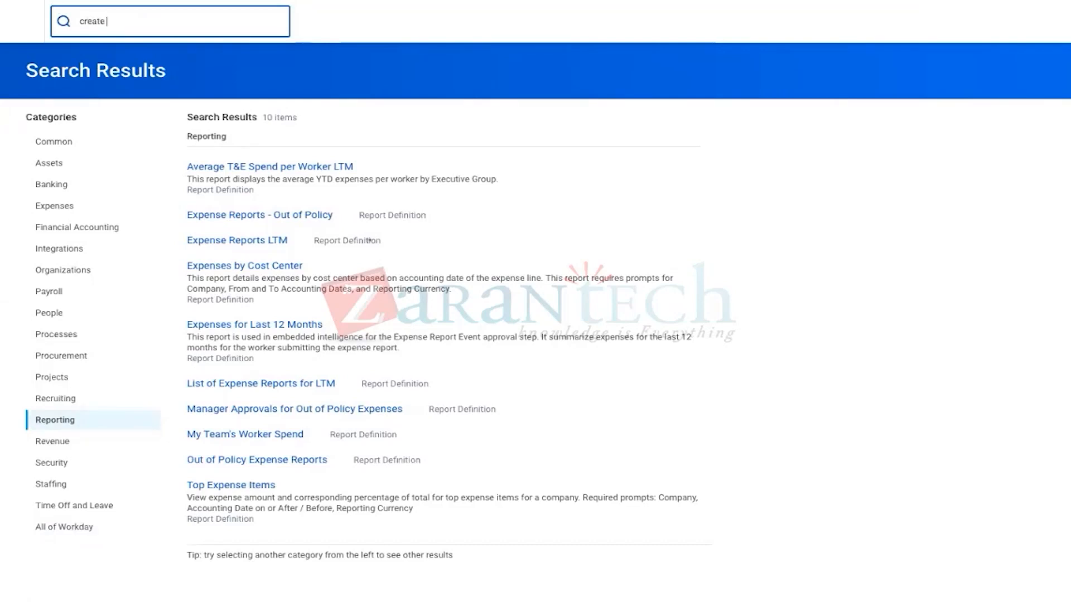
text(eport)
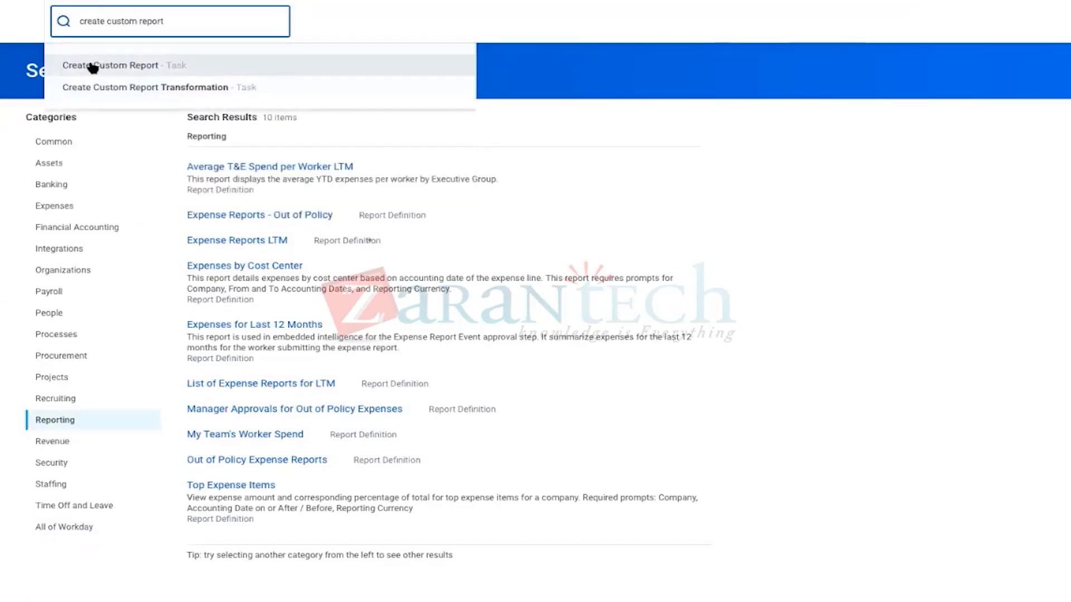
key(Return)
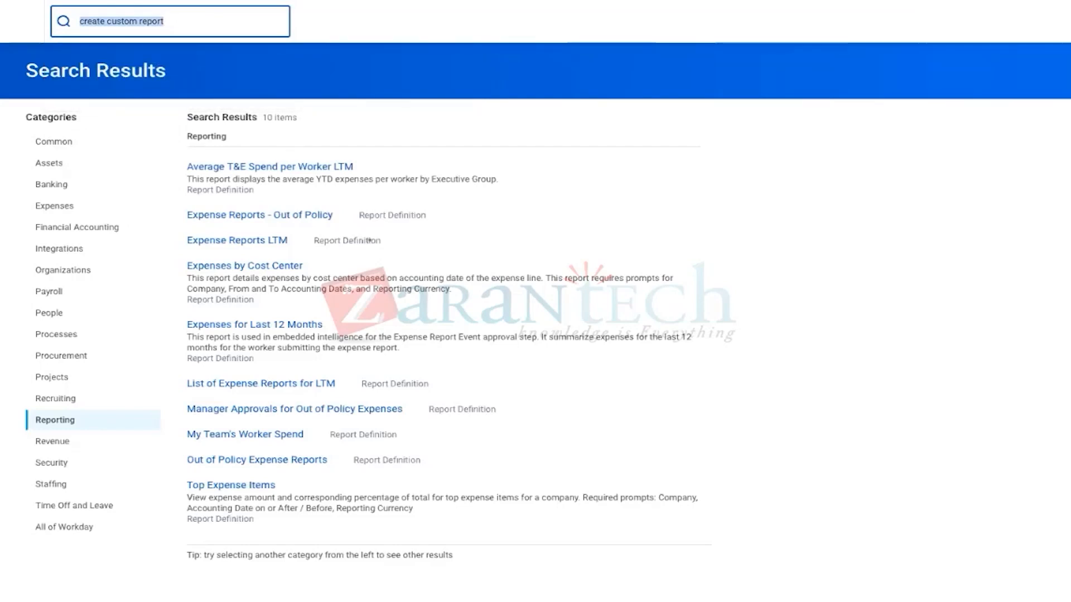
text(T)
key(BackSpace)
key(BackSpace)
key(BackSpace)
key(BackSpace)
key(BackSpace)
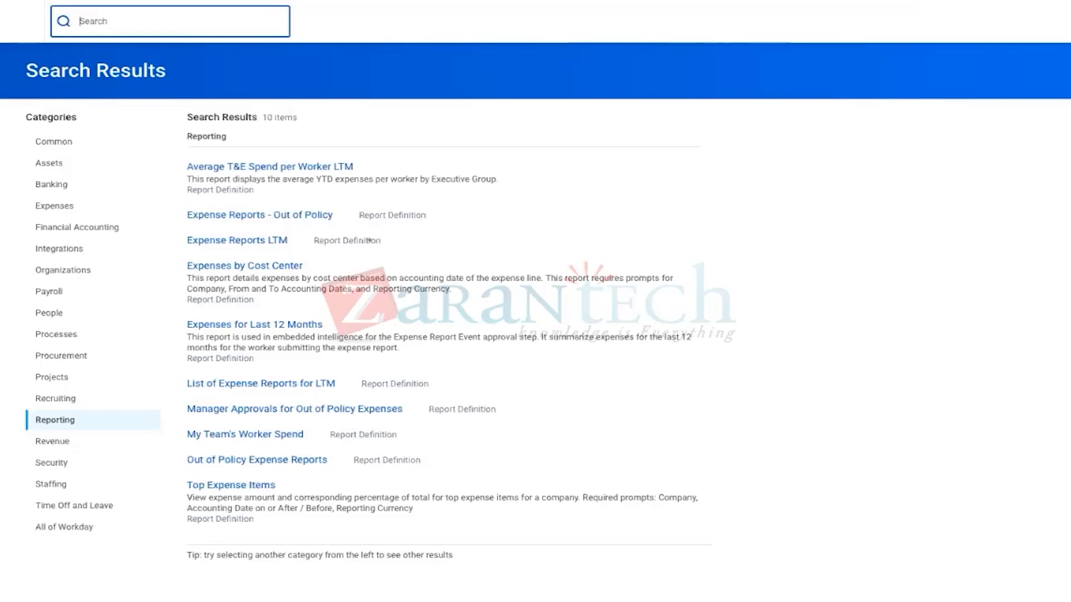
Step: Search for "Worker Expense" and open the WICT RW Worker expense reports report
text(Worker Ex)
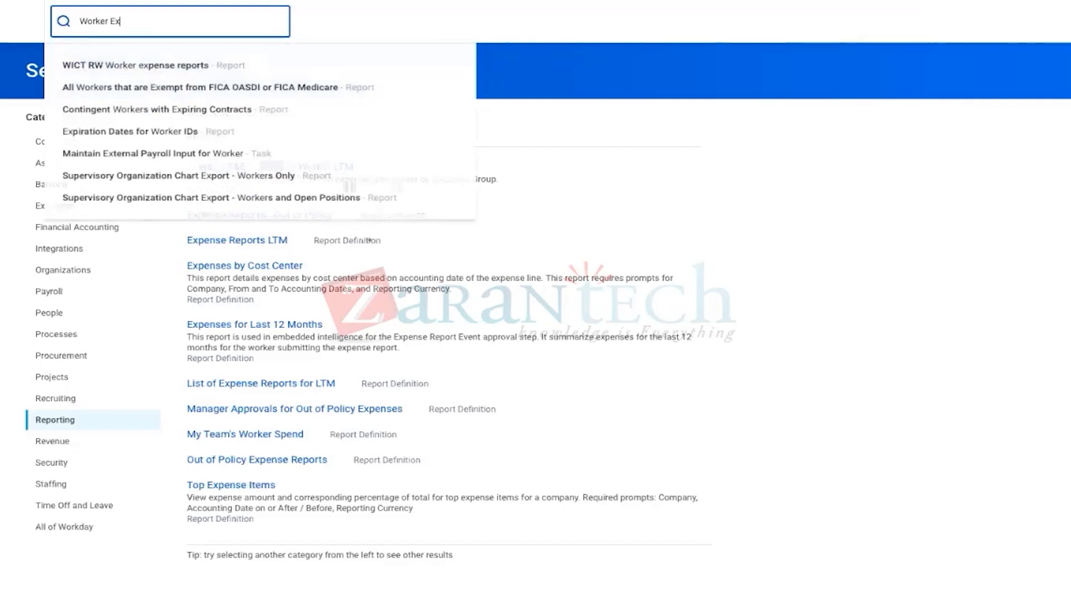
text(pense)
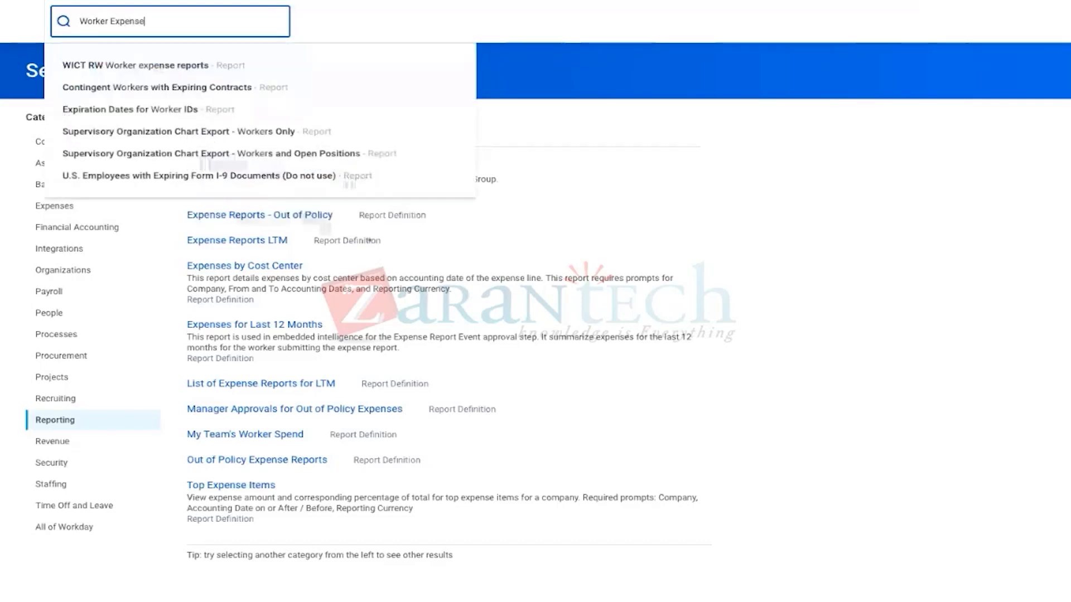
click(87, 68)
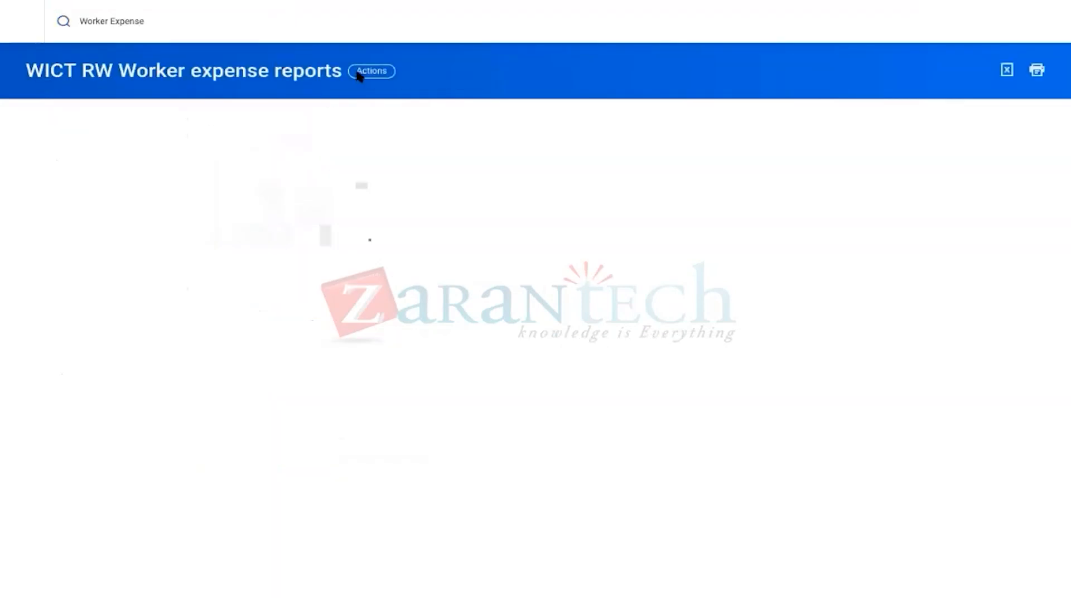
Step: Search for "create custom report" and open the Create Custom Report task
click(159, 24)
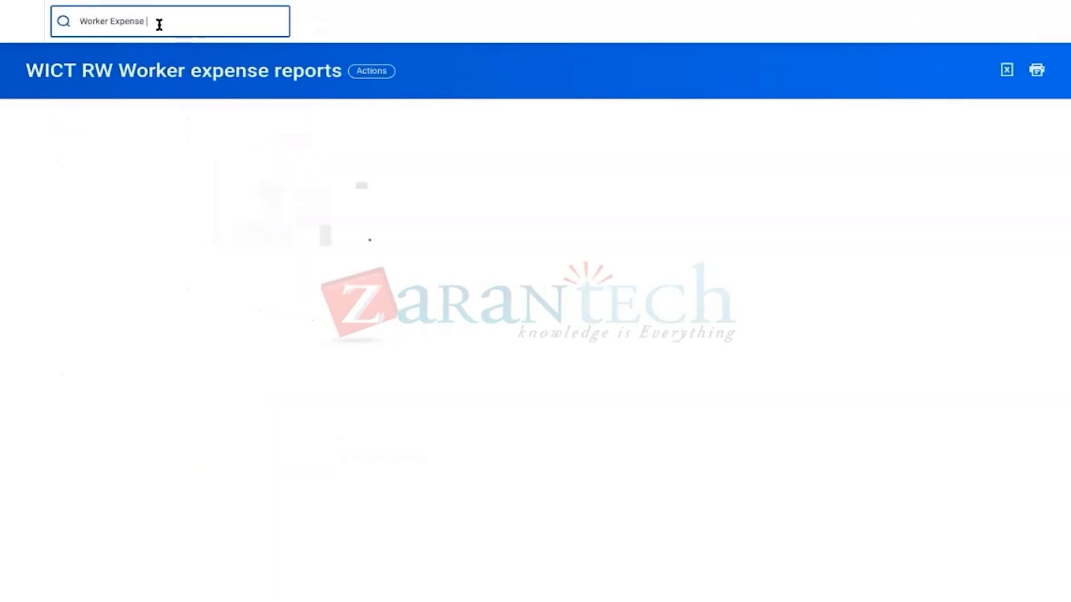
key(super+a)
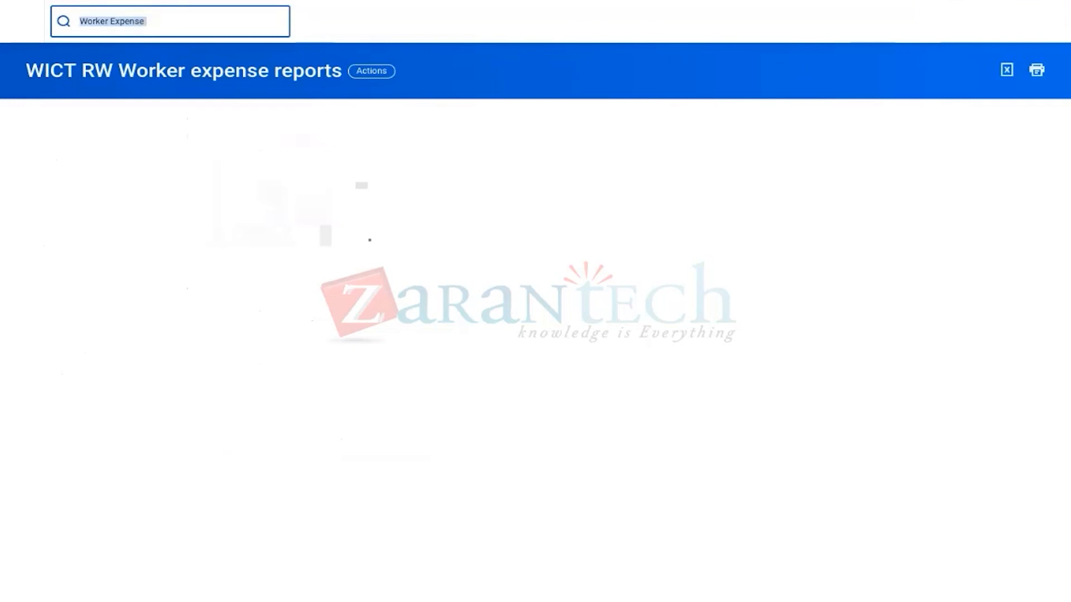
key(BackSpace)
text(custom)
key(BackSpace)
key(BackSpace)
key(BackSpace)
key(BackSpace)
key(BackSpace)
key(BackSpace)
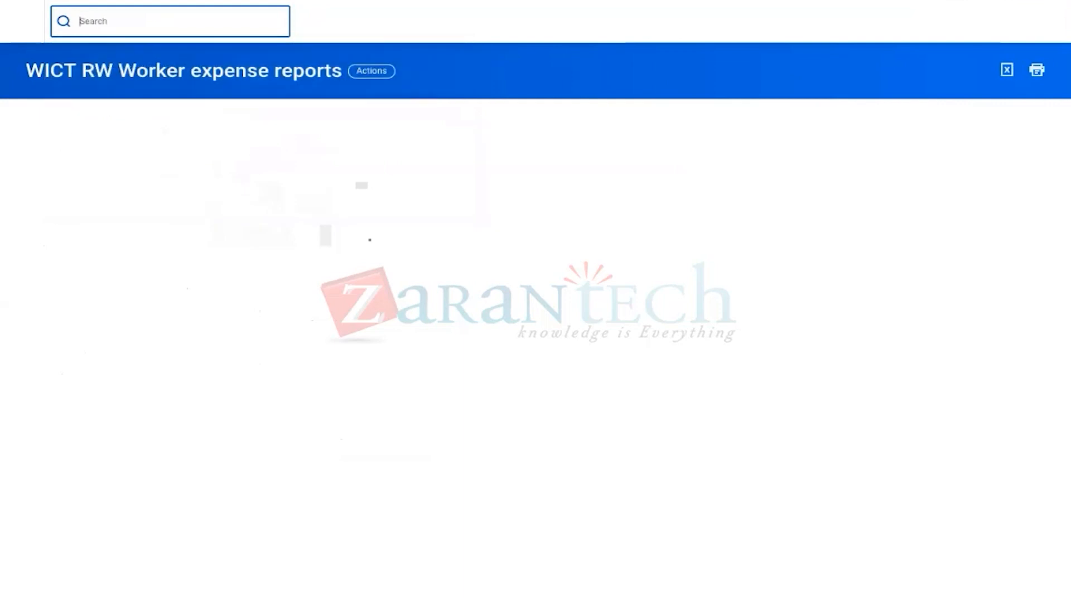
text(create cust)
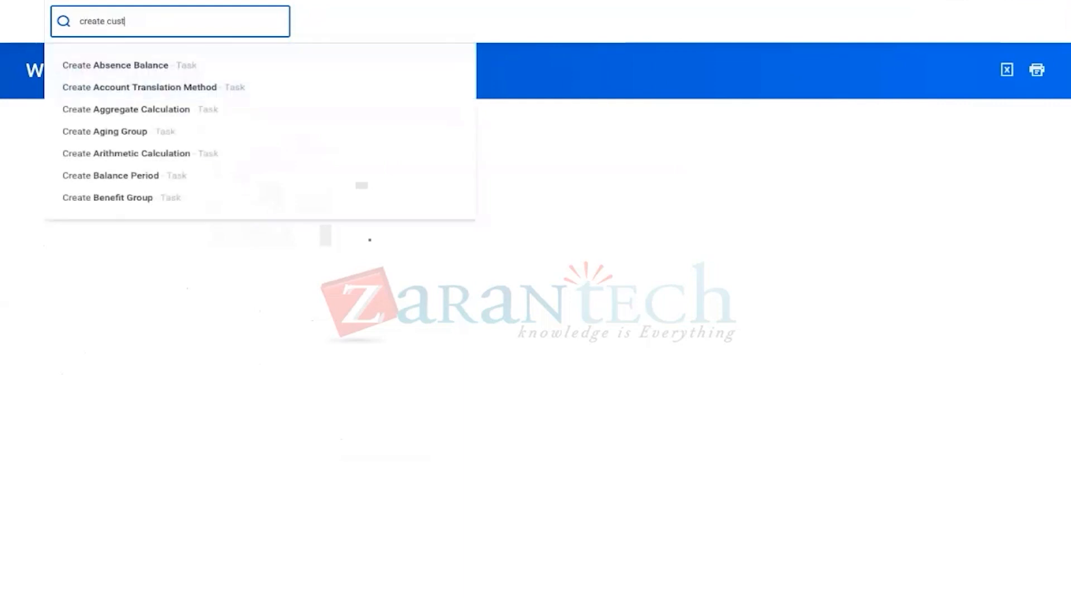
text(om report)
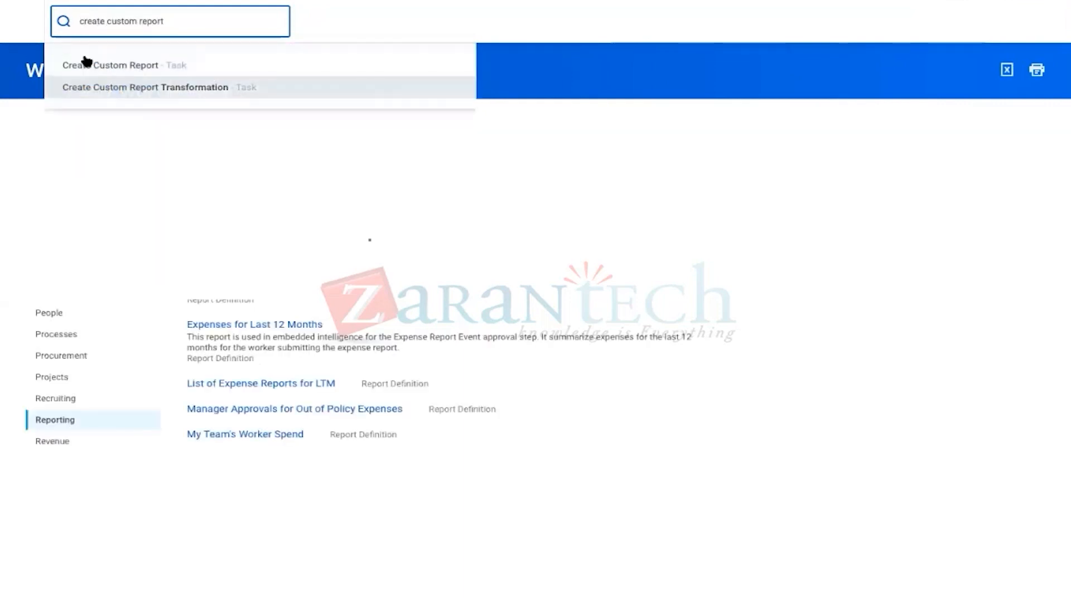
click(88, 65)
Step: Name the report with the author's first name followed by "Test Int 1" and set its type to Advanced
click(138, 120)
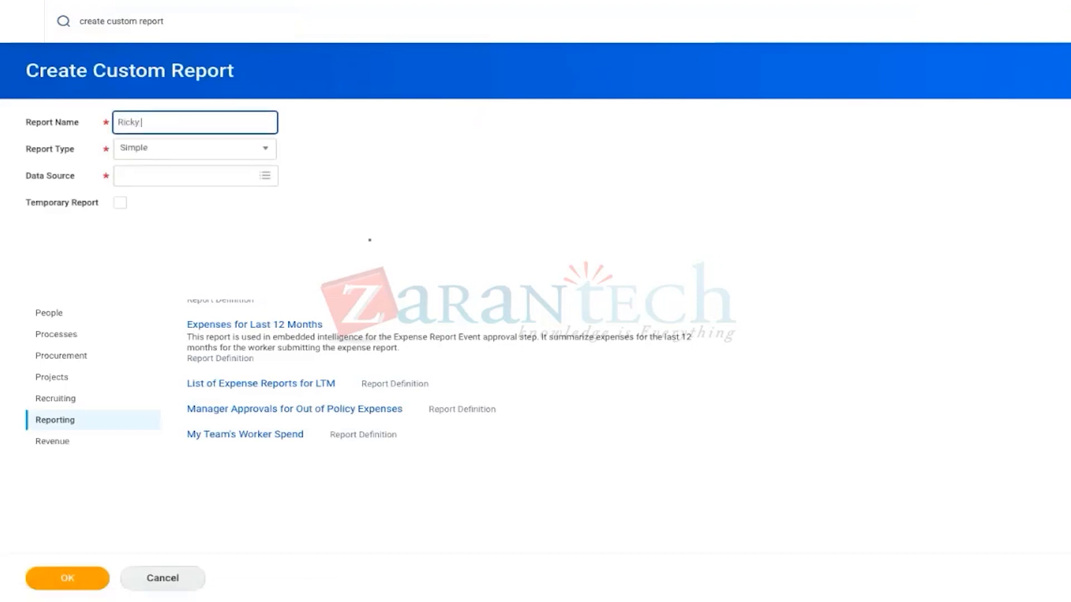
text(Ricky Test Int 1)
click(165, 148)
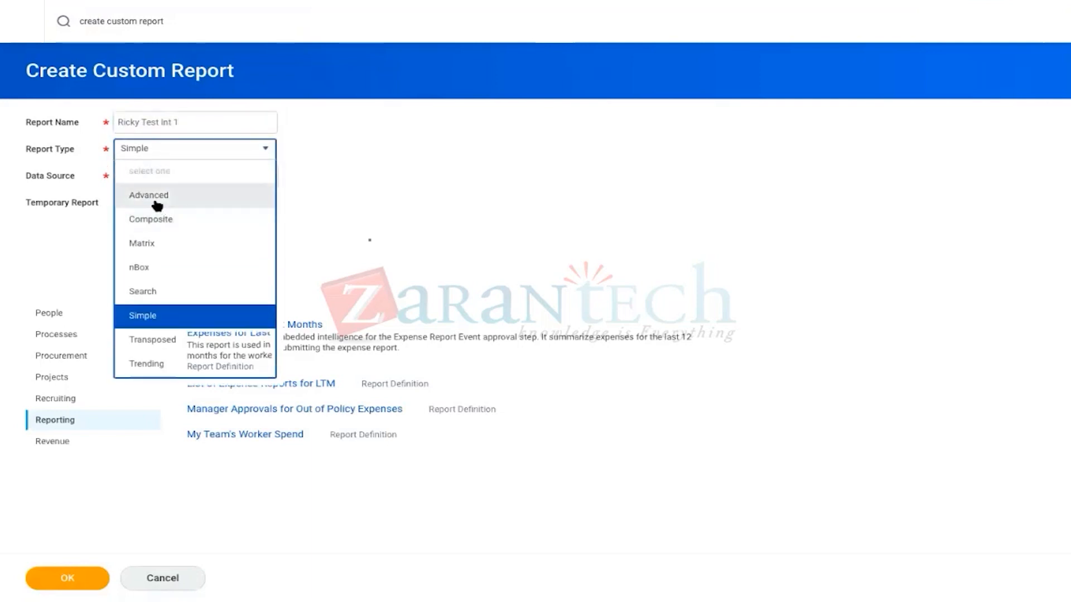
click(156, 204)
Step: Choose All Active and Terminated Workers as the data source, mark the report as temporary and create it
click(149, 176)
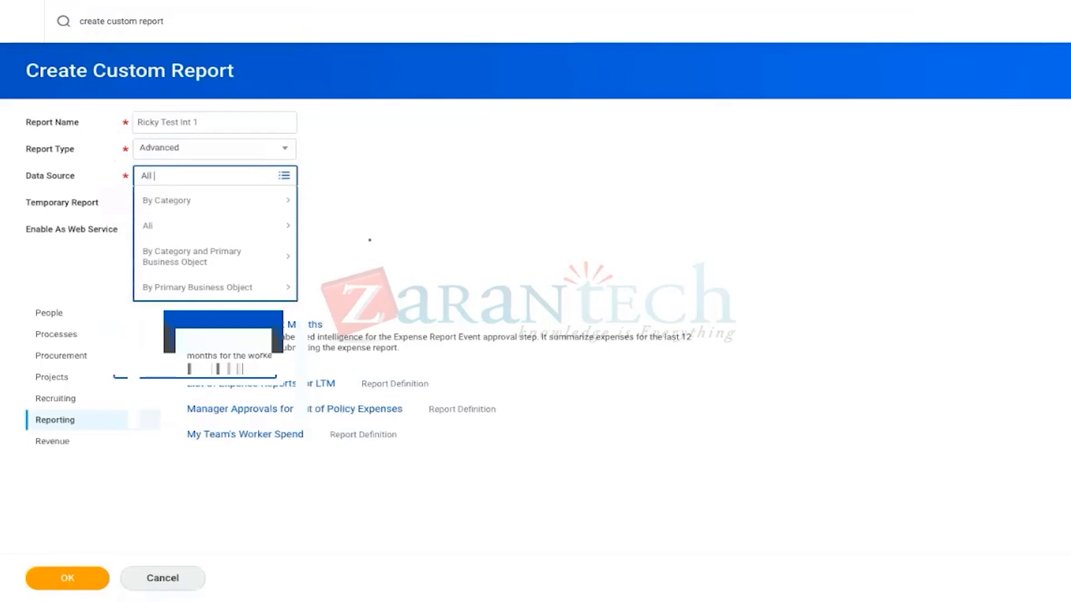
key(Return)
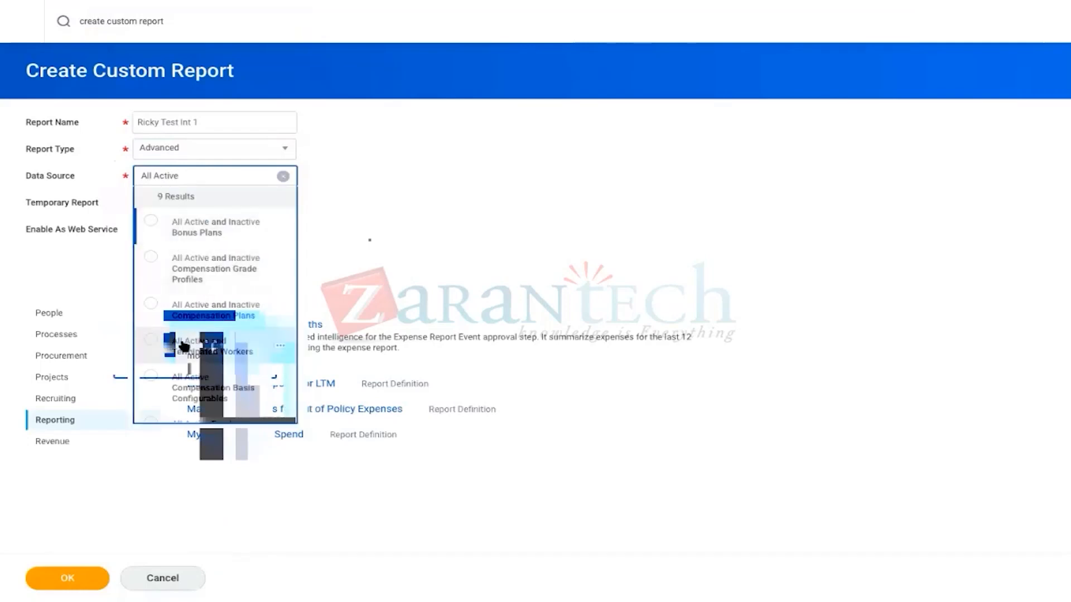
click(162, 344)
click(401, 277)
click(139, 213)
click(65, 578)
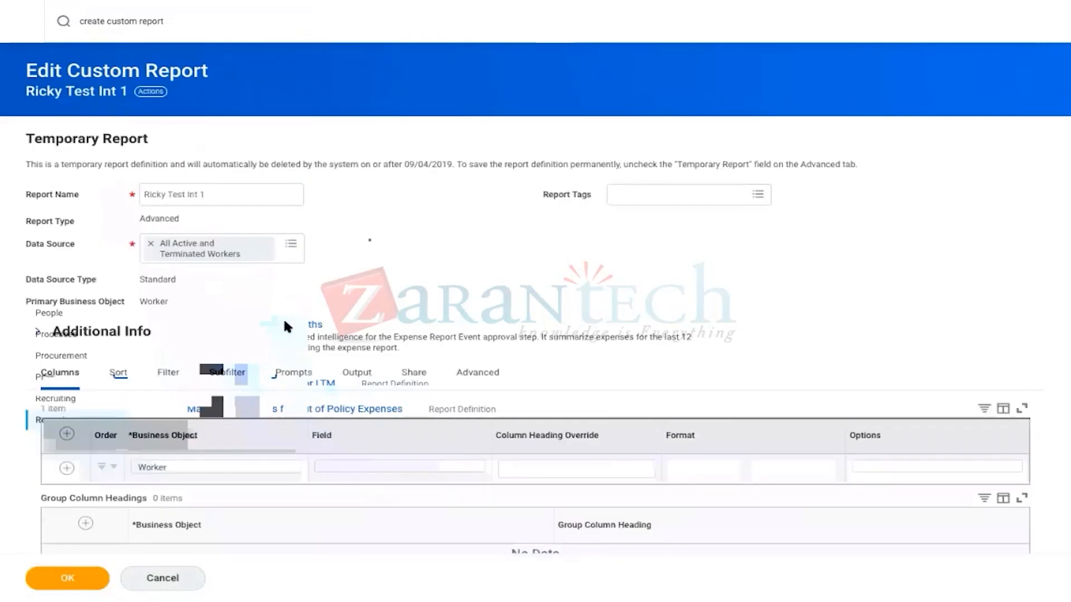
Step: Add a second Worker column row and set the first row's field to First Name
scroll(461, 332, down, 2)
click(66, 414)
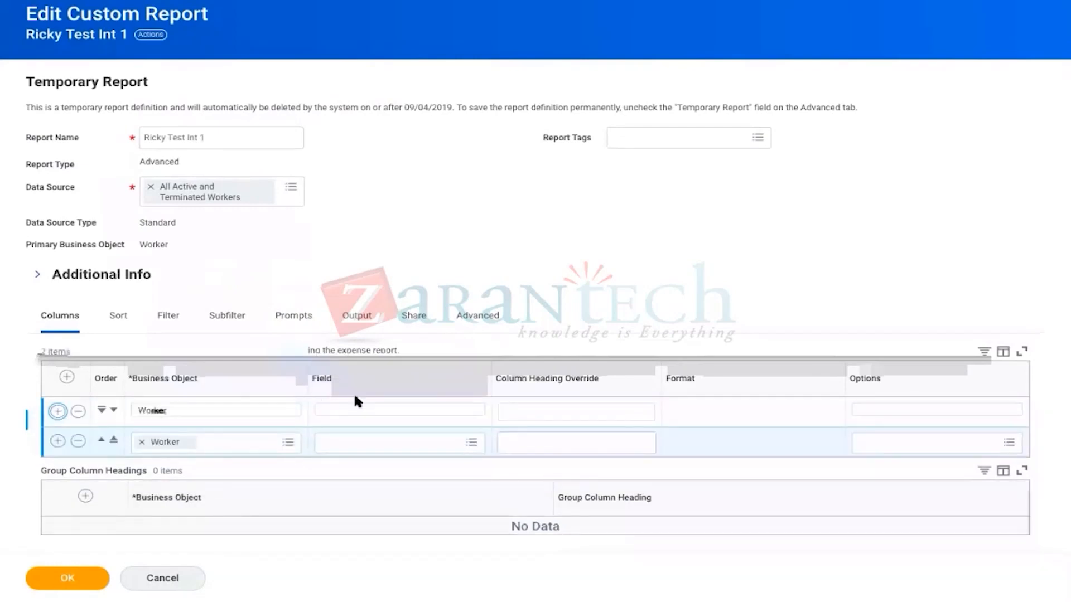
click(360, 411)
click(359, 412)
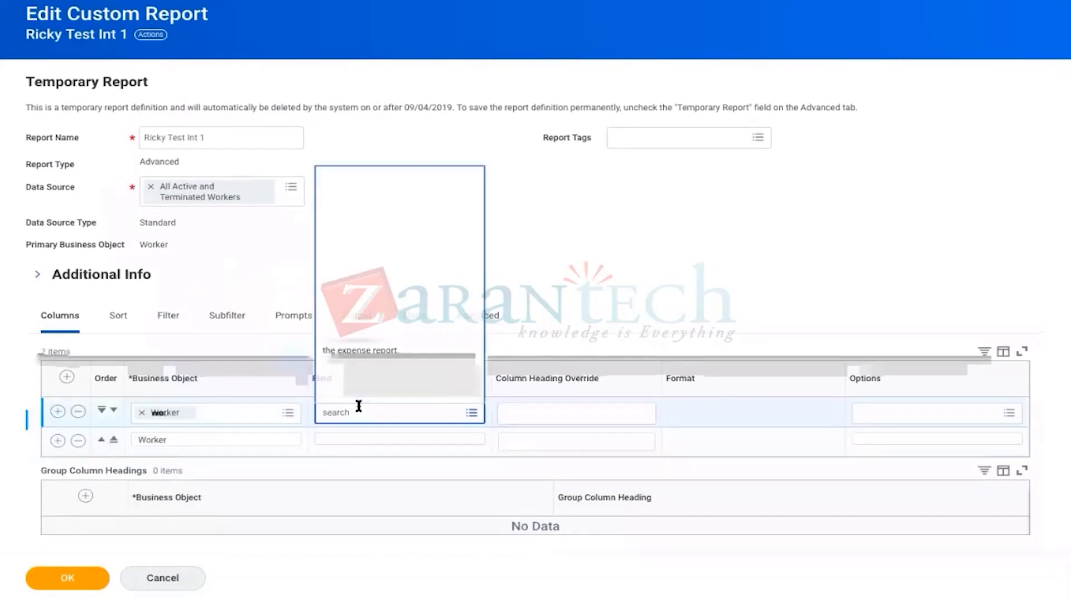
text(First Name)
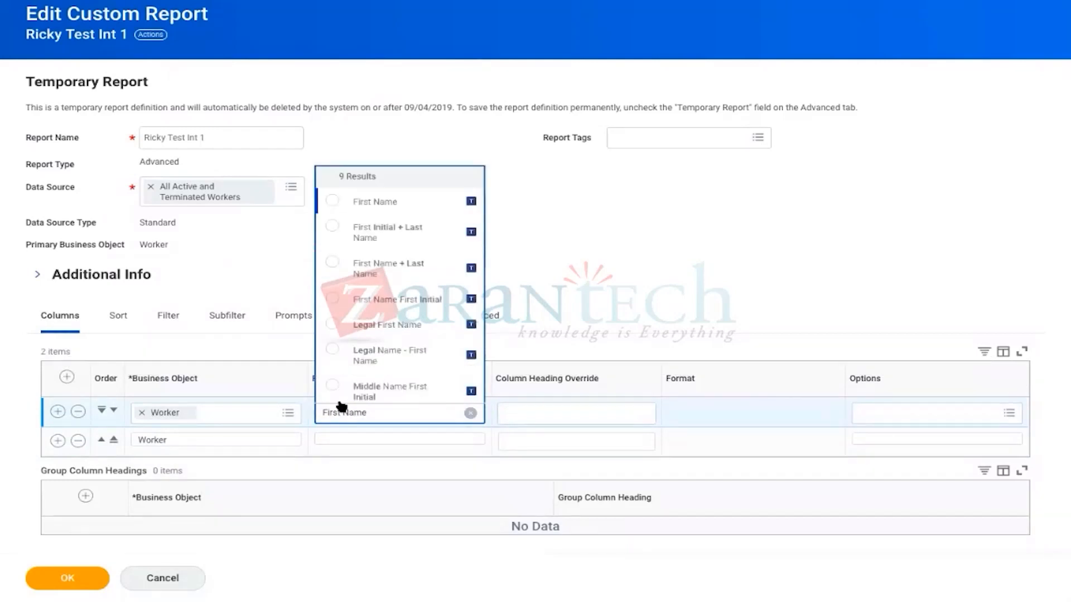
click(339, 202)
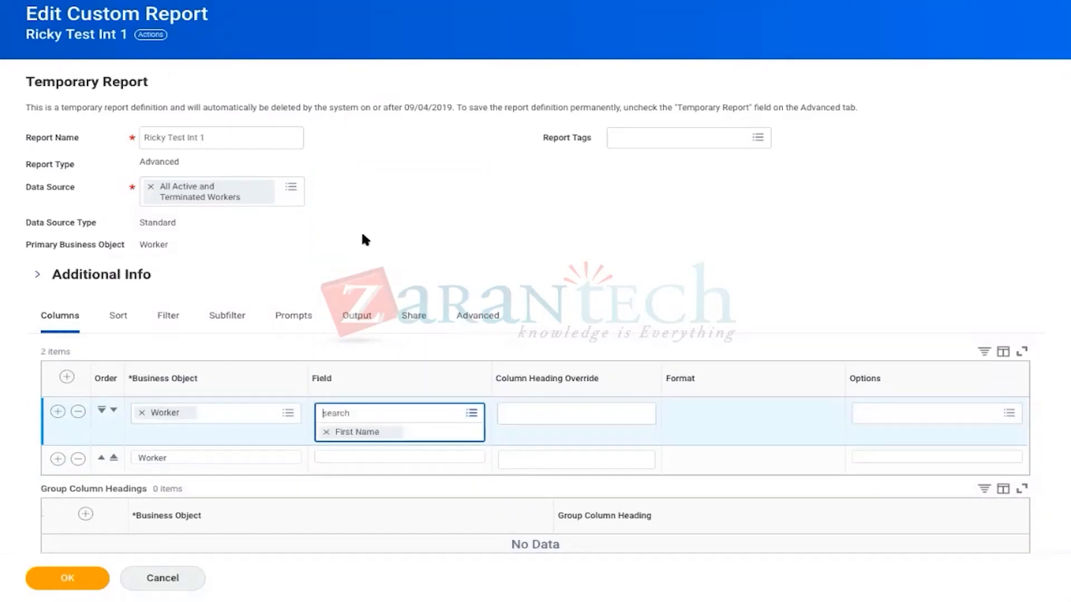
Step: Set the second Worker column's field to Last Name
click(345, 451)
text(Last Name)
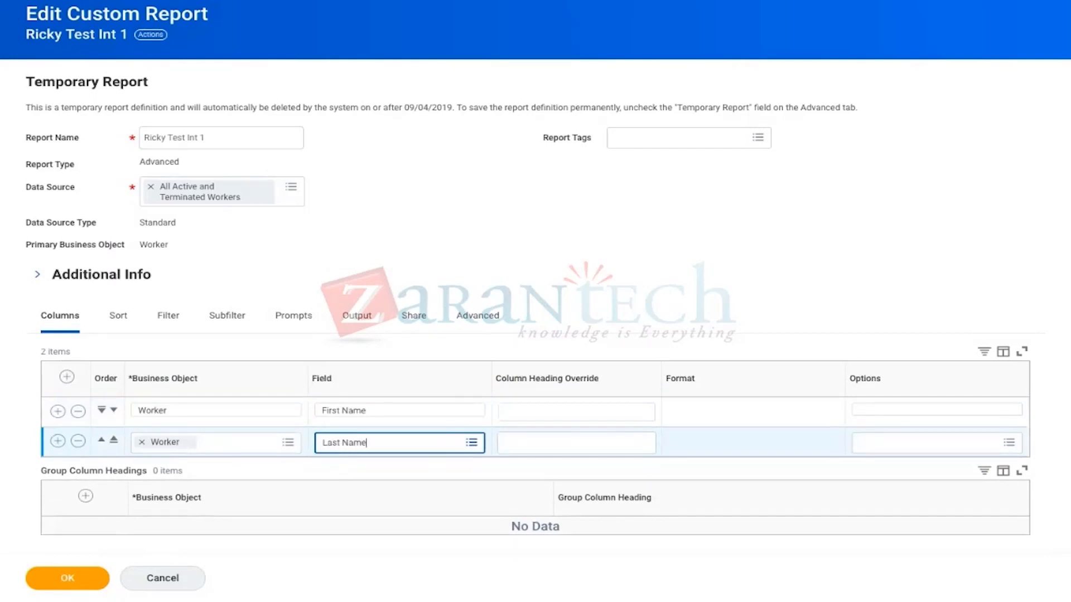
key(Return)
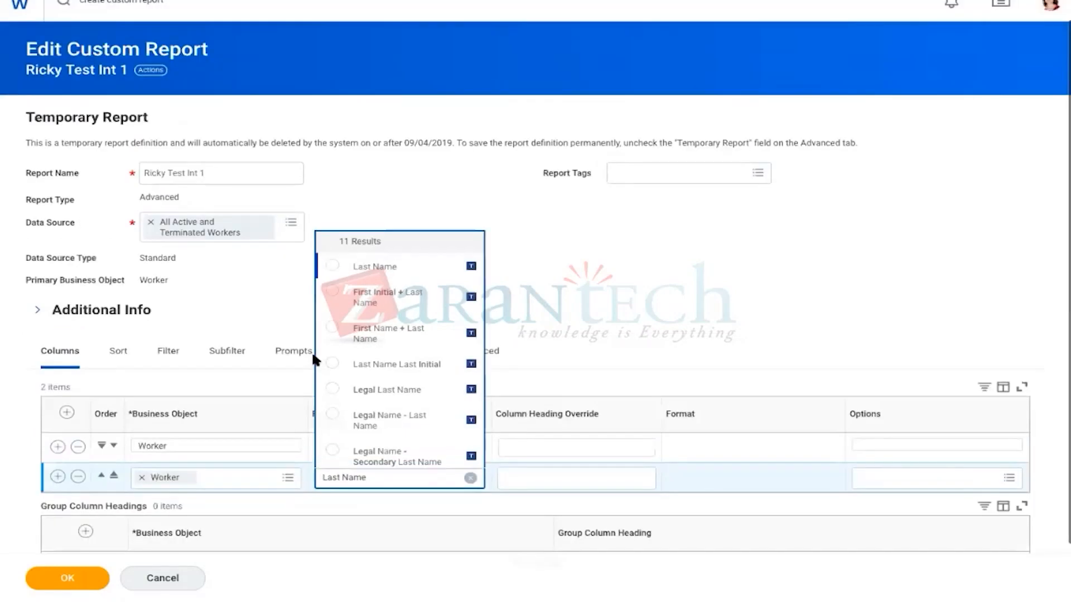
click(336, 270)
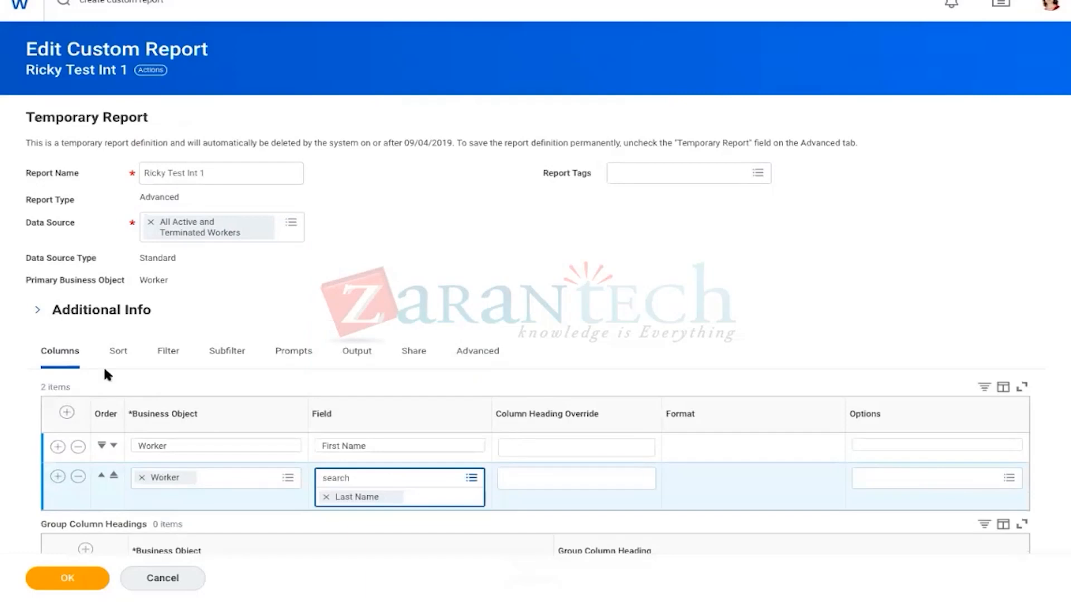
Step: Add a third column row with Expense Reports - All Statuses as its business object
scroll(111, 371, down, 1)
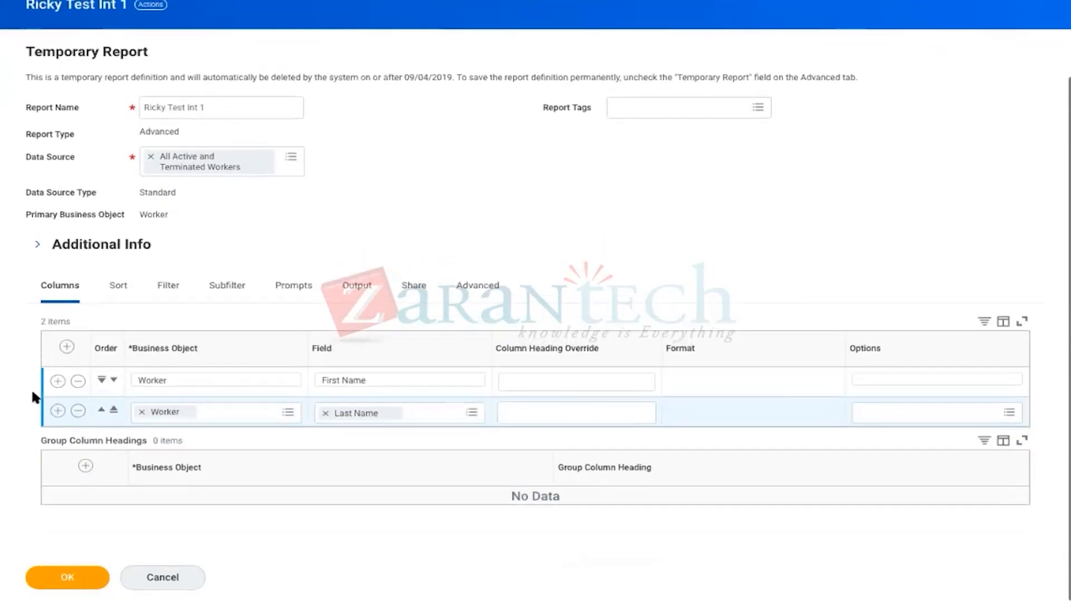
click(58, 411)
click(142, 441)
click(159, 441)
text(Expense Lines)
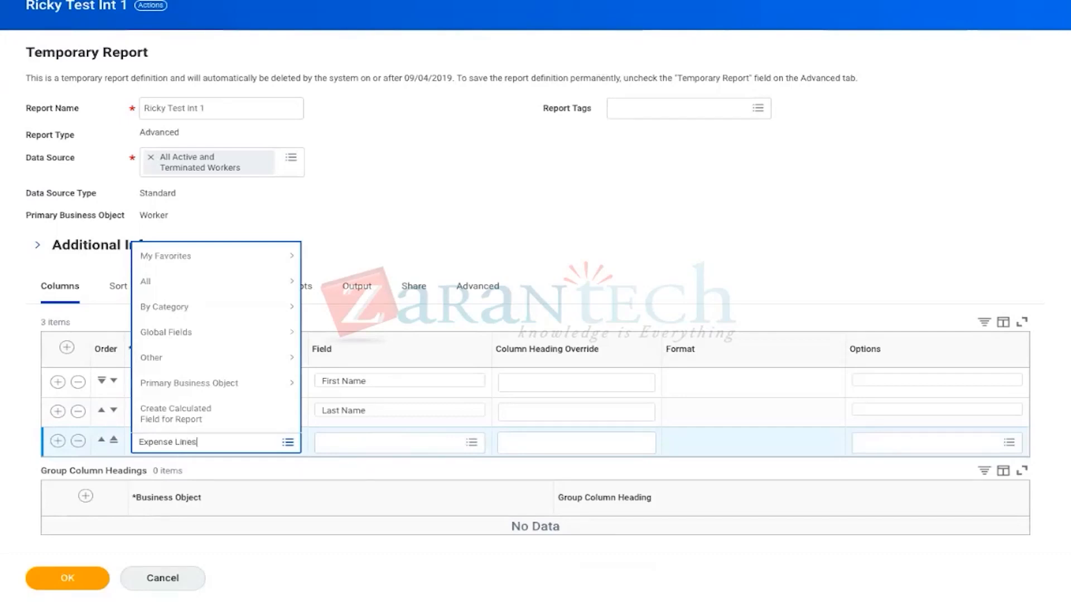
key(Return)
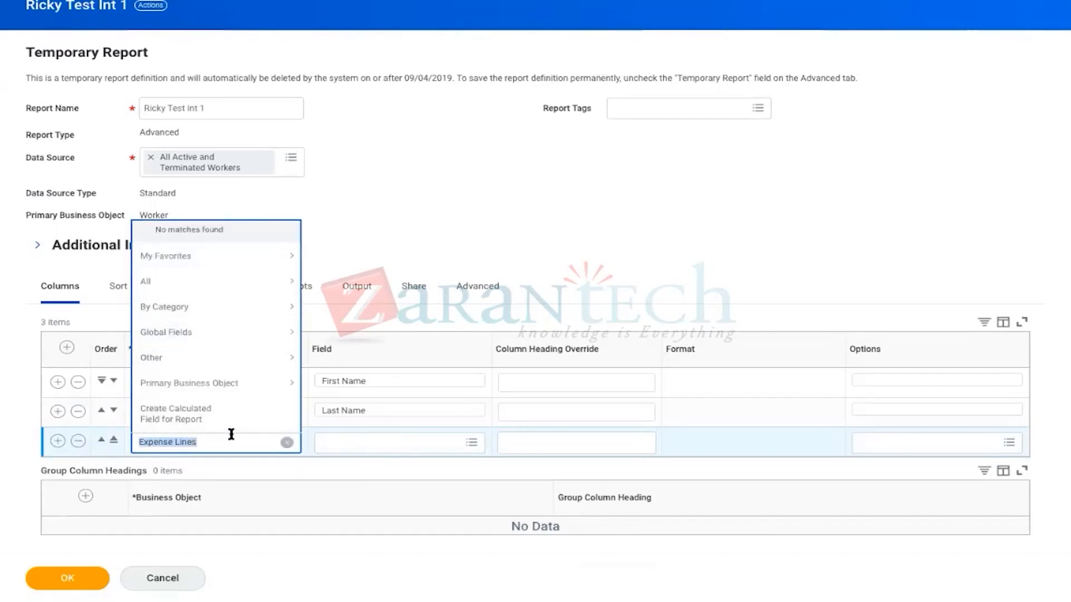
text(Exp)
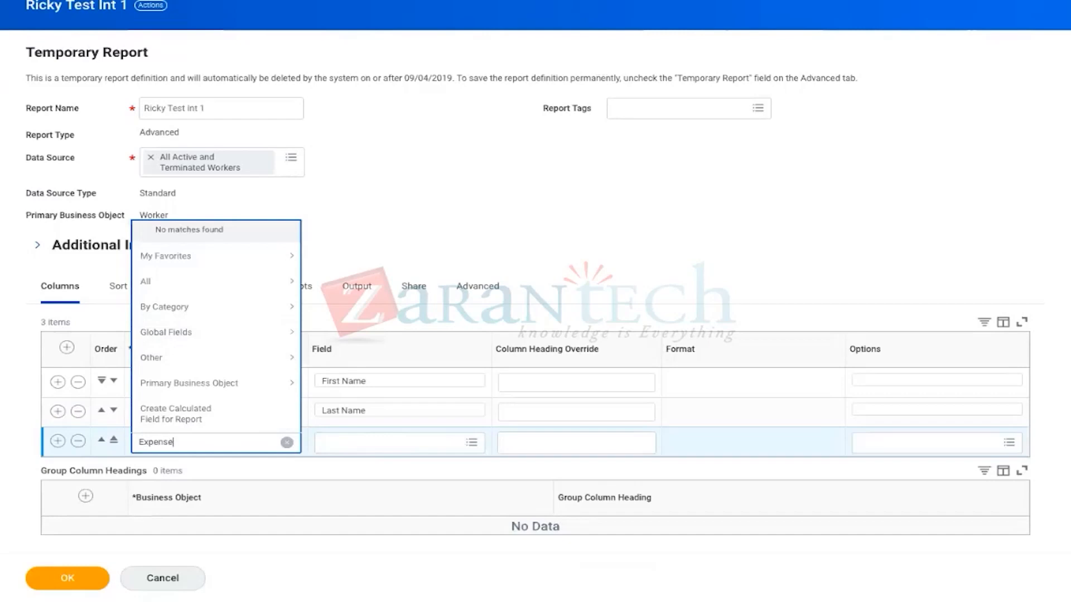
key(Return)
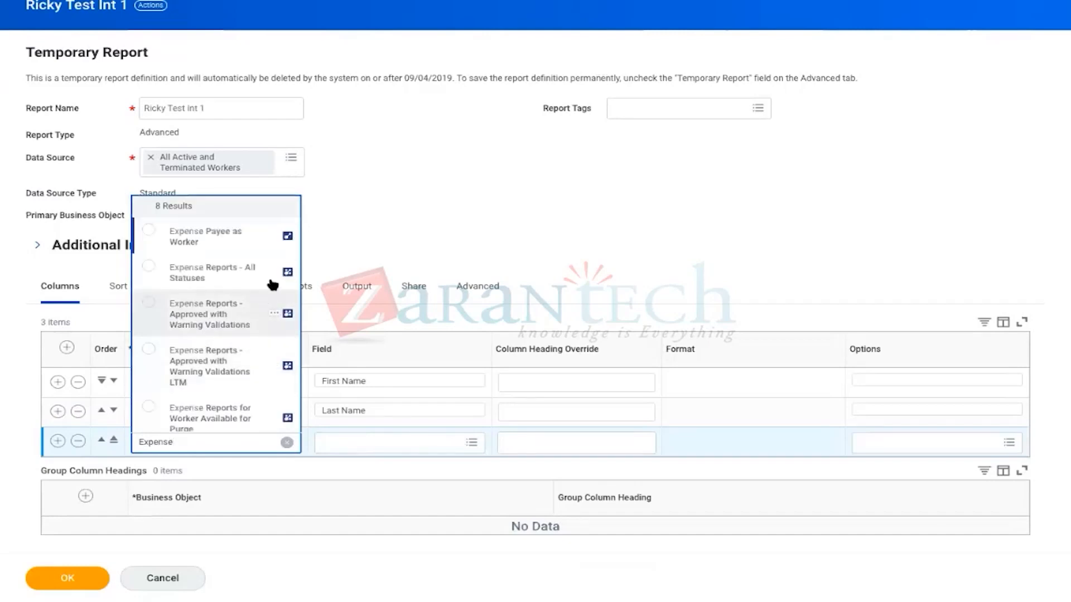
click(149, 268)
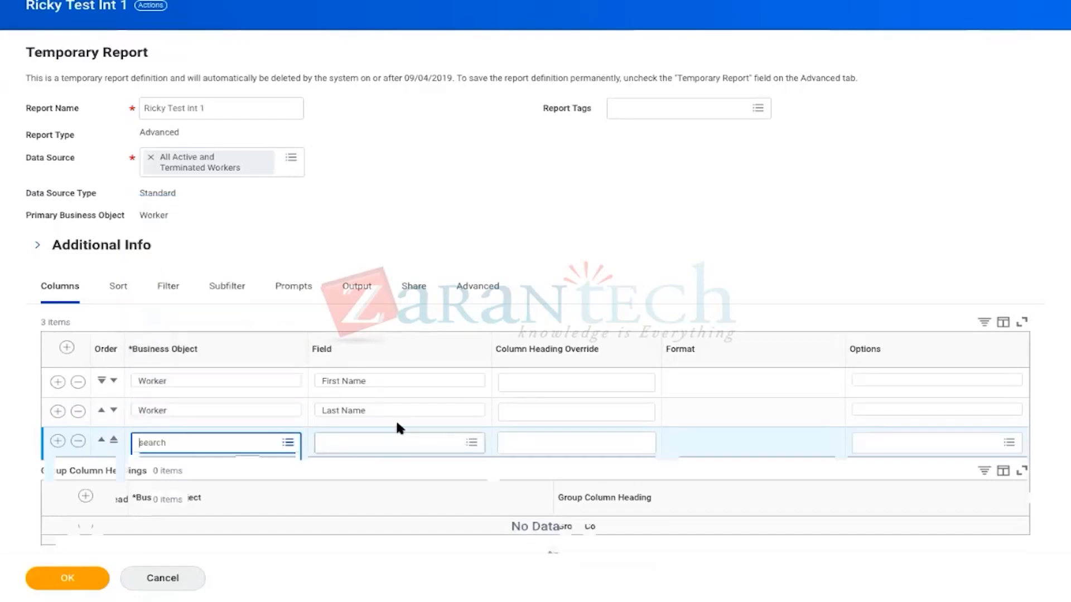
Step: Set the Expense Reports - All Statuses column's field to Business Purpose from the Expense Report category
click(369, 442)
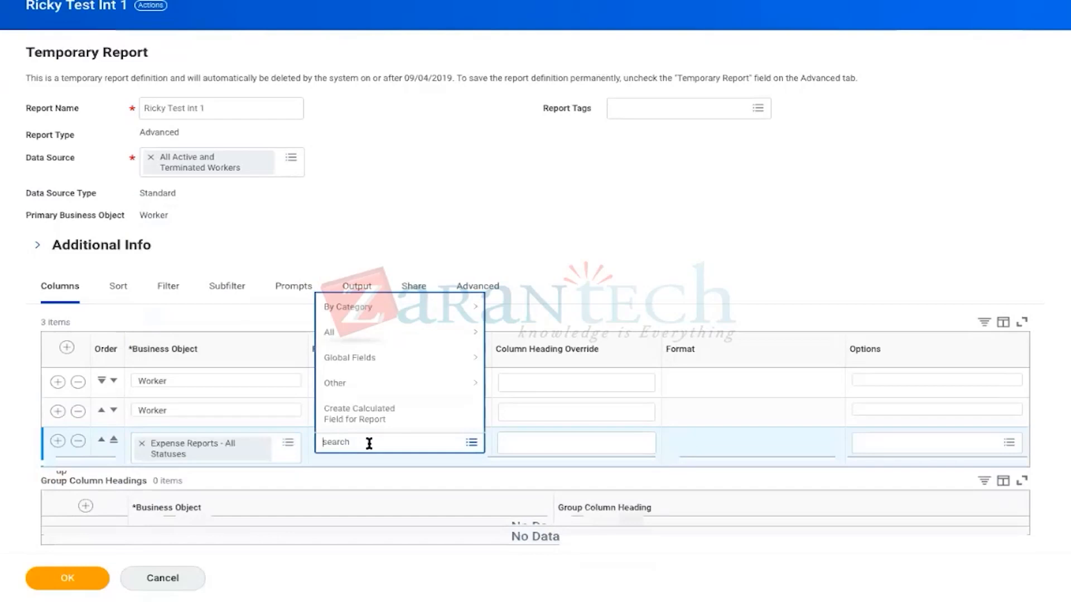
click(396, 310)
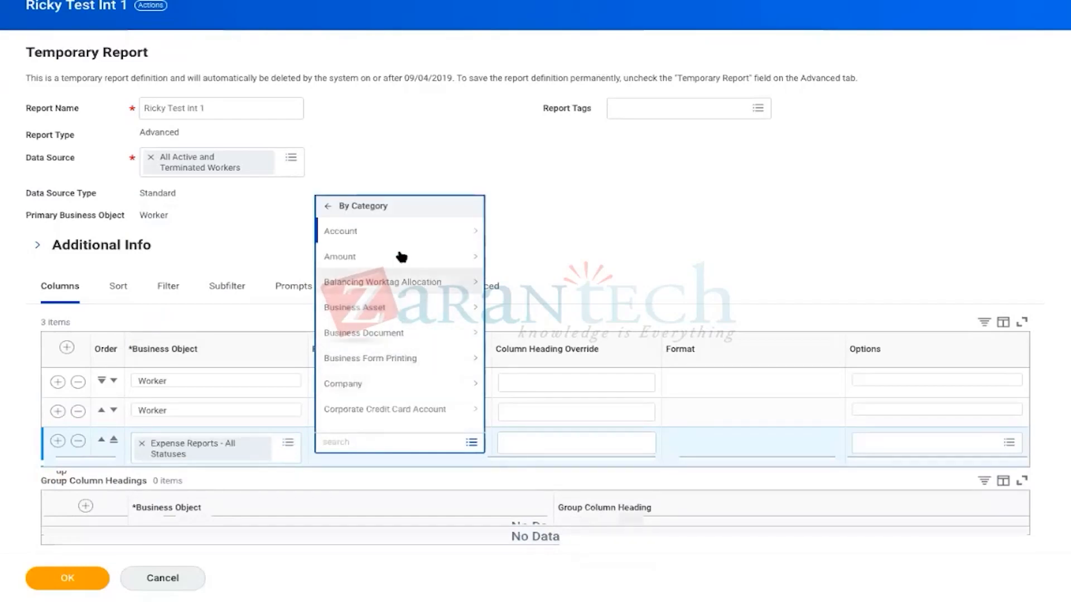
scroll(397, 342, down, 5)
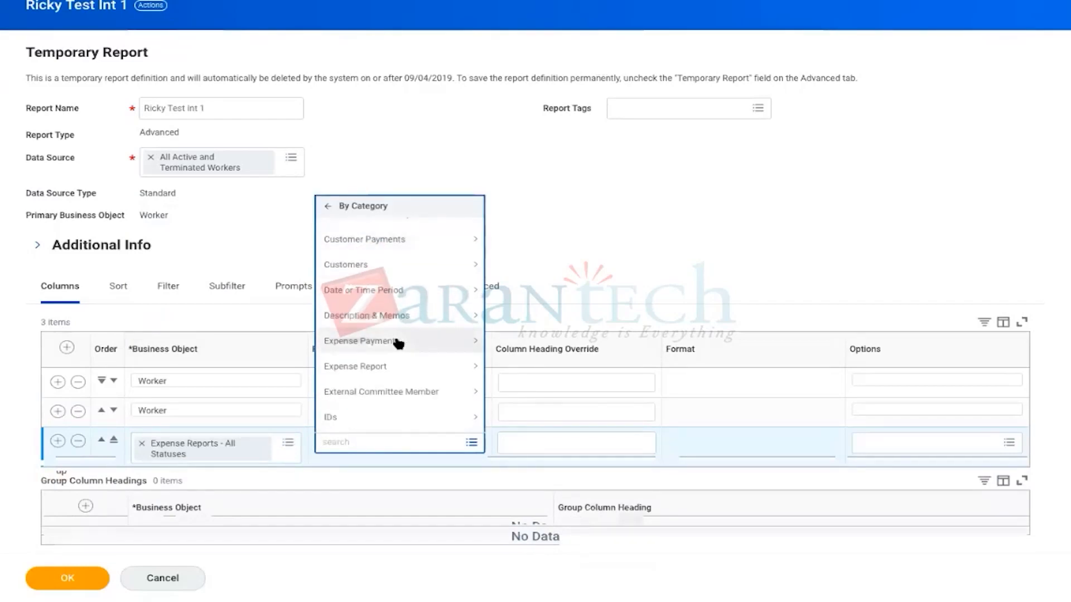
click(341, 365)
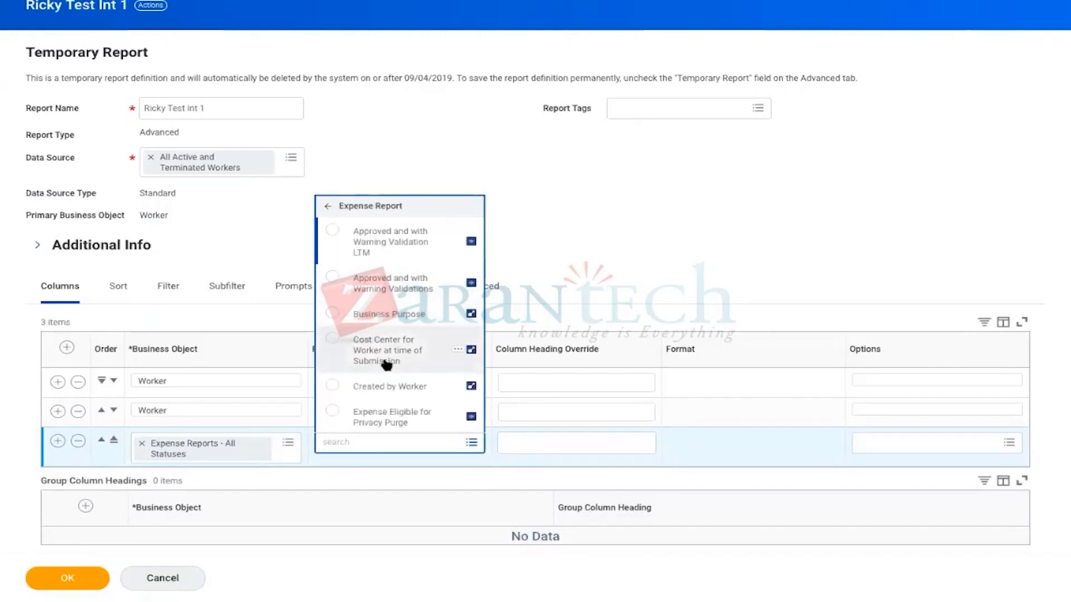
click(333, 313)
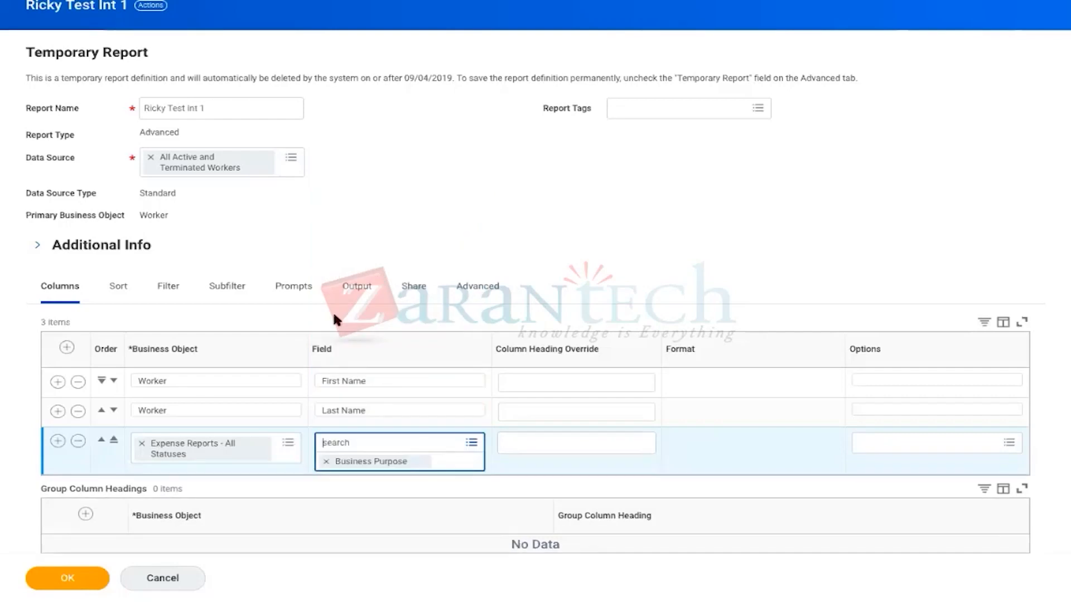
click(417, 317)
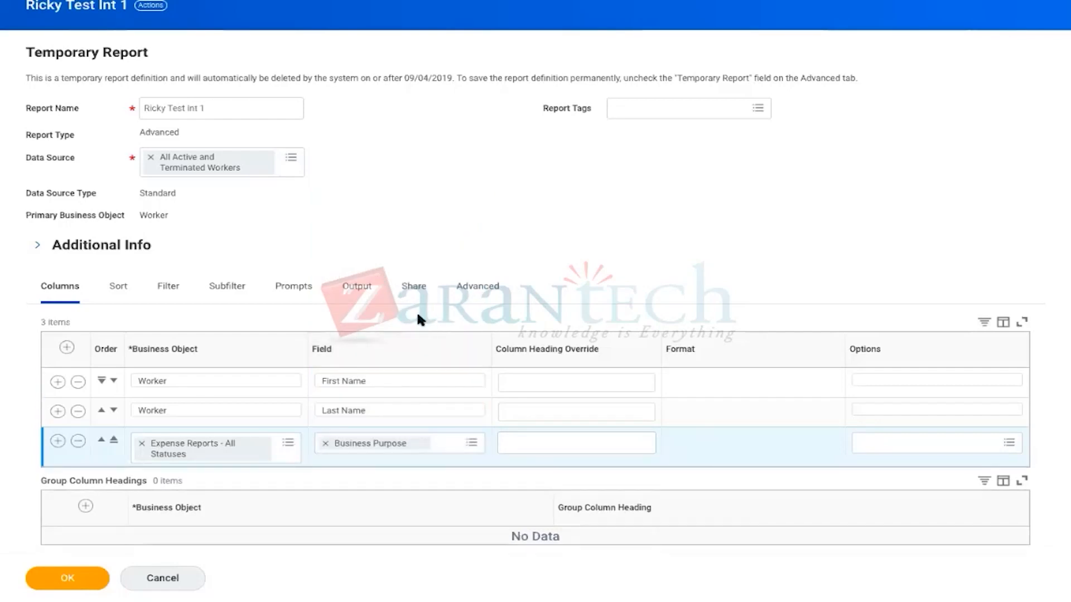
Step: Add a fourth column row for Expense Reports - All Statuses and browse the Expense Report category for its field
scroll(418, 316, down, 1)
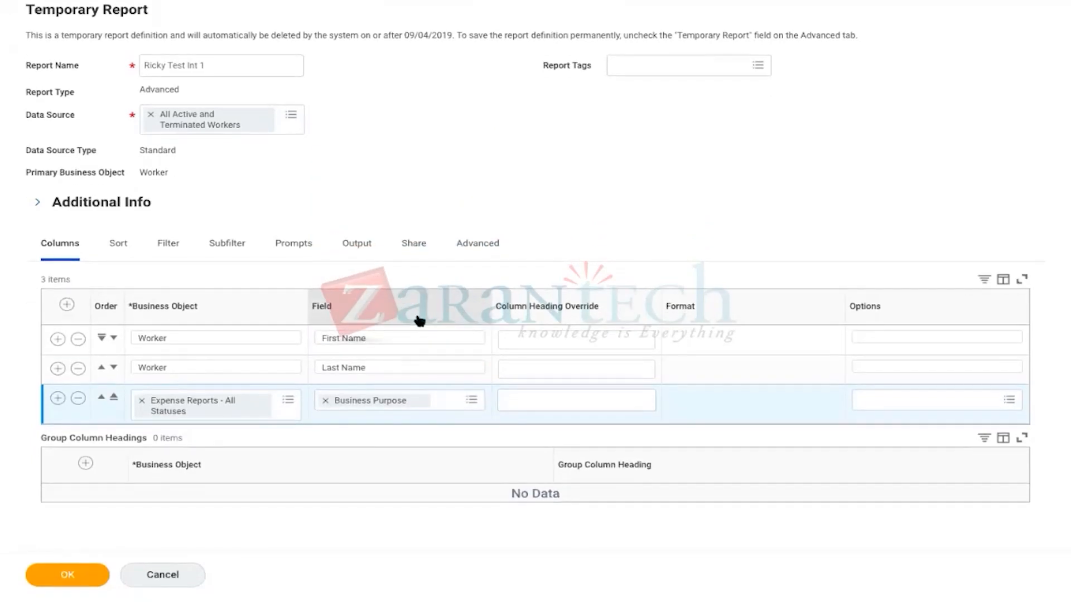
click(58, 402)
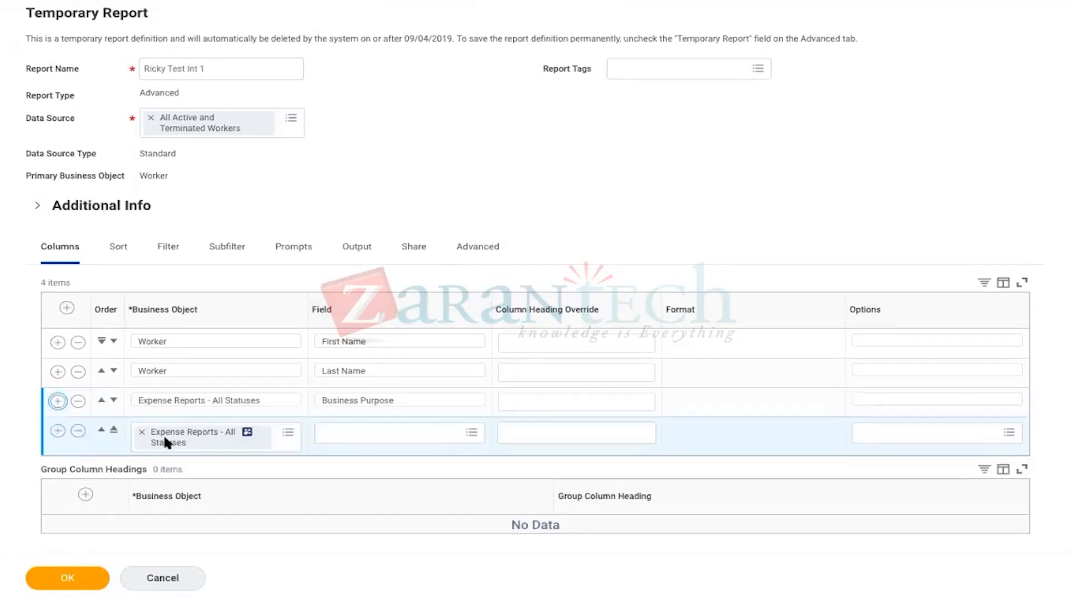
click(357, 437)
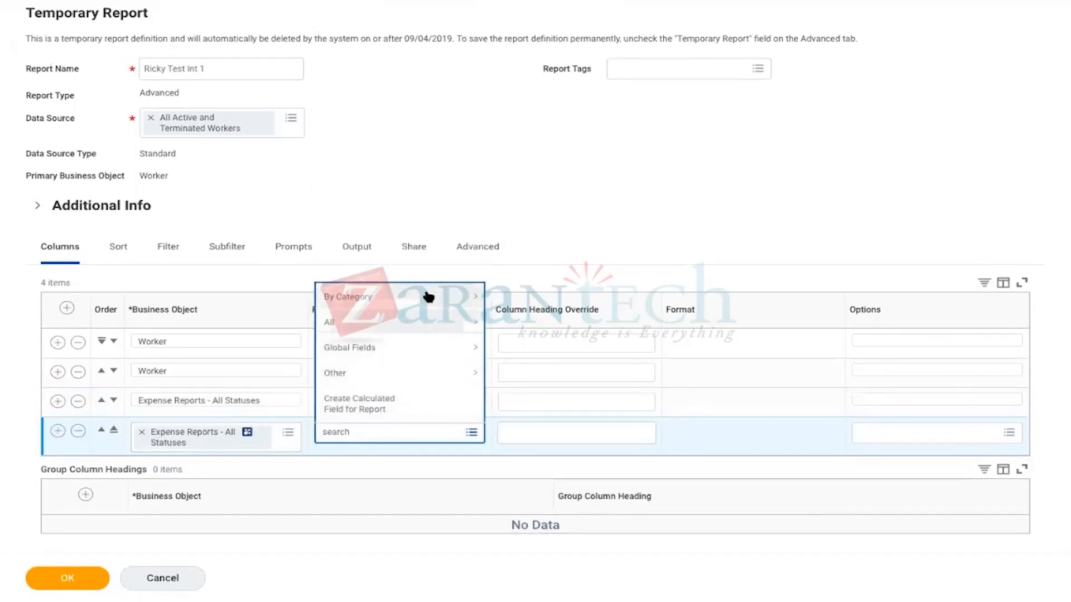
click(418, 299)
scroll(407, 387, down, 5)
click(371, 351)
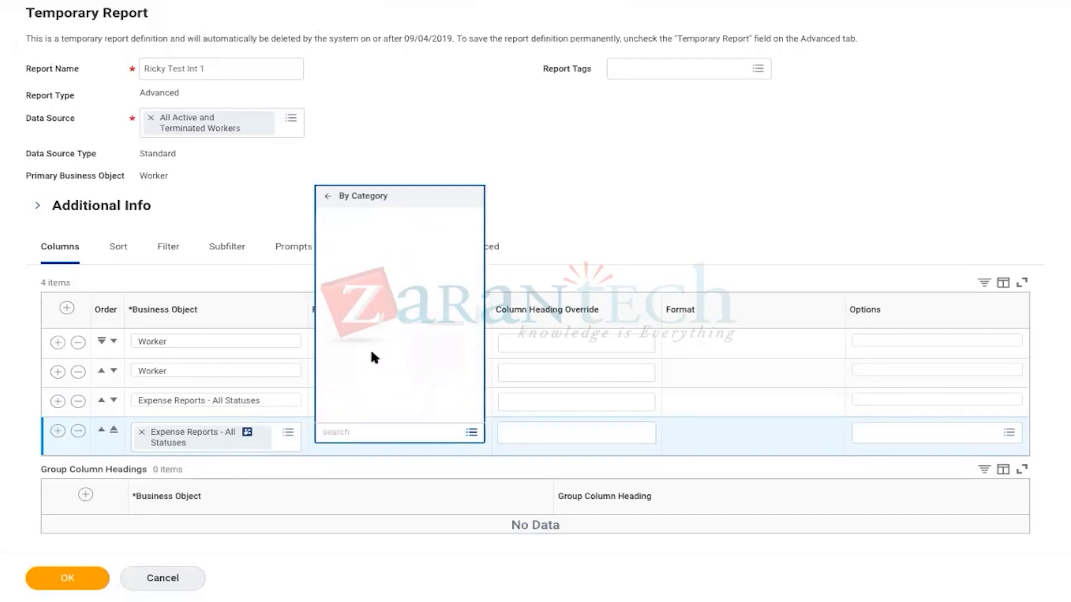
scroll(399, 351, down, 5)
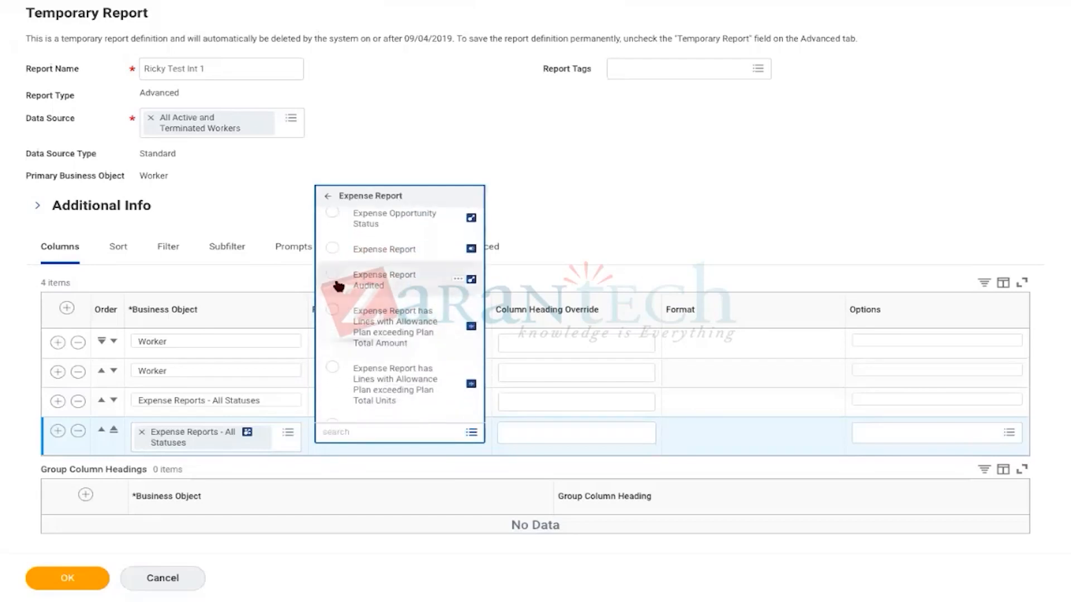
scroll(342, 322, down, 1)
scroll(341, 322, down, 3)
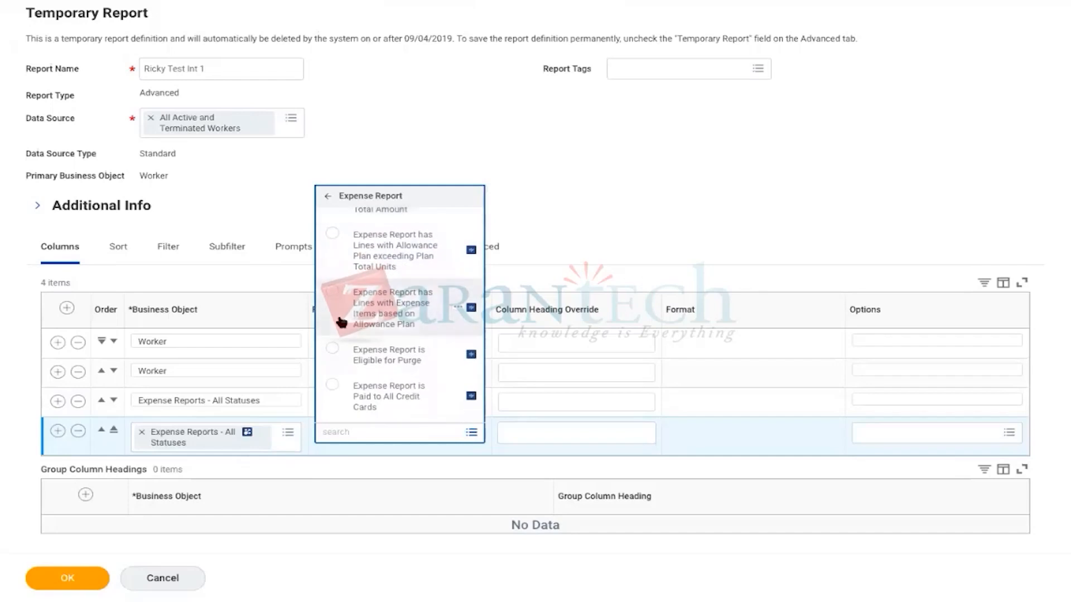
scroll(367, 328, down, 5)
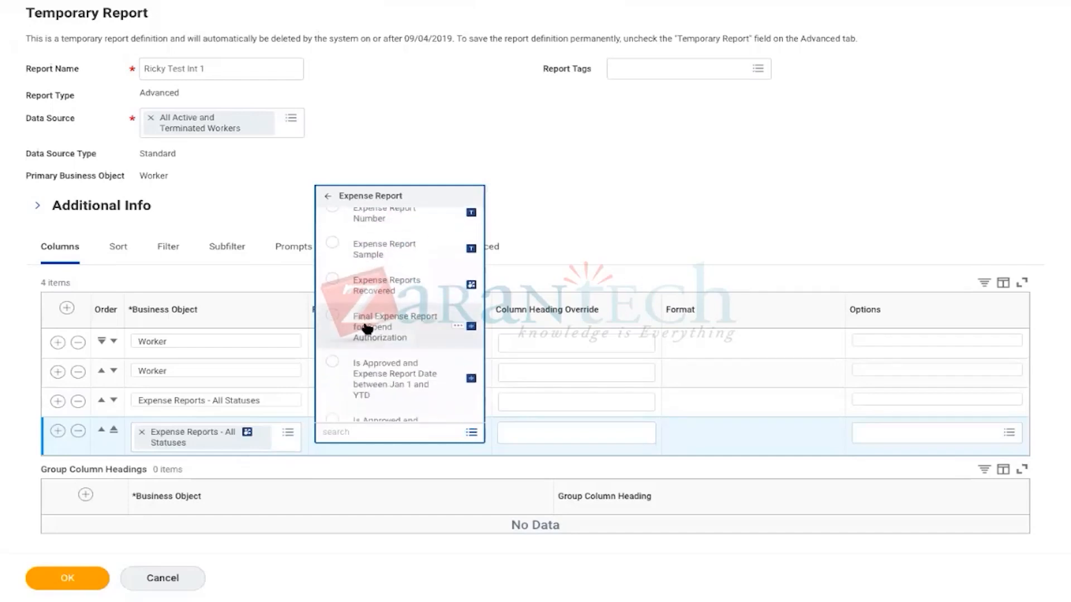
Step: Search the fields for Amount and set the fourth column's field to Expense Report Total Amount
click(362, 432)
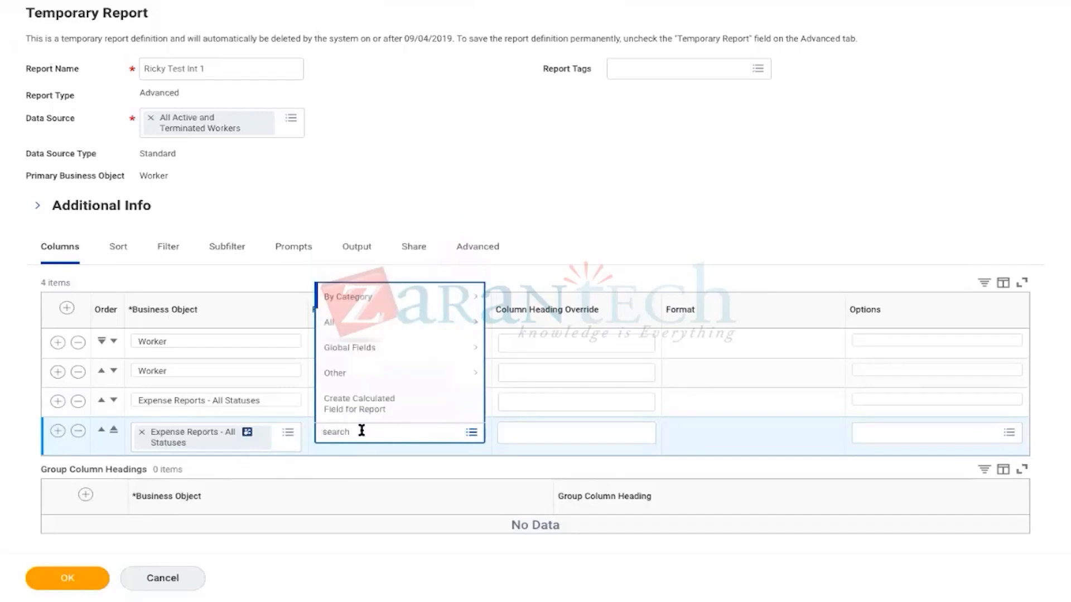
key(Return)
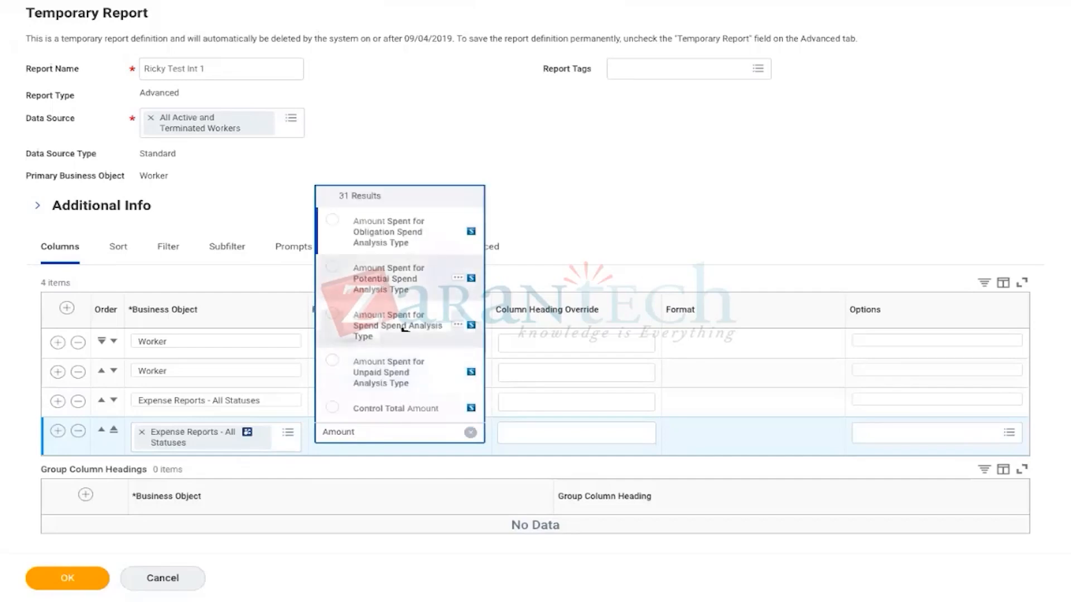
scroll(404, 335, down, 2)
scroll(405, 333, down, 5)
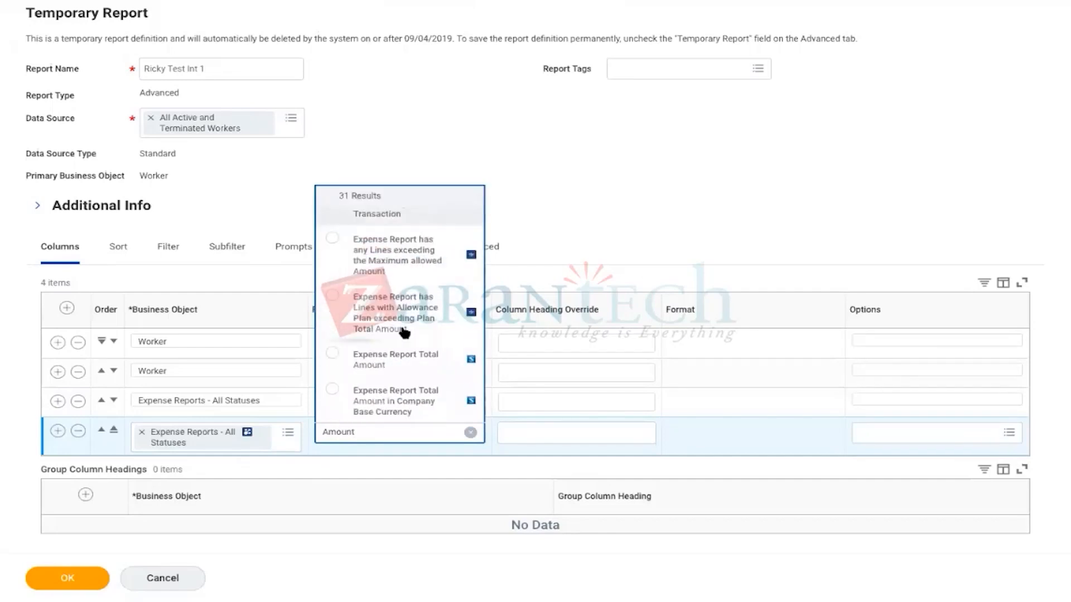
click(351, 318)
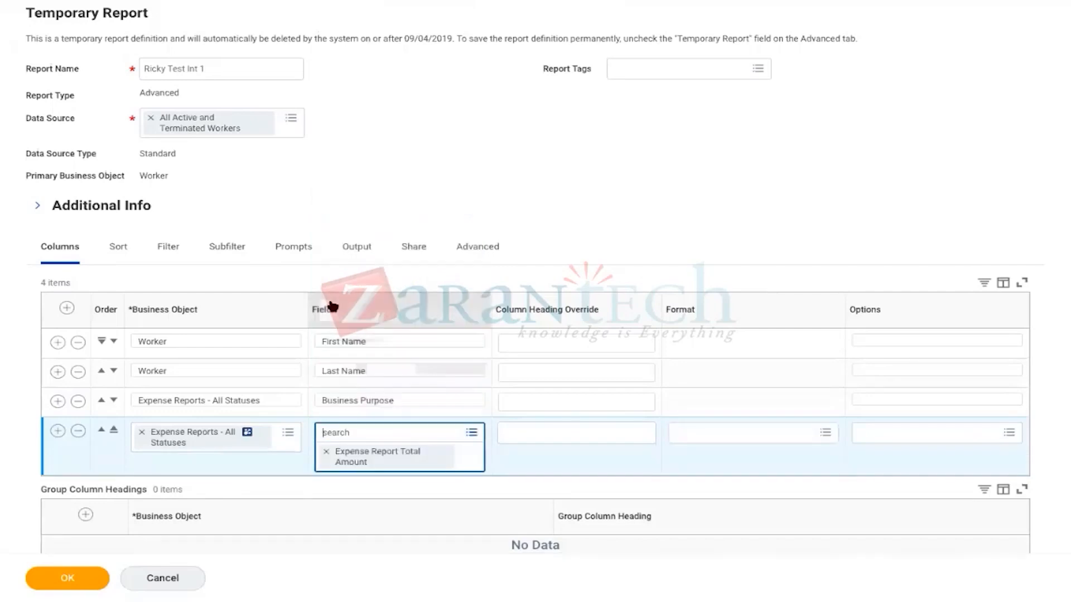
click(557, 197)
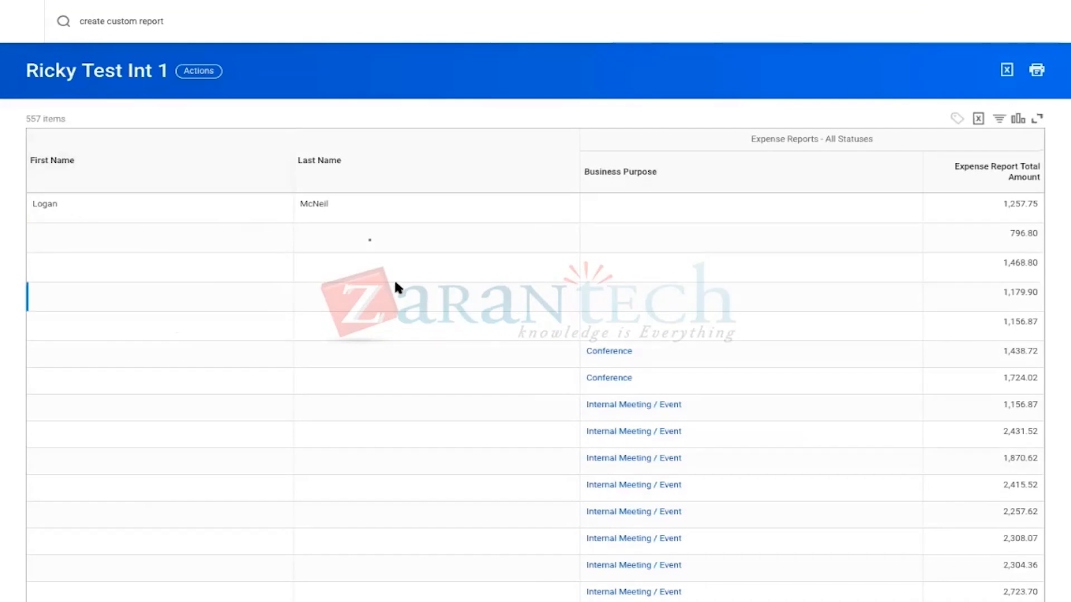
Step: Examine the report output for how business purposes and expense report total amounts are listed under each worker
scroll(444, 292, down, 2)
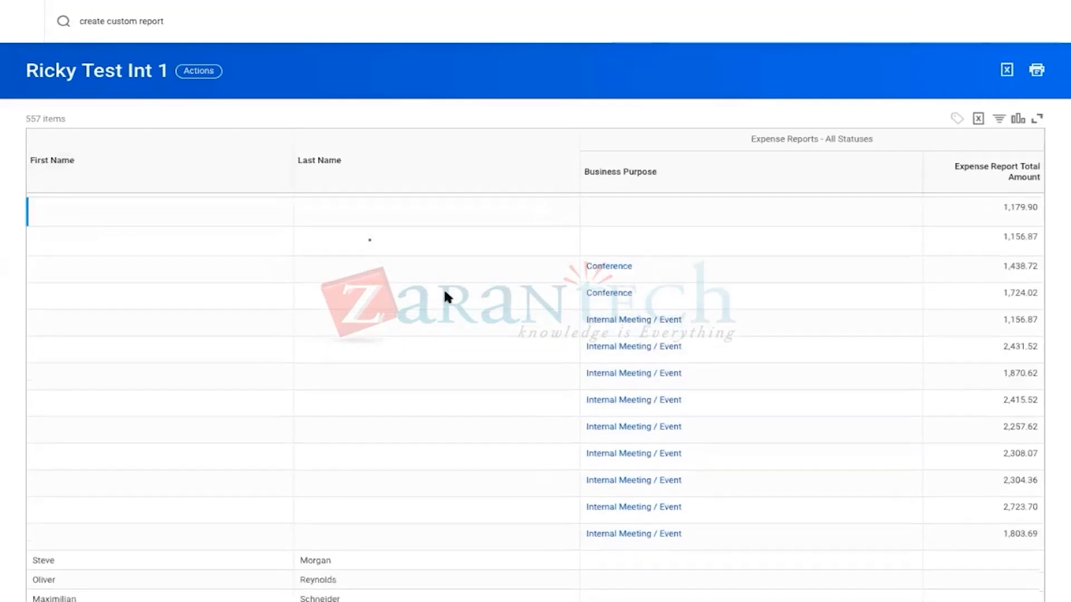
scroll(742, 301, up, 2)
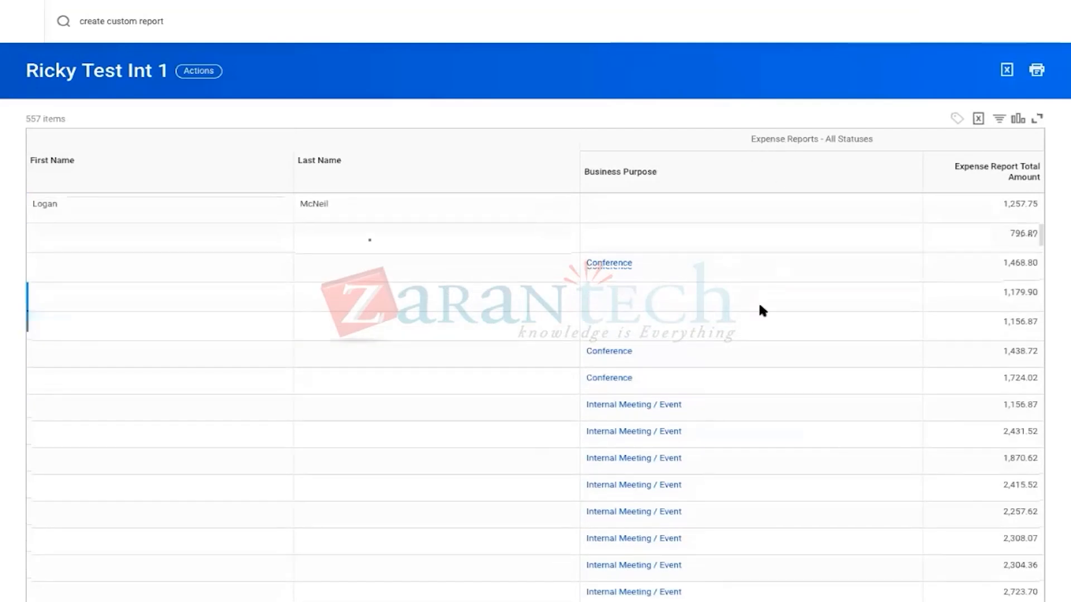
scroll(760, 305, down, 1)
scroll(762, 311, down, 2)
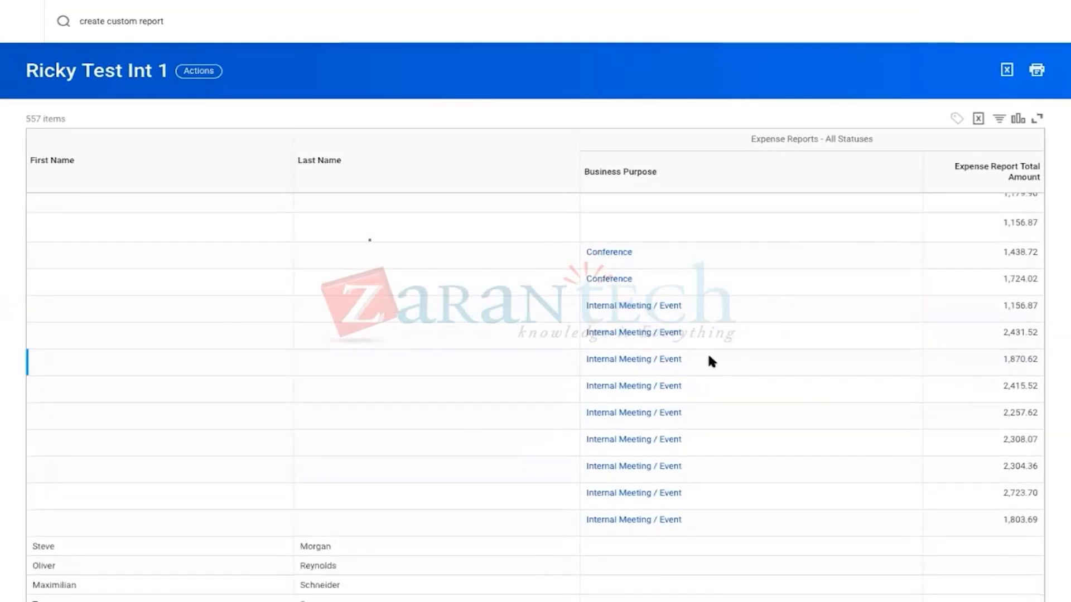
scroll(707, 360, down, 3)
scroll(478, 438, down, 4)
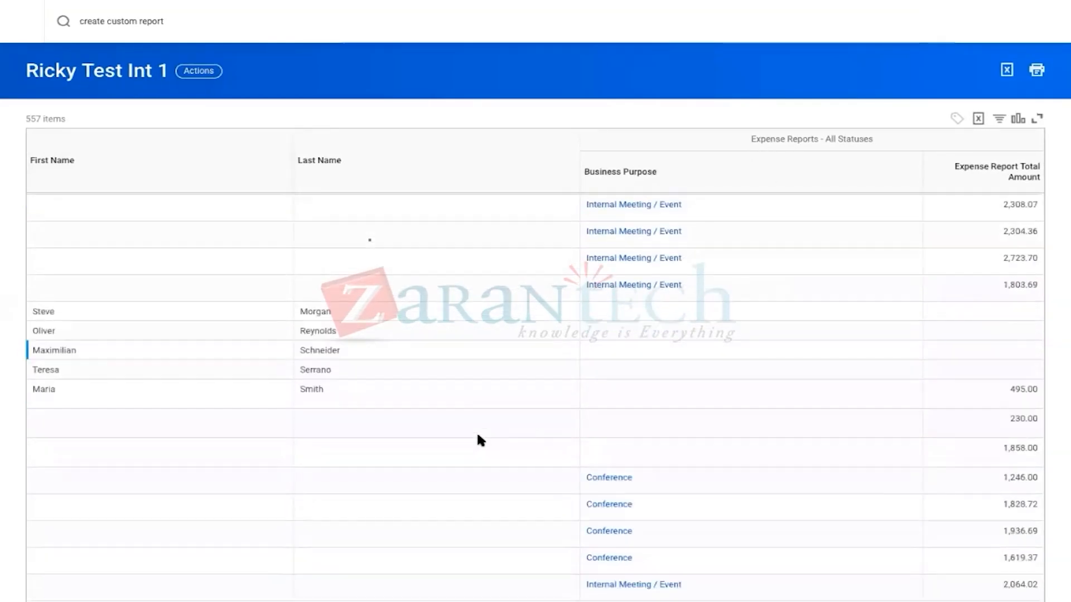
scroll(341, 333, down, 6)
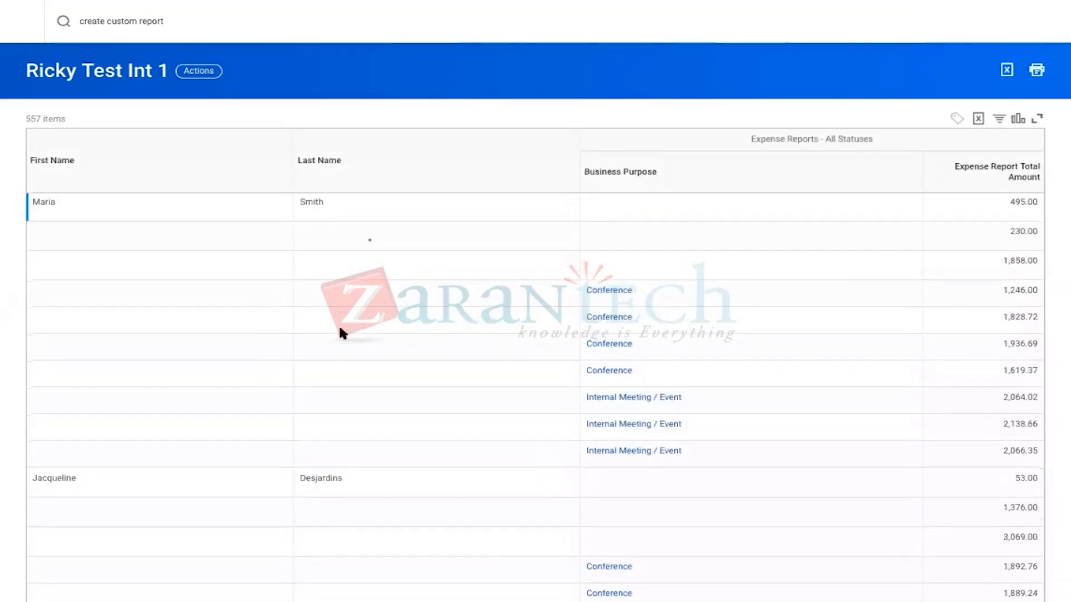
scroll(342, 333, down, 6)
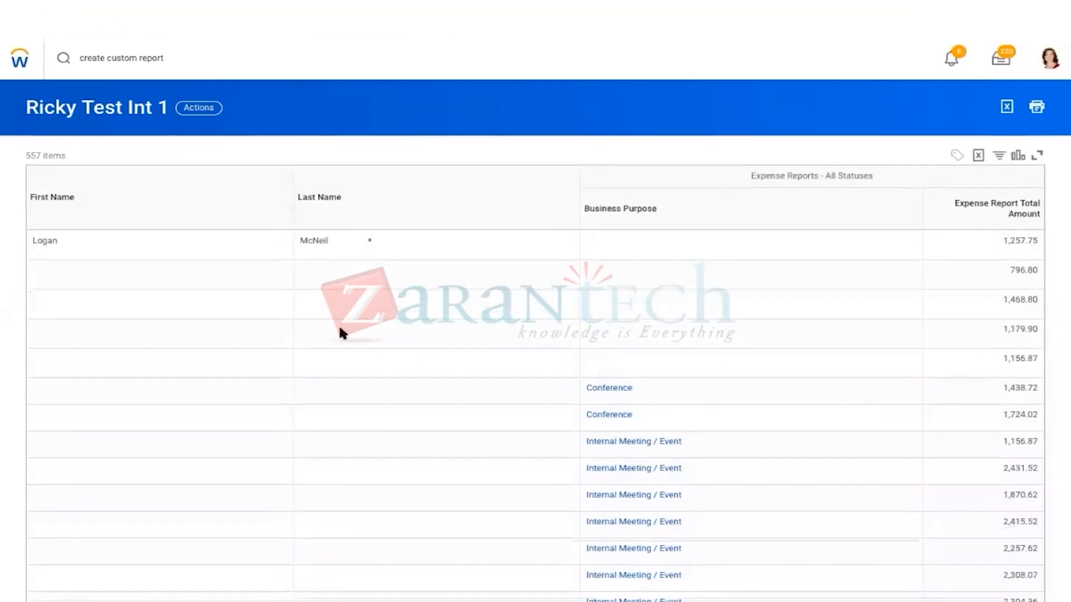
Step: Reopen the custom report's definition for editing from its output
click(196, 73)
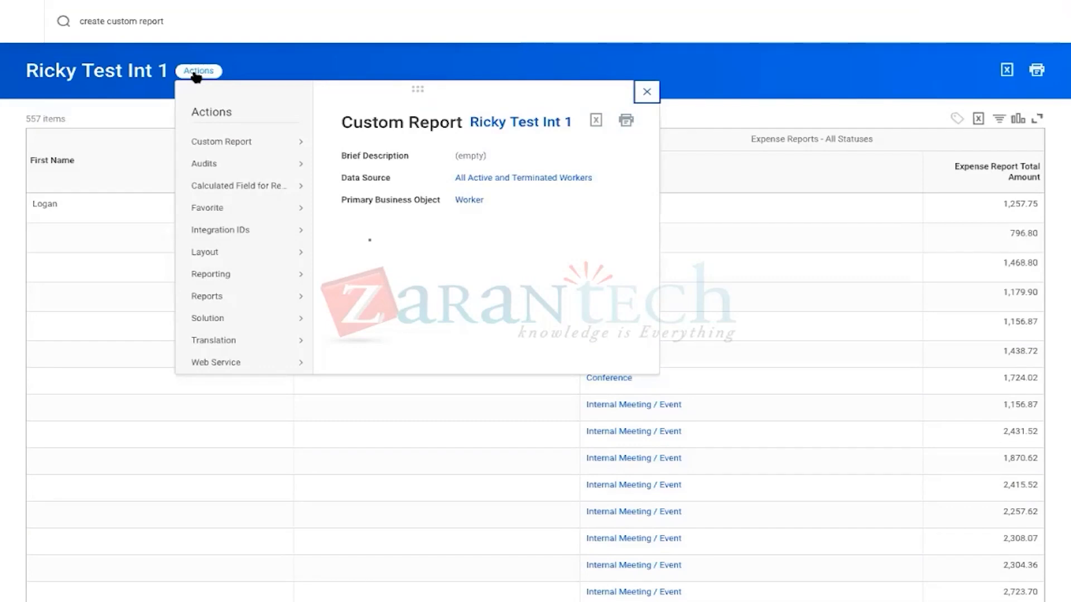
mouse_move(264, 137)
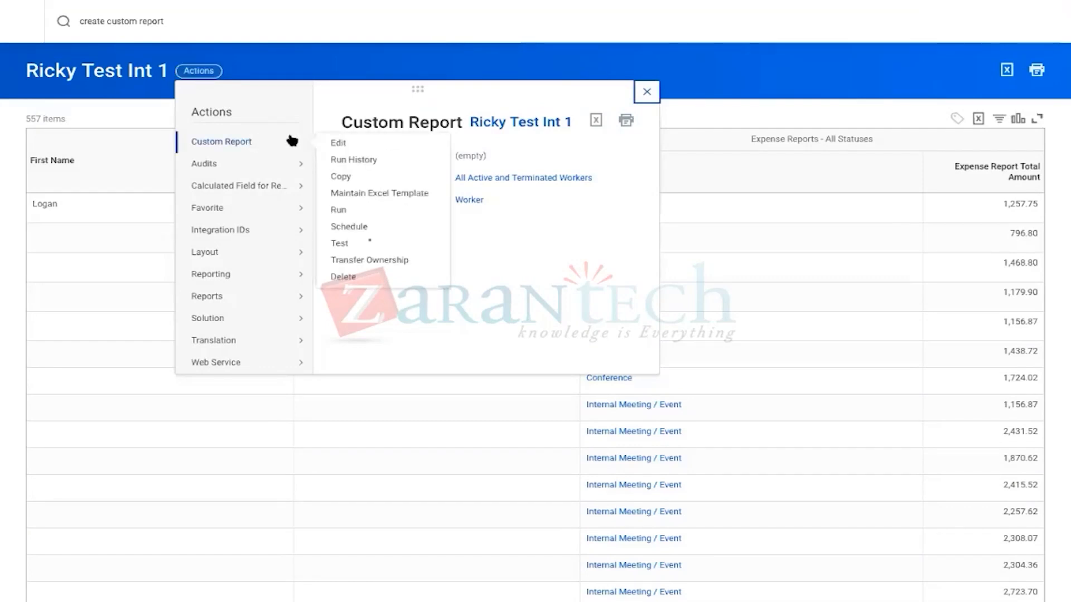
click(339, 144)
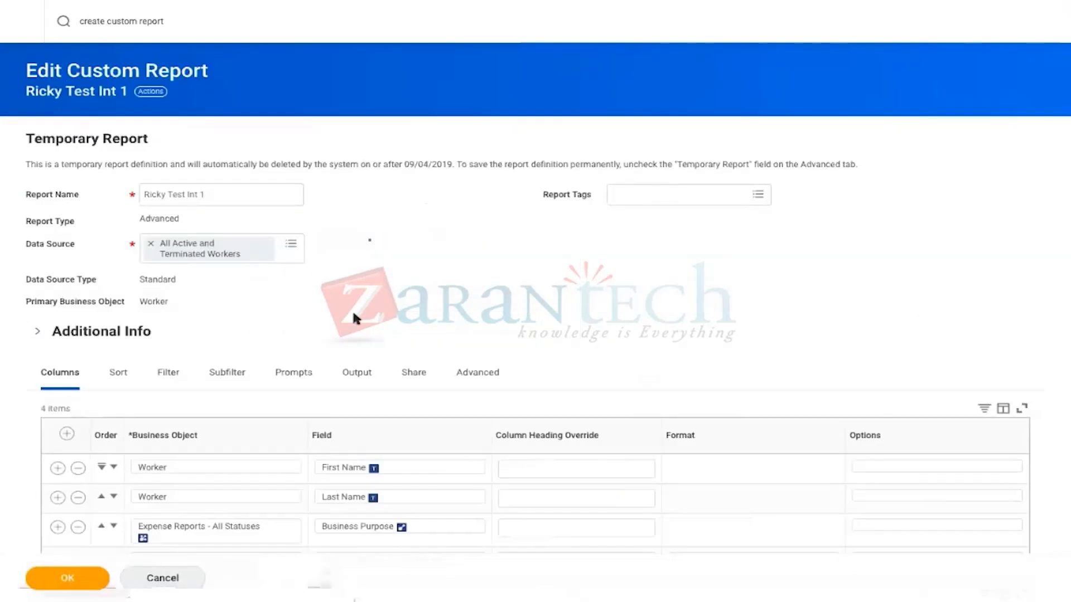
scroll(352, 309, down, 2)
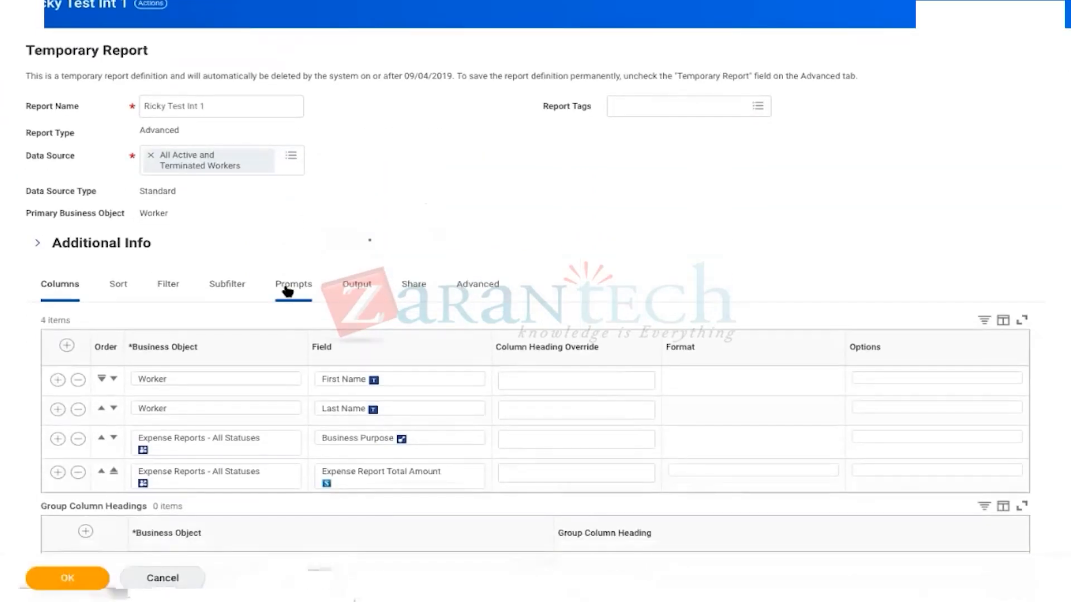
Step: Add a Worker column row above the existing columns and set its field to Location
click(66, 345)
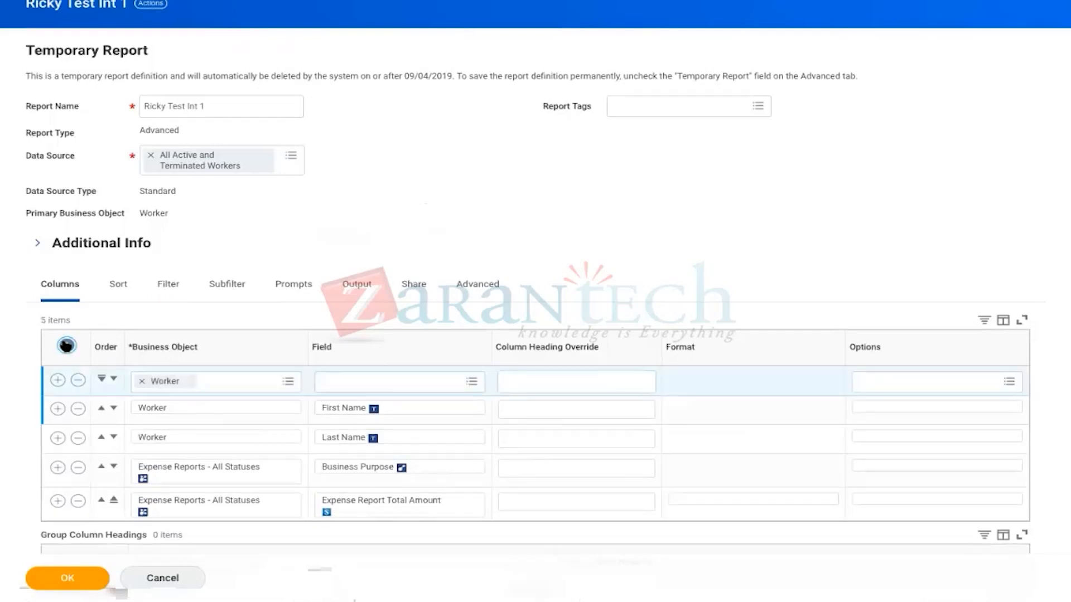
click(362, 385)
text(Location)
key(Return)
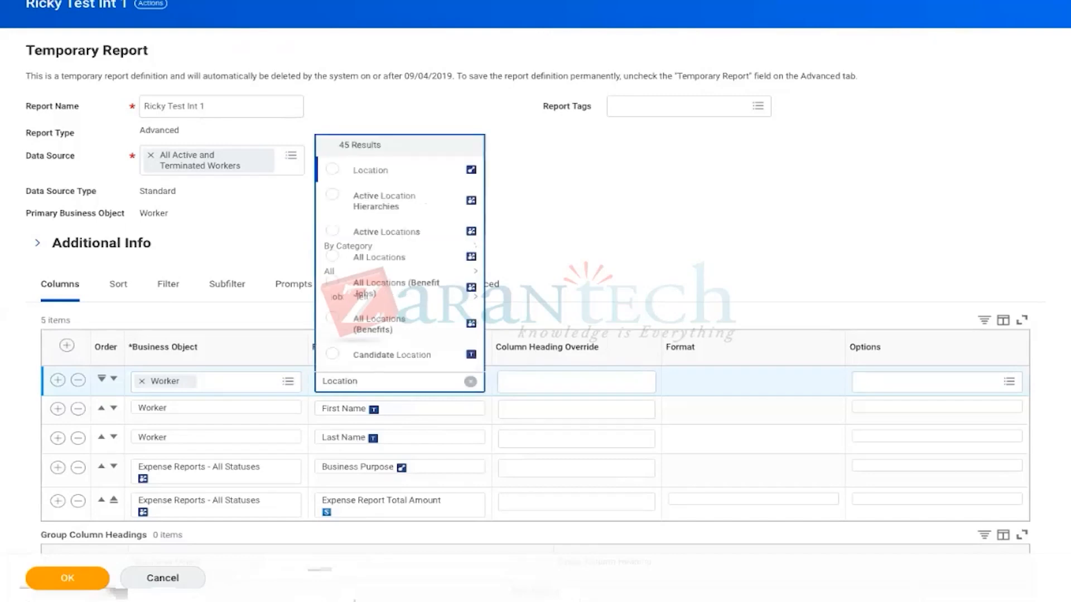
click(334, 170)
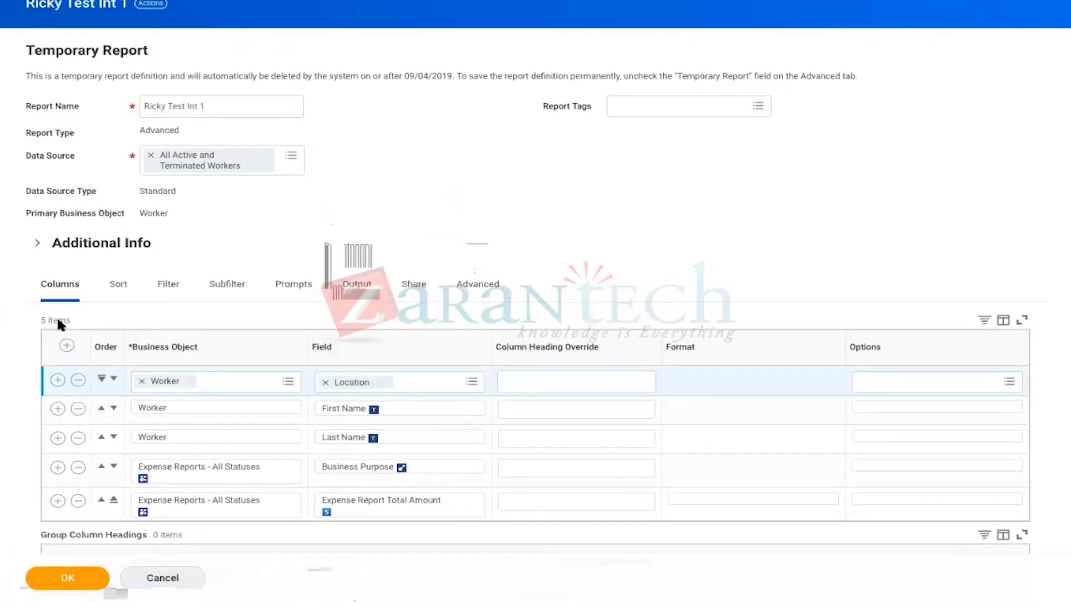
Step: Add an instance filter condition to the report and set its field to Location
click(168, 288)
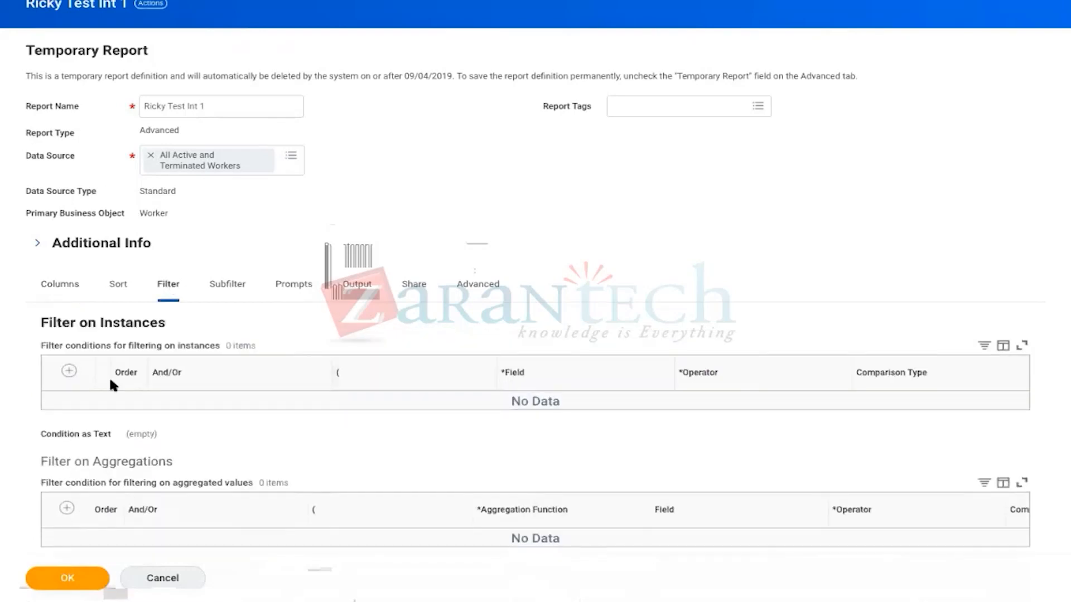
click(68, 371)
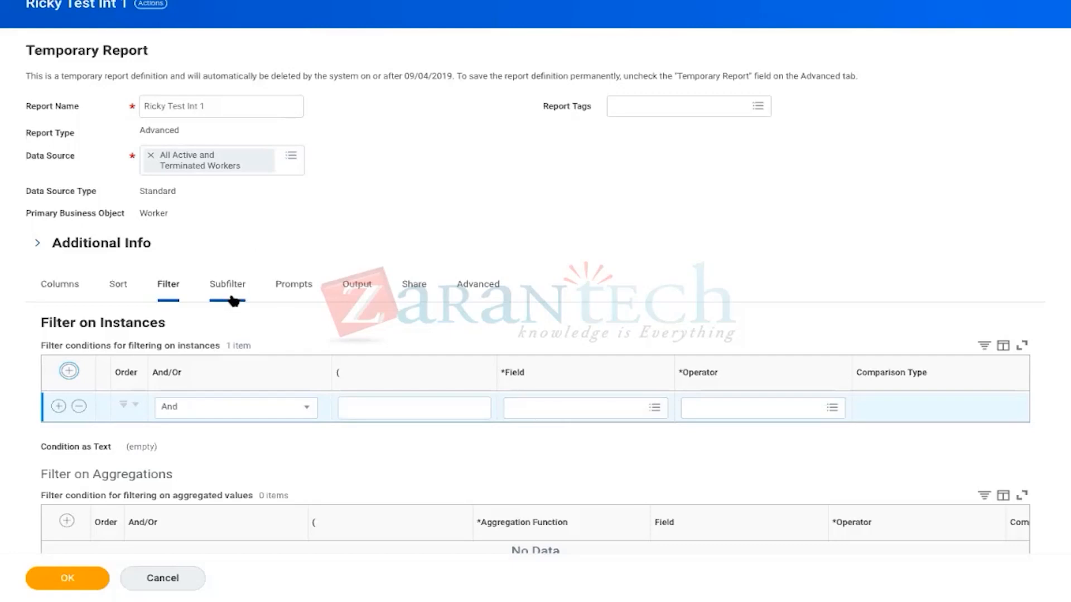
click(551, 411)
text(Location)
key(Return)
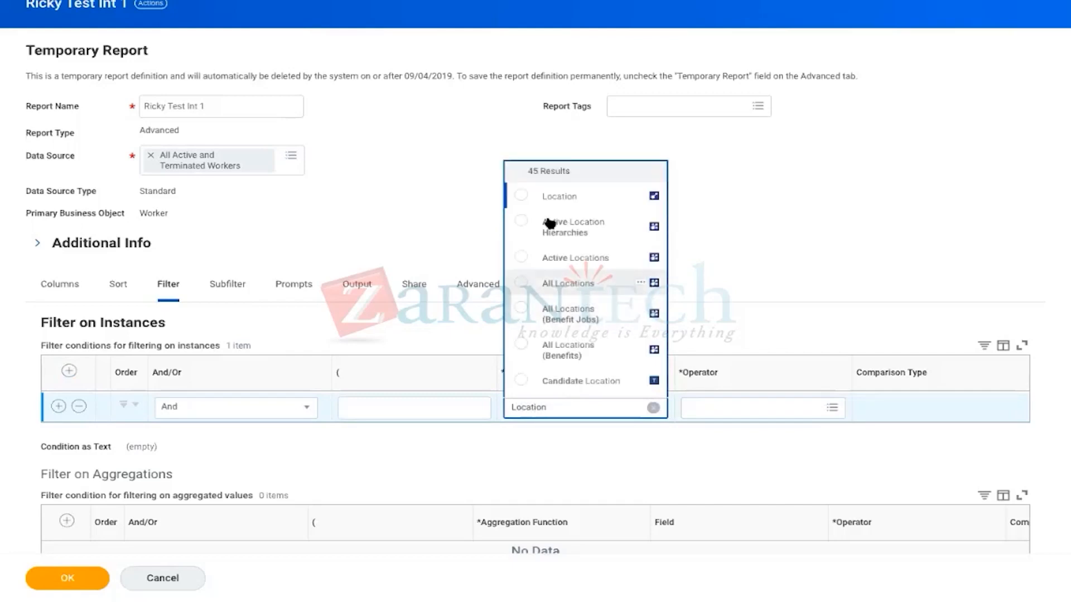
click(521, 195)
Step: Set the Location filter's operator to in the selection list and its comparison type to Prompt the user for the value
click(725, 407)
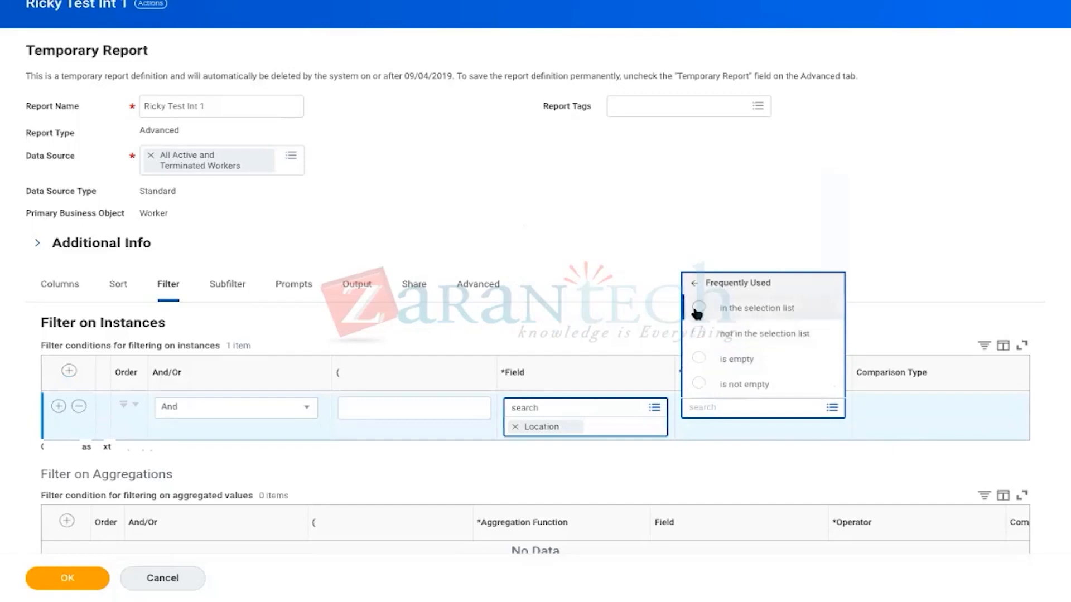
click(697, 306)
click(877, 417)
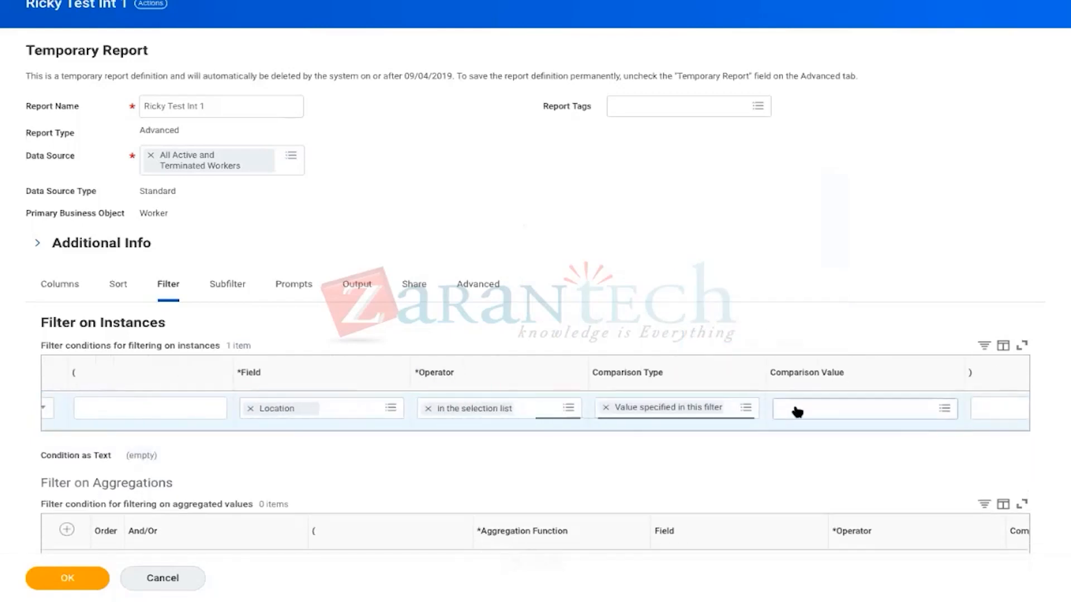
click(742, 411)
click(740, 408)
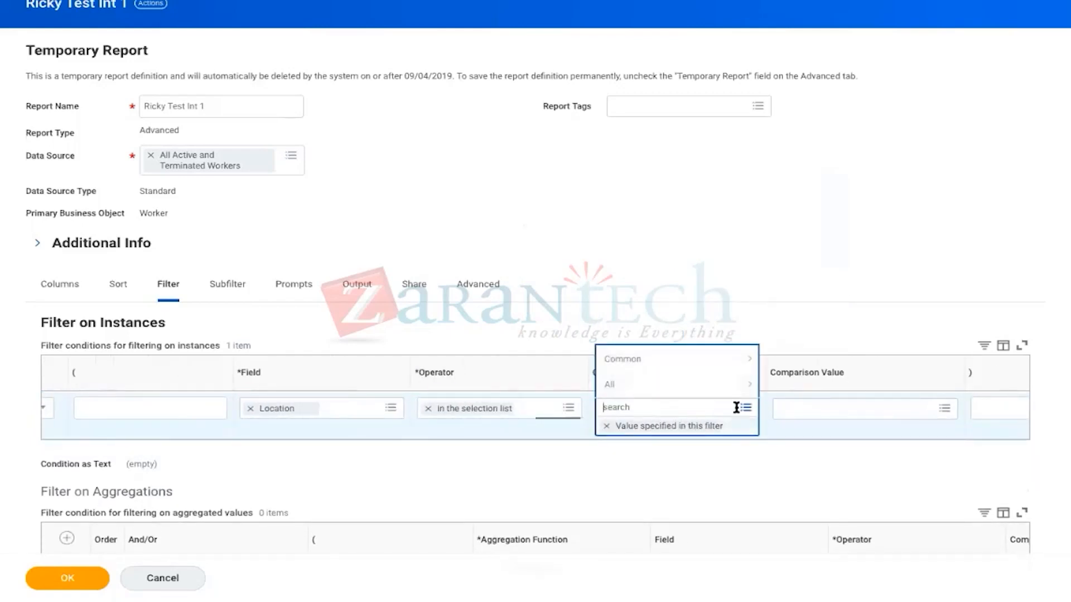
click(630, 354)
click(612, 333)
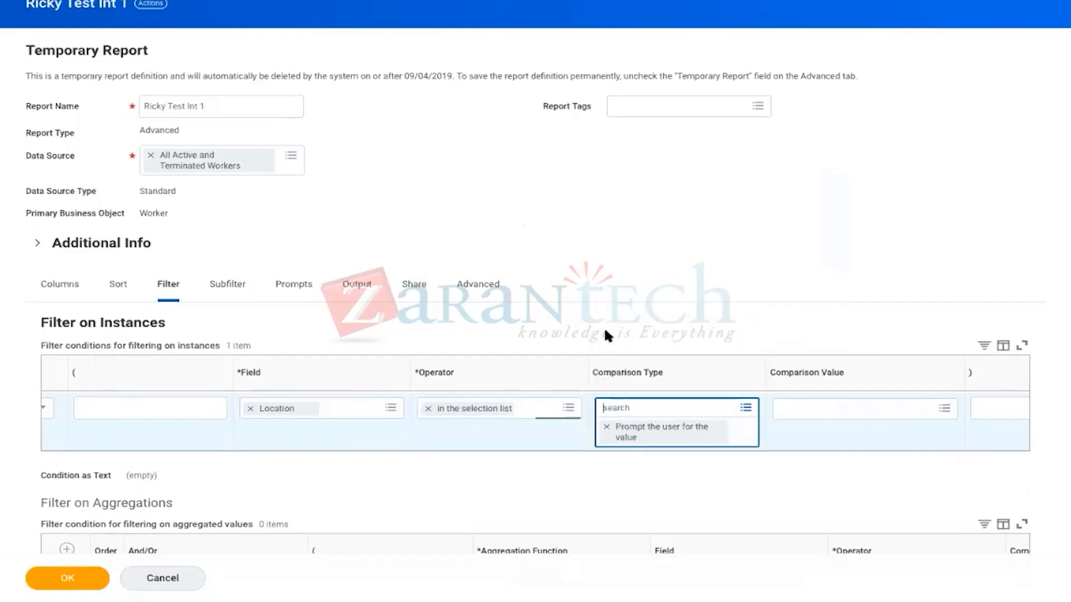
click(839, 323)
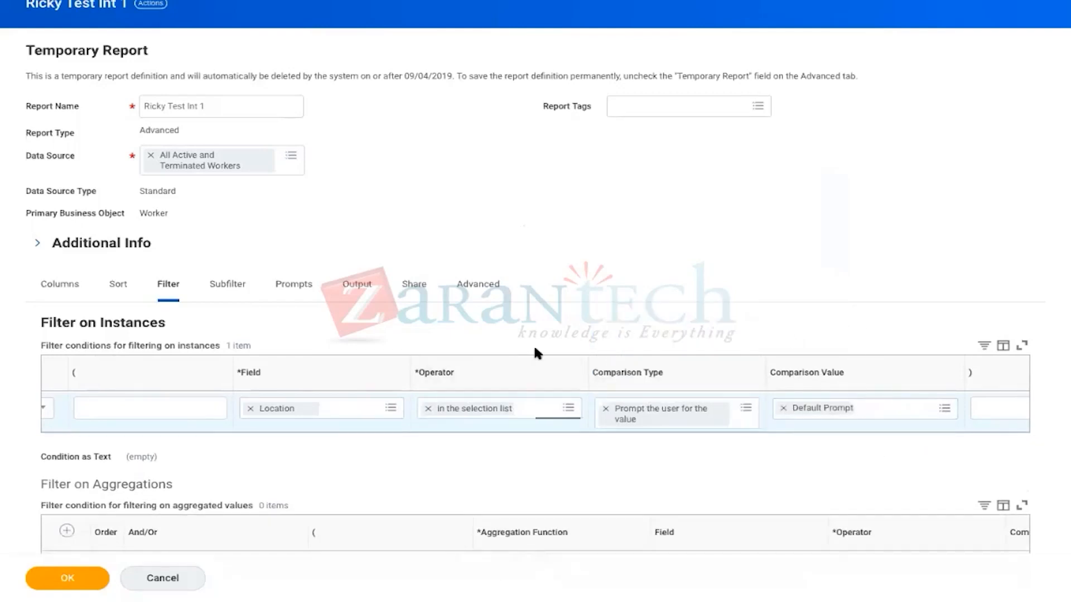
Step: Populate the undefined prompt defaults so the Location prompt is listed, and save the report definition
click(306, 289)
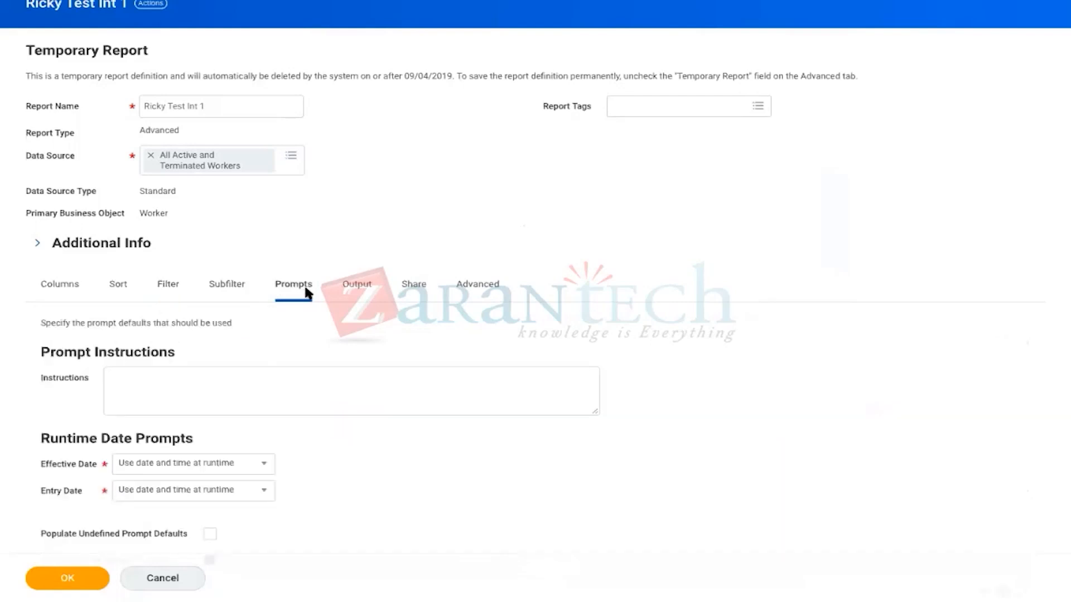
scroll(393, 413, down, 3)
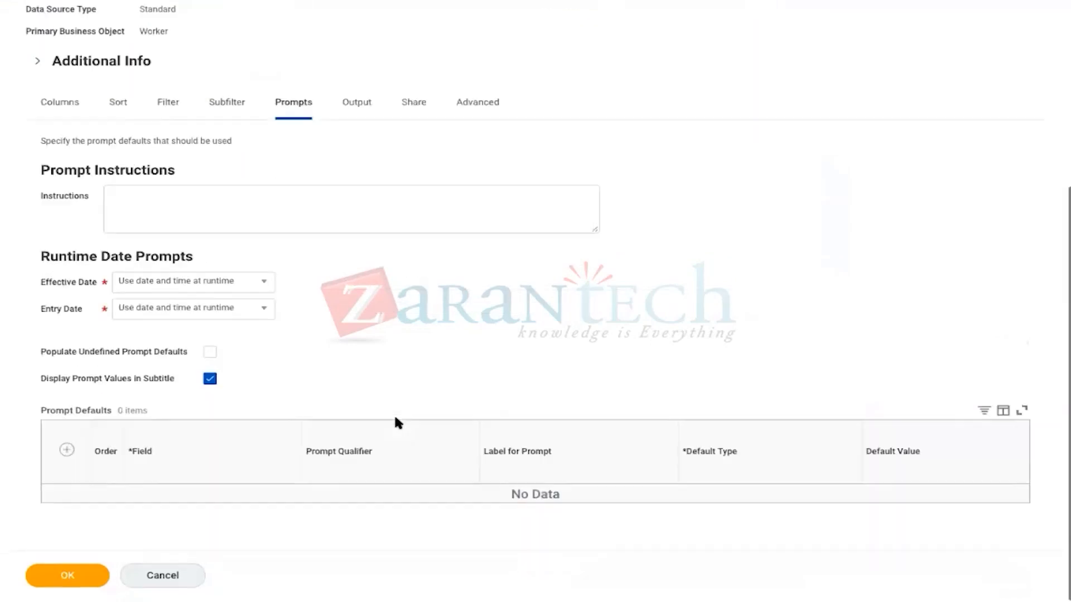
click(210, 358)
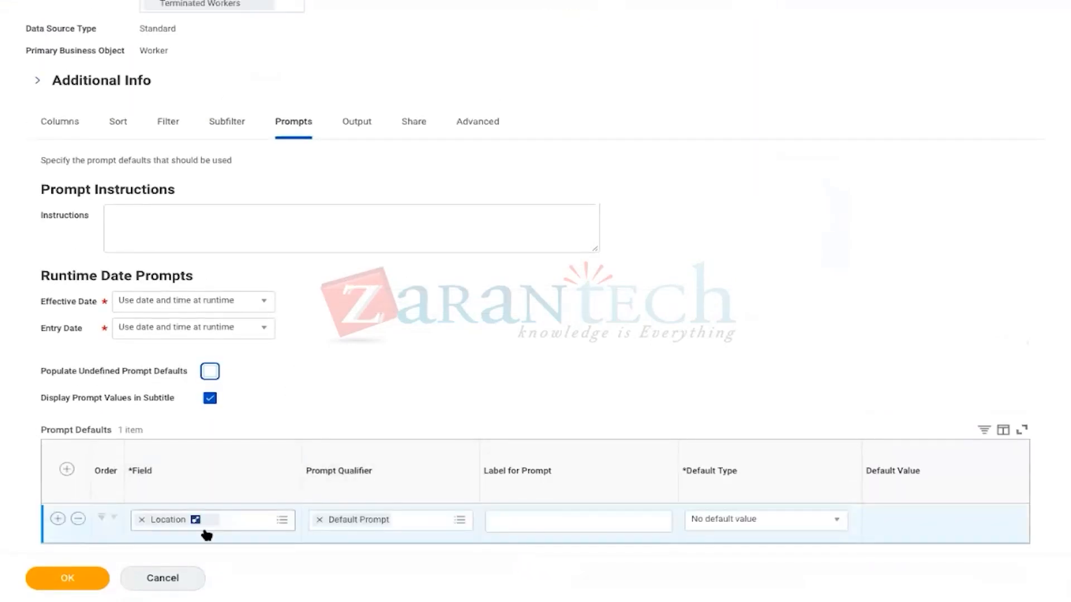
click(526, 519)
scroll(525, 520, right, 3)
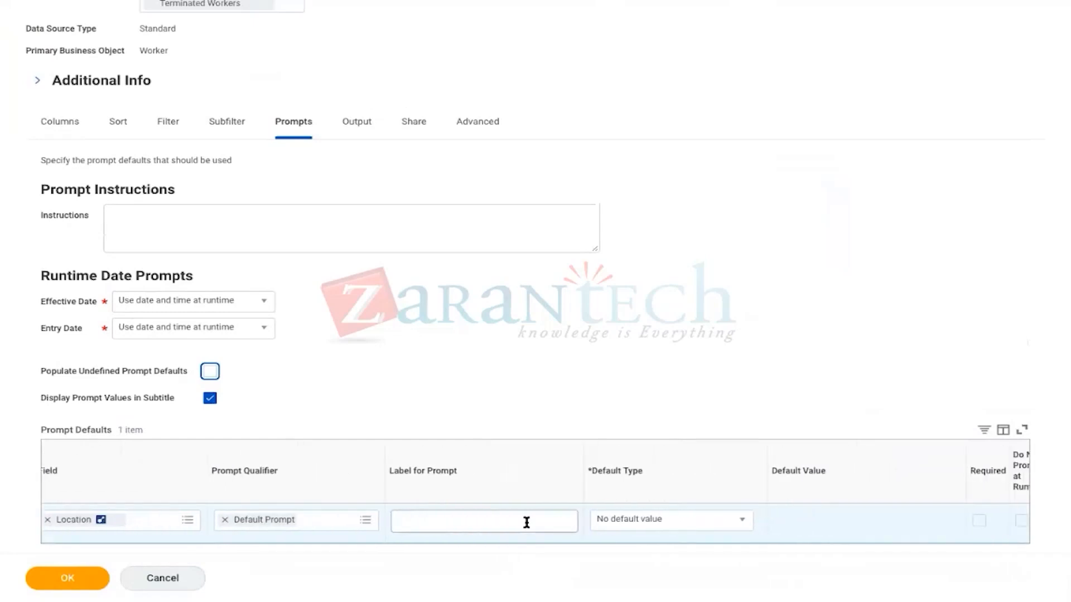
scroll(525, 520, left, 3)
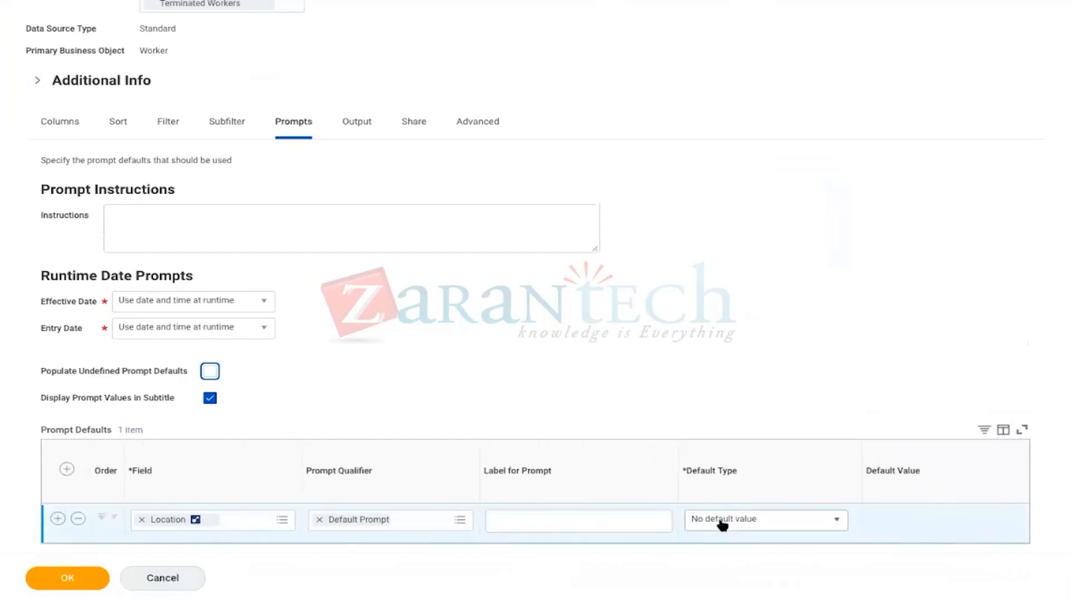
click(67, 578)
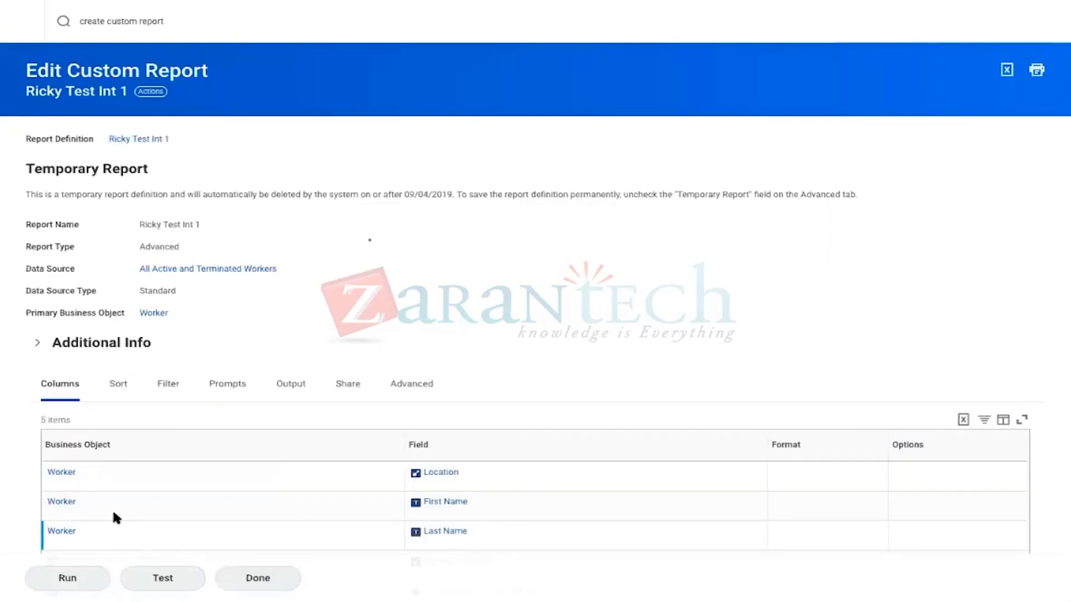
Step: Run the report with the Location prompt set to Boston and look through the listed workers
click(68, 578)
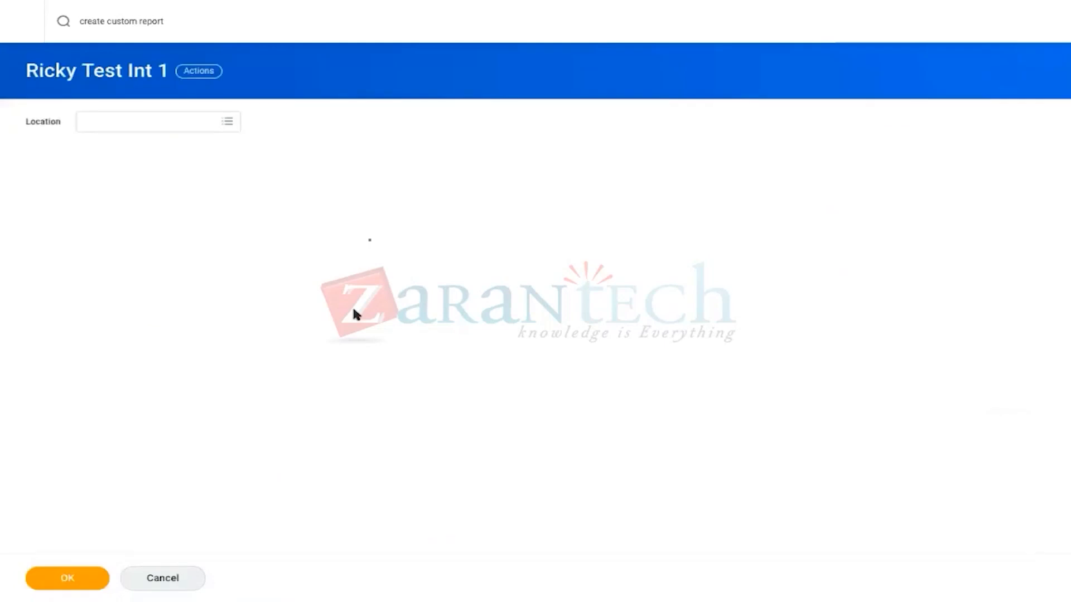
click(104, 127)
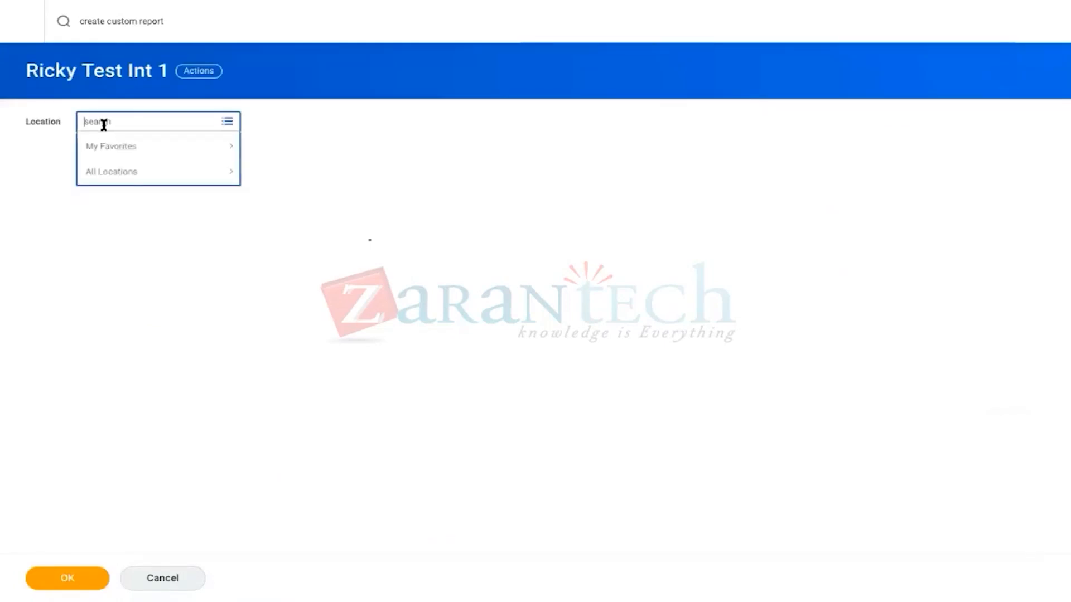
text(Boston)
key(Return)
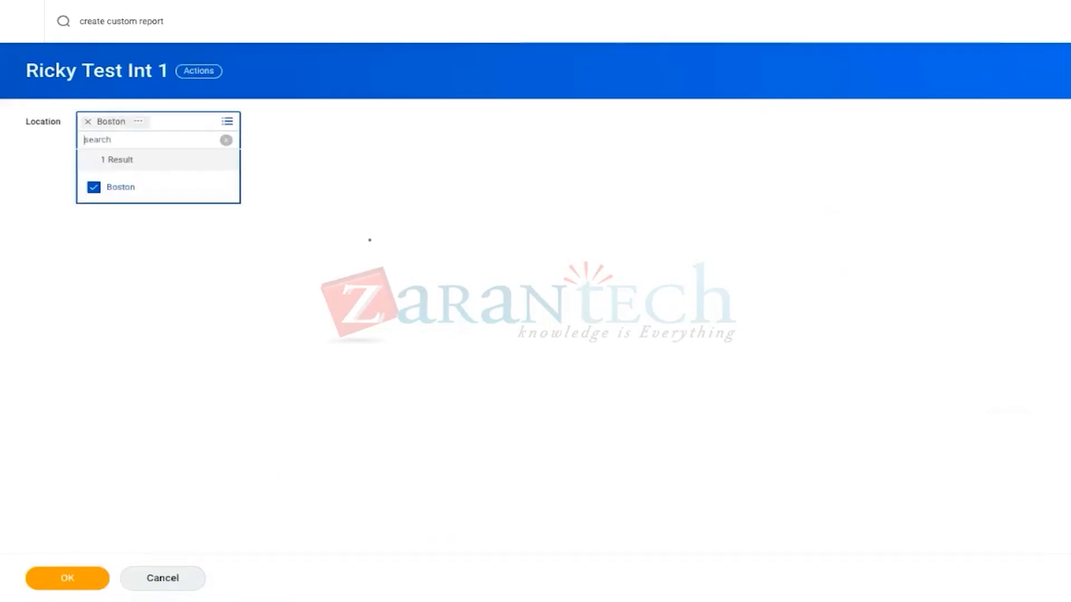
click(63, 341)
click(60, 576)
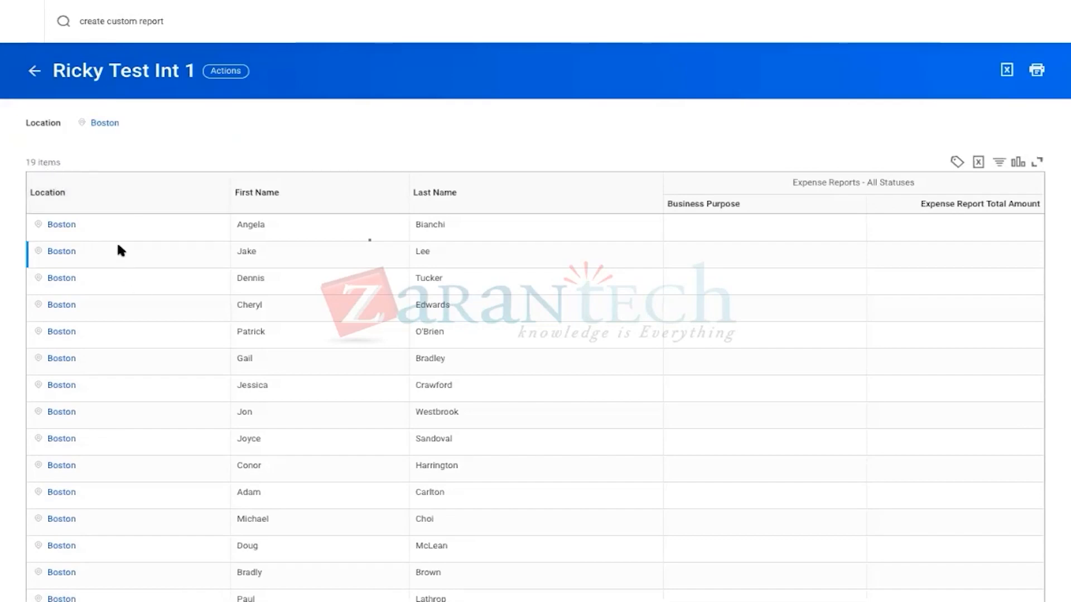
scroll(215, 255, down, 2)
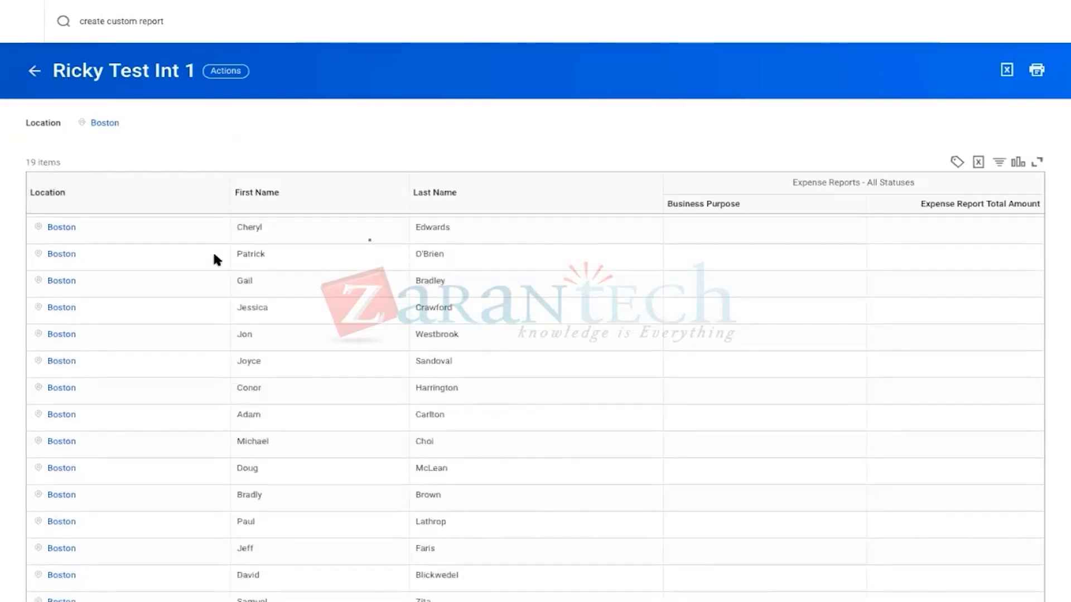
scroll(213, 249, down, 3)
scroll(160, 256, up, 5)
scroll(168, 129, up, 1)
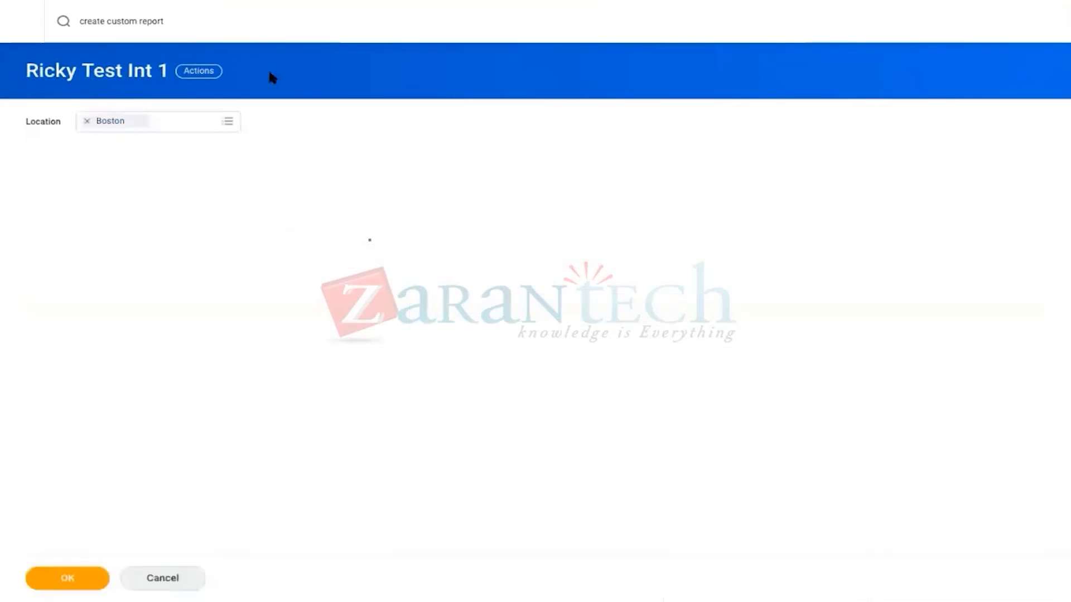
Step: Rerun the report for Boston and reopen its definition for editing from the output
click(196, 72)
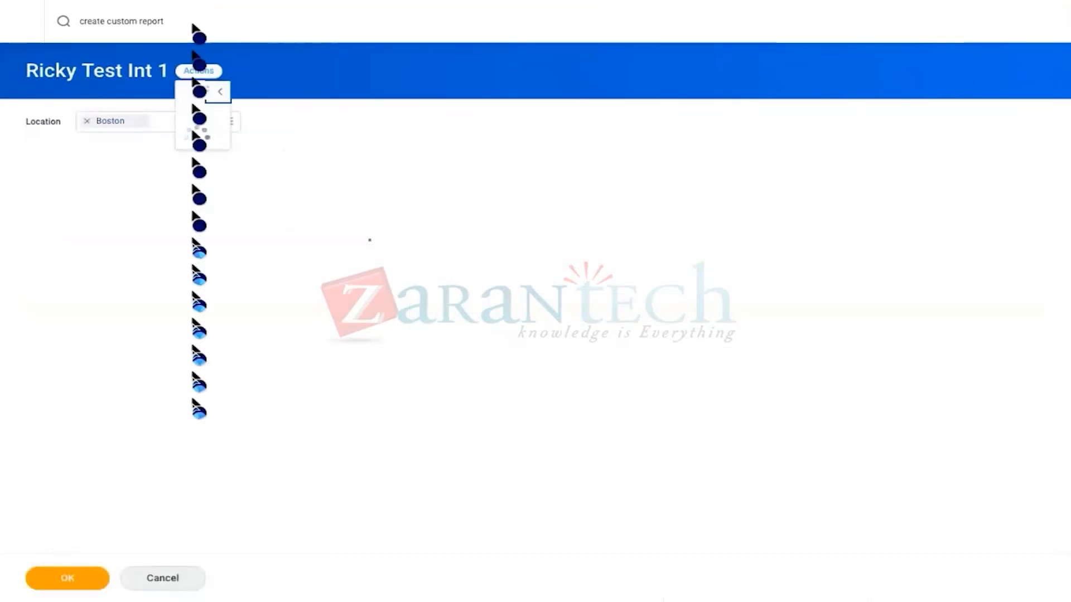
click(86, 573)
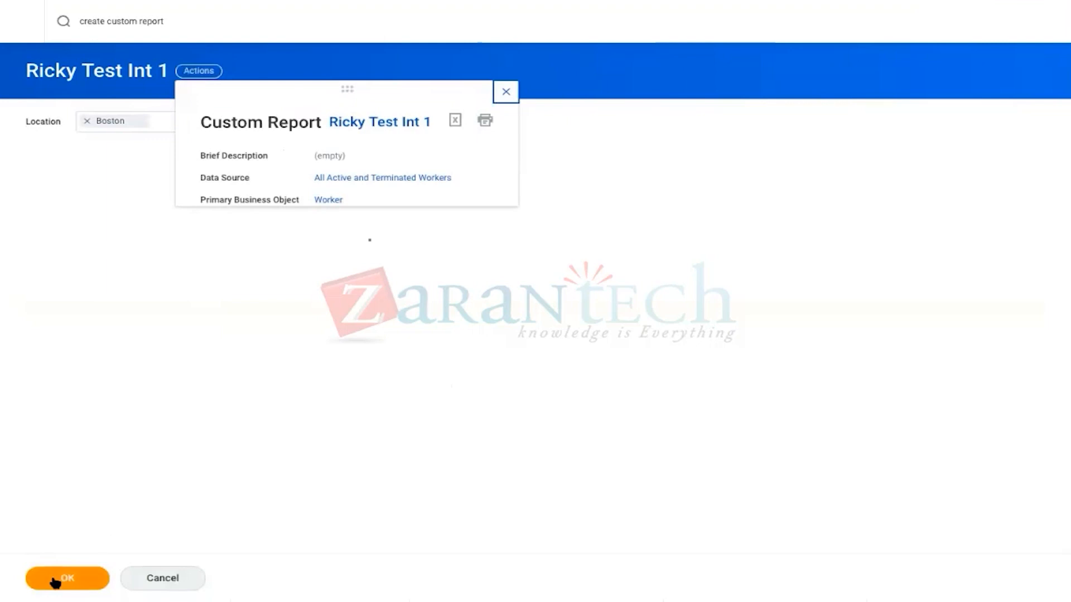
click(223, 71)
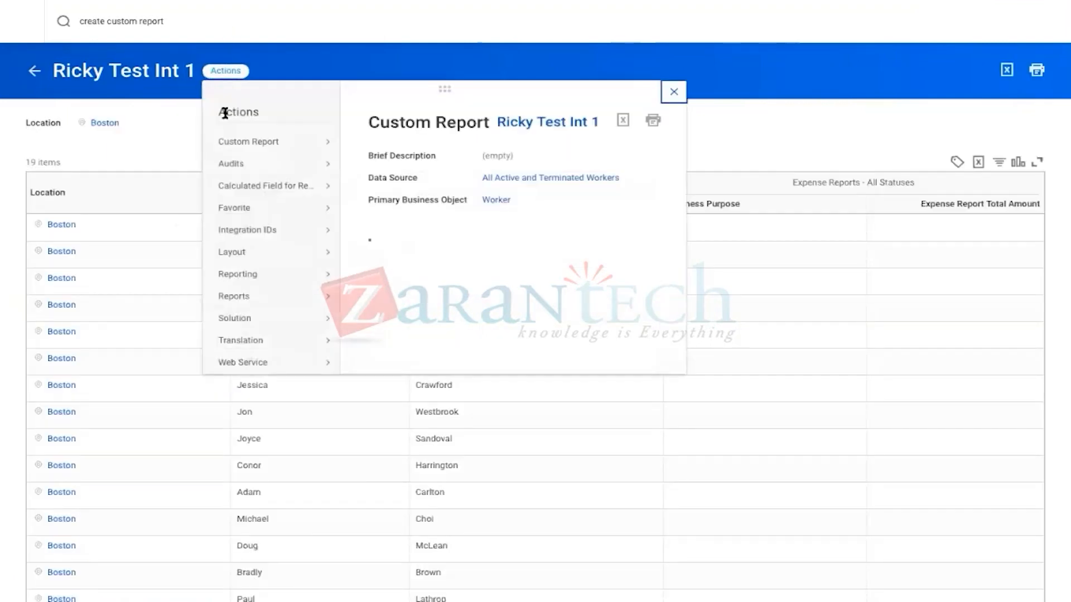
mouse_move(317, 148)
click(358, 144)
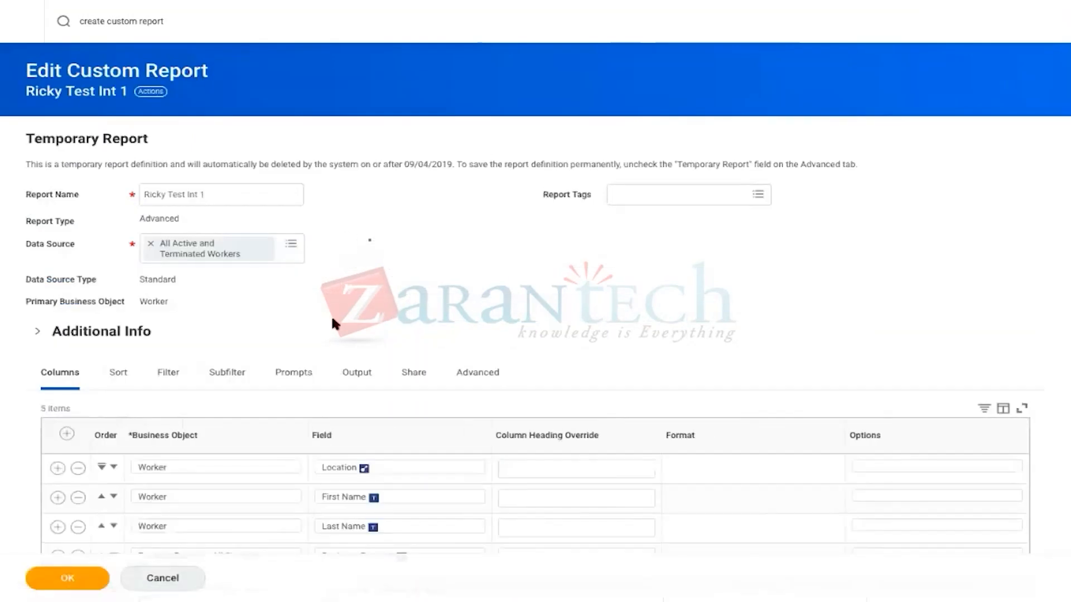
Step: Review the report's data source, column business objects and fields, and the Location filter condition
scroll(333, 323, down, 3)
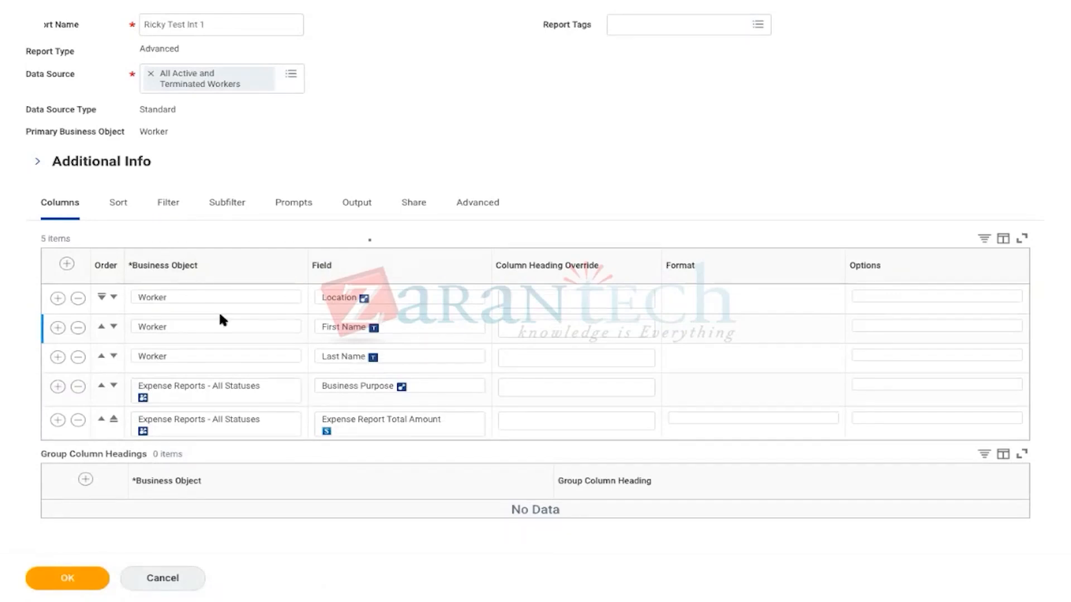
scroll(243, 188, up, 1)
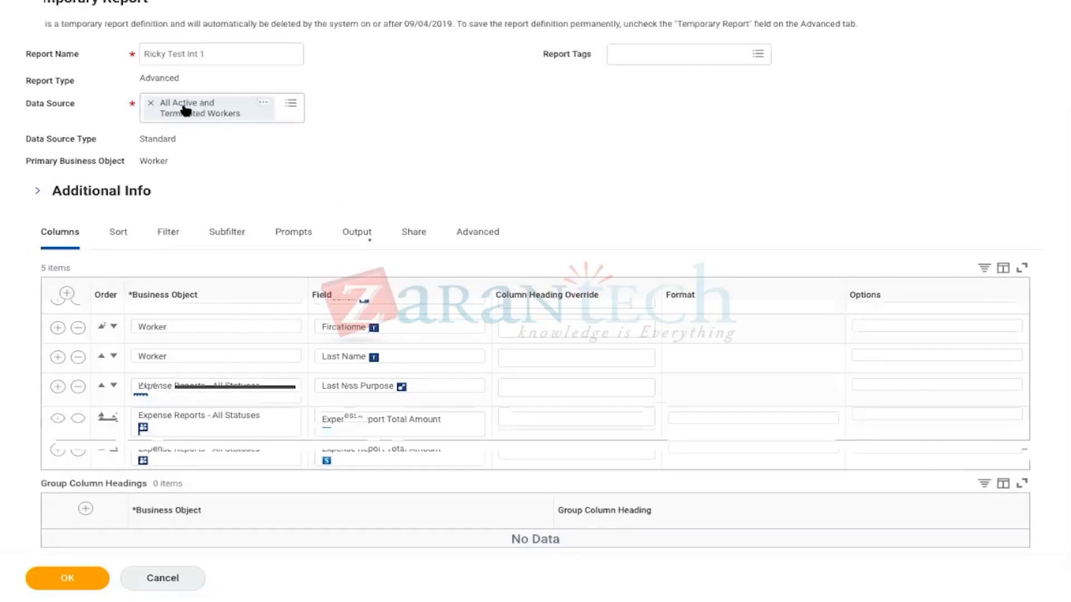
scroll(237, 168, down, 1)
scroll(239, 172, down, 1)
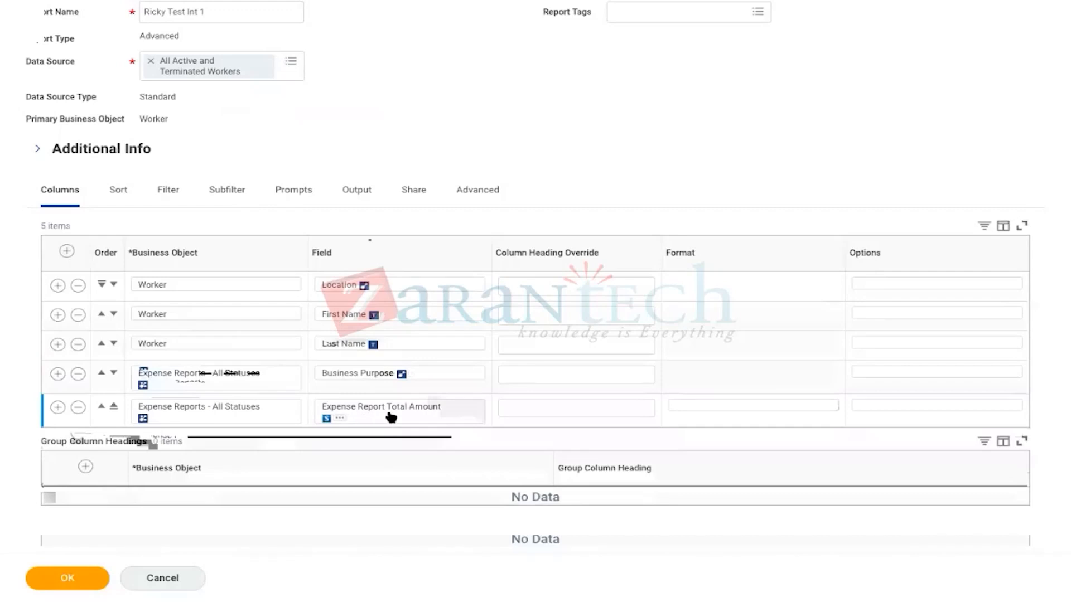
scroll(391, 417, up, 2)
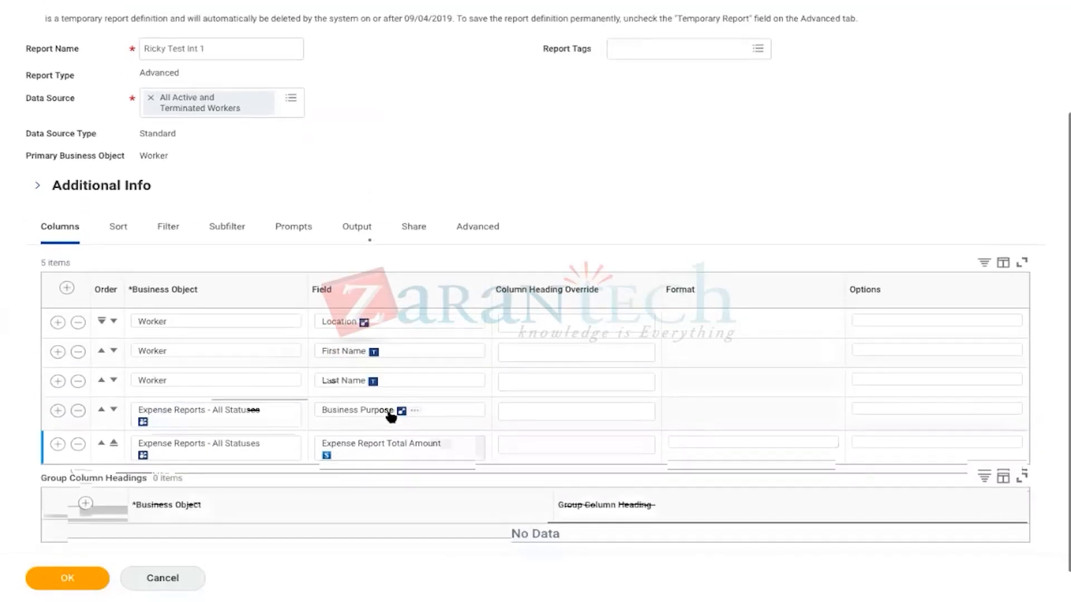
scroll(386, 407, up, 1)
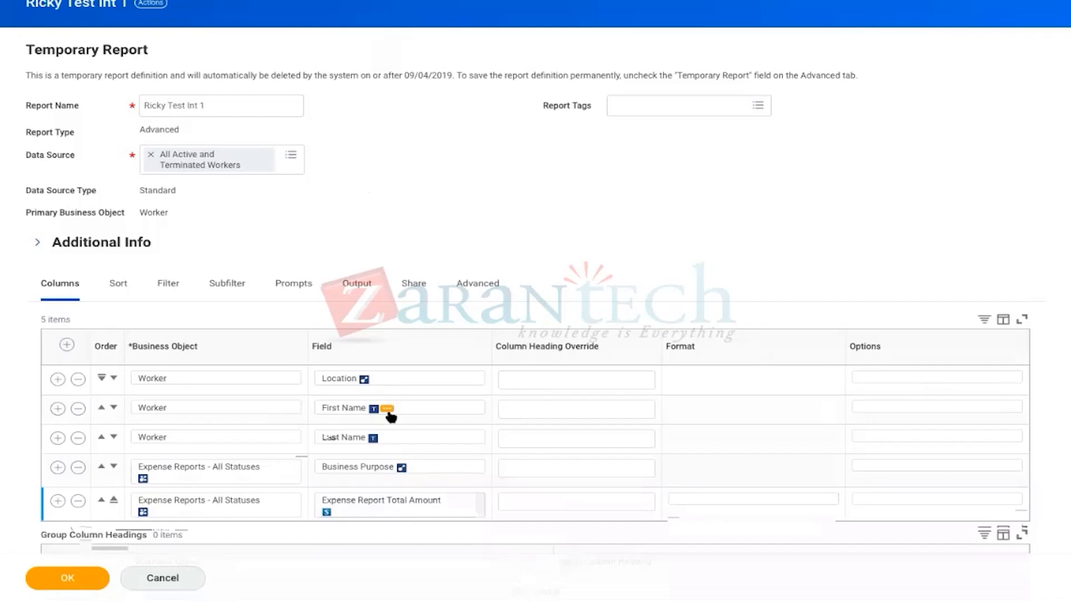
click(166, 285)
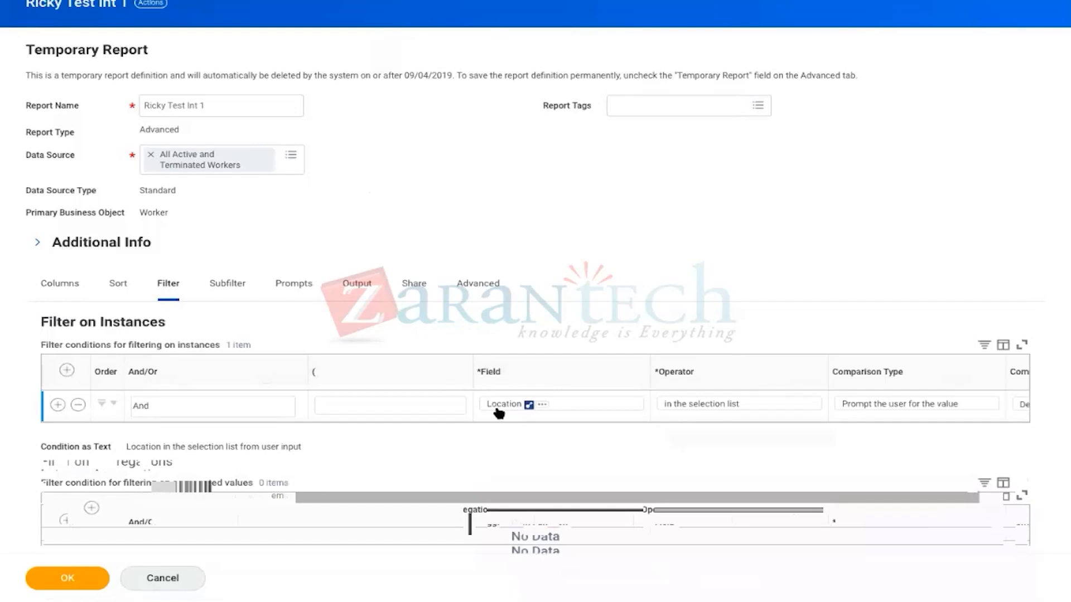
scroll(497, 409, right, 2)
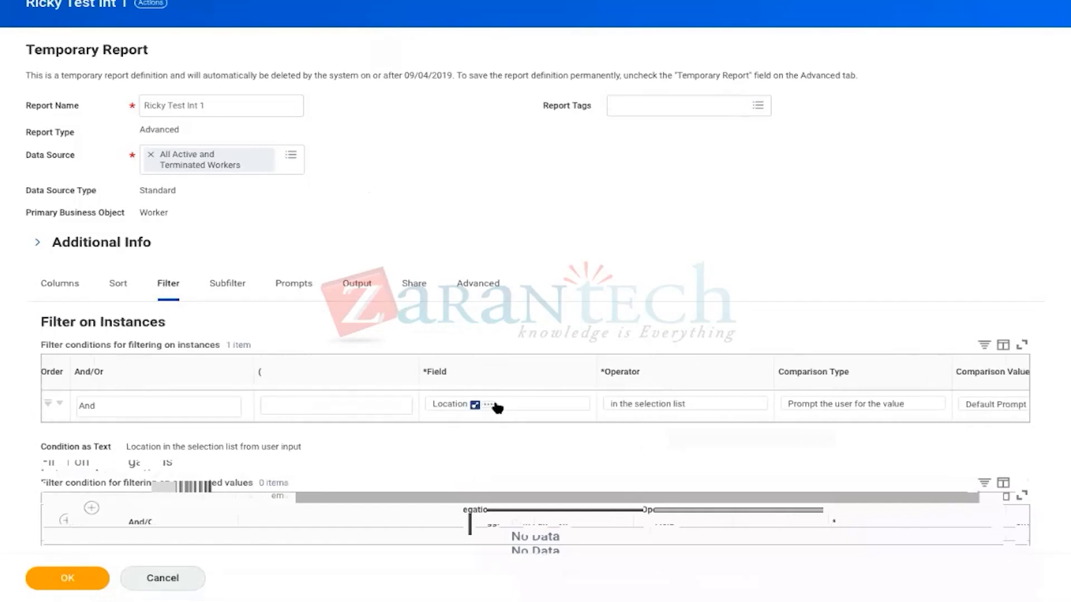
scroll(497, 409, right, 2)
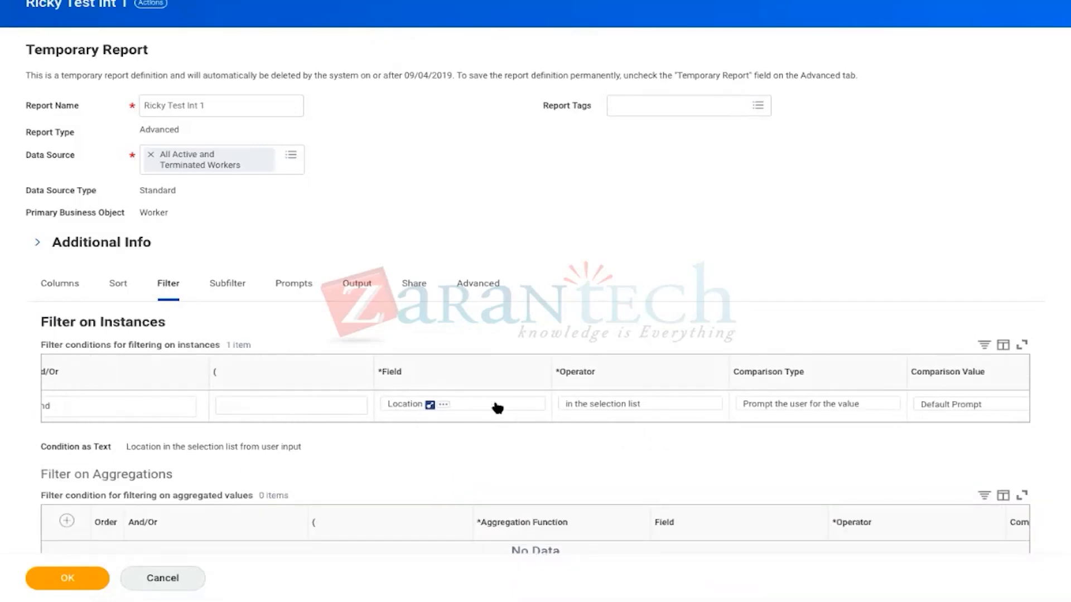
scroll(496, 414, right, 2)
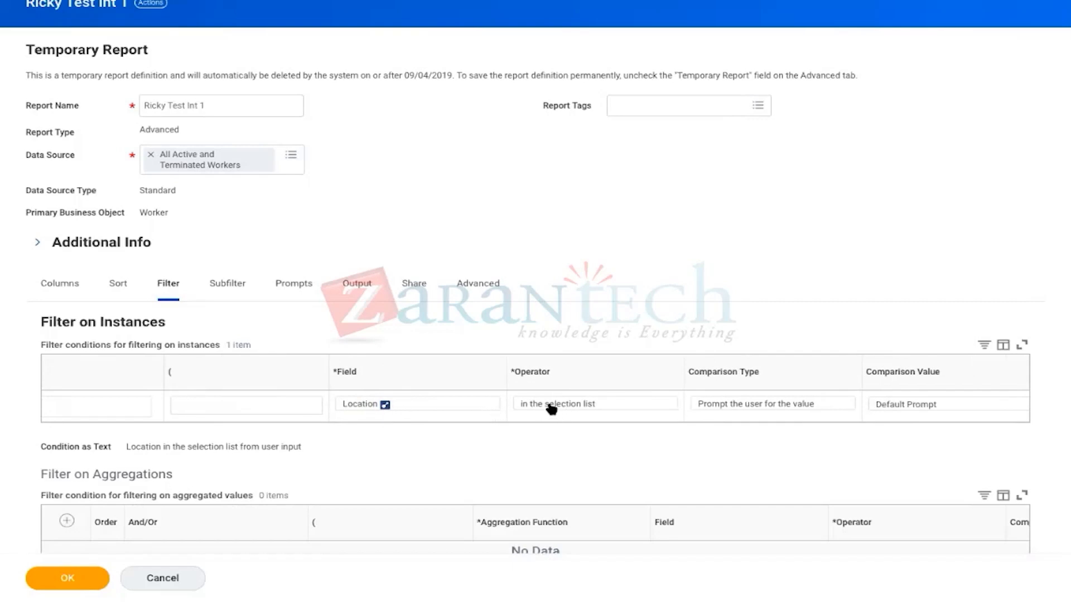
mouse_move(400, 406)
scroll(404, 408, left, 1)
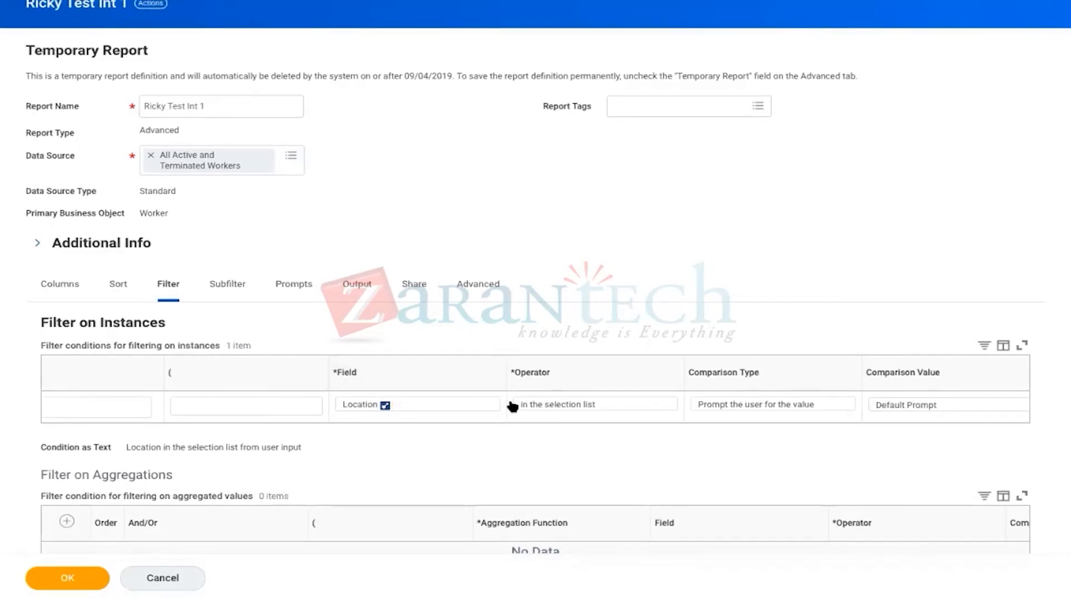
Step: Examine the frequently used and full sets of operators available for the Location filter condition
click(639, 410)
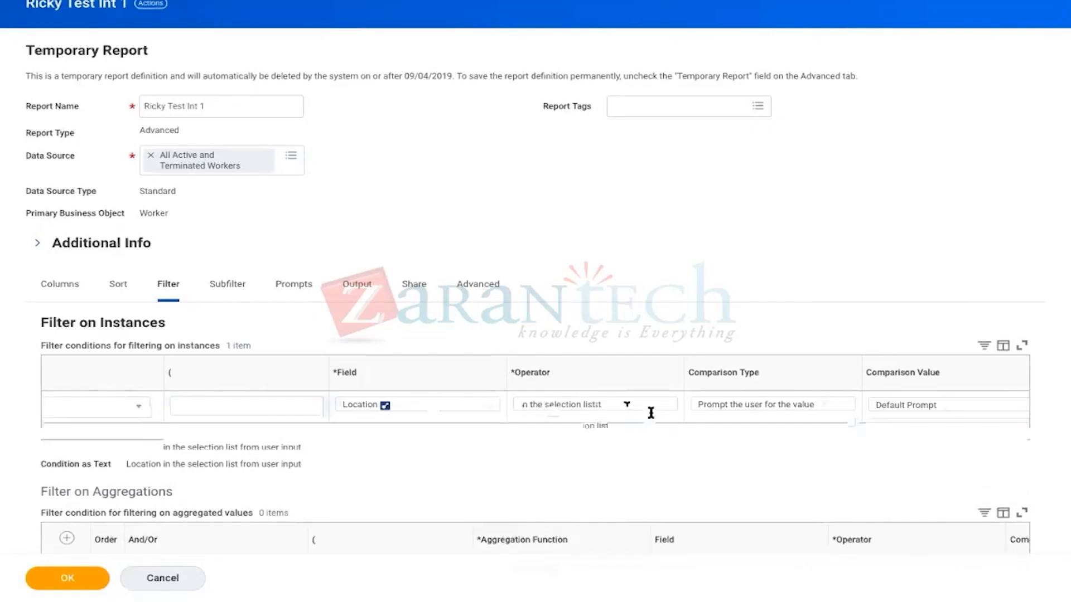
click(669, 410)
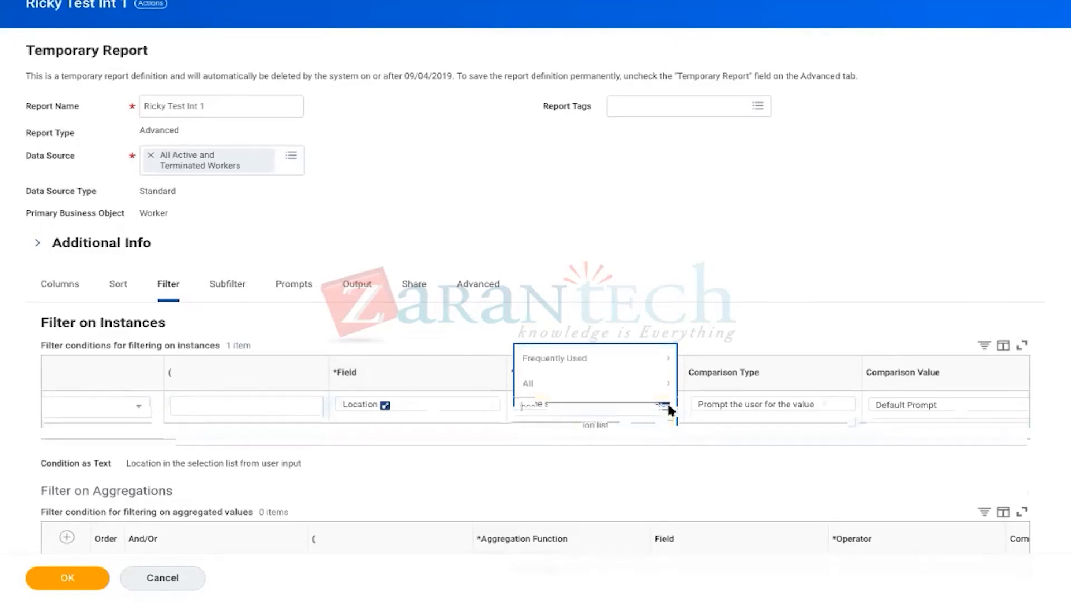
click(562, 360)
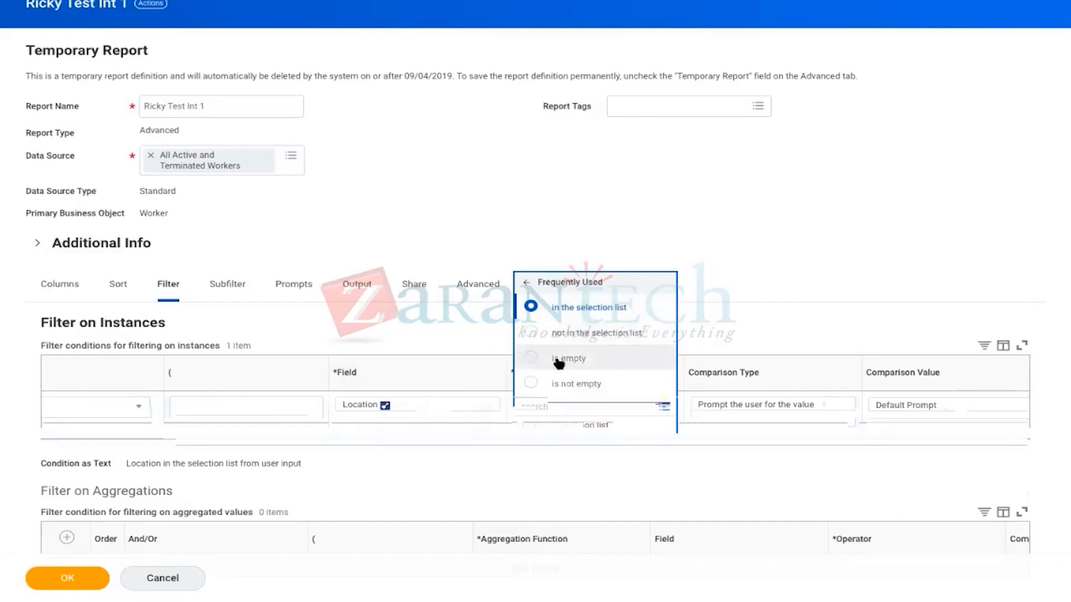
click(527, 285)
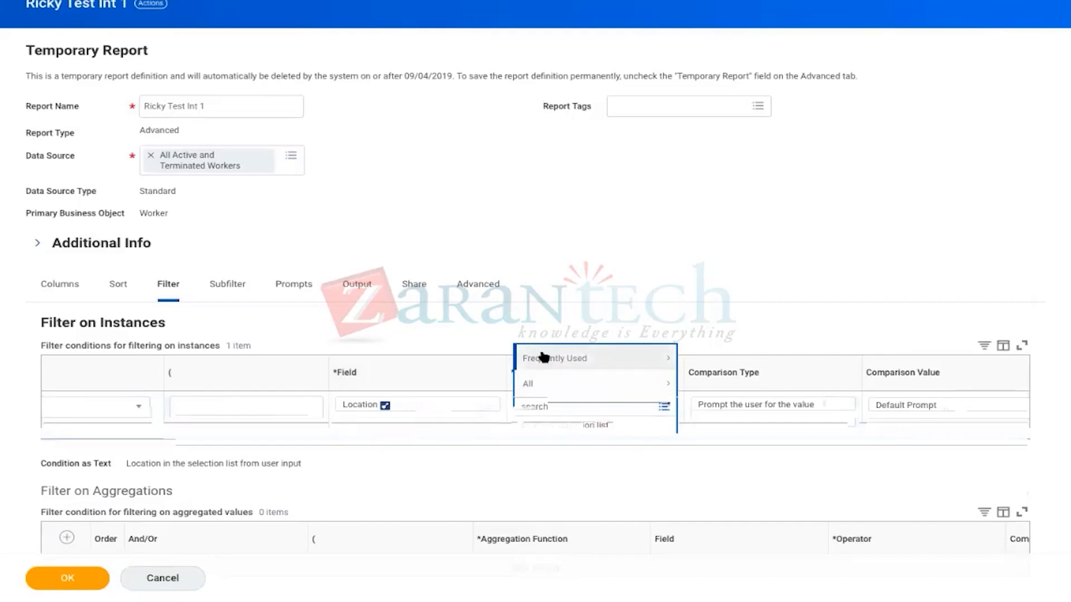
click(531, 385)
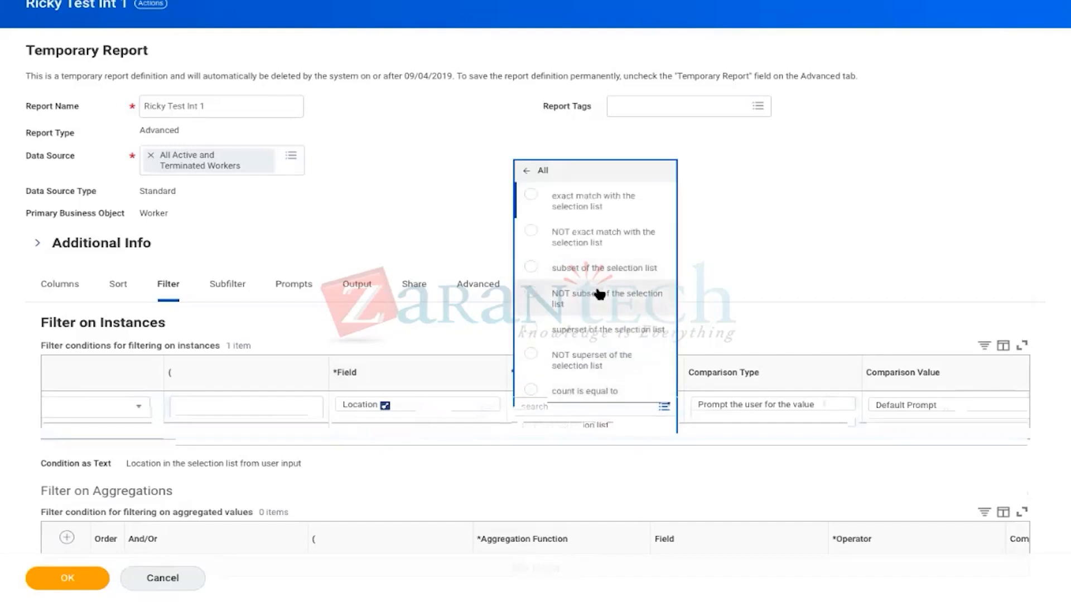
scroll(598, 294, down, 5)
scroll(598, 294, up, 3)
scroll(600, 294, up, 1)
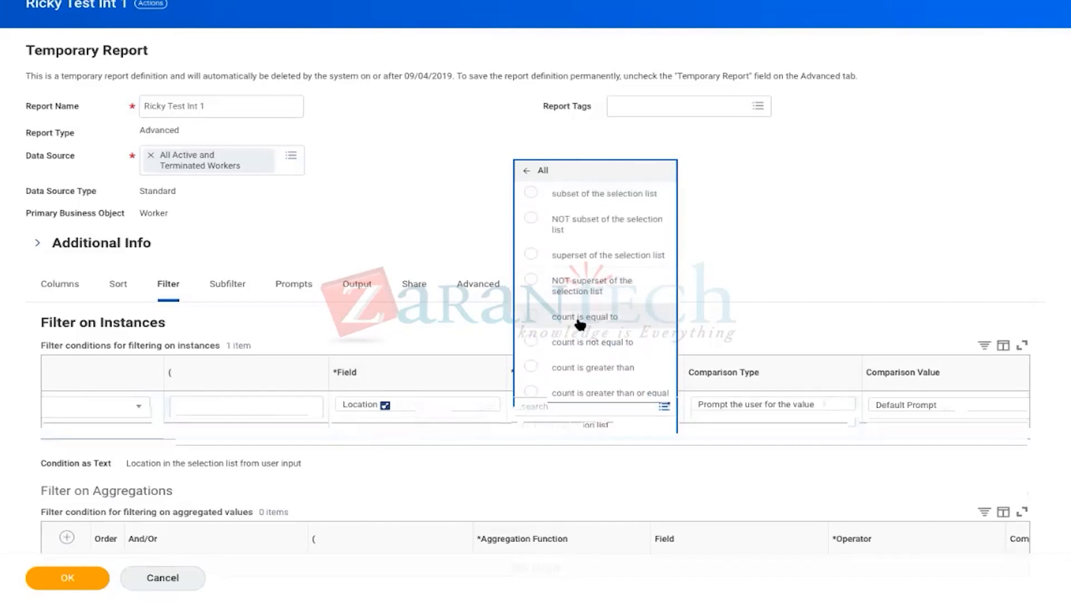
scroll(580, 350, up, 4)
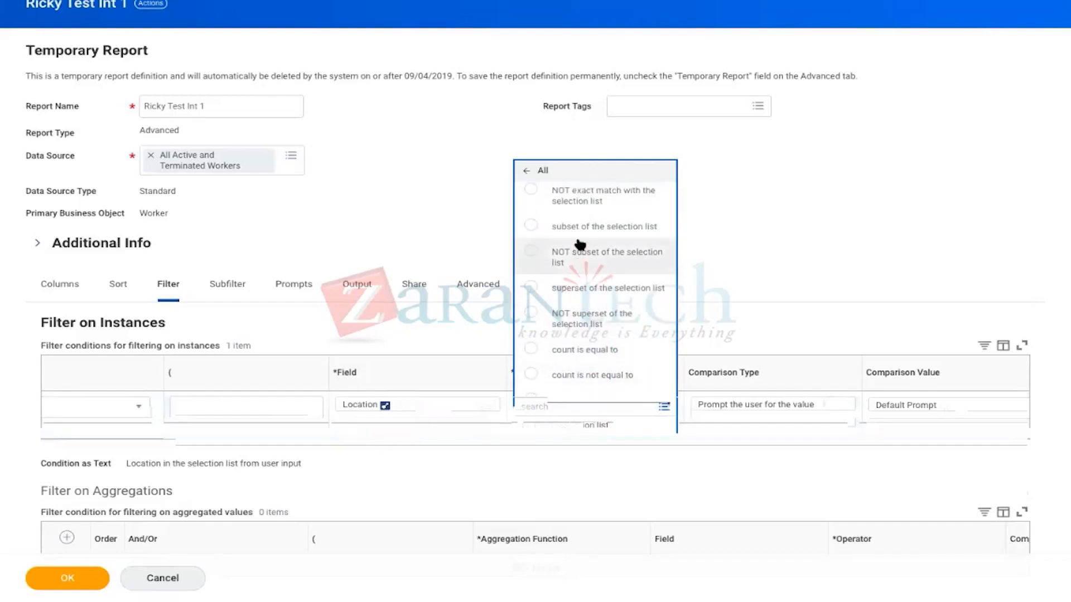
click(525, 170)
click(611, 260)
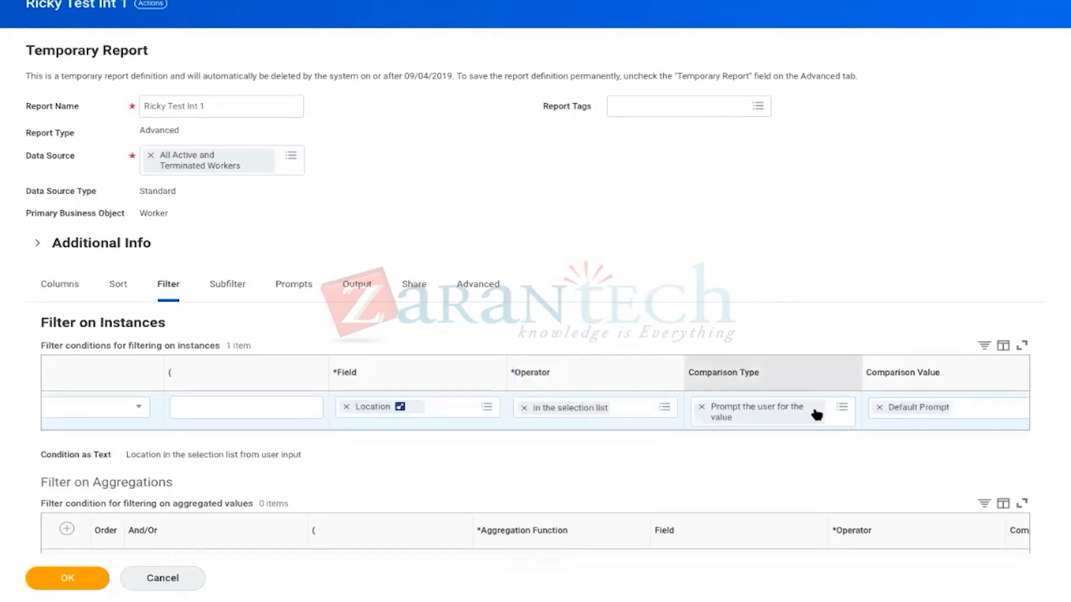
Step: Review the common comparison types for the Location filter condition and try Value from another field
click(842, 409)
click(757, 356)
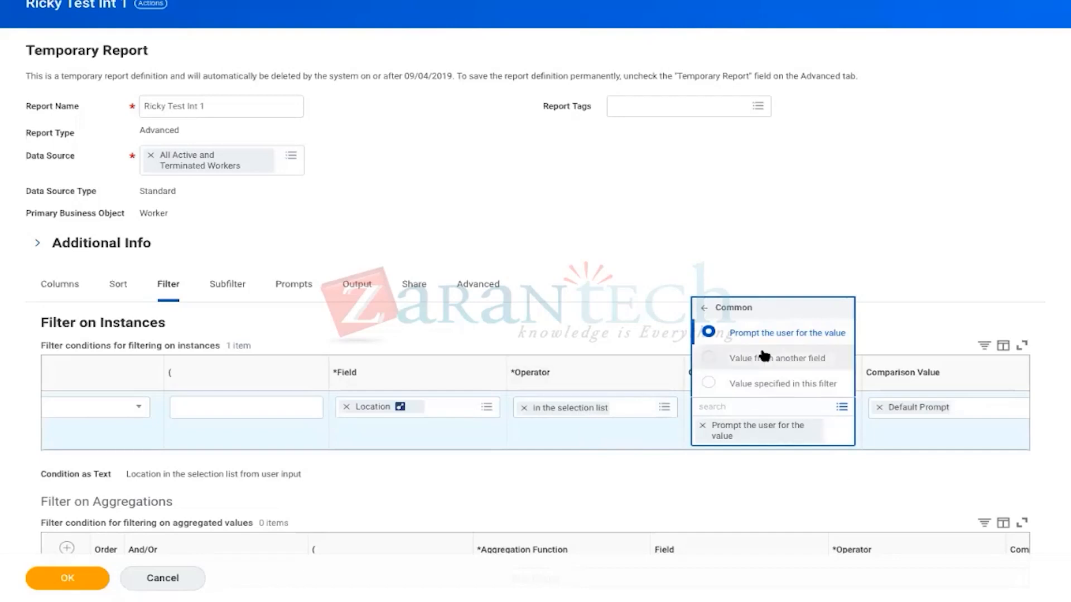
click(574, 206)
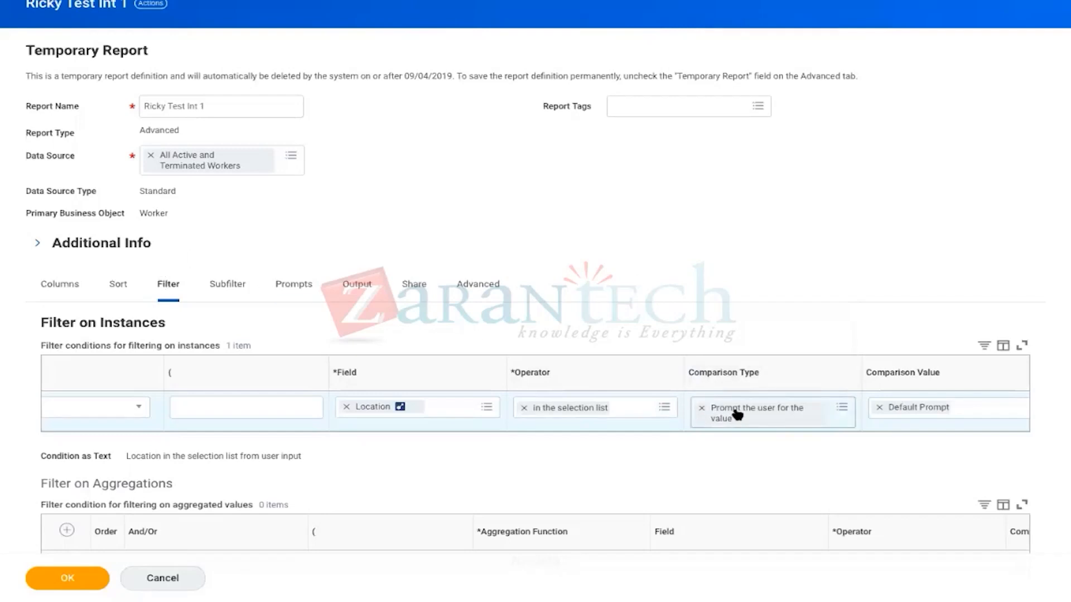
click(841, 404)
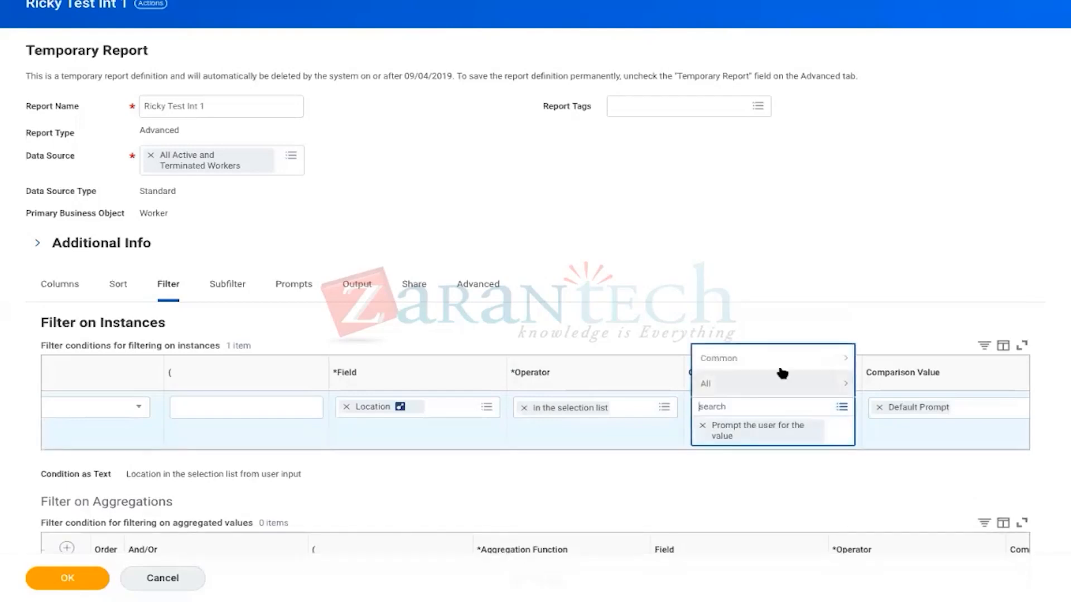
click(754, 363)
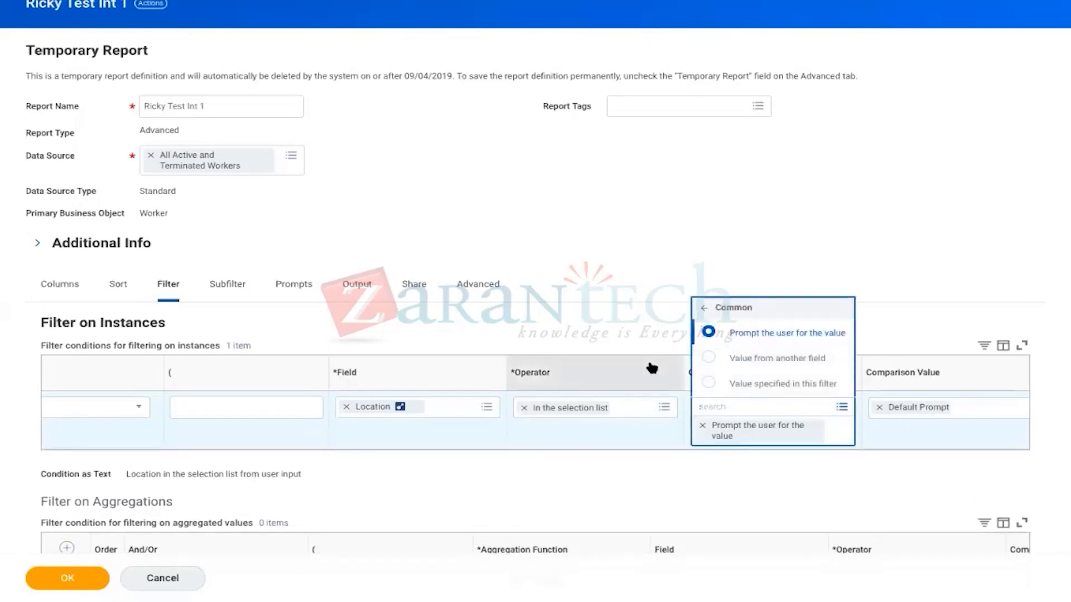
click(709, 360)
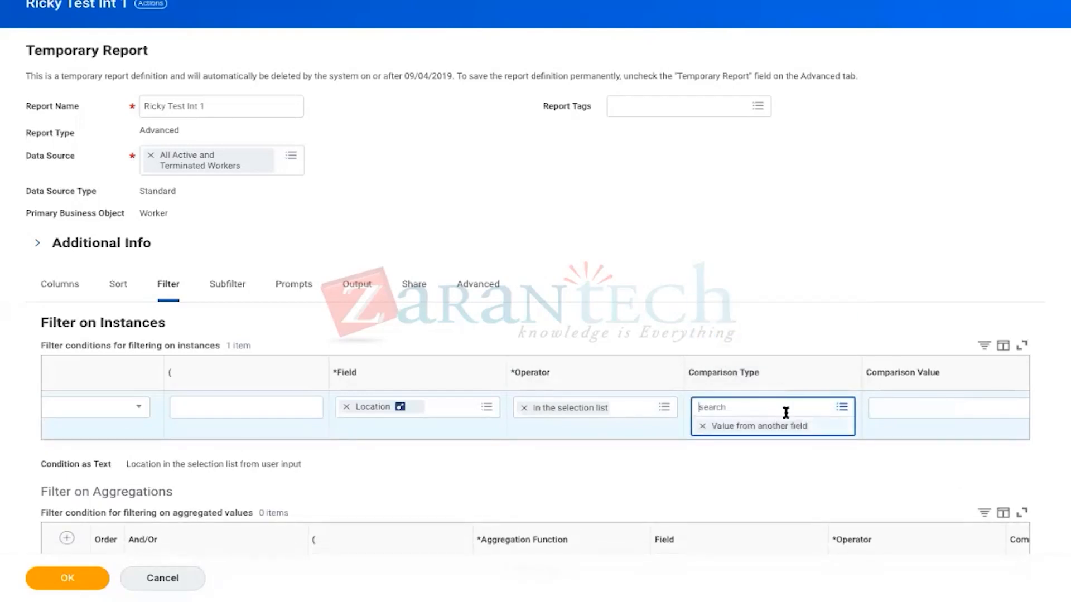
Step: Try Value specified in this filter as the Location condition's comparison type, with Boston as the comparison value
click(841, 407)
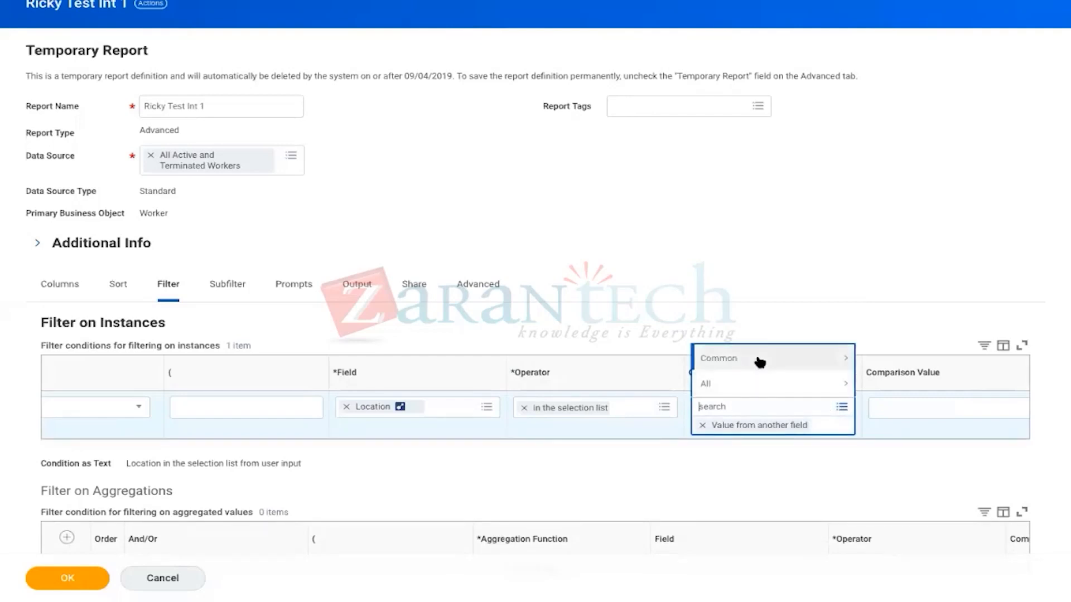
click(755, 363)
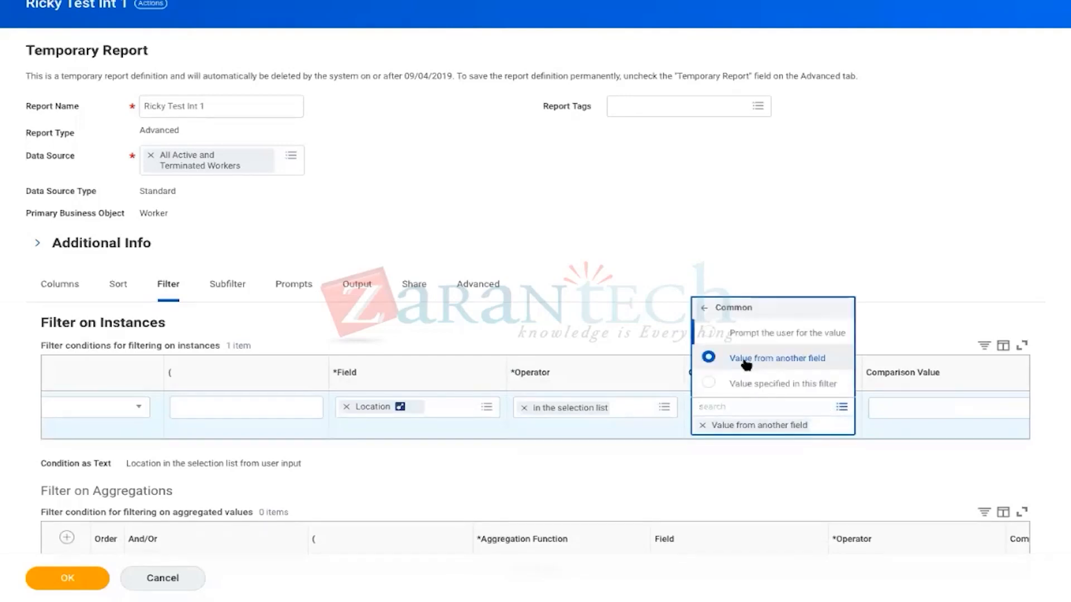
click(709, 384)
click(905, 418)
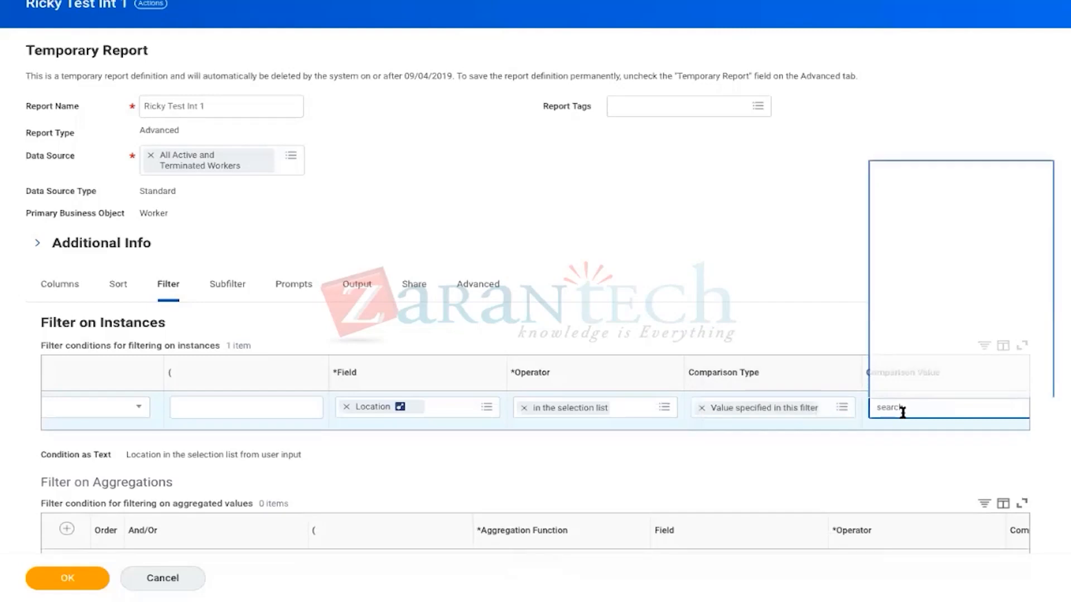
text(Bosto)
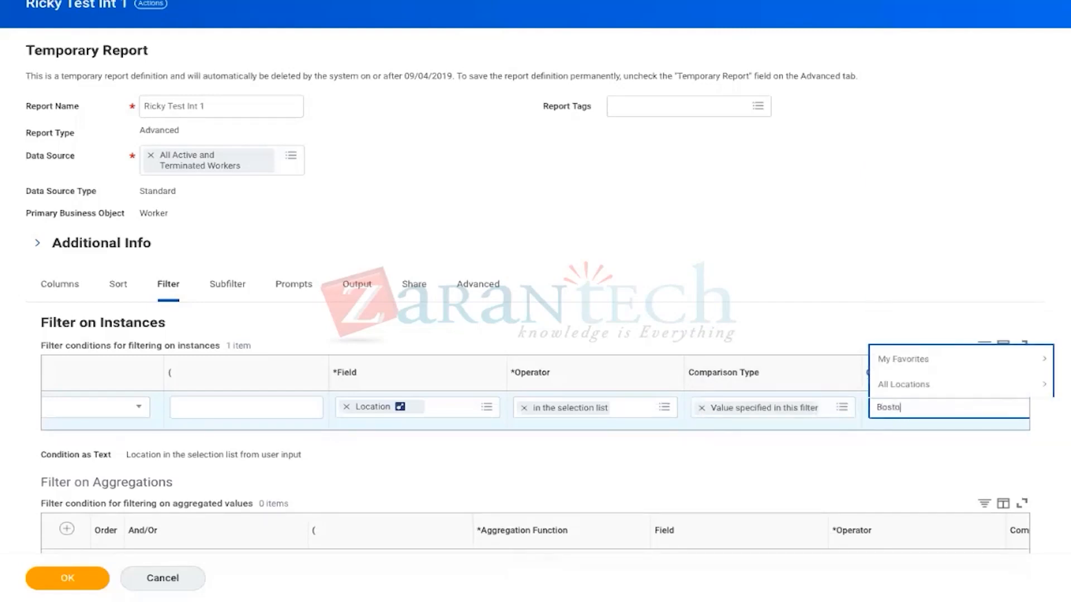
text(n)
key(Return)
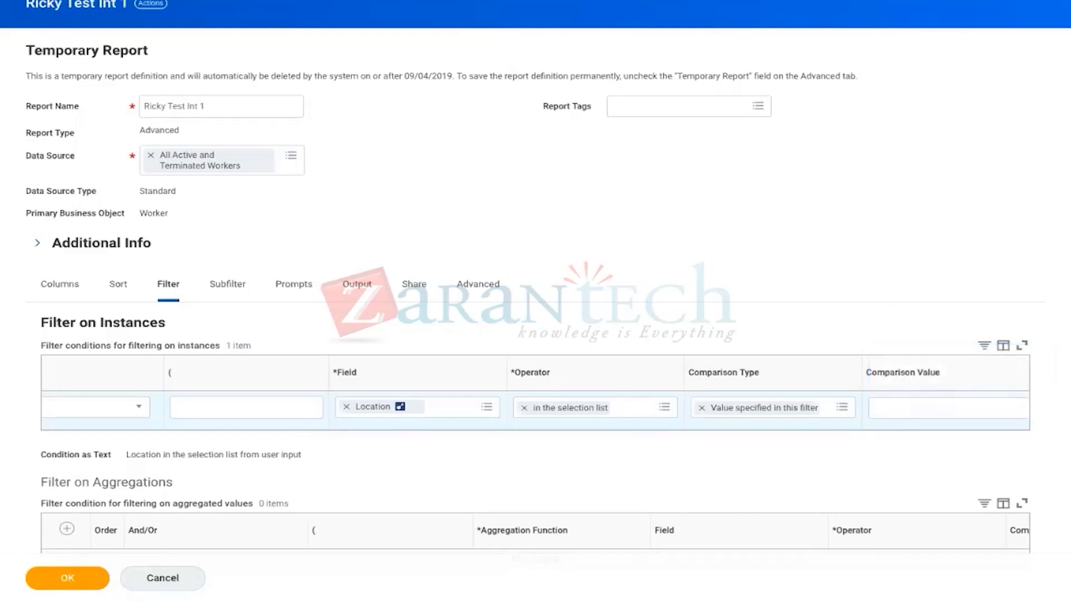
Step: Set the Location condition's comparison type back to Prompt the user for the value
click(701, 407)
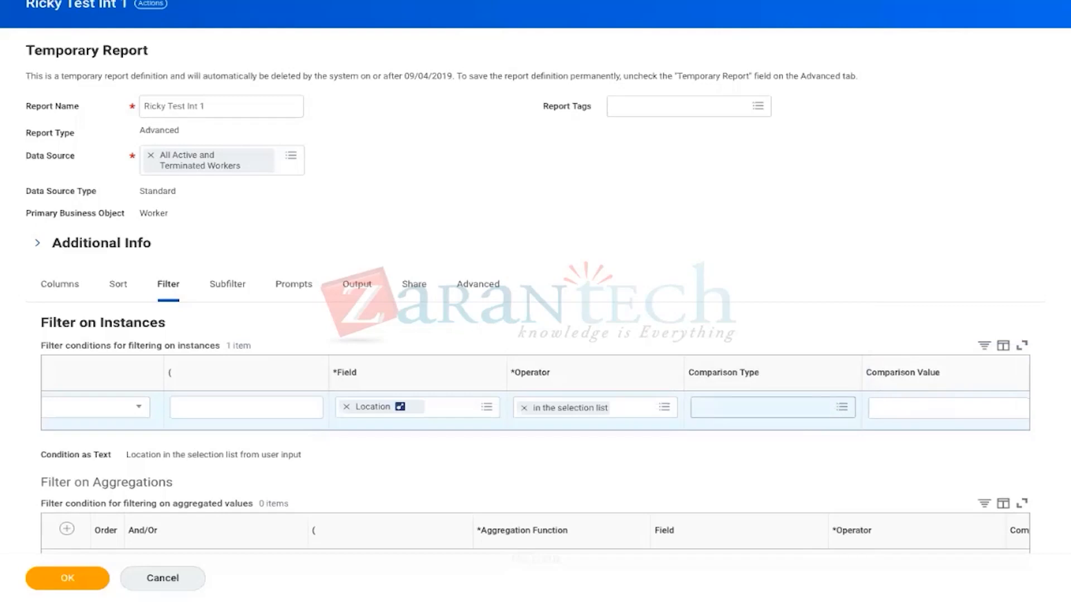
click(772, 407)
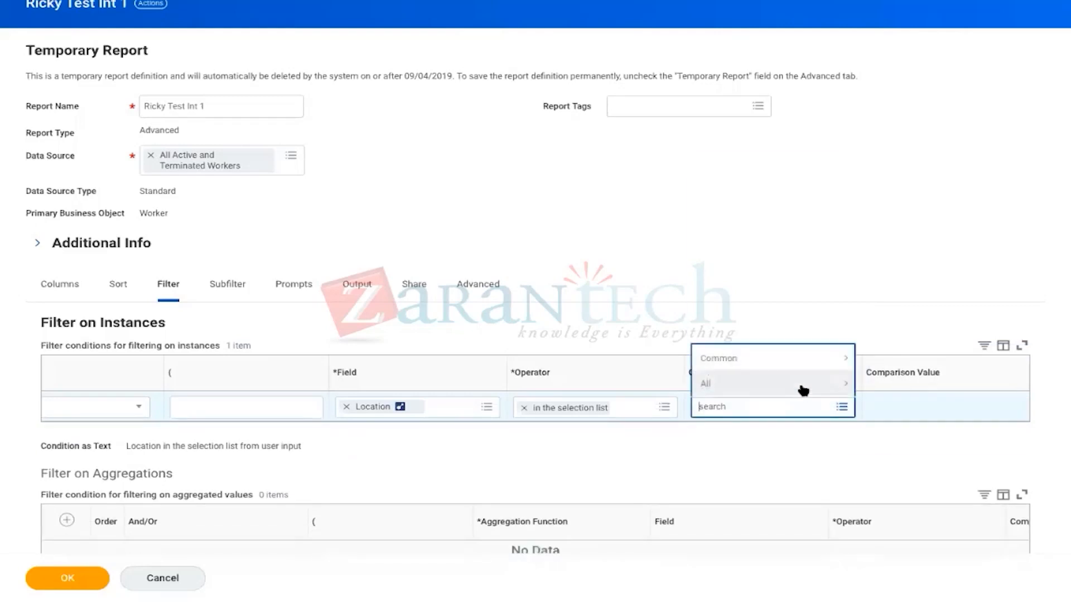
click(773, 360)
click(709, 334)
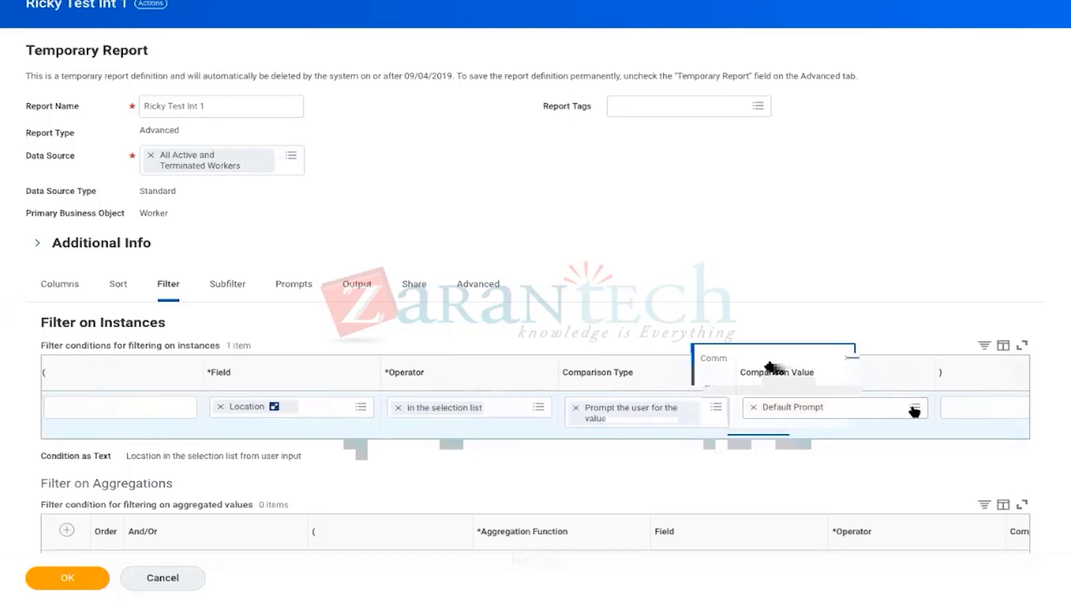
Step: Compare the prompt choices for the Location filter's comparison value with the Location entry in the report's prompt defaults
click(913, 408)
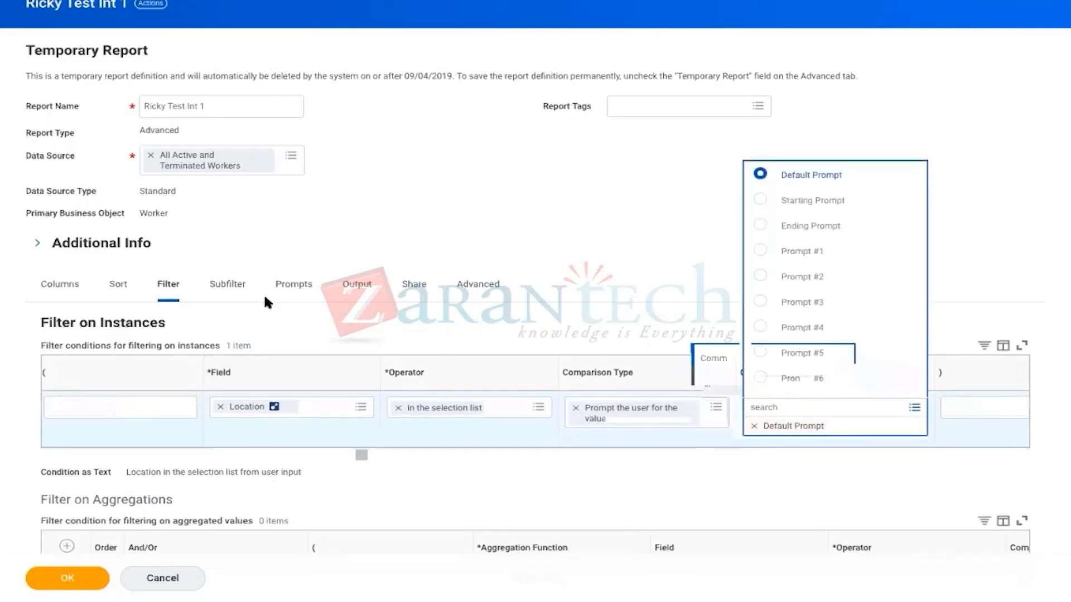
click(293, 287)
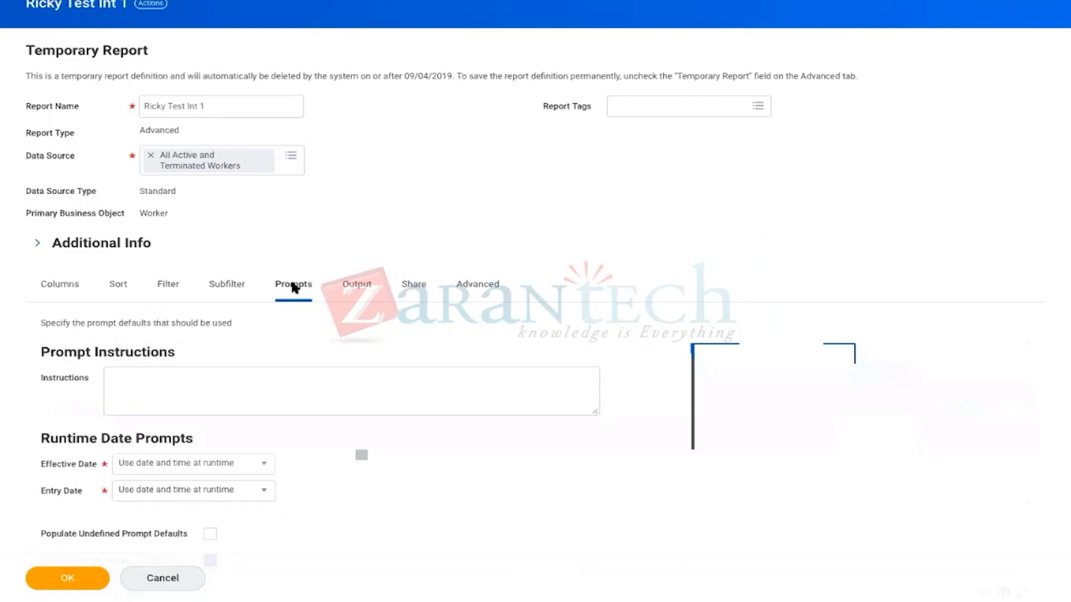
scroll(399, 504, down, 1)
scroll(399, 505, down, 2)
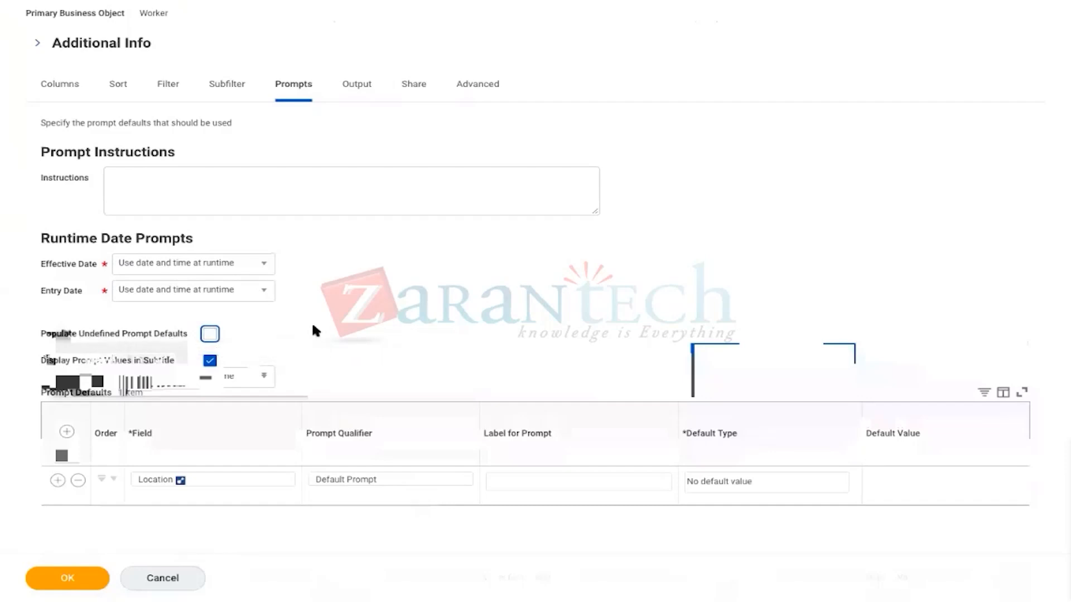
click(161, 87)
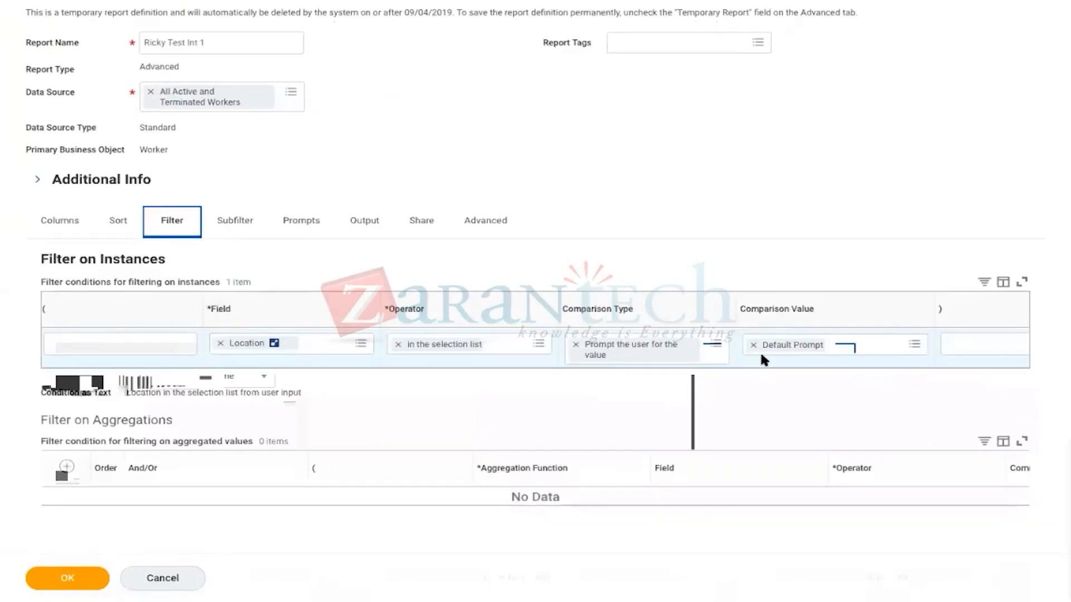
Step: Set the Location prompt's default type to Specify default value, with London as the default value
click(296, 223)
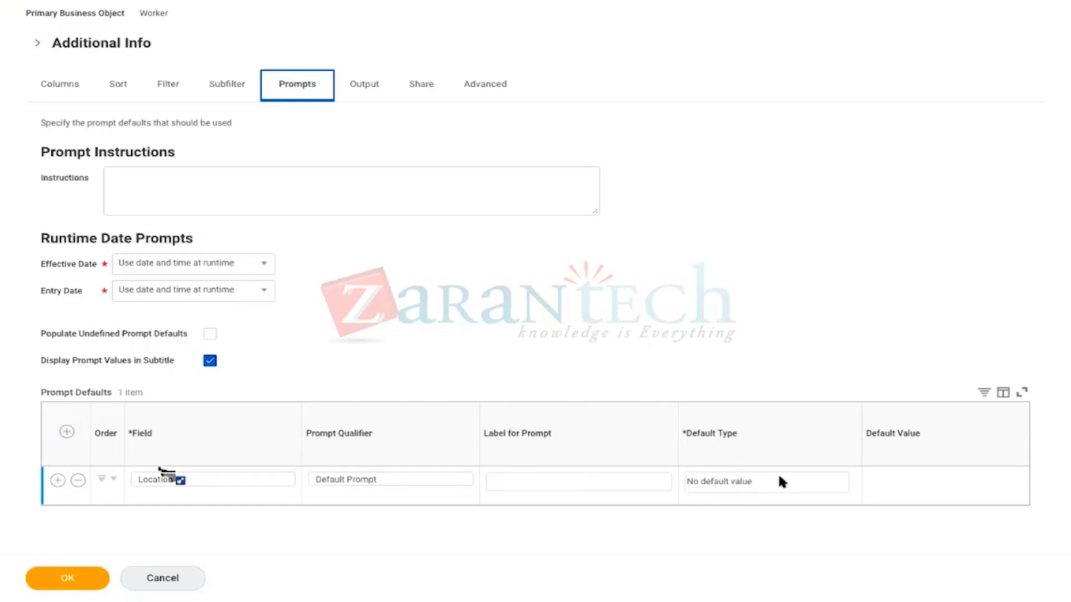
scroll(780, 477, right, 3)
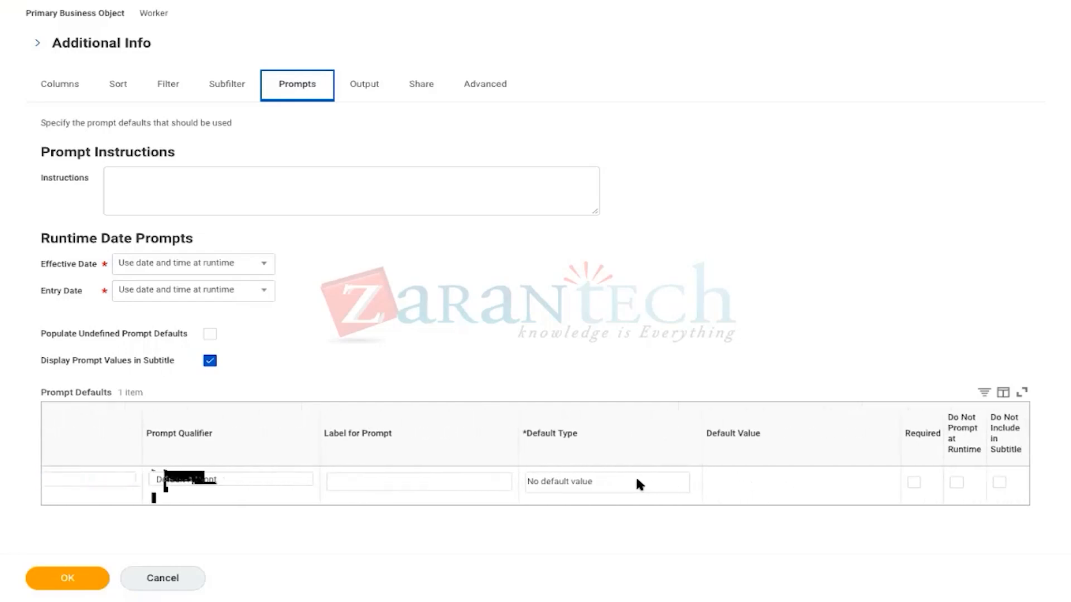
click(633, 485)
click(632, 485)
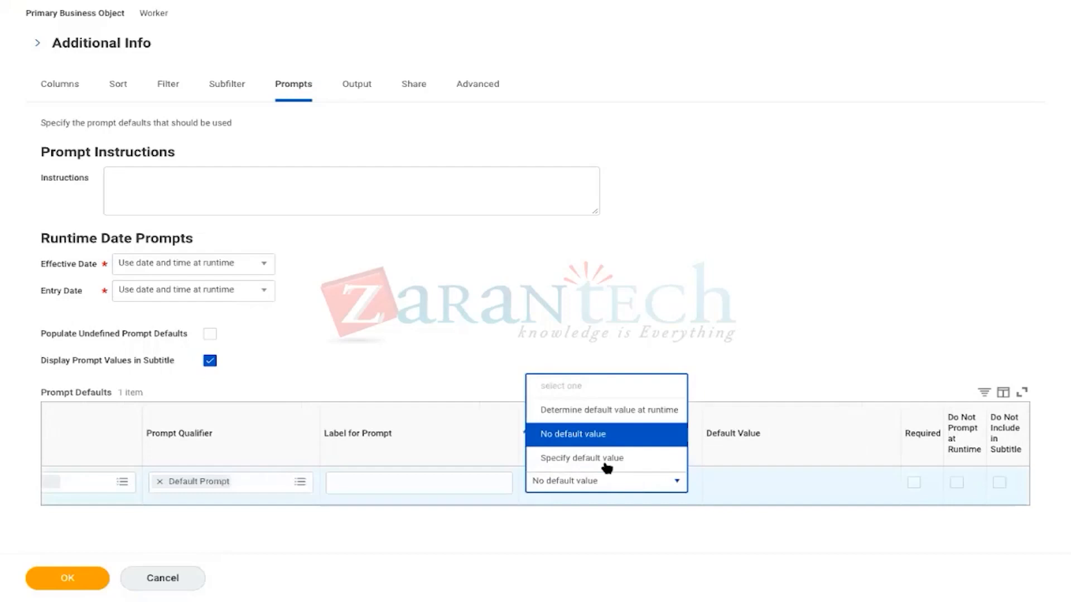
click(567, 461)
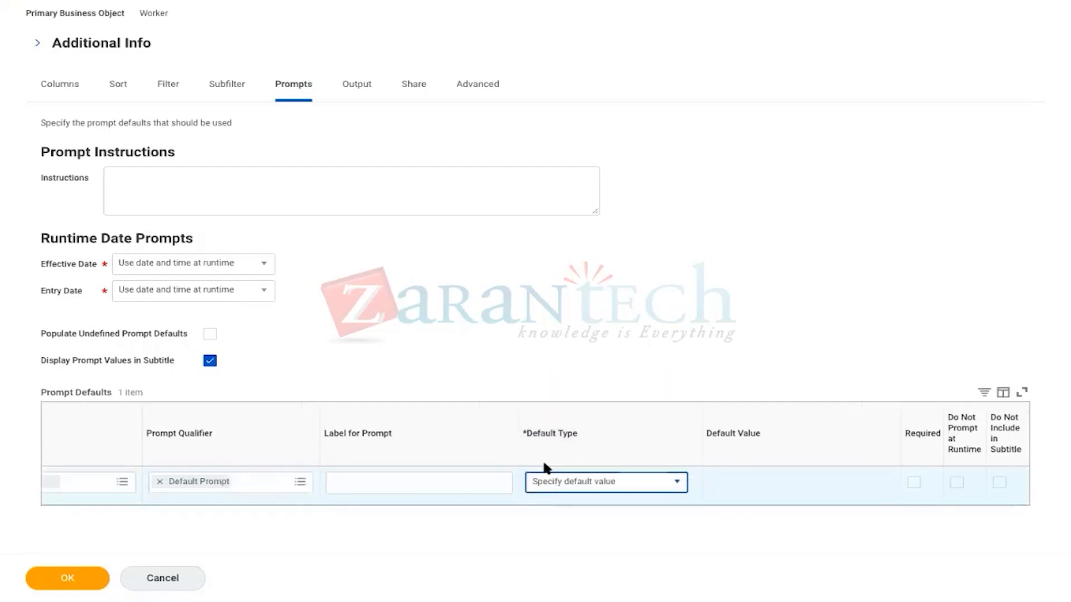
click(748, 481)
text(u)
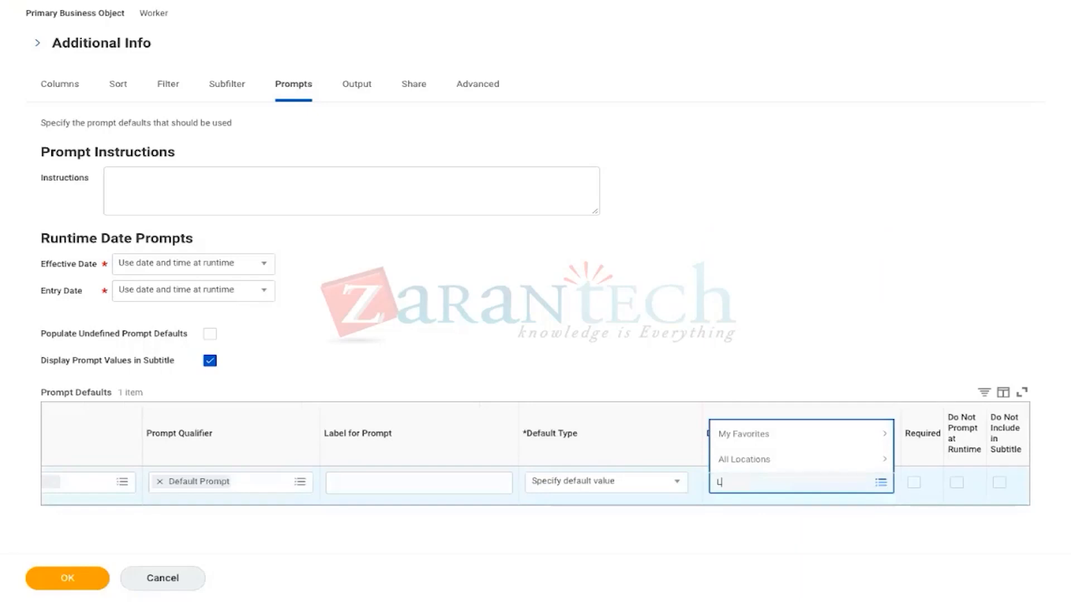
key(Return)
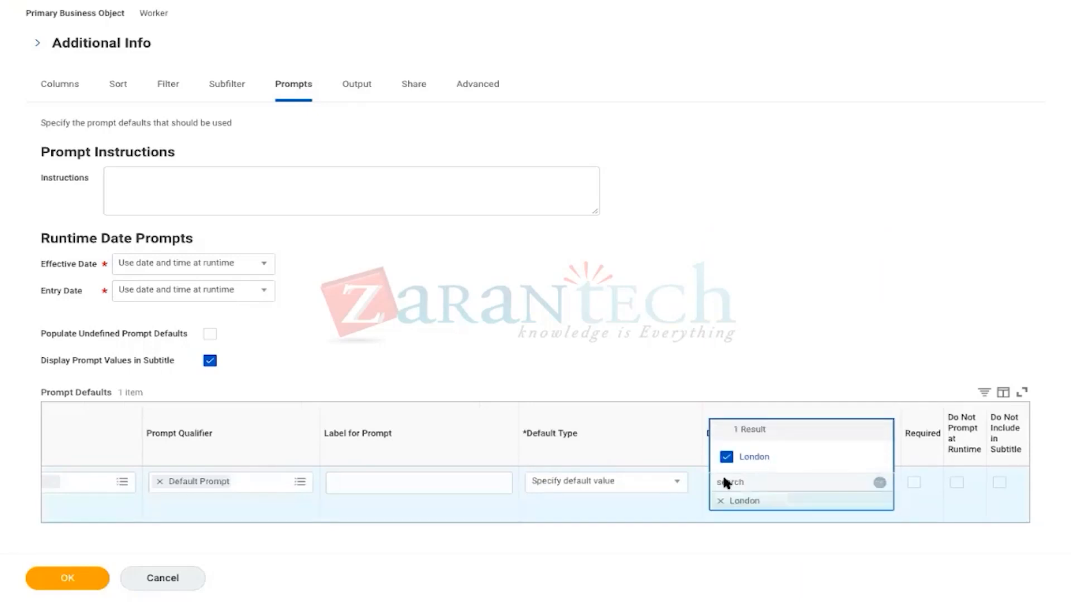
click(672, 357)
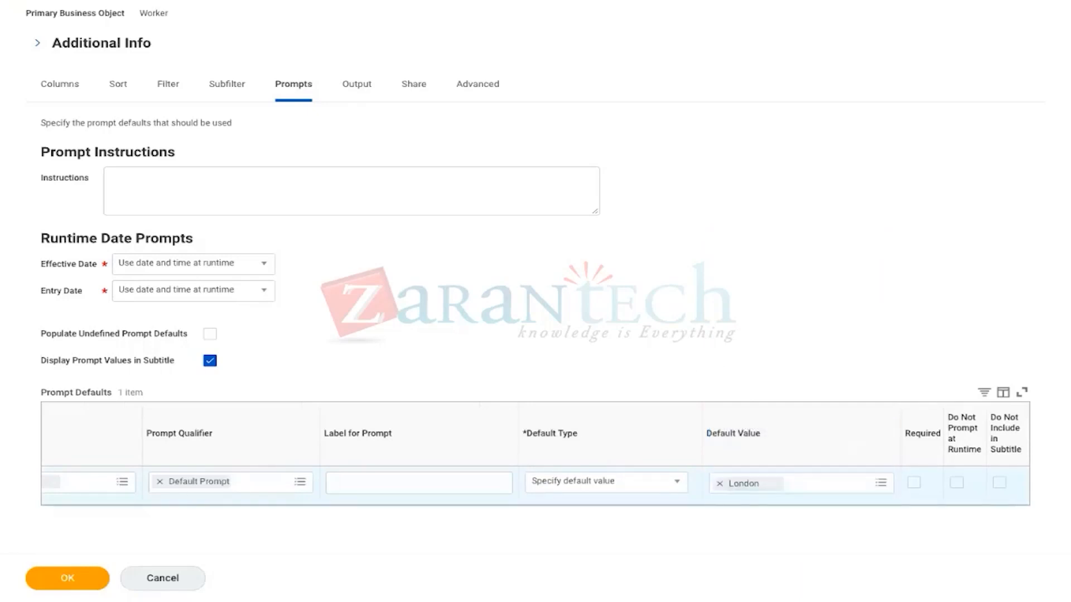
Step: Save the report definition and run the report with the default London location
click(46, 580)
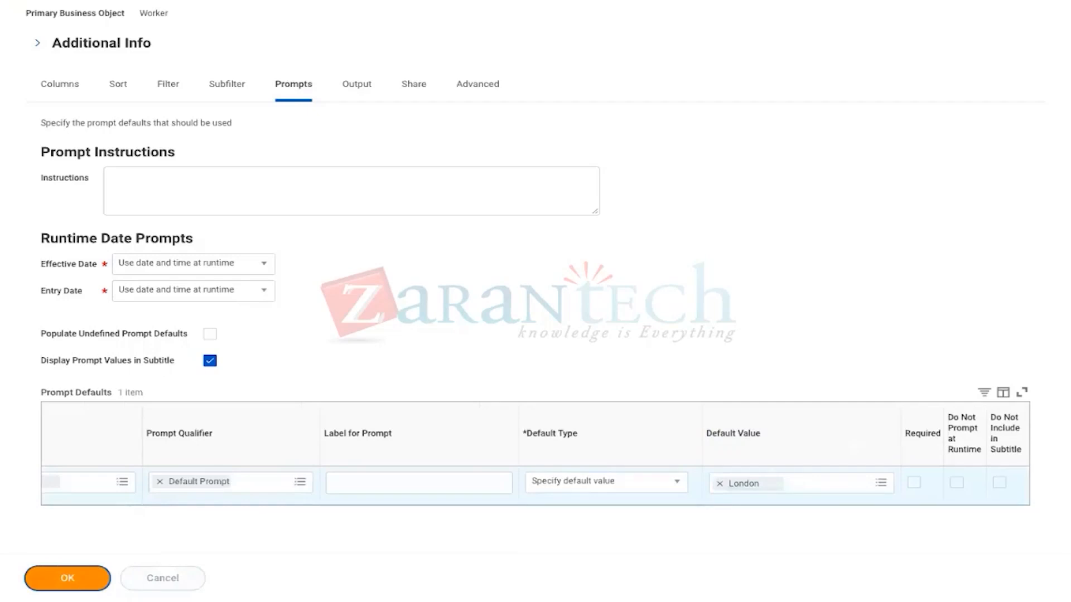
click(67, 578)
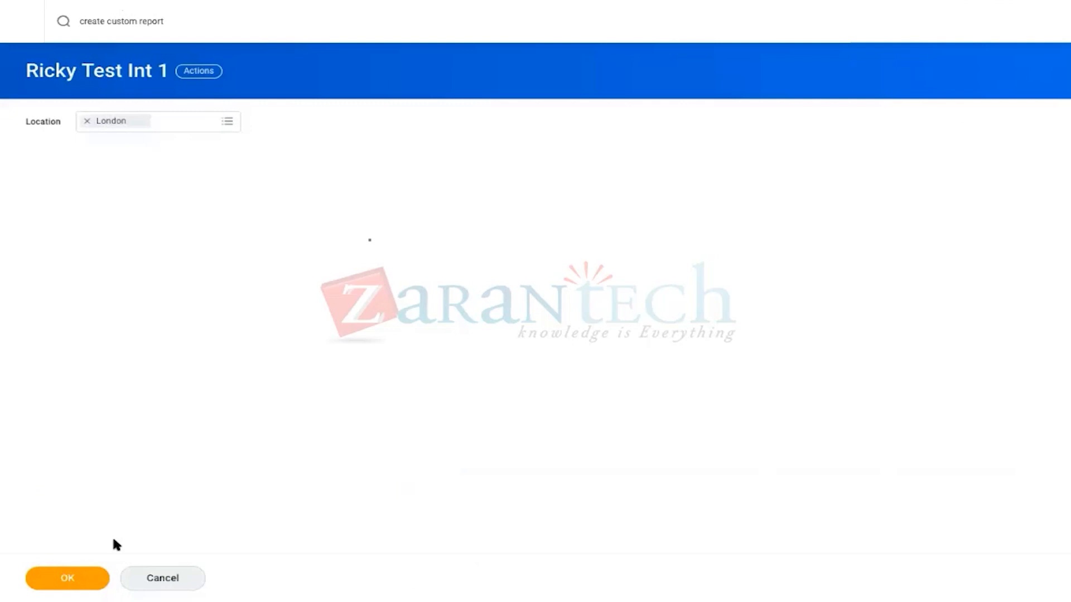
click(69, 579)
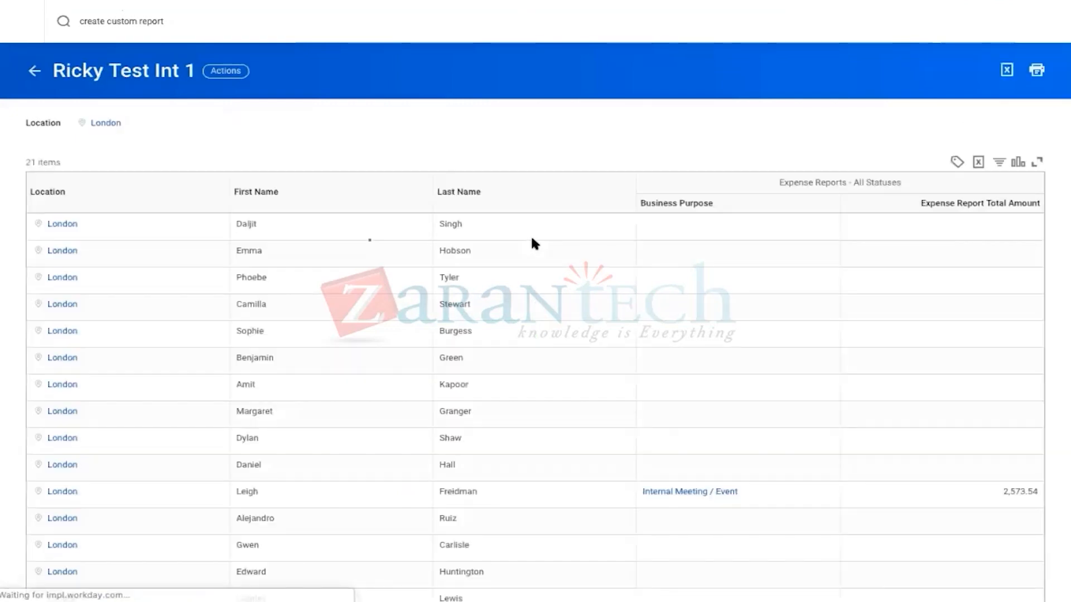
Step: Return to the report prompt, replace London with Boston as the location, and rerun the report
click(35, 71)
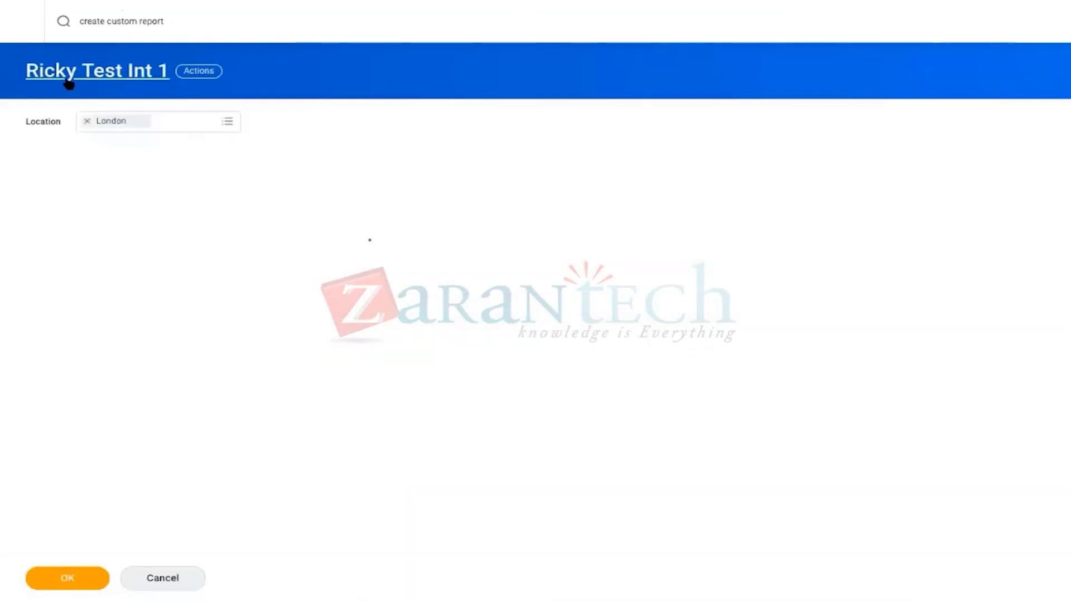
click(86, 123)
click(99, 122)
text(Boston)
key(Return)
click(135, 230)
click(68, 579)
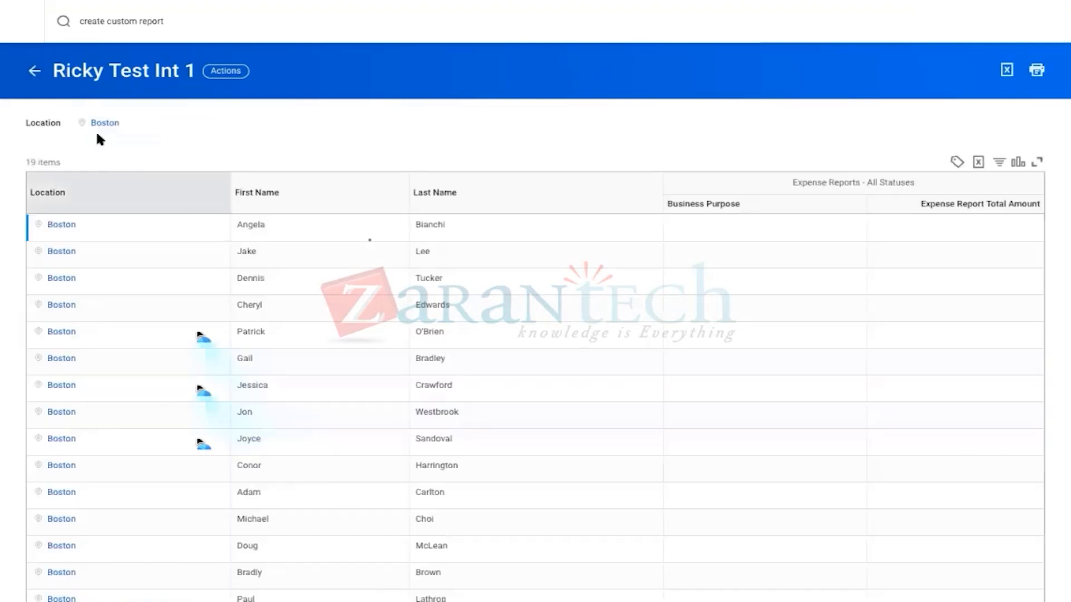
Step: Rerun the report with London and Reading added to Boston in the Location prompt, and look through the listed workers
click(35, 70)
click(229, 131)
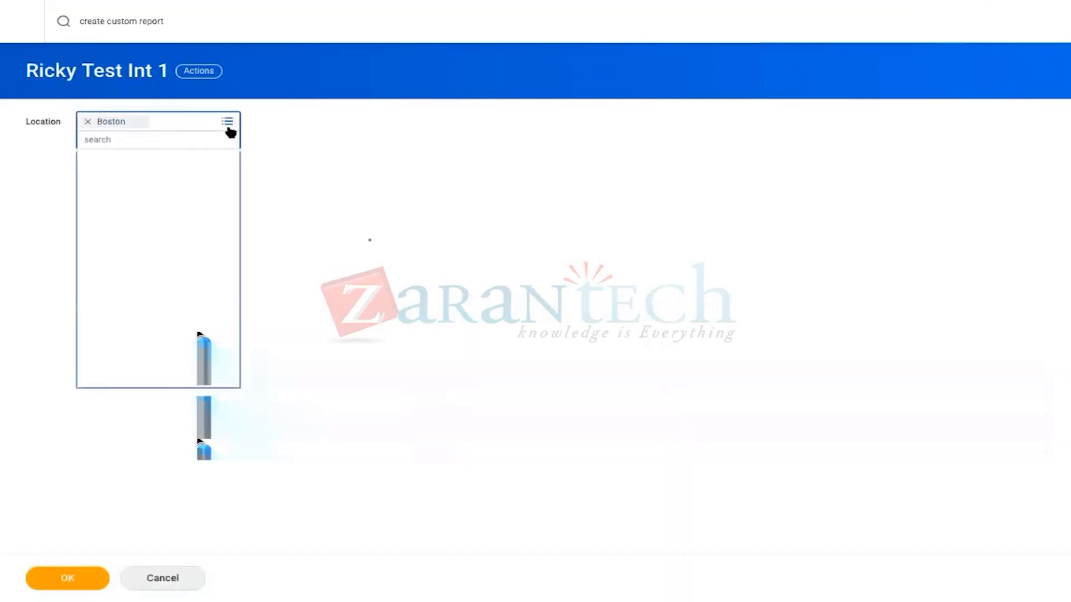
text(London)
key(Return)
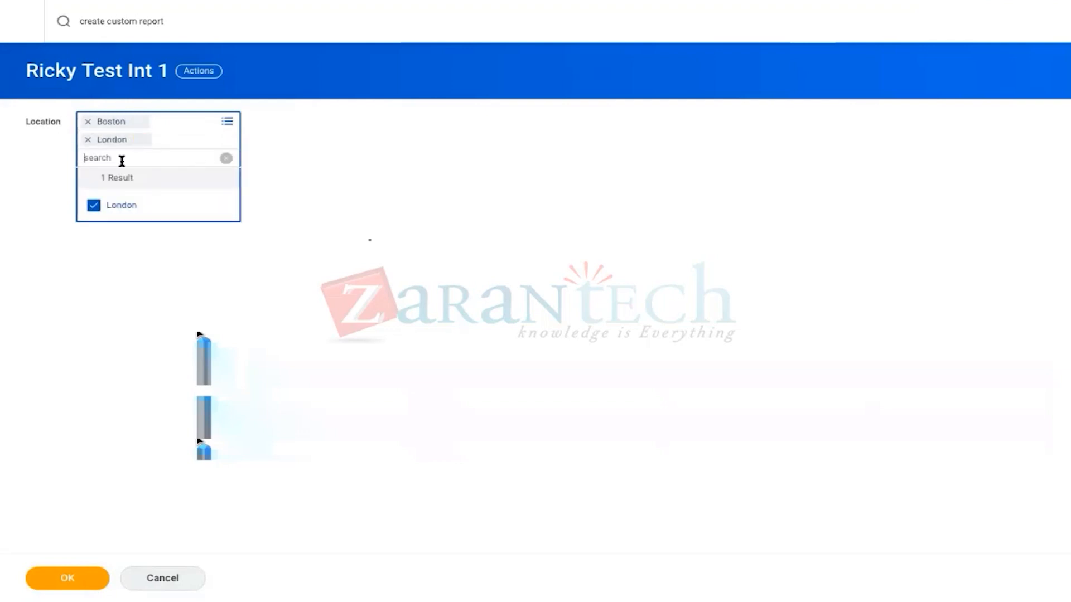
text(R)
key(Return)
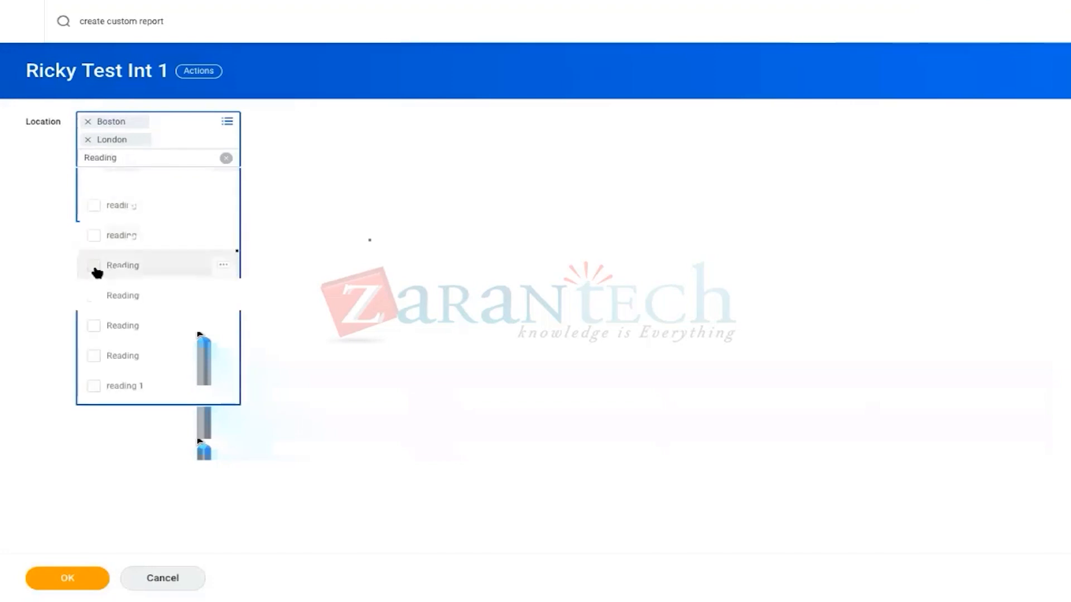
click(95, 266)
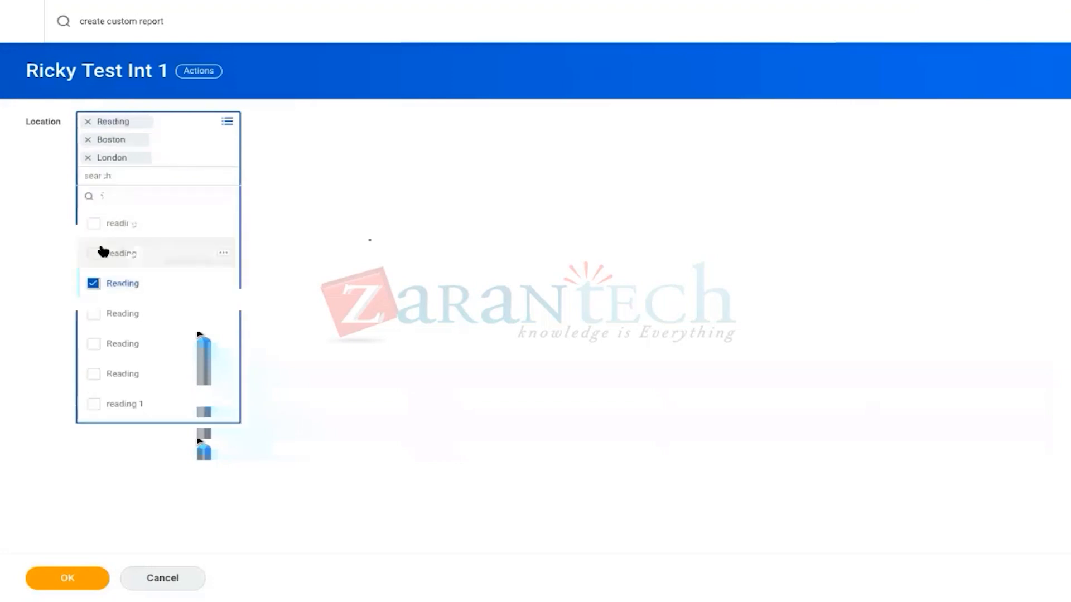
click(52, 578)
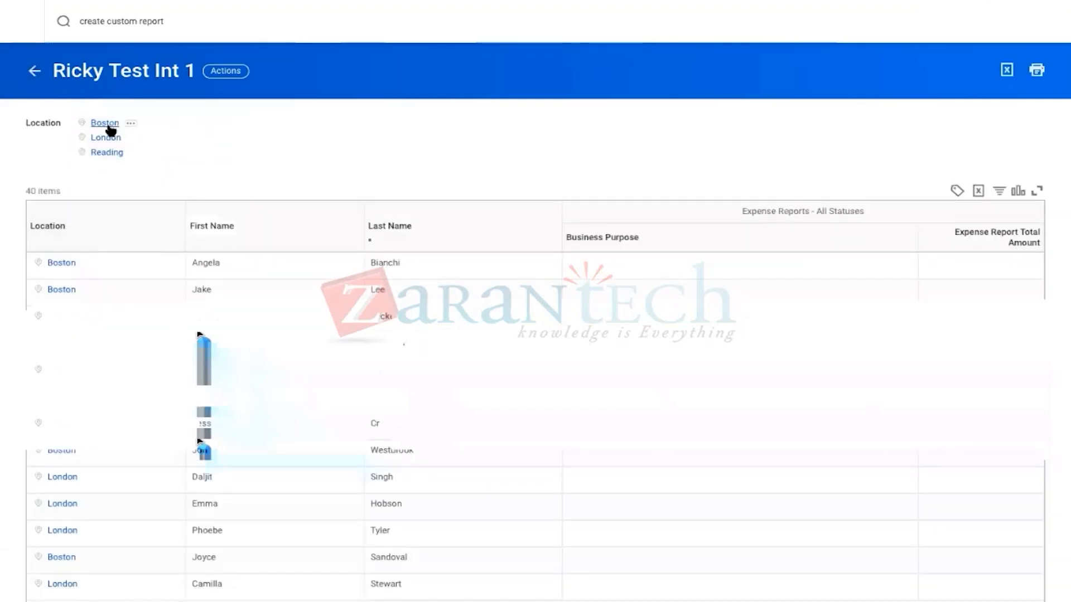
scroll(139, 460, down, 2)
scroll(138, 457, down, 8)
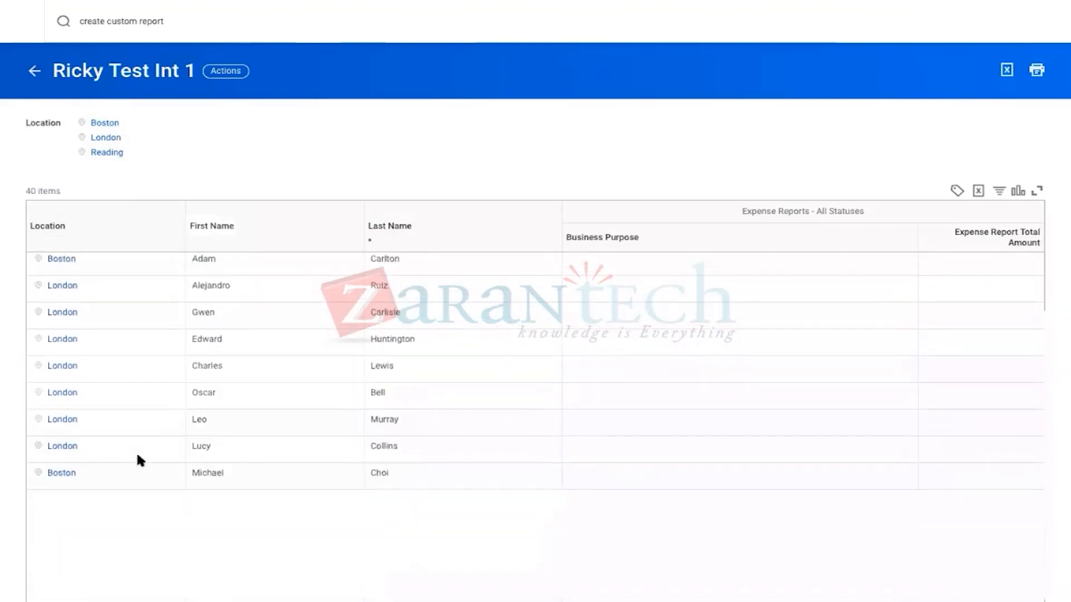
Step: Review the workers listed for Boston, London and Reading, and rerun the report with the same three locations
scroll(139, 460, down, 2)
scroll(140, 461, up, 9)
scroll(138, 456, up, 3)
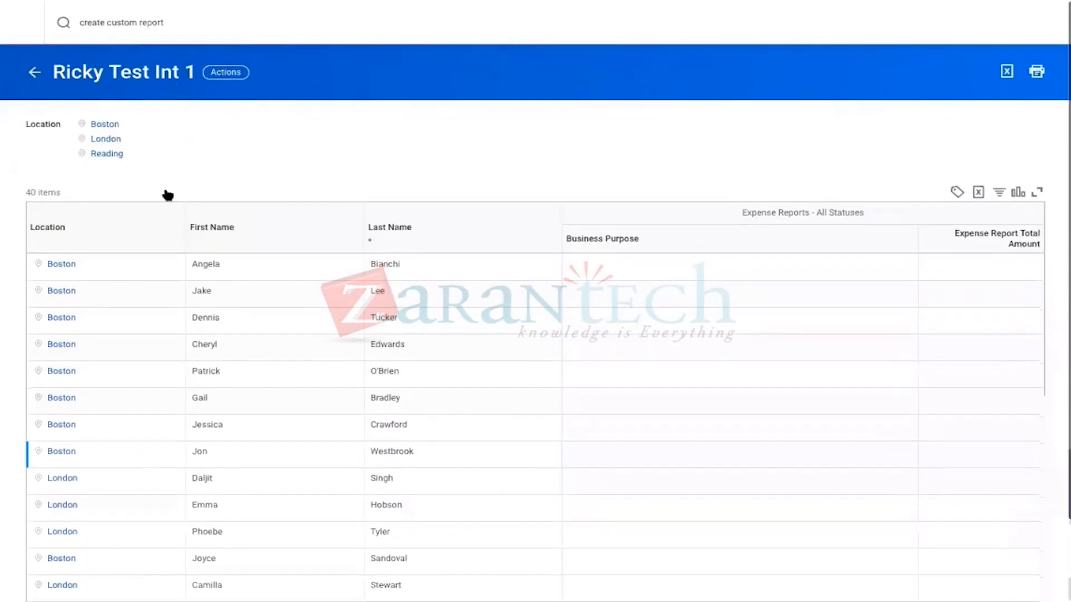
scroll(560, 357, down, 8)
scroll(559, 357, up, 2)
scroll(559, 357, down, 8)
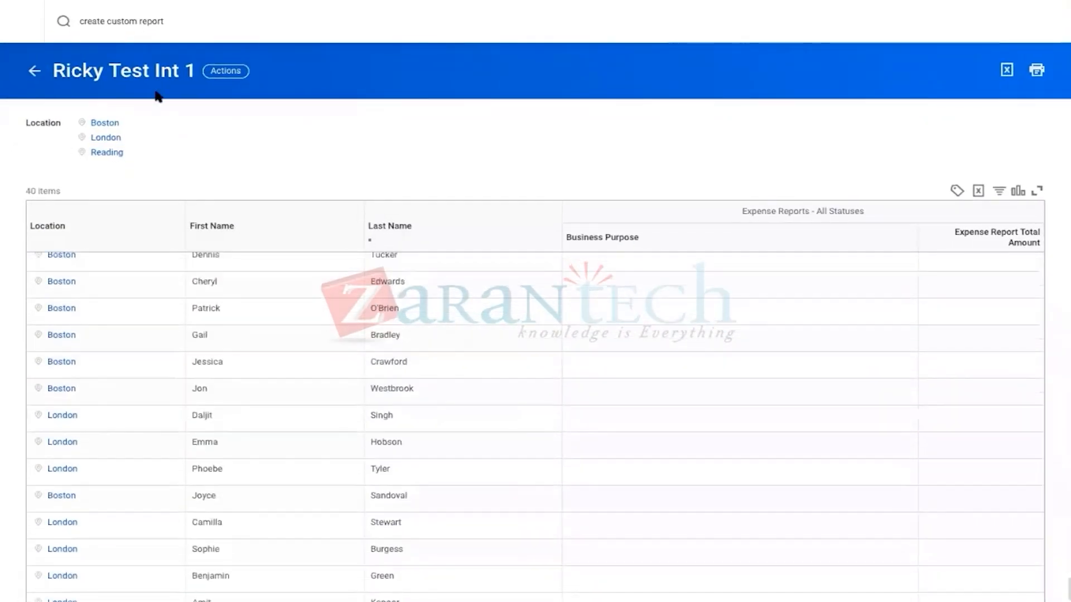
click(34, 71)
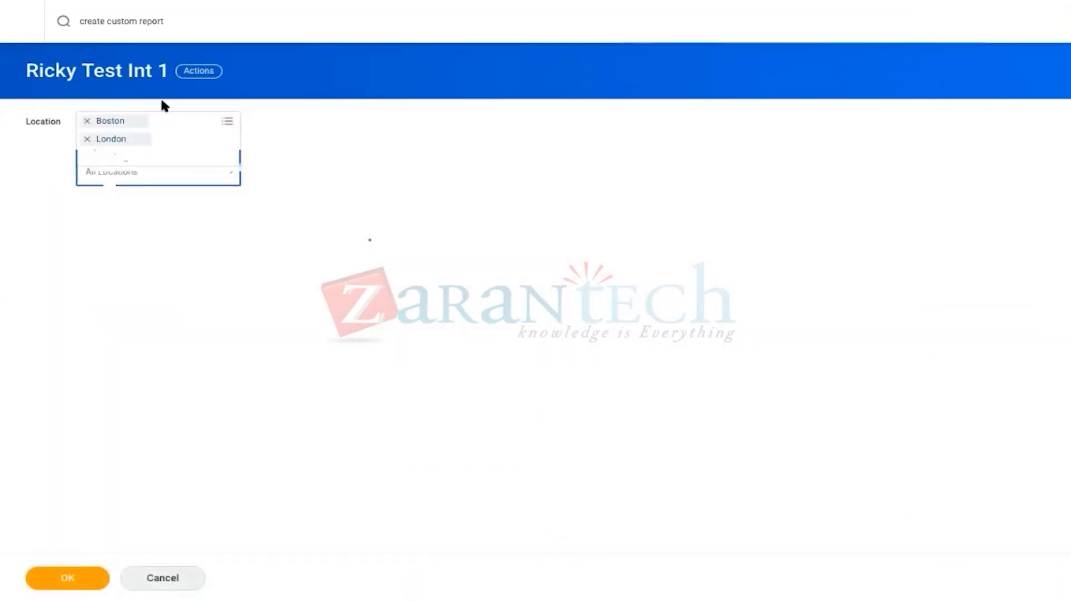
click(75, 572)
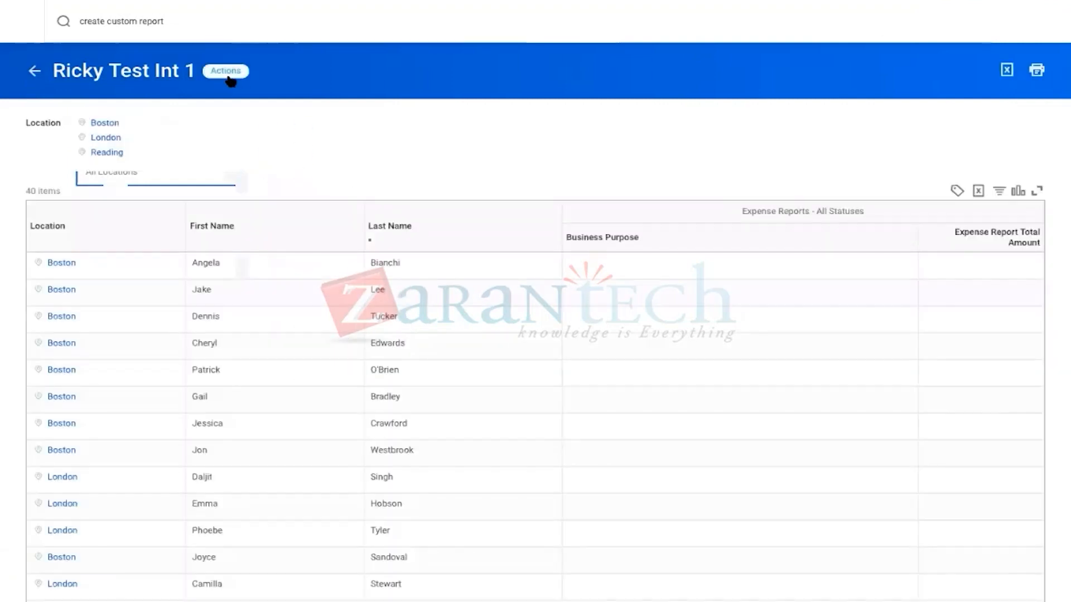
Step: Open the Ricky Test Int 1 report definition for editing from its results page
click(229, 76)
mouse_move(246, 144)
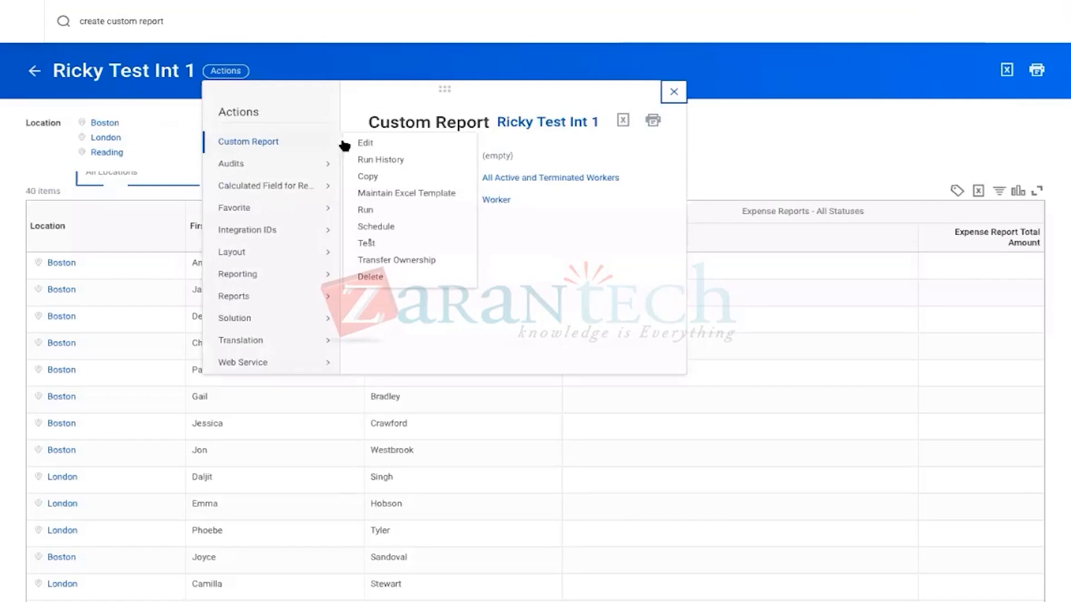
click(362, 143)
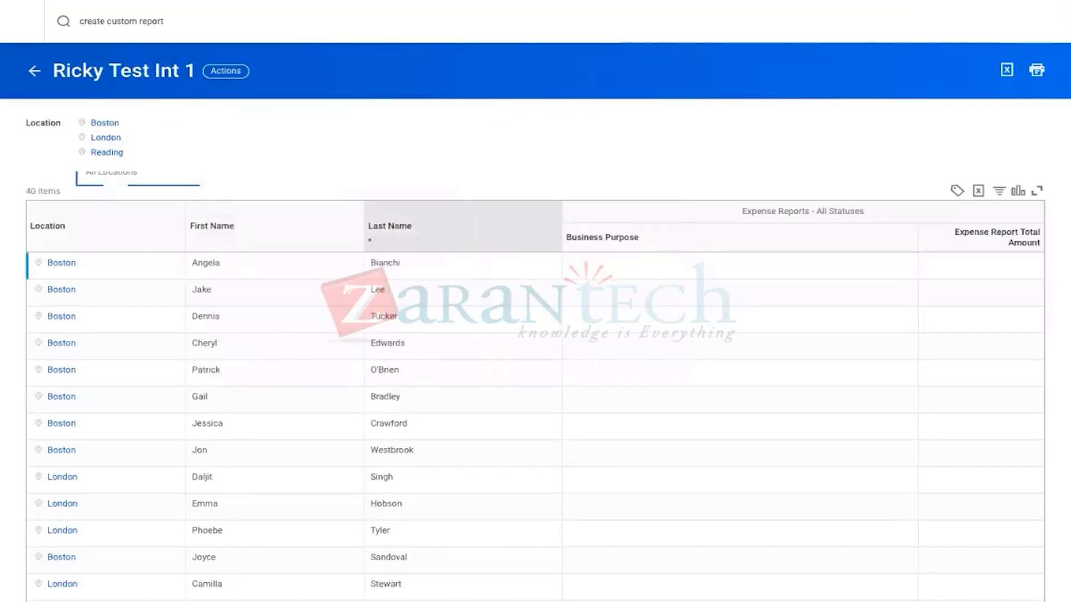
Step: View the details of the Location report field in the report's first column, checking its field type
mouse_move(364, 472)
click(376, 468)
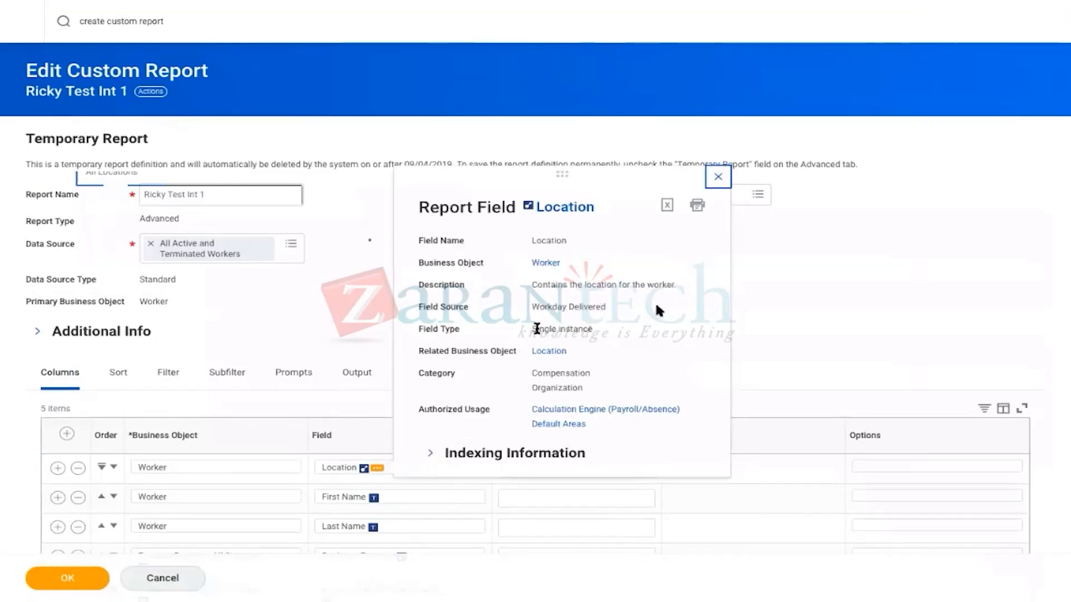
drag(531, 329, 592, 329)
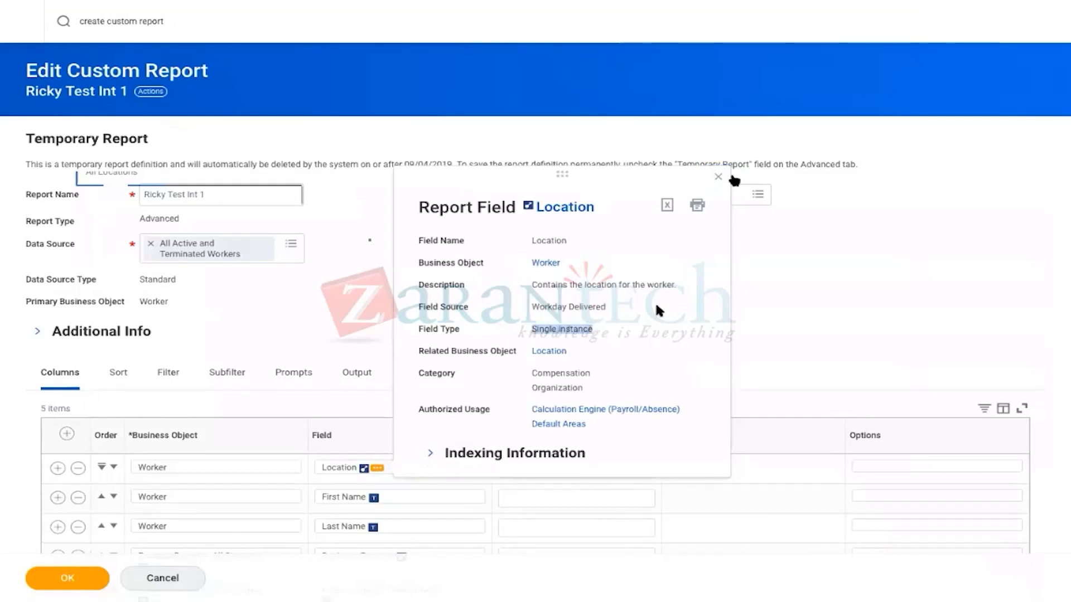
click(719, 177)
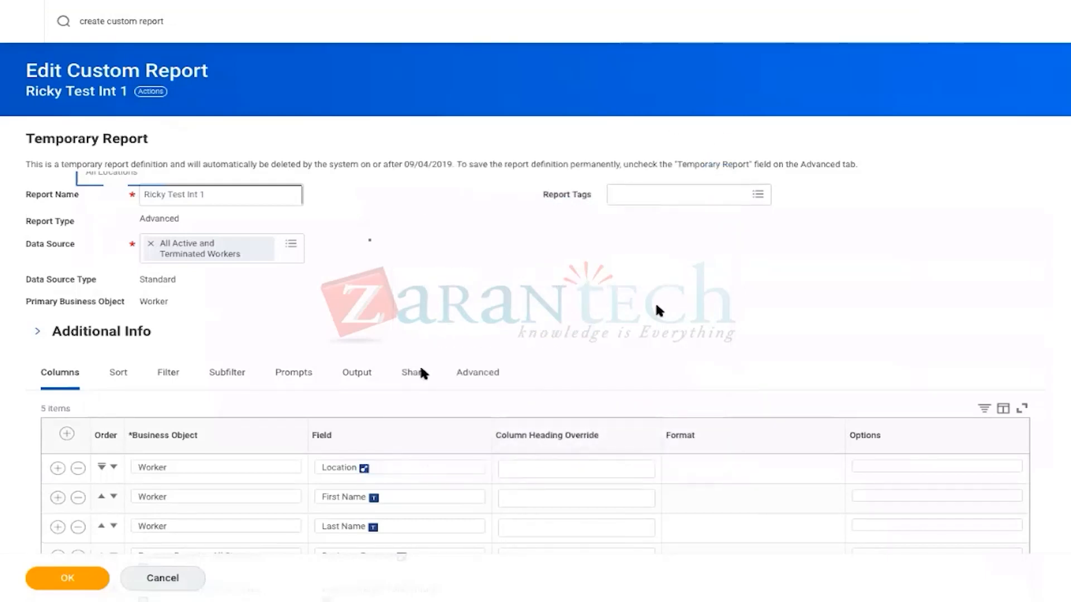
Step: Review the report's prompt defaults, its column definitions and the filter condition on Location
click(292, 377)
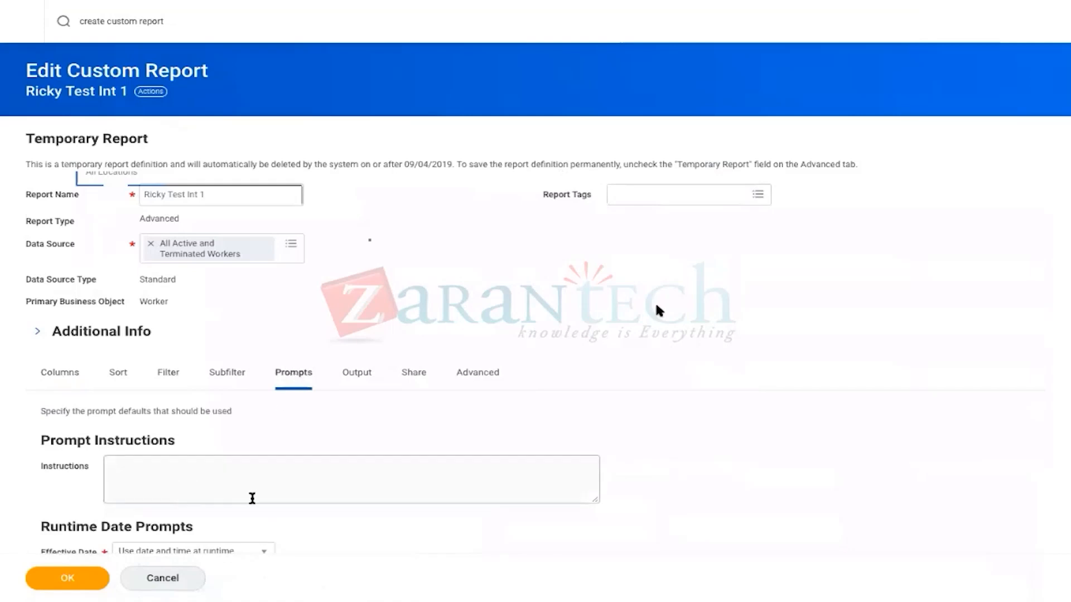
scroll(252, 498, down, 5)
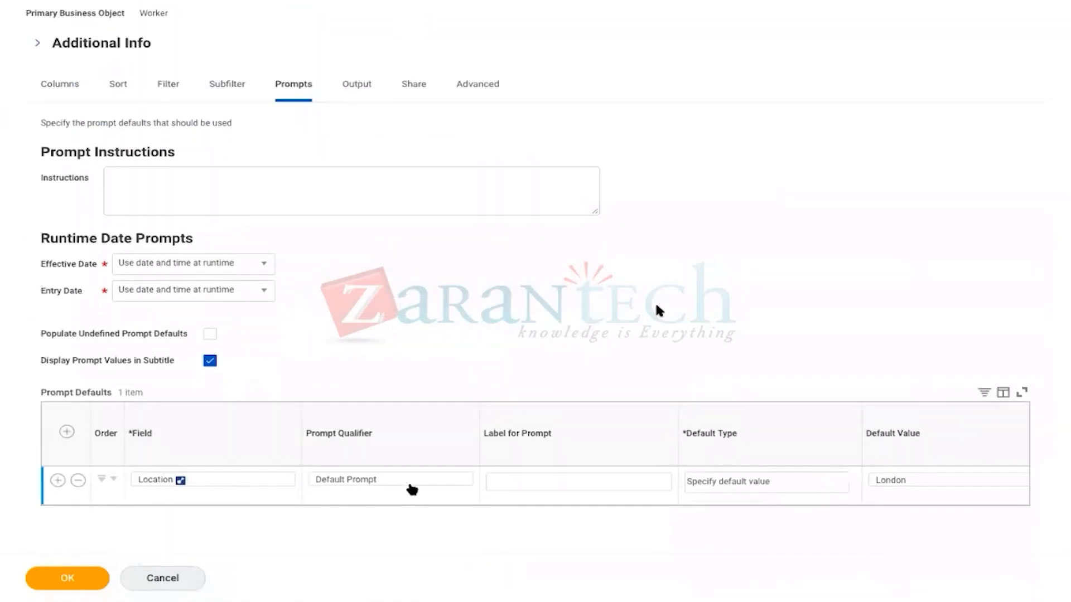
scroll(469, 291, up, 4)
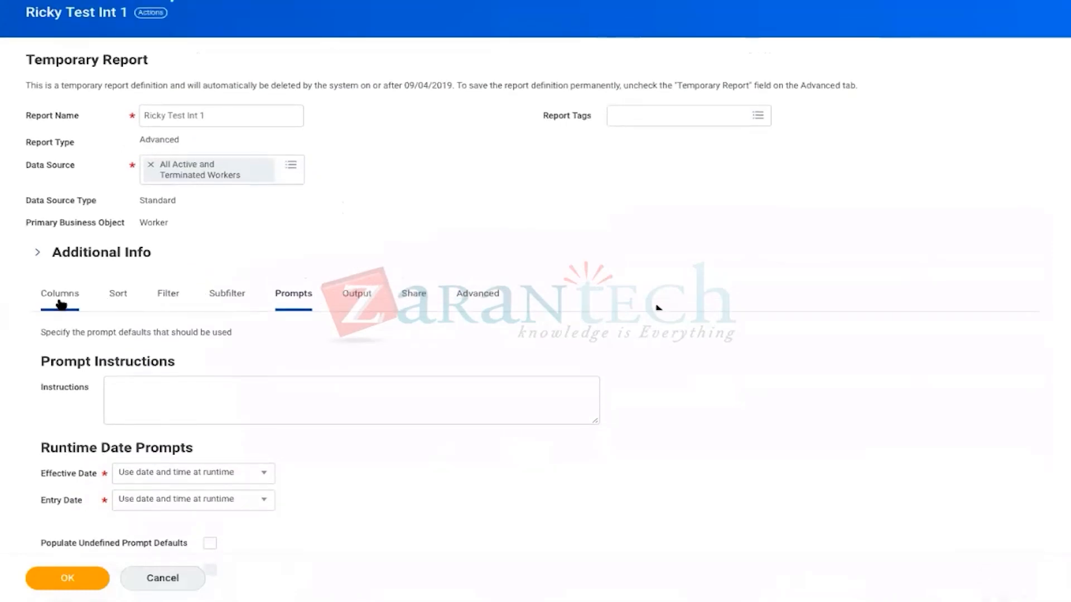
click(78, 289)
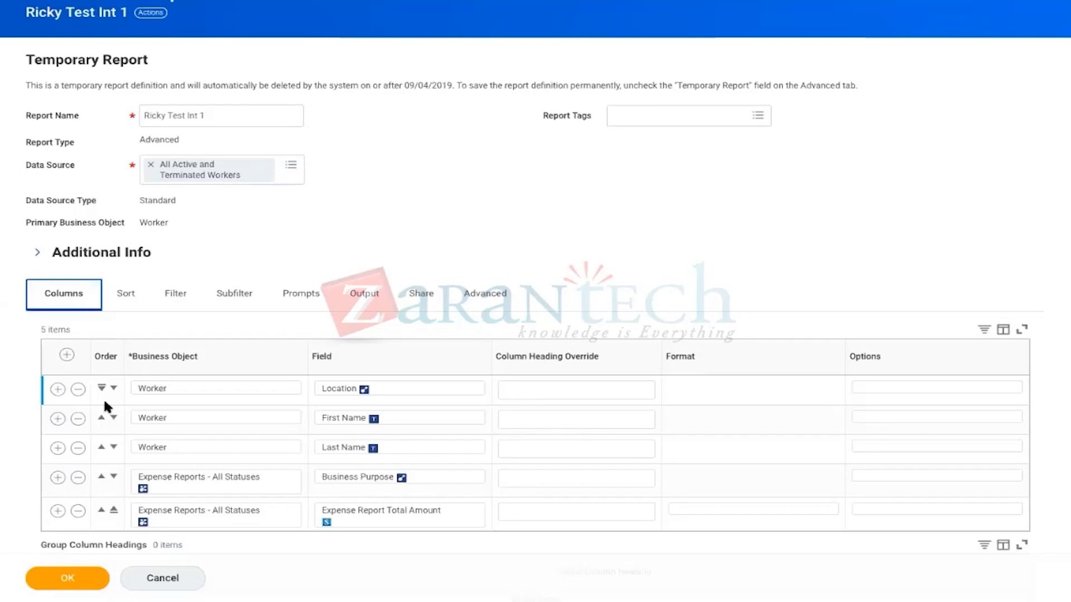
click(170, 293)
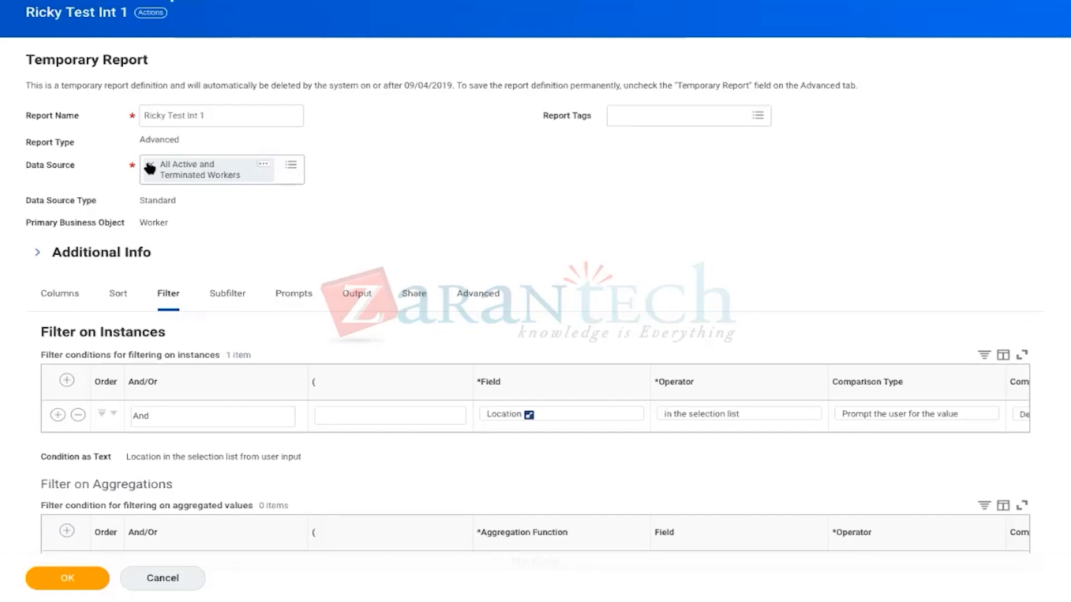
Step: Populate the report's undefined prompt defaults and check all settings of the Location prompt's row
click(296, 294)
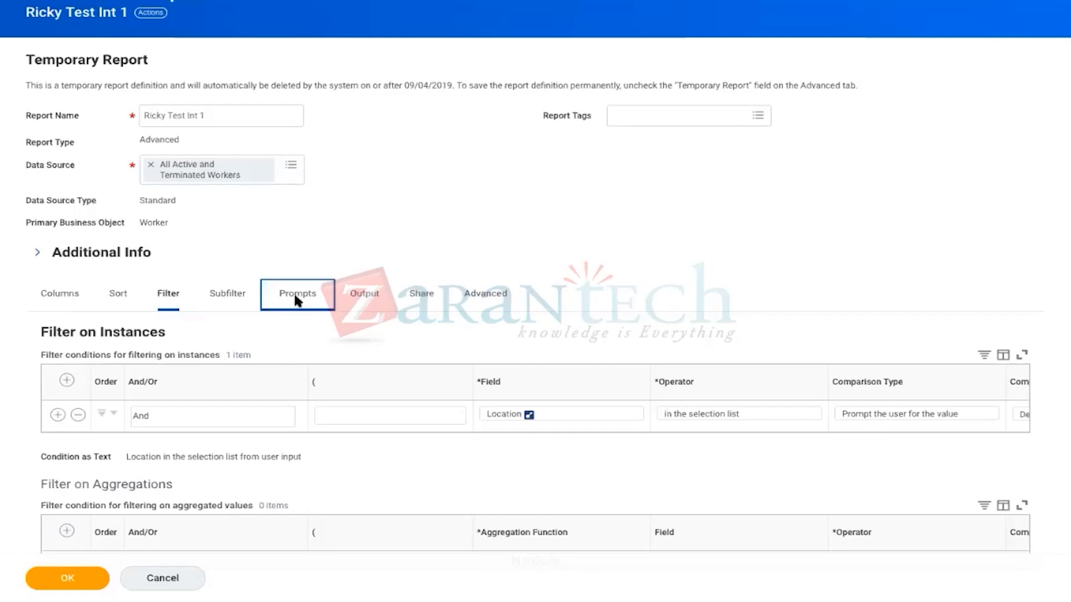
scroll(321, 407, down, 3)
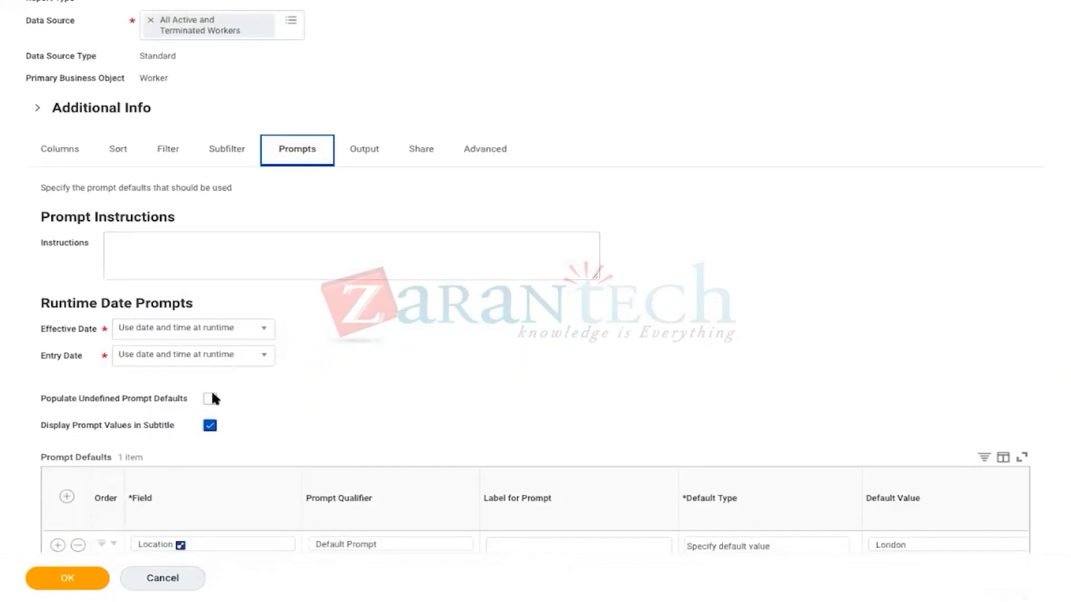
scroll(213, 399, down, 1)
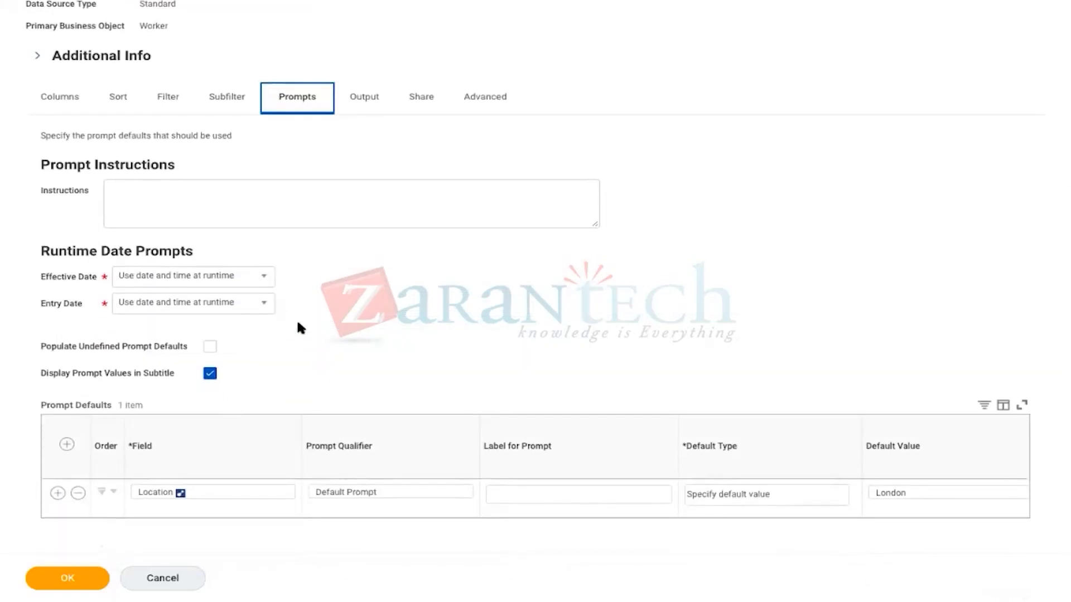
scroll(298, 327, up, 1)
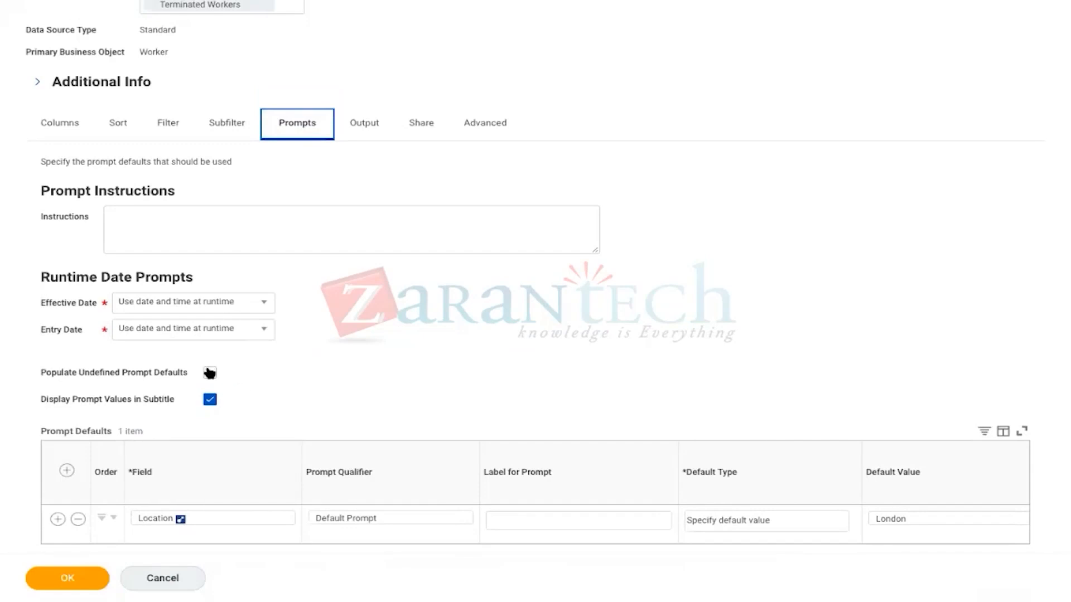
click(209, 373)
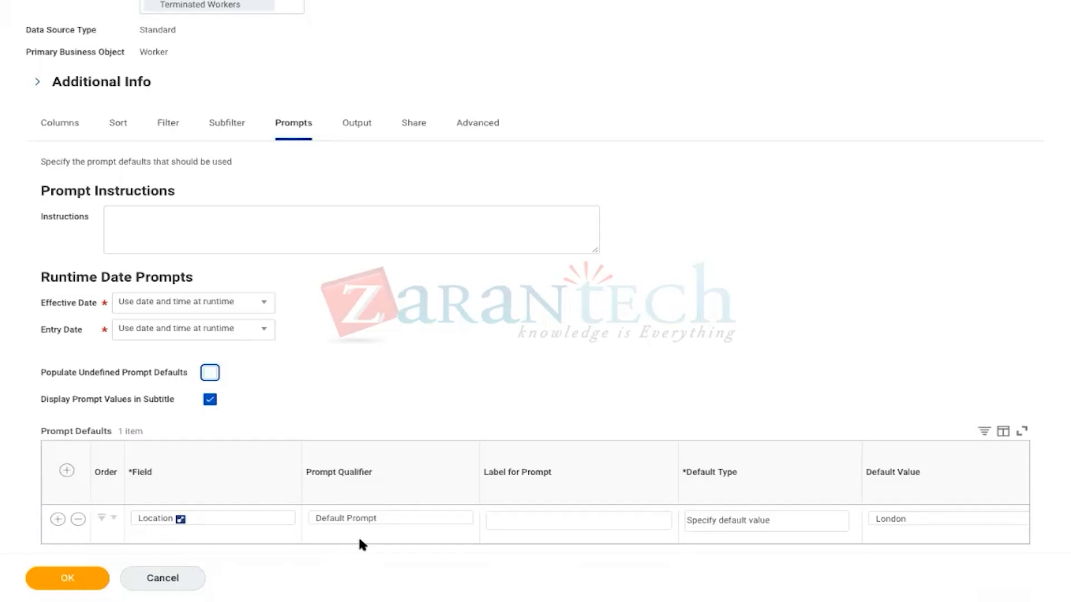
scroll(358, 535, down, 1)
scroll(406, 520, right, 3)
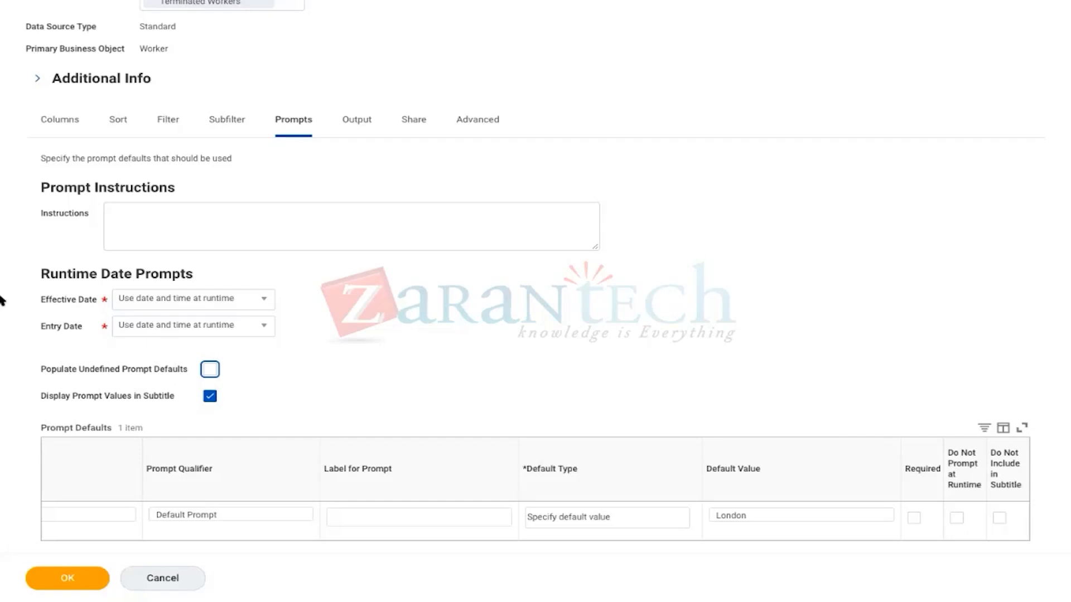
Step: Add a sub level filter to the report with Expense Reports - All Statuses as its business object
click(167, 119)
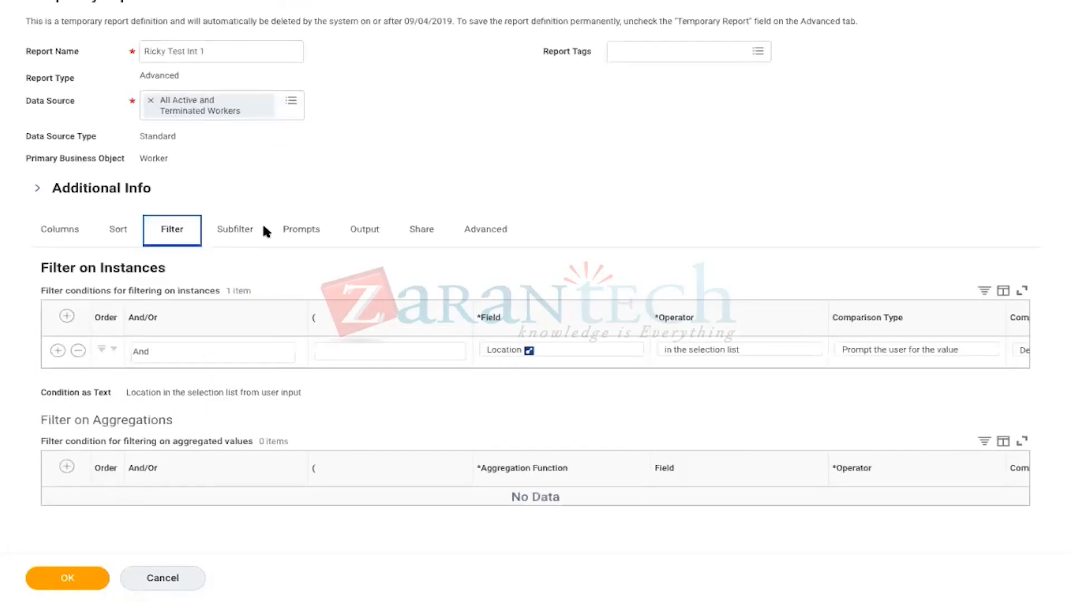
click(237, 233)
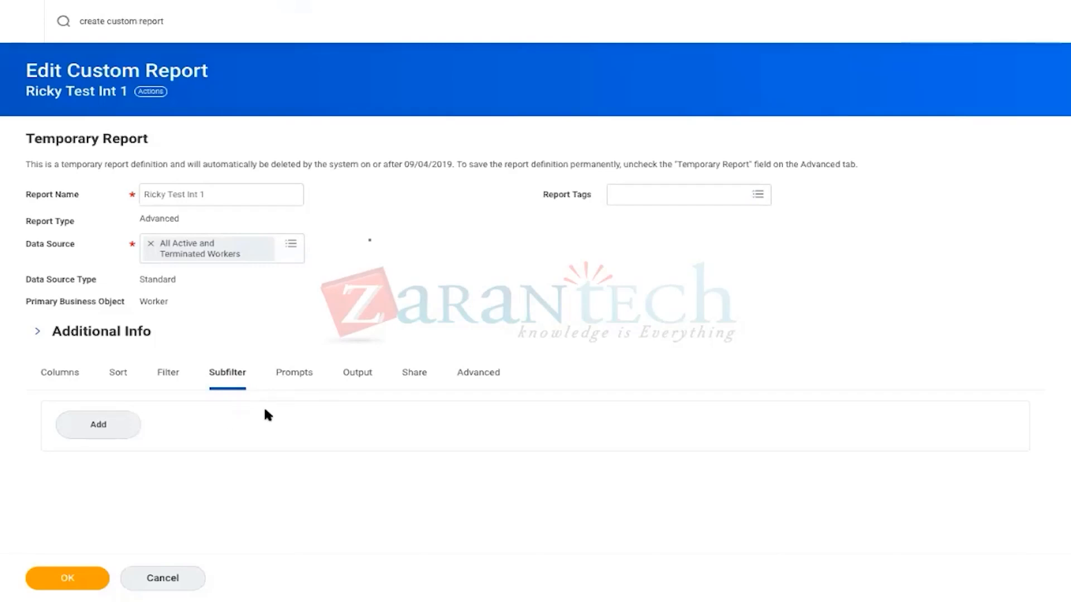
click(88, 430)
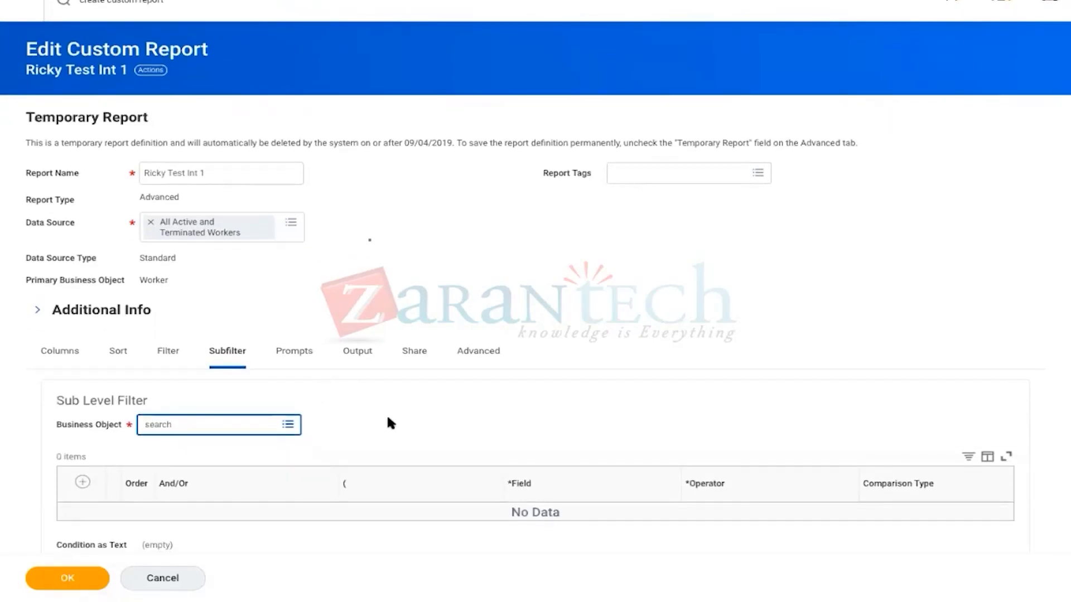
text(Expense)
key(Return)
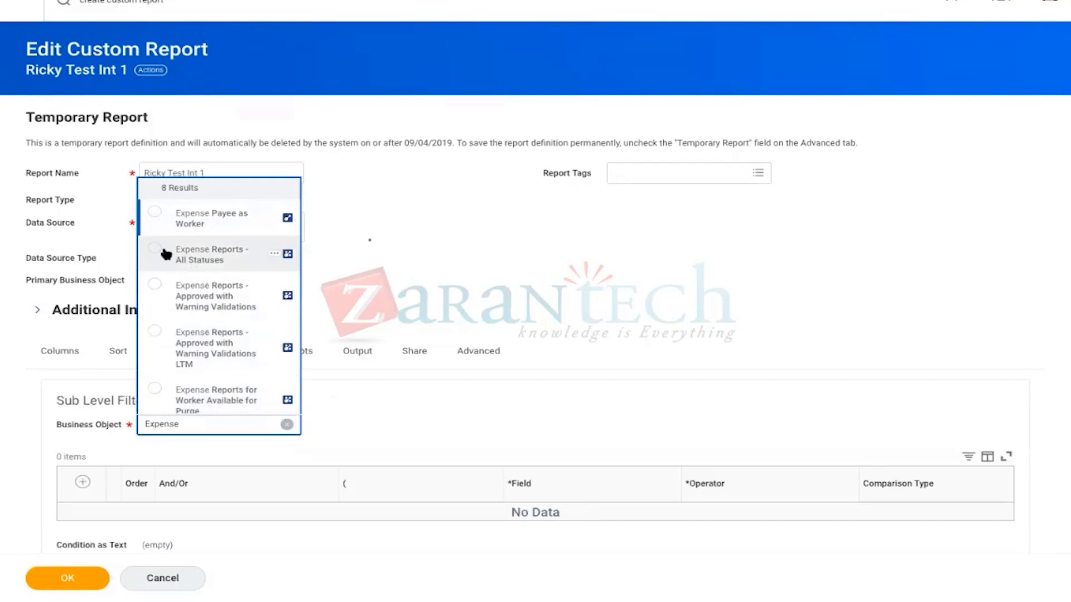
click(156, 250)
scroll(432, 368, down, 3)
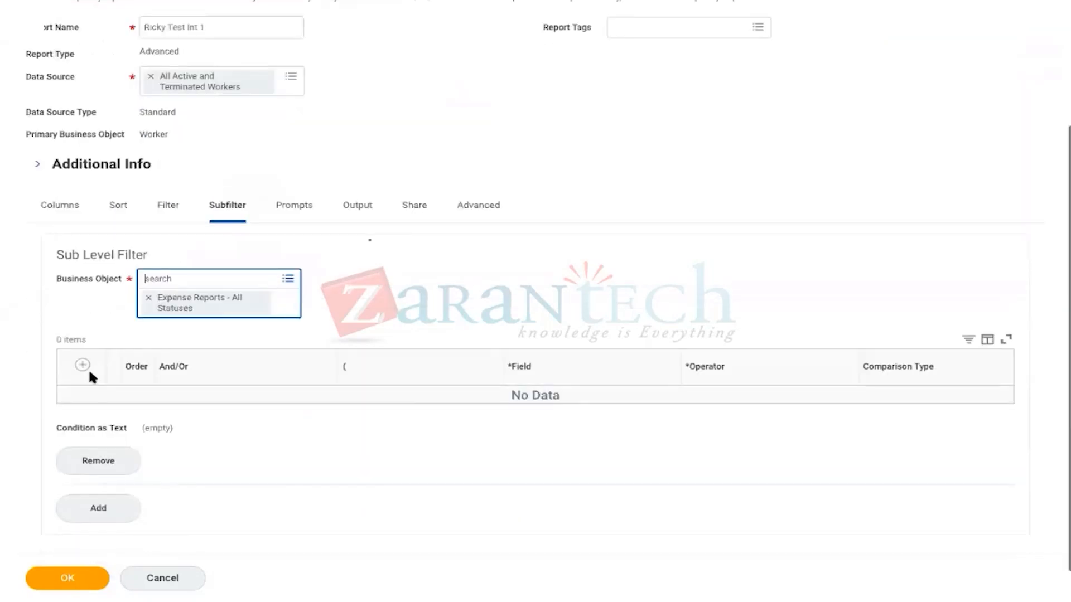
Step: Add a subfilter condition on the Expense Report Total Amount field with the greater than operator
click(82, 365)
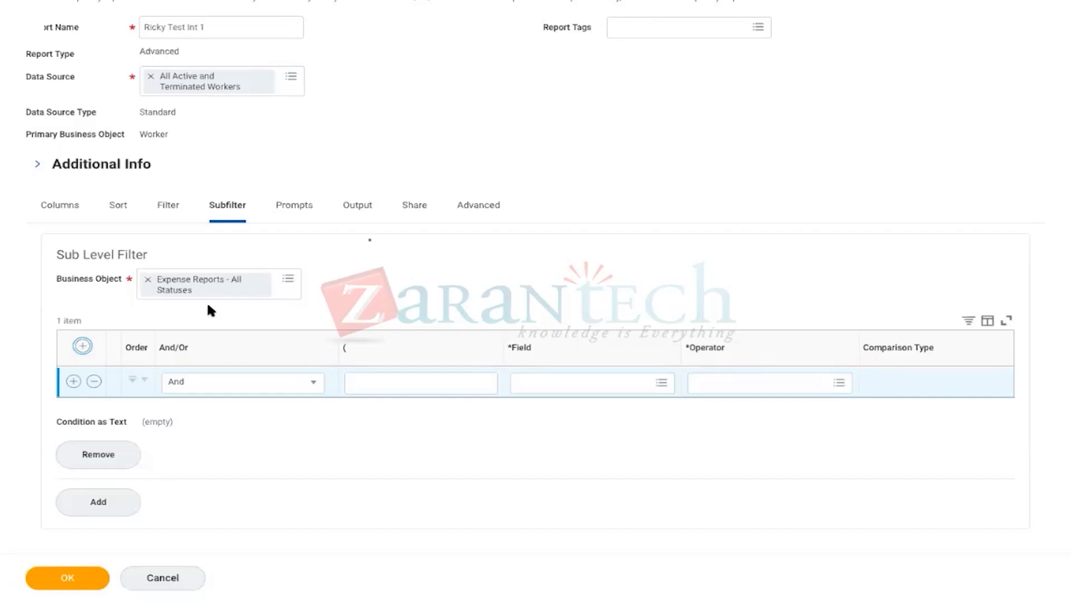
click(557, 386)
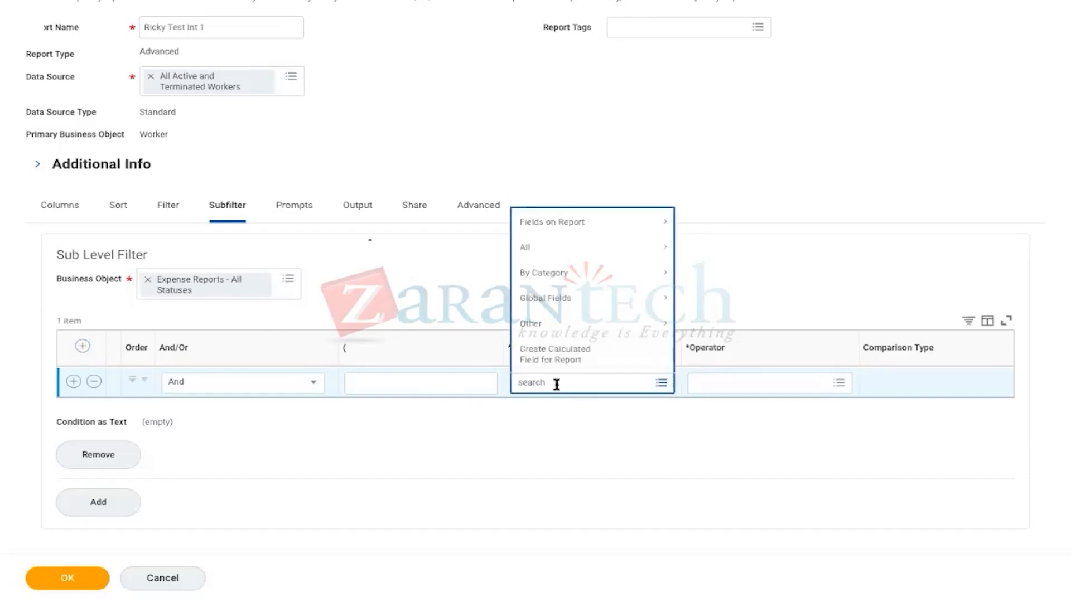
text(Expense report total amount)
key(Return)
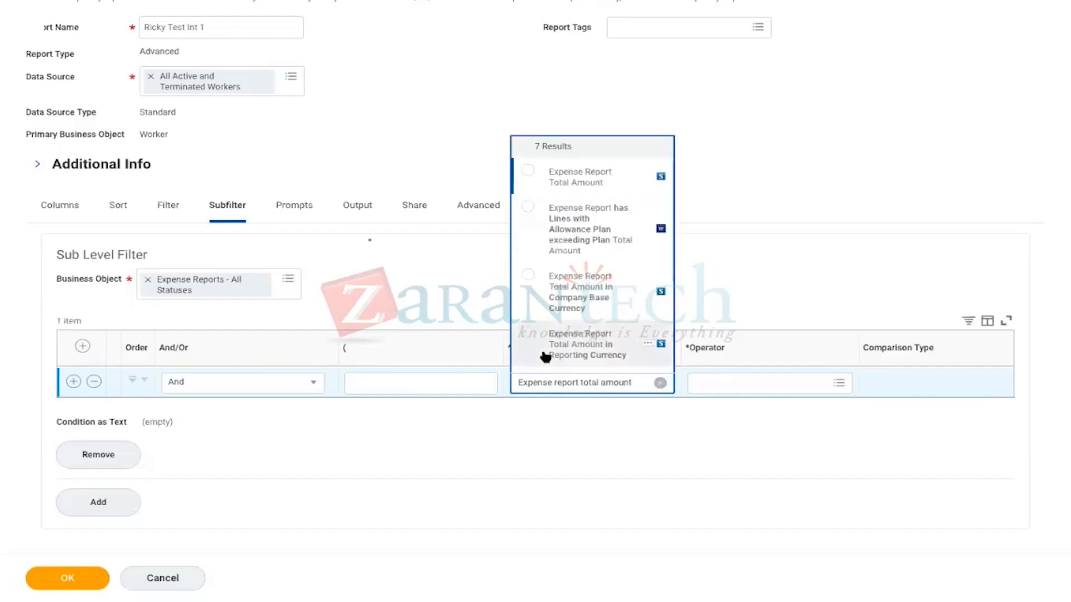
click(527, 171)
click(794, 385)
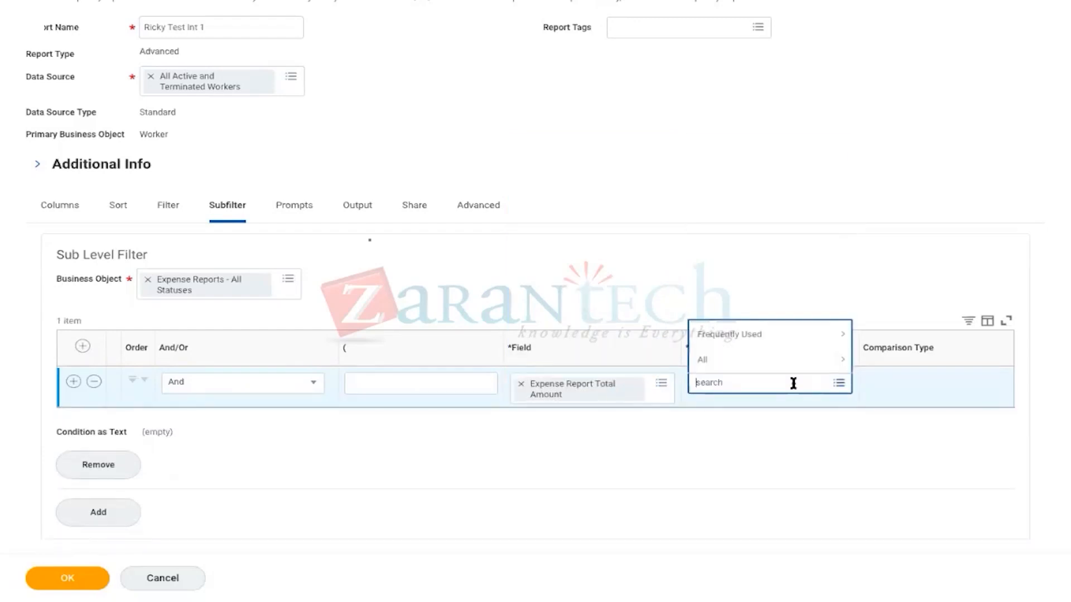
click(750, 334)
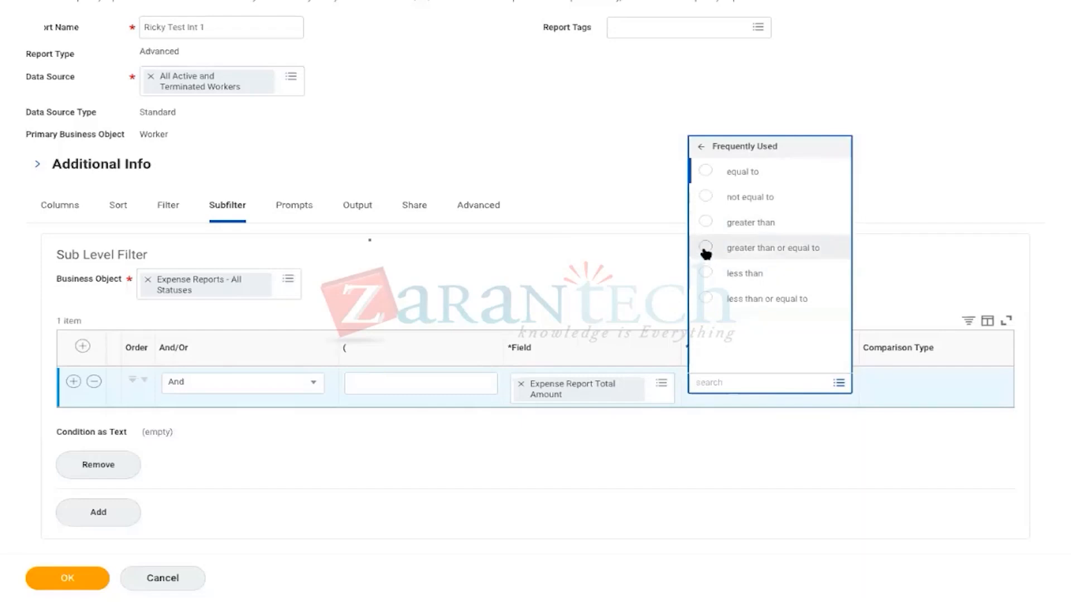
click(706, 221)
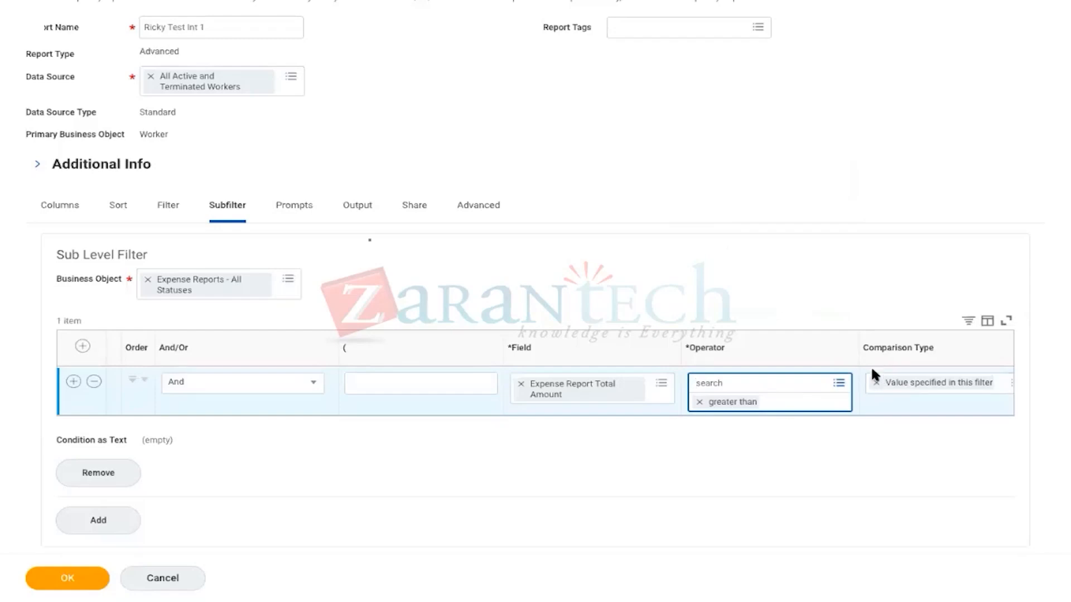
Step: Set the subfilter condition's comparison type to Prompt the user for the value, with Default Prompt as the comparison value
scroll(843, 397, right, 3)
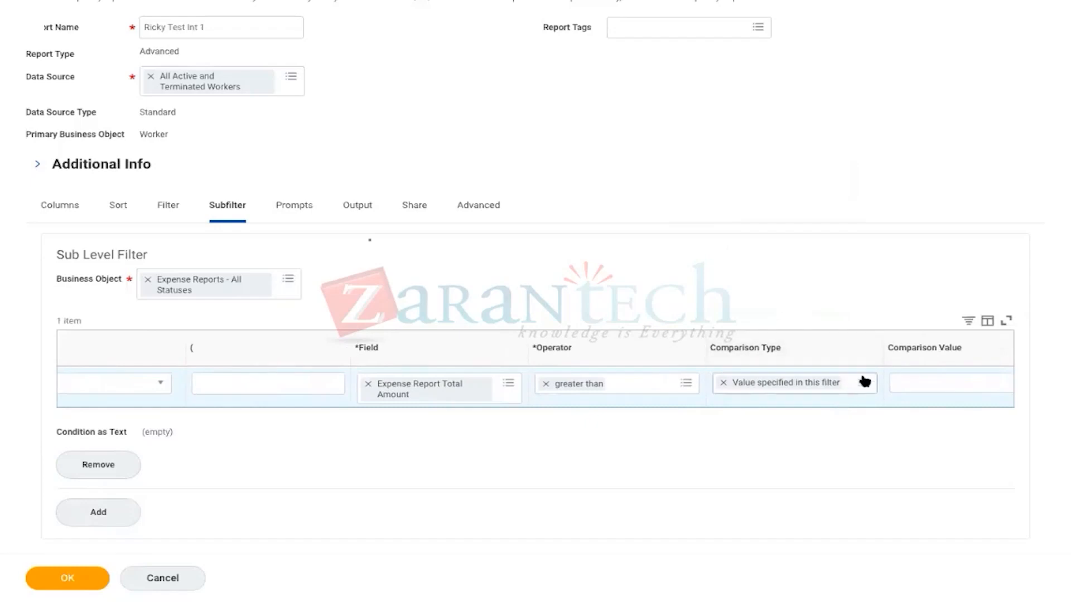
click(863, 385)
click(786, 334)
click(732, 309)
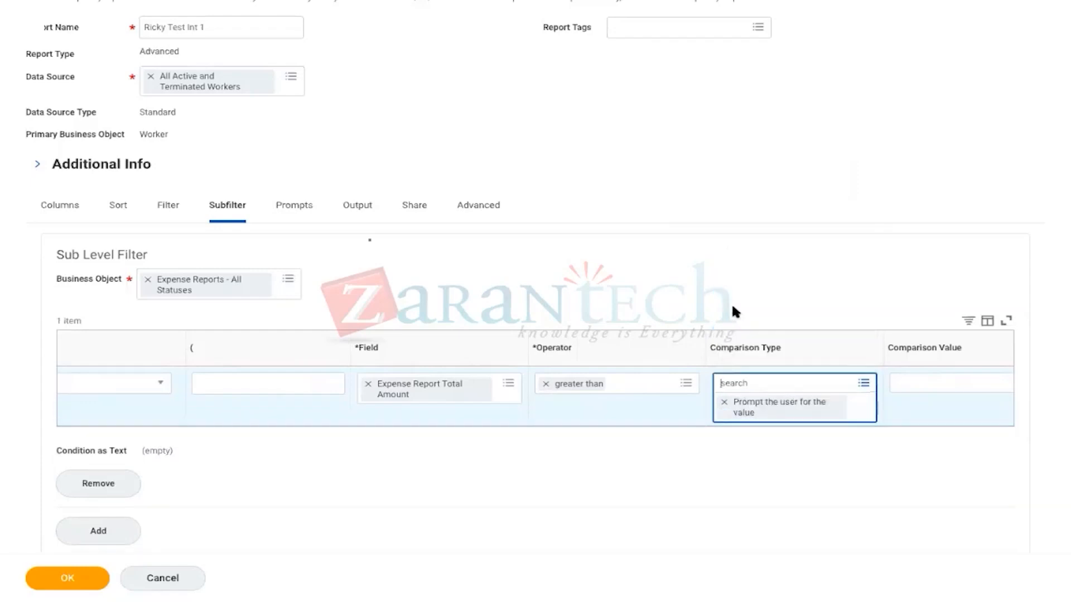
click(768, 290)
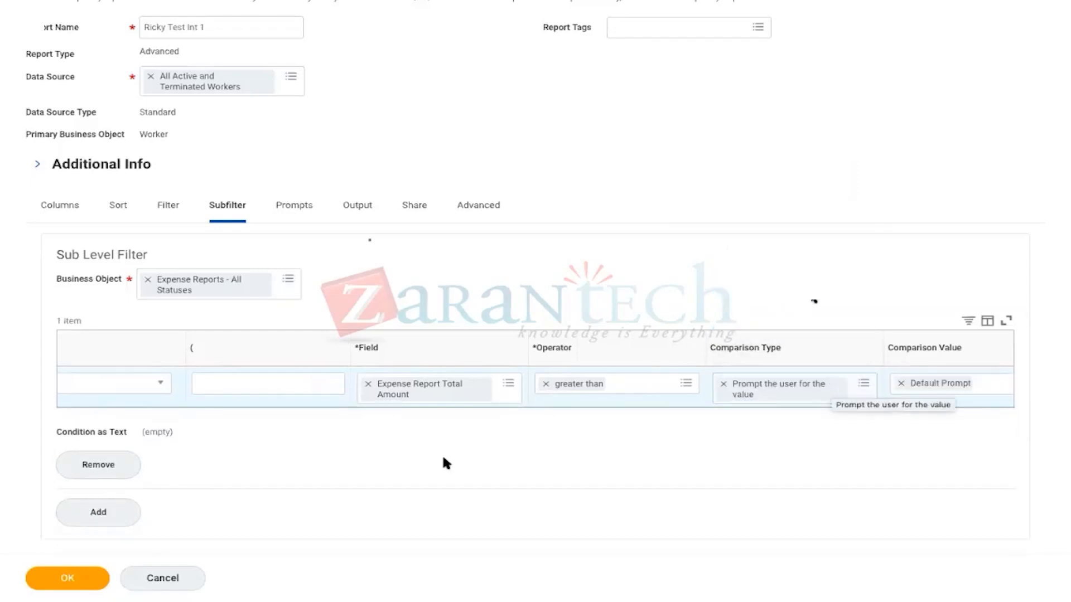
Step: Populate the undefined prompt defaults to add an Expense Report Total Amount prompt alongside the Location prompt
click(295, 206)
scroll(239, 413, down, 1)
click(210, 403)
scroll(277, 404, down, 2)
scroll(242, 467, left, 3)
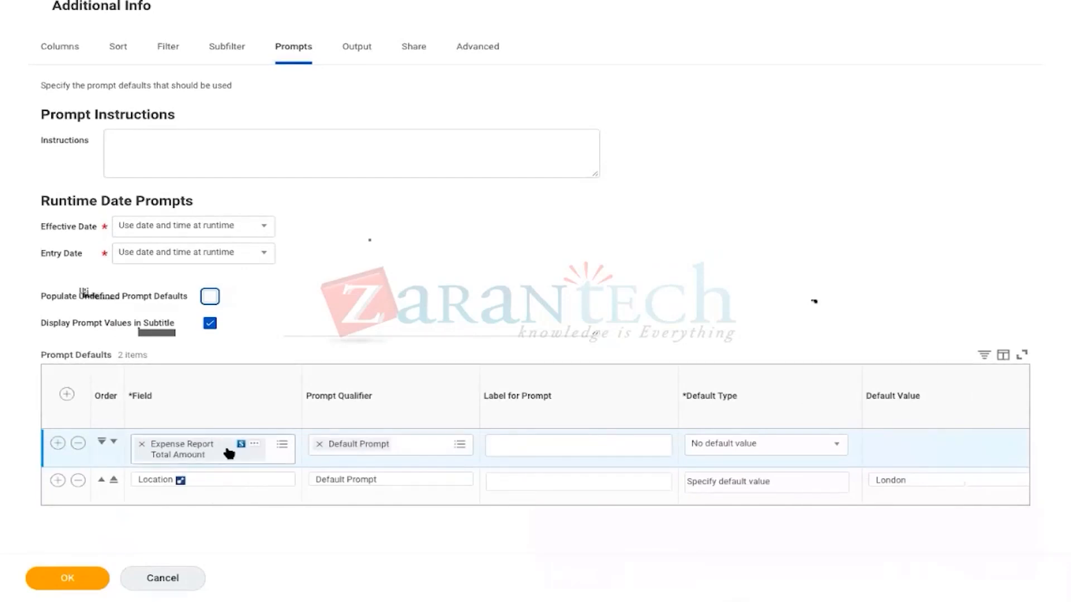
Step: Give the Expense Report Total Amount prompt a specified default value of 1000 and make it required
scroll(228, 452, right, 3)
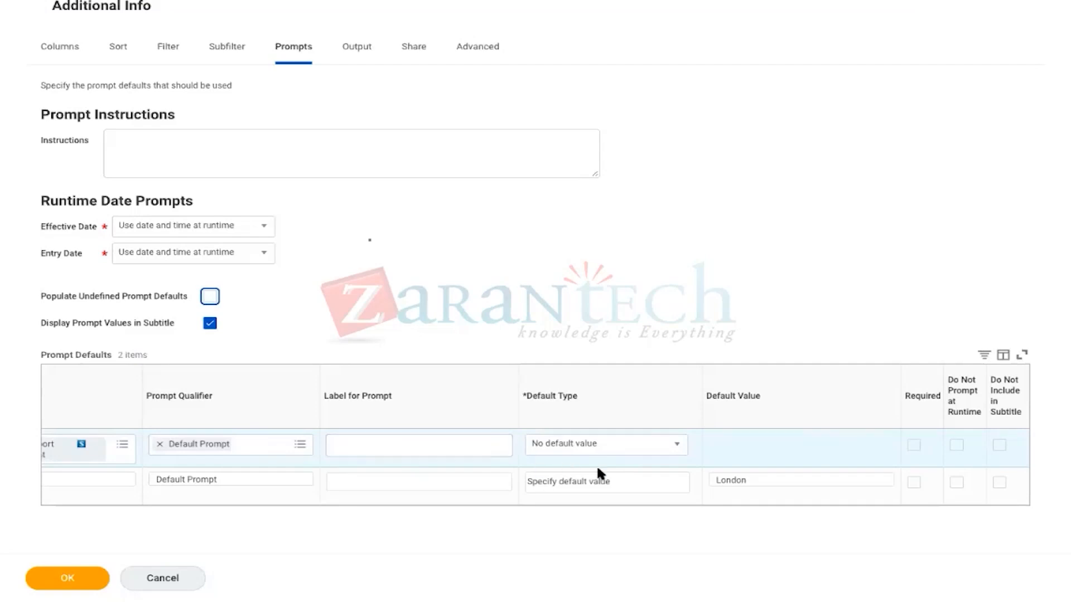
click(660, 444)
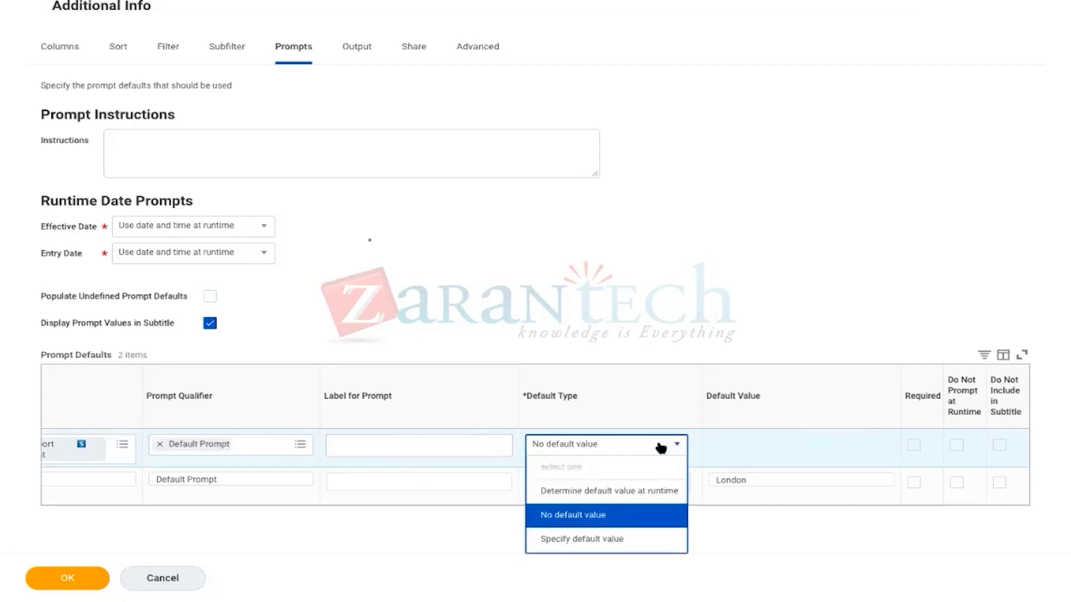
click(587, 540)
click(728, 443)
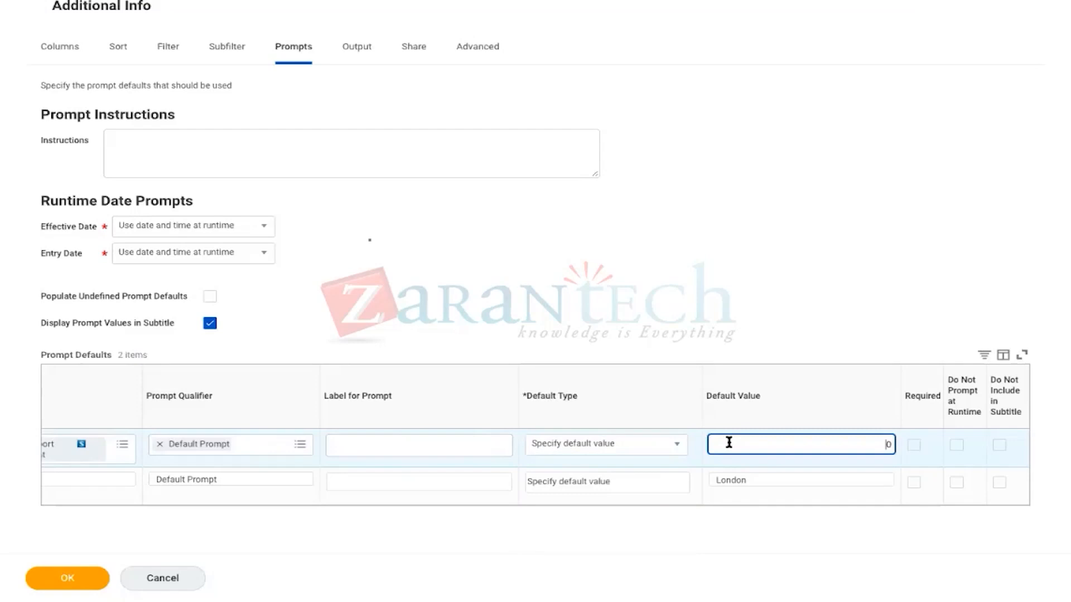
text(1000)
scroll(279, 450, left, 3)
scroll(206, 459, right, 3)
click(913, 445)
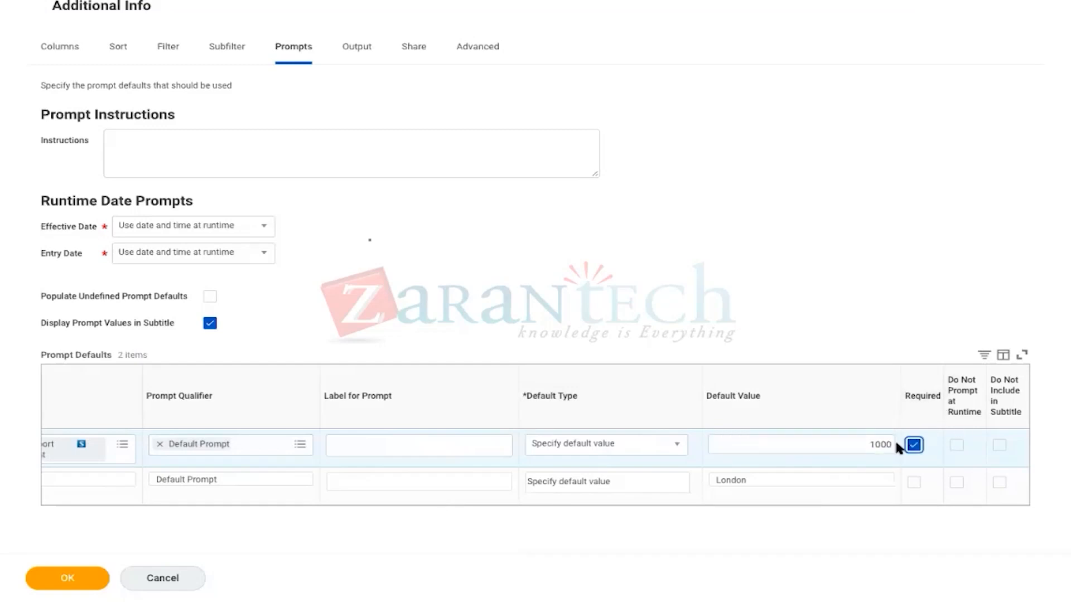
Step: Save the report and run it with Boston added to London in the Location prompt, keeping the total amount at 1000
click(92, 578)
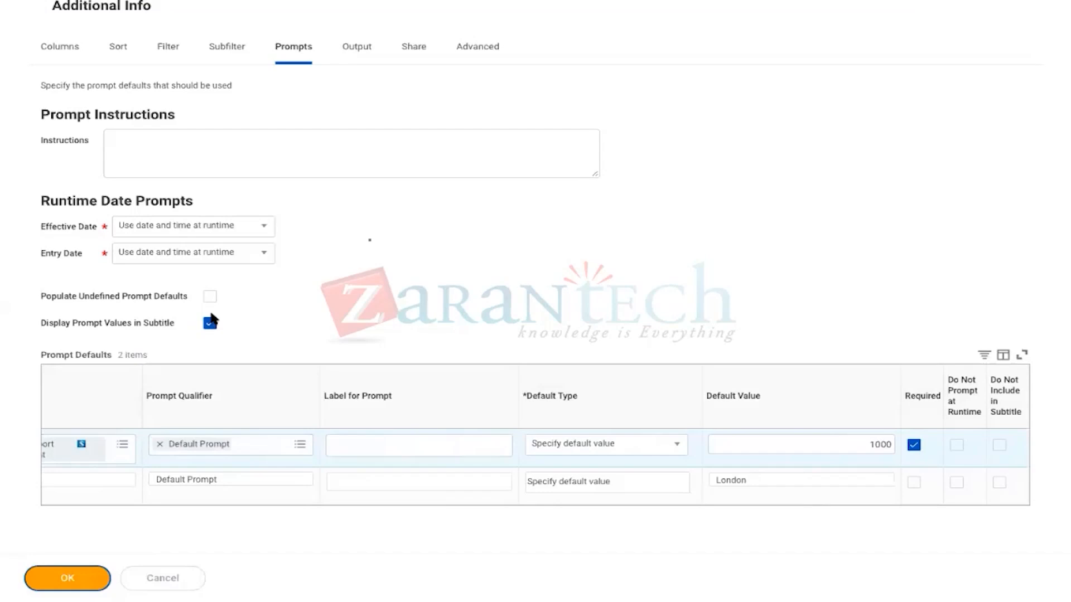
click(48, 572)
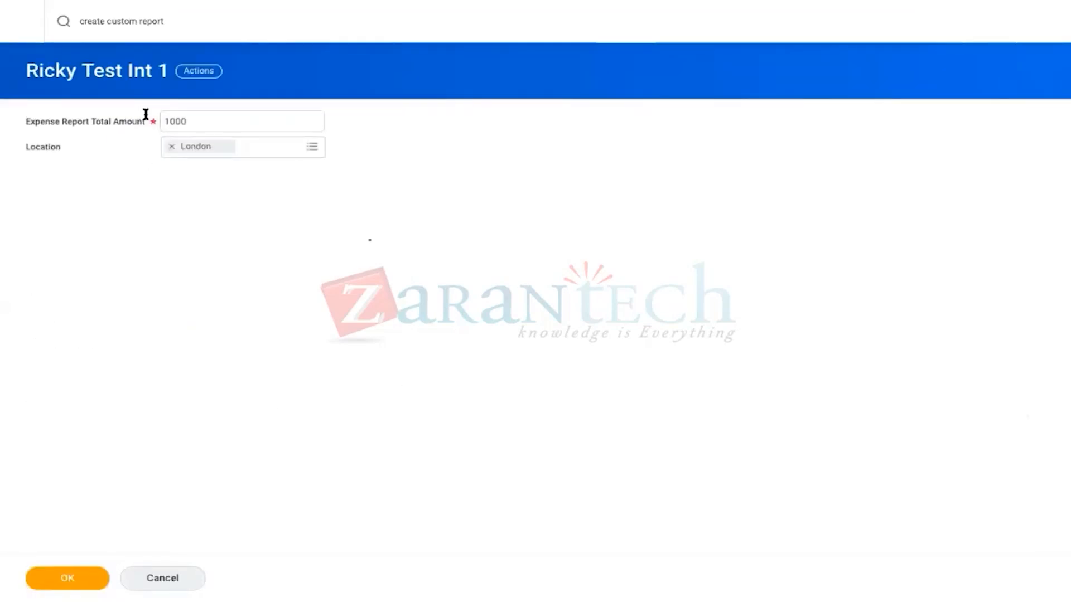
click(271, 148)
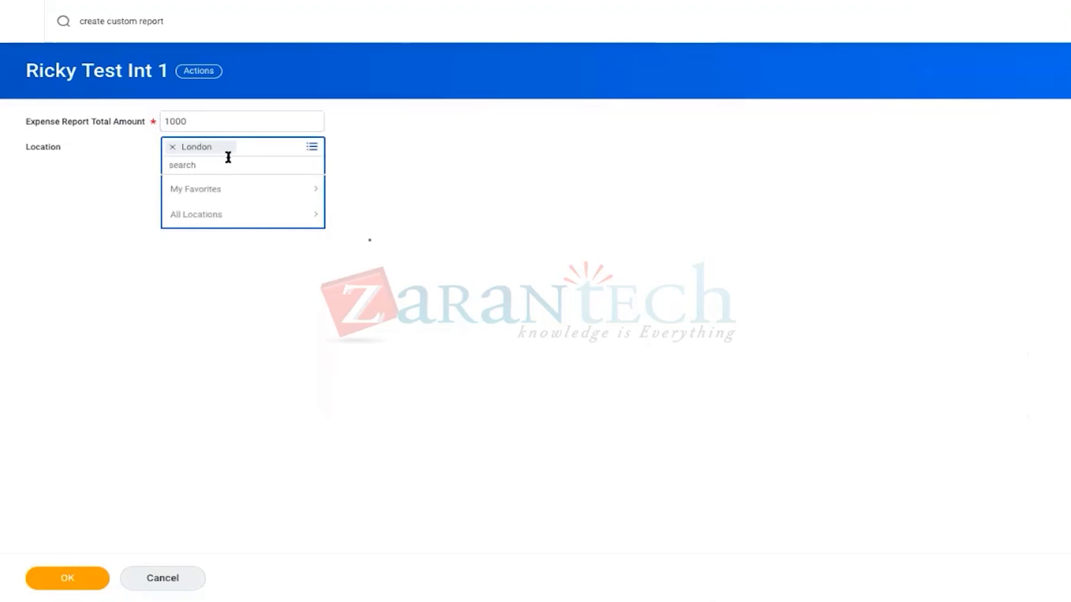
text(Boston)
key(Return)
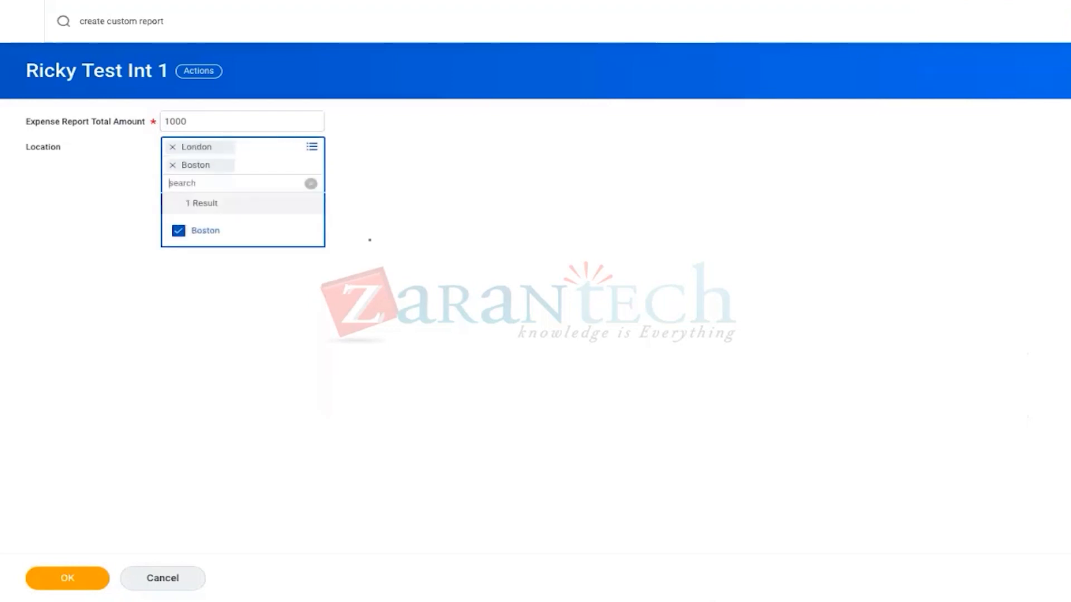
click(136, 312)
click(41, 578)
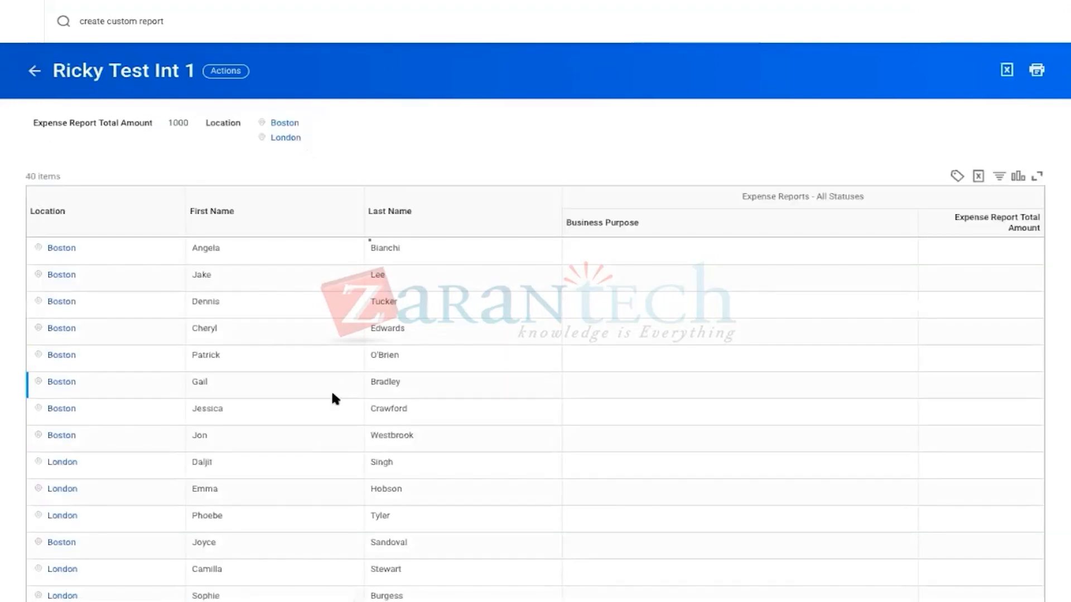
Step: Review the report's locations and expense amounts, then return to the prompts and rerun it with the same values
scroll(429, 389, down, 10)
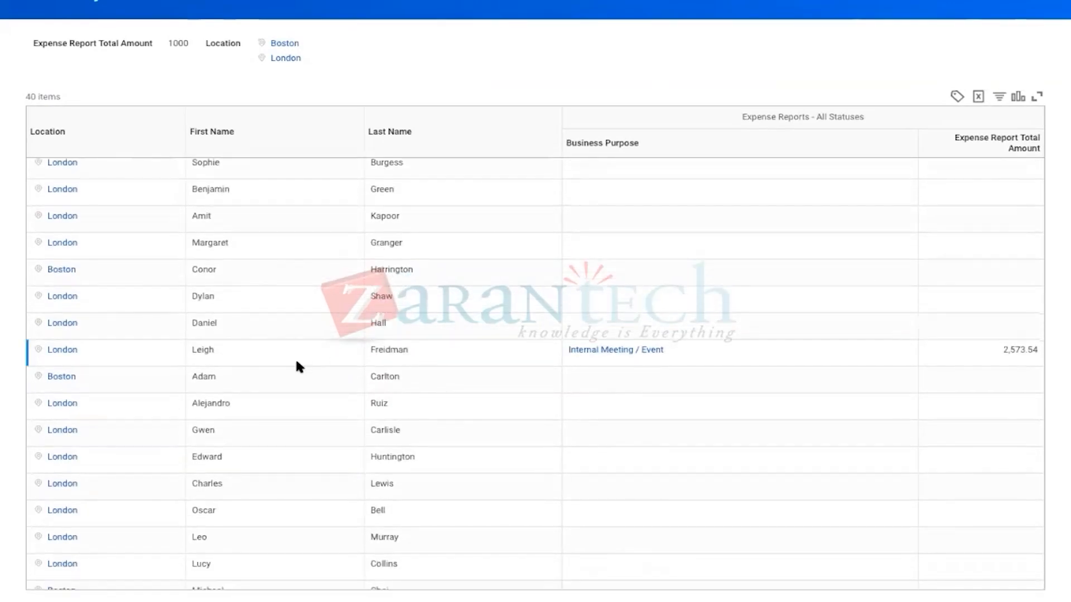
scroll(296, 362, up, 7)
scroll(296, 357, down, 5)
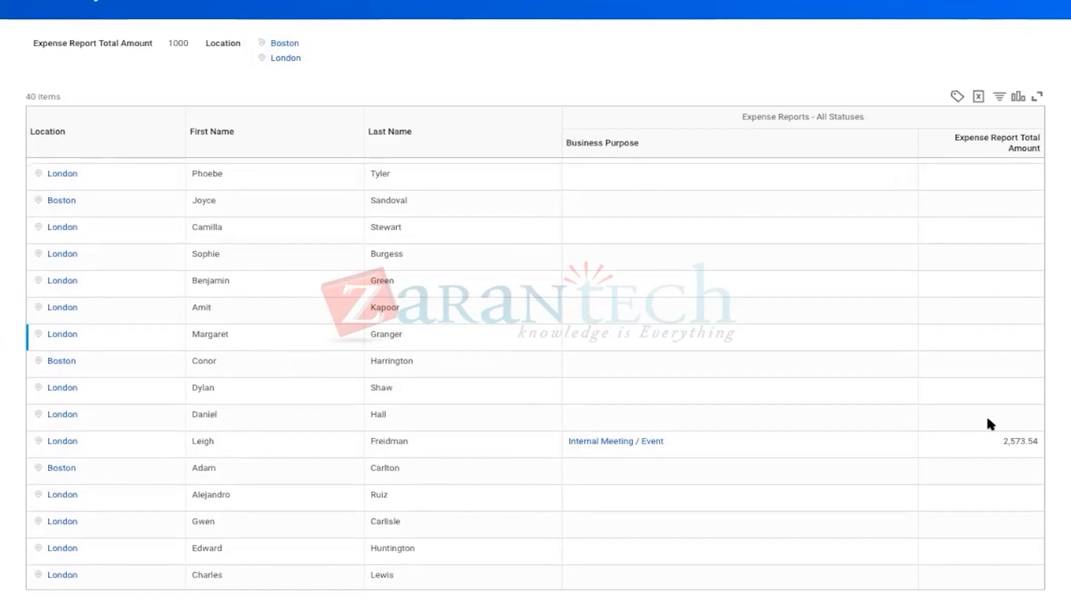
scroll(886, 443, down, 7)
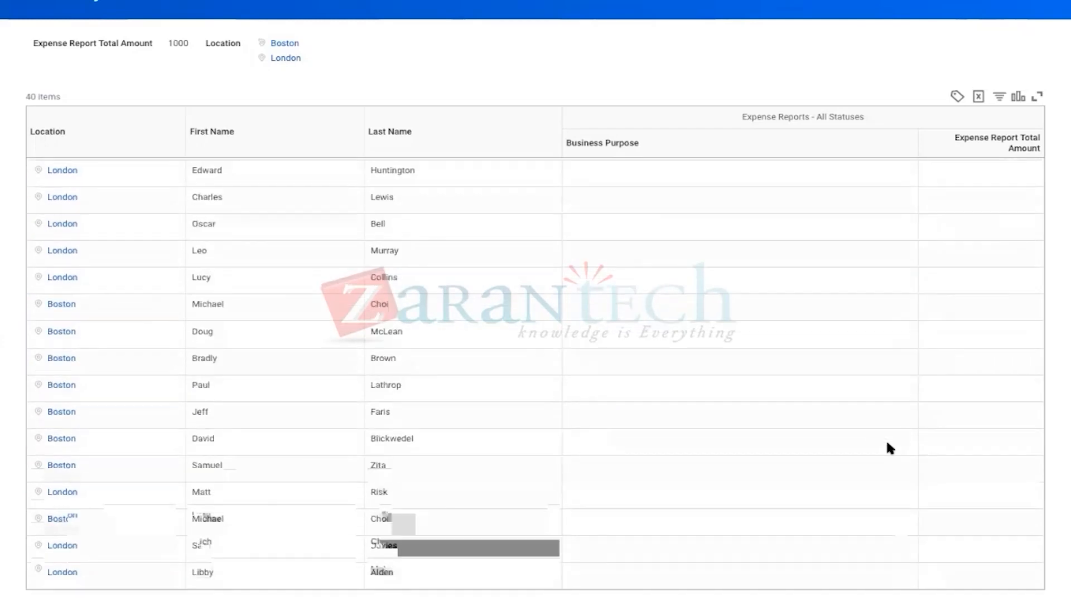
scroll(889, 448, up, 10)
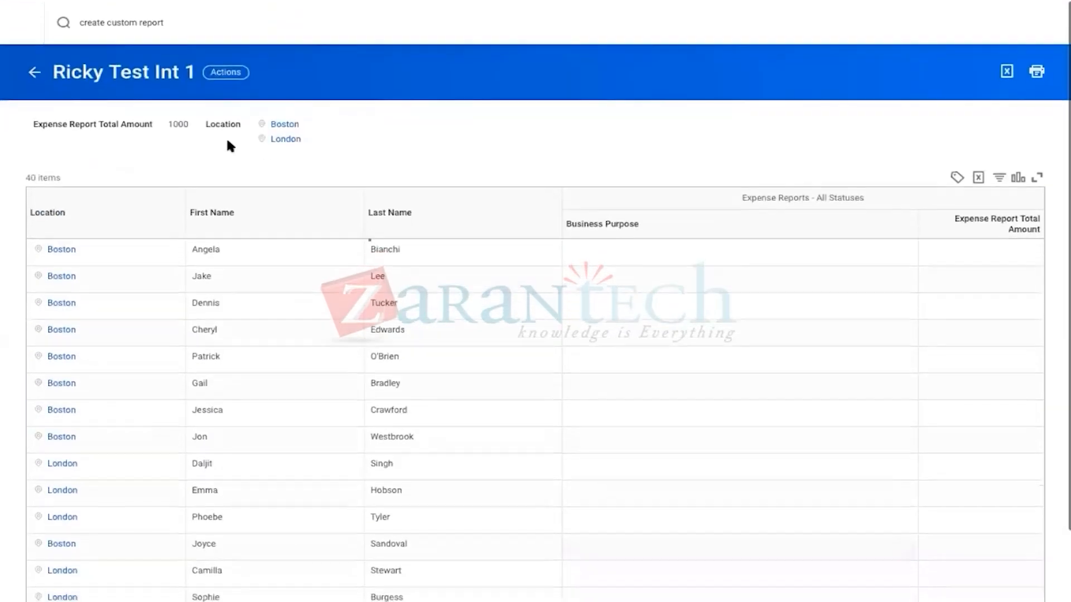
click(35, 71)
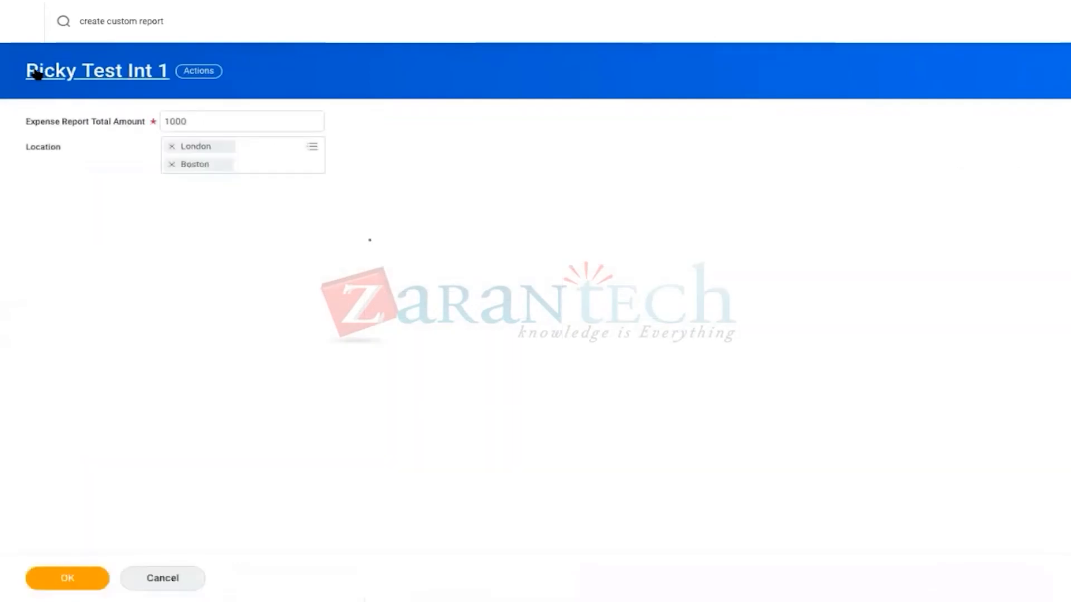
click(66, 580)
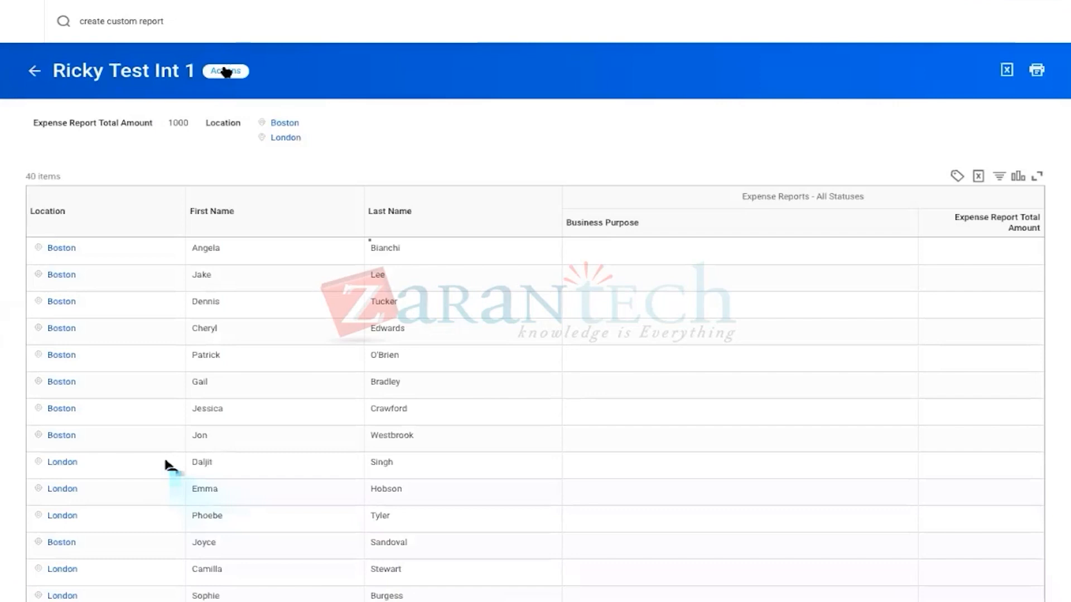
Step: Open the custom report definition for editing and review its Location filter condition
click(225, 71)
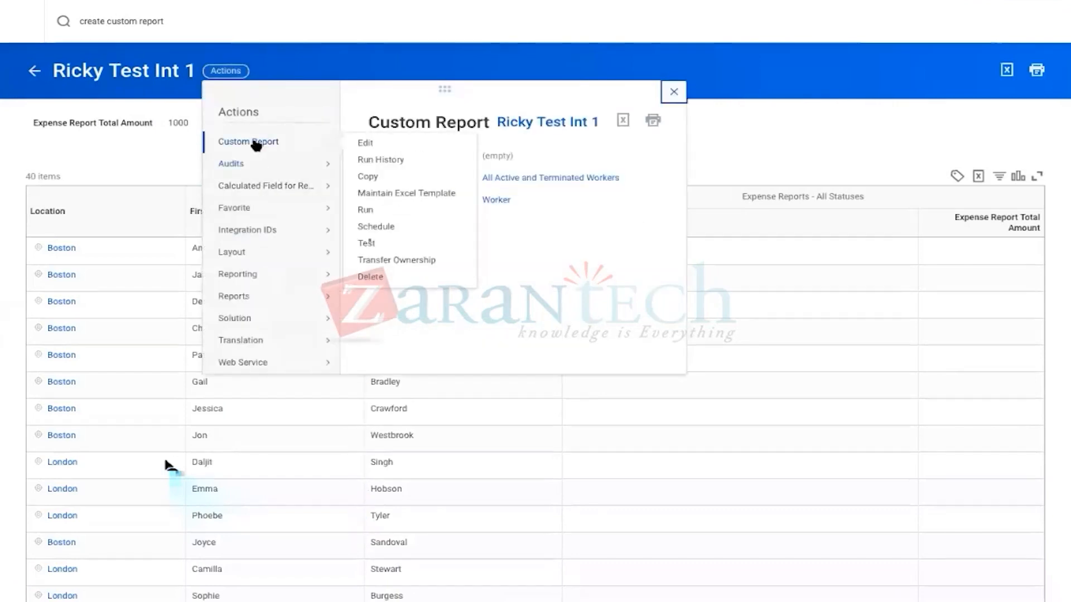
click(355, 249)
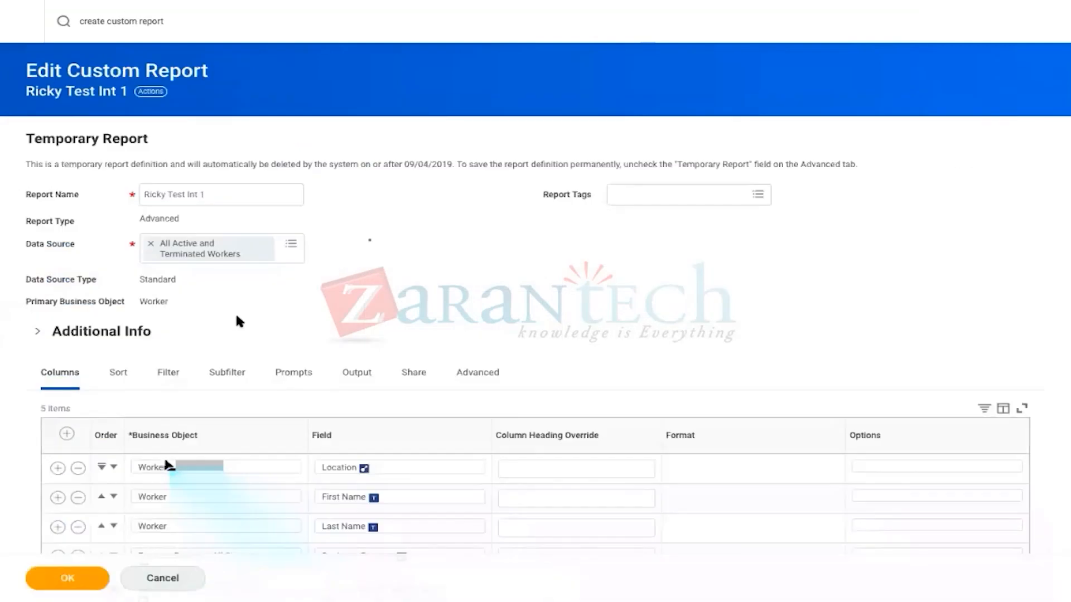
scroll(239, 334, down, 2)
click(169, 262)
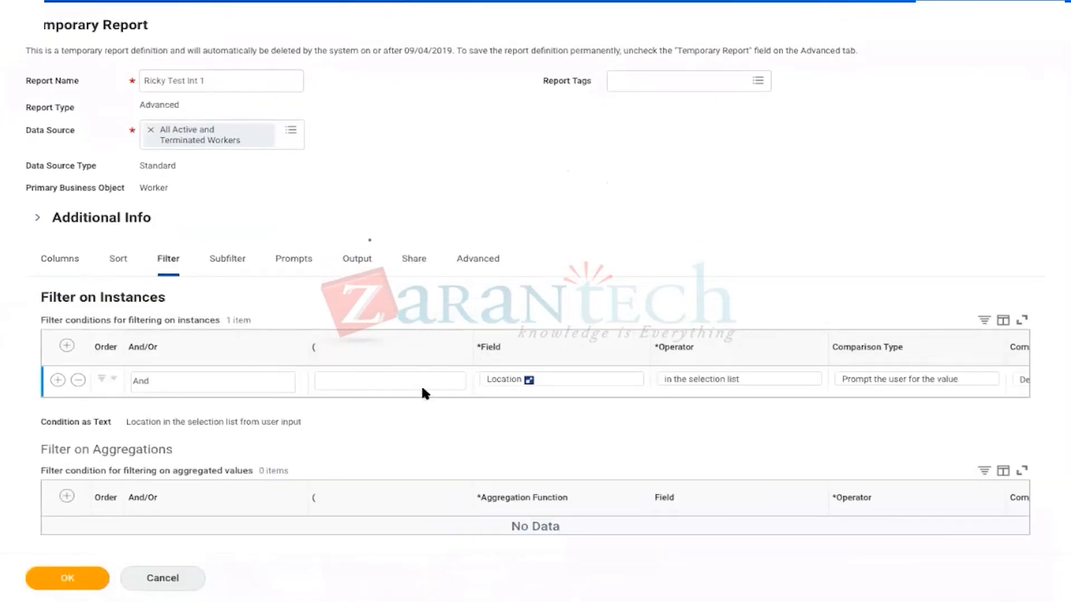
scroll(630, 384, right, 4)
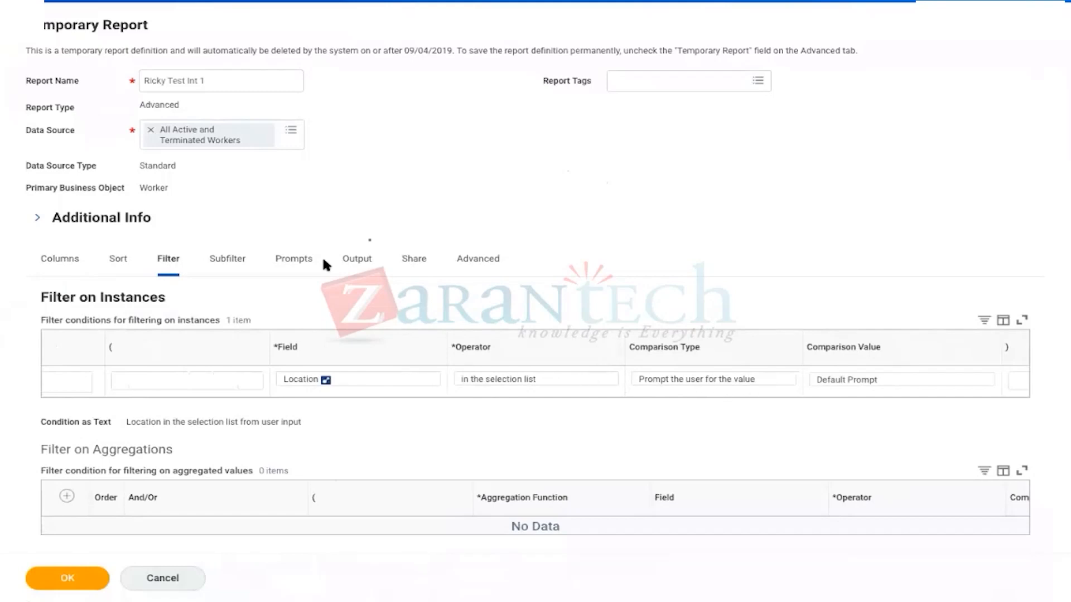
Step: Examine the subfilter's Expense Reports - All Statuses field details, especially its field type, and the condition's comparison settings
click(235, 263)
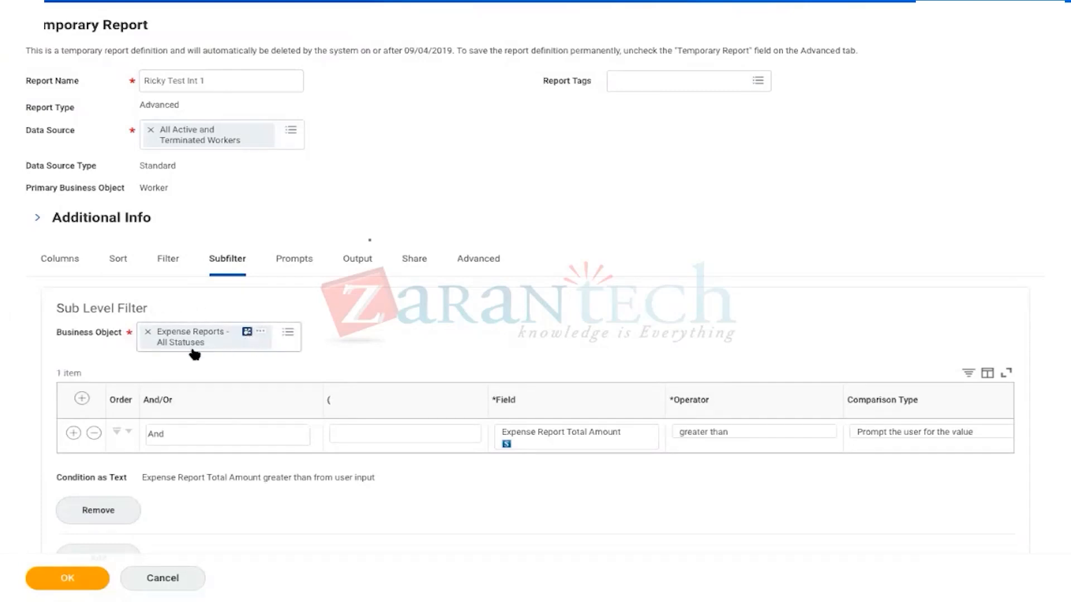
click(260, 335)
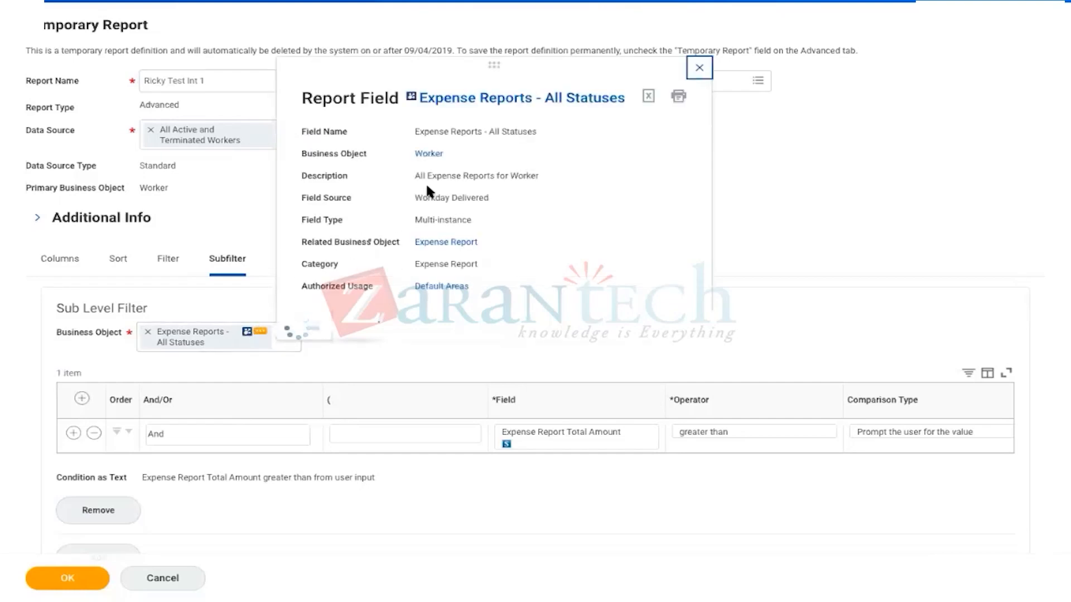
drag(418, 221, 472, 219)
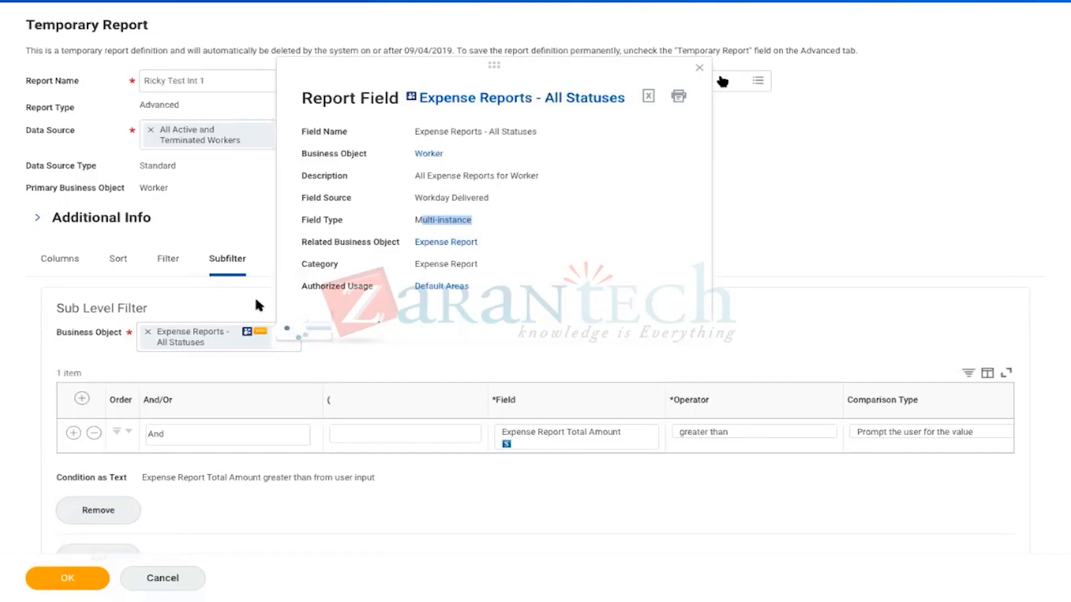
click(700, 69)
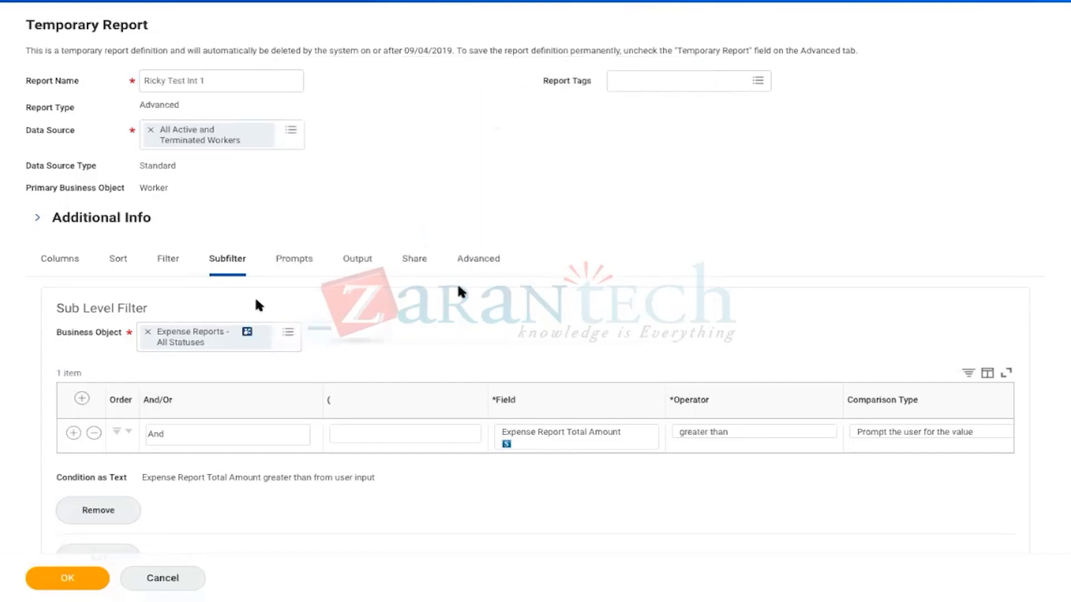
scroll(560, 441, right, 3)
scroll(681, 433, right, 2)
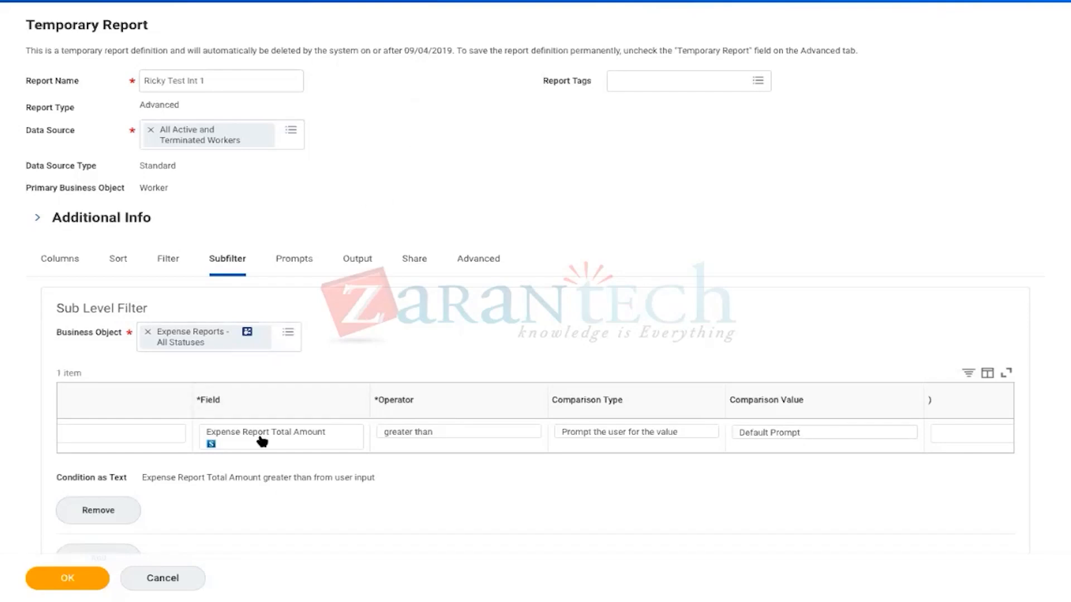
Step: Replace the Expense Report Total Amount column field with Expense Report Total Amount in Reporting Currency
click(56, 261)
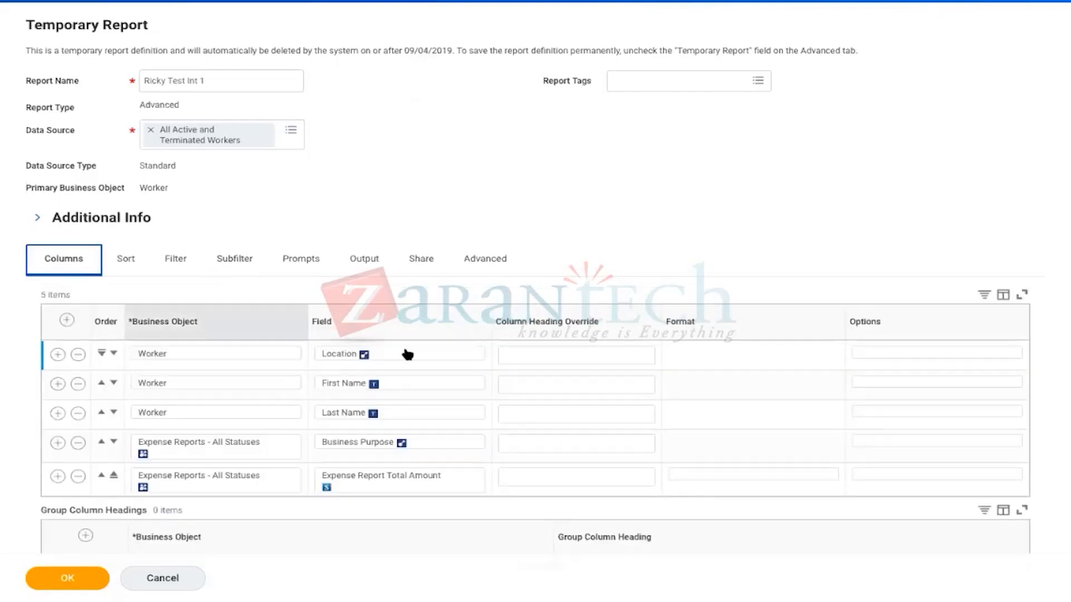
scroll(401, 420, down, 1)
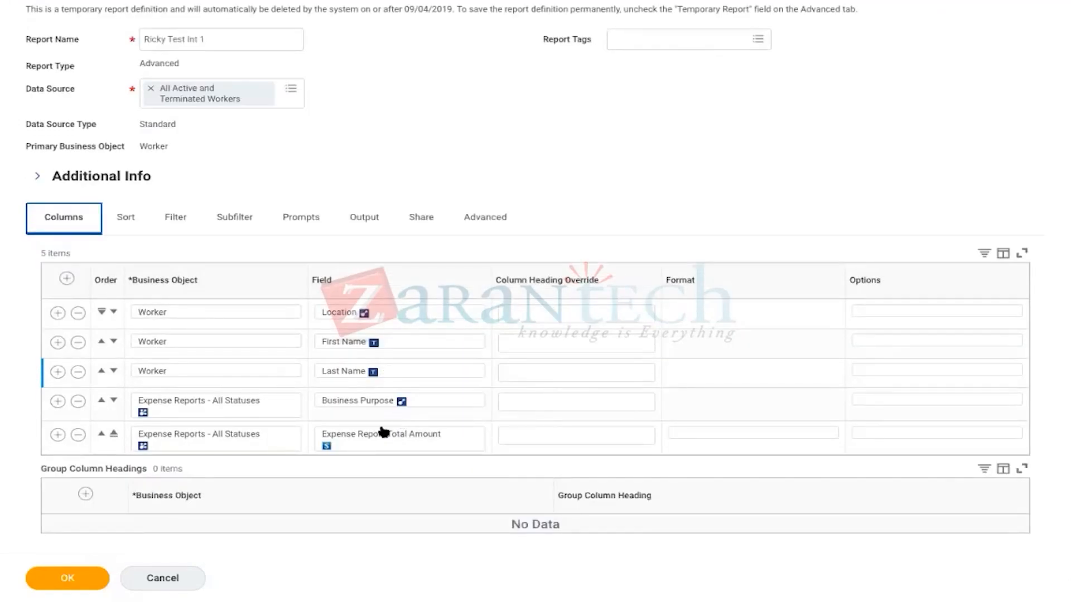
click(473, 440)
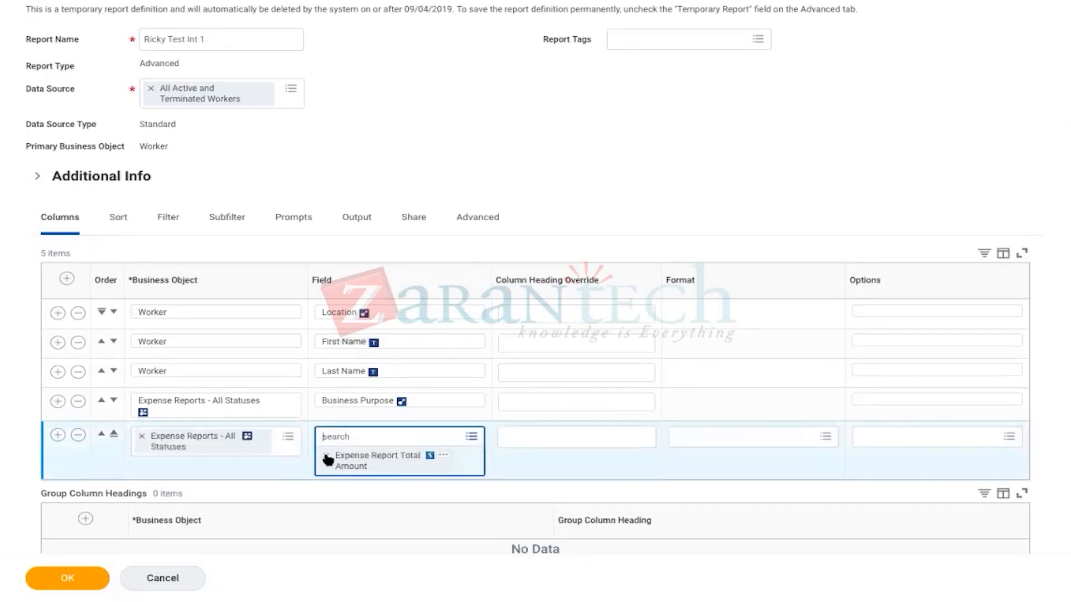
click(327, 456)
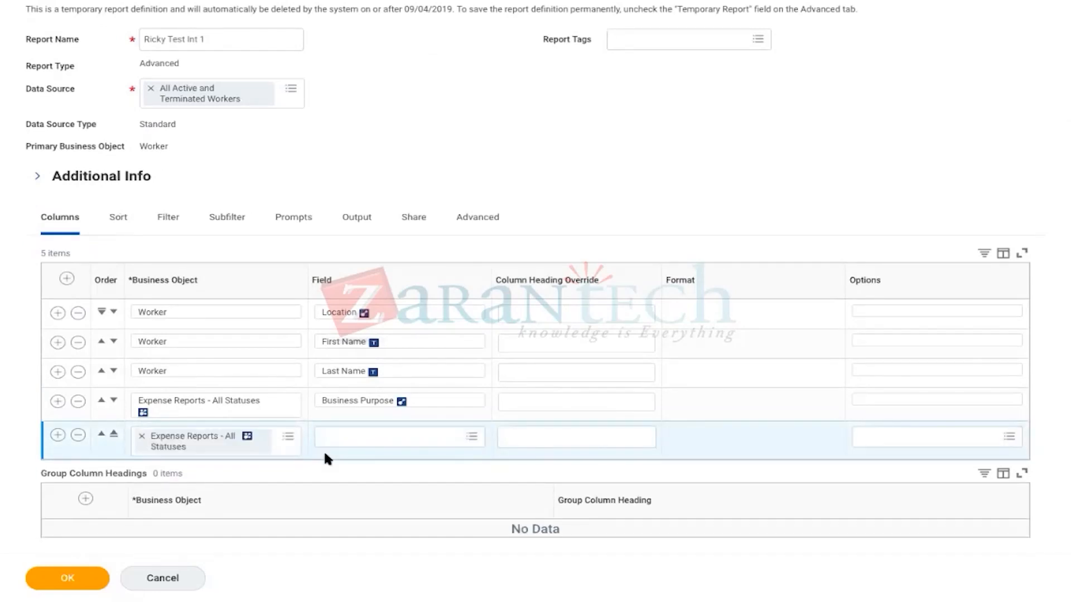
click(340, 441)
text(Expense report total amount in repo)
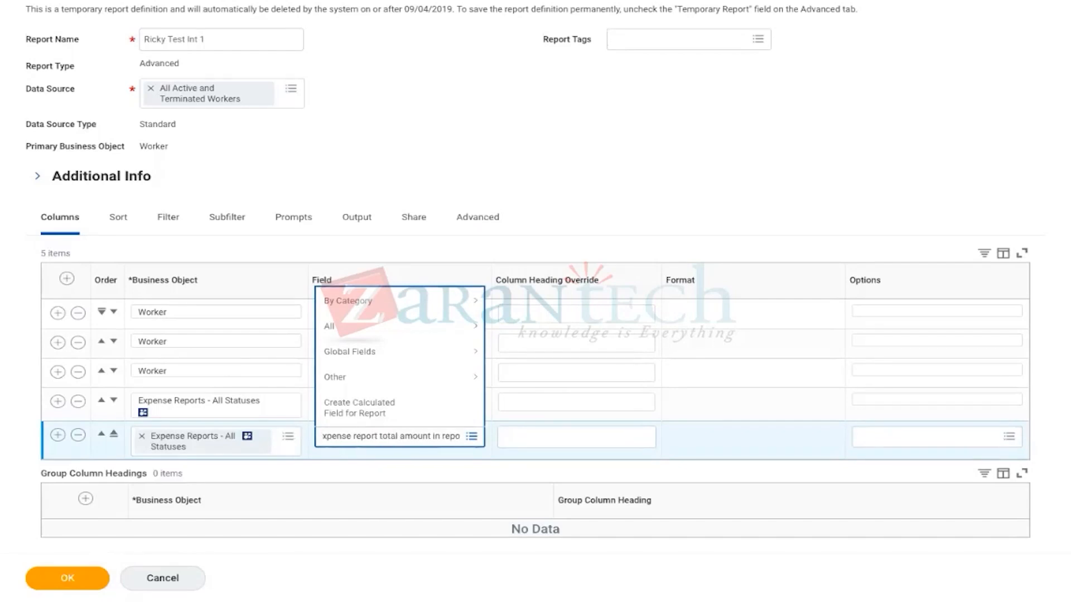
key(Return)
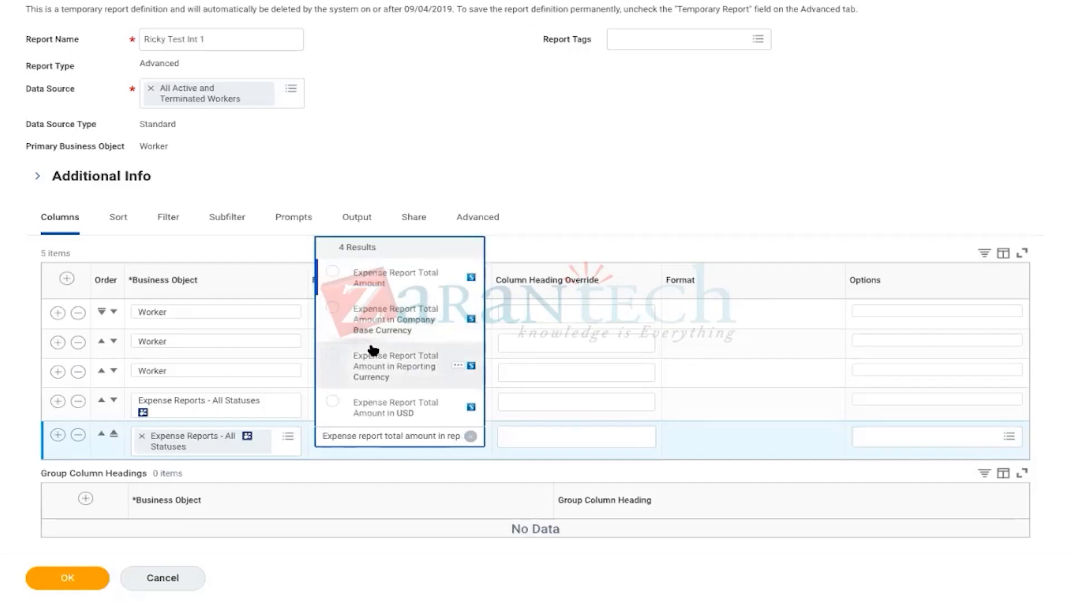
scroll(373, 350, down, 1)
click(333, 335)
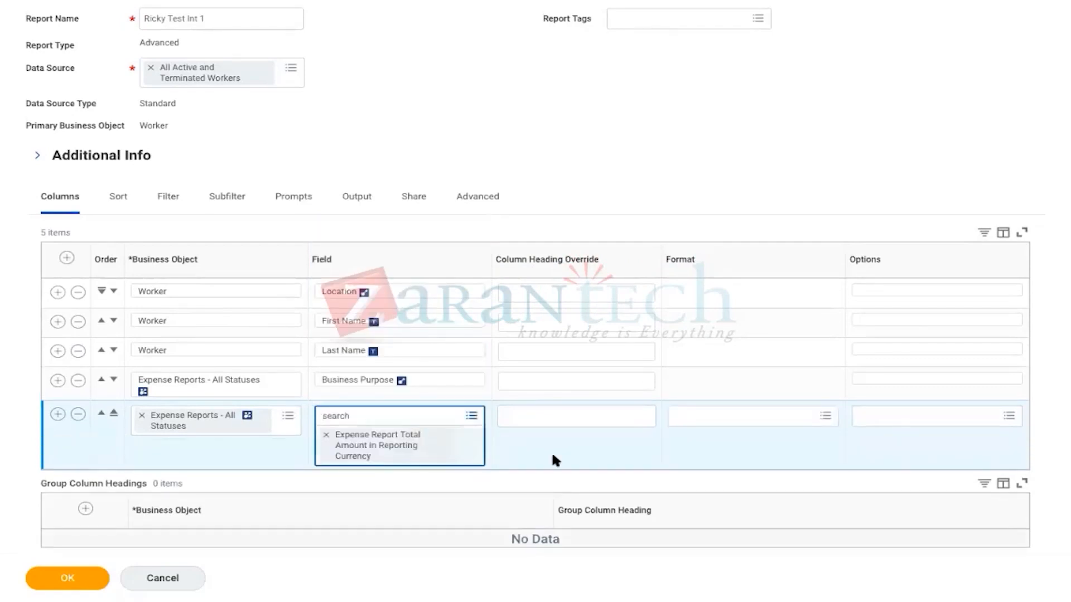
click(528, 444)
Step: Inspect the parameters of the Expense Report Total Amount in Reporting Currency field in its report field details
click(443, 417)
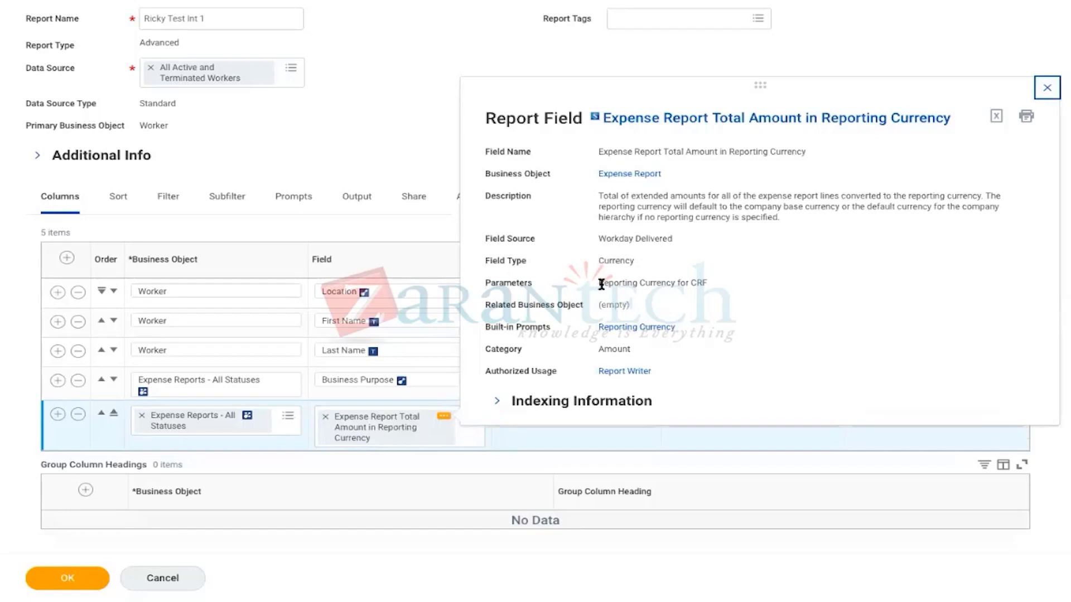
drag(601, 284, 693, 291)
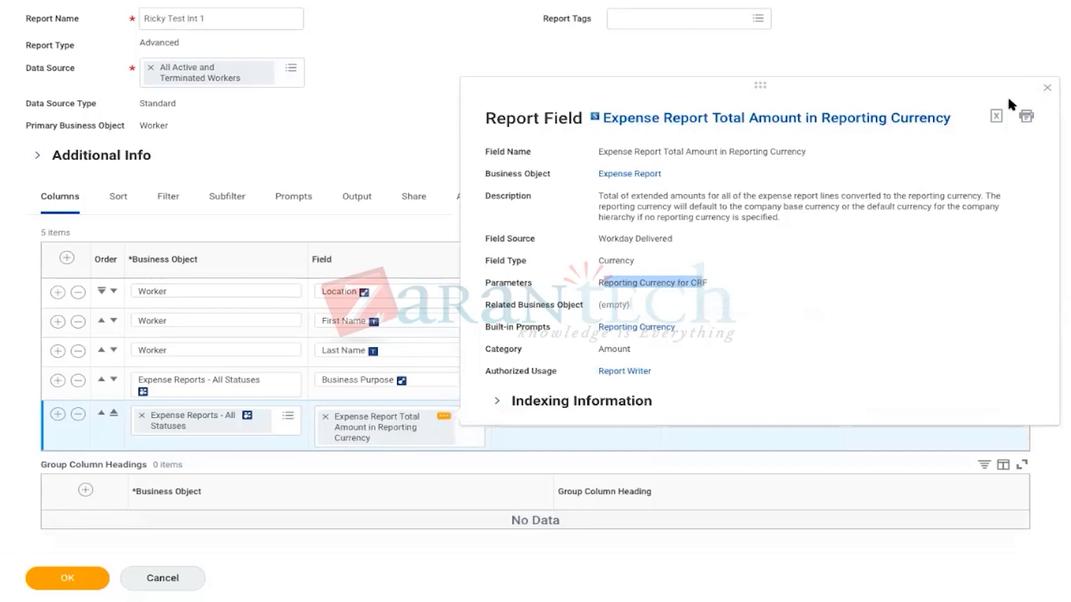
click(1047, 89)
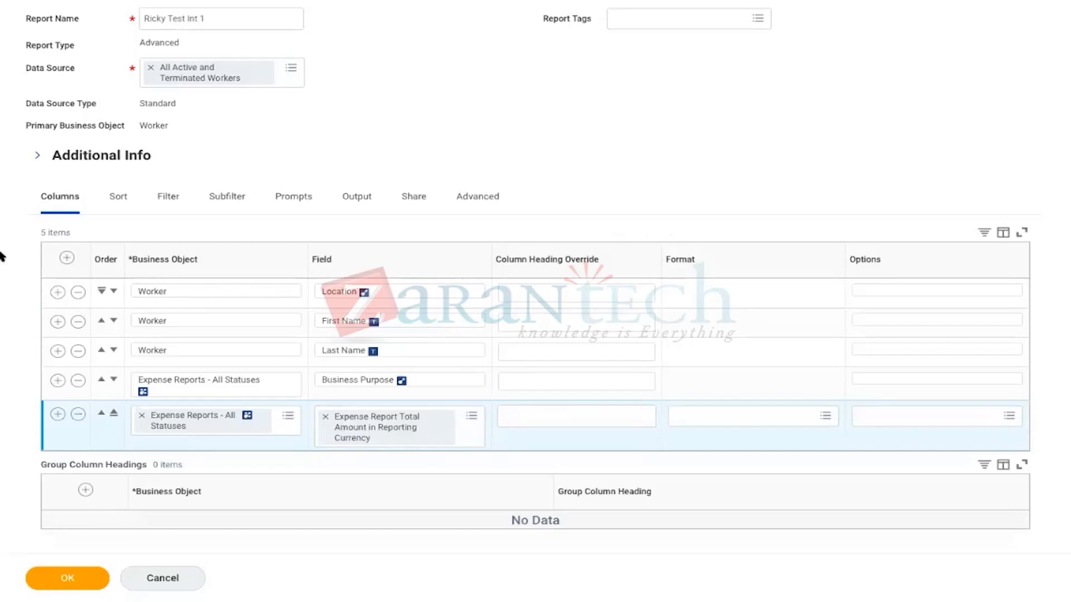
Step: Replace the subfilter condition's field with Expense Report Total Amount in Reporting Currency
click(228, 199)
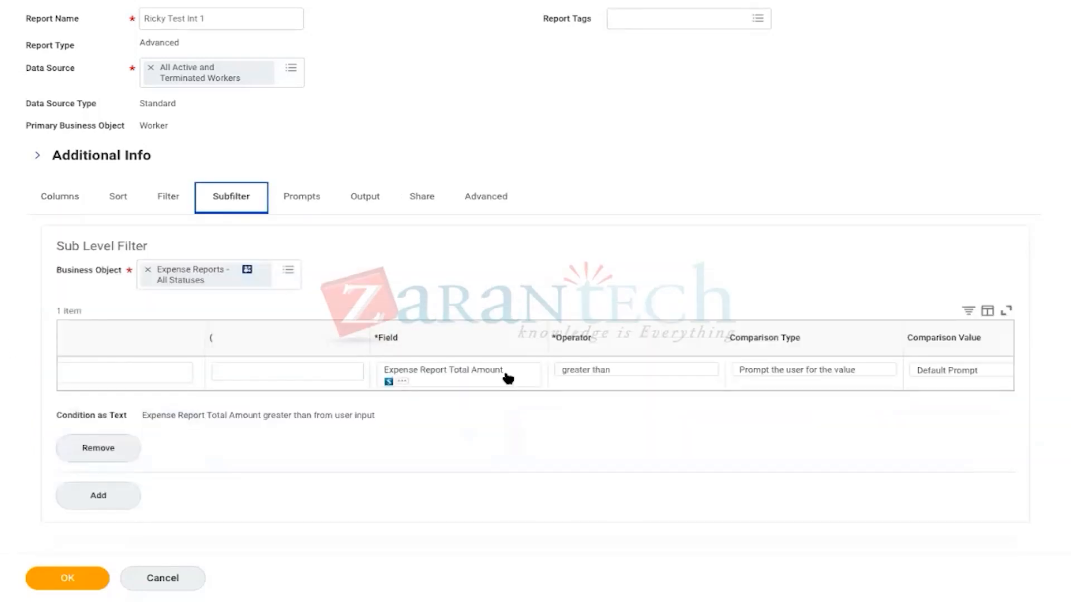
click(491, 376)
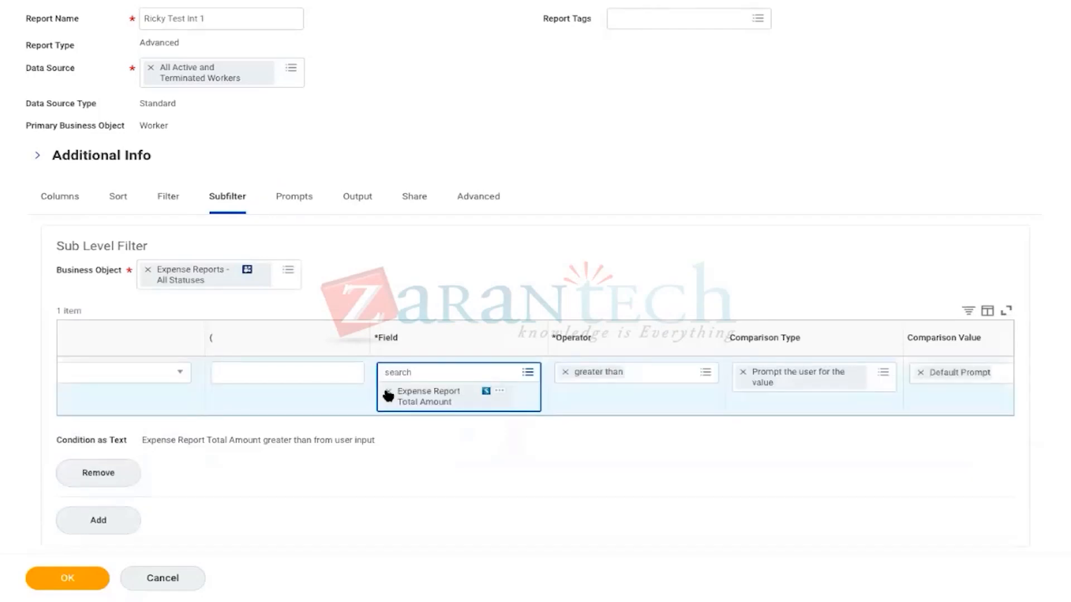
click(388, 391)
click(394, 369)
text(E)
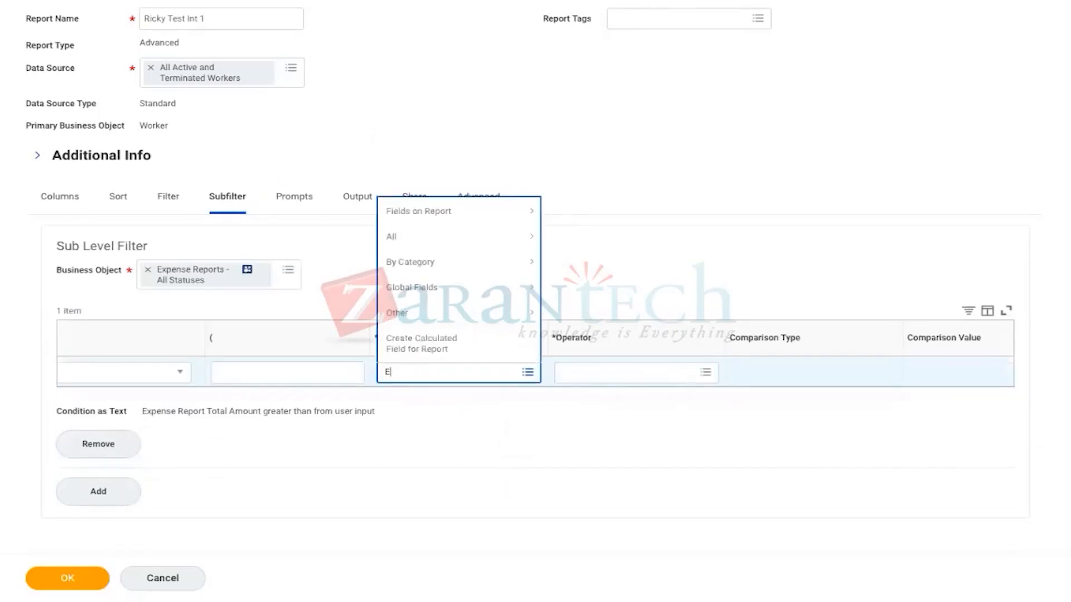
text(xpense report total amount in report)
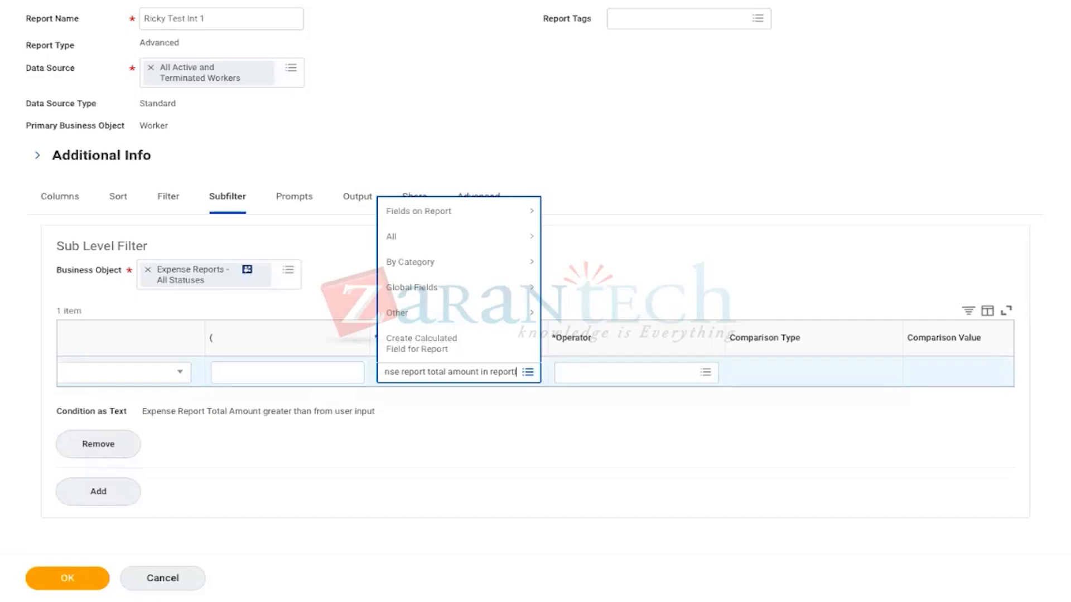
key(Return)
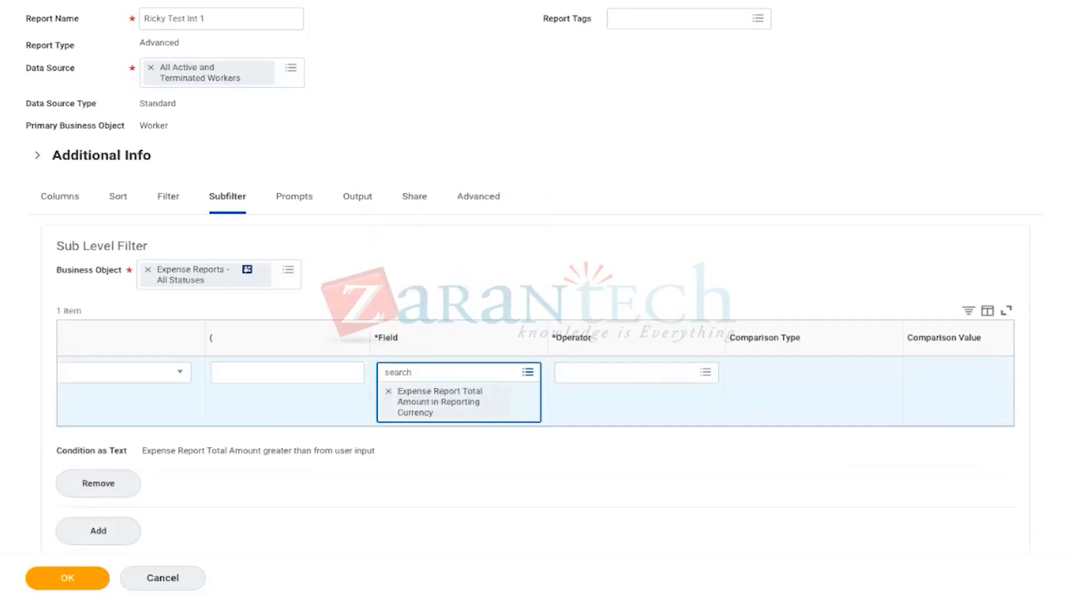
Step: Set the subfilter condition's operator to greater than and its comparison type to Prompt the user for the value
click(684, 373)
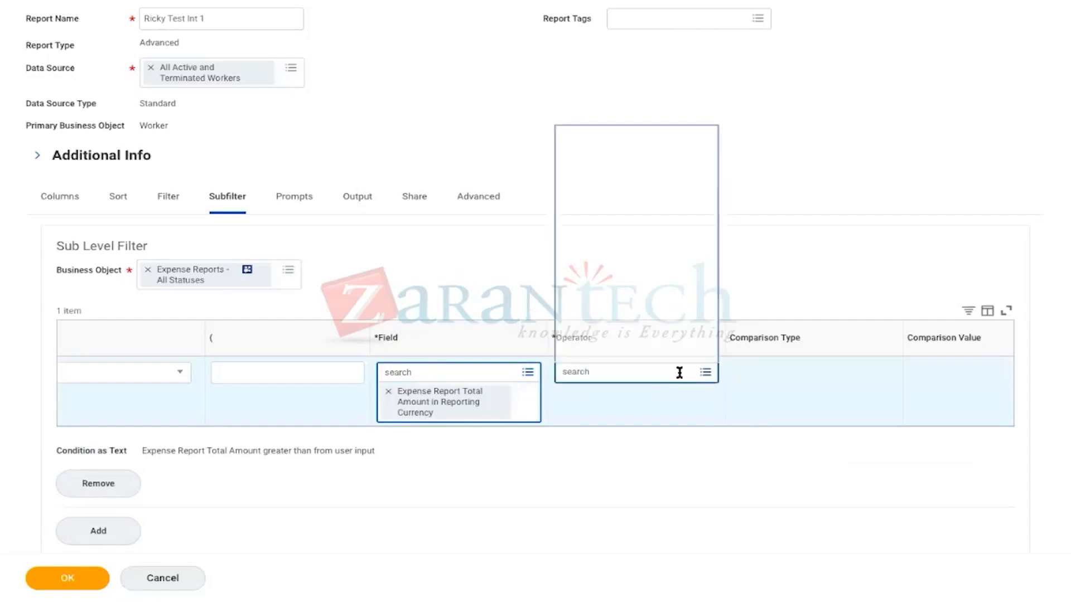
click(640, 323)
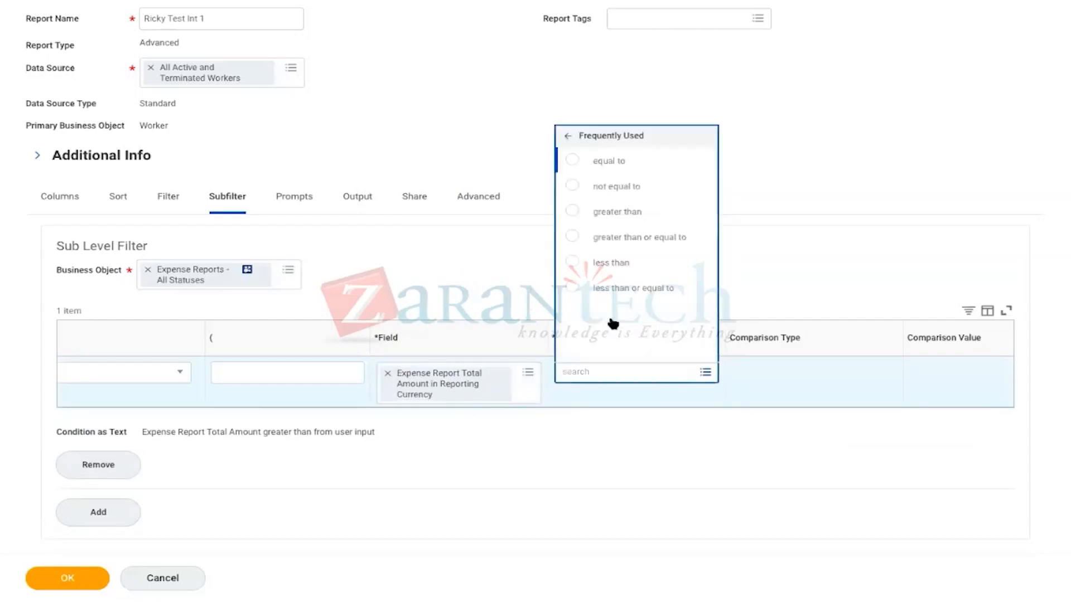
click(575, 215)
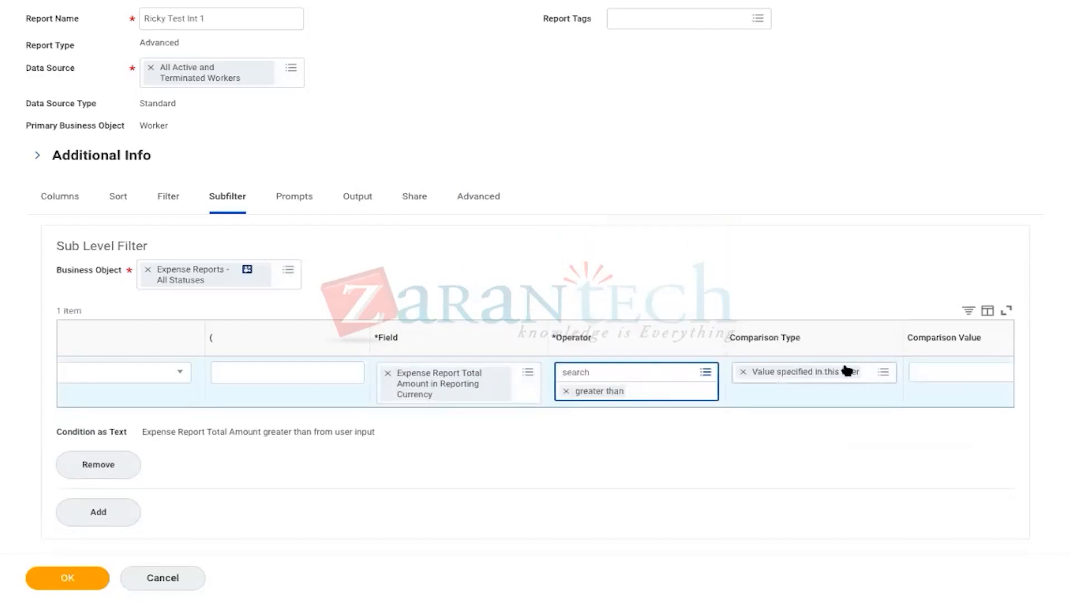
click(885, 377)
click(811, 326)
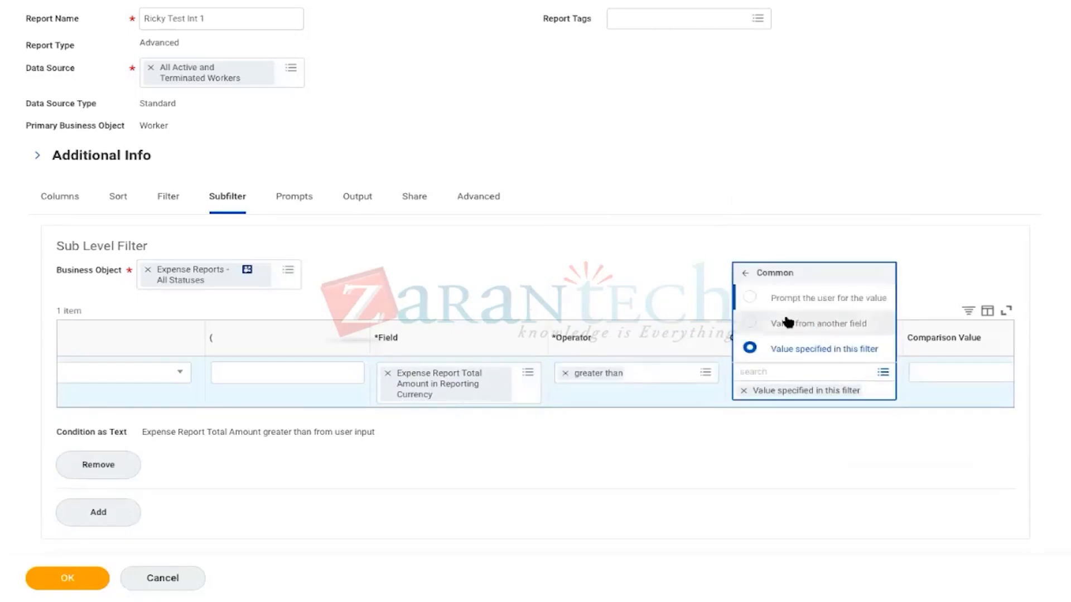
click(750, 298)
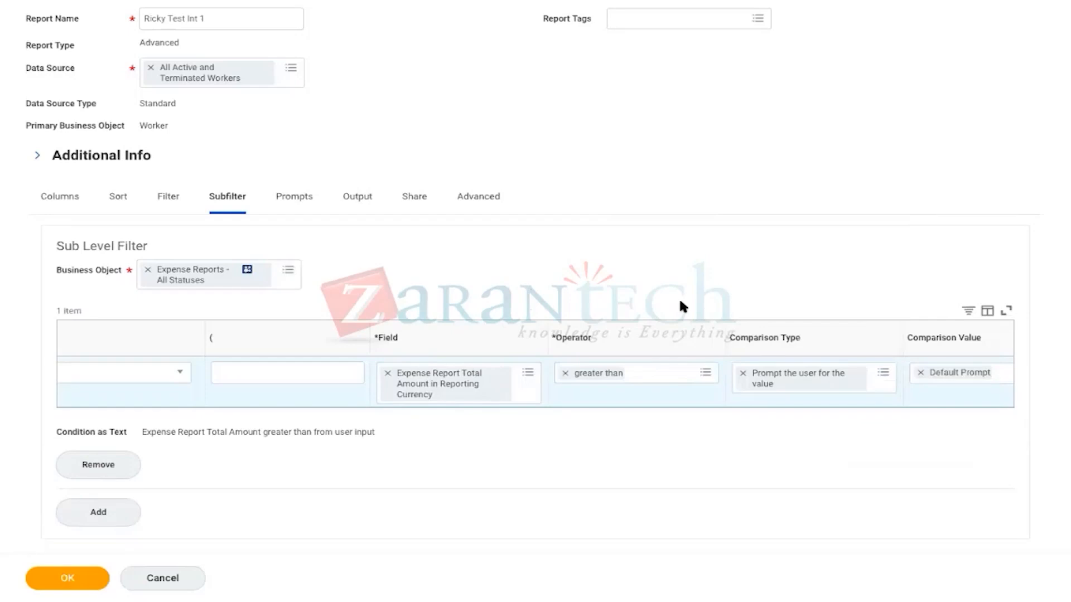
Step: Populate the undefined prompt defaults for the report and remove the old Expense Report Total Amount prompt row
click(298, 195)
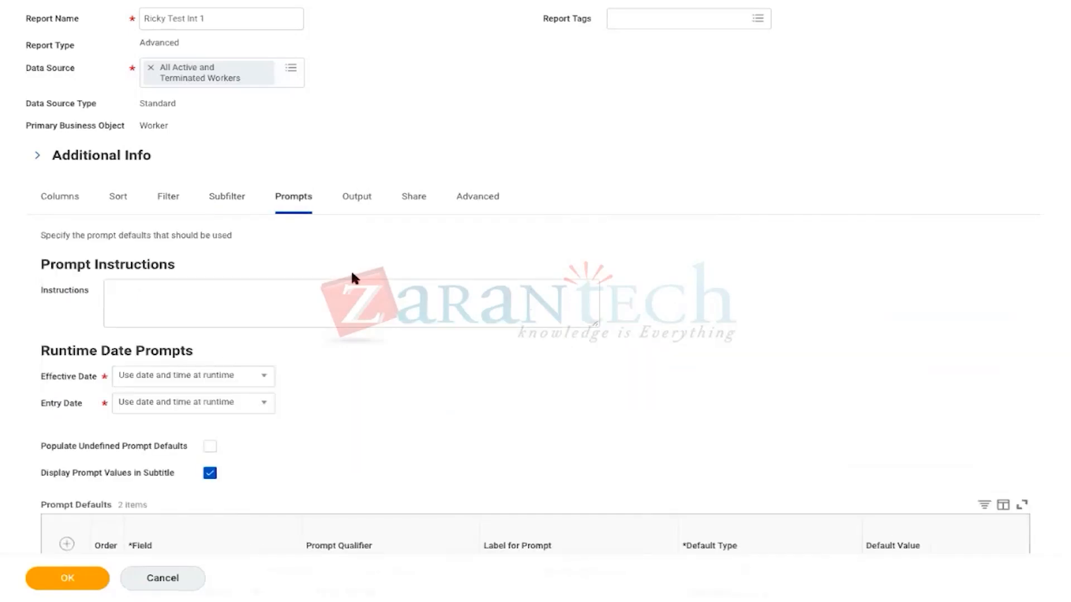
scroll(379, 385, down, 3)
click(211, 296)
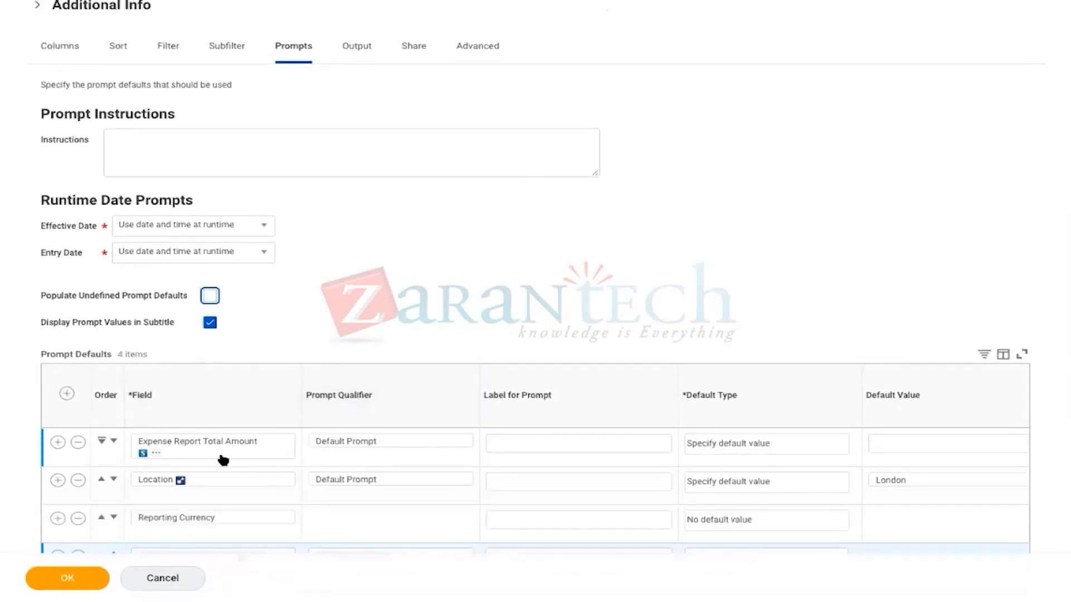
scroll(223, 460, down, 2)
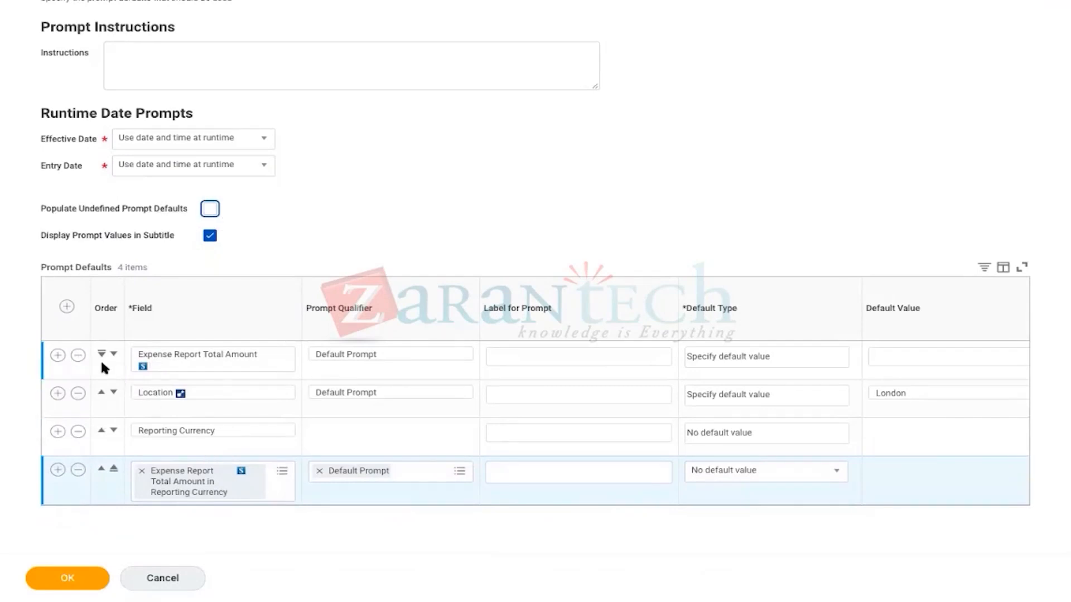
click(78, 356)
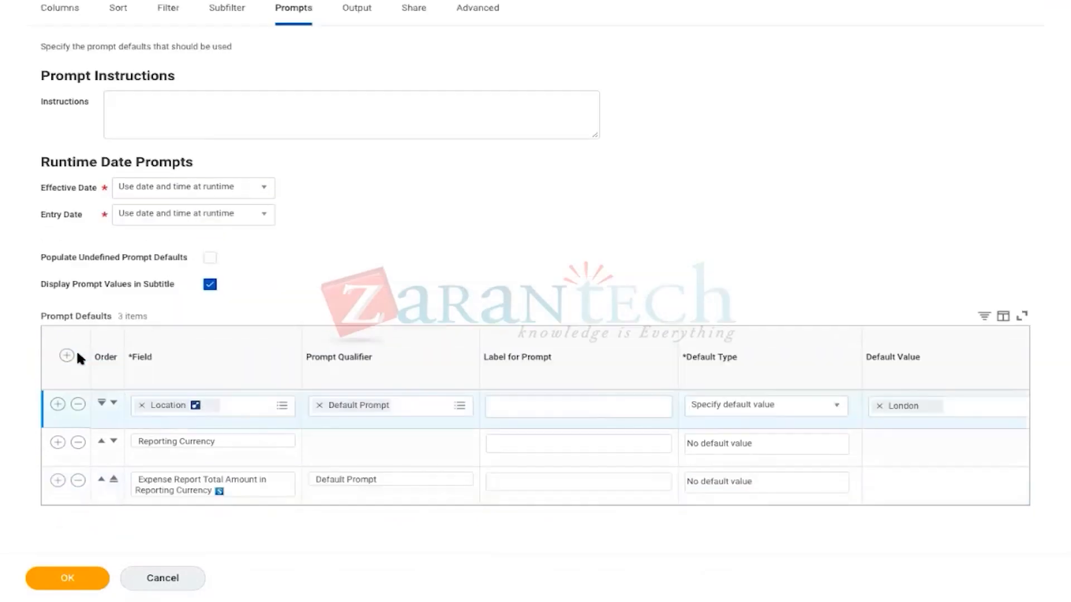
click(210, 257)
click(211, 257)
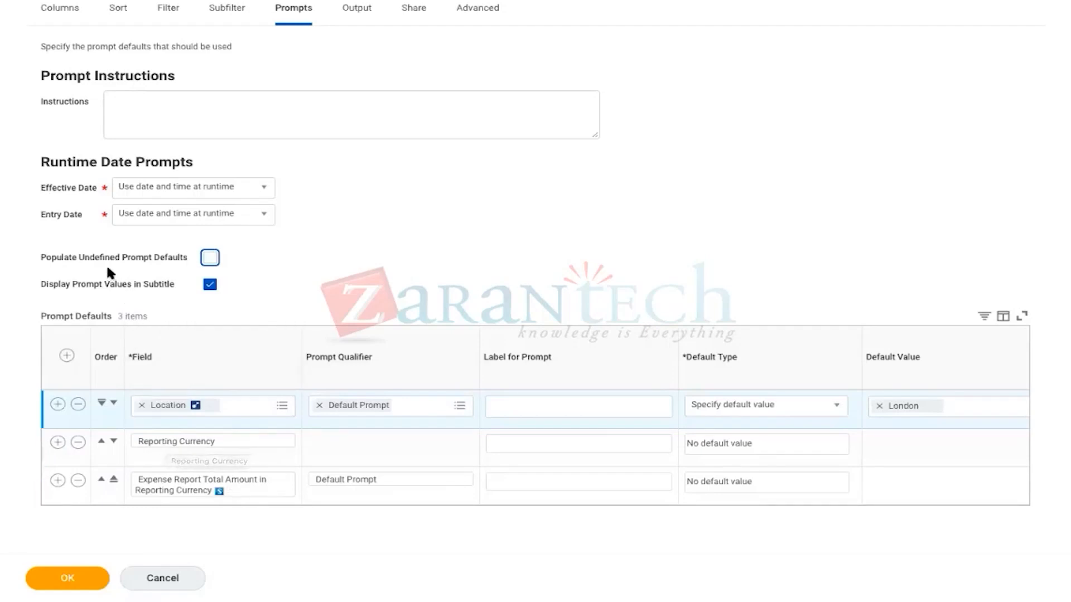
Step: Inspect the built-in prompts of the Expense Report Total Amount in Reporting Currency column field in its report field details
scroll(107, 273, up, 2)
click(59, 100)
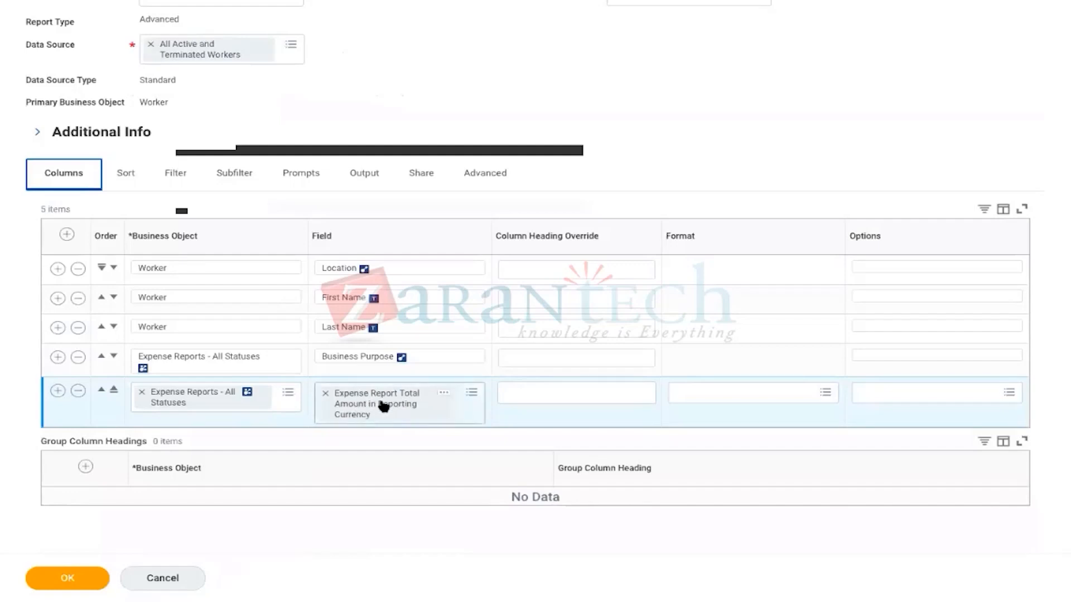
click(443, 393)
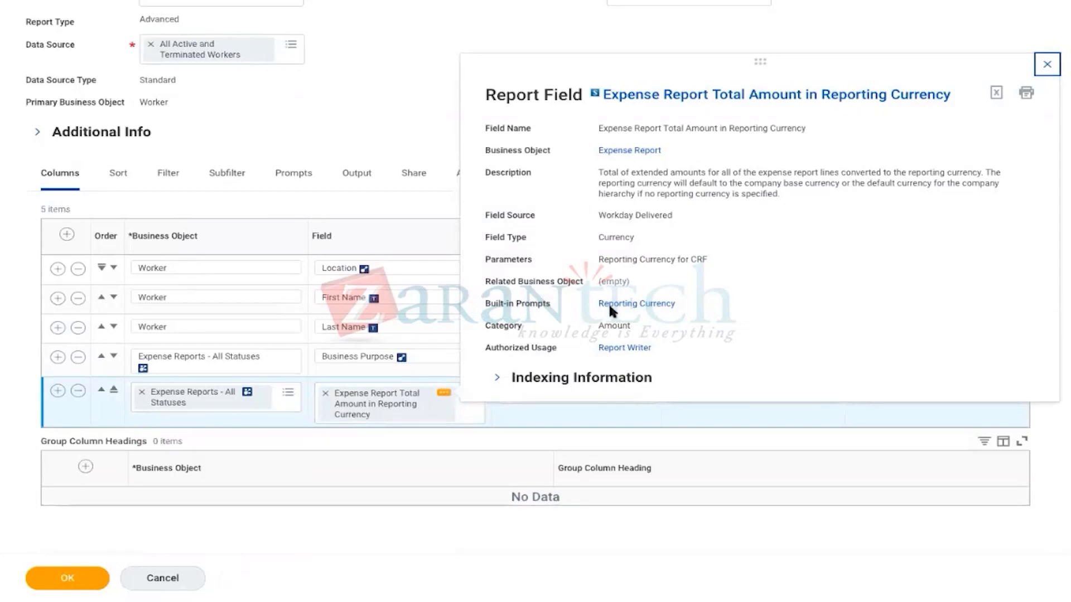
drag(485, 304, 591, 310)
click(790, 285)
click(1047, 65)
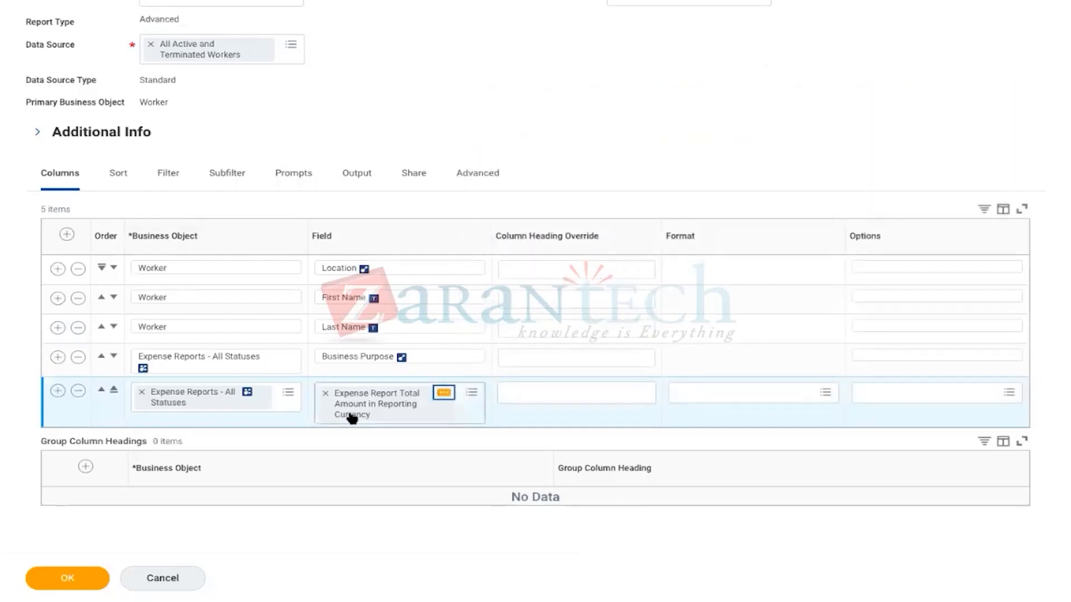
Step: Clear London from the Location prompt, set its default type to No default value, and save the report definition
click(283, 178)
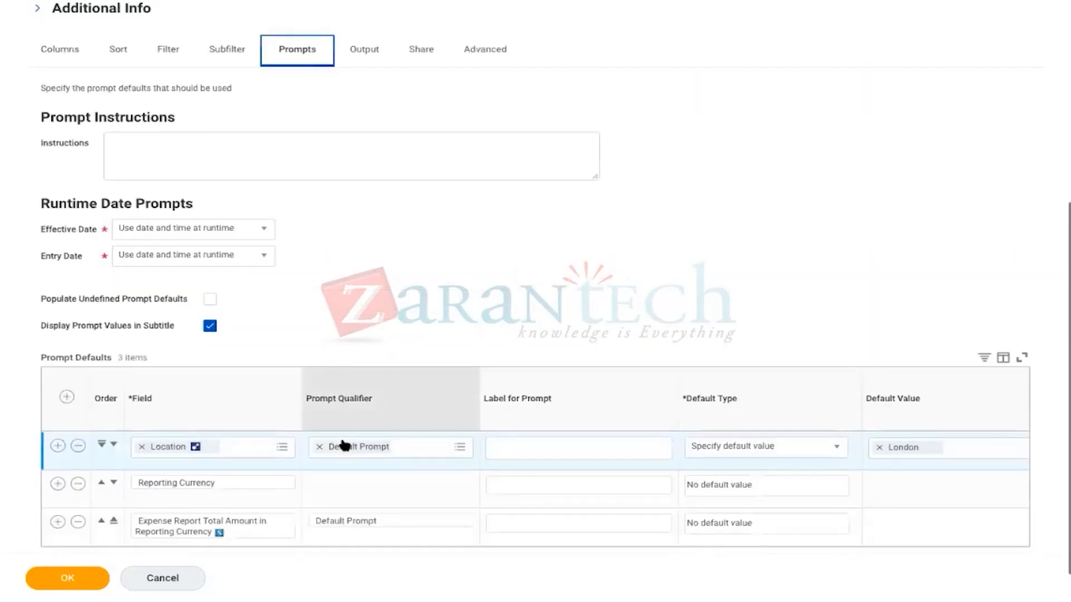
scroll(251, 445, down, 1)
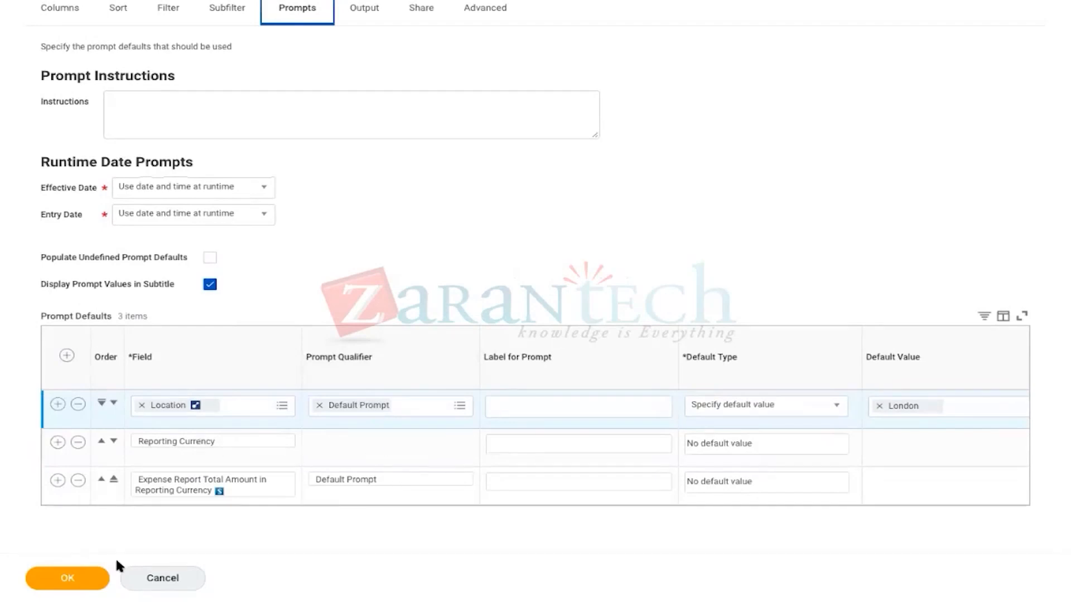
click(879, 407)
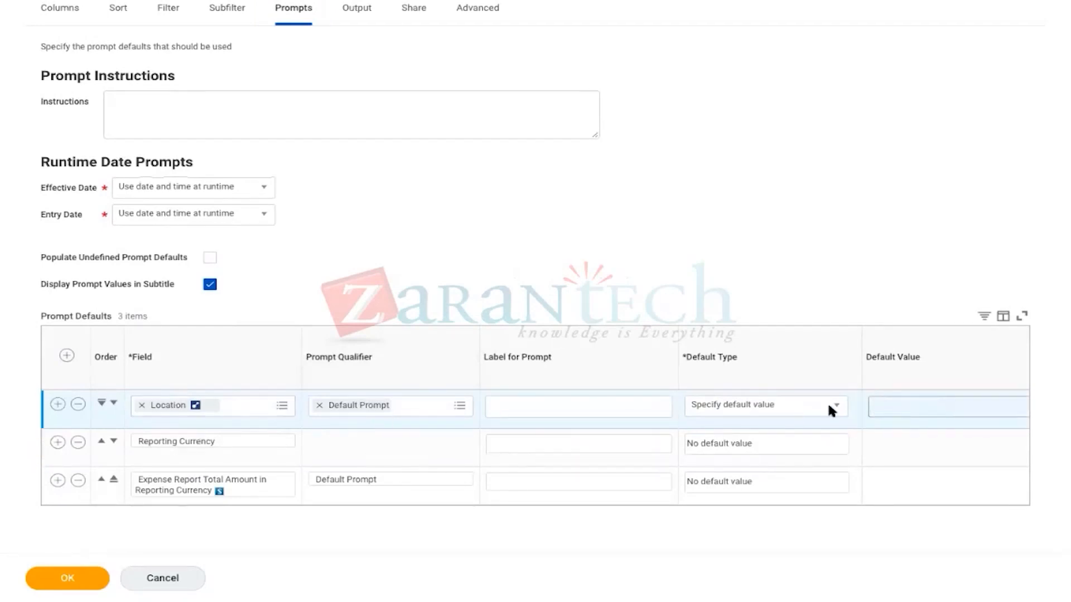
click(67, 582)
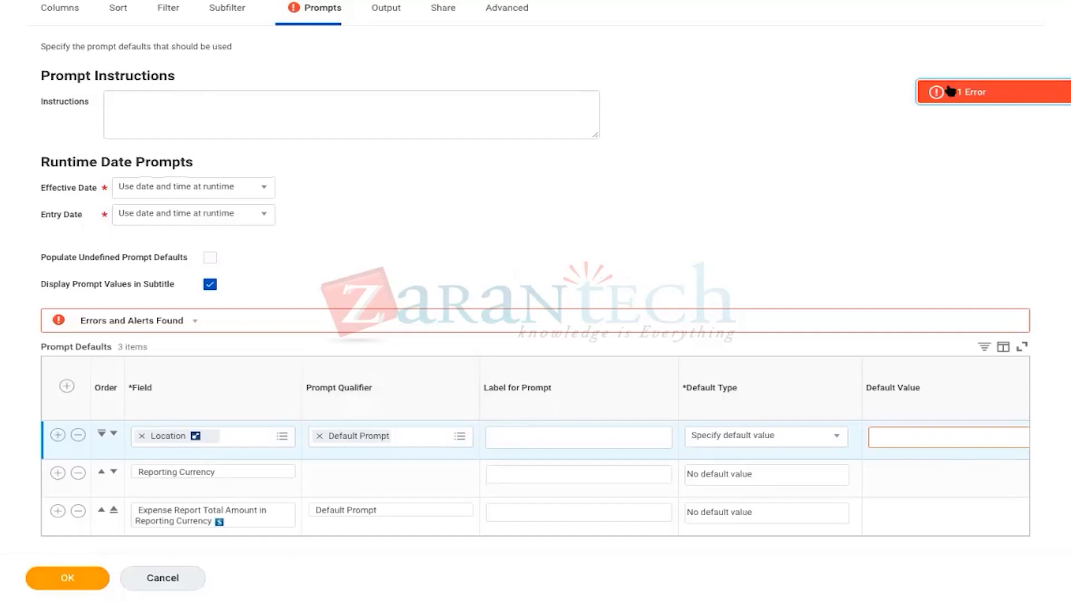
click(967, 92)
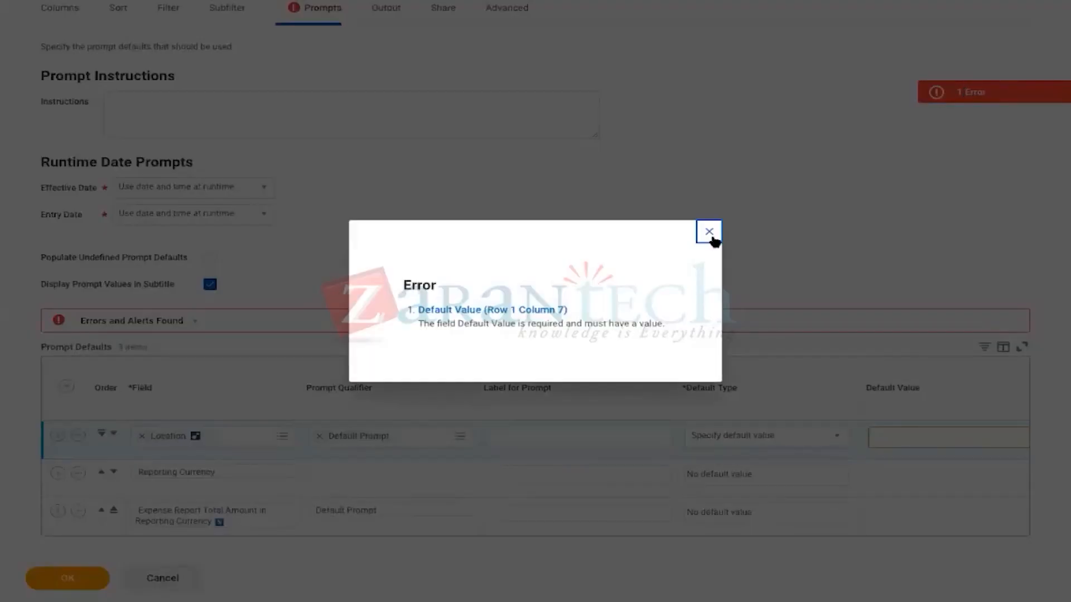
click(700, 235)
click(838, 443)
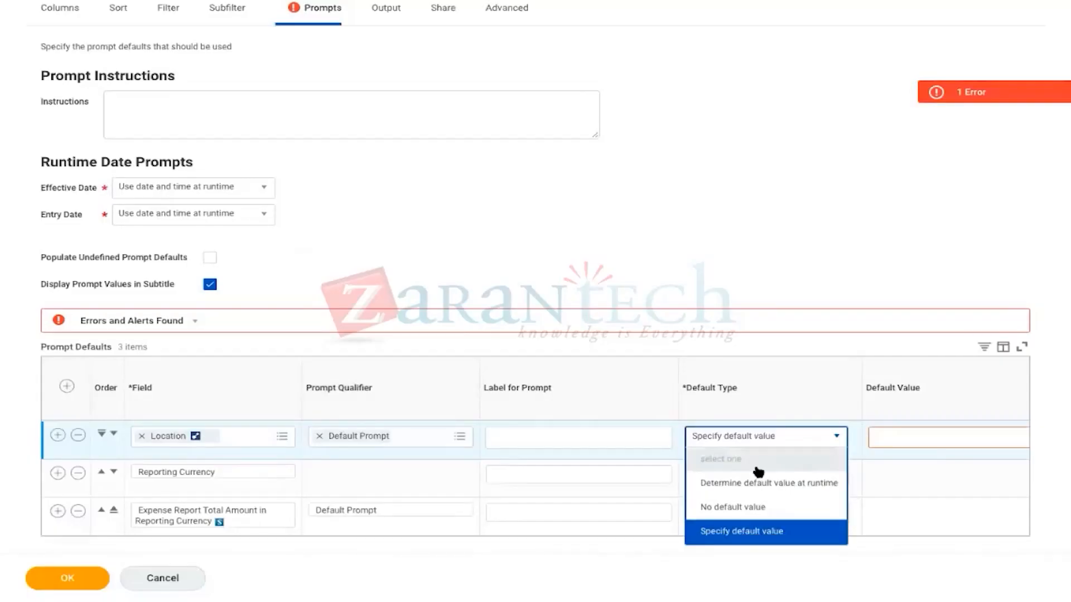
click(735, 507)
click(53, 578)
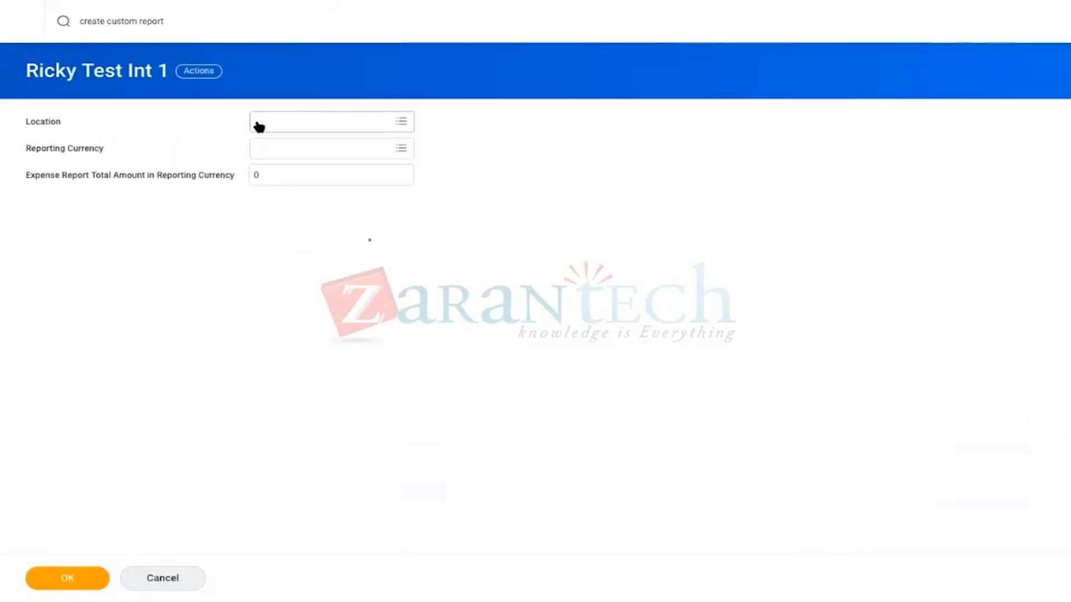
Step: Run the report for location Boston with reporting currency USD and an expense report total amount of 1000
click(268, 149)
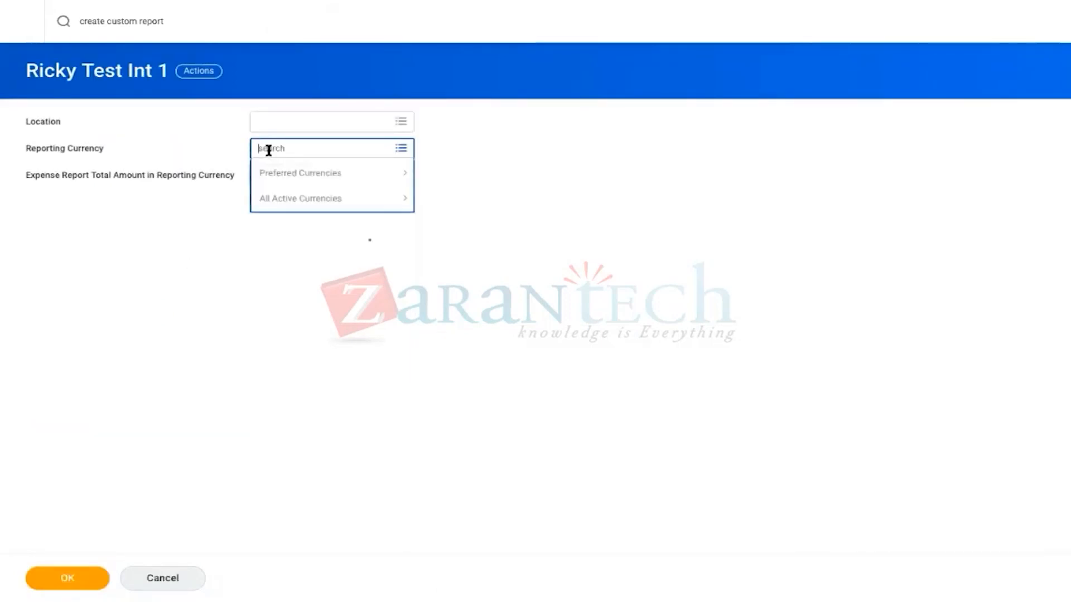
click(286, 115)
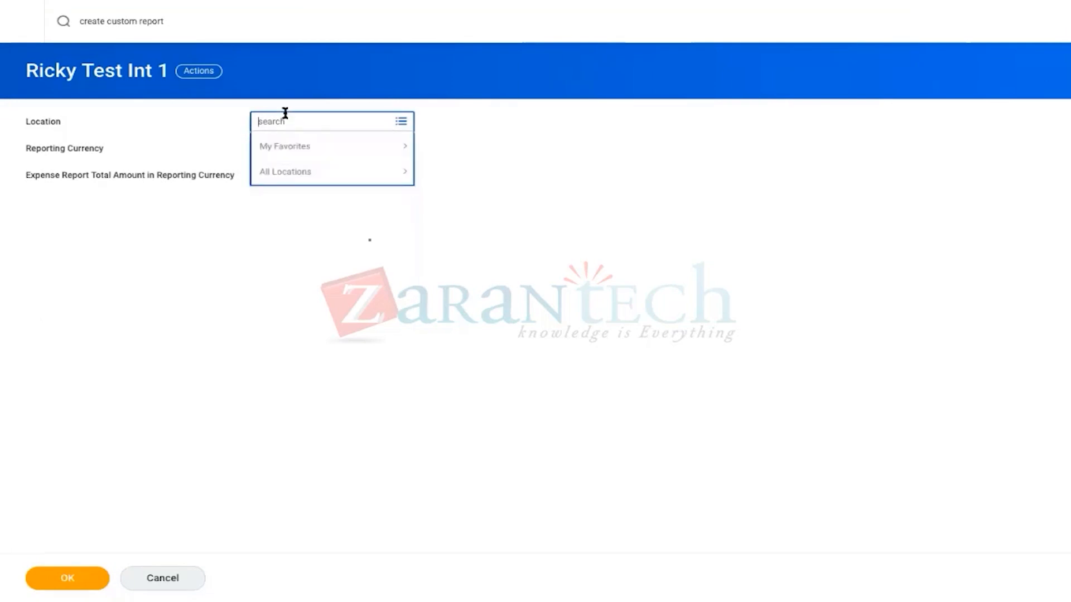
text(Boston)
key(Return)
click(475, 189)
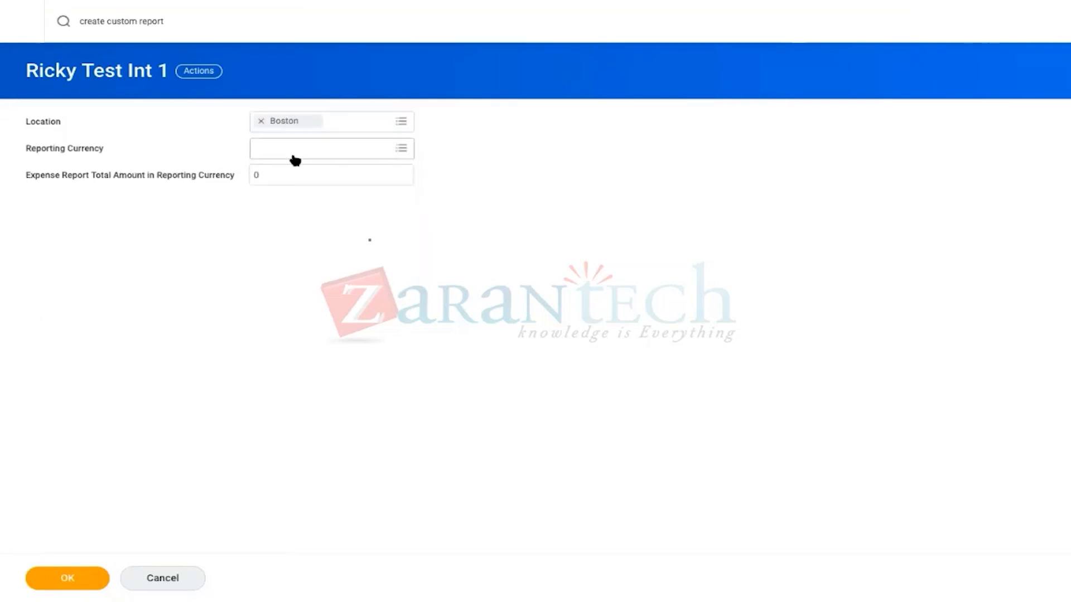
click(291, 155)
text(USD)
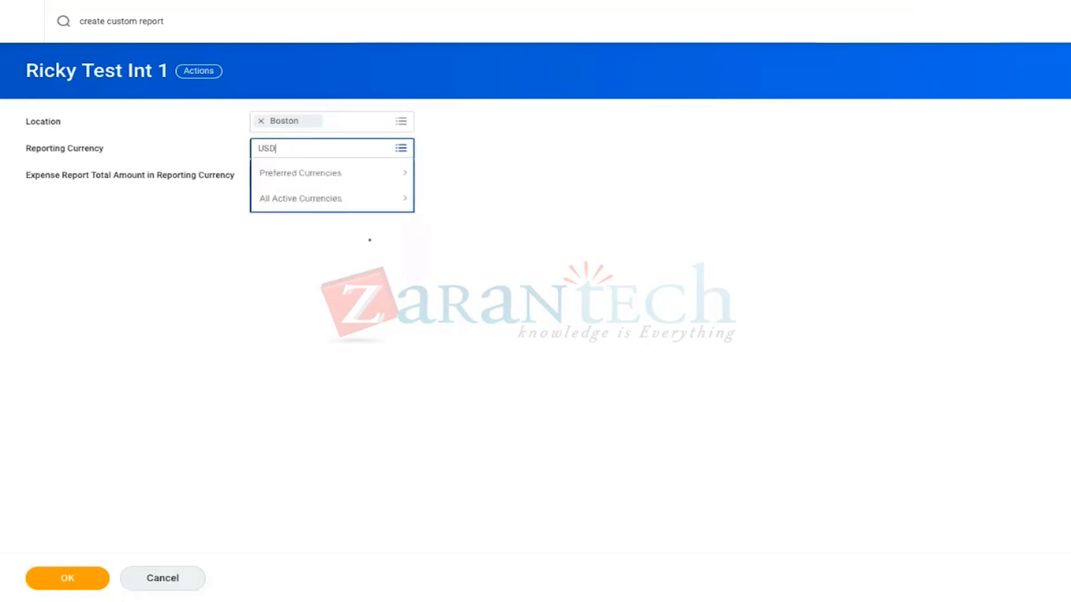
key(Return)
click(313, 193)
key(BackSpace)
text(1000)
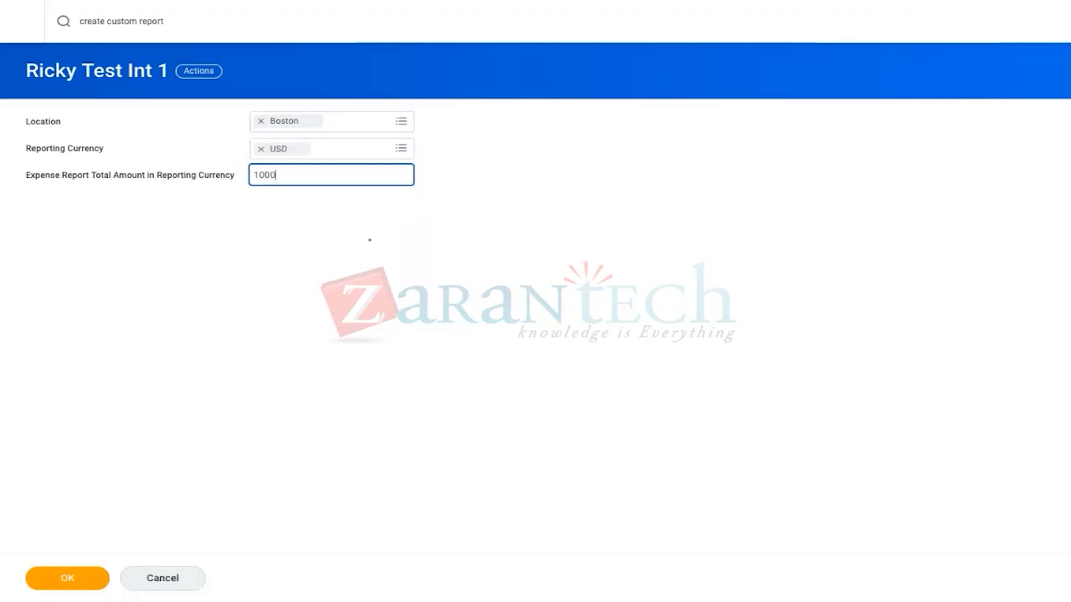
click(59, 578)
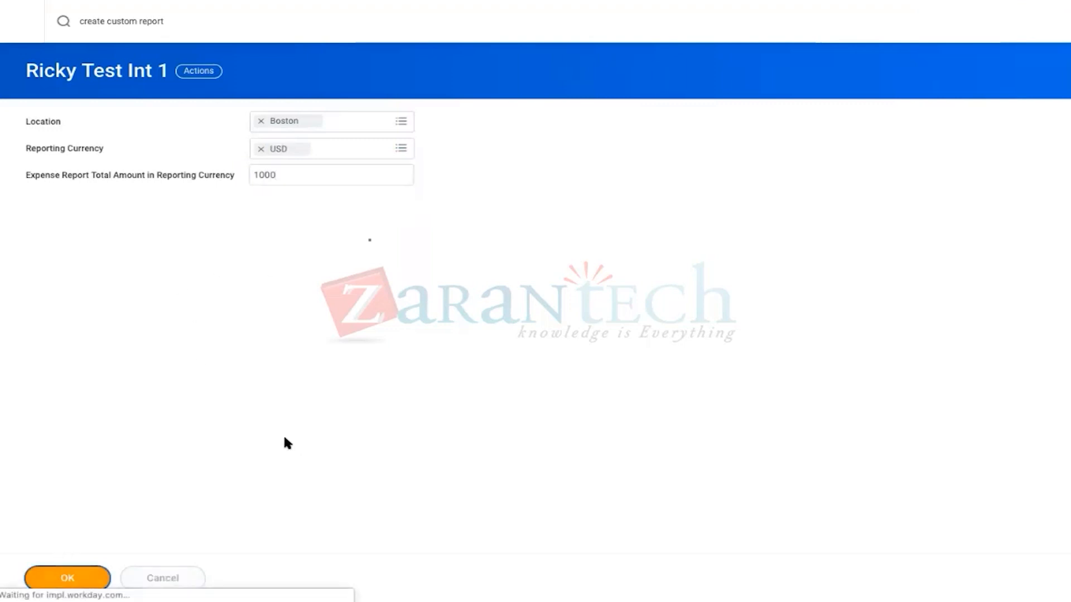
Step: Examine the Boston worker rows in the report output, especially the business purpose and reporting currency amount columns
scroll(341, 356, down, 1)
scroll(341, 355, up, 1)
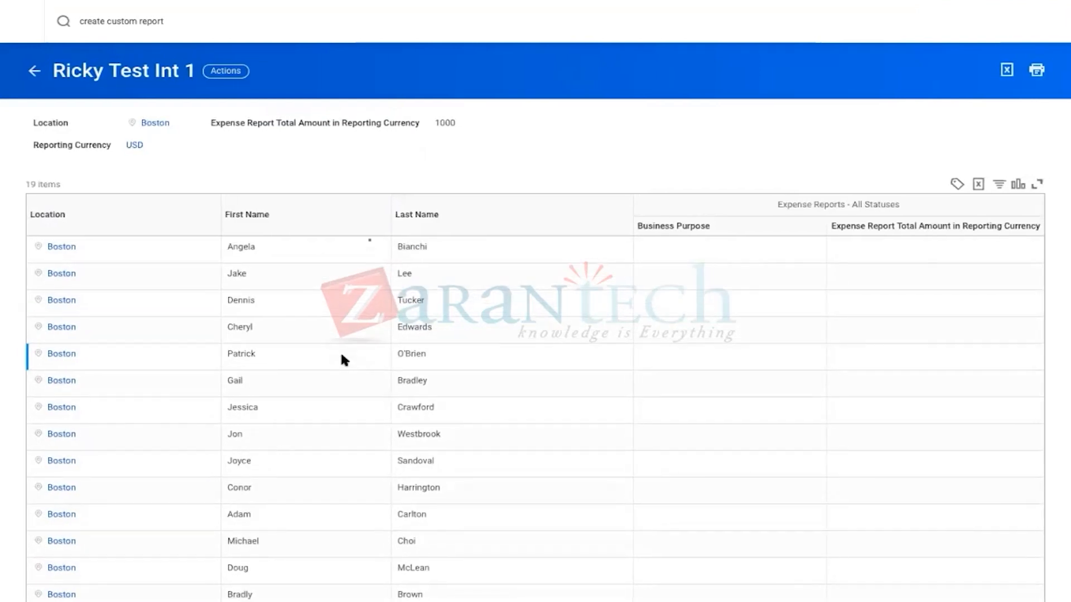
scroll(341, 355, down, 3)
scroll(341, 355, down, 3)
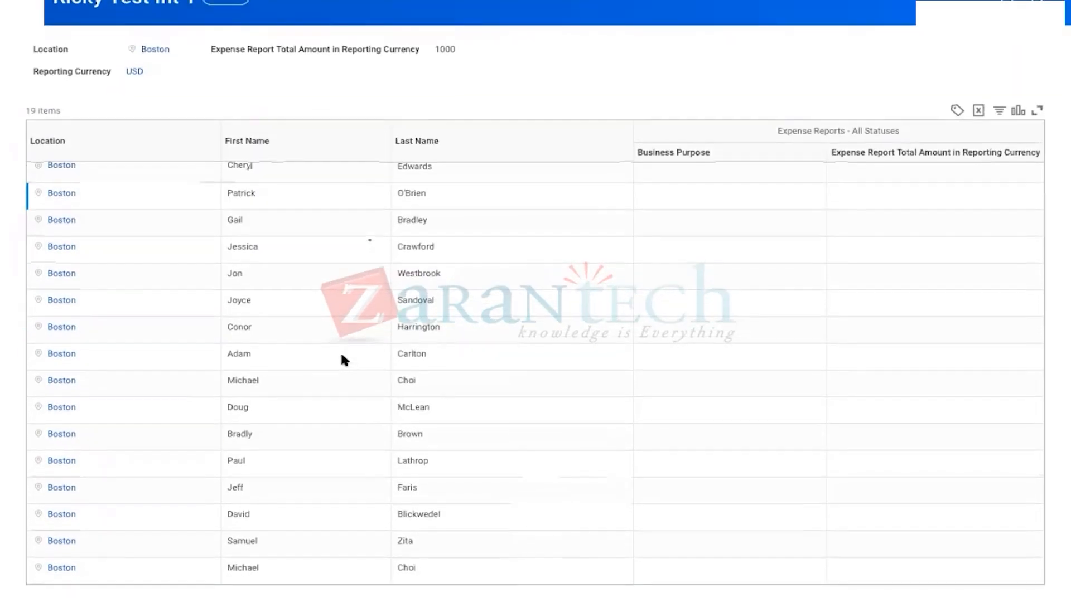
scroll(341, 355, up, 5)
scroll(460, 376, down, 3)
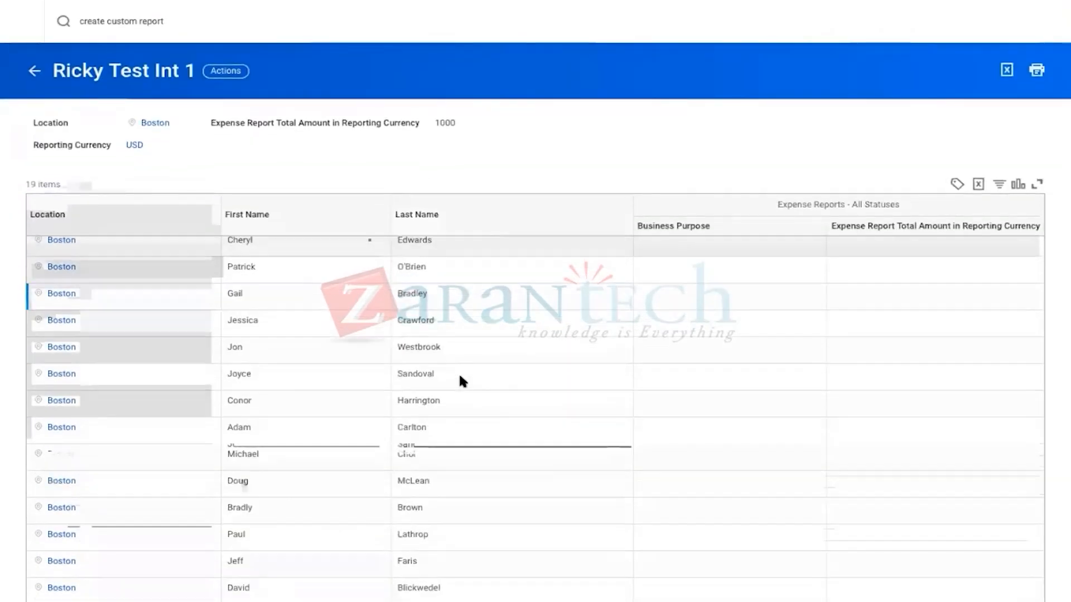
scroll(460, 377, down, 2)
scroll(460, 376, up, 3)
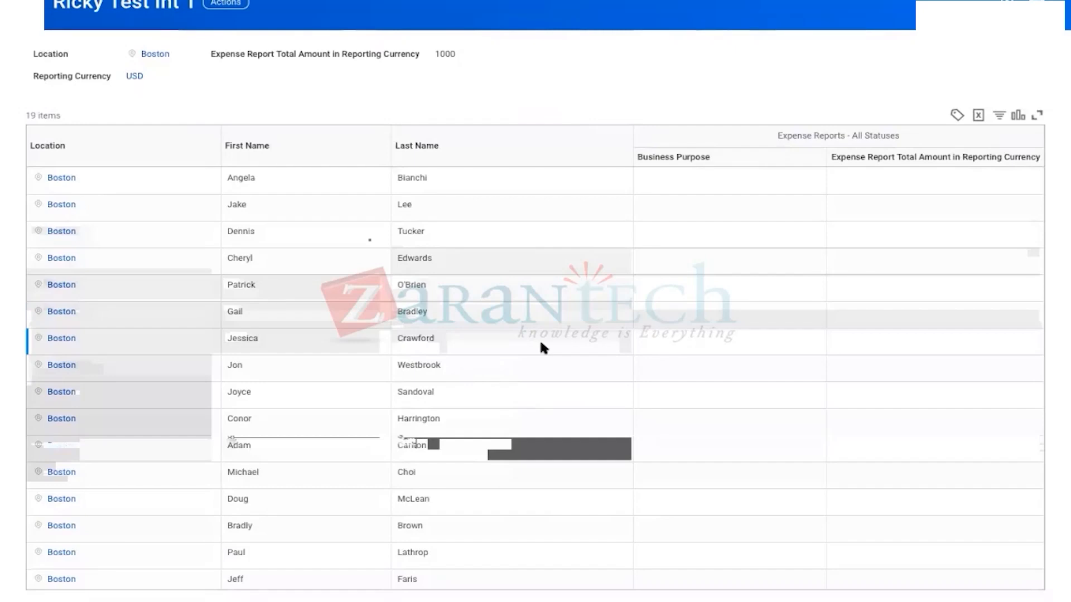
Step: Return from the Boston report output to the report's prompt entry page
scroll(540, 339, up, 1)
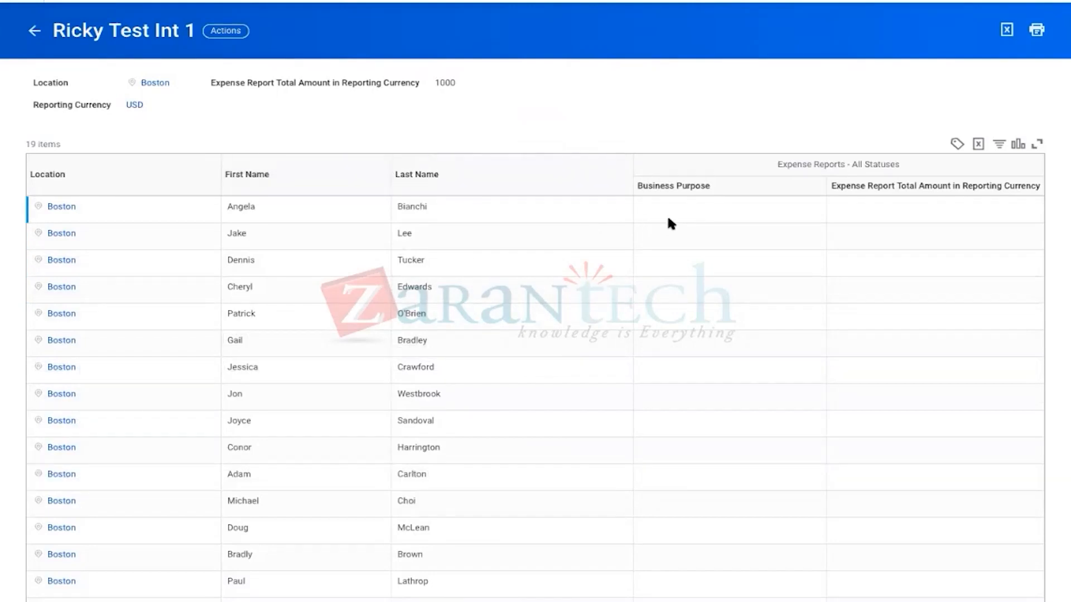
scroll(577, 206, up, 1)
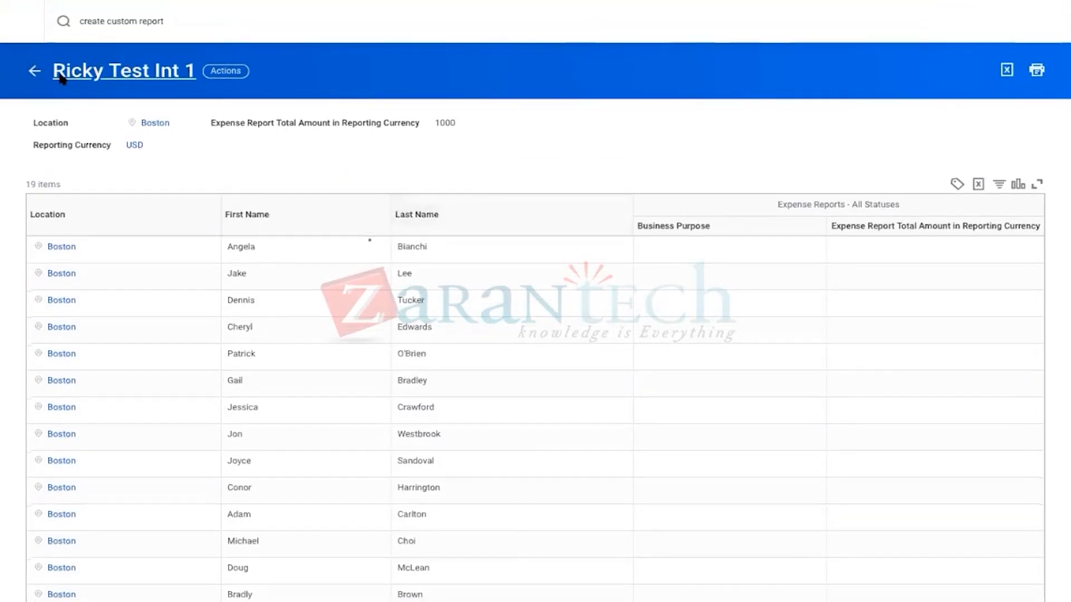
click(33, 73)
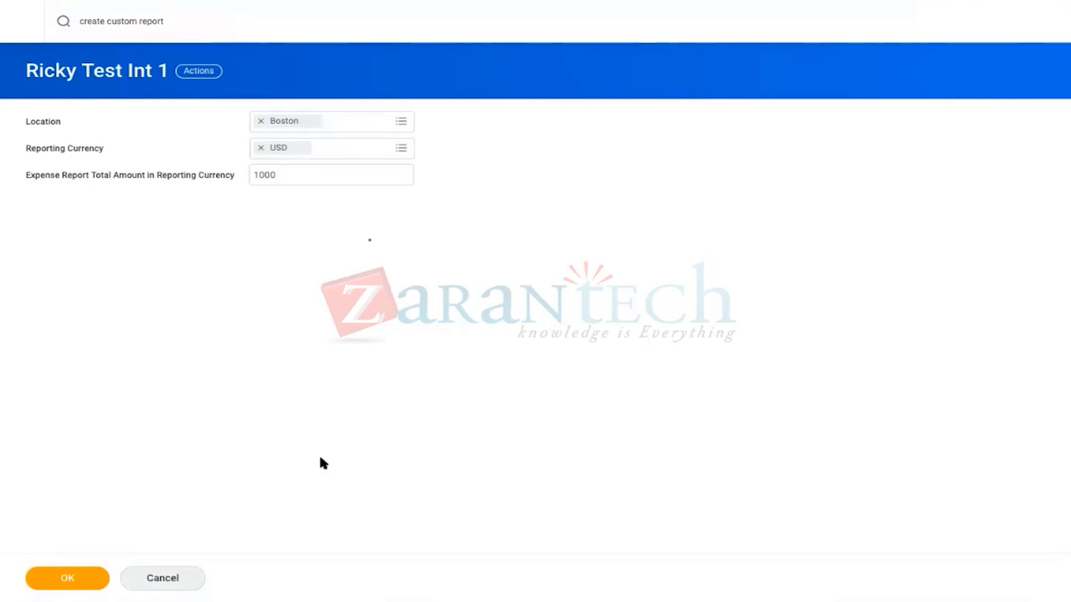
click(171, 23)
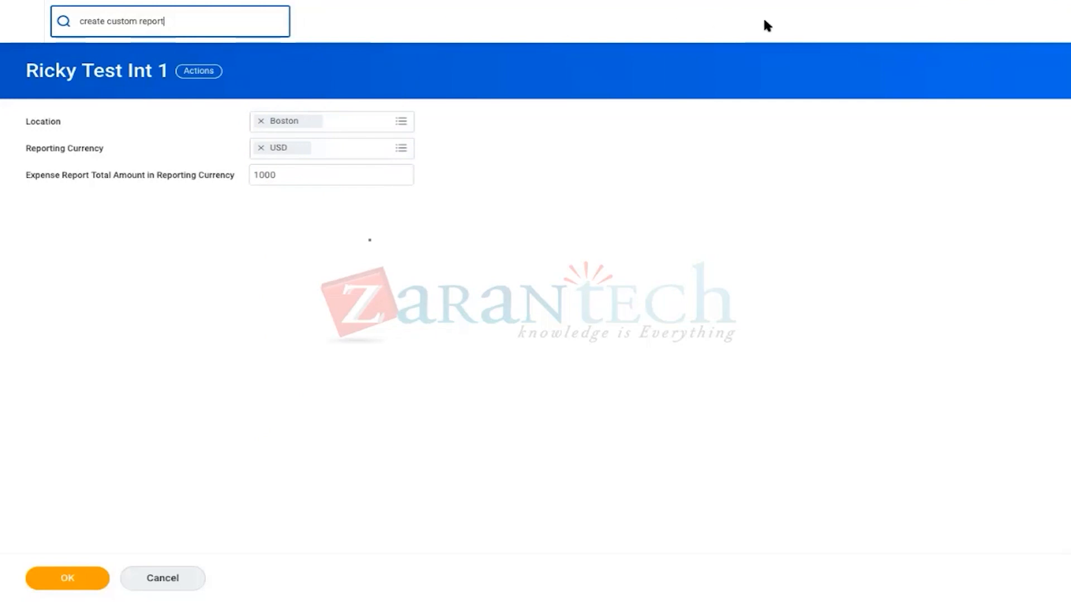
key(Return)
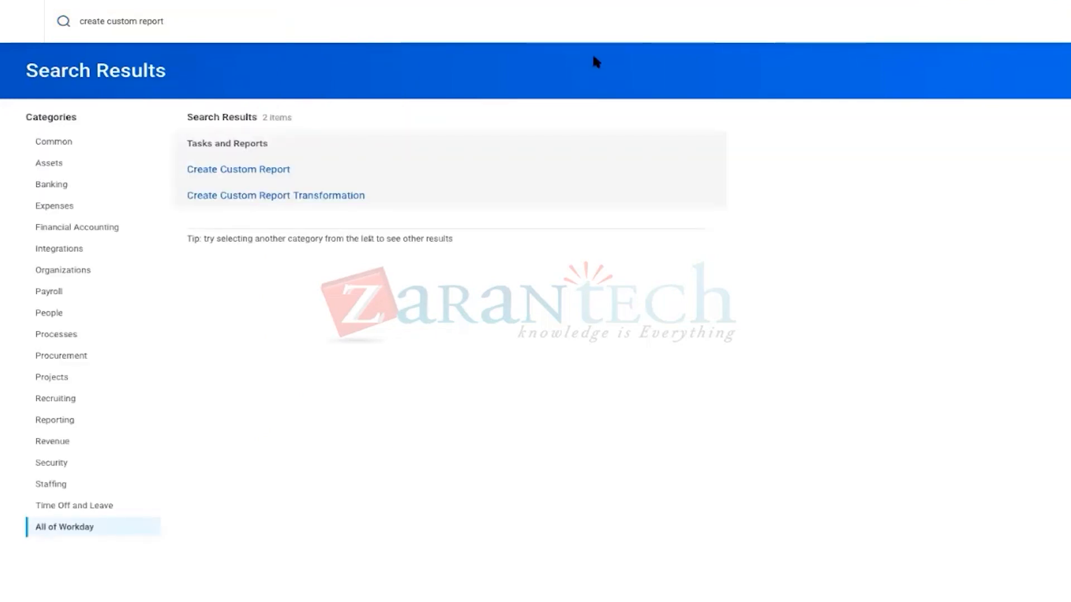
click(213, 170)
click(149, 121)
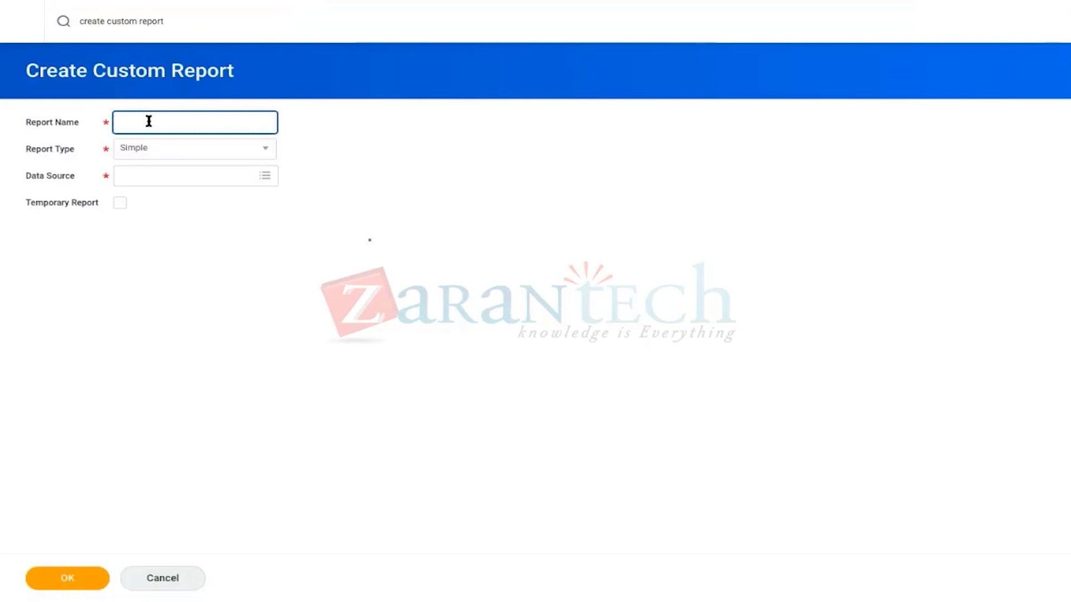
text(Unpaid Suppler er Invoices)
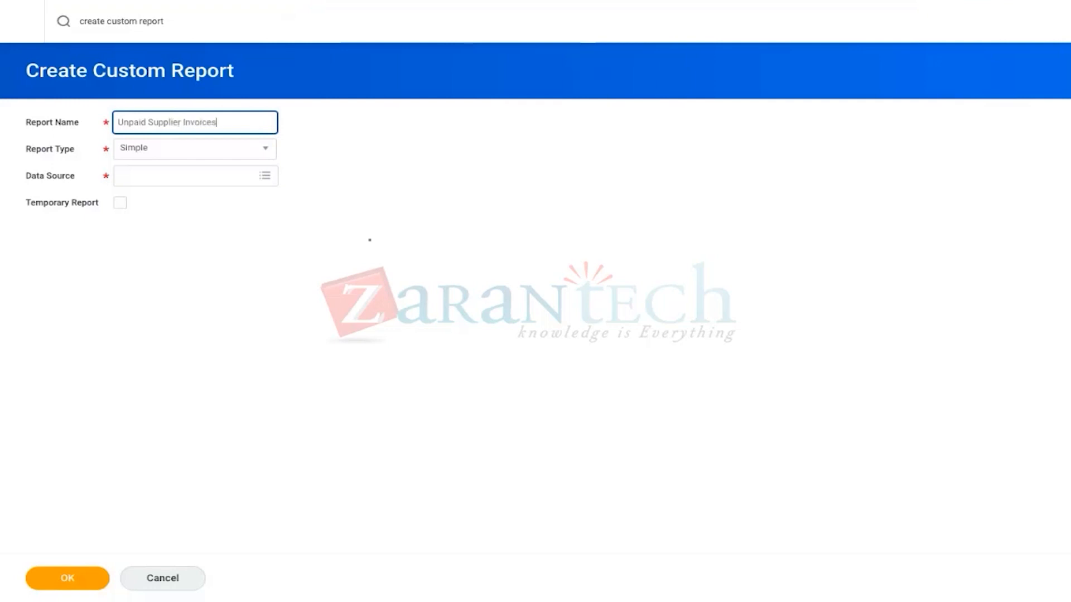
click(176, 155)
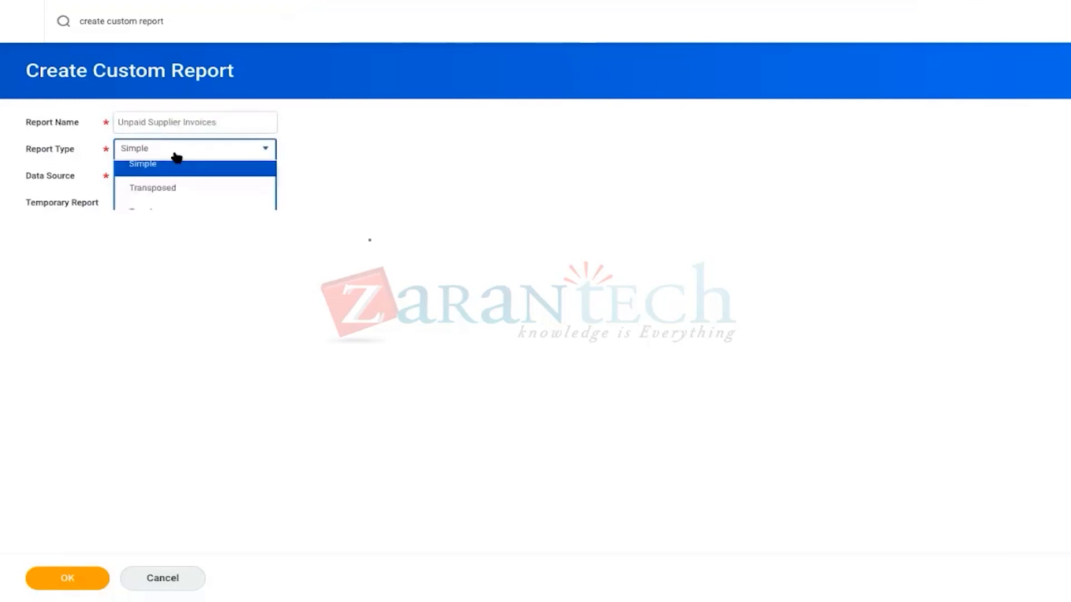
click(148, 195)
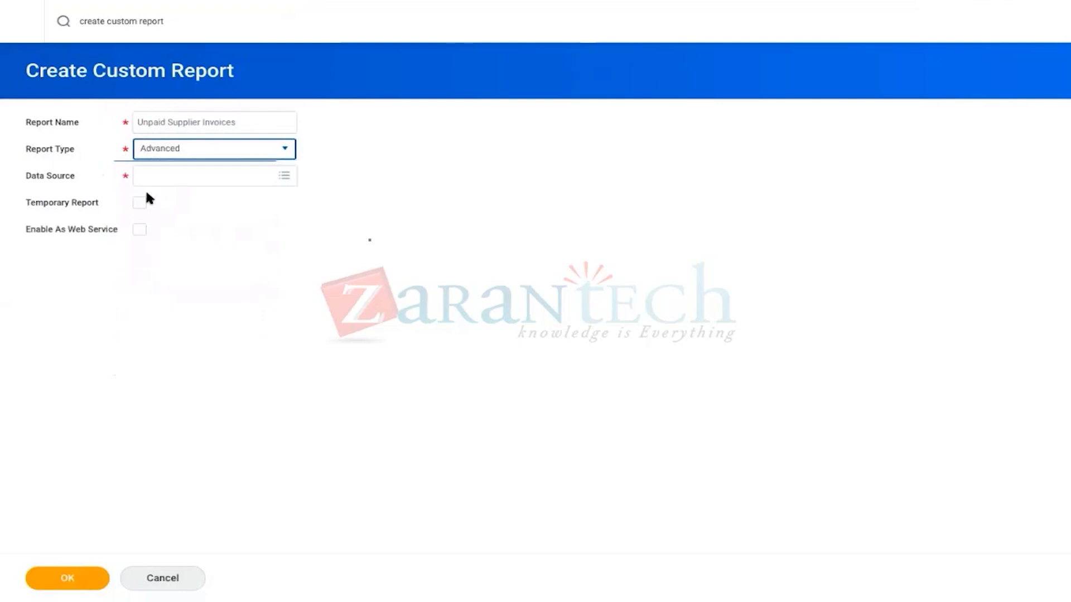
Step: Open the Start Proxy task, discarding the unsaved report, and start a proxy session with the other worker's user name
click(173, 20)
drag(169, 21, 54, 22)
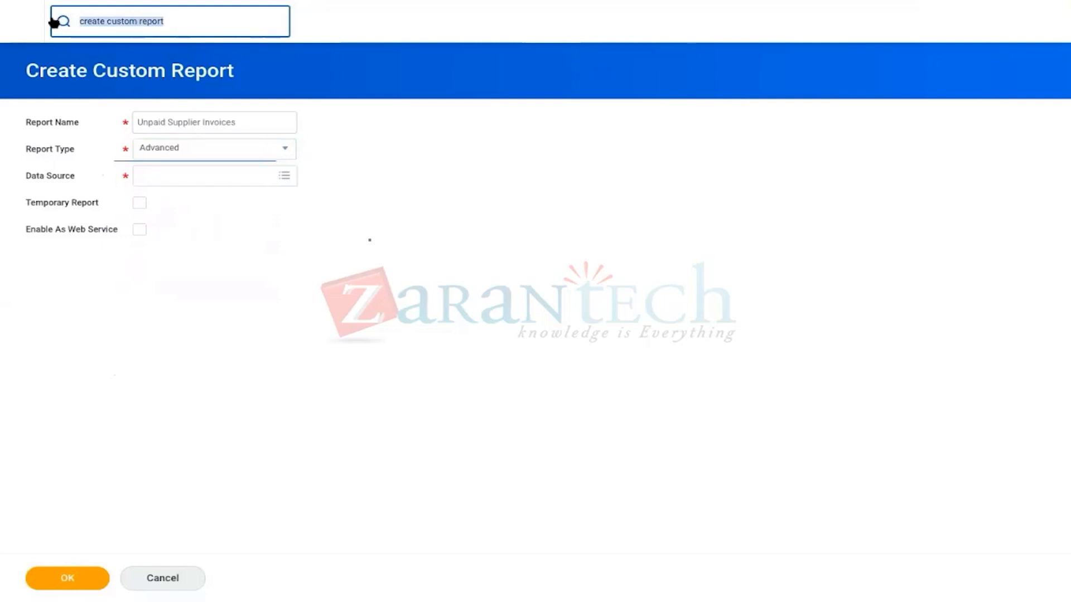
text(start proxy)
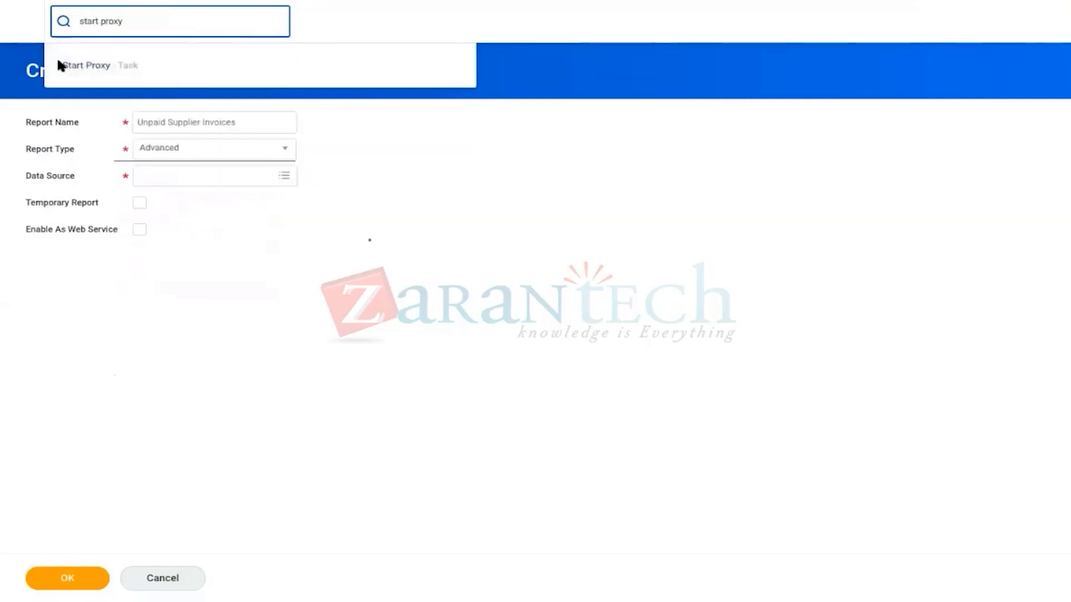
click(81, 68)
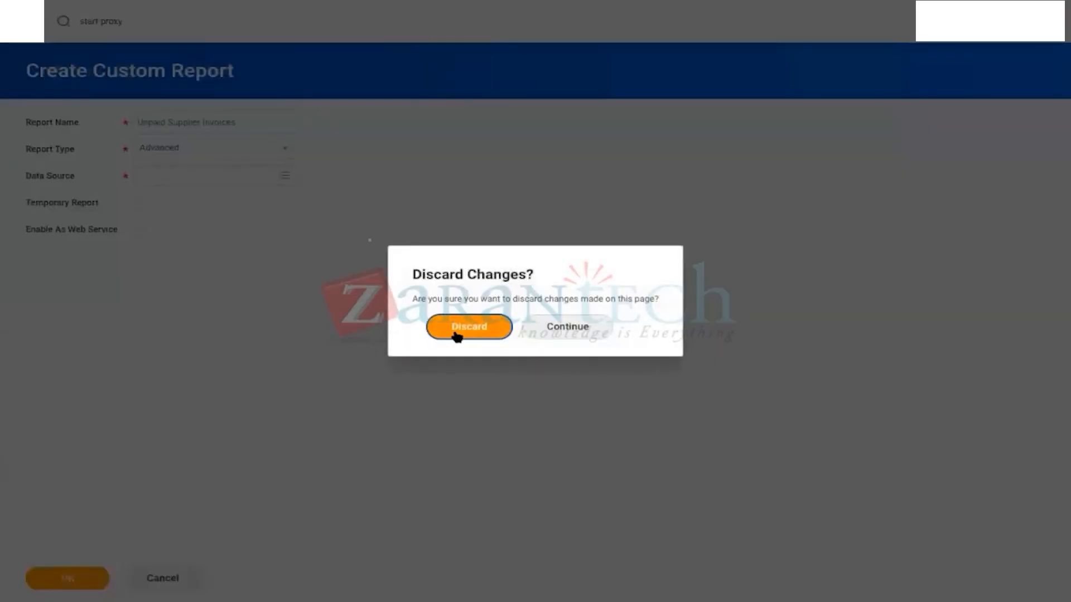
click(457, 335)
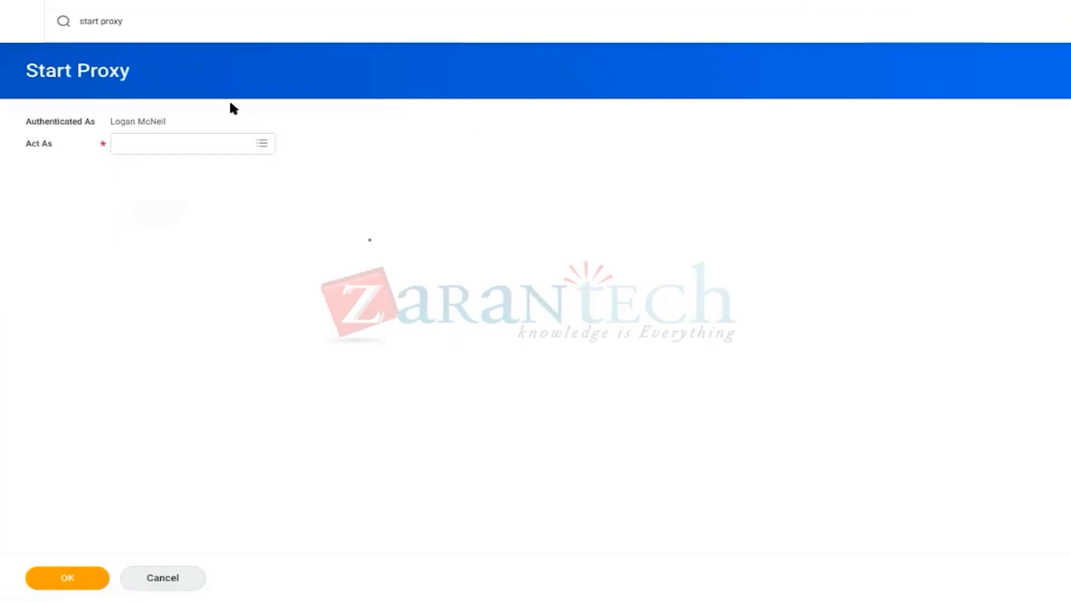
click(183, 143)
text(tserrano)
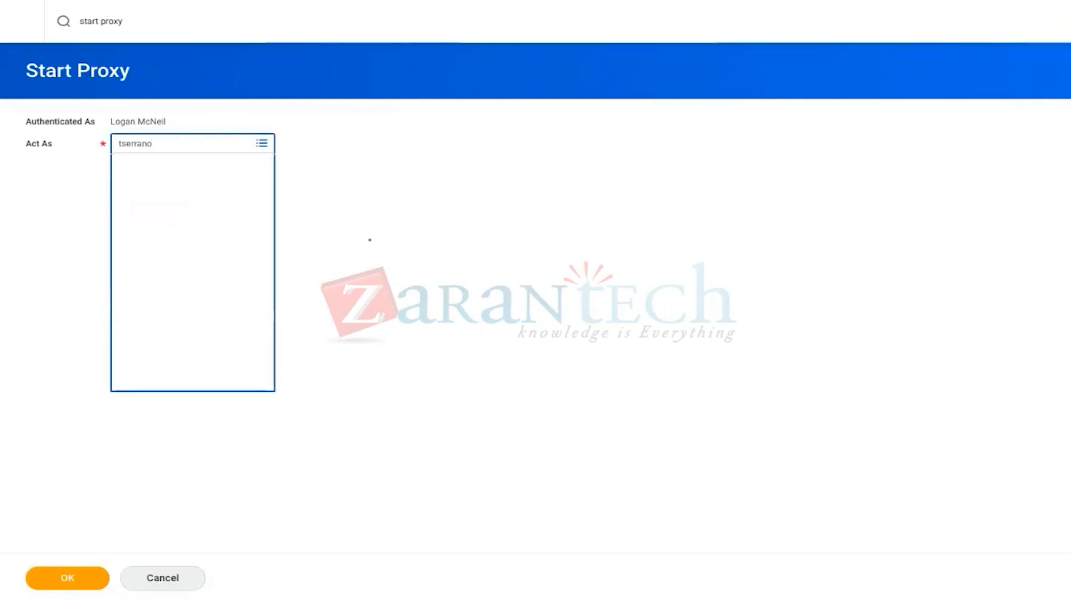
key(Return)
click(62, 578)
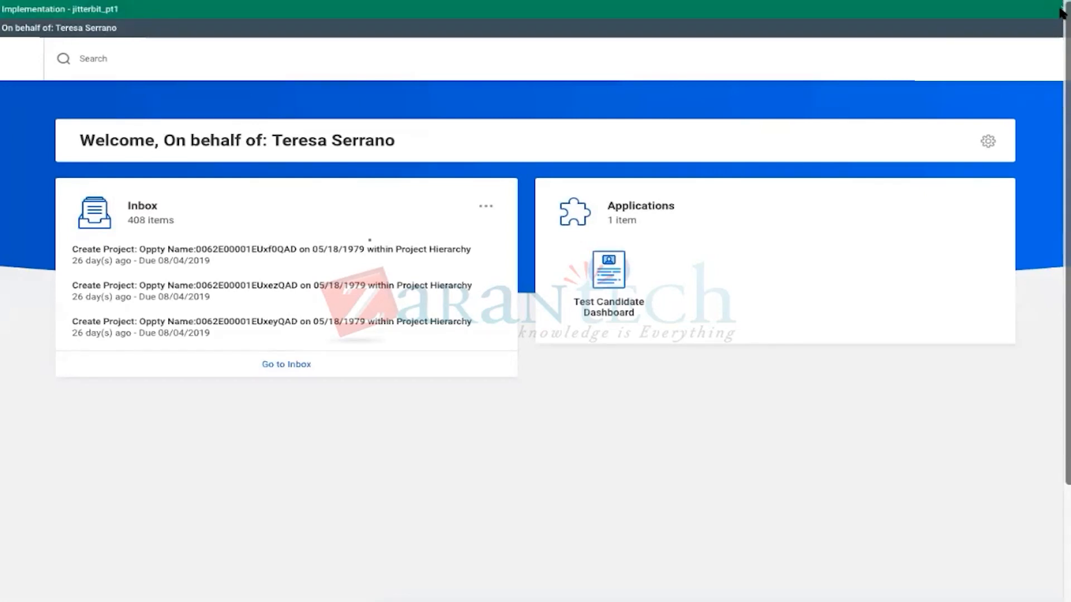
Step: Search for "cre cus rep" and open the Create Custom Report task in the proxy session
click(136, 39)
text(cu)
text(re)
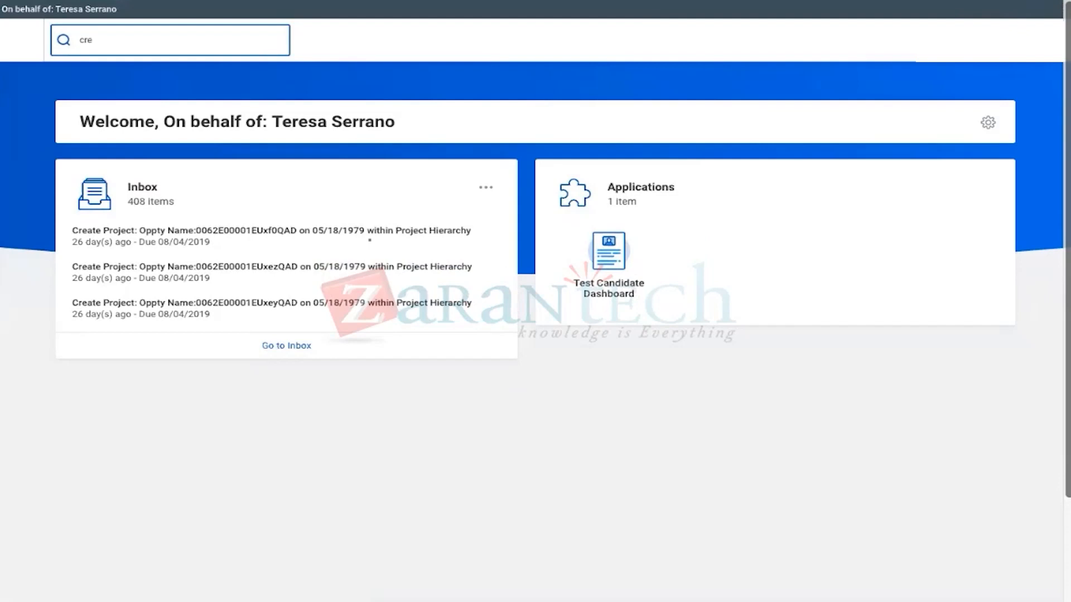
text( cus rep)
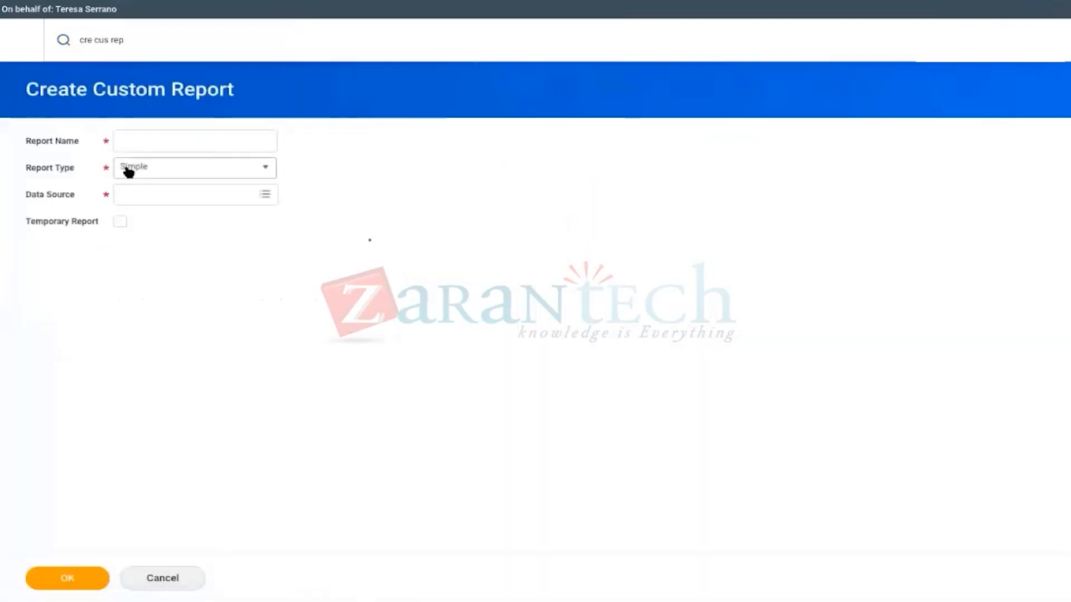
Step: Enter Unpaid Supplier Invoices as the new custom report's name
click(139, 141)
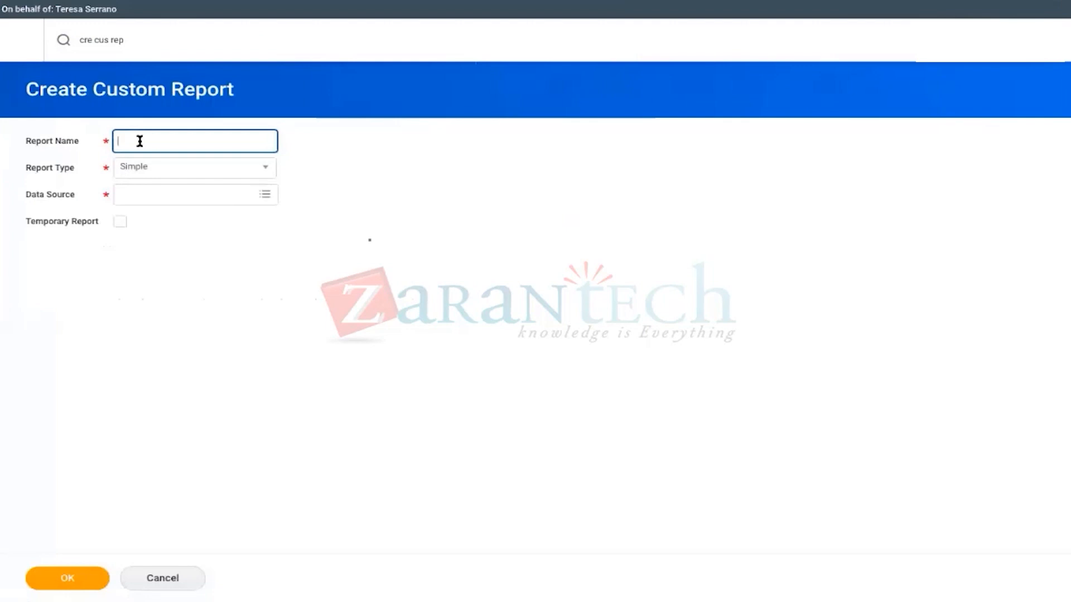
text(Unpia)
key(BackSpace)
key(BackSpace)
key(BackSpace)
text(paid )
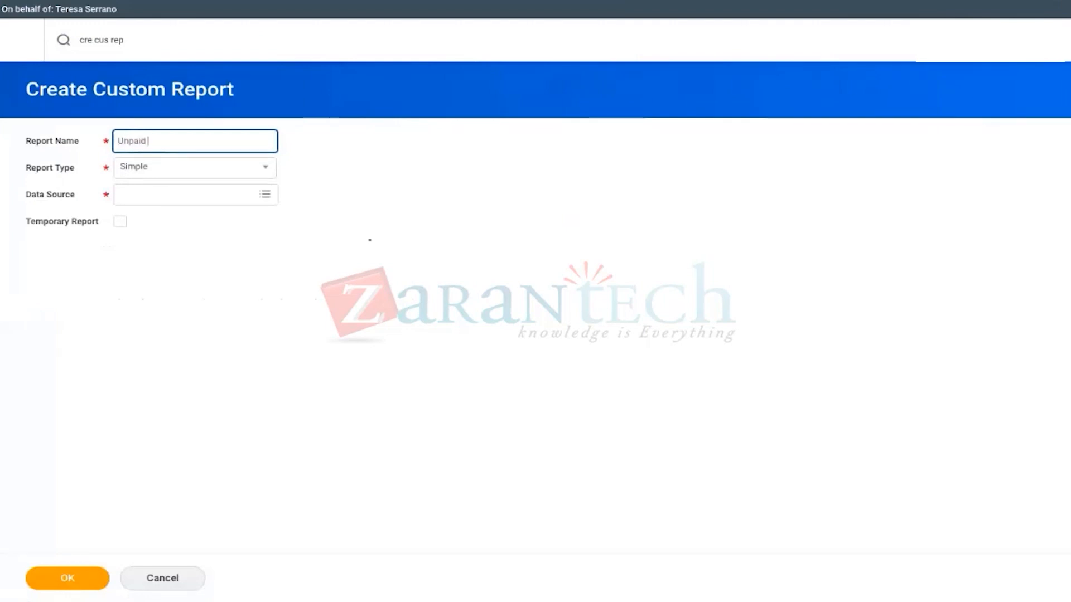
text(Supplier I)
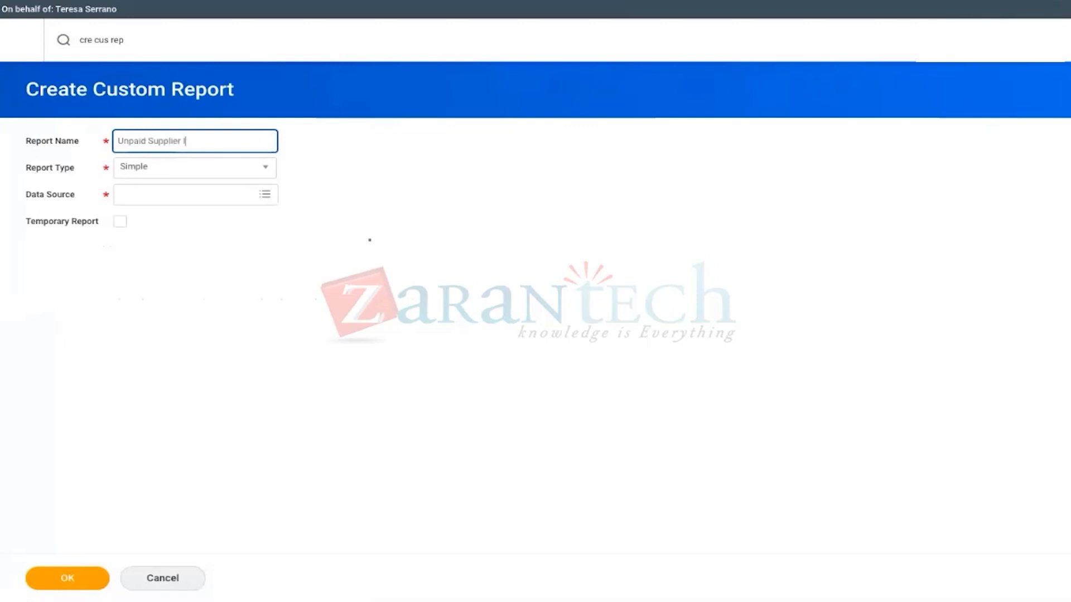
text(nvoices)
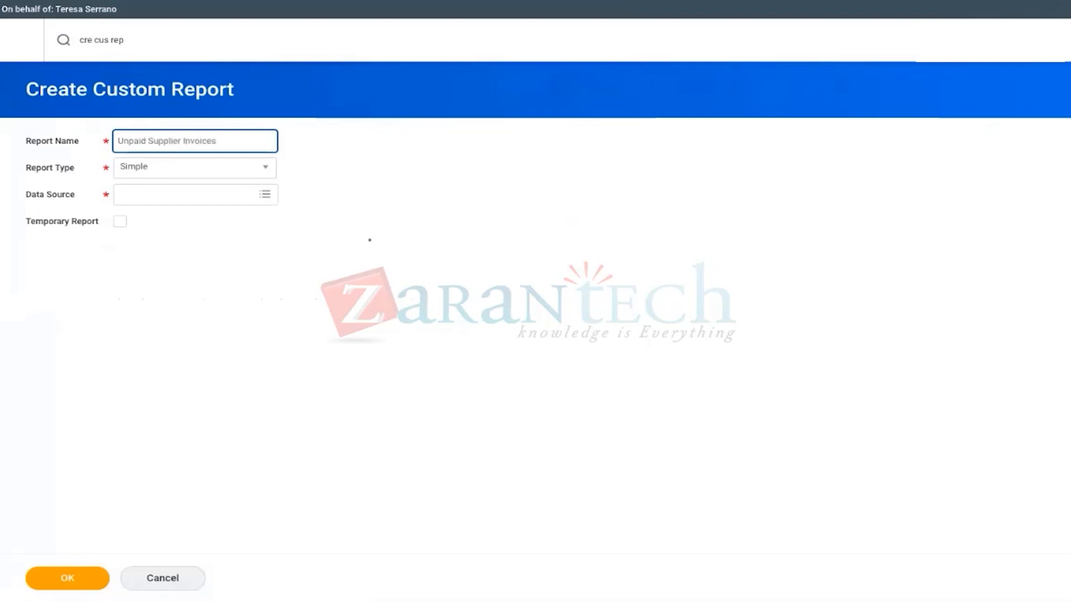
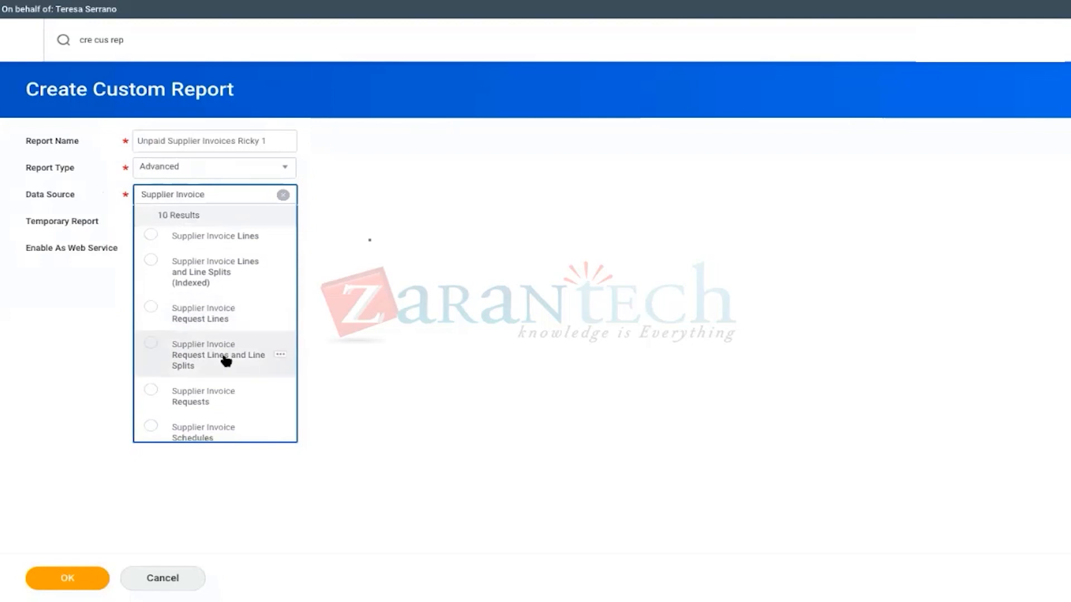
Step: Choose Supplier Invoices as the data source, mark the report as temporary, and create it
scroll(226, 361, down, 1)
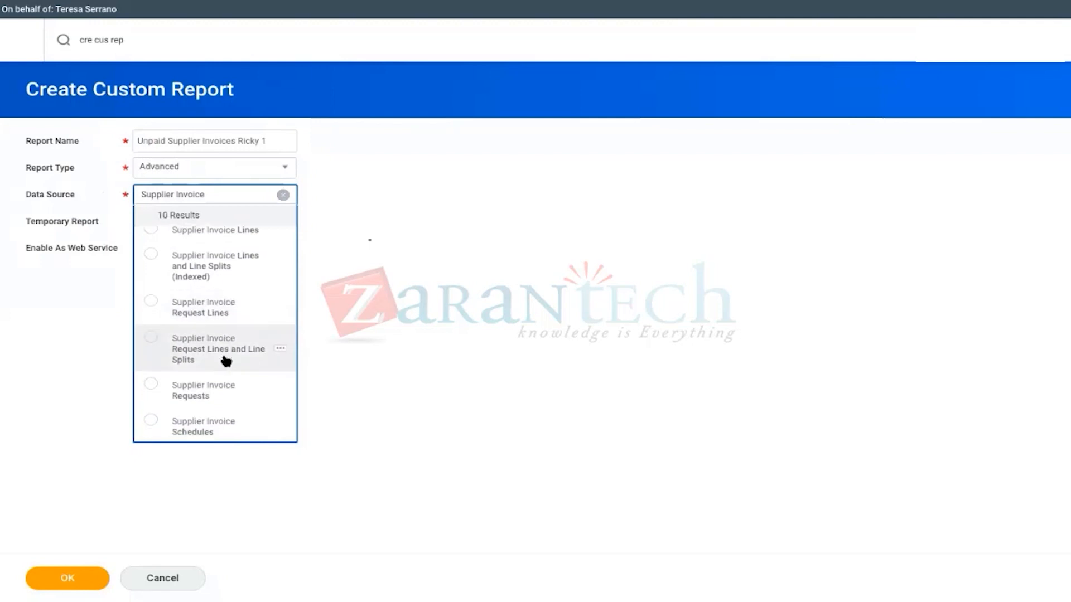
scroll(226, 362, down, 2)
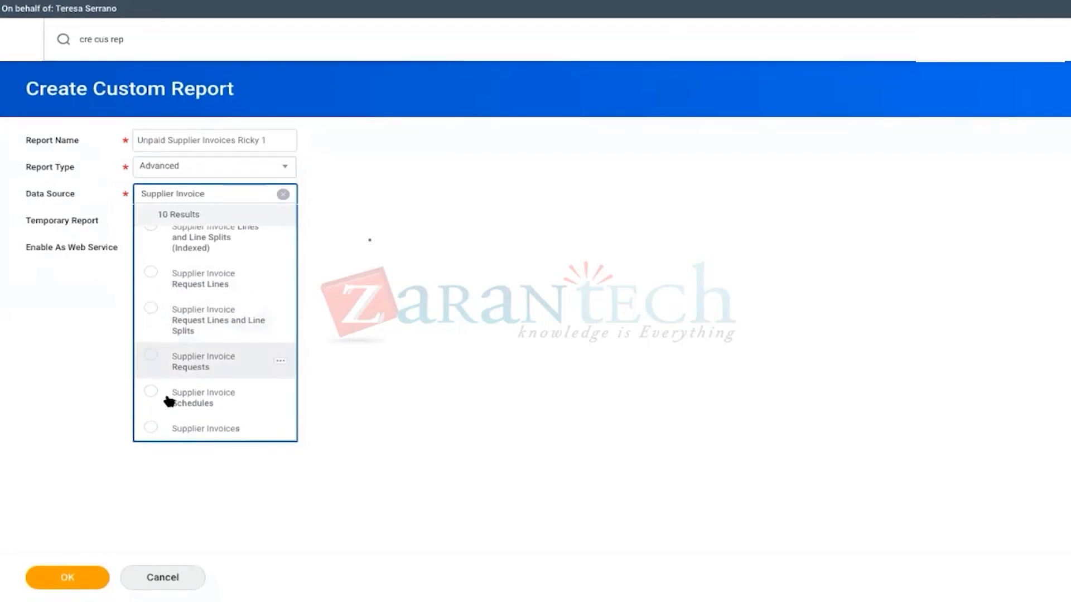
click(151, 429)
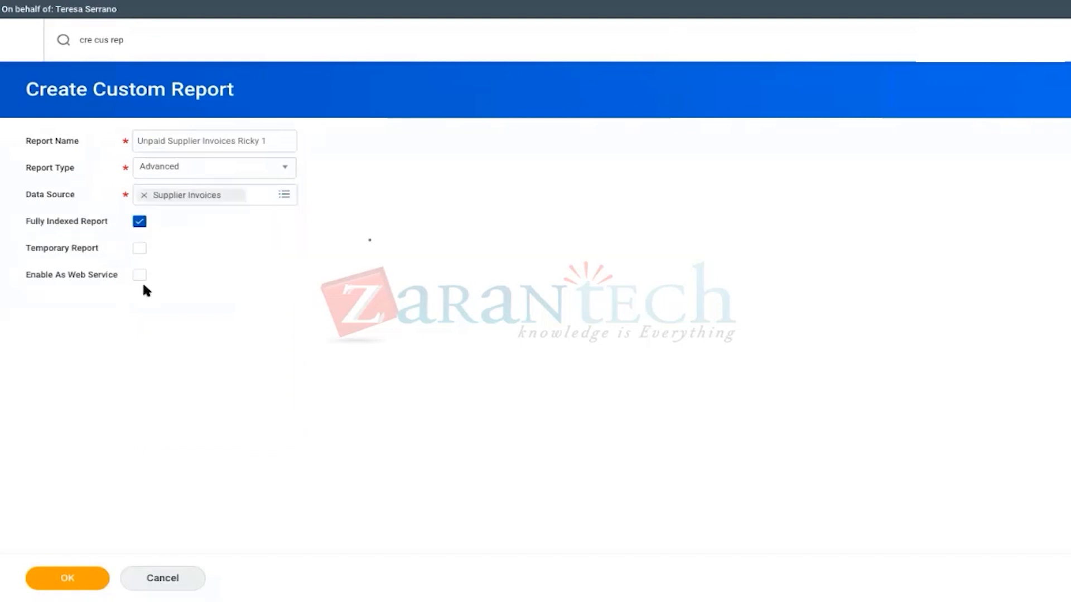
click(140, 249)
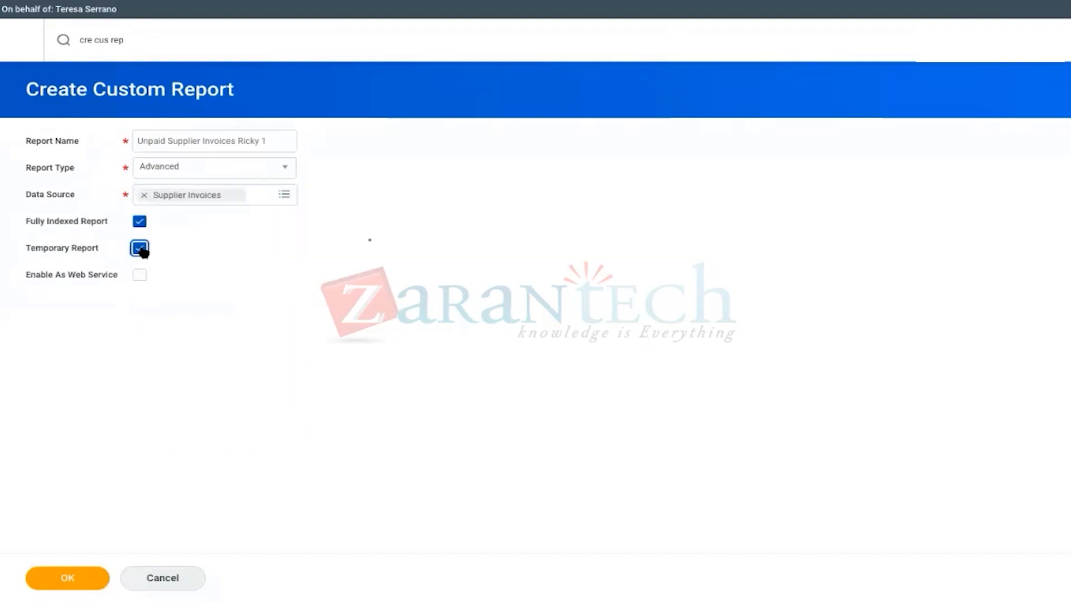
click(57, 581)
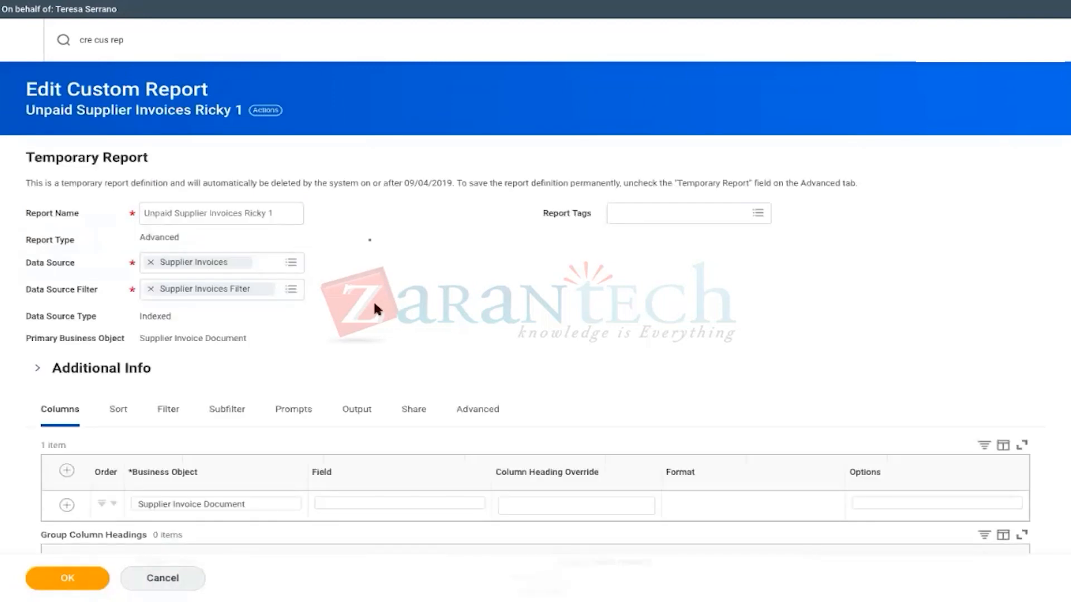
Step: Set the first report column's field to Company on the Supplier Invoice Document business object
scroll(373, 300, down, 2)
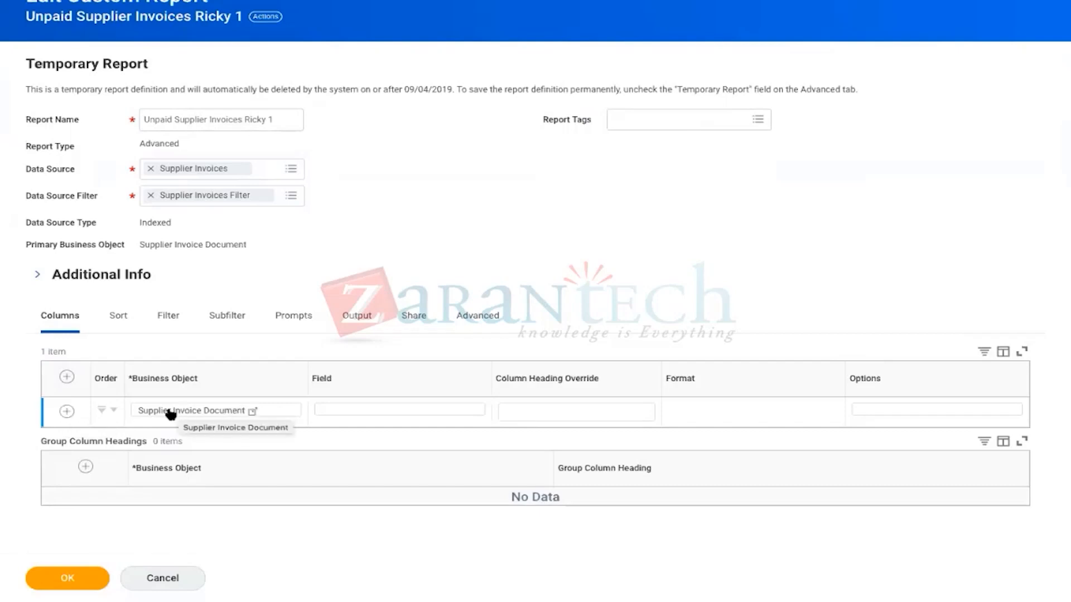
click(341, 411)
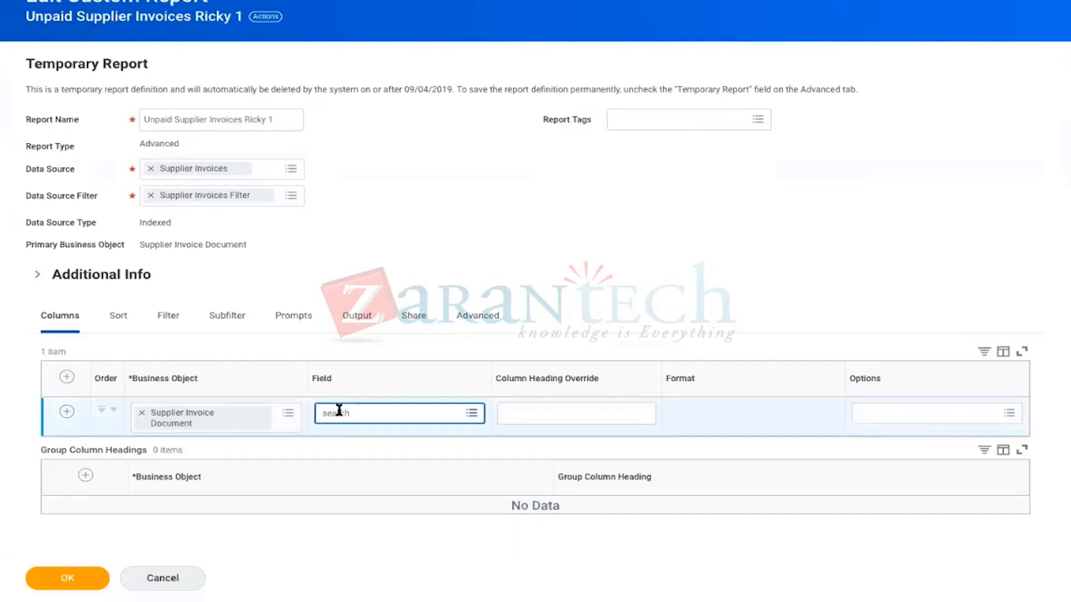
text(Company)
key(Return)
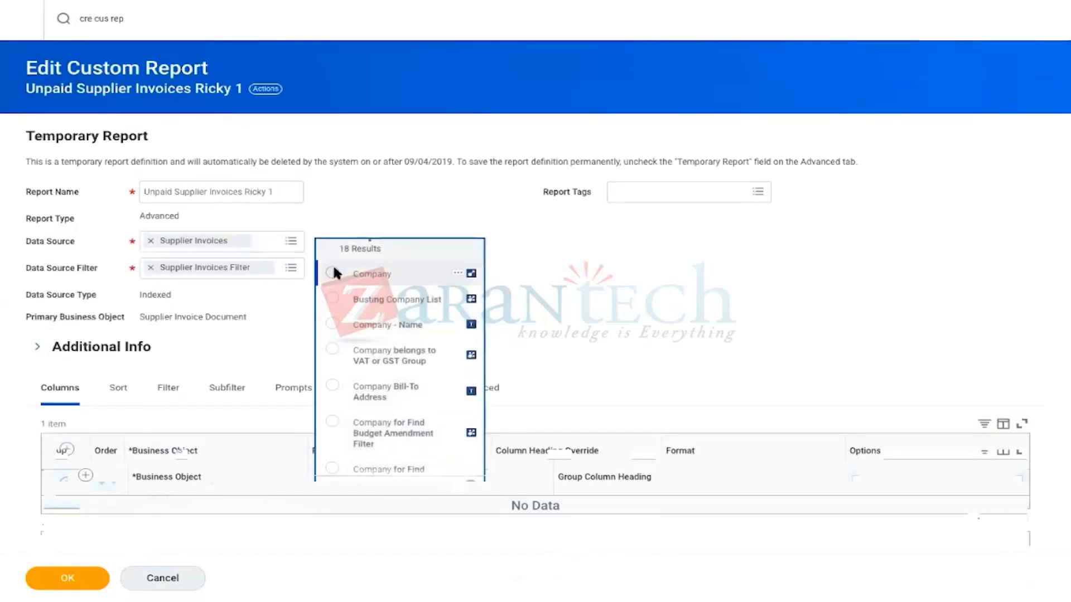
click(333, 273)
Step: Add a second column with the field Supplier and insert a blank third column row below it
scroll(389, 386, down, 2)
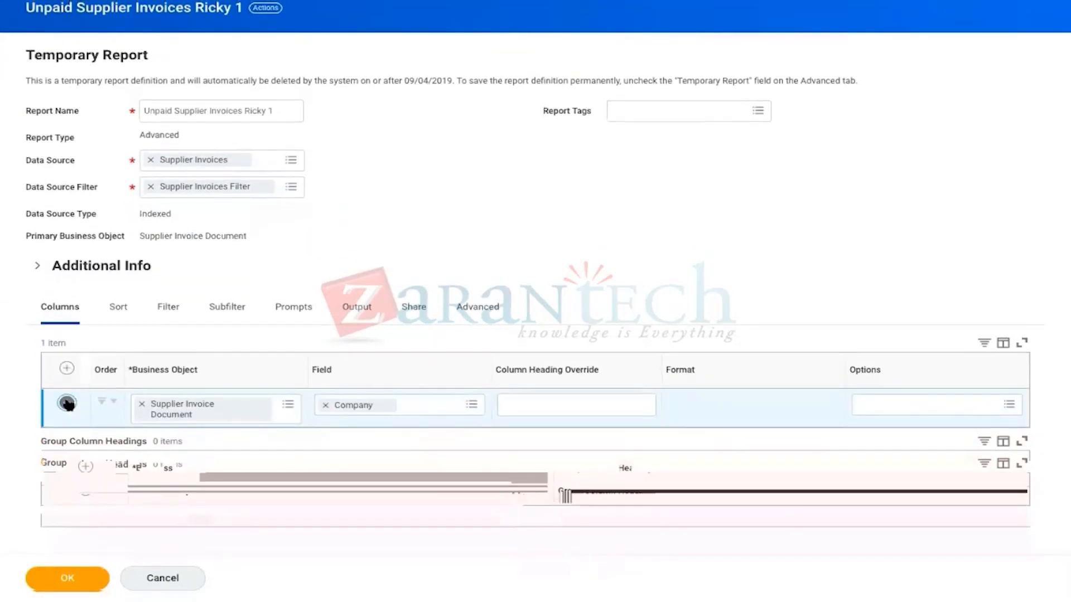
click(67, 403)
click(360, 433)
text(Supp)
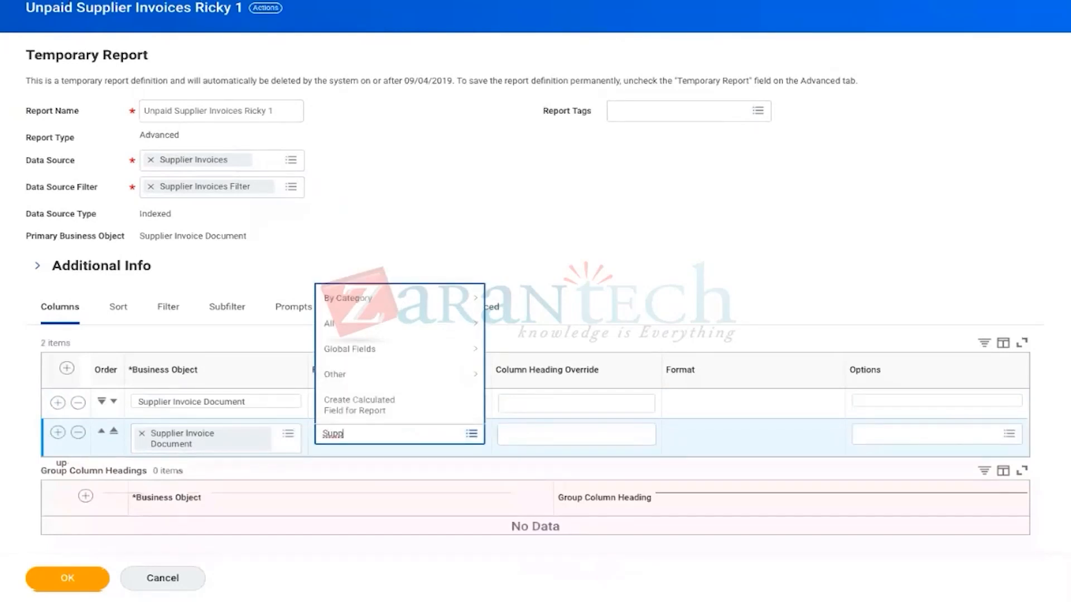
text(lier)
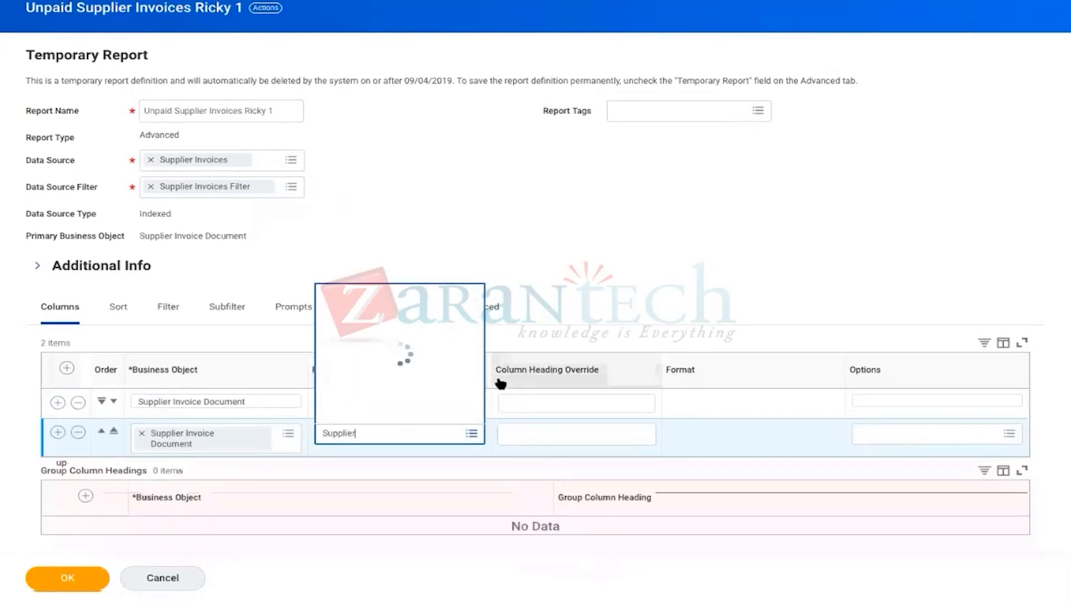
click(334, 223)
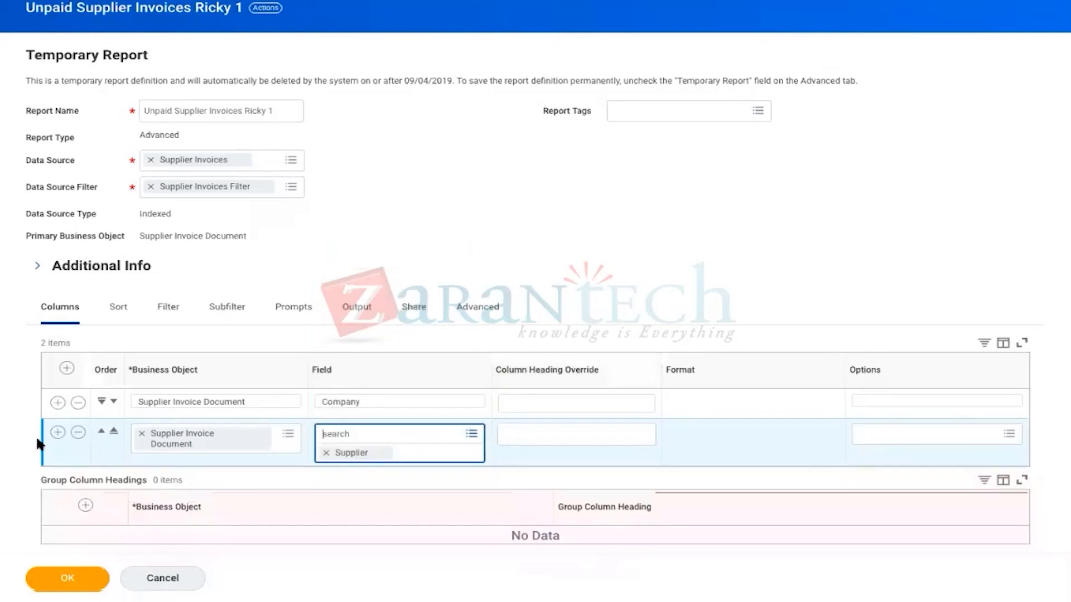
click(58, 433)
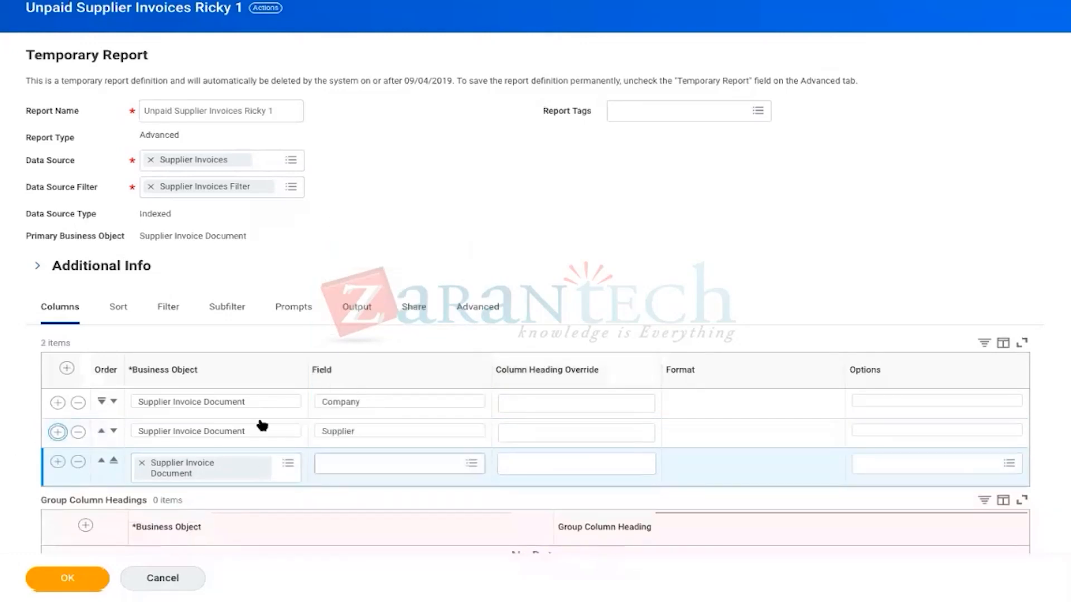
Step: Set the third column's field to Invoice Amount in Base Currency
click(370, 463)
text(In)
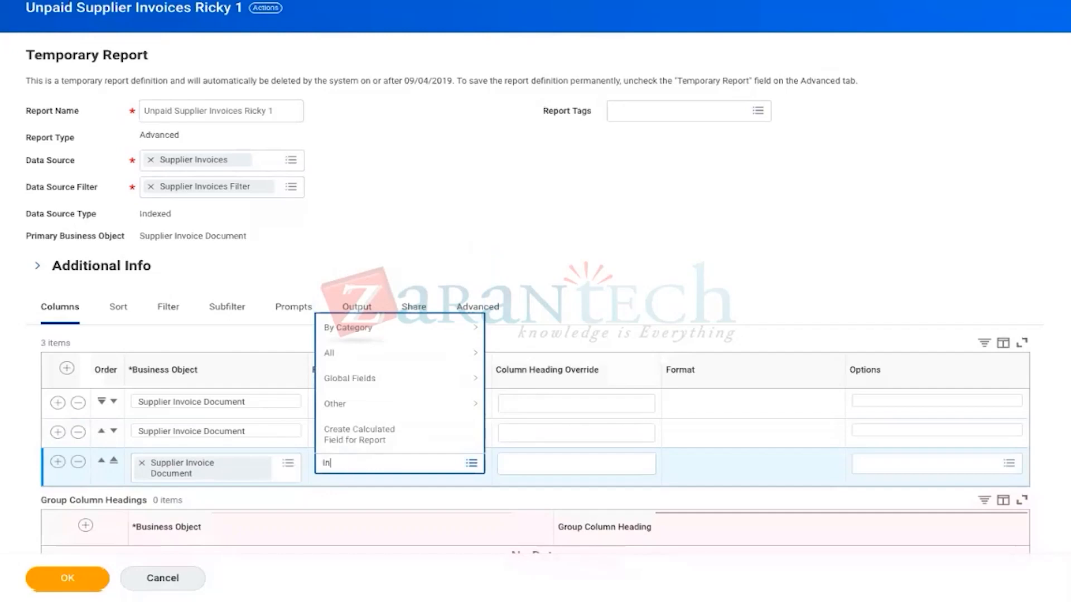
text(voice amount in base currency)
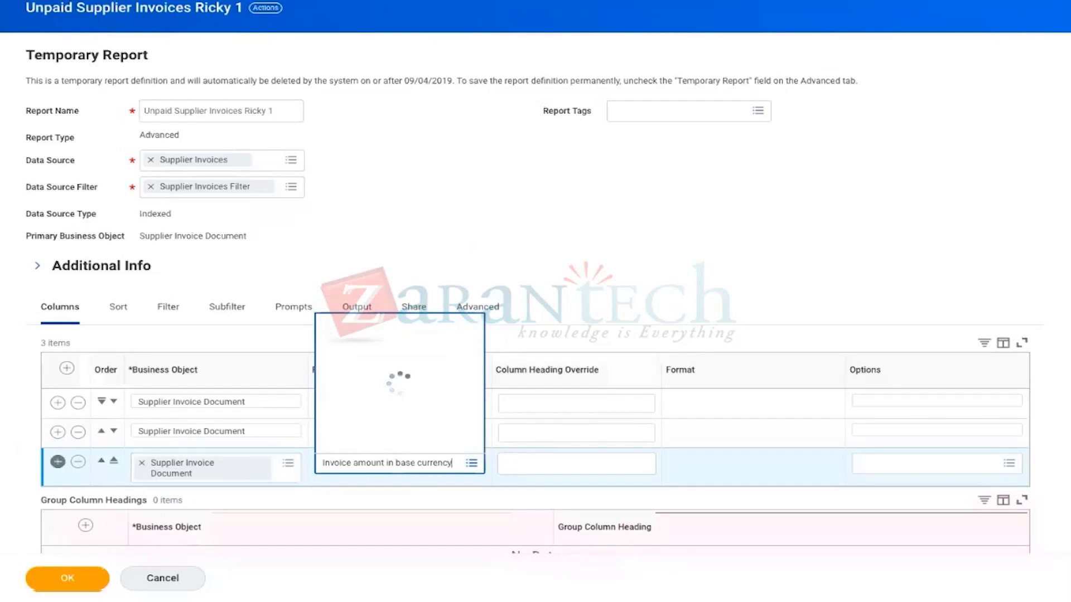
Step: Add a fourth column on Supplier Invoice Document with the field Document Payment Status
click(58, 461)
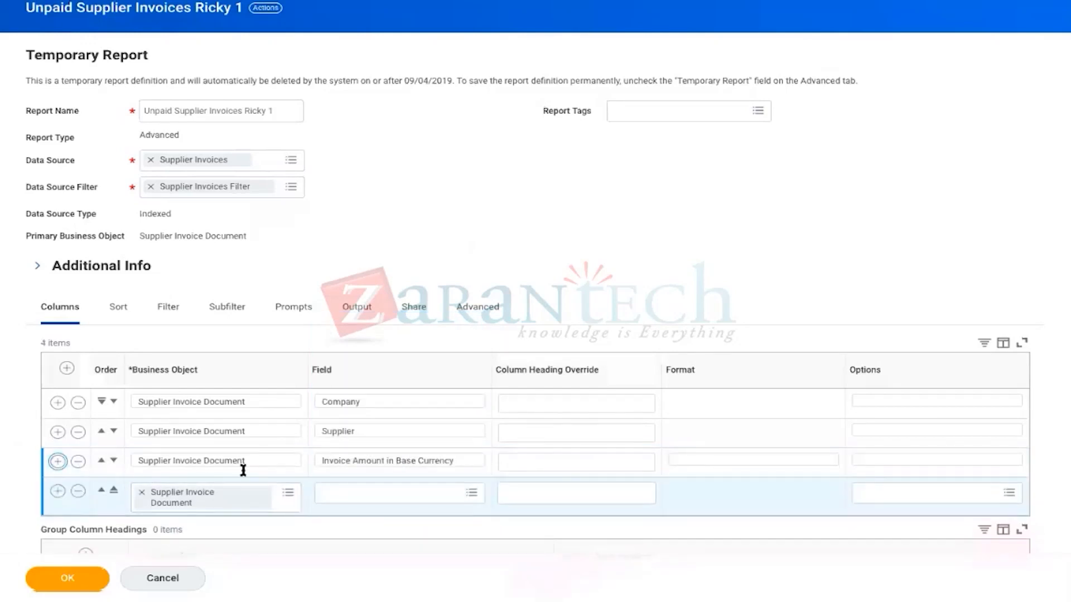
click(359, 495)
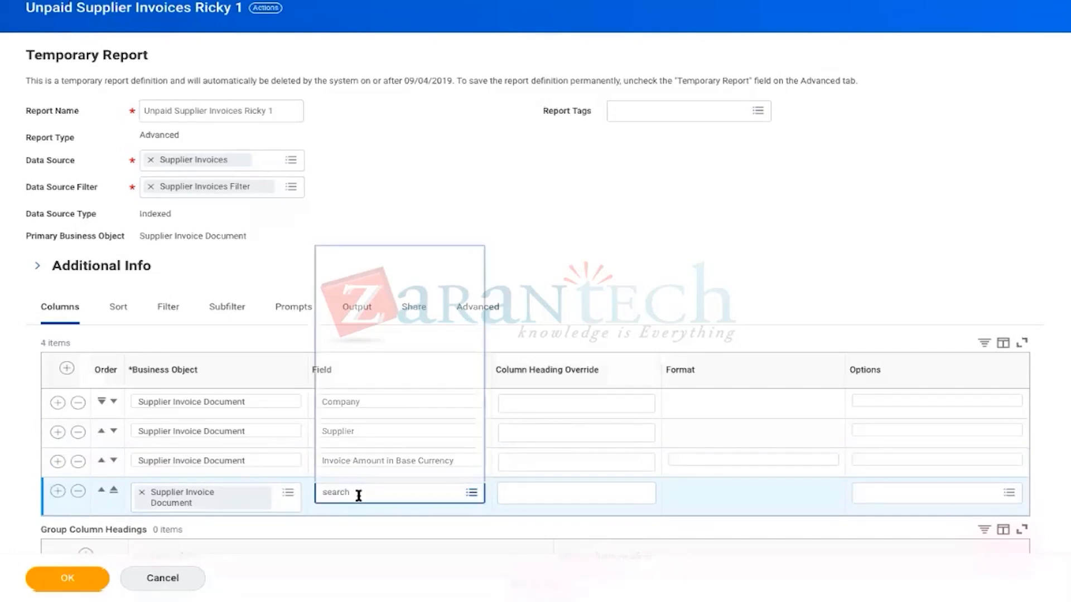
text(D)
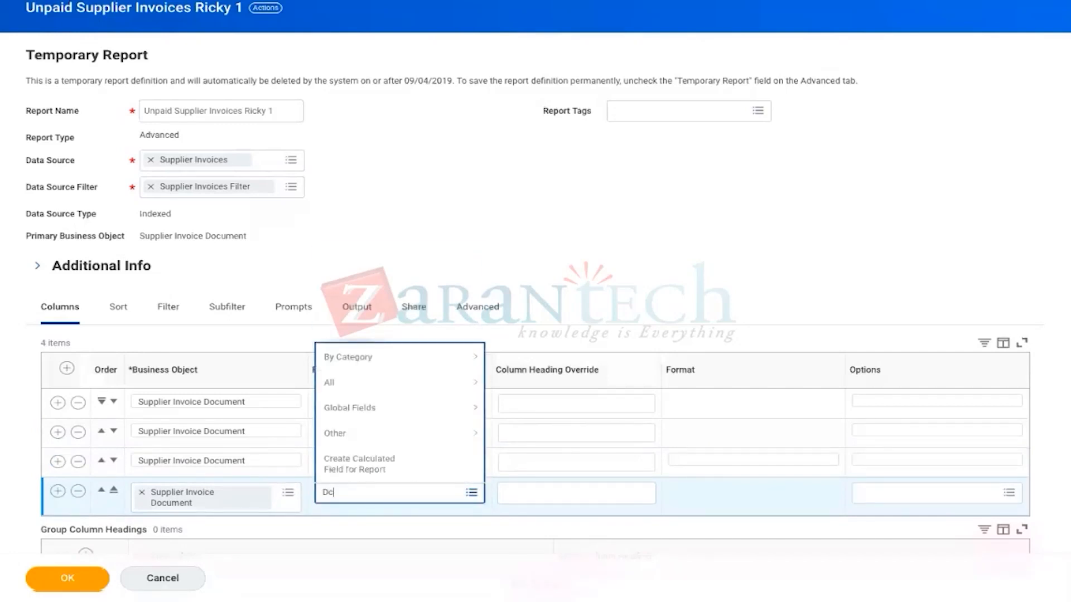
text(ocument P)
text(ayment )
text(sa)
text(tatus)
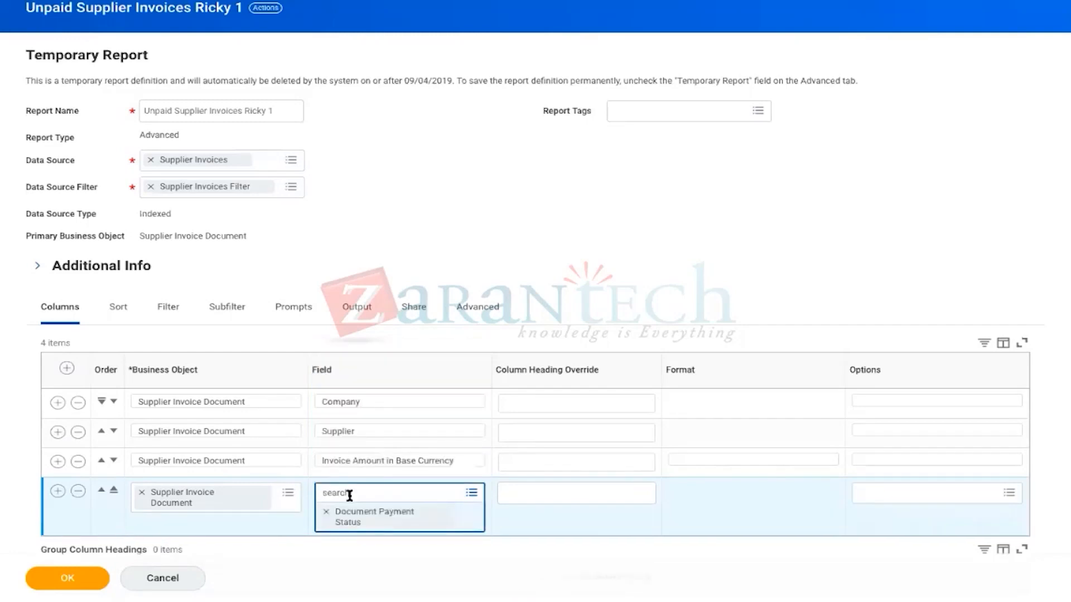
click(466, 248)
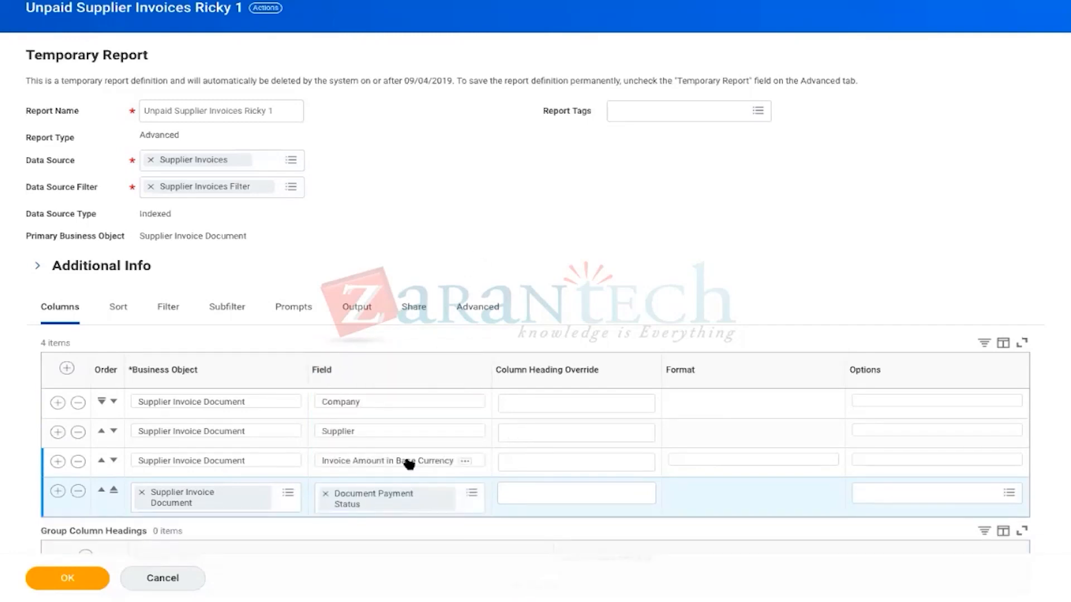
Step: Add a fifth column on Supplier Invoice Document with the field Due Date
click(58, 491)
click(344, 527)
text(Due Date)
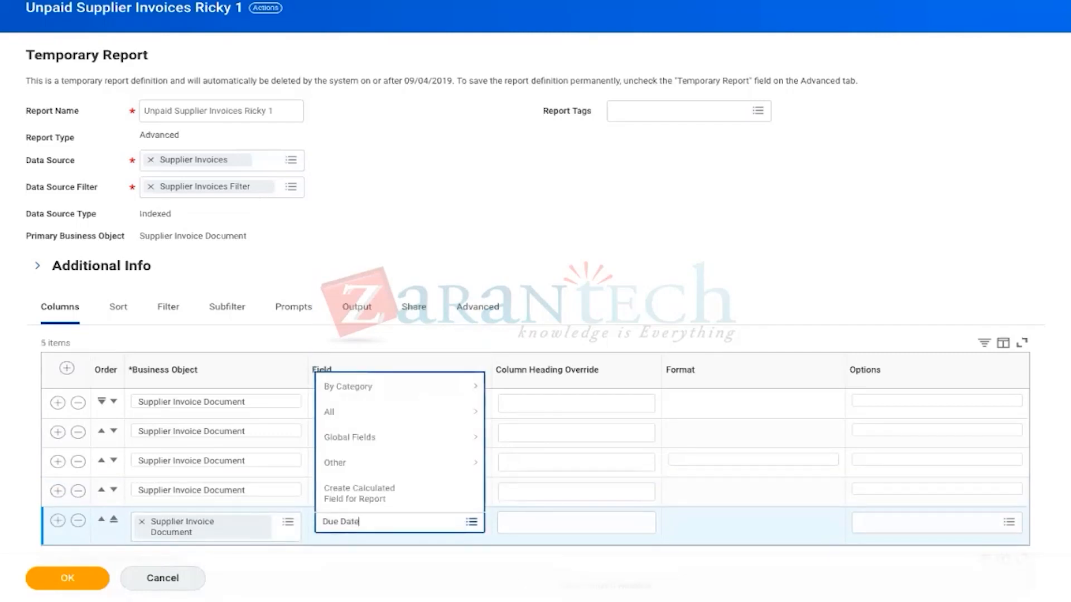
key(Return)
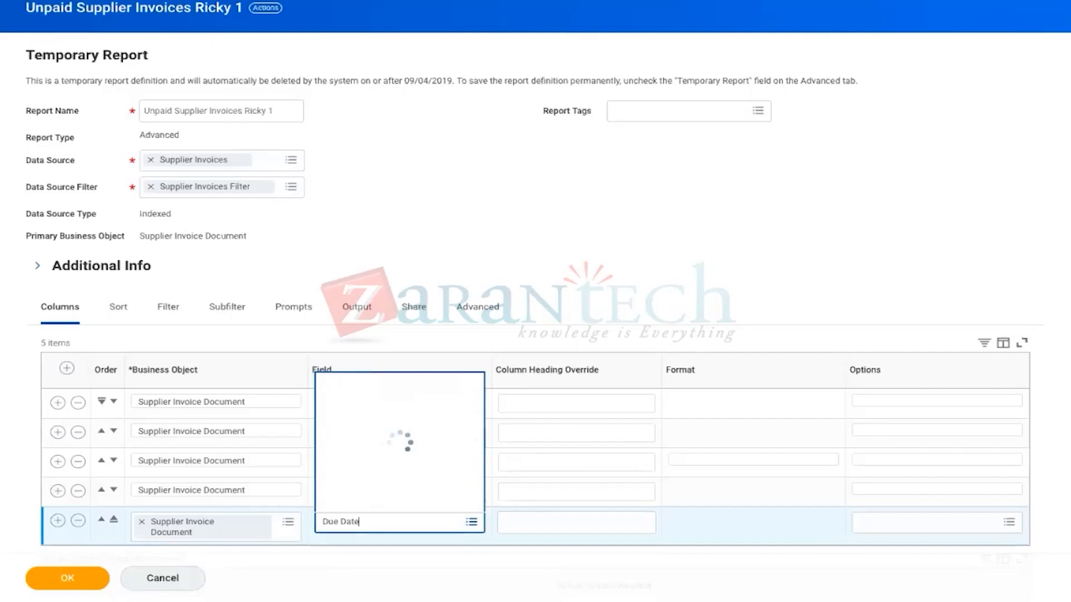
click(332, 312)
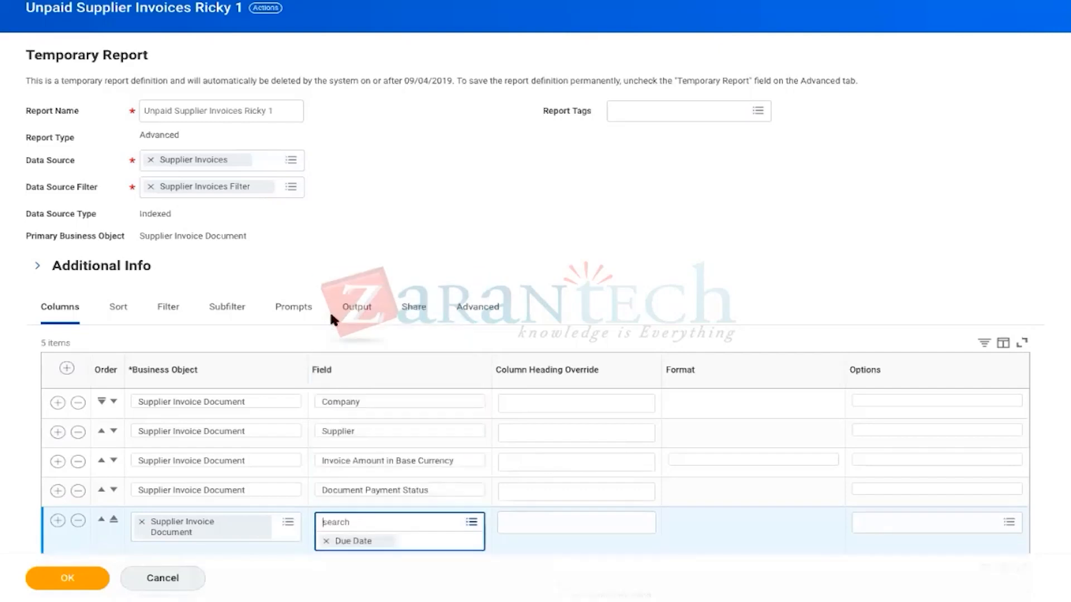
Step: Add a sixth column row and replace its business object with Supplier Invoice Lines
click(58, 522)
scroll(223, 479, down, 2)
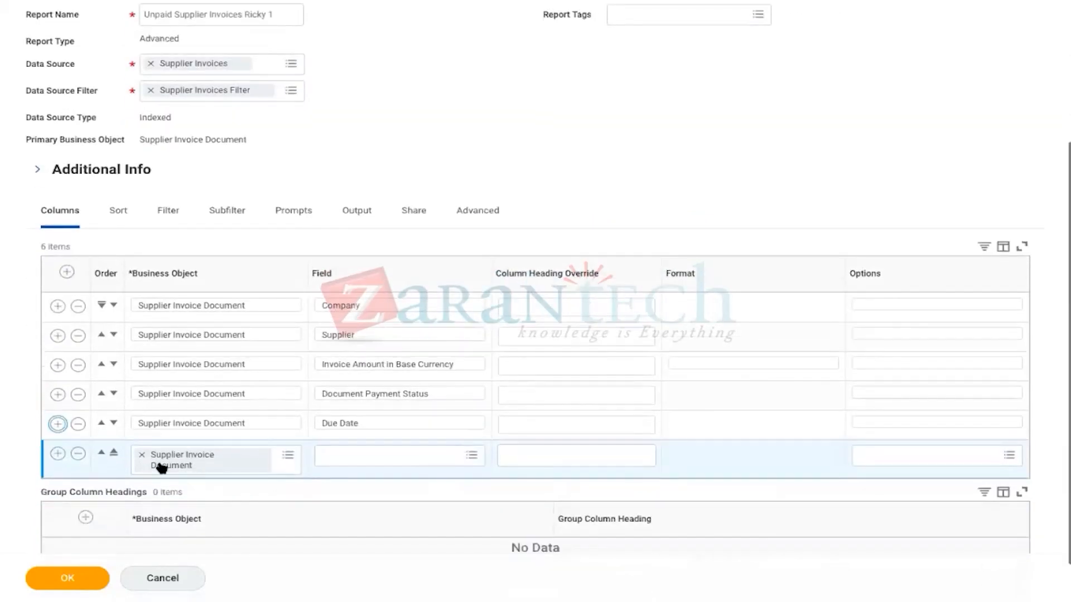
click(143, 456)
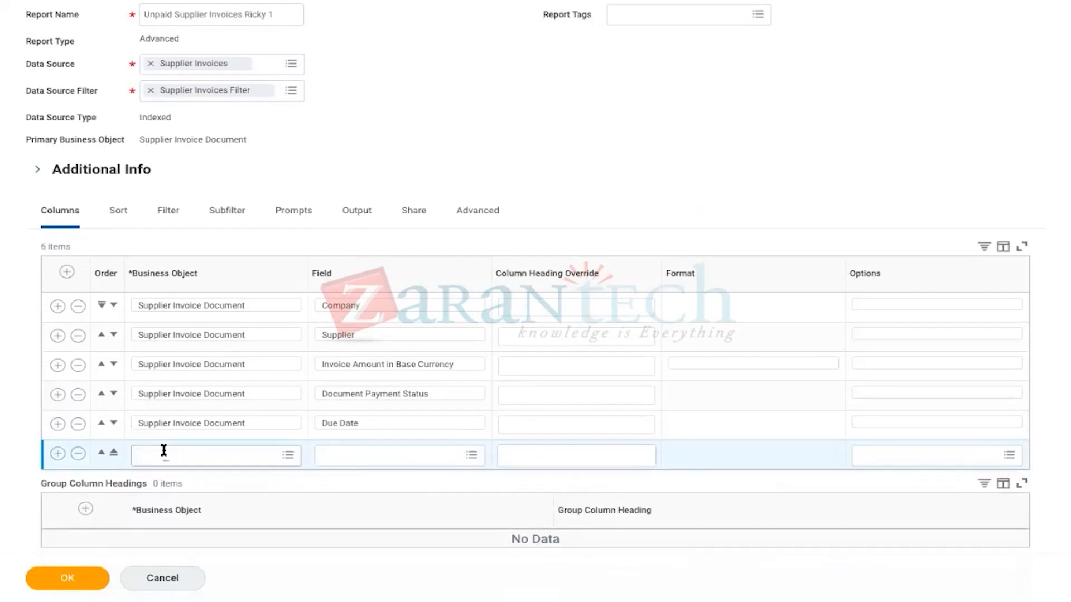
click(163, 450)
text(Suppl)
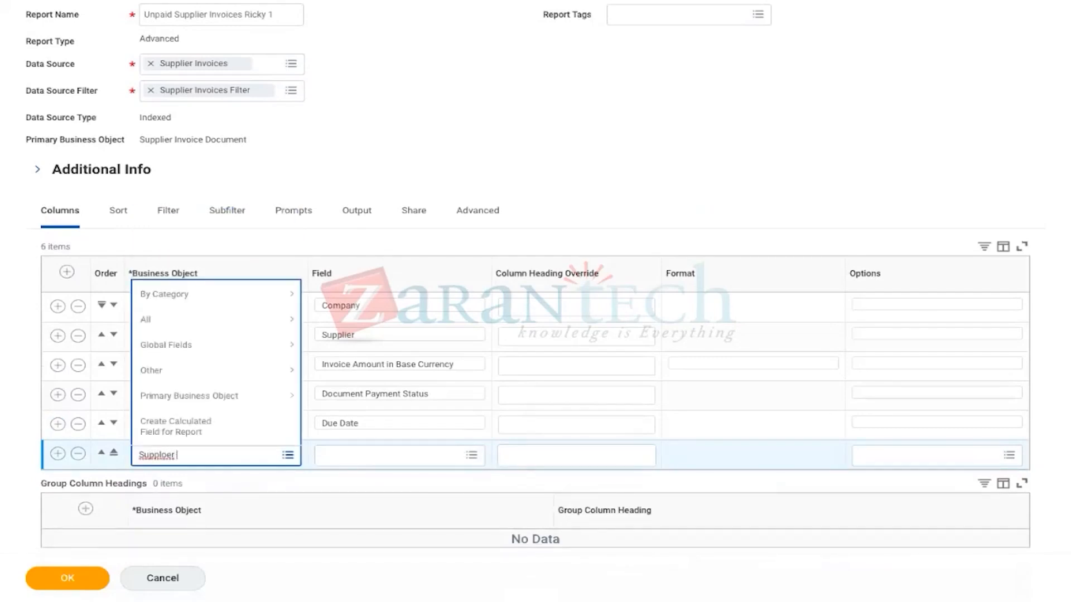
text(ier Invoice Lines)
key(Return)
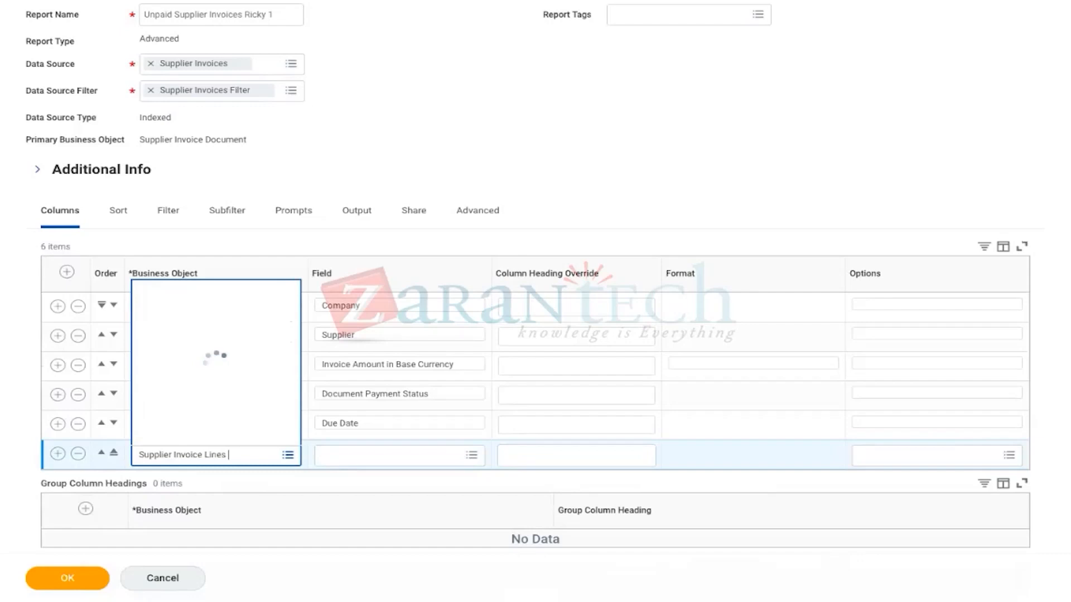
Step: Search the sixth column's fields for Spend Category and choose Spend Category Hierarchy
click(342, 457)
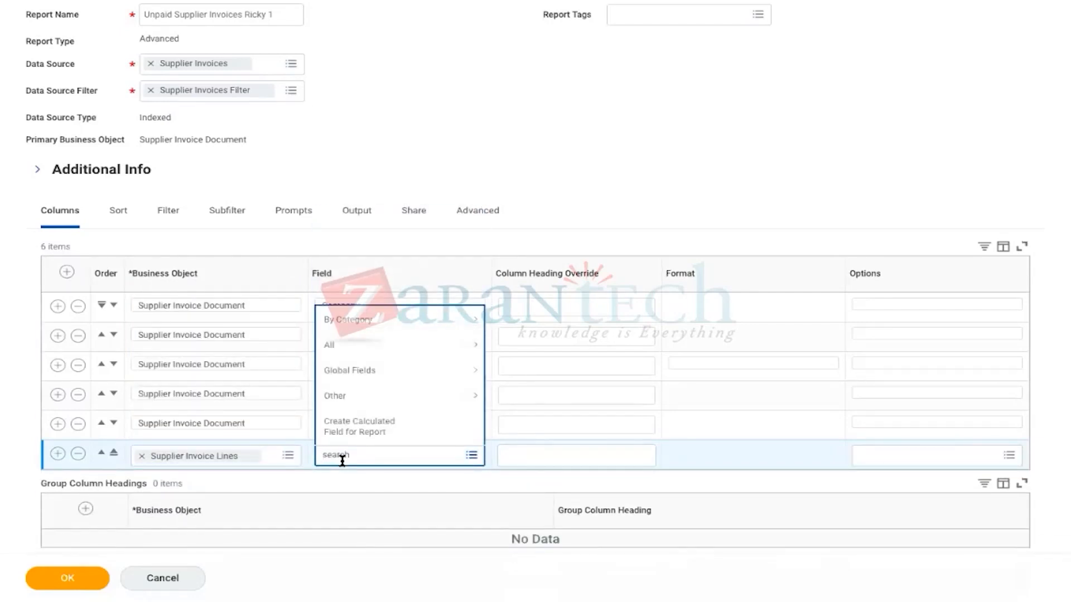
text(Spend Category)
key(Return)
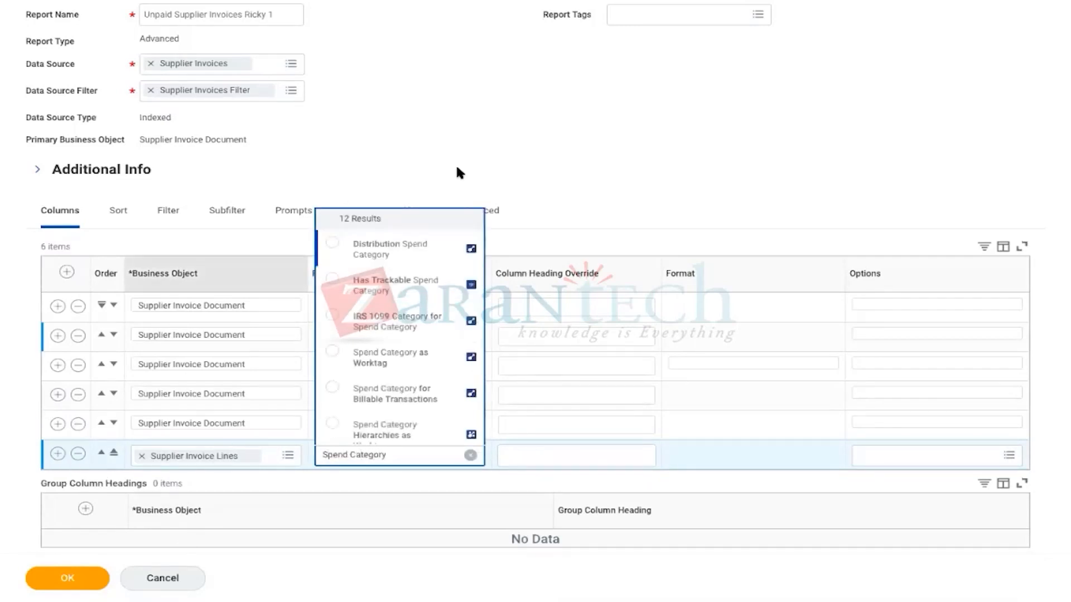
scroll(381, 363, down, 2)
scroll(381, 363, down, 1)
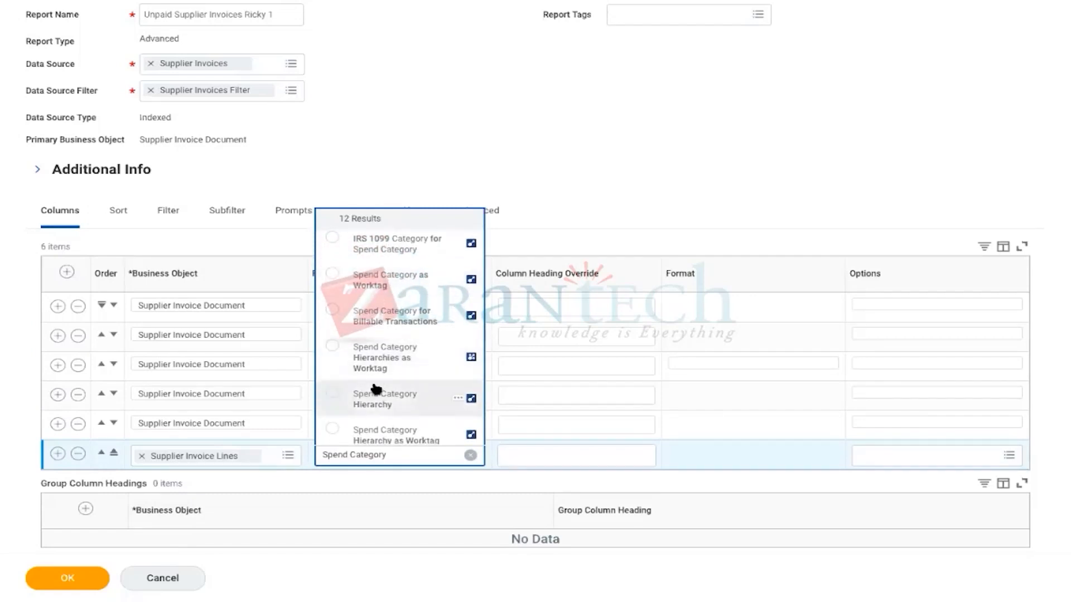
scroll(376, 389, down, 6)
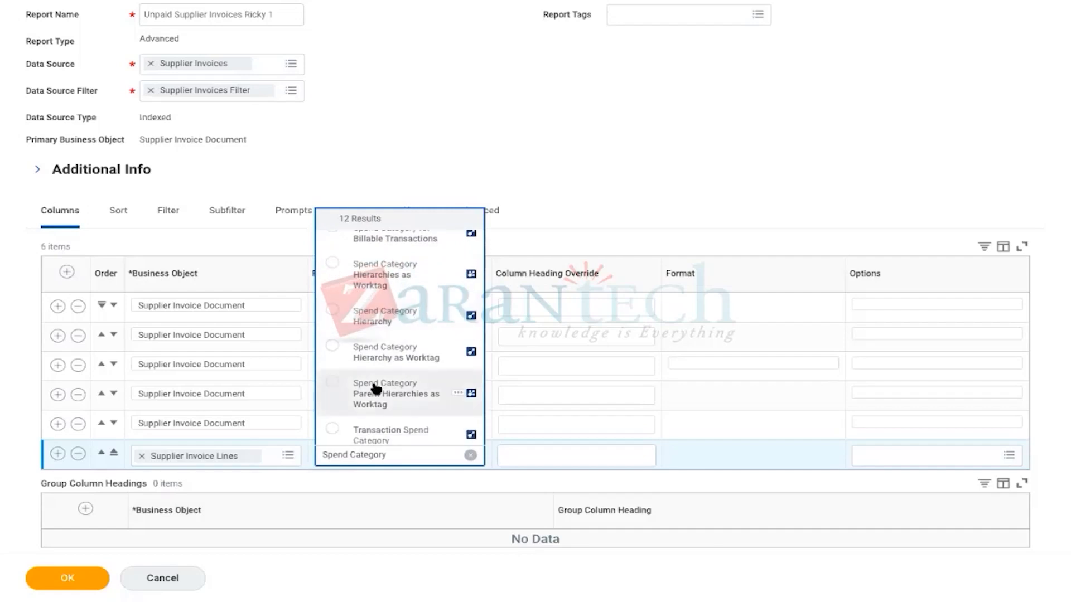
scroll(376, 389, down, 1)
scroll(375, 347, up, 2)
scroll(375, 347, up, 2)
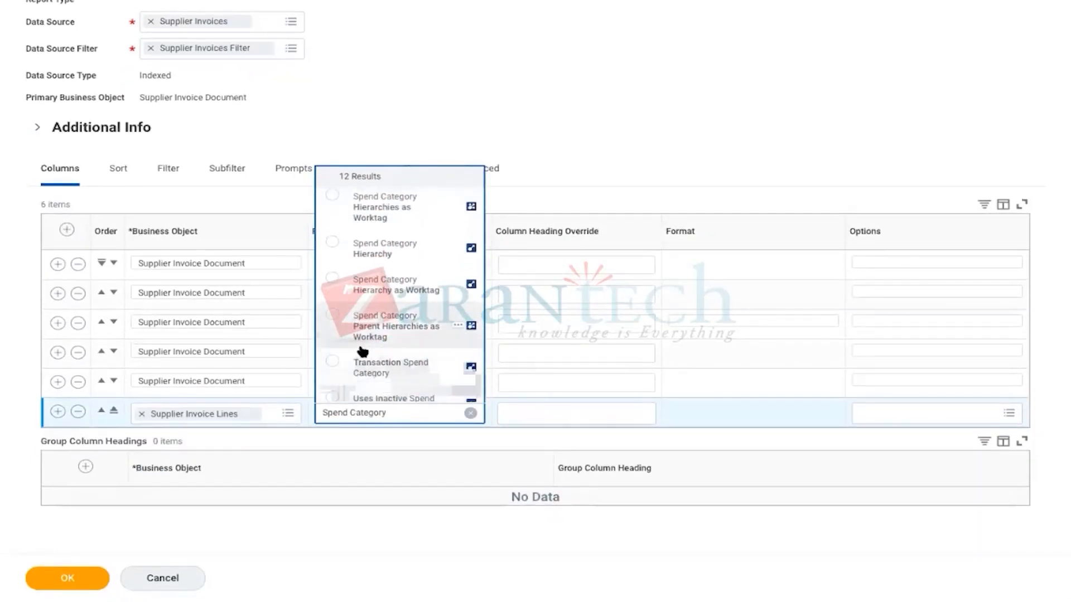
scroll(363, 348, up, 4)
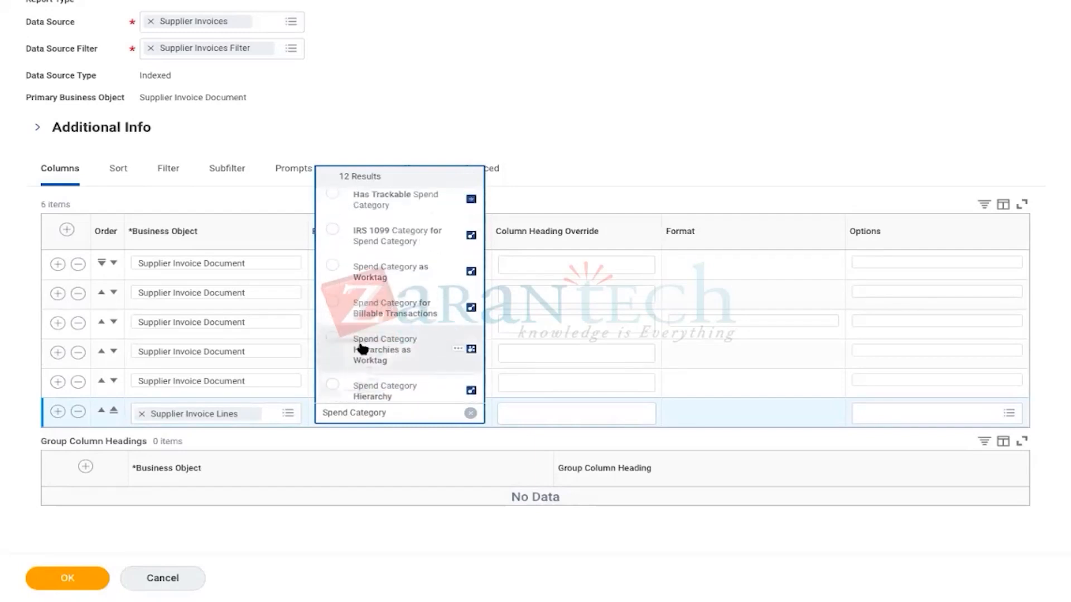
scroll(365, 335, down, 3)
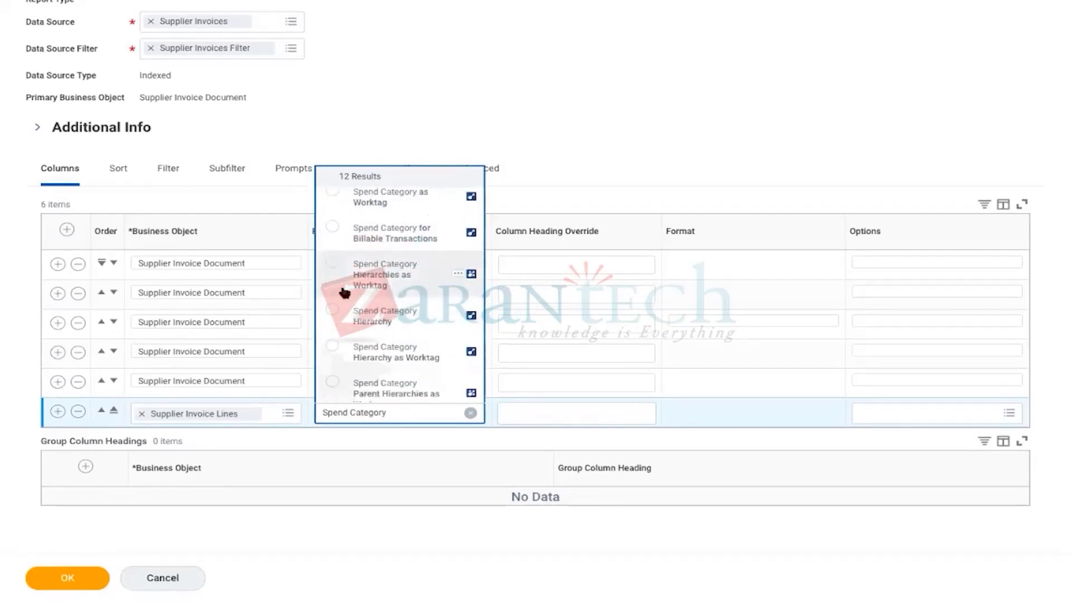
scroll(345, 277, up, 1)
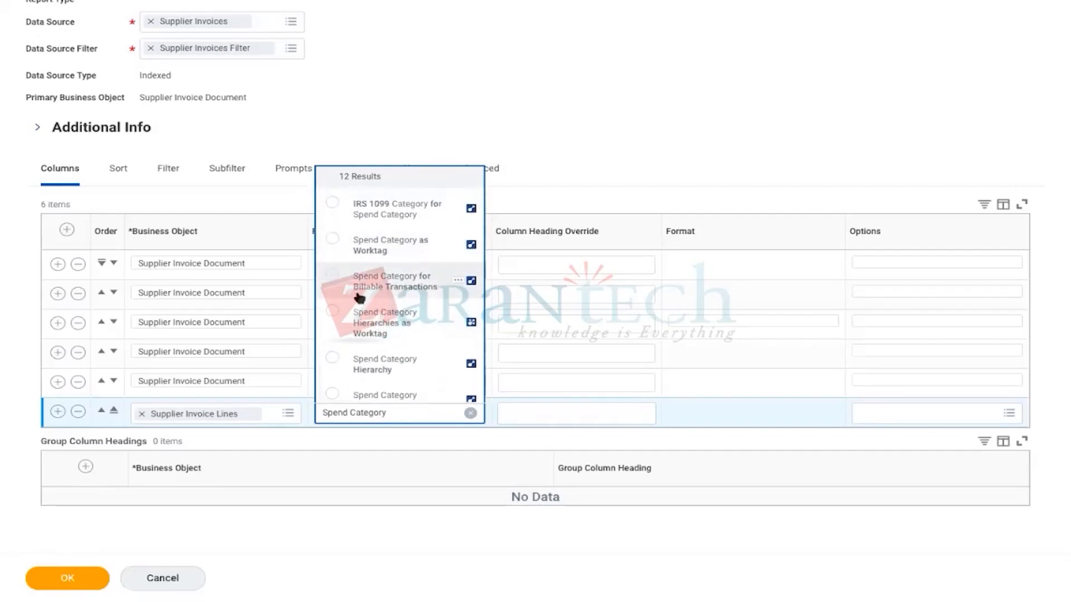
scroll(349, 290, down, 2)
click(343, 307)
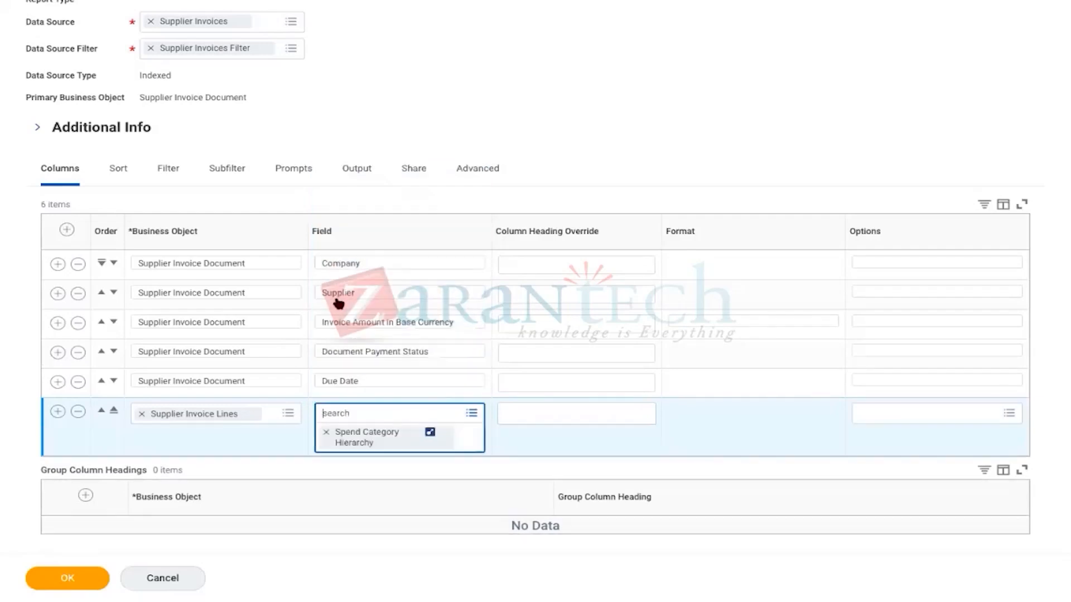
Step: Add a seventh column on Supplier Invoice Lines with the field Extended Amount in Company Base Currency
click(57, 412)
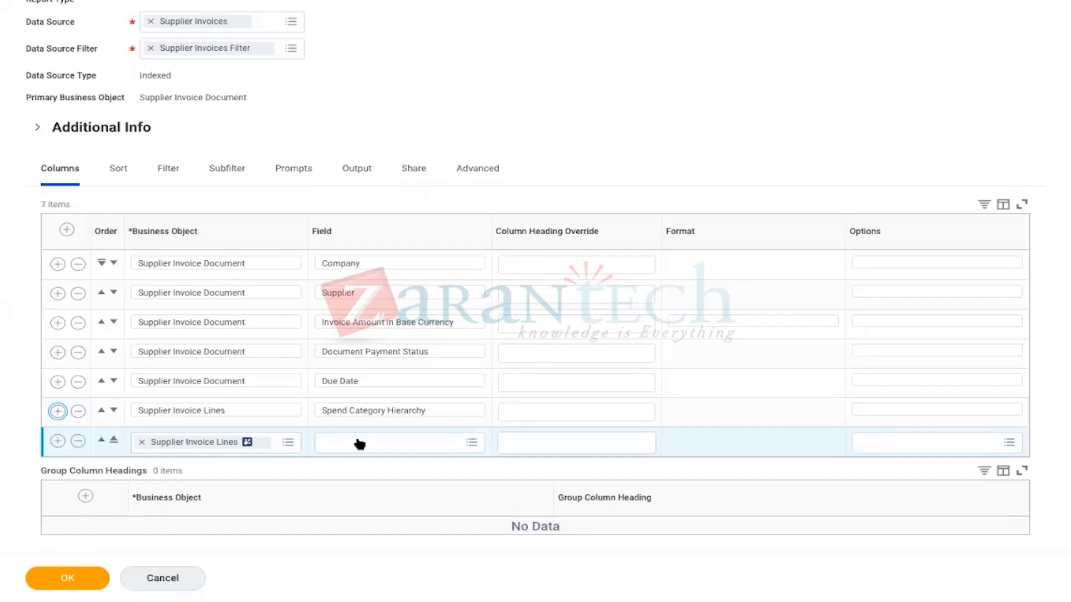
click(351, 442)
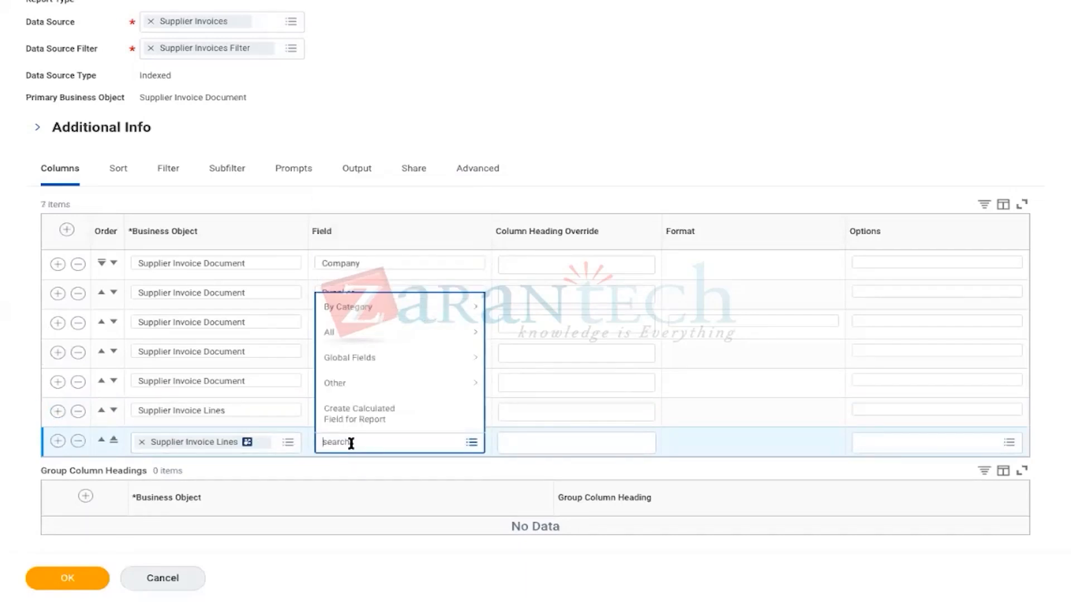
text(Extended amount in comapany base)
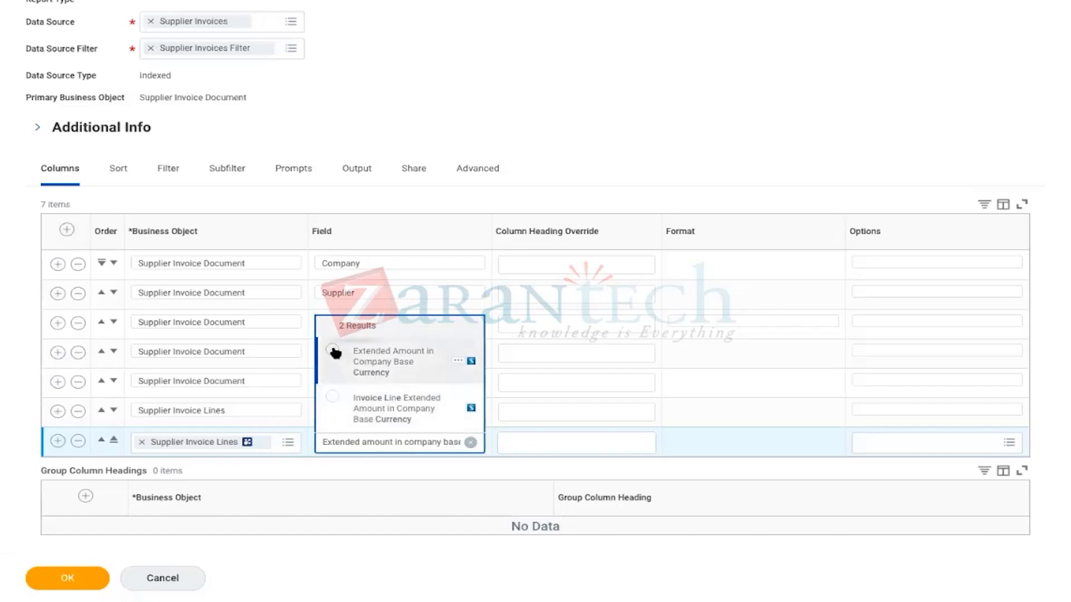
click(335, 353)
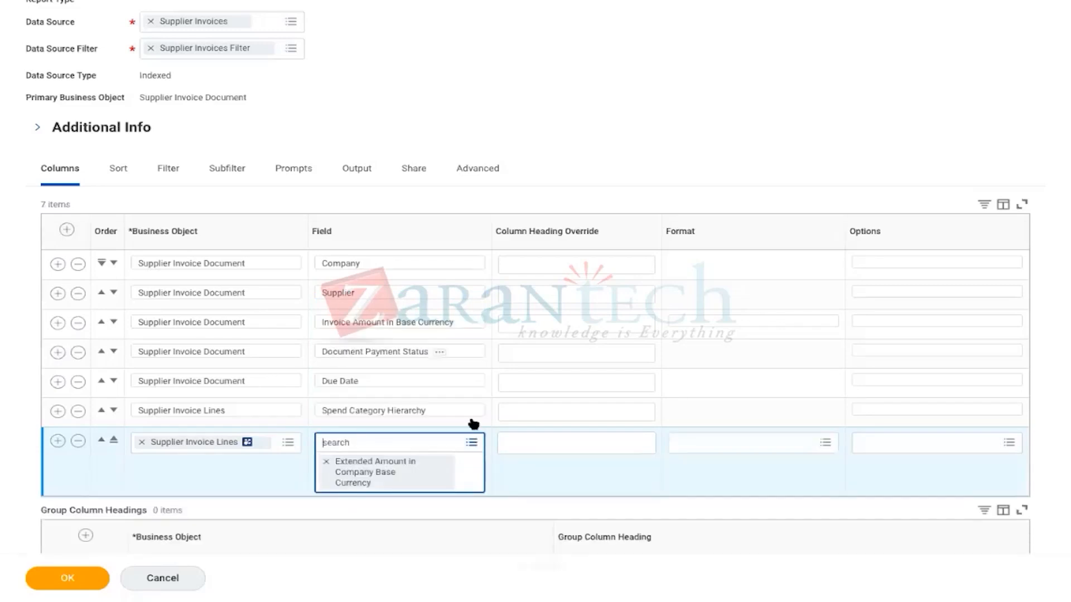
click(553, 473)
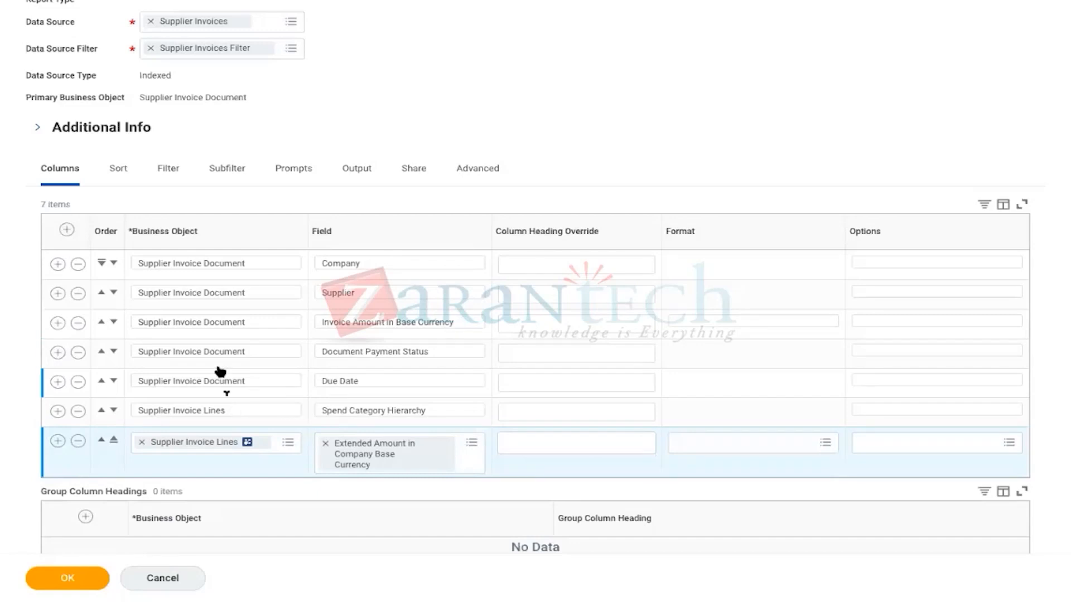
Step: Add an instance filter condition to the report on the field Document Payment Status
click(161, 170)
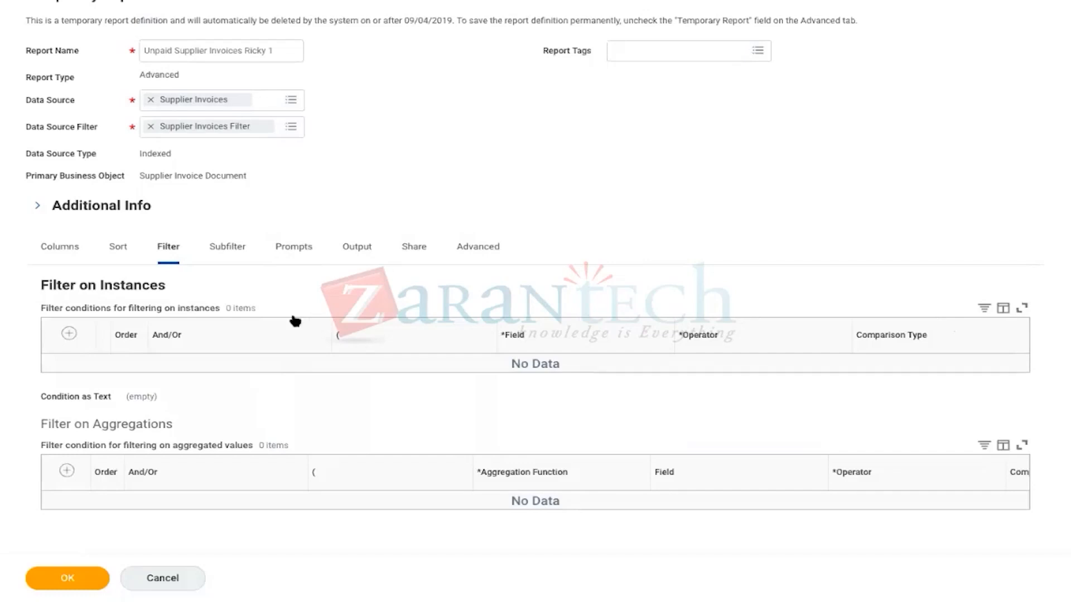
click(69, 335)
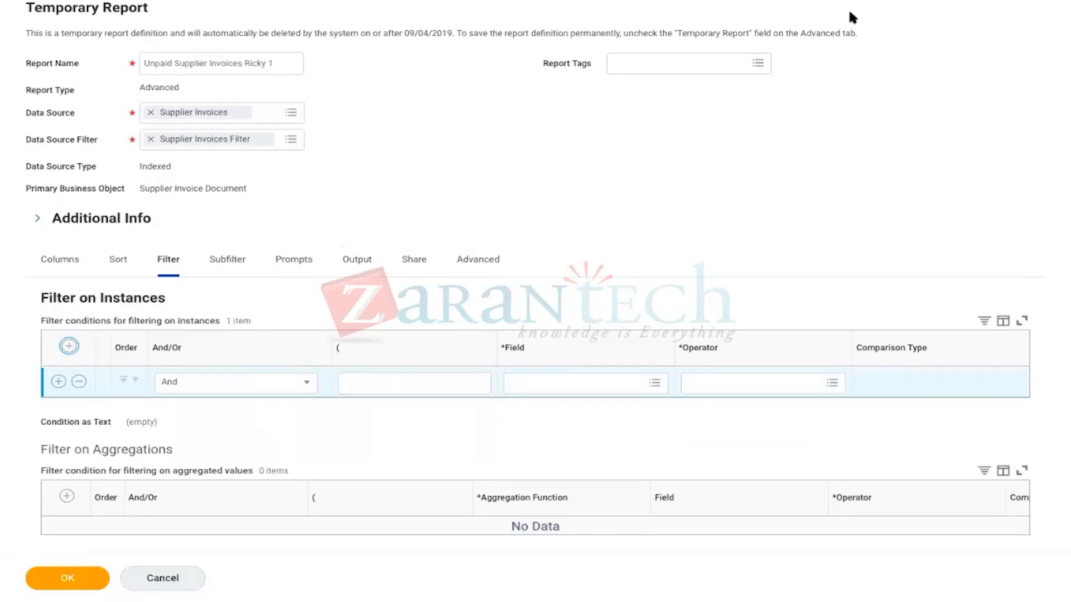
mouse_move(776, 3)
click(523, 381)
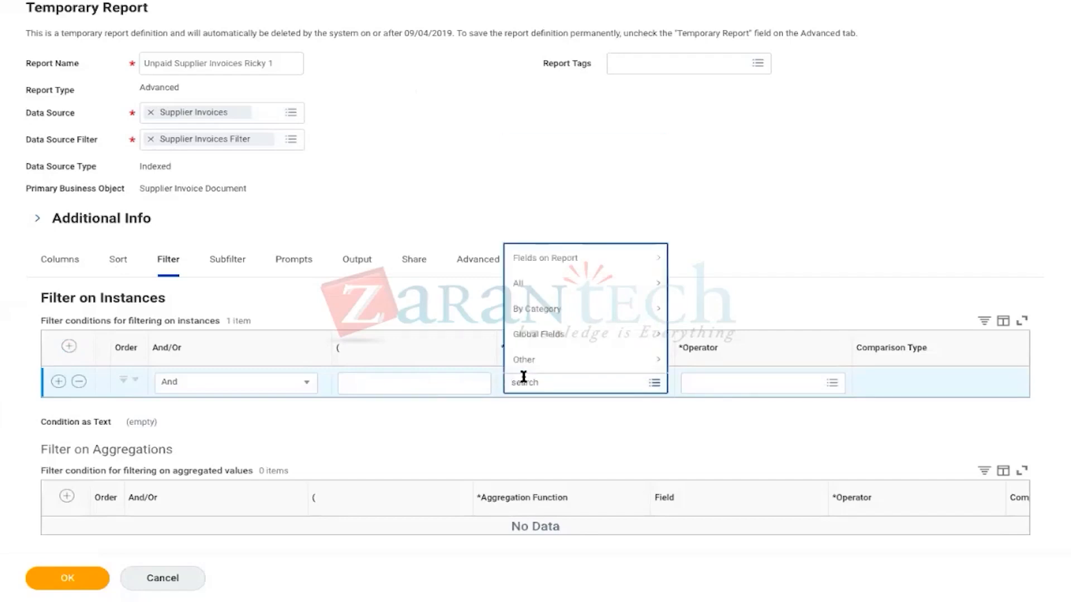
text(Document Payment Status)
key(Return)
Step: Set the Document Payment Status condition to the operator in the selection list, comparing with a value specified in this filter
click(725, 383)
click(719, 333)
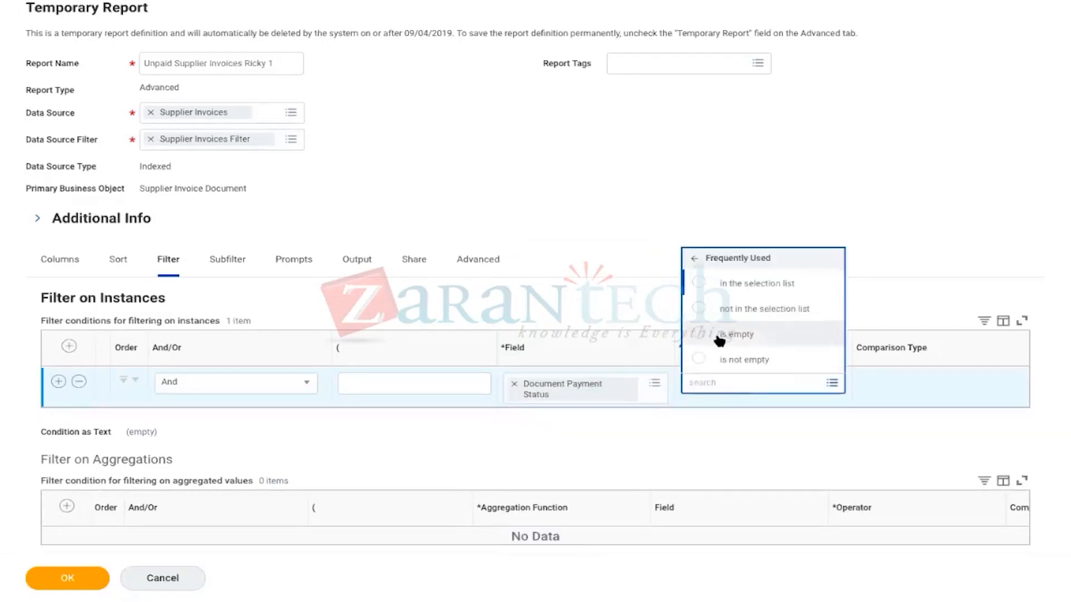
click(697, 284)
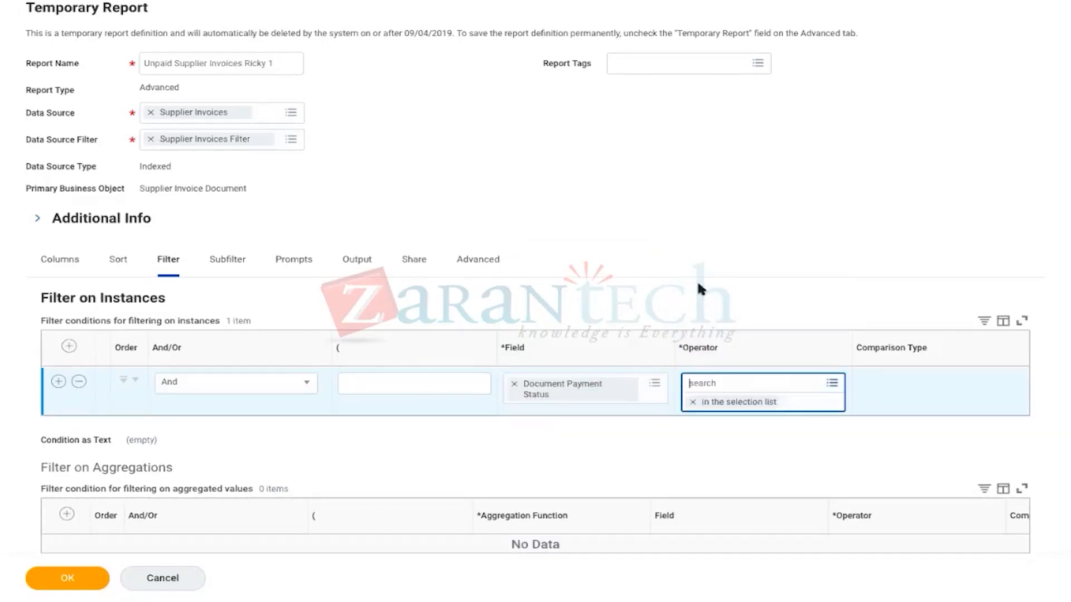
click(914, 385)
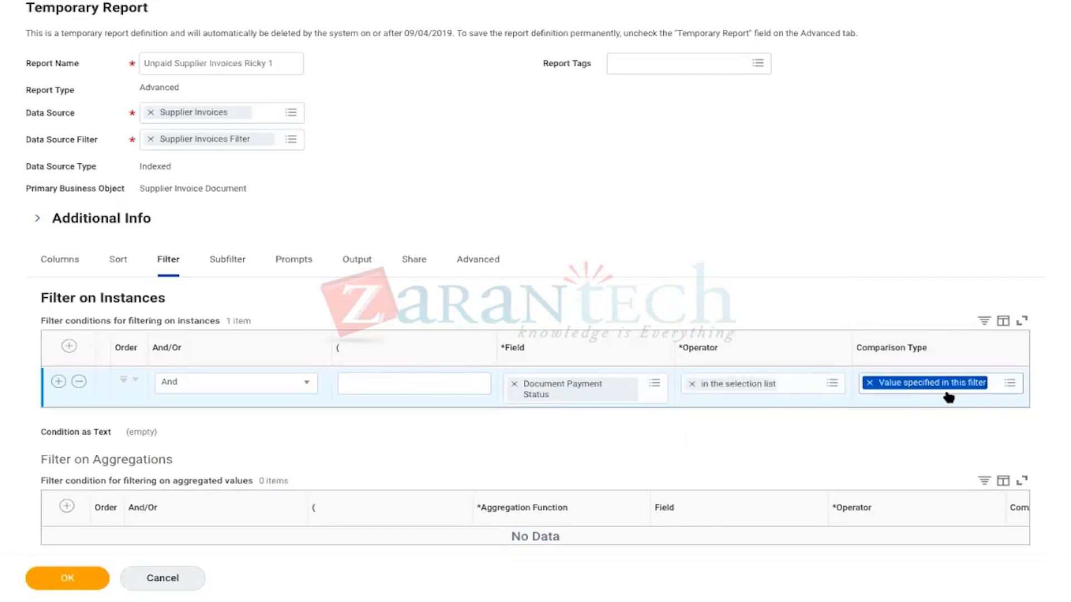
scroll(950, 398, right, 4)
Step: Choose Unpaid and Partially Paid as the comparison values of the Document Payment Status condition, keeping the page's changes
click(878, 385)
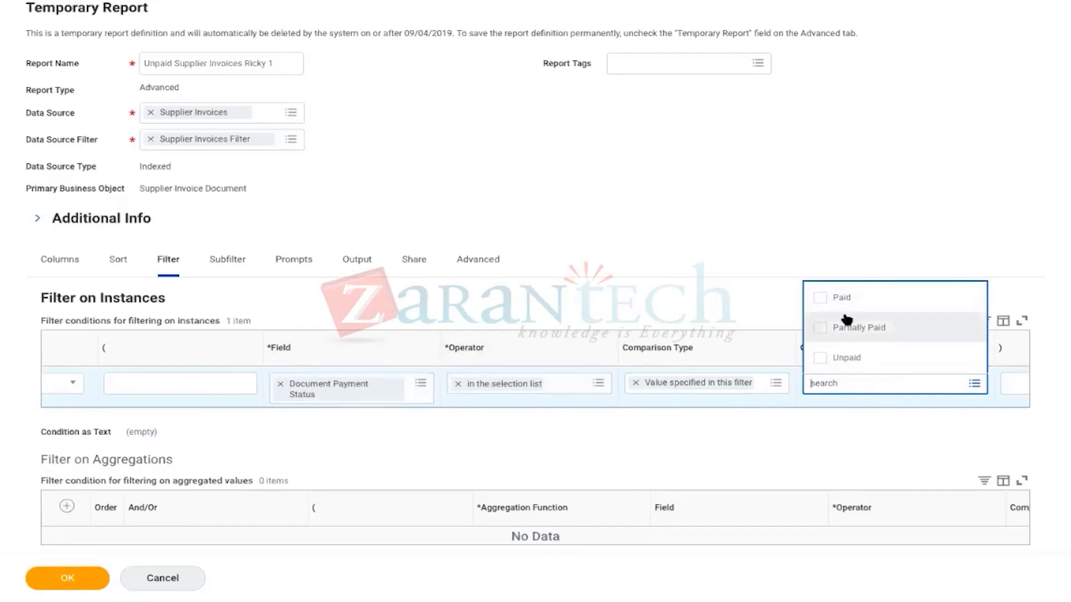
click(820, 358)
click(820, 328)
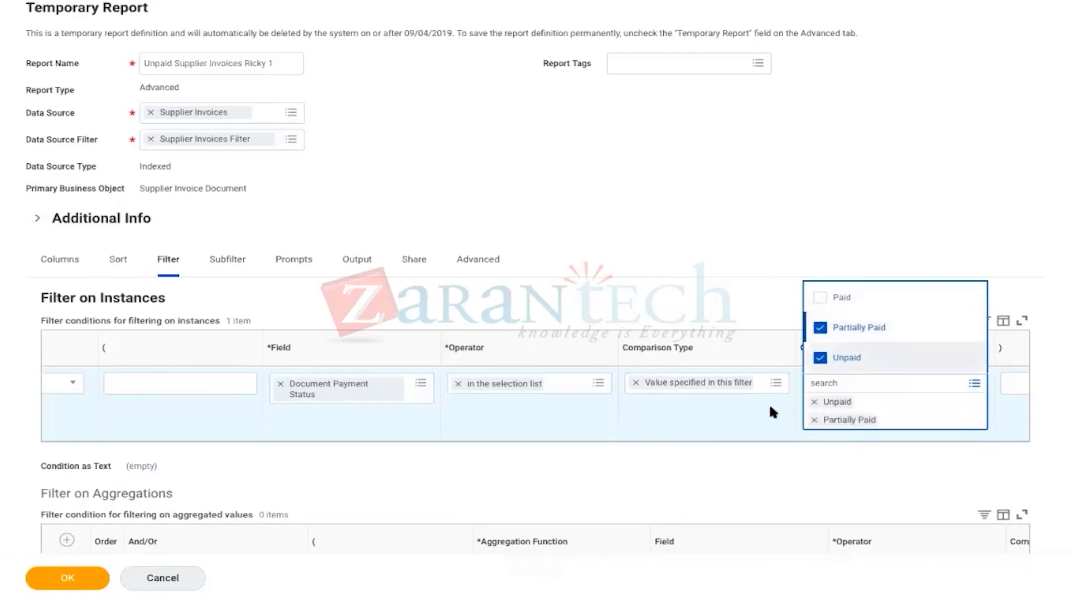
click(738, 413)
scroll(684, 414, down, 1)
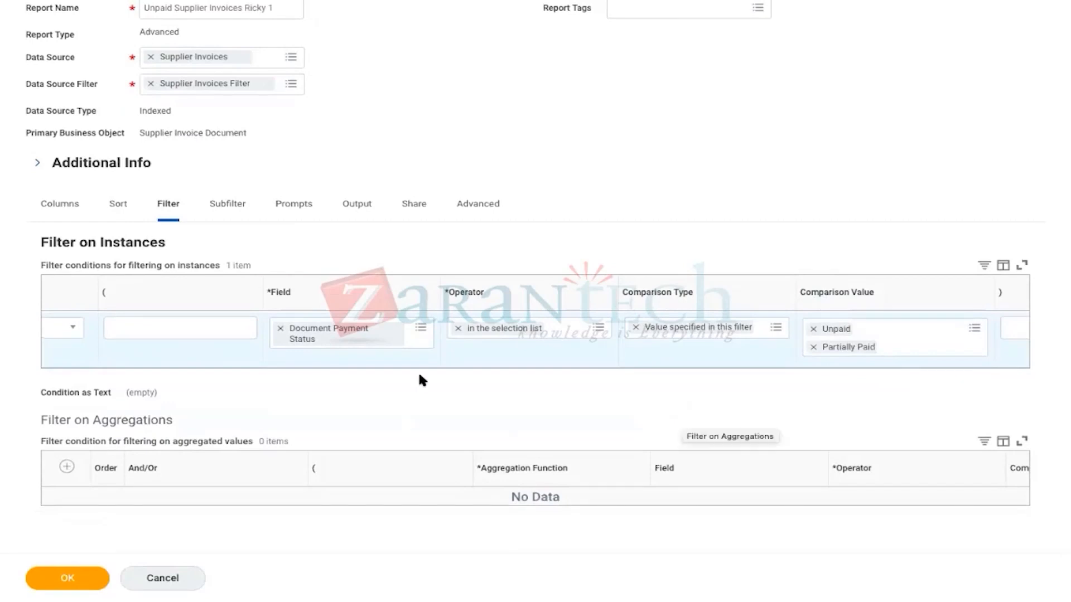
scroll(364, 395, left, 3)
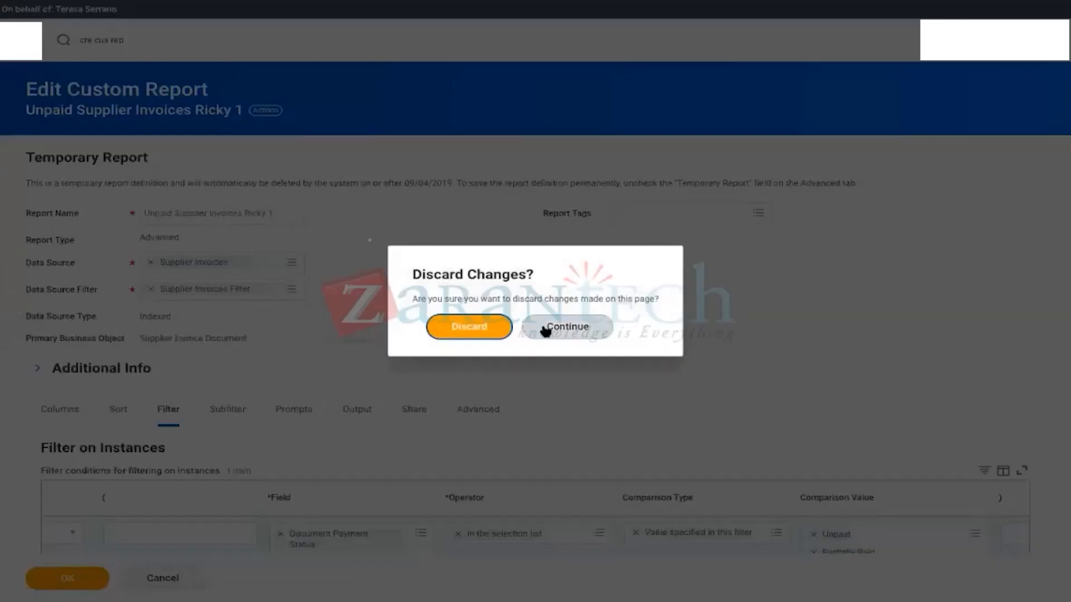
click(554, 330)
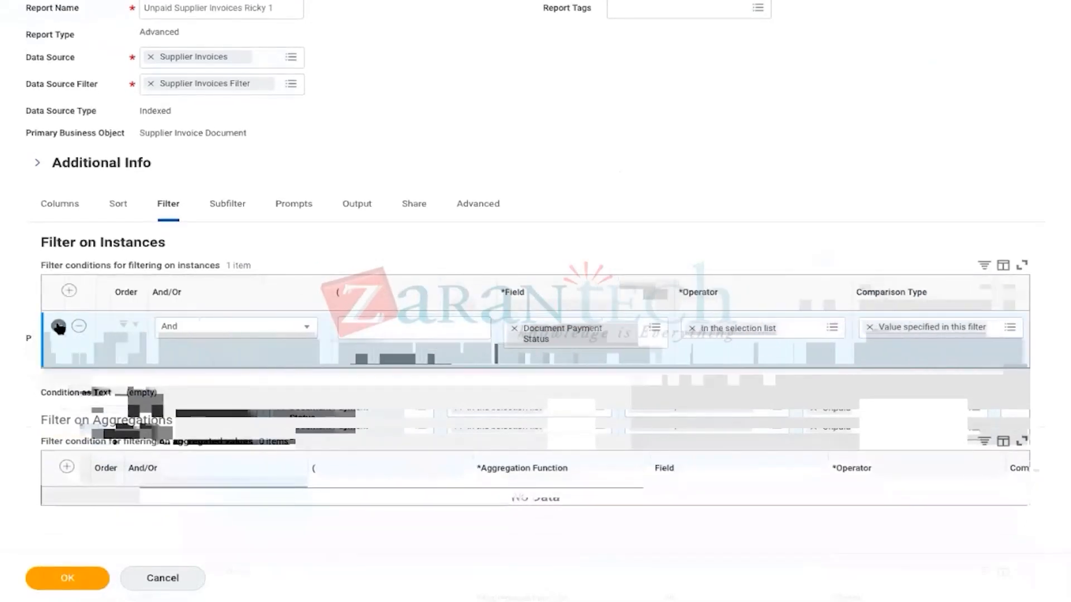
Step: Add a second instance filter condition joined with And on the field Invoice Status
click(59, 326)
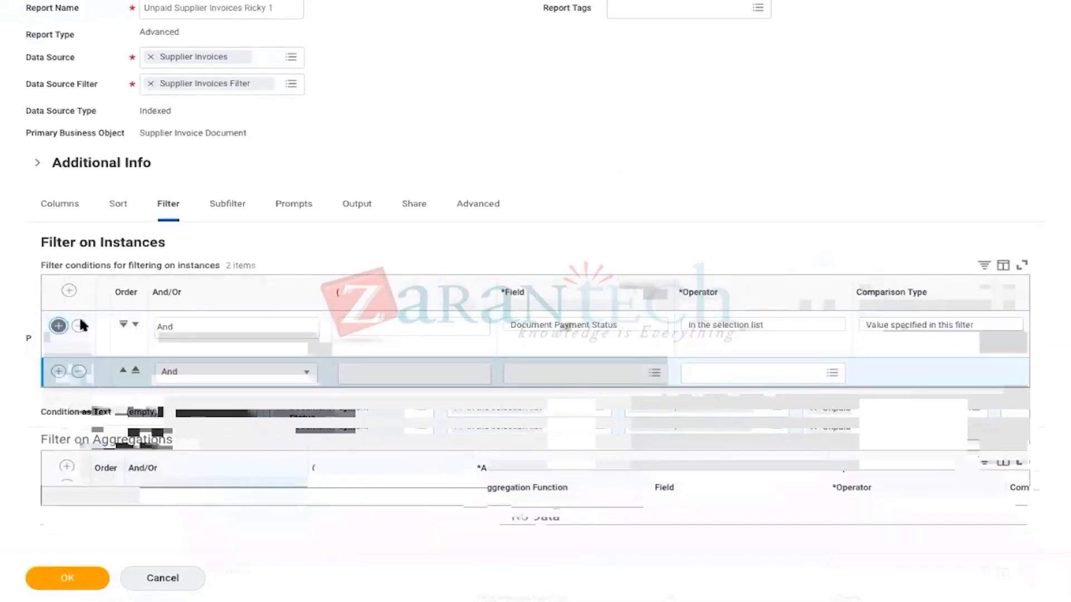
click(539, 374)
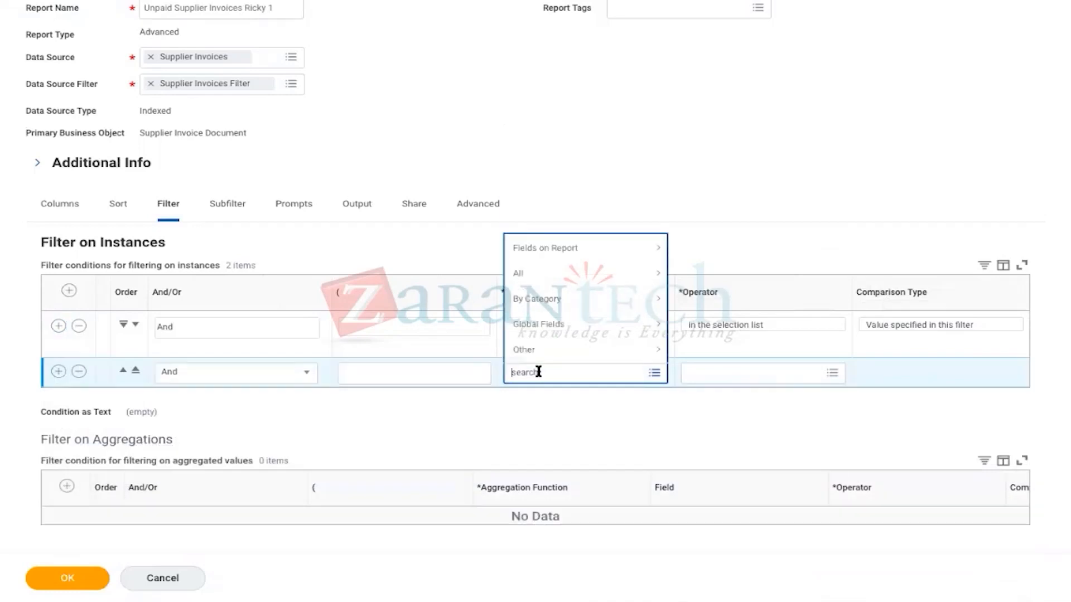
text(Invoice Status)
key(Return)
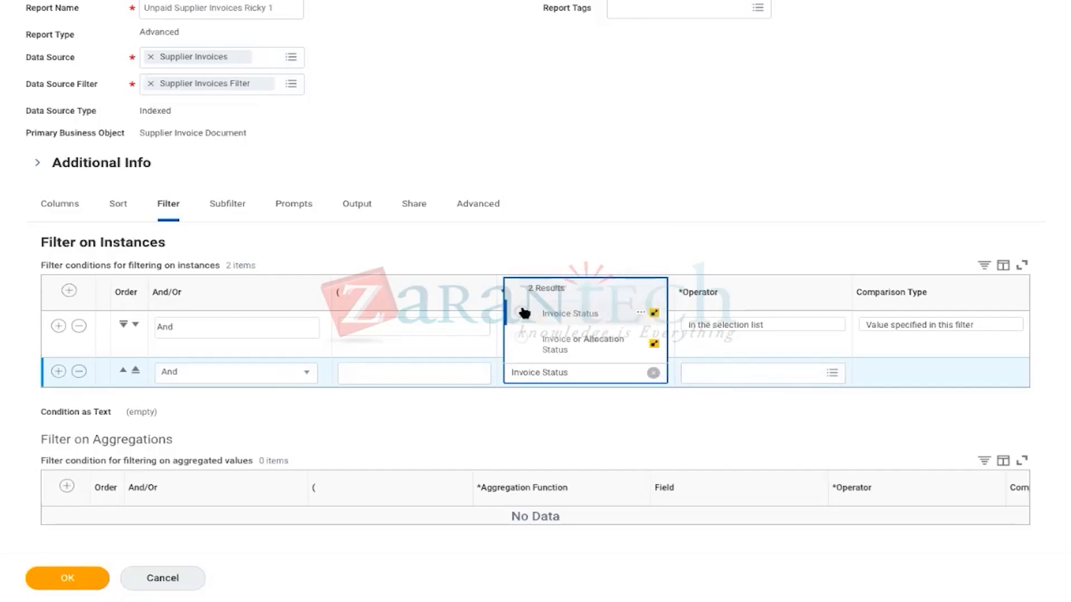
click(524, 313)
Step: Set the Invoice Status condition to the operator in the selection list with the comparison value Approved
click(734, 371)
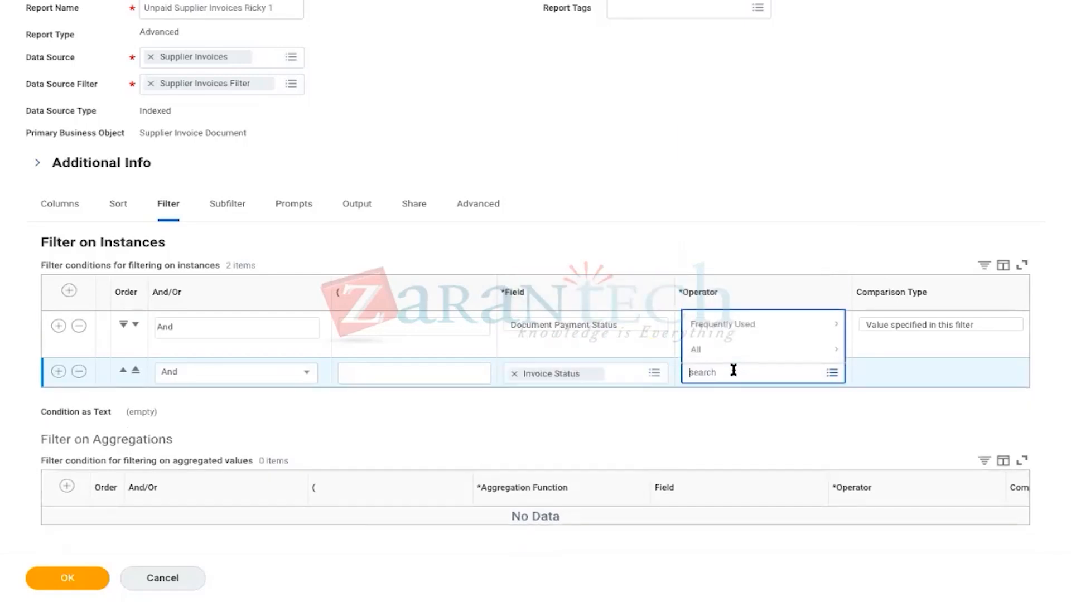
click(712, 324)
click(692, 272)
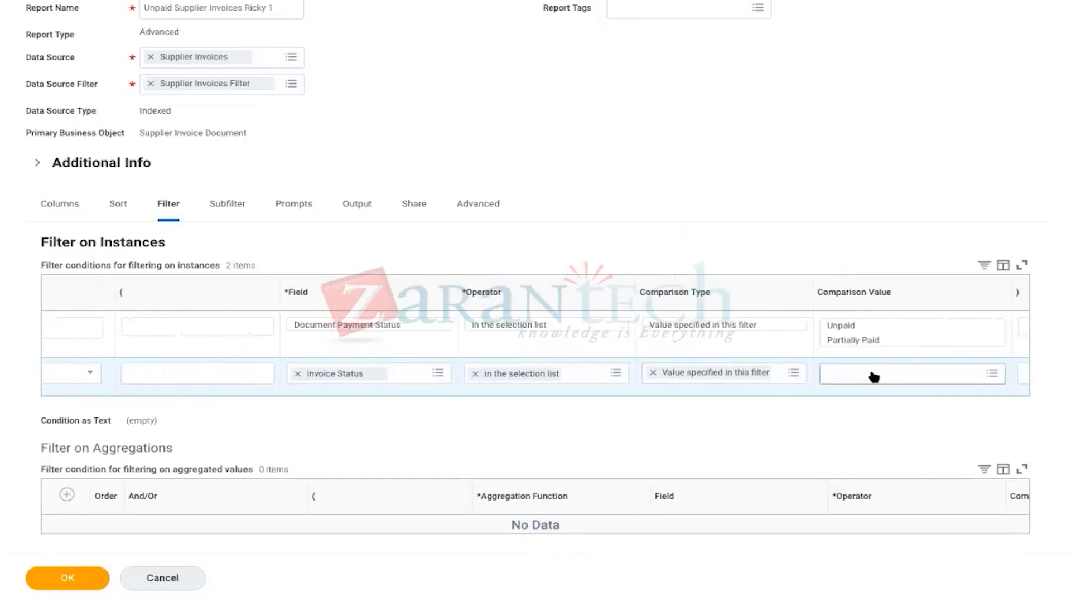
click(873, 378)
click(839, 198)
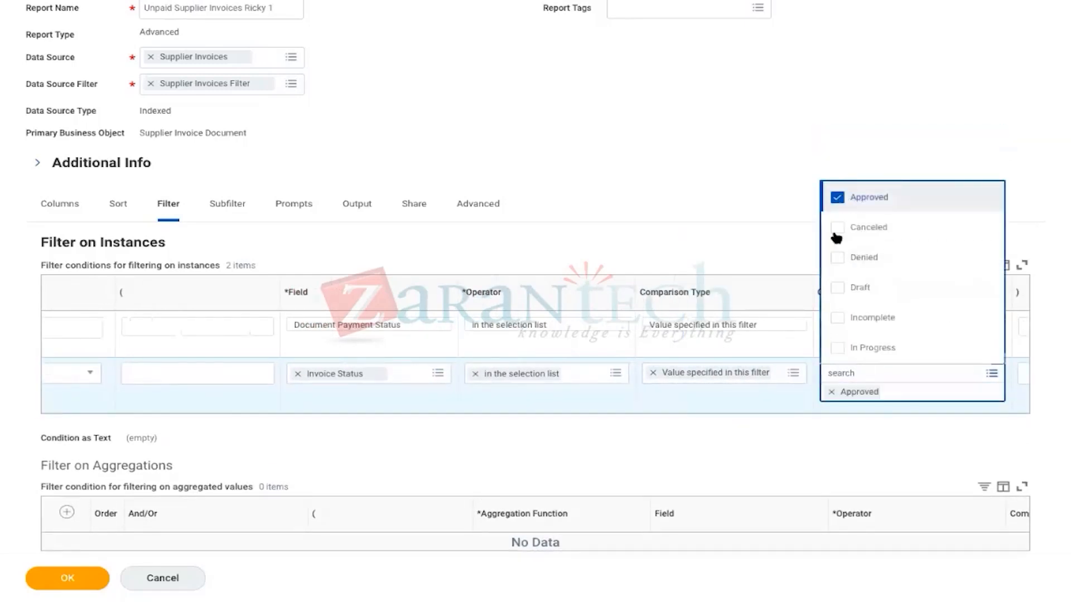
click(718, 216)
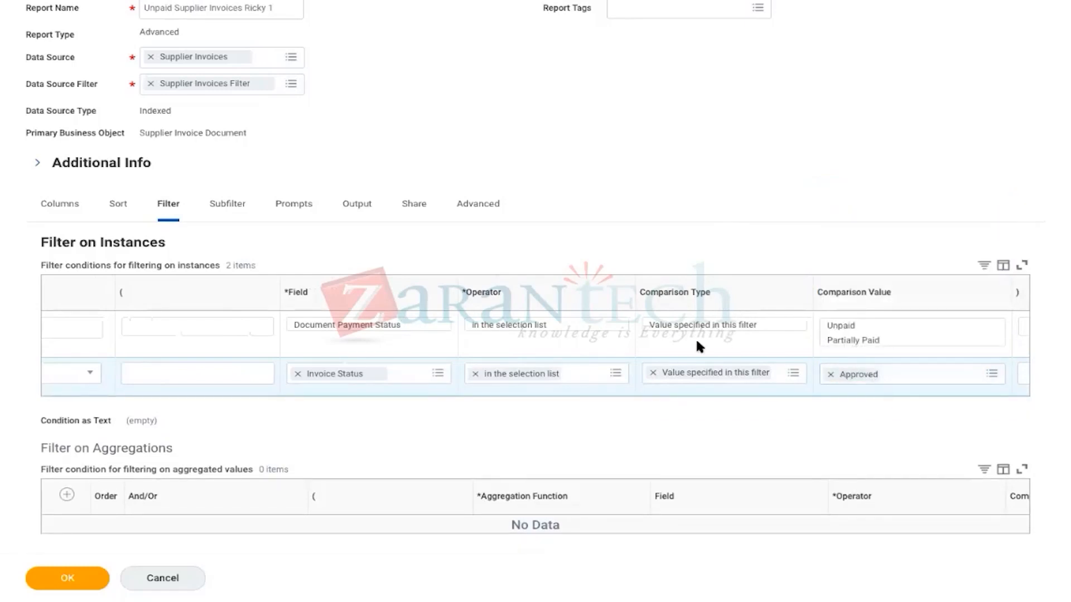
scroll(697, 343, left, 4)
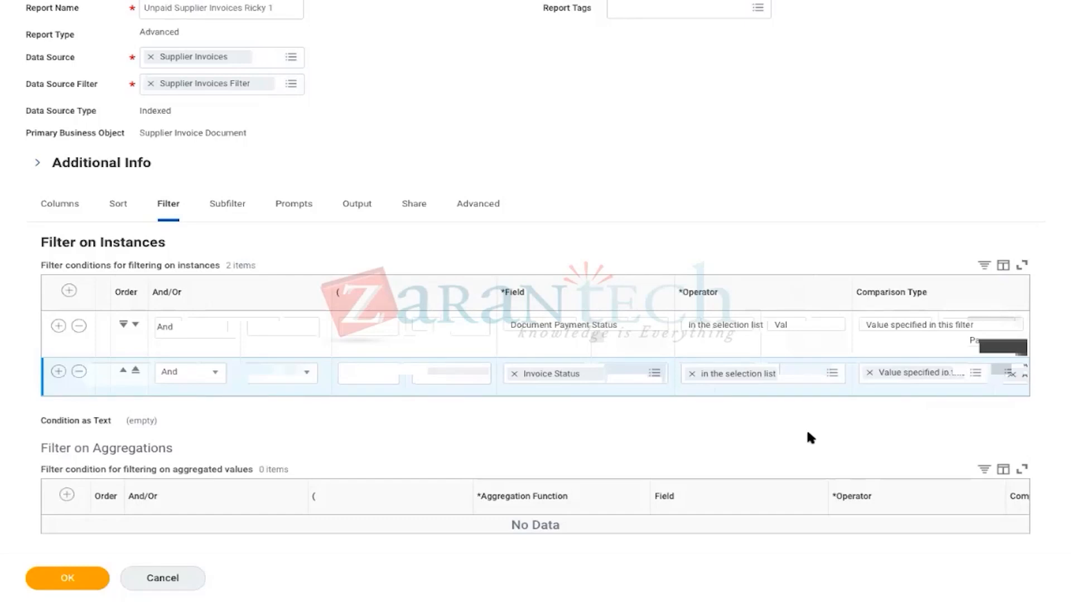
Step: Add a third instance filter condition with a field search for Supplier Invoice Lines, and return to the report's column definitions
click(58, 371)
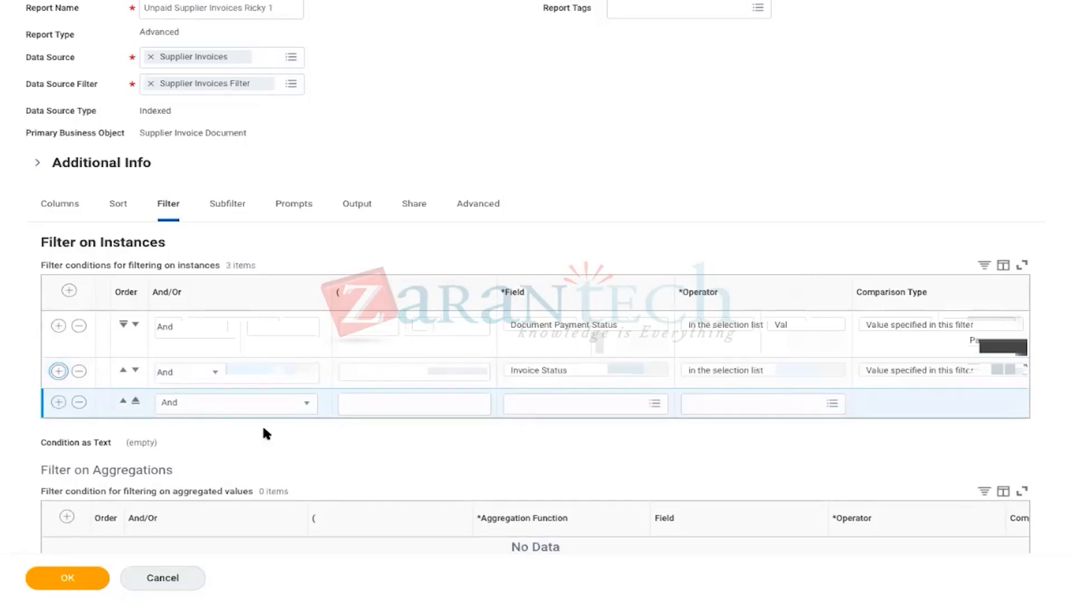
click(568, 408)
text(Sup)
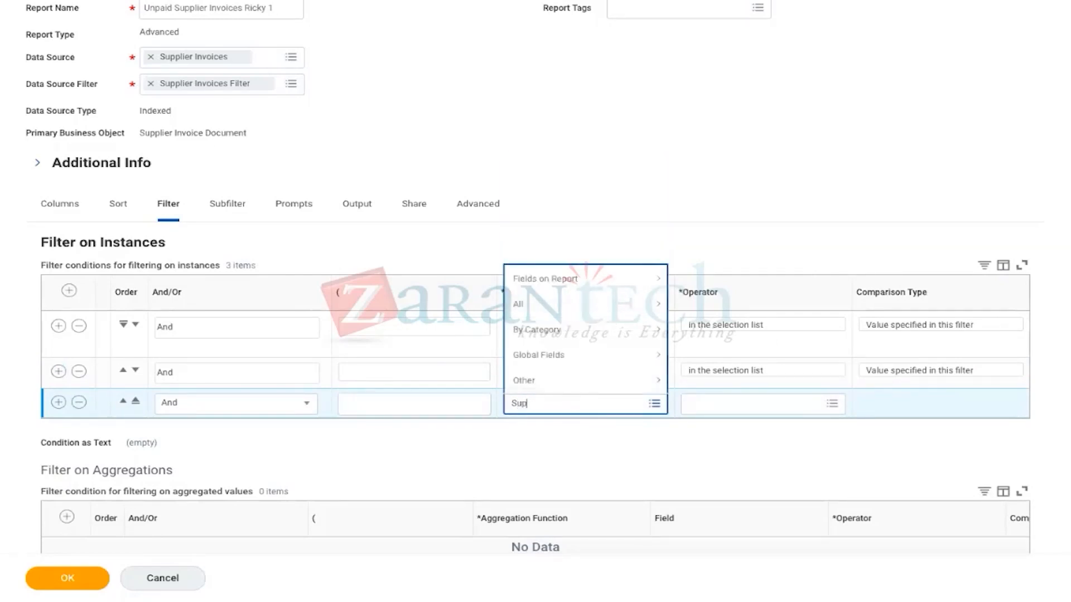
text(plier Invoice Lines)
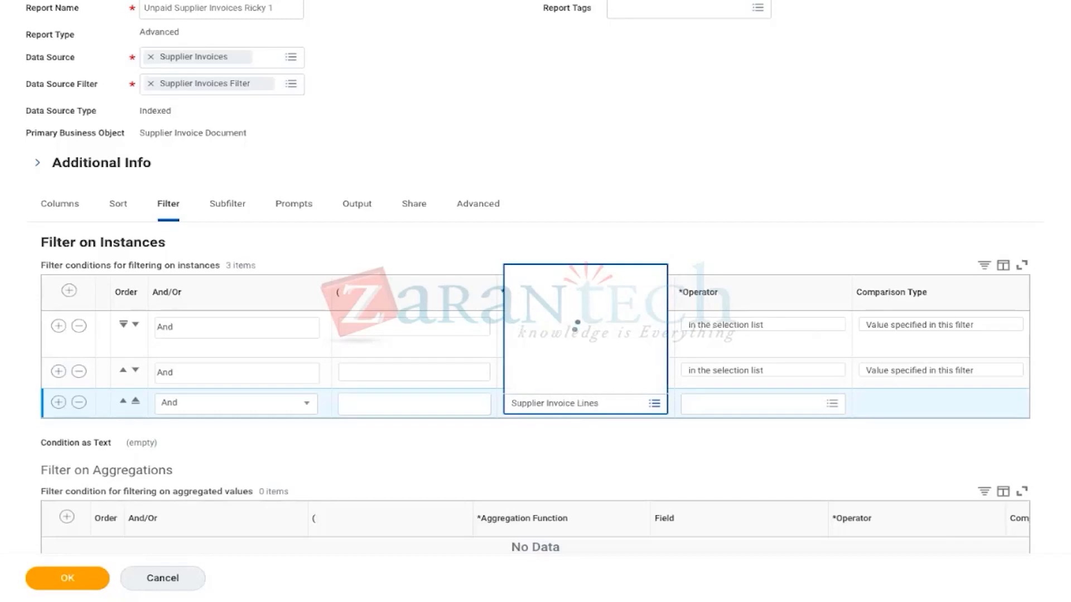
click(653, 403)
click(50, 202)
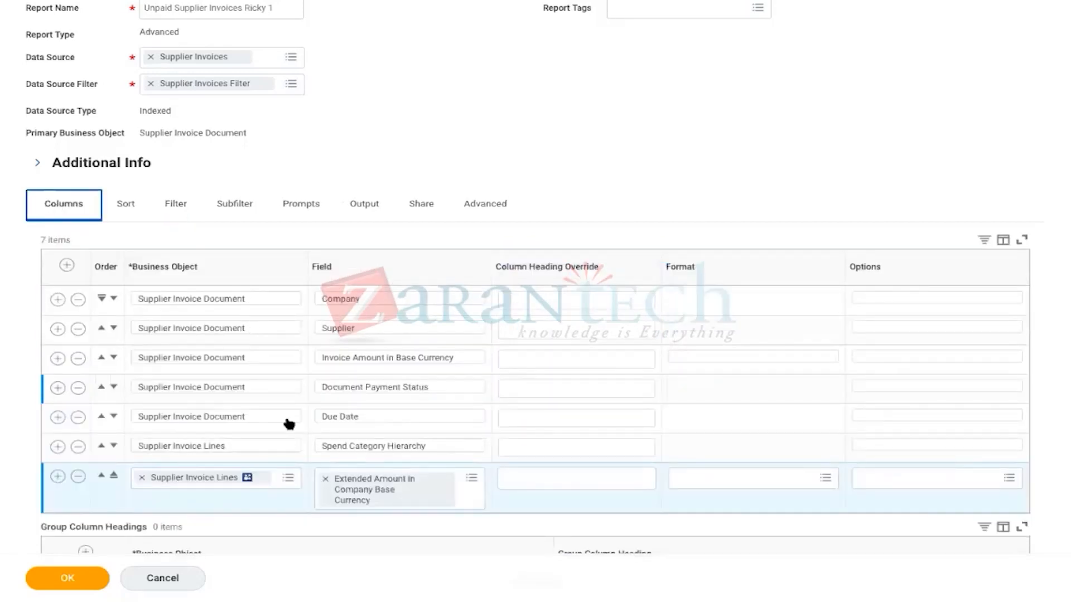
click(57, 476)
click(349, 514)
text(upplier)
key(BackSpace)
key(BackSpace)
text(Supplier Invoice Line)
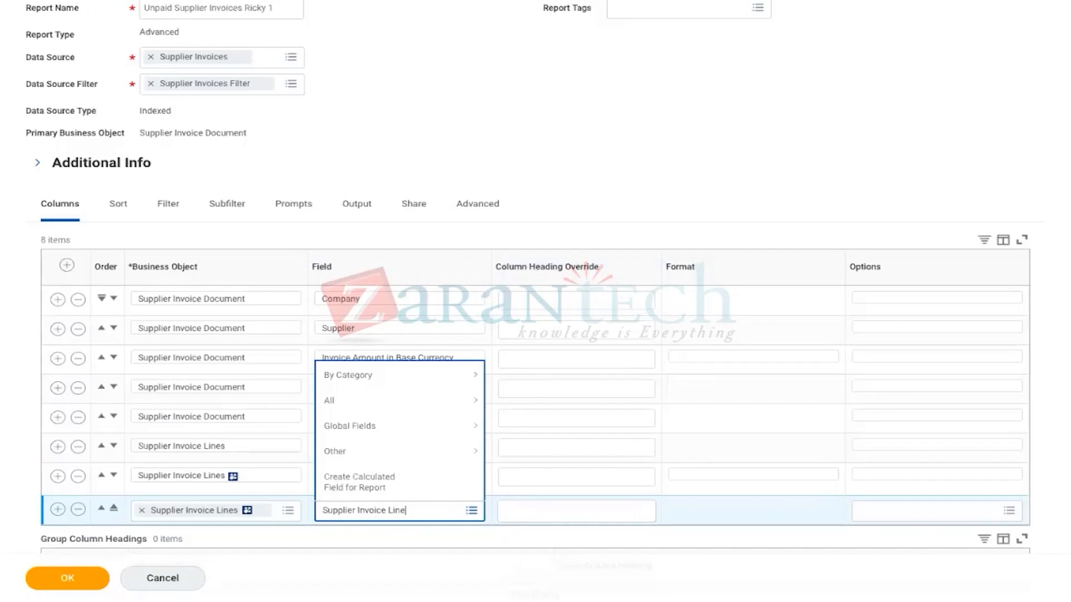
text(s)
key(Return)
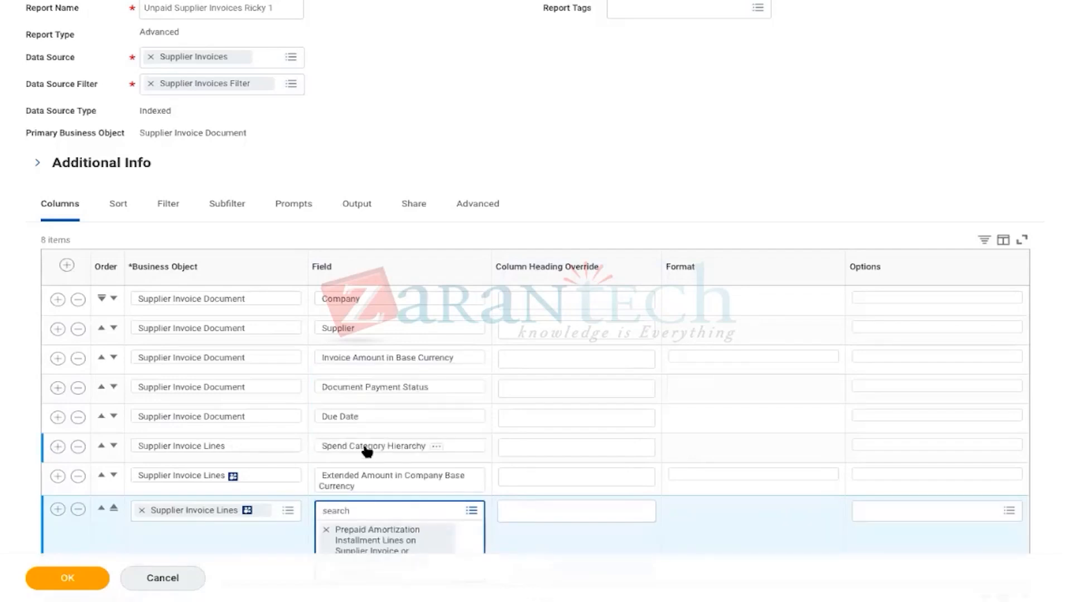
scroll(366, 451, down, 2)
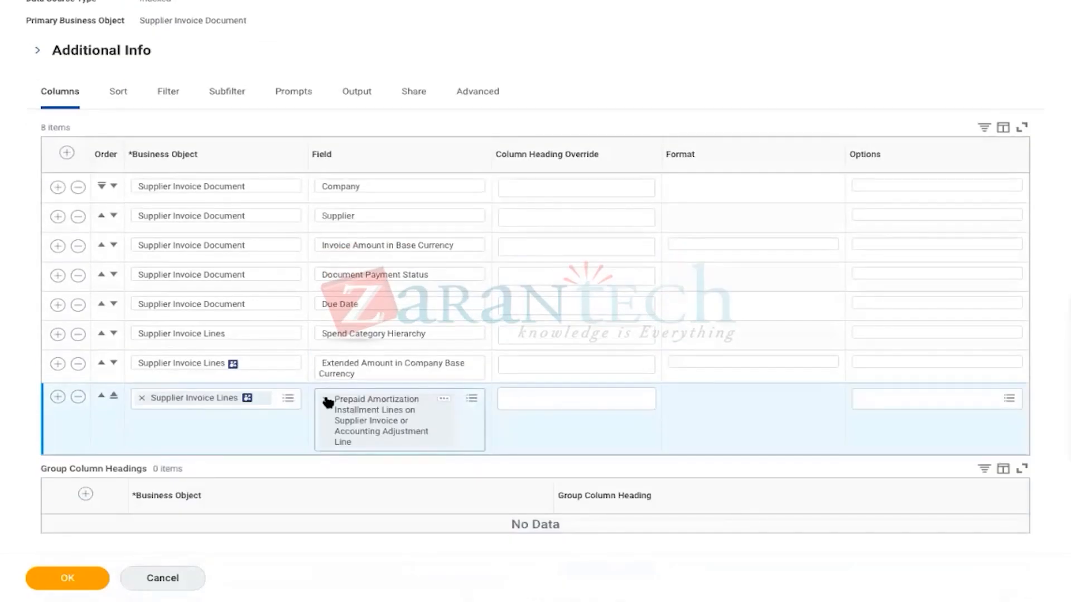
click(327, 401)
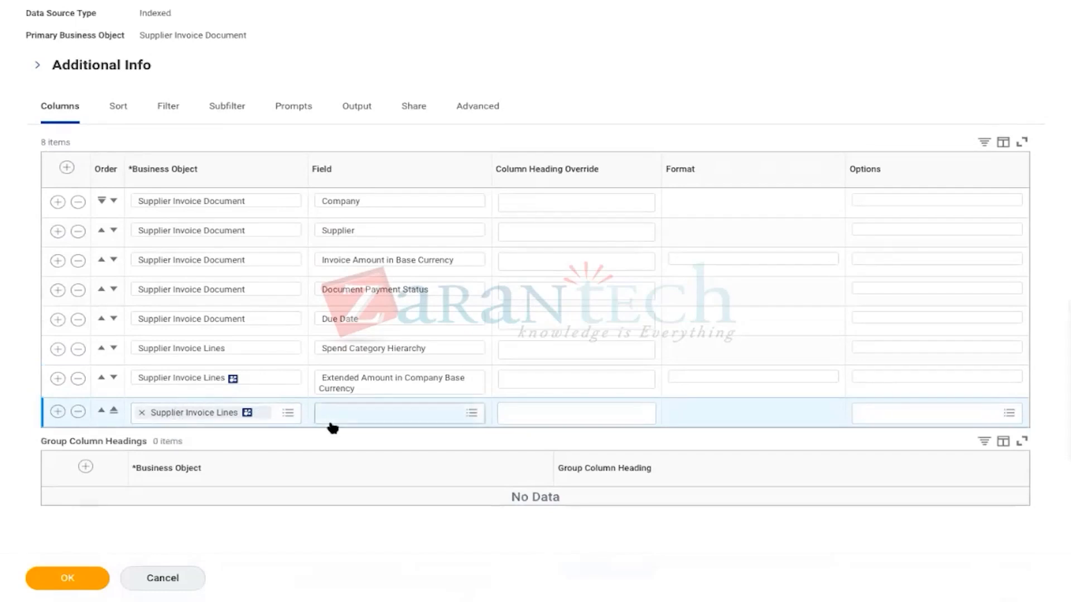
click(78, 412)
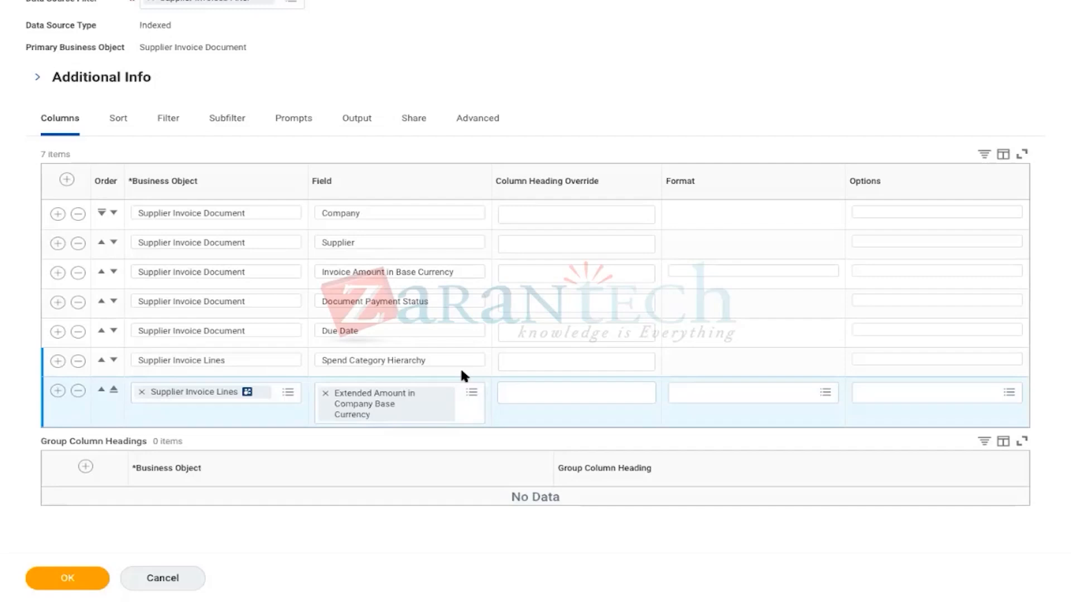
Step: Add a Supplier Invoice Lines column after the last row and search its field list for Supplier Invoice
click(58, 392)
click(345, 431)
text(Supplier)
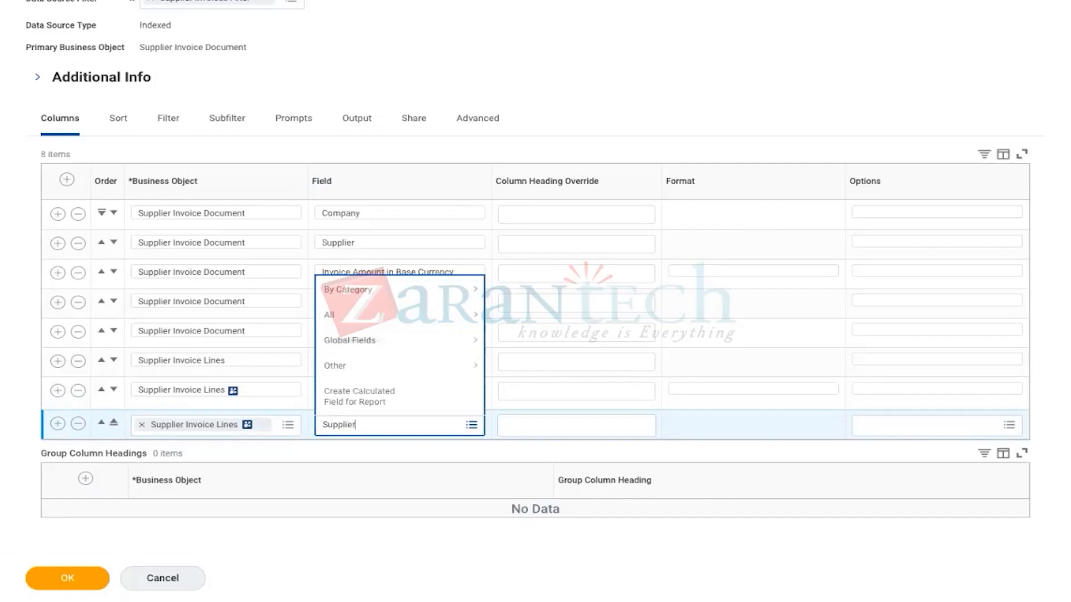
text( Invoiec)
key(Return)
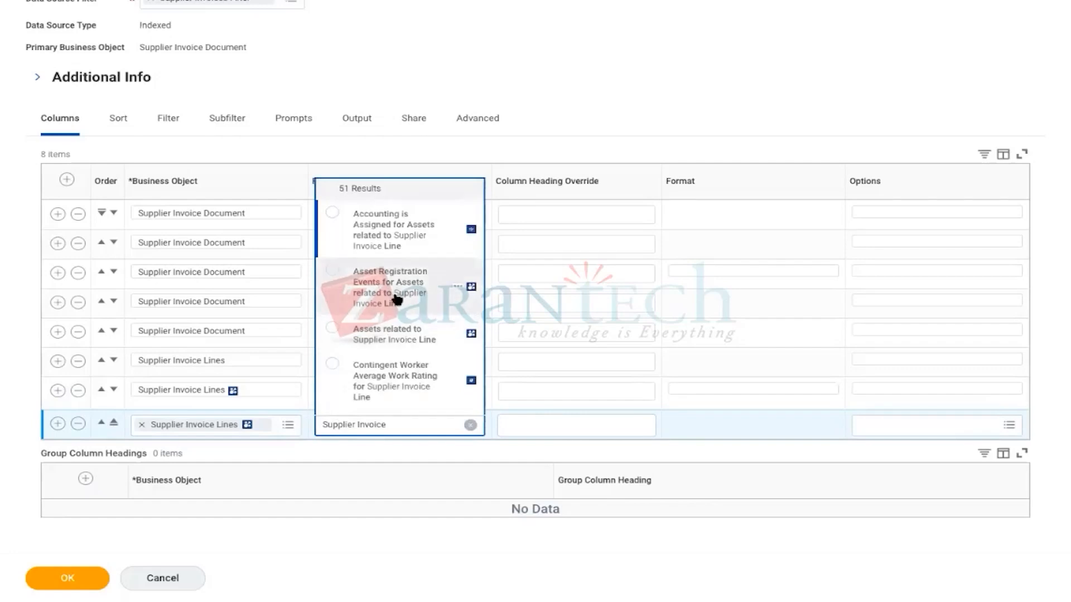
scroll(389, 328, down, 3)
scroll(389, 328, down, 5)
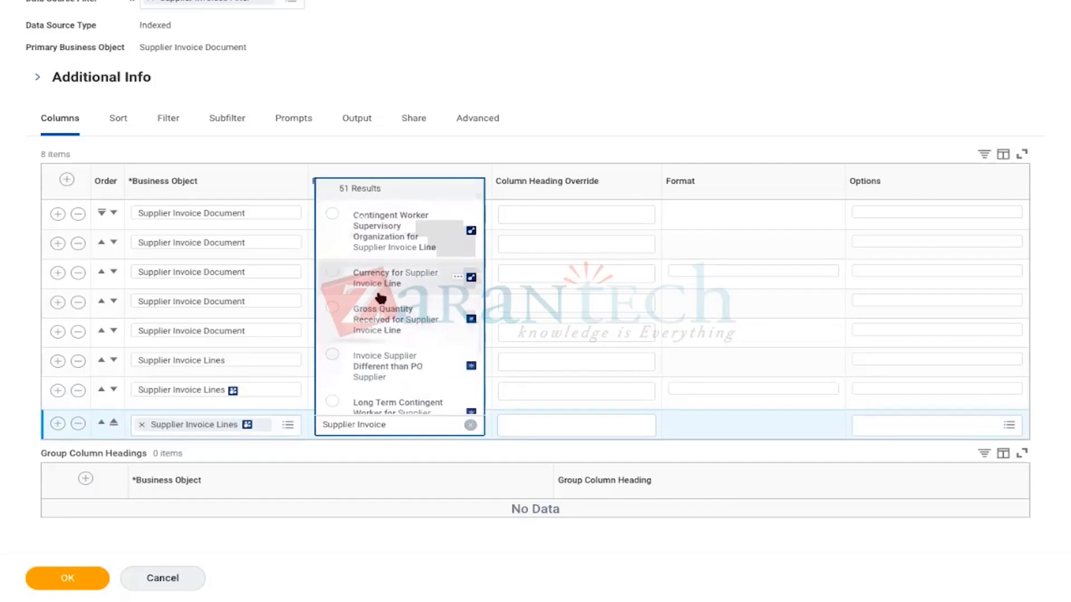
scroll(410, 323, down, 3)
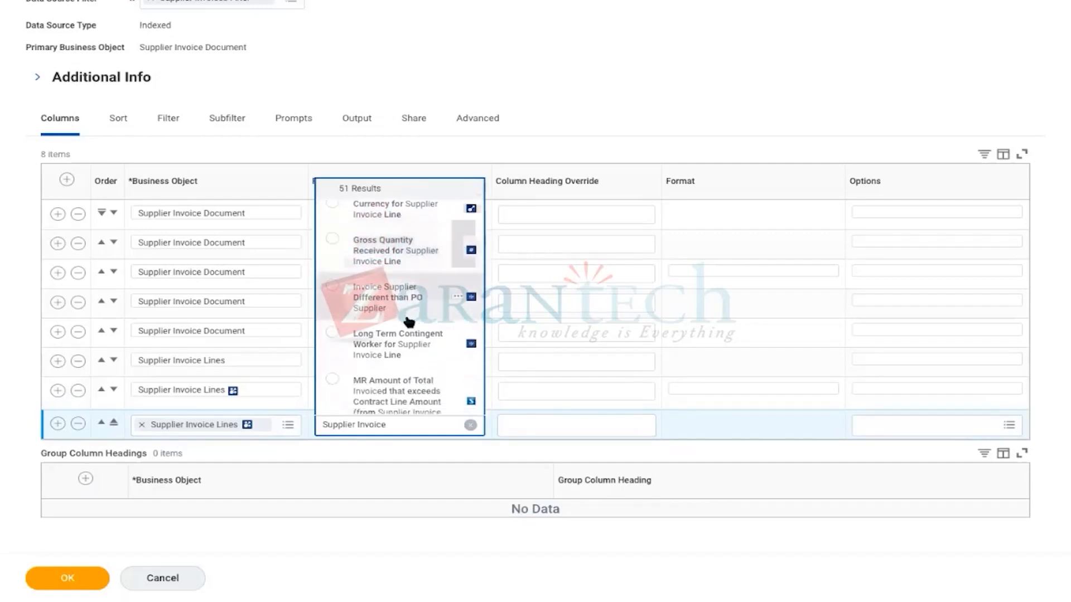
scroll(410, 323, down, 4)
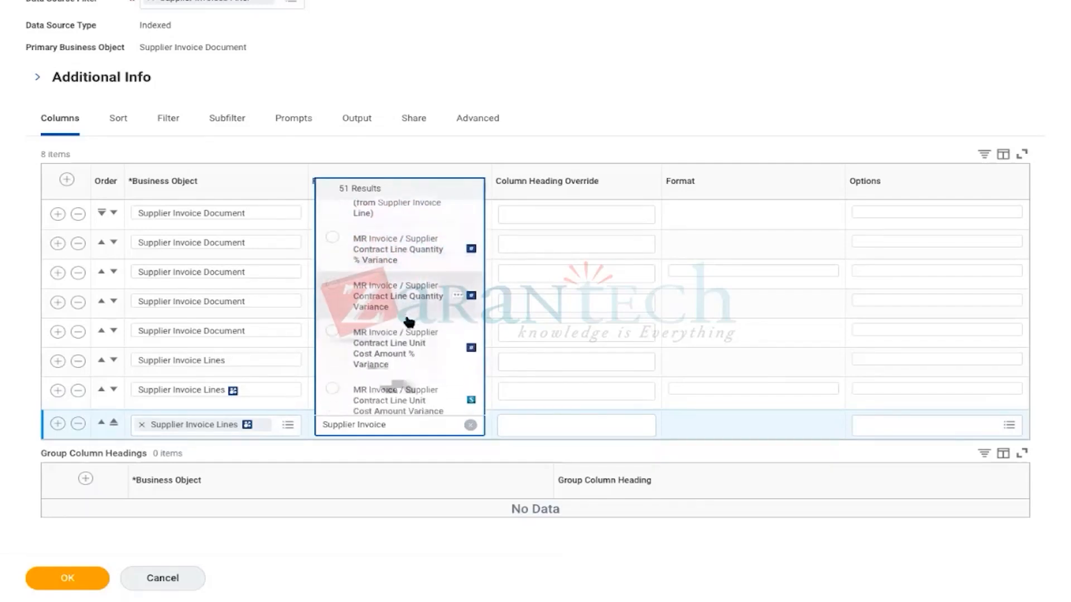
scroll(410, 323, down, 5)
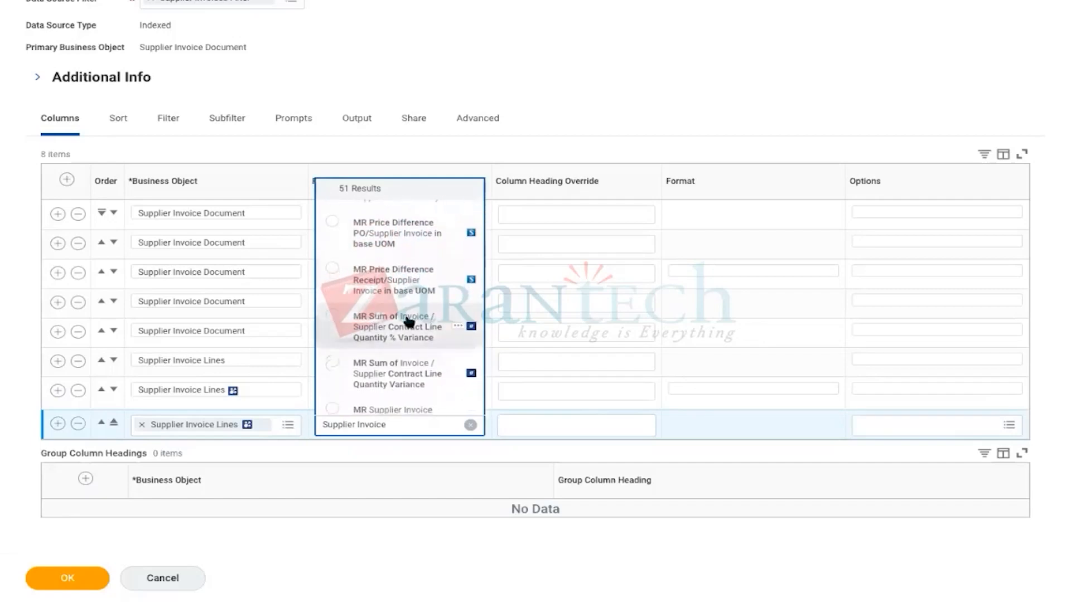
scroll(410, 323, down, 4)
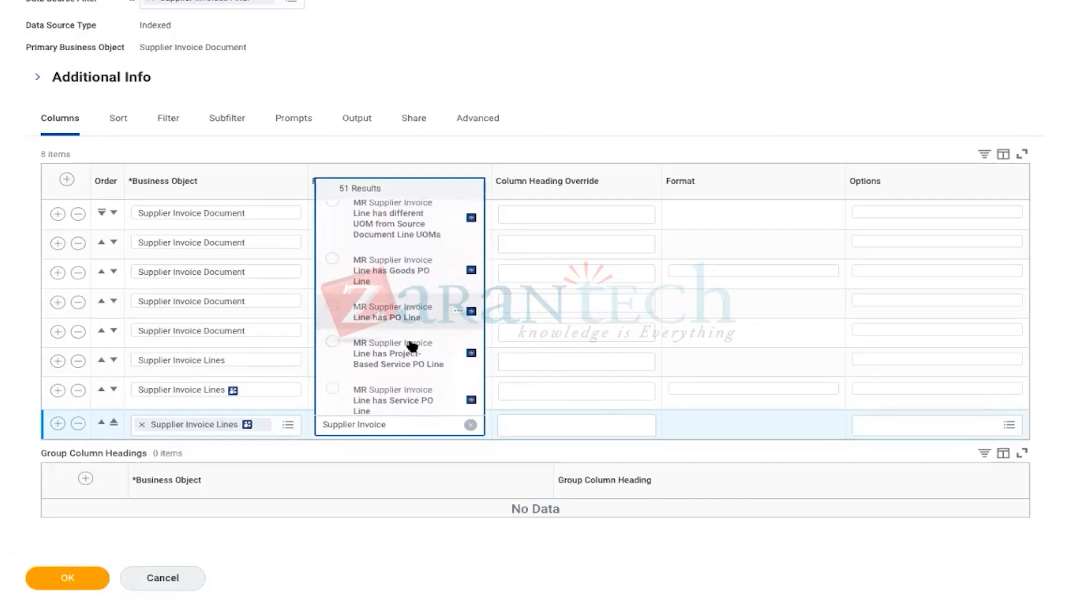
scroll(406, 351, down, 4)
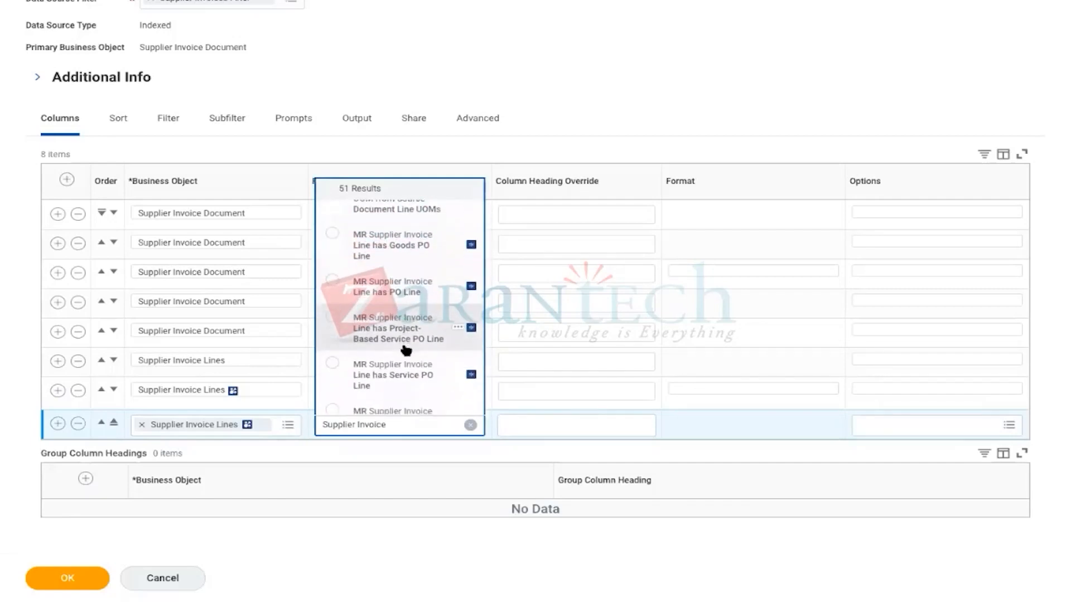
scroll(406, 350, down, 5)
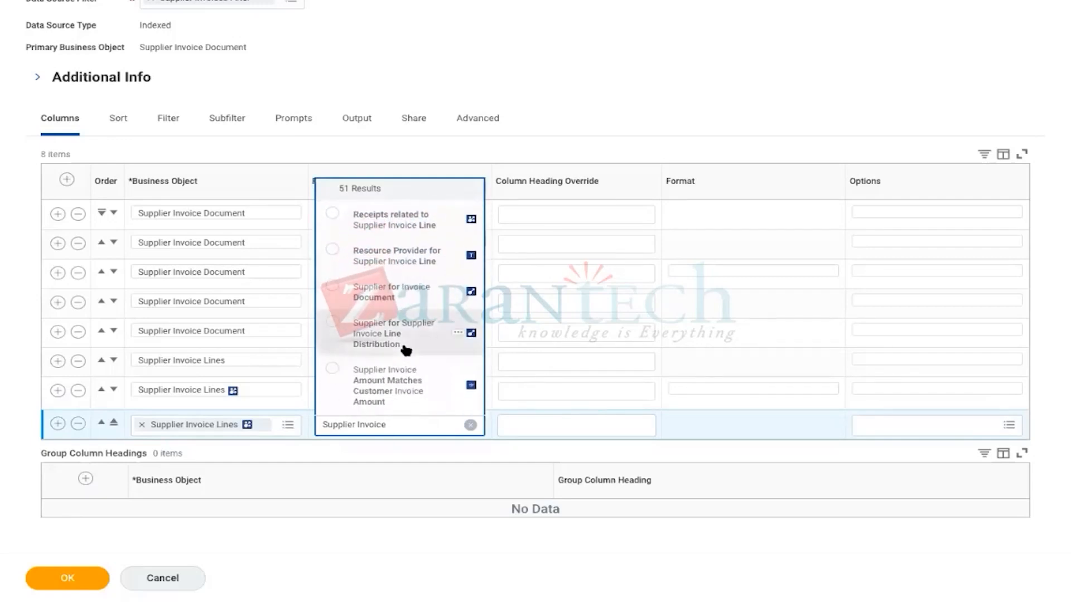
scroll(406, 350, down, 3)
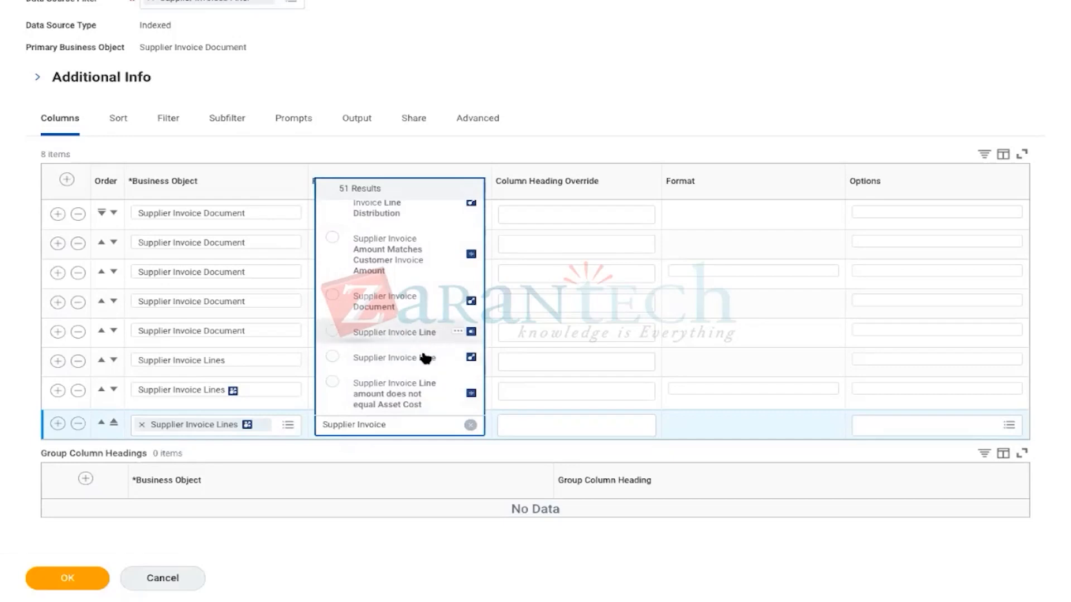
Step: Compare the details of both Supplier Invoice Line fields and select the self-referencing one for the new column
click(459, 333)
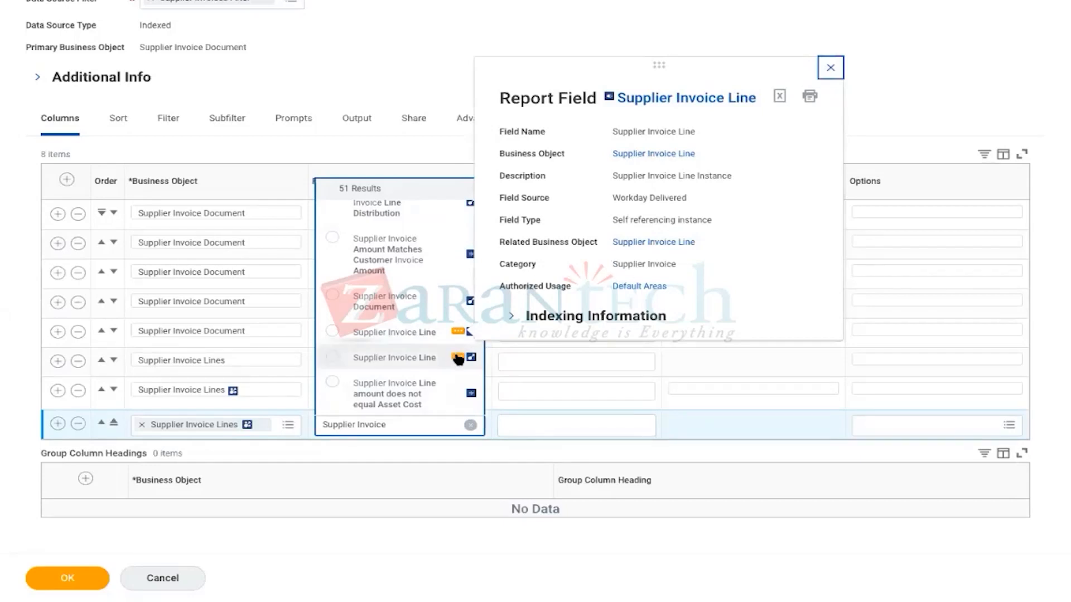
click(458, 359)
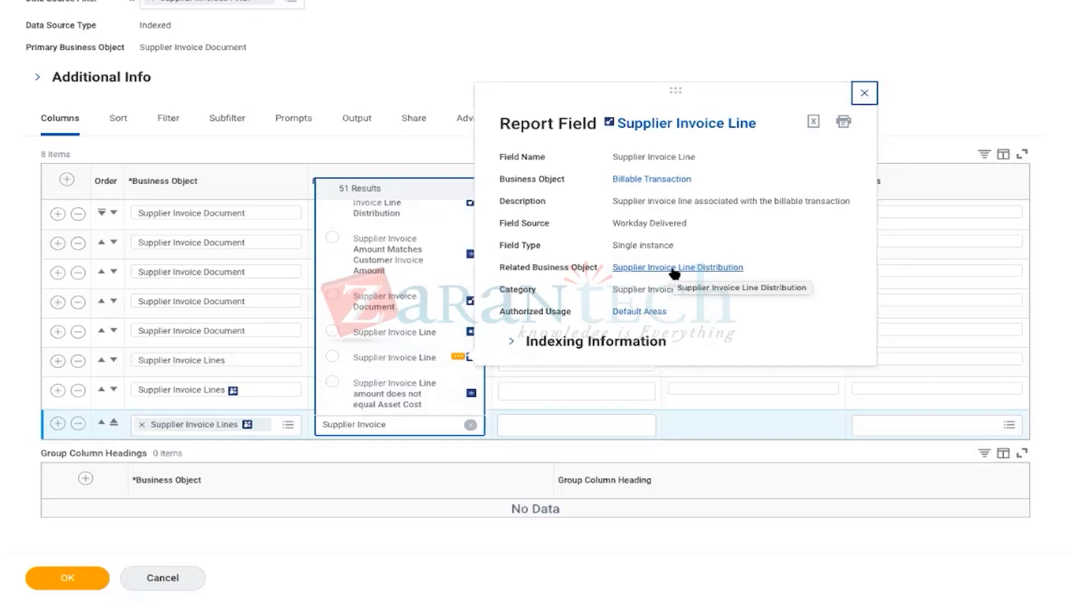
click(333, 333)
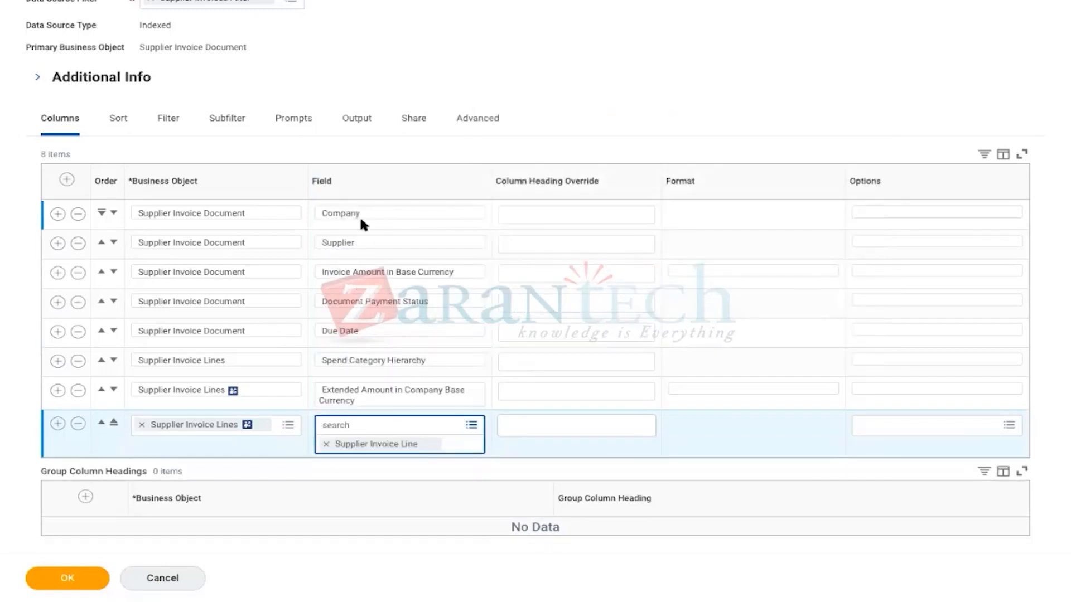
Step: Search for Supplier Invoice Line as the third instance filter condition's field, clear the search, and return to the column definitions
click(168, 118)
click(547, 356)
text(Supp)
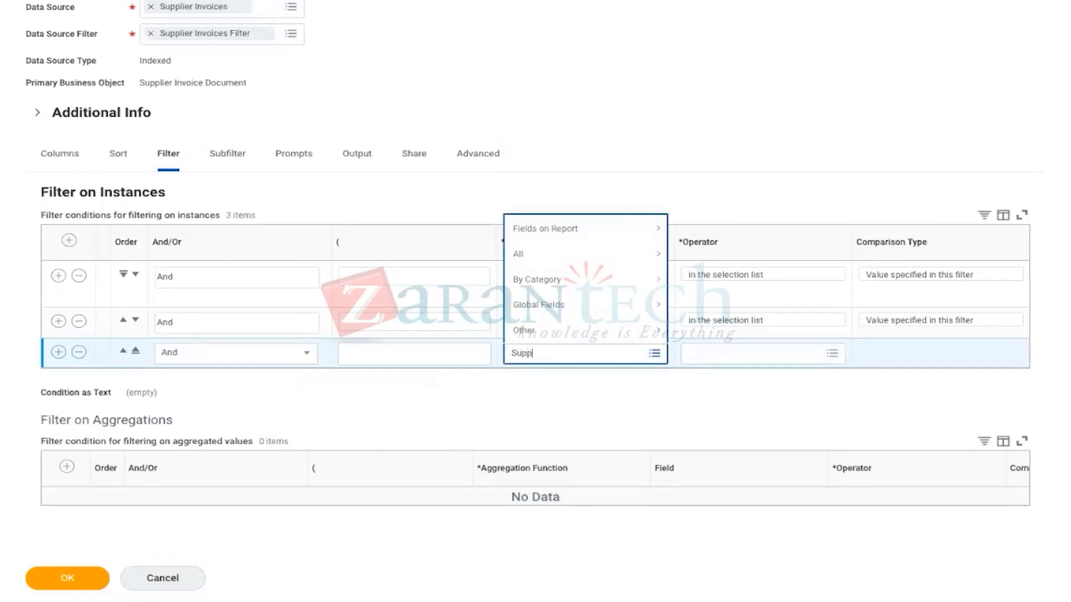
text(lier Invoice Line)
key(Return)
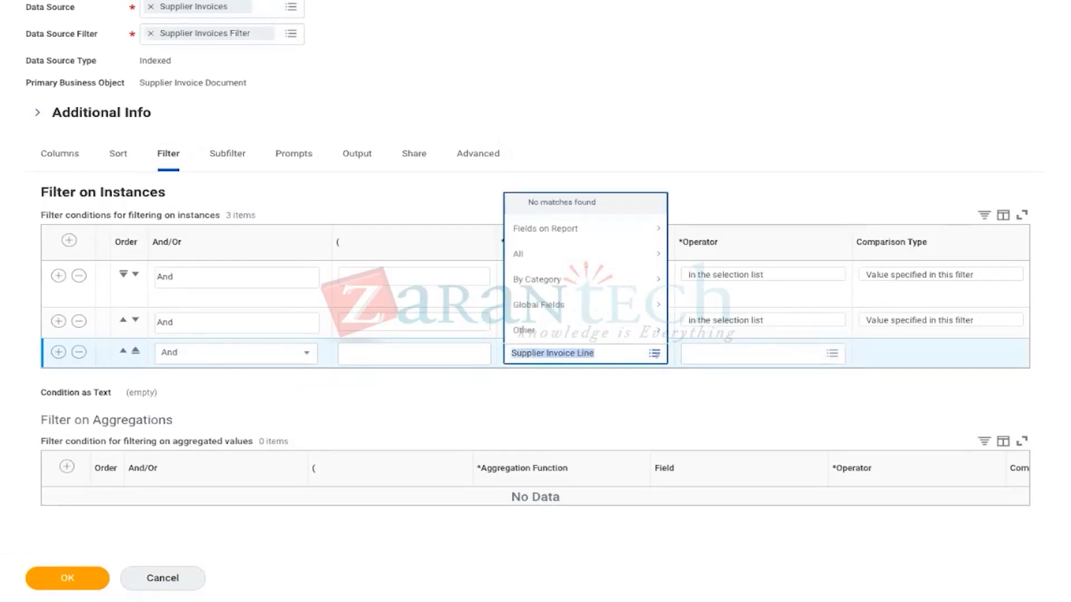
key(BackSpace)
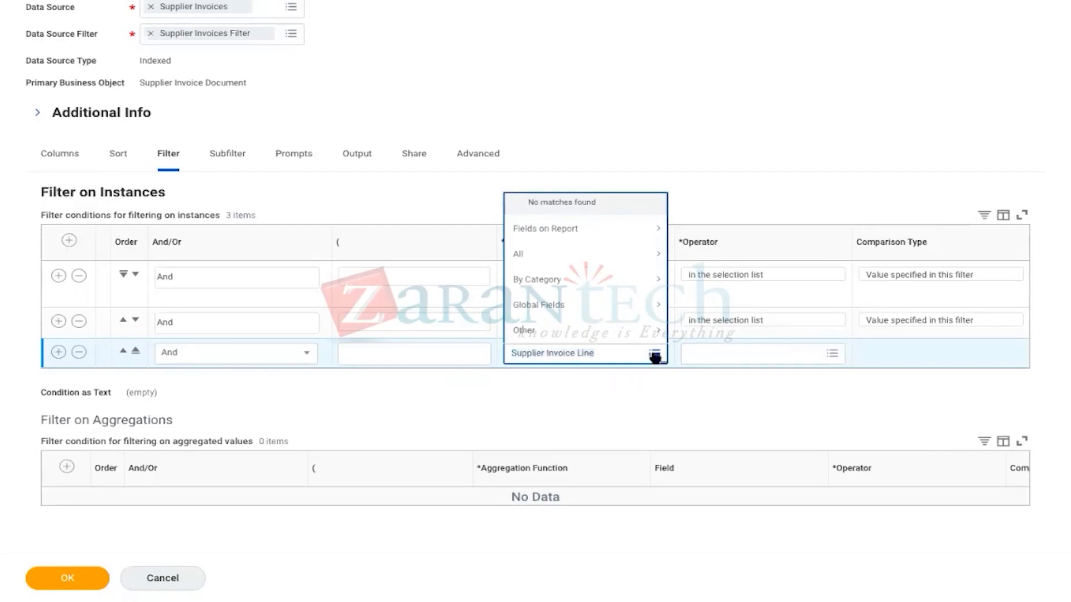
click(453, 195)
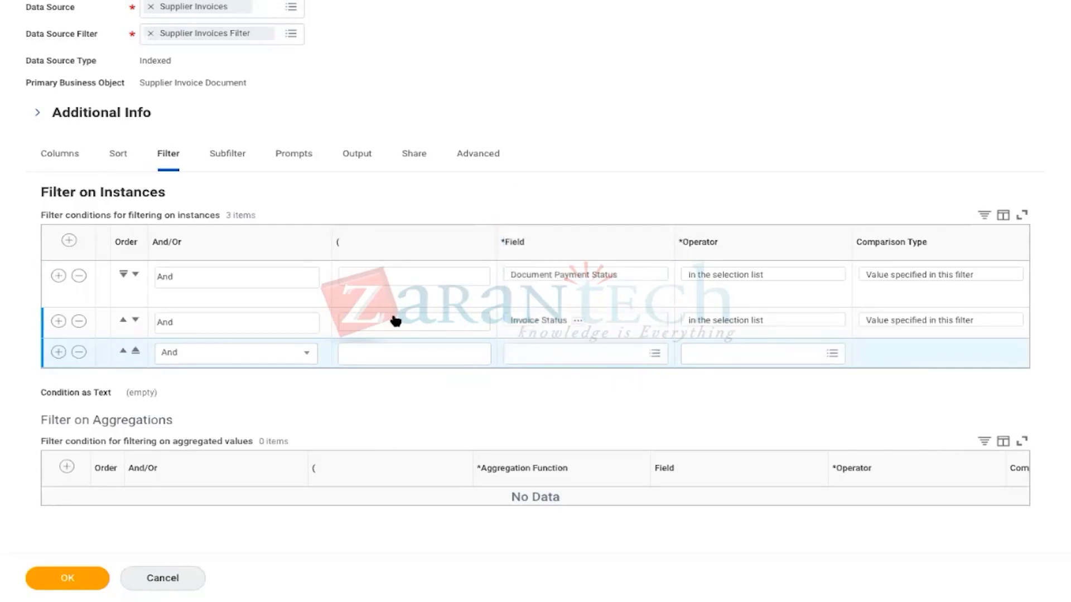
click(54, 157)
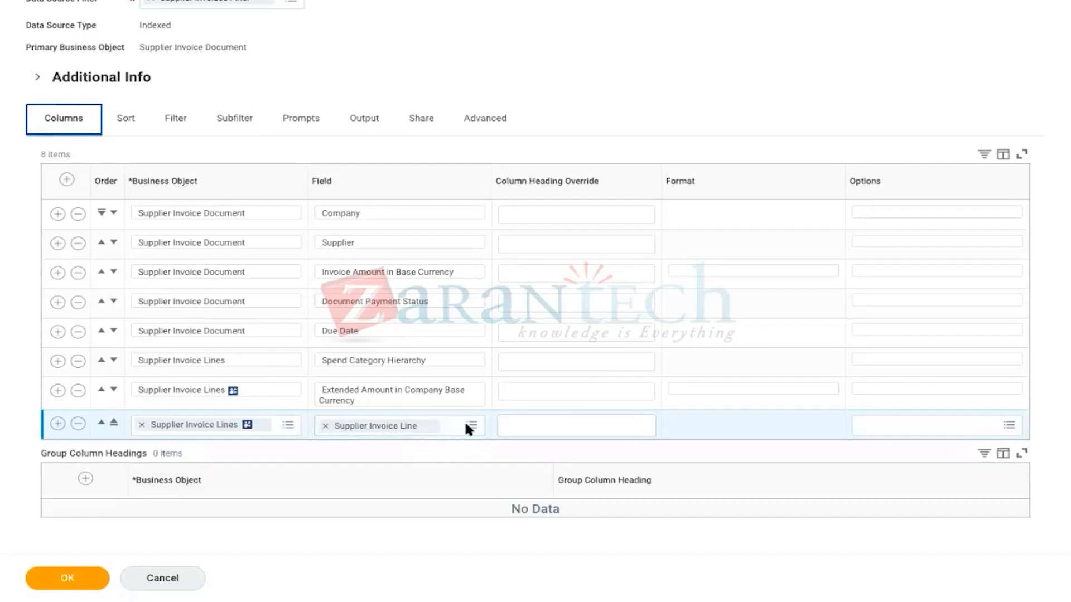
Step: Search the third filter condition's field list for Supplier Invoice, review the matching fields, and go back to the column definitions
click(188, 127)
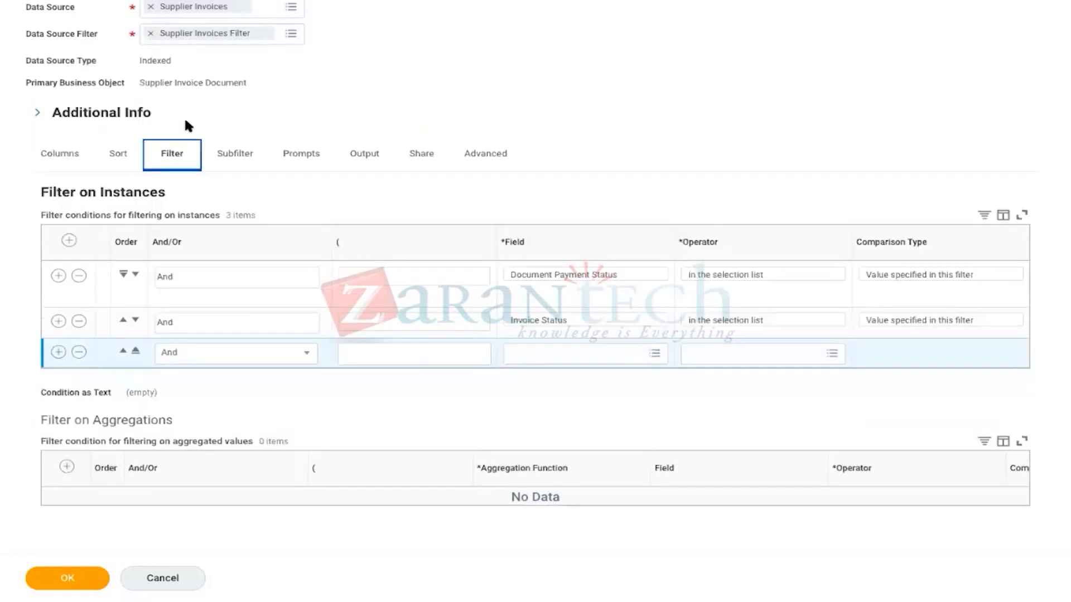
click(564, 352)
text(Supplier Invoi)
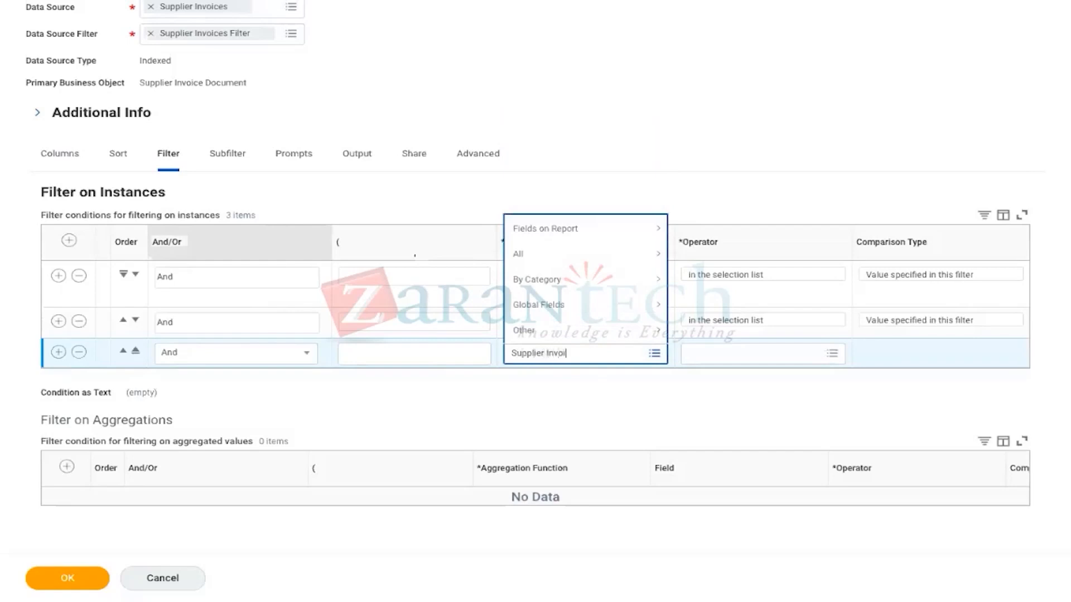
text(ce)
key(Return)
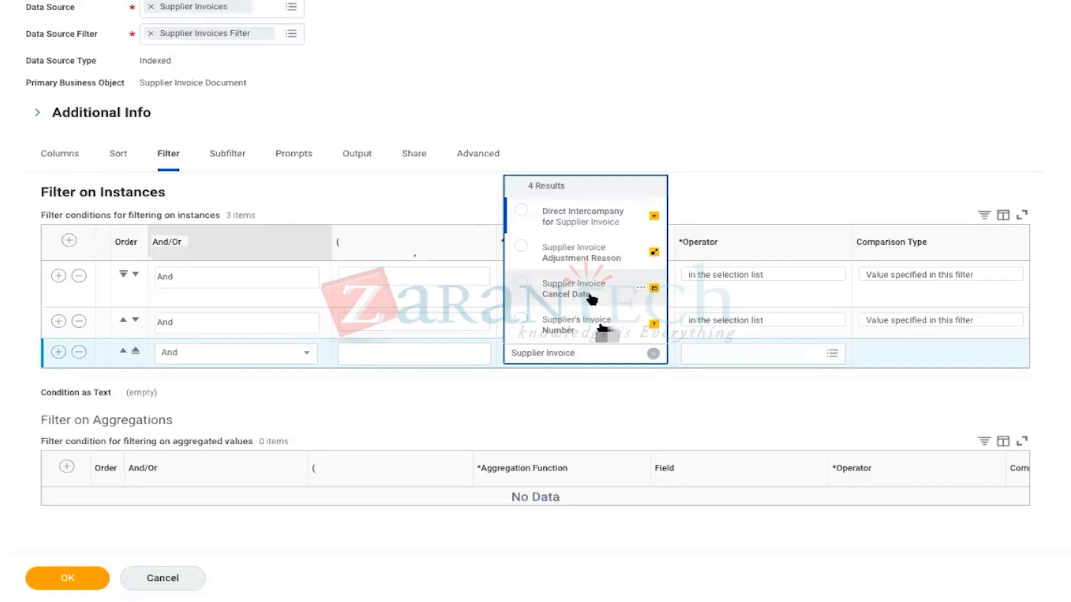
scroll(572, 292, up, 1)
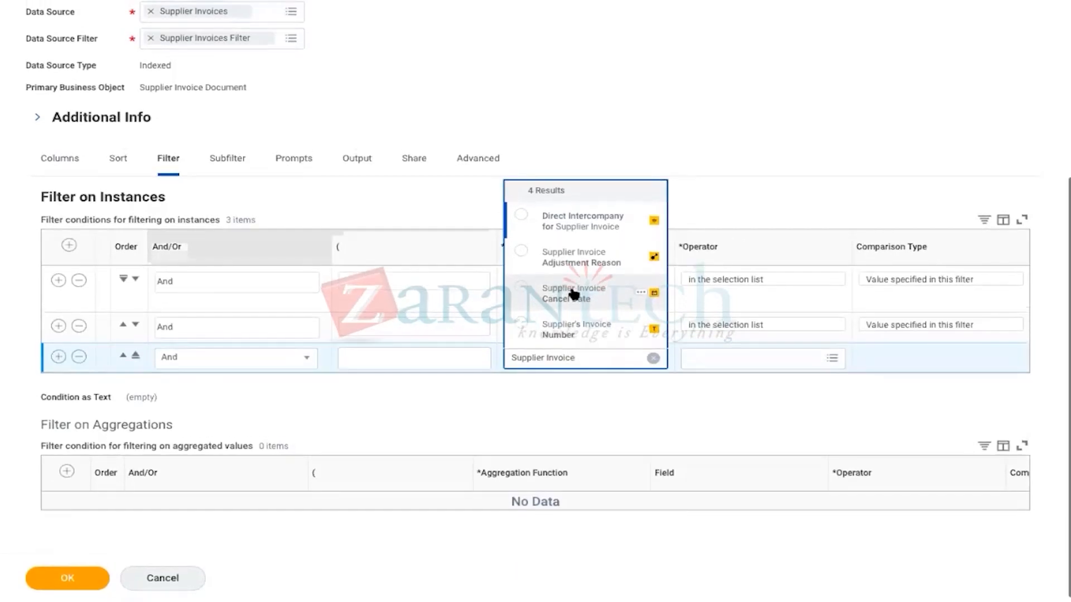
click(60, 159)
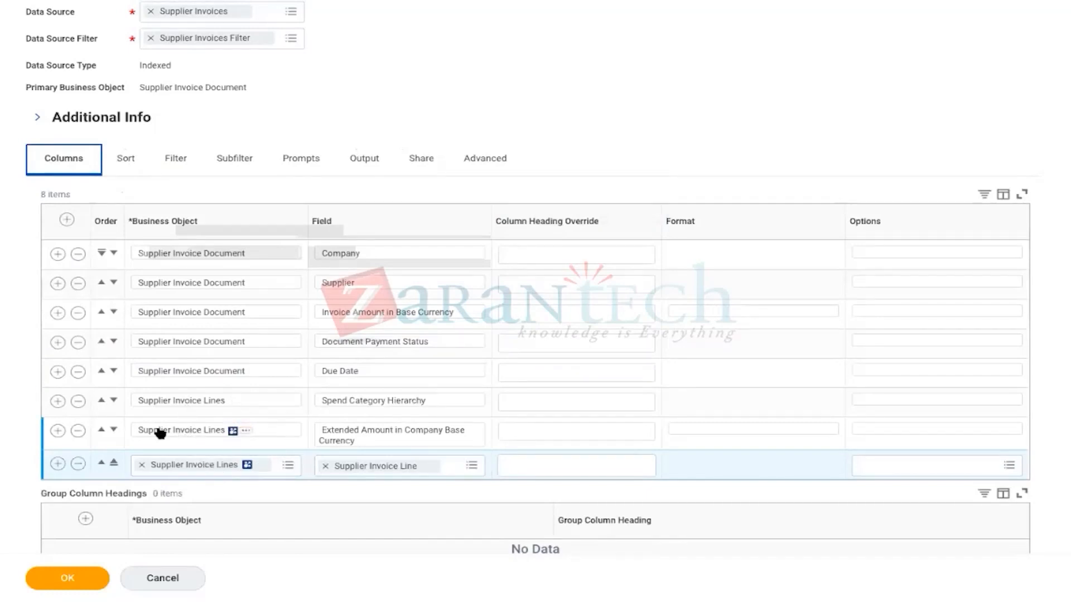
Step: Insert a Supplier Invoice Lines column row below Spend Category Hierarchy and compare the business object details of these two rows
mouse_move(236, 404)
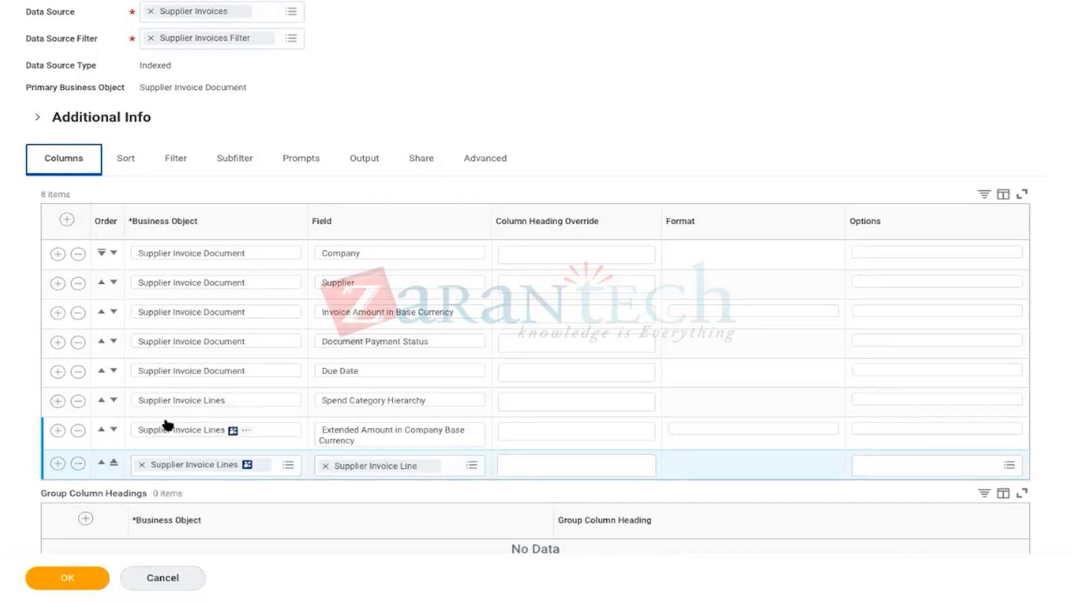
click(58, 401)
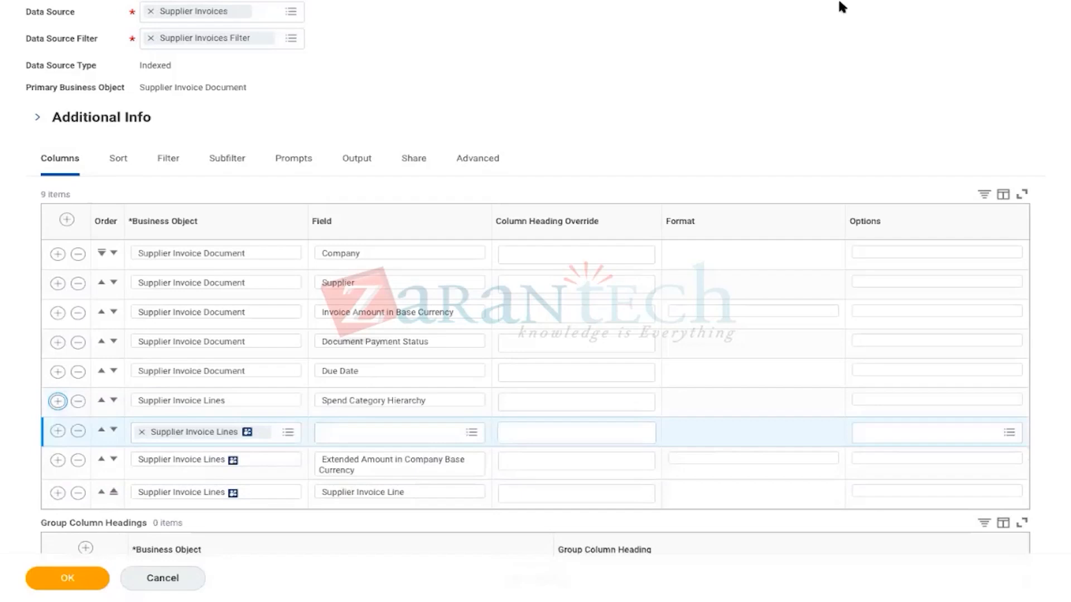
mouse_move(778, 14)
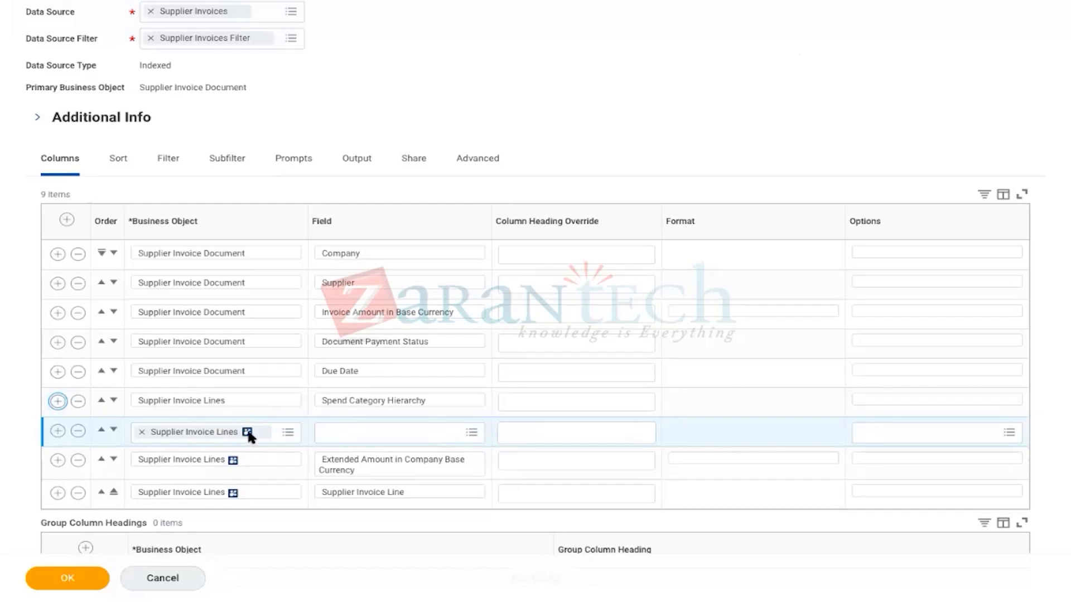
click(225, 400)
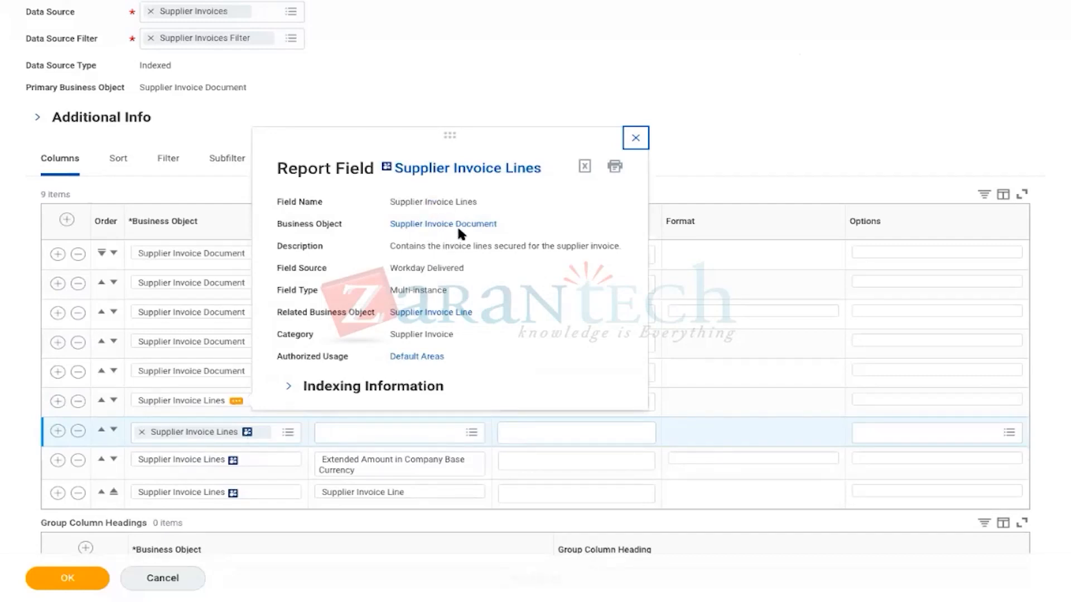
click(262, 432)
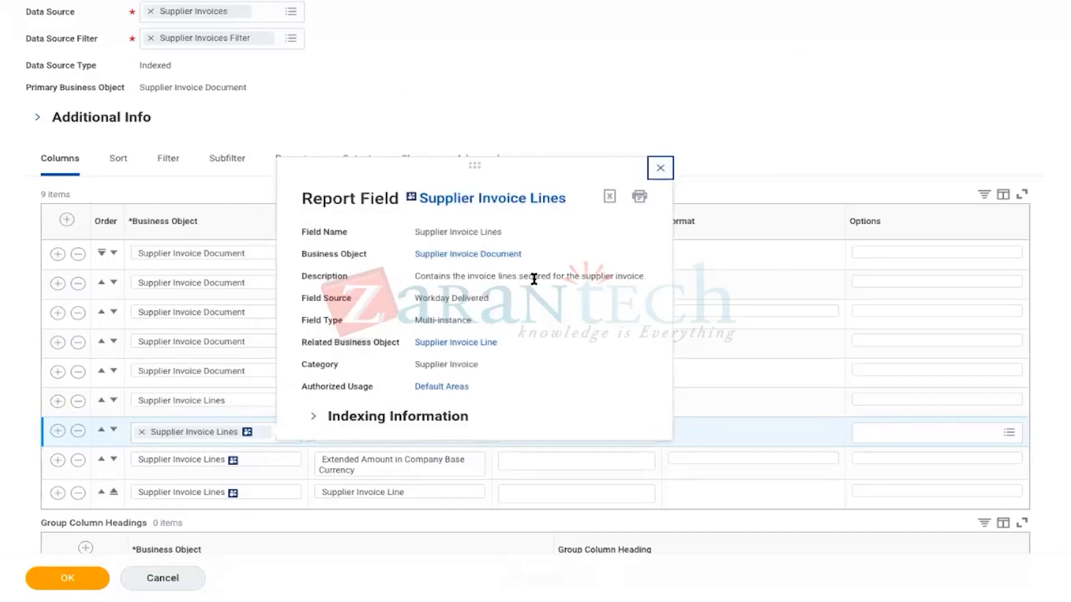
mouse_move(268, 399)
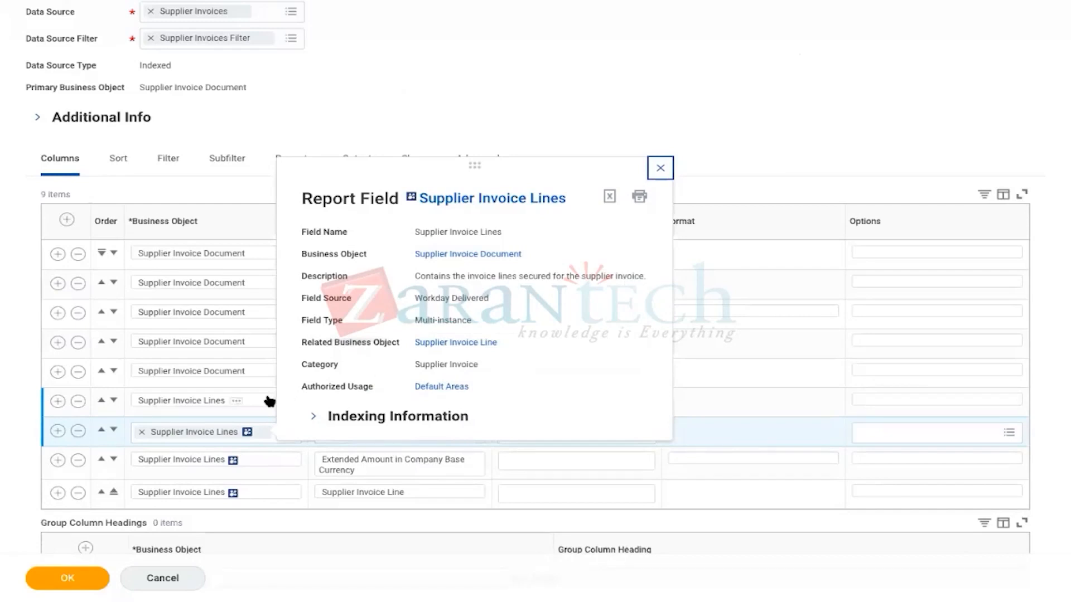
click(236, 402)
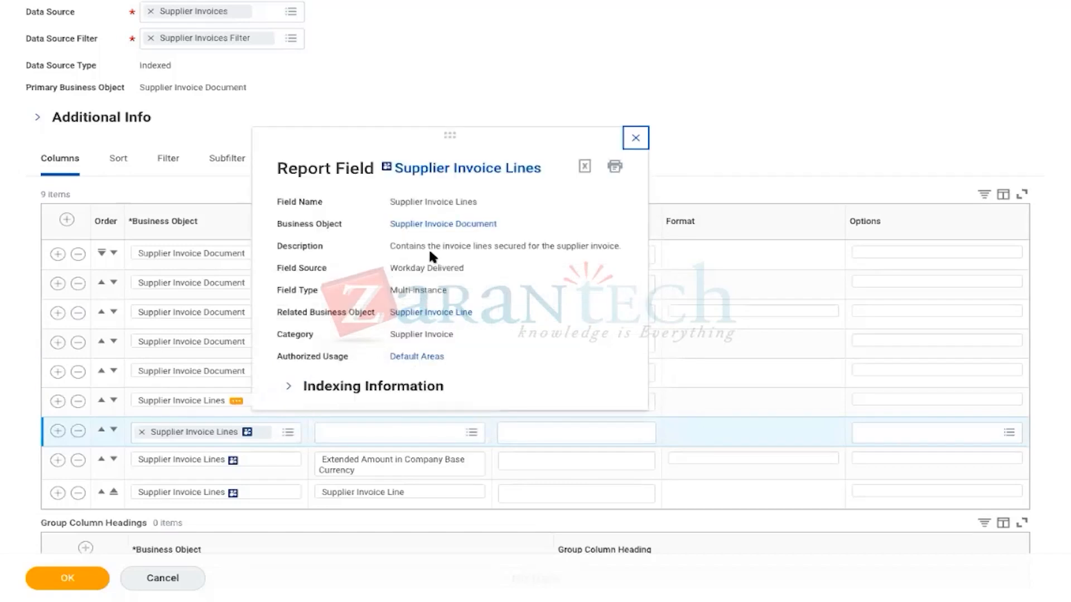
Step: Remove the Supplier Invoice Lines column row that has no field and the blank third filter condition
click(635, 138)
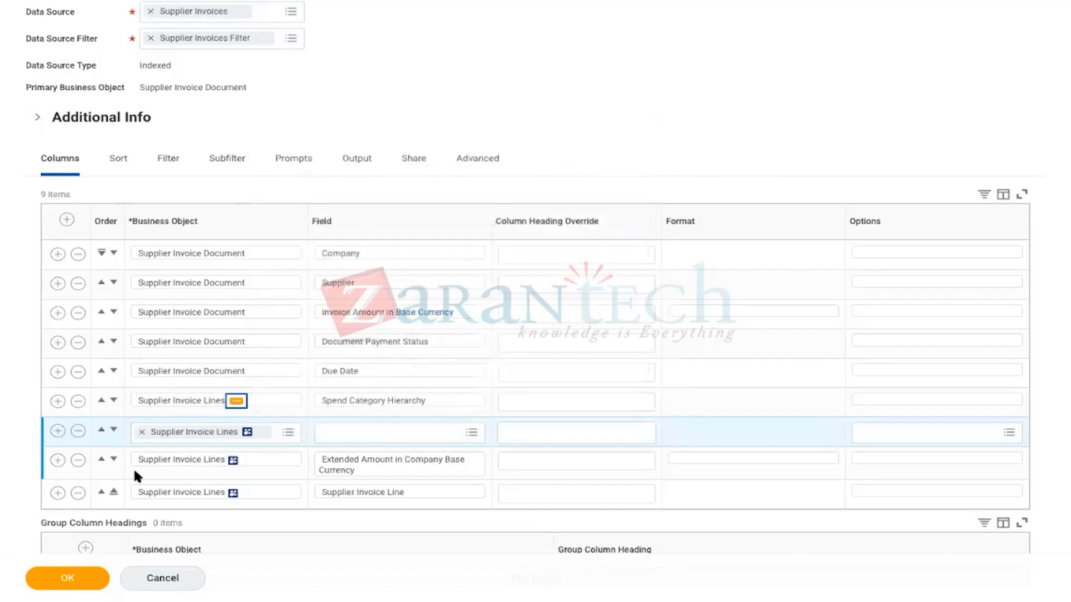
click(78, 431)
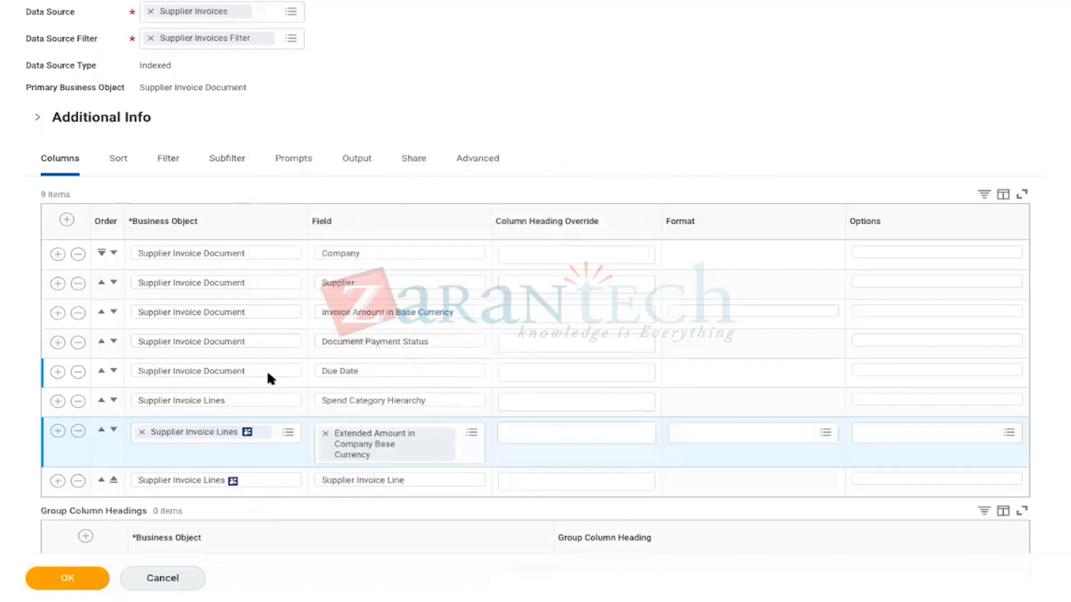
click(173, 159)
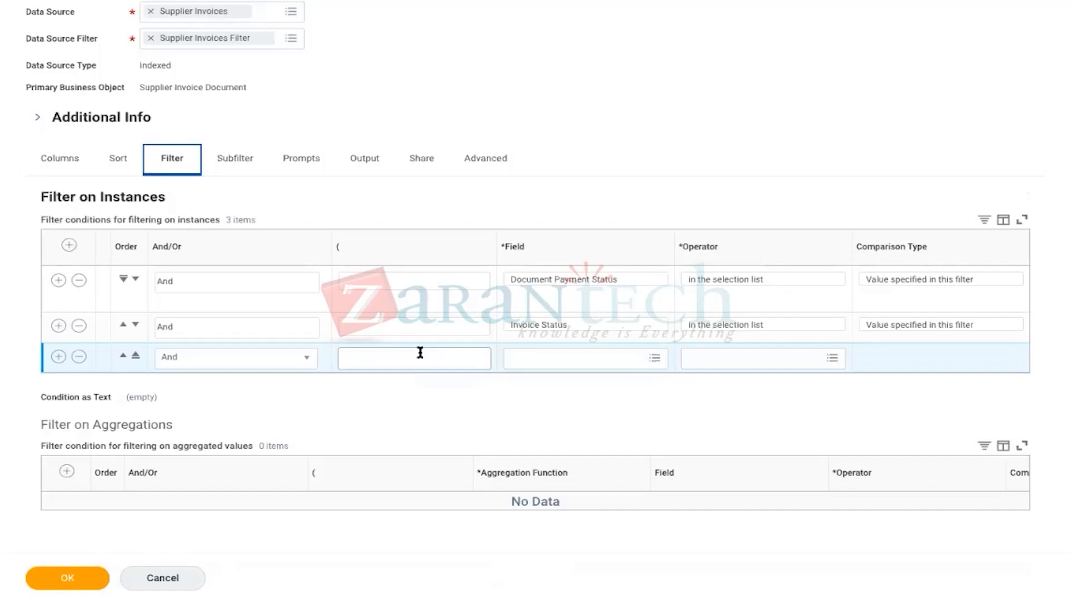
click(79, 356)
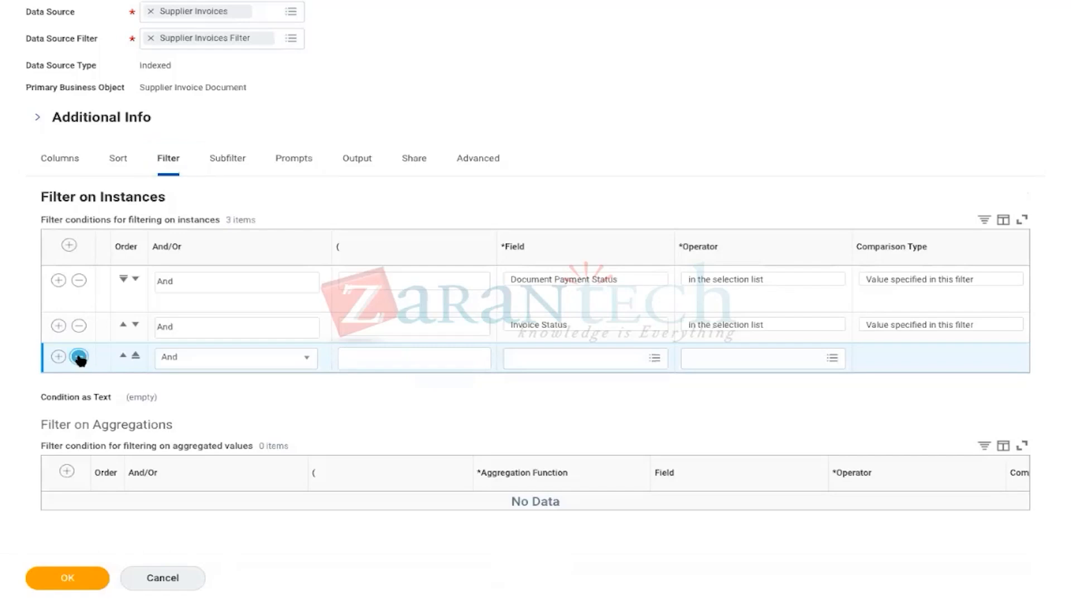
Step: Add a subfilter to the report with Supplier Invoice Lines as its business object
click(231, 177)
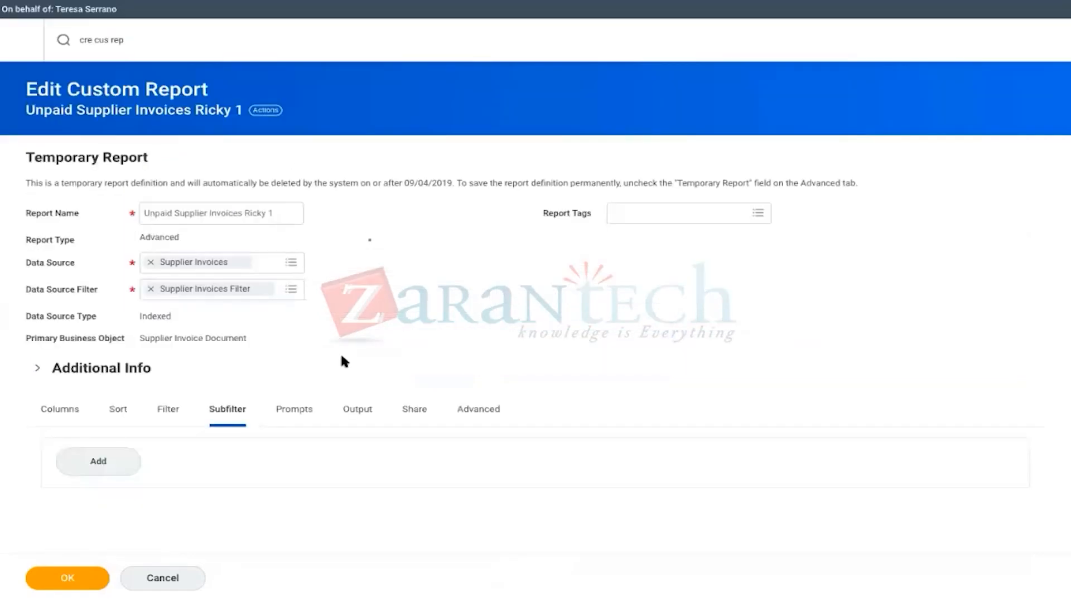
click(92, 463)
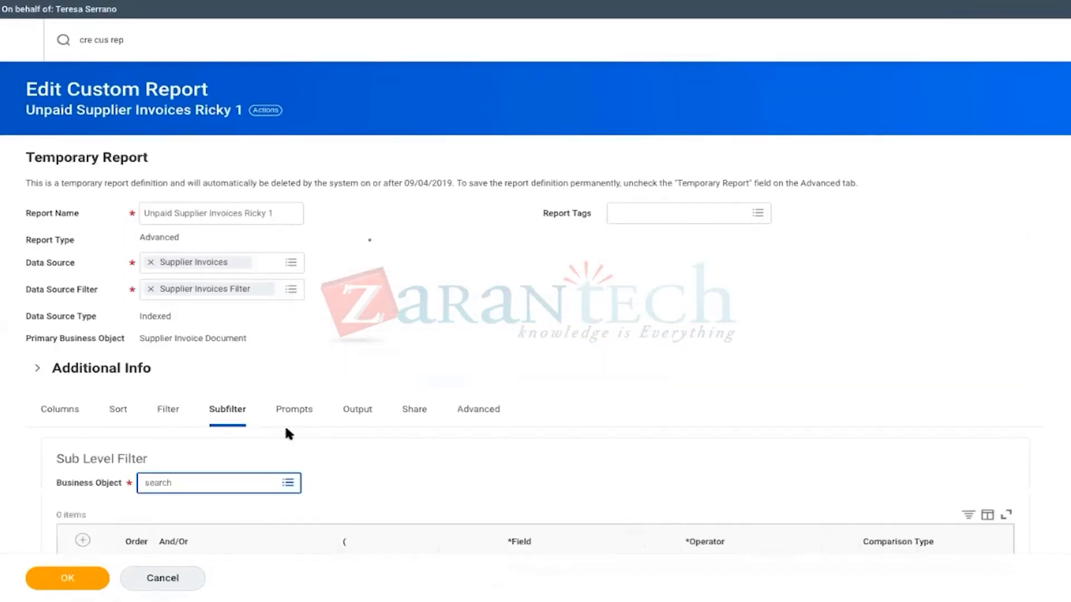
scroll(285, 428, down, 1)
scroll(284, 424, down, 1)
text(Supplier Invpi)
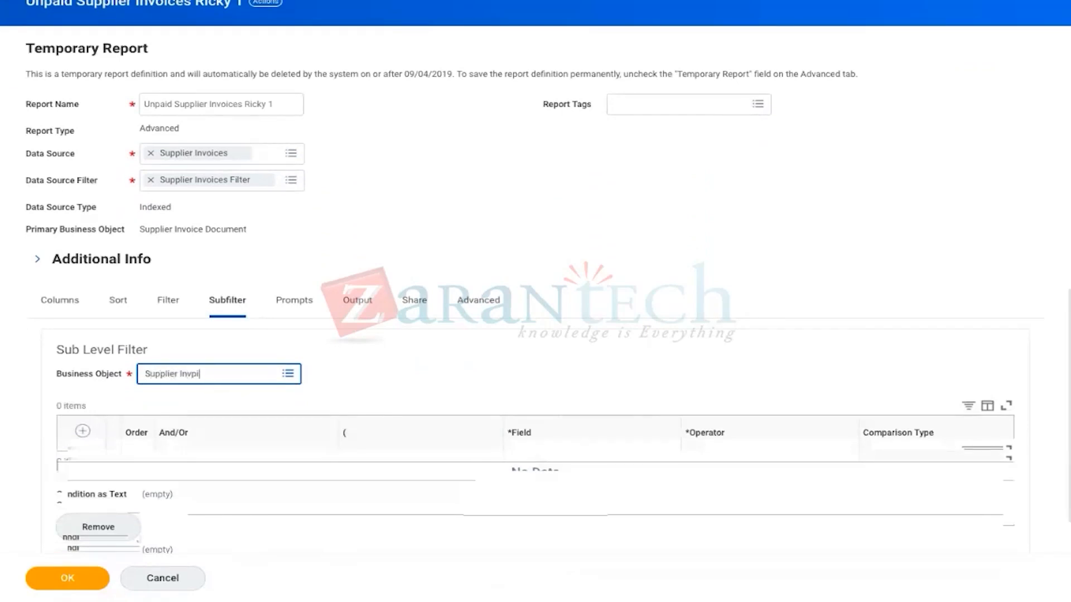
text(ceice Lines)
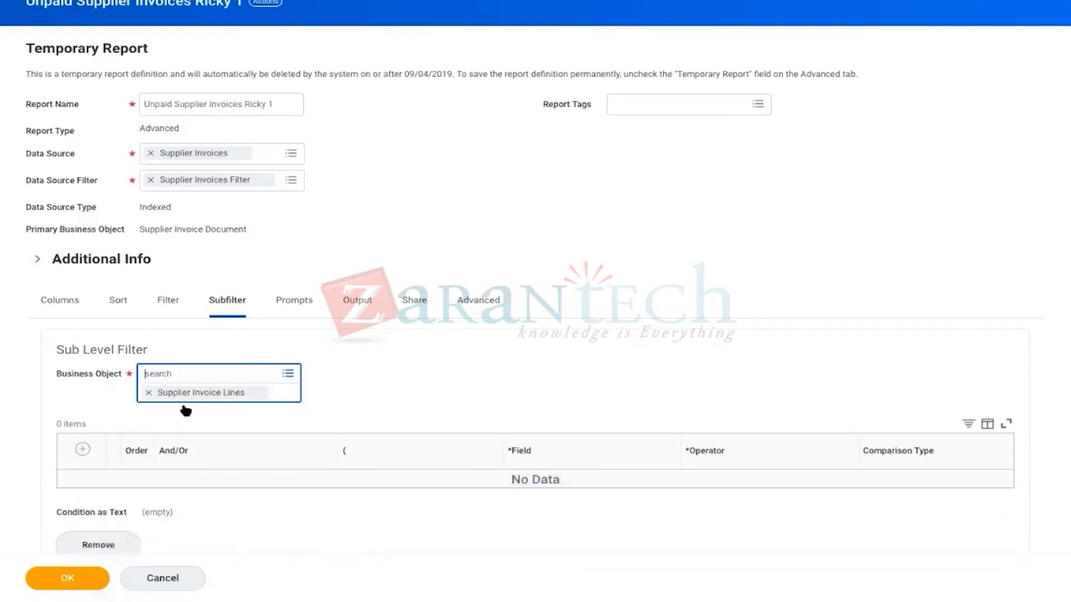
Step: Add a subfilter condition and try to find its field by searching for Supplier Invoice Lines and Supplier Invoice Line
click(82, 449)
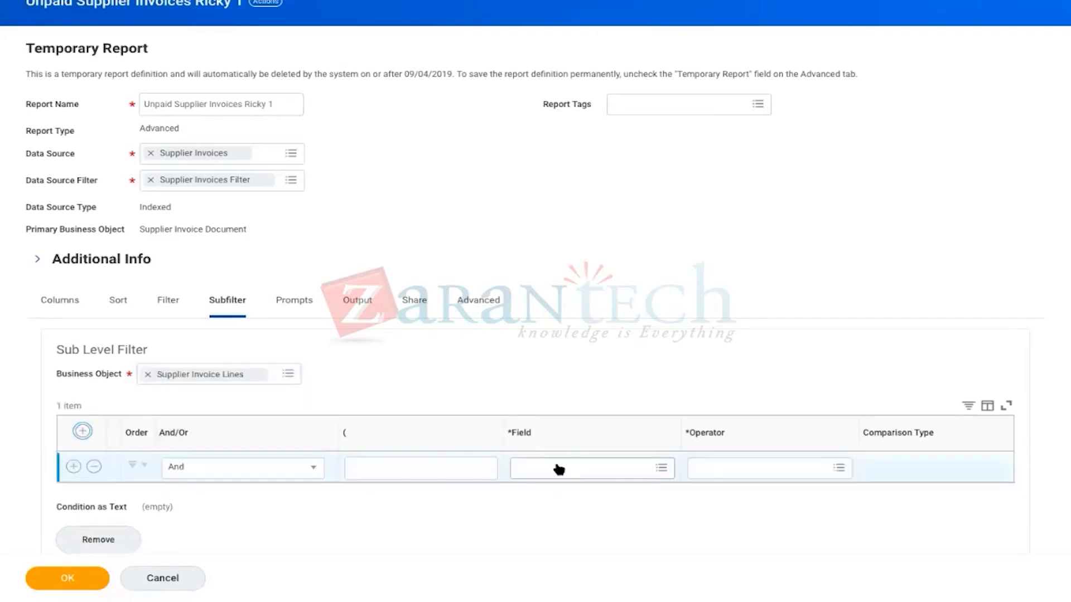
click(559, 465)
text(Supplier In)
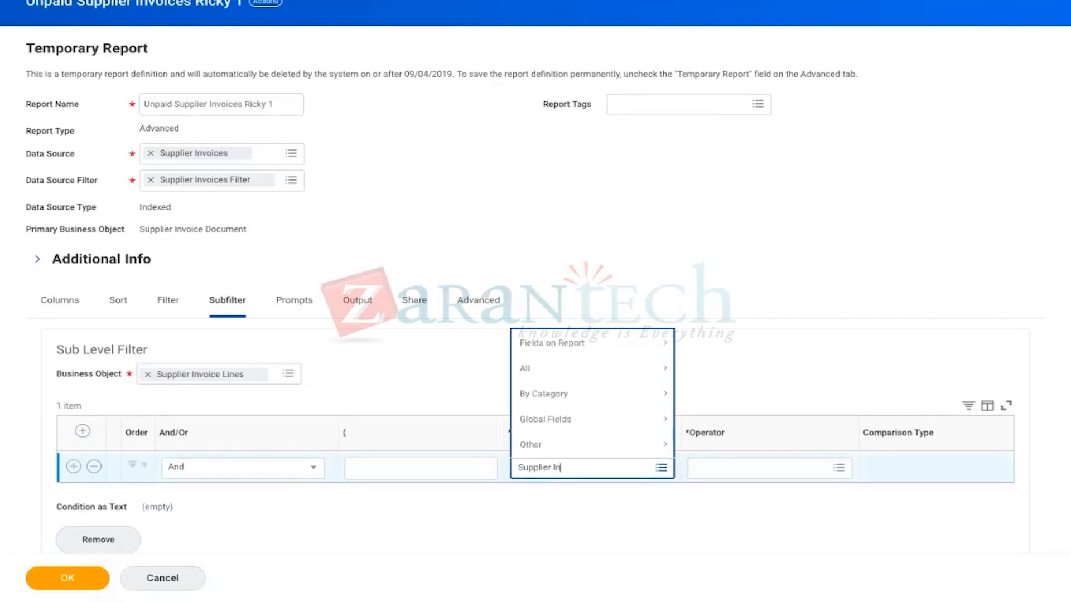
text(voice Lines)
key(Return)
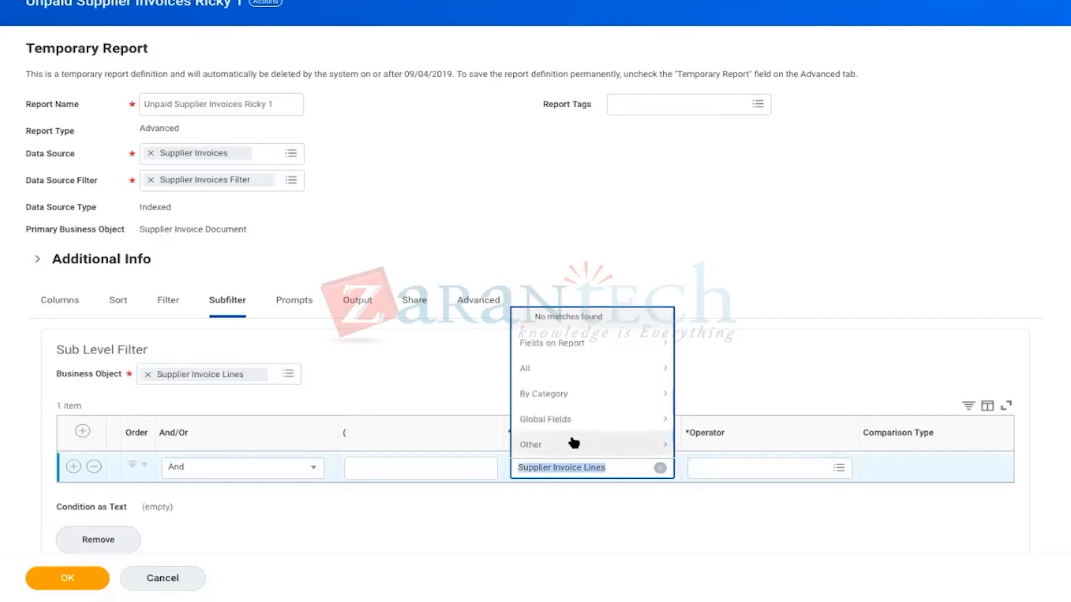
click(611, 464)
key(BackSpace)
key(Return)
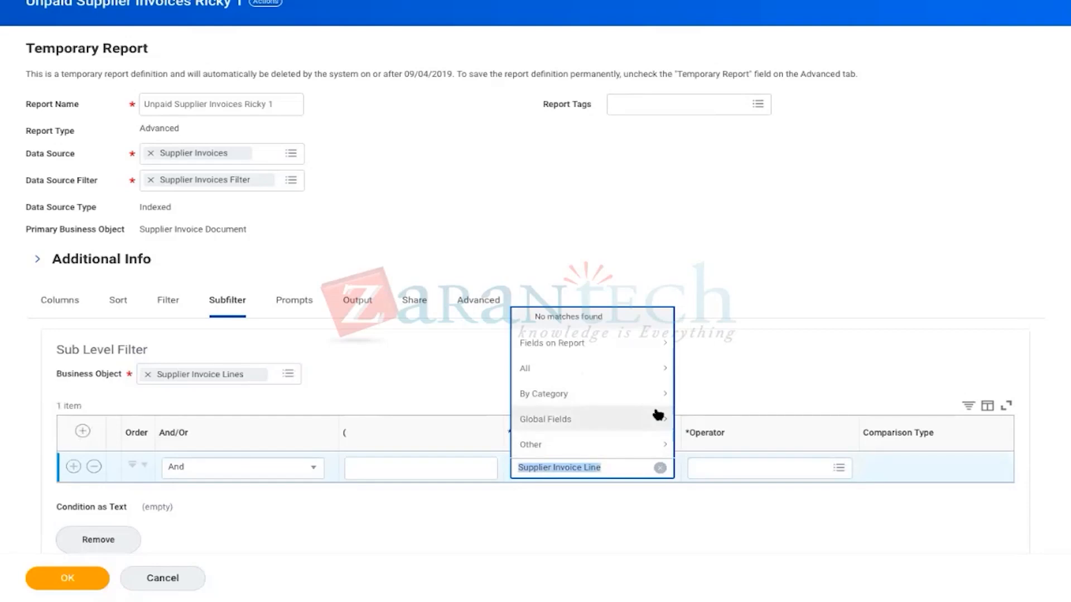
click(660, 468)
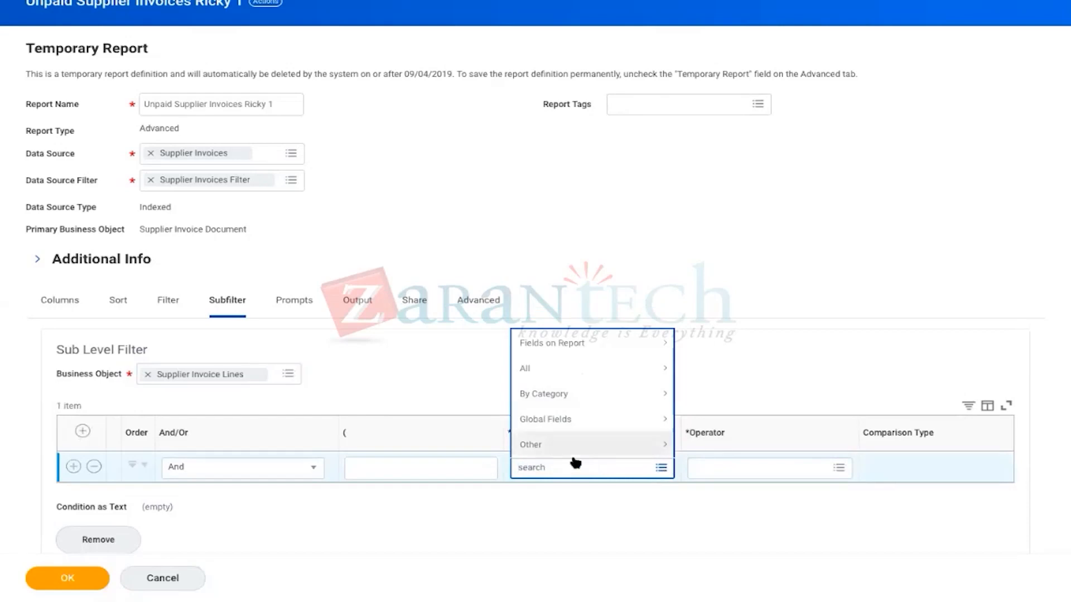
Step: Look for a subfilter field among the fields on the report and in the Supplier Invoice category
click(536, 467)
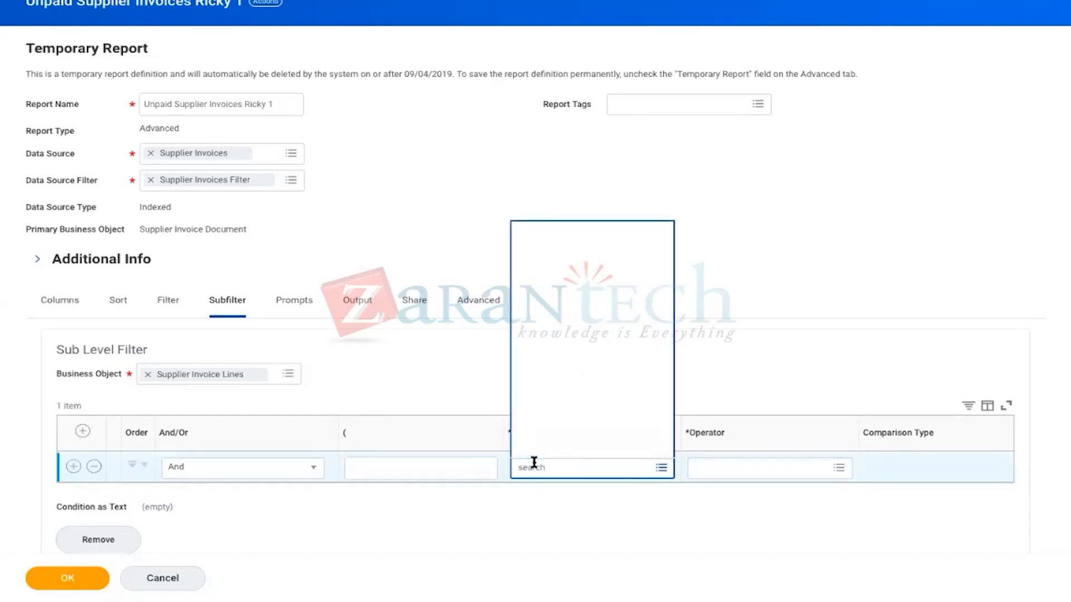
click(568, 341)
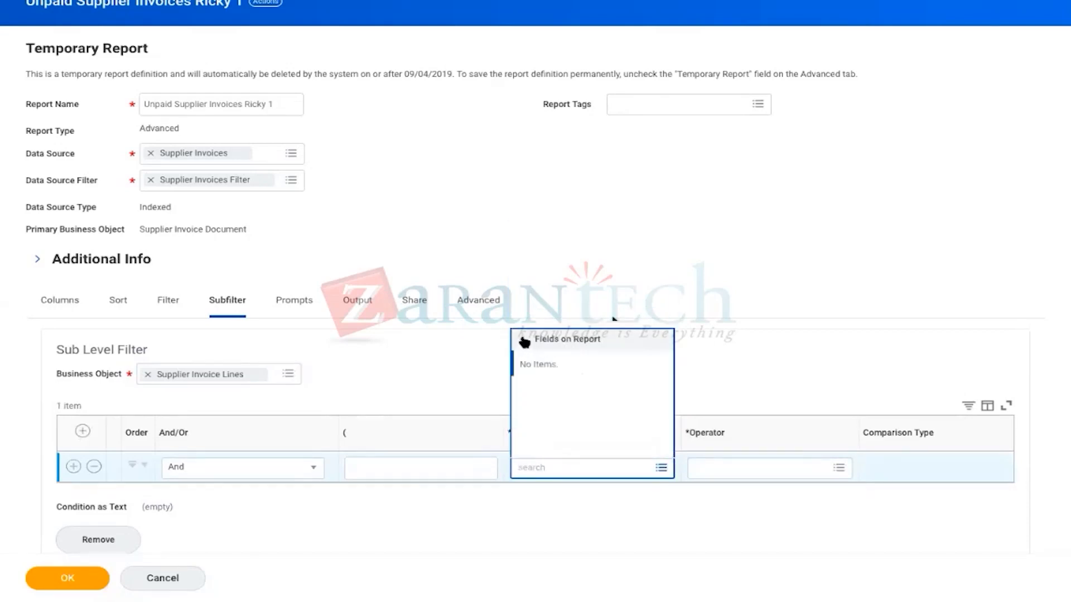
click(525, 341)
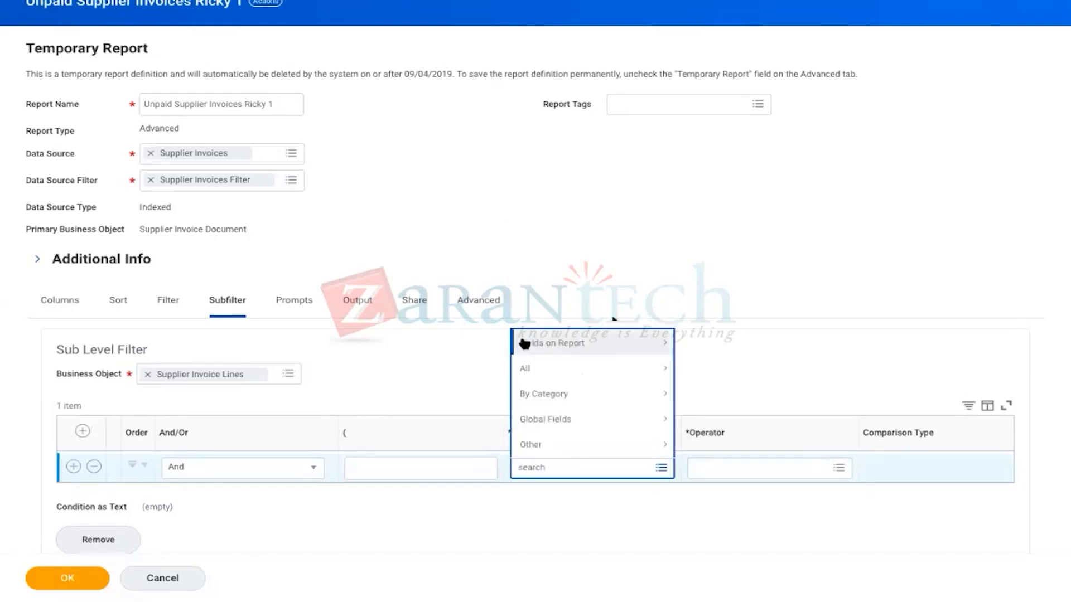
click(548, 395)
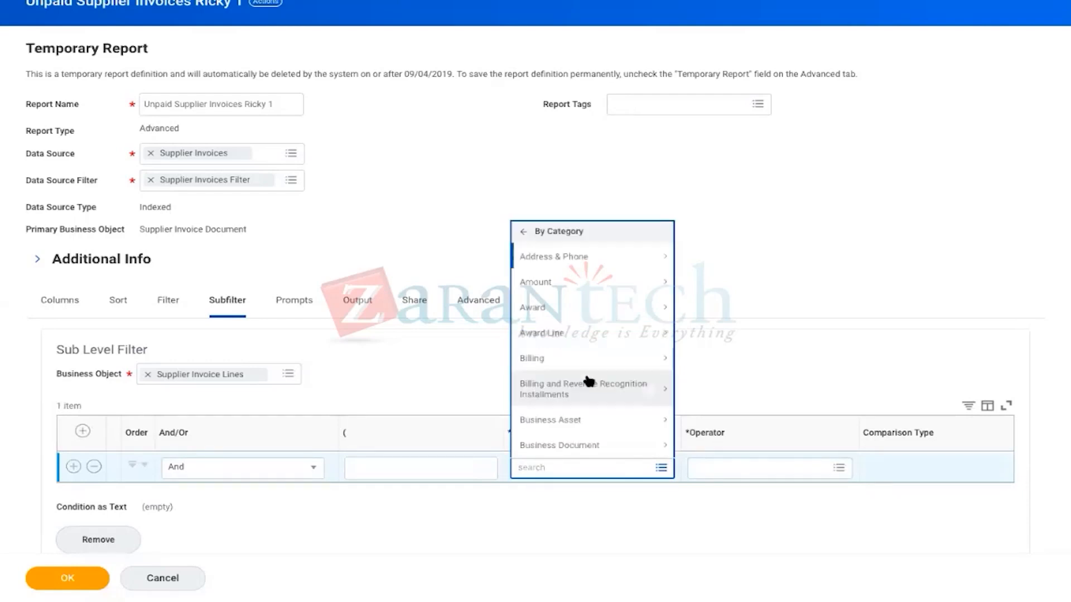
scroll(588, 381, down, 15)
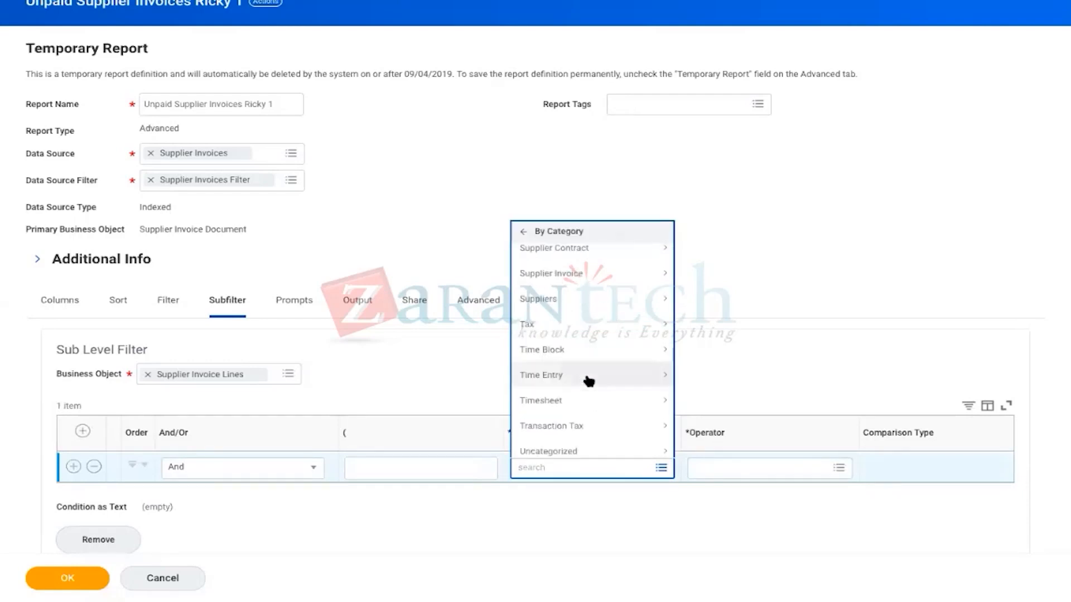
scroll(588, 381, down, 5)
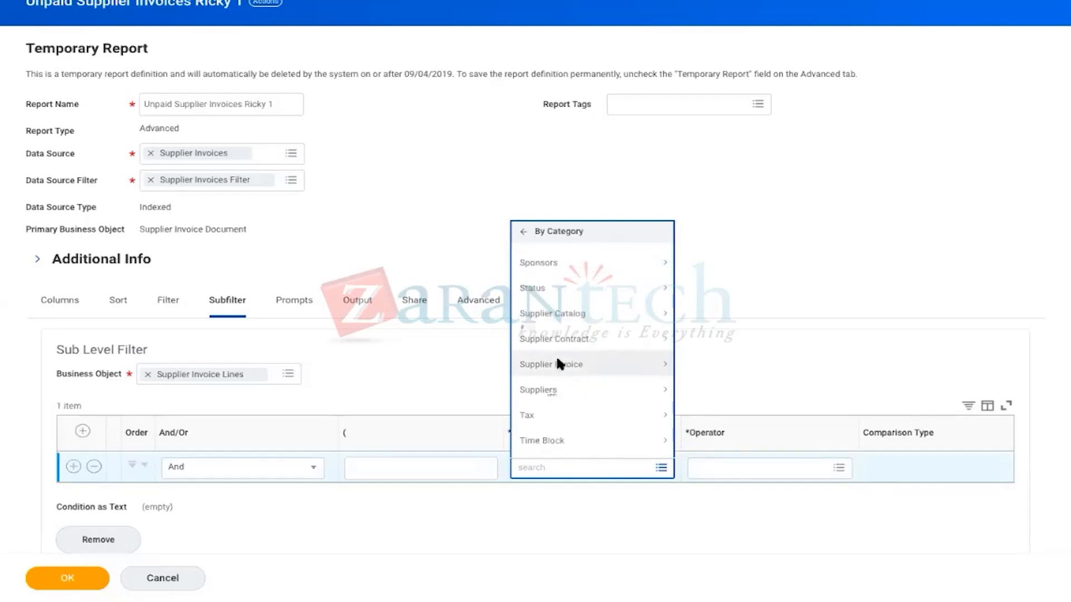
click(558, 363)
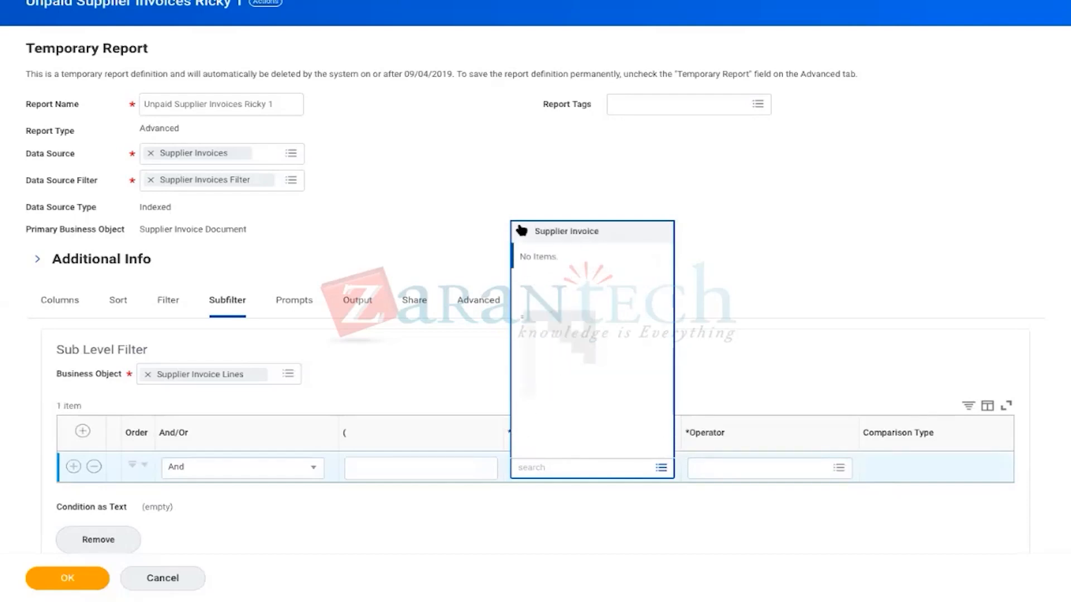
click(521, 231)
click(522, 230)
click(422, 236)
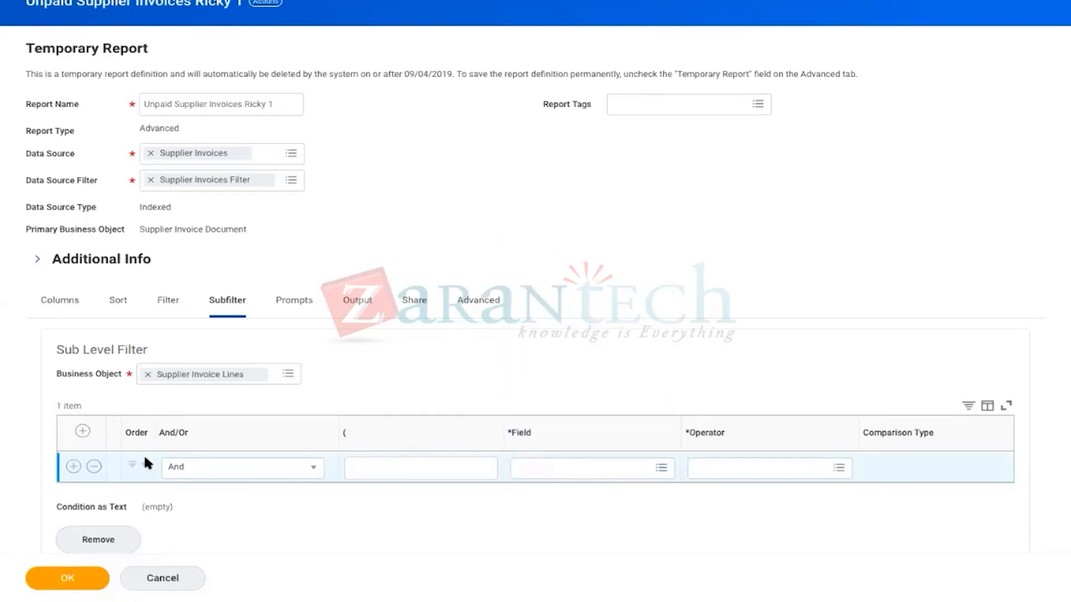
Step: Clear the subfilter's business object and remove its blank condition row
click(148, 374)
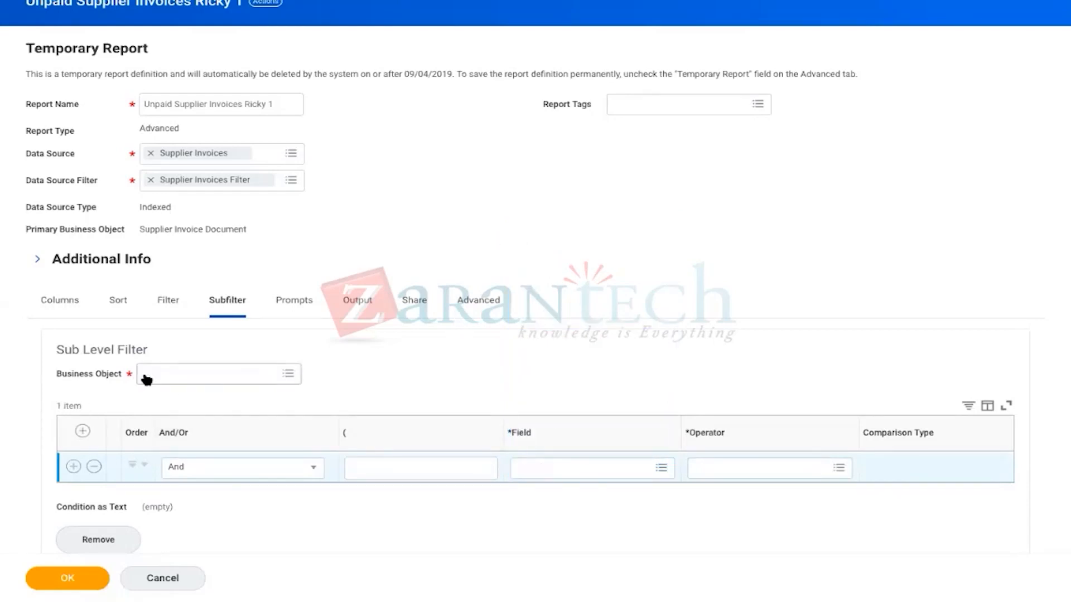
click(94, 467)
Step: Examine the report's prompt settings and its instance filter conditions, including their operators and comparison values
click(166, 303)
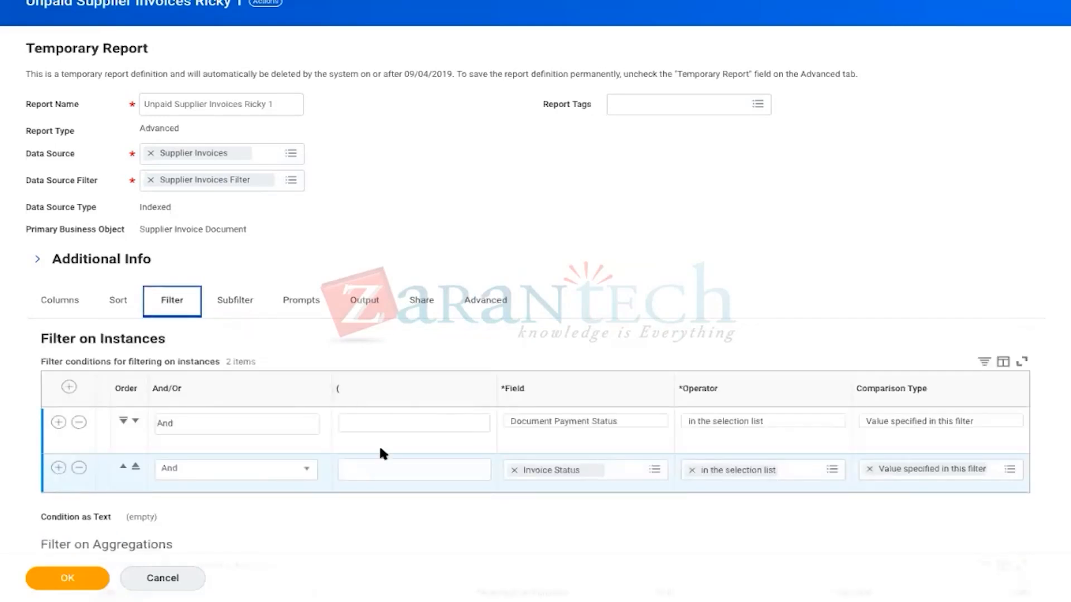
scroll(381, 453, down, 3)
scroll(383, 455, up, 2)
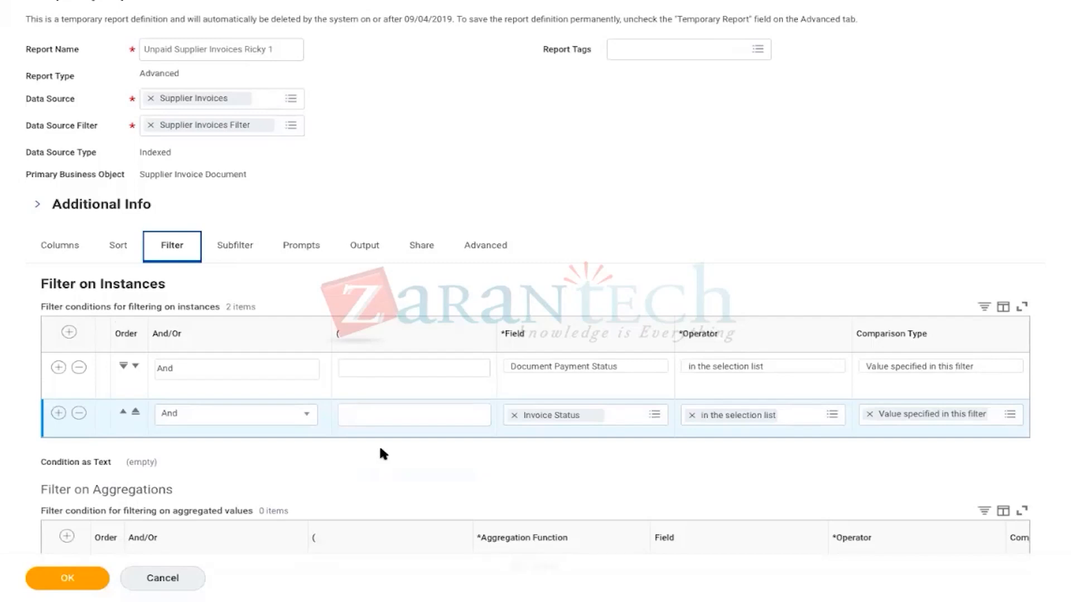
click(298, 252)
scroll(373, 346, down, 2)
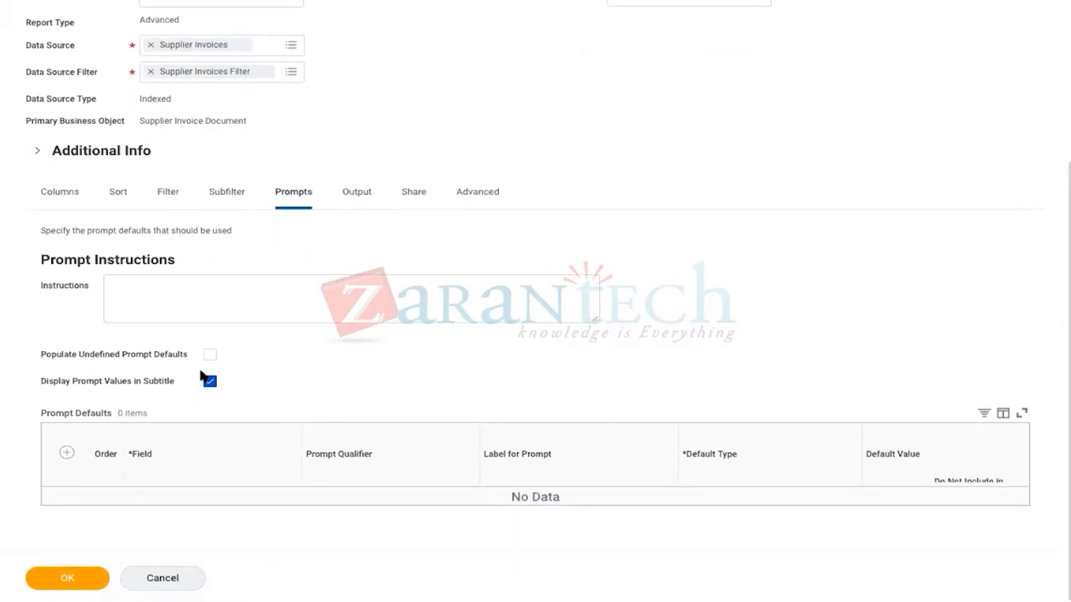
click(169, 193)
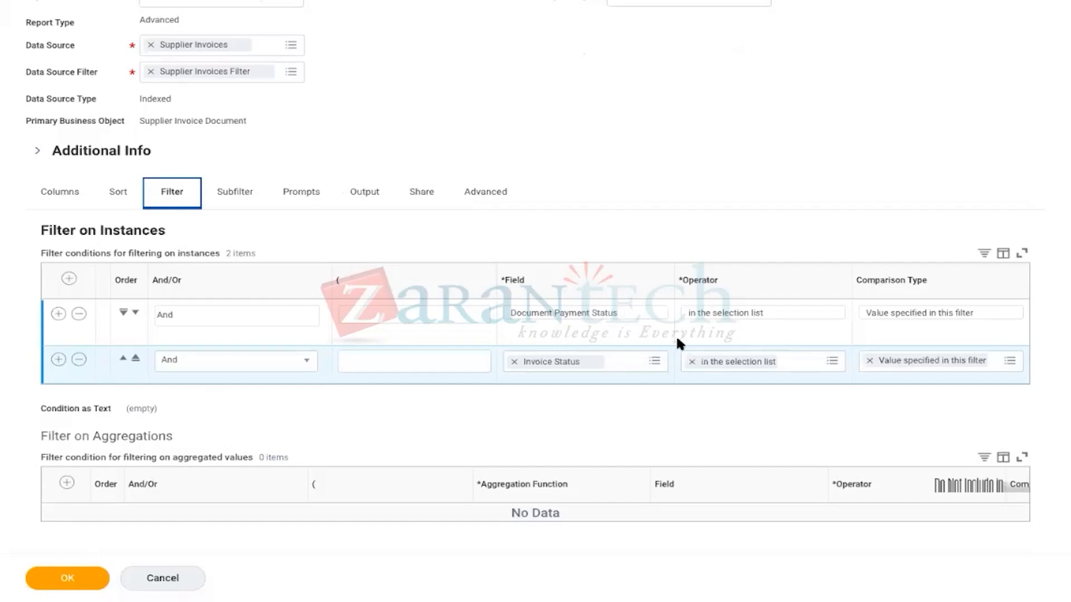
scroll(676, 334, right, 4)
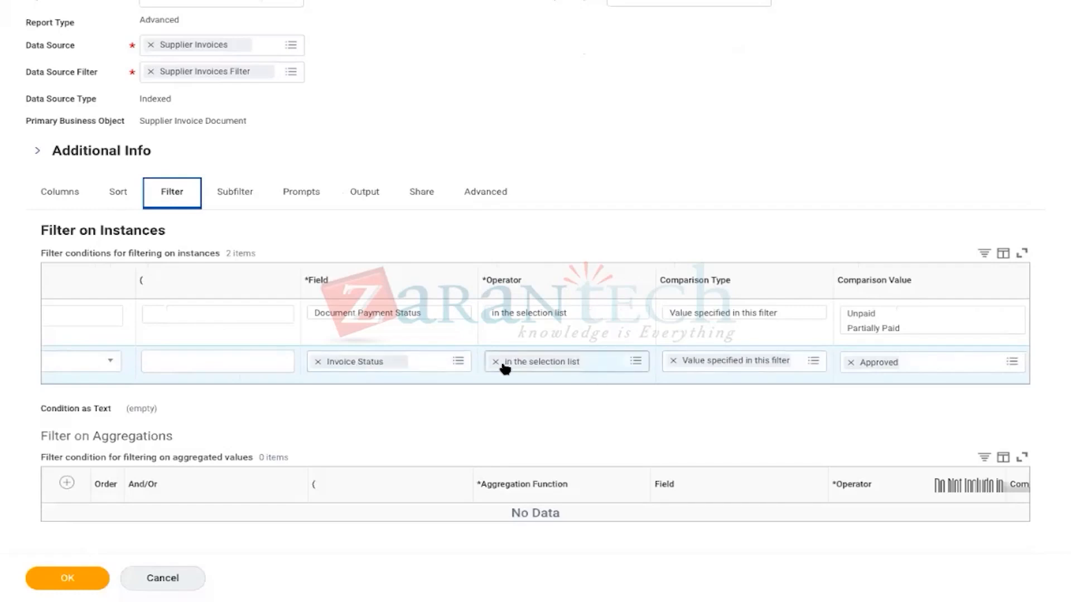
scroll(442, 371, left, 2)
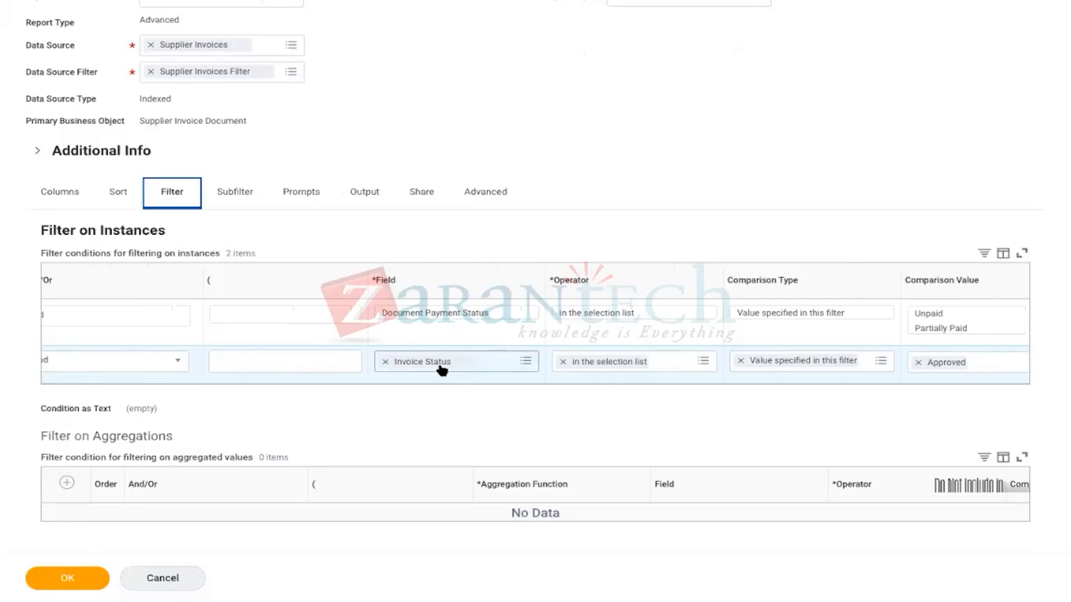
scroll(442, 370, left, 3)
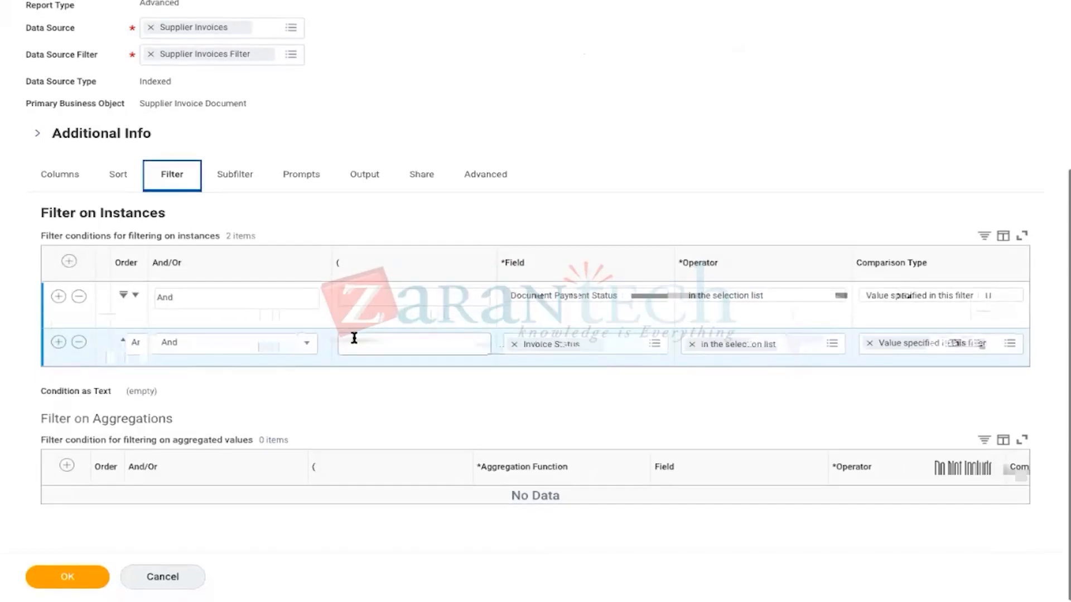
scroll(355, 342, up, 1)
scroll(355, 342, down, 1)
Step: Populate the undefined prompt defaults for the report
click(302, 210)
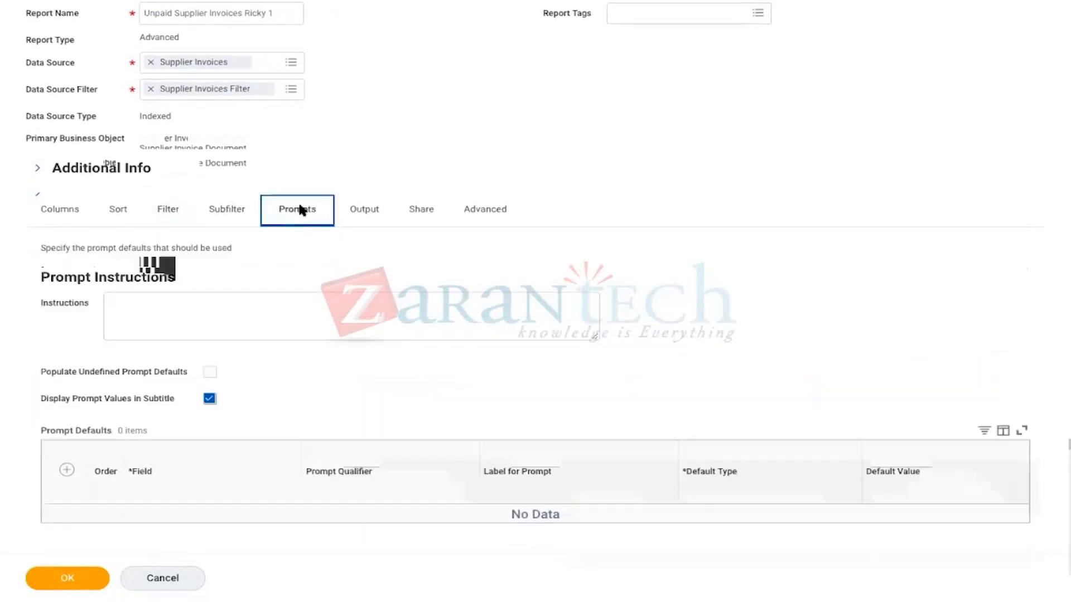
click(210, 371)
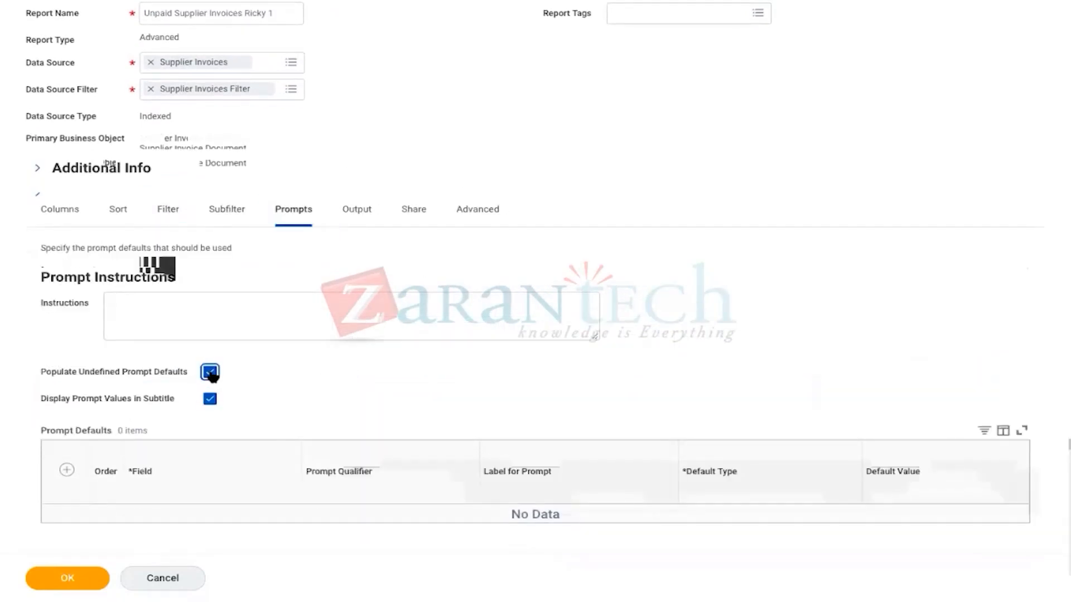
scroll(303, 384, down, 1)
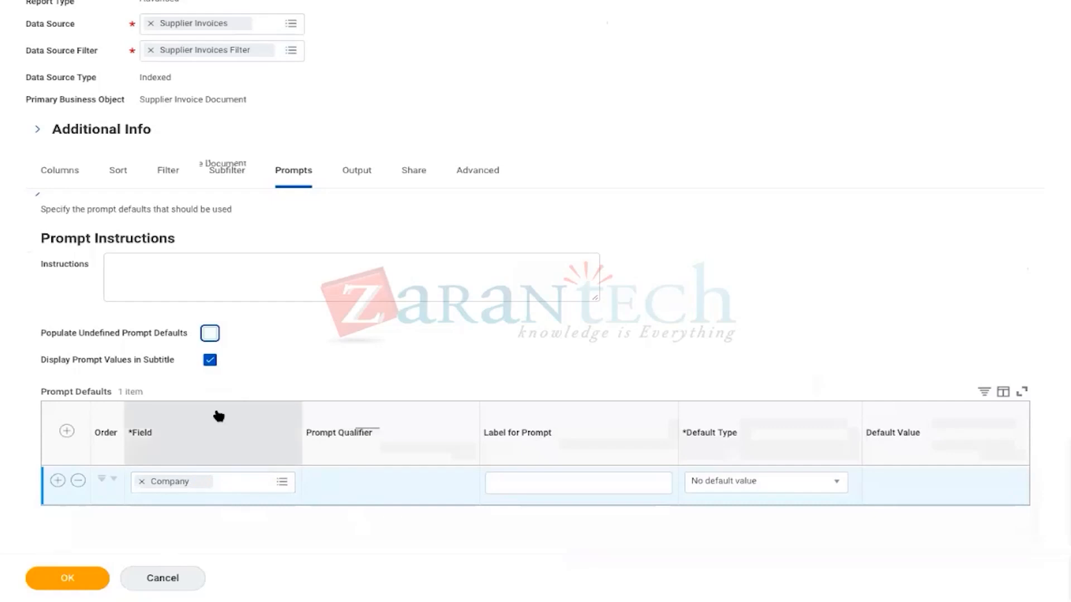
Step: Examine the report field details of the Extended Amount in Company Base Currency column
click(74, 175)
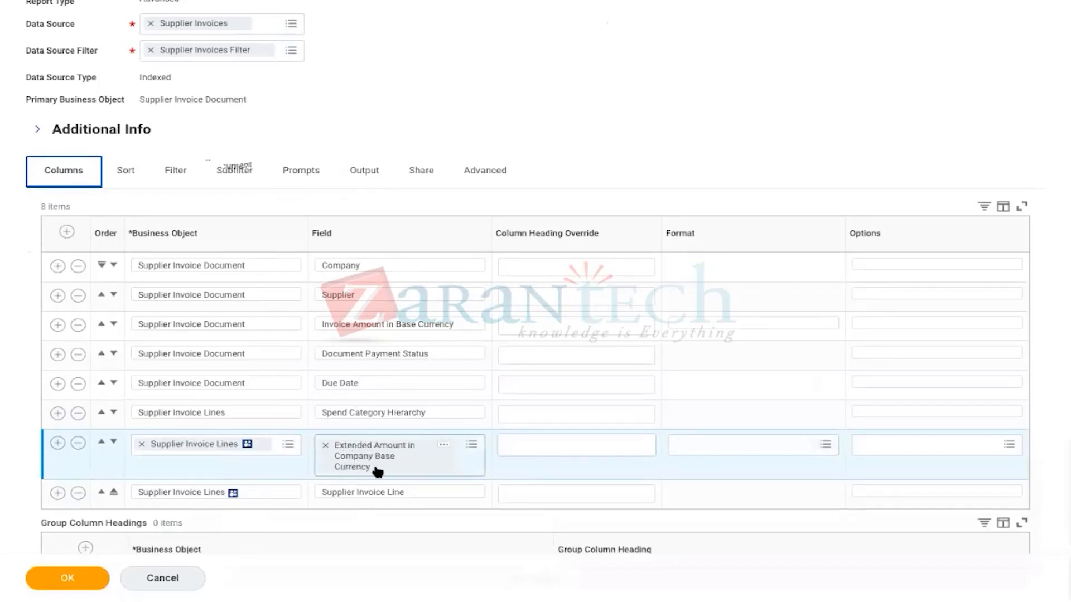
click(443, 447)
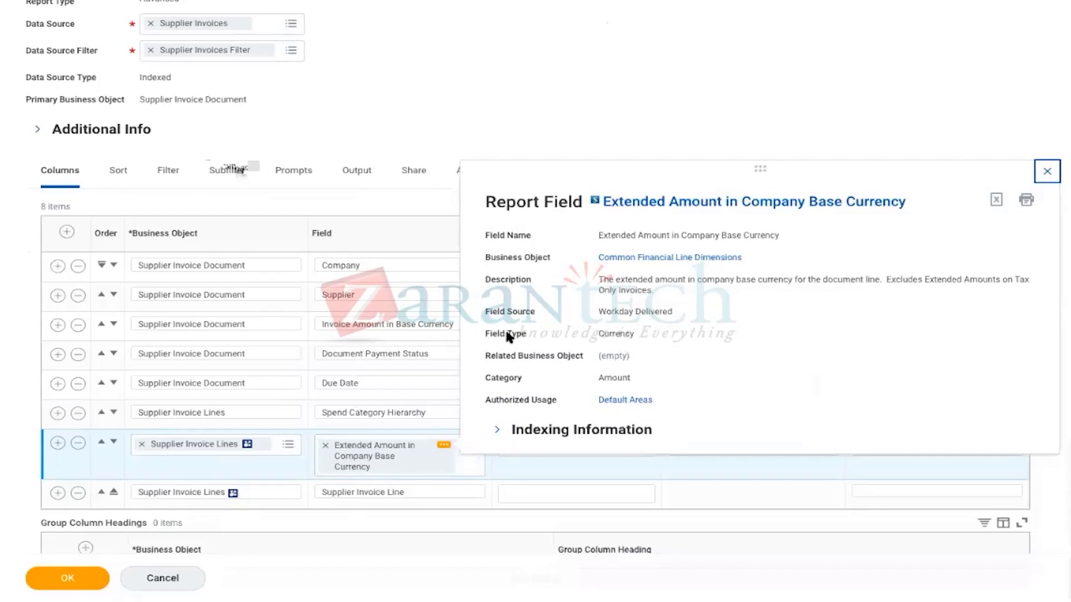
scroll(520, 305, down, 1)
scroll(500, 329, up, 1)
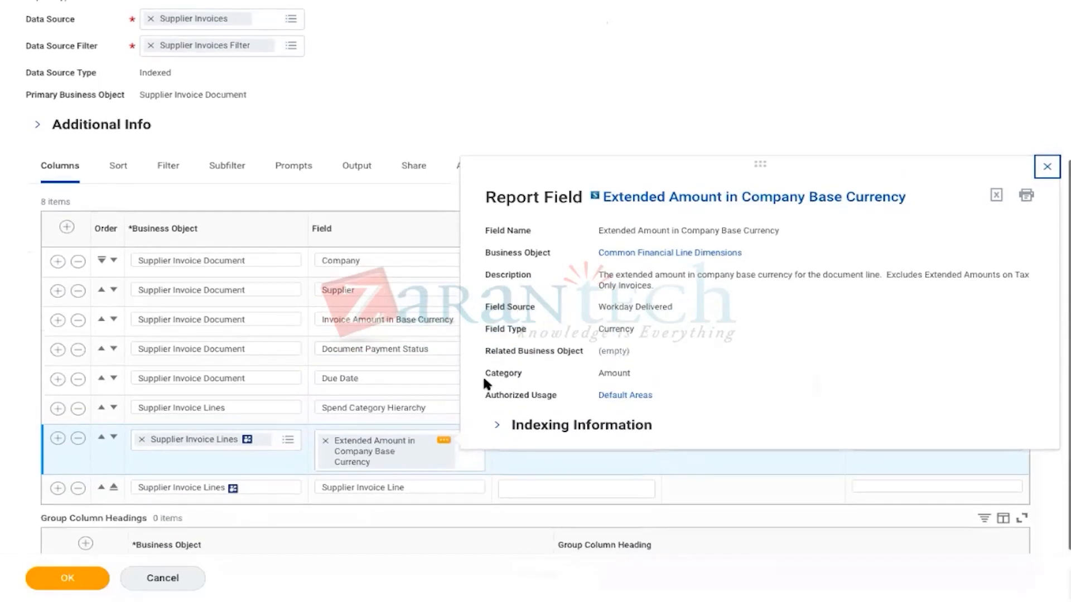
Step: Close the field details and review the prompt default settings for the Company field
click(1046, 166)
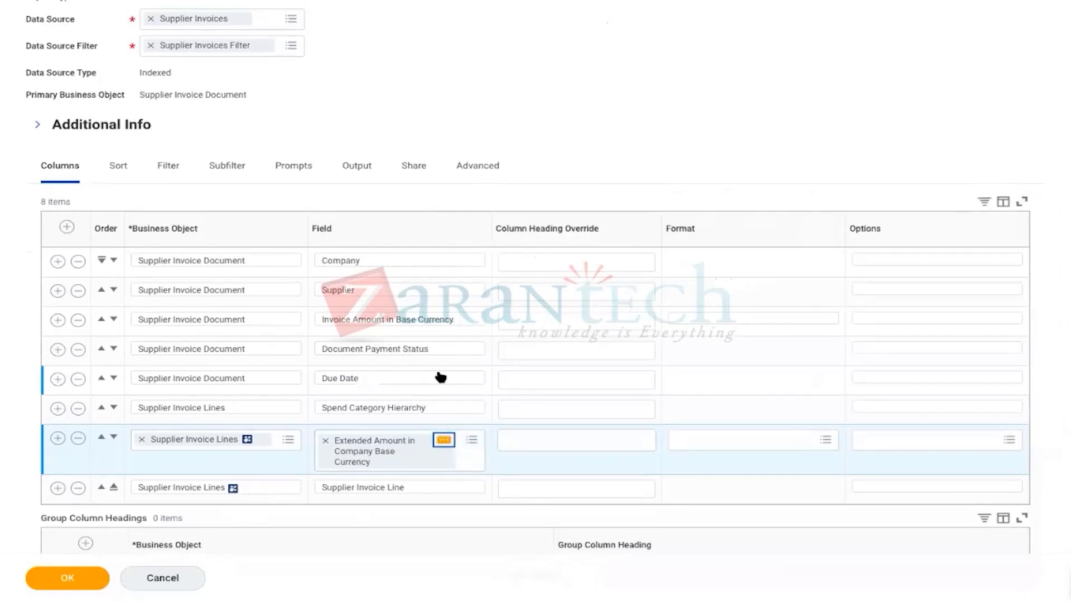
click(293, 170)
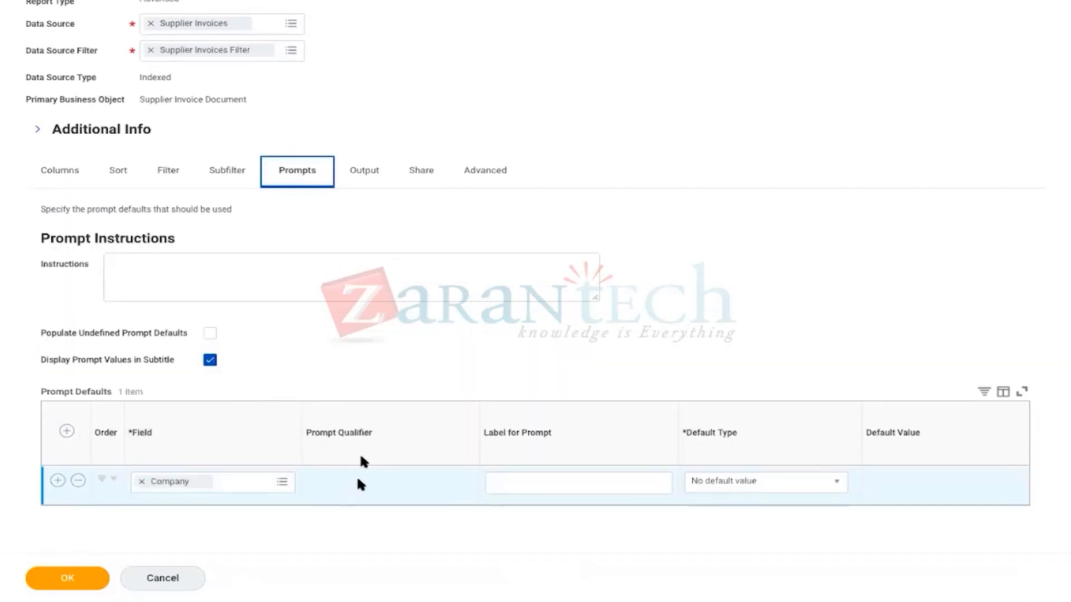
click(488, 481)
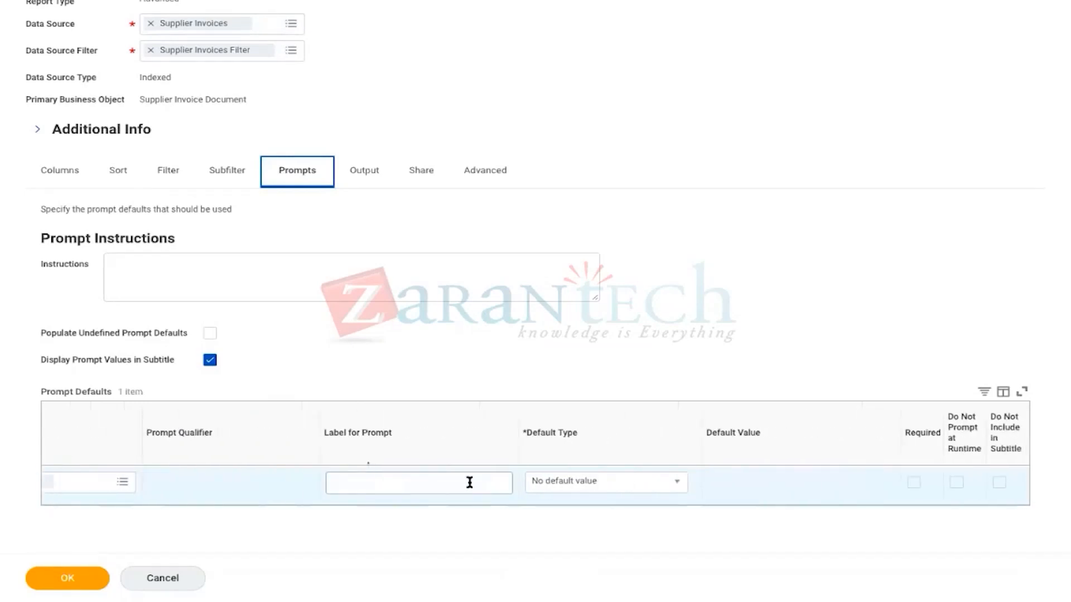
Step: Remove the empty subfilter, save the report definition and start running the report
click(78, 579)
click(261, 172)
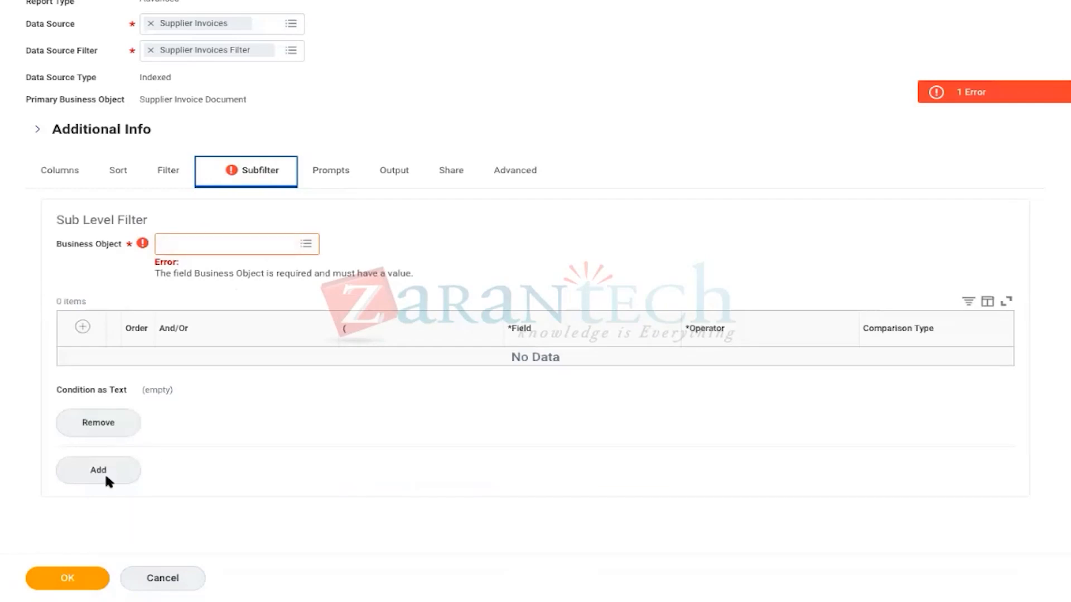
click(96, 425)
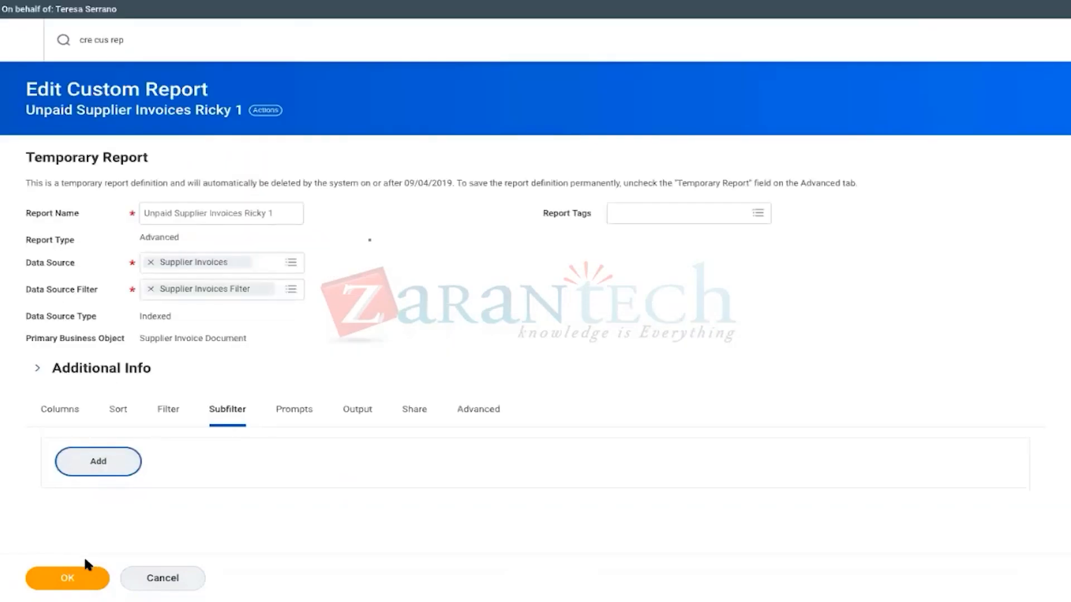
click(64, 576)
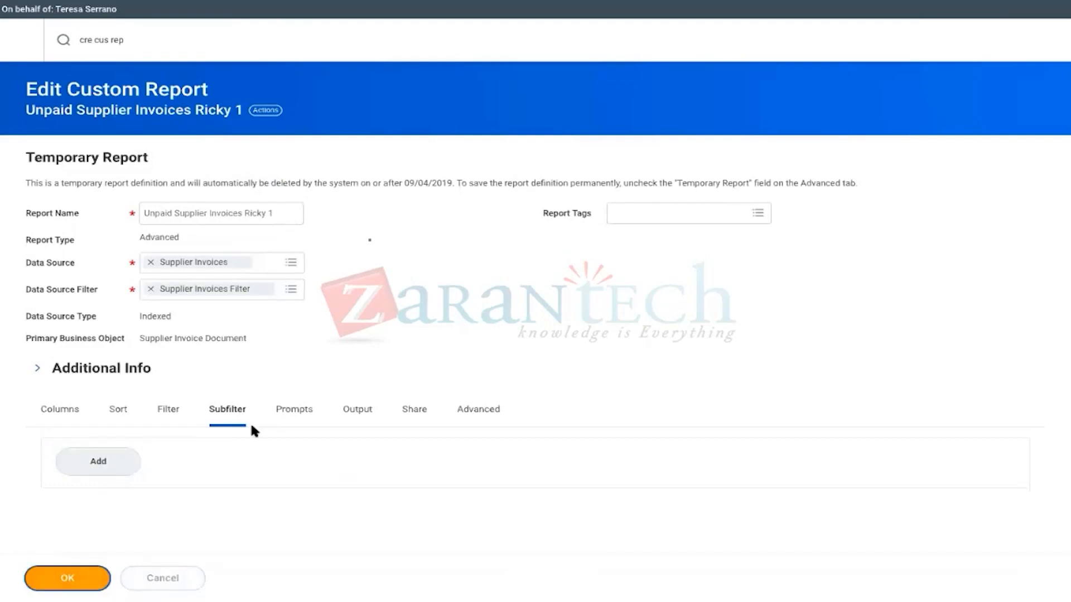
click(72, 578)
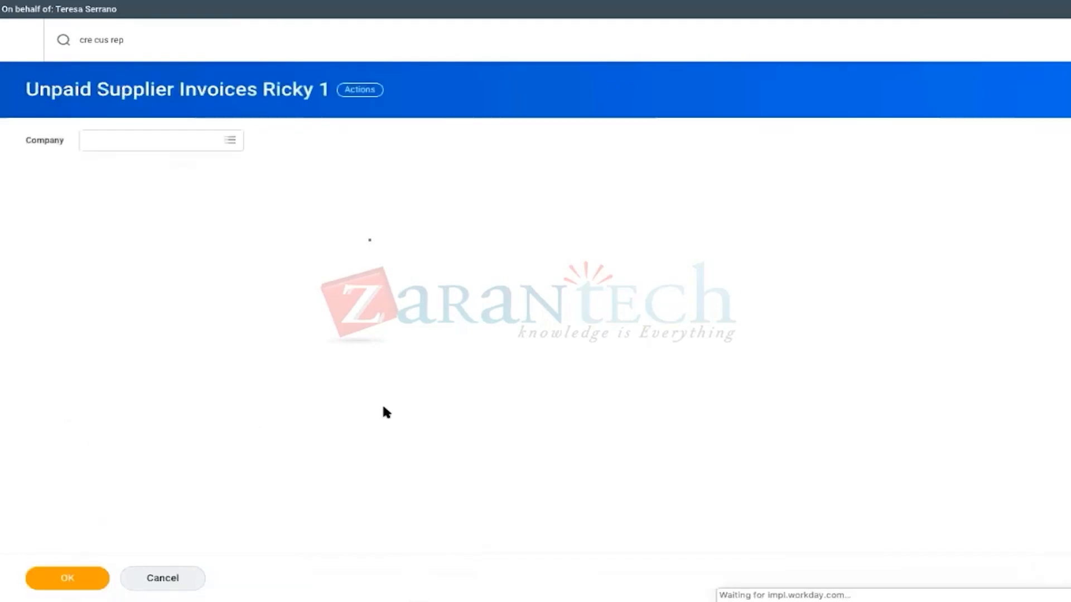
Step: Run the report for the company Global Modern Services, Inc. (USA)
click(111, 147)
text(Global )
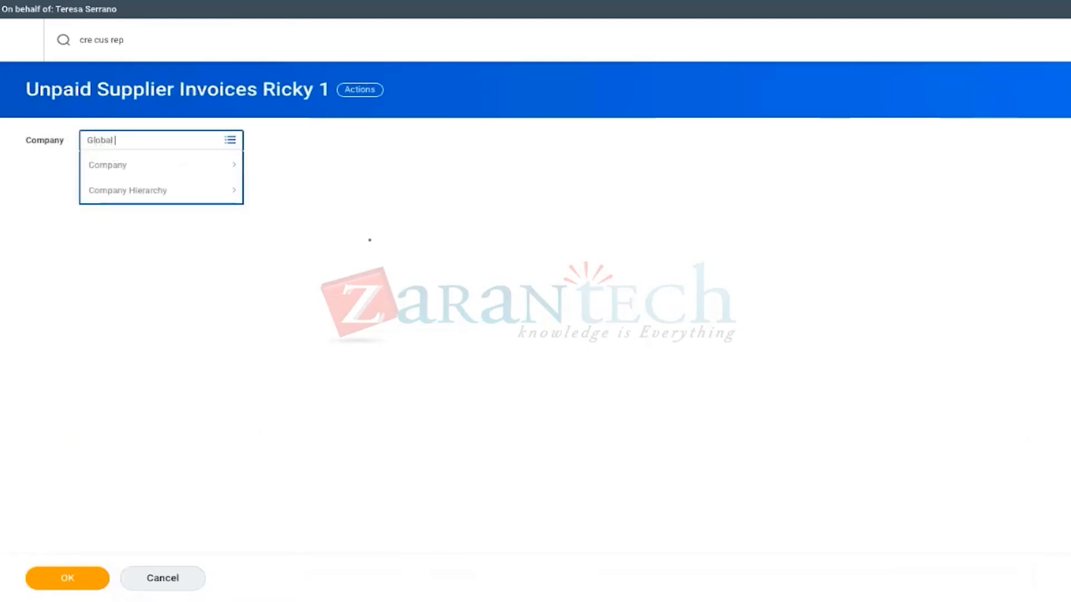
text(Modern Ser)
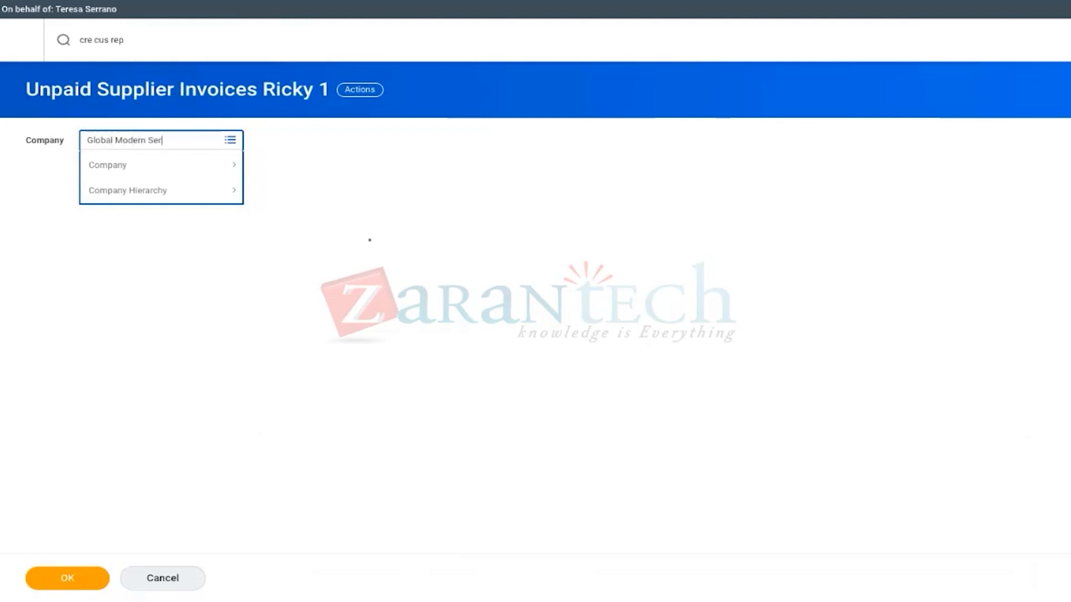
text(vices, Inc. (USA))
key(Return)
click(207, 263)
click(56, 578)
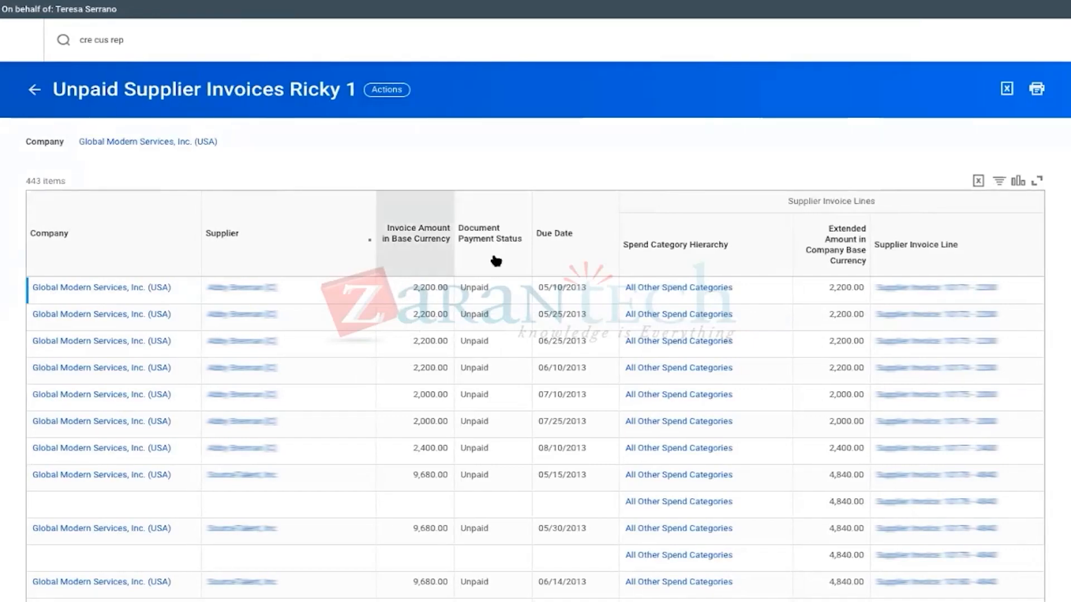
Step: Examine the report results, comparing invoice amounts, payment status and due dates with the supplier invoice line details
scroll(481, 360, down, 1)
scroll(480, 359, up, 1)
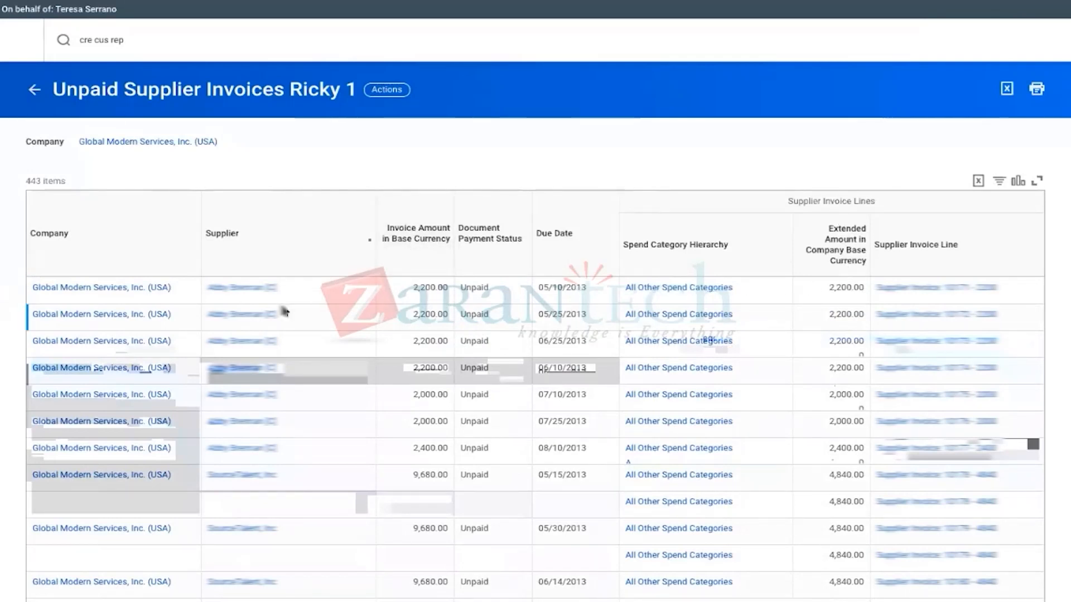
mouse_move(259, 363)
scroll(760, 413, down, 10)
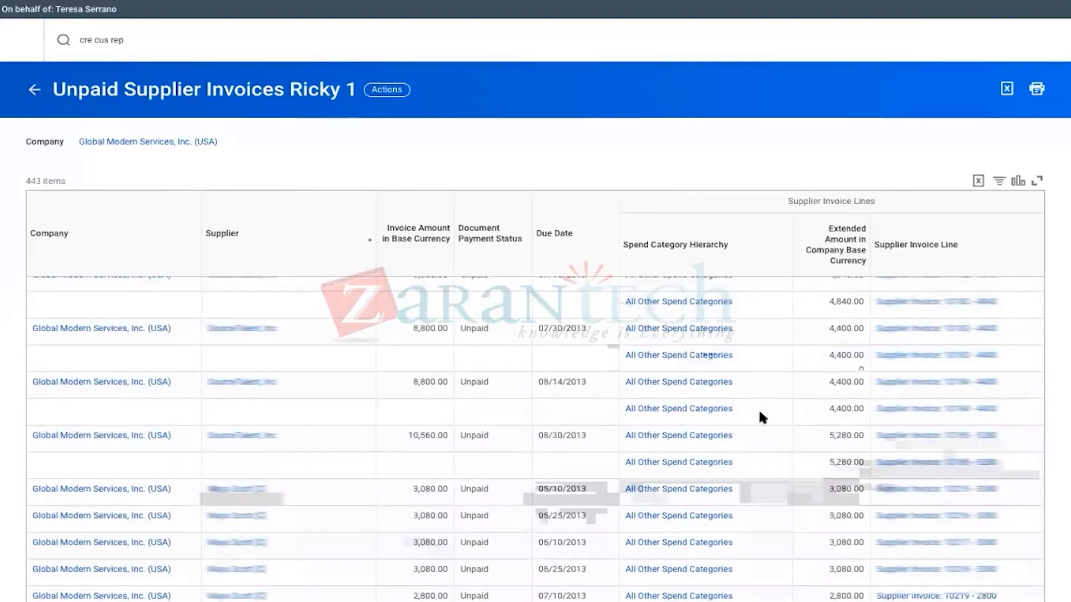
scroll(762, 417, down, 10)
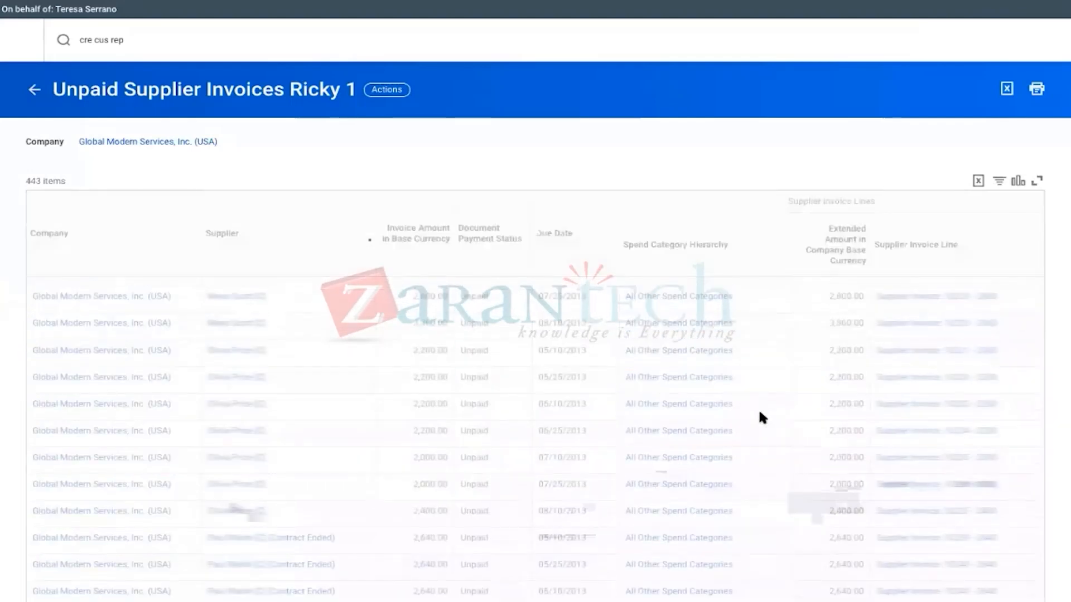
scroll(763, 418, up, 20)
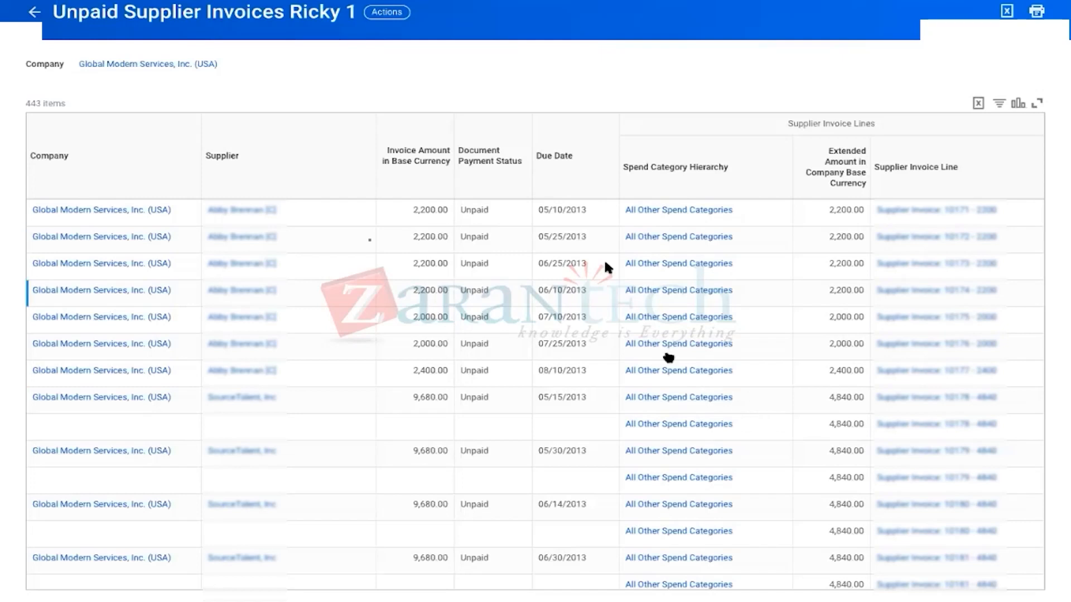
scroll(605, 262, up, 2)
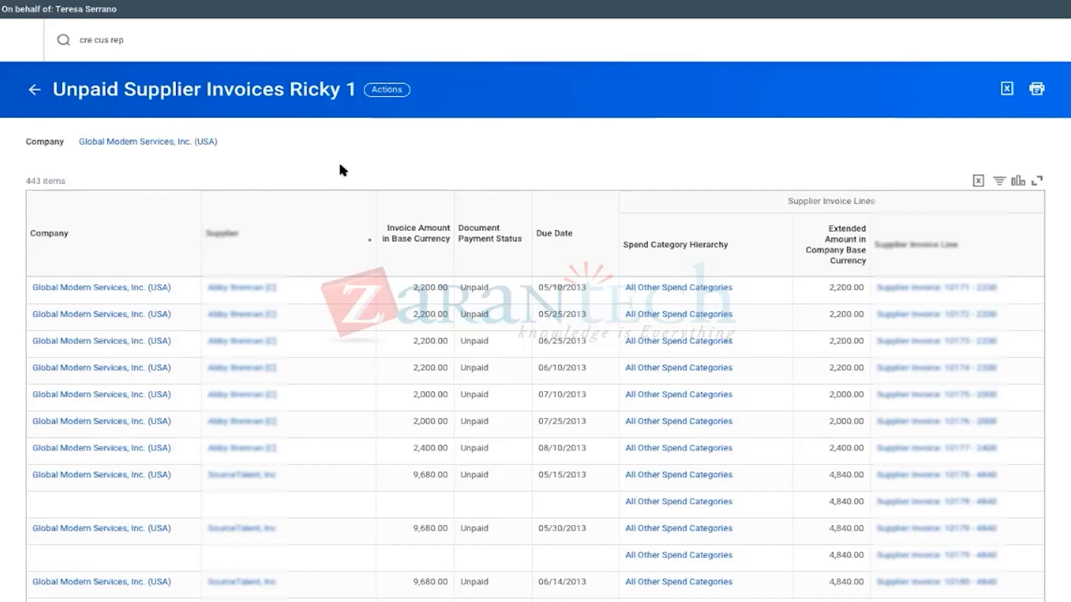
Step: Reopen the custom report's definition for editing from its results
click(386, 95)
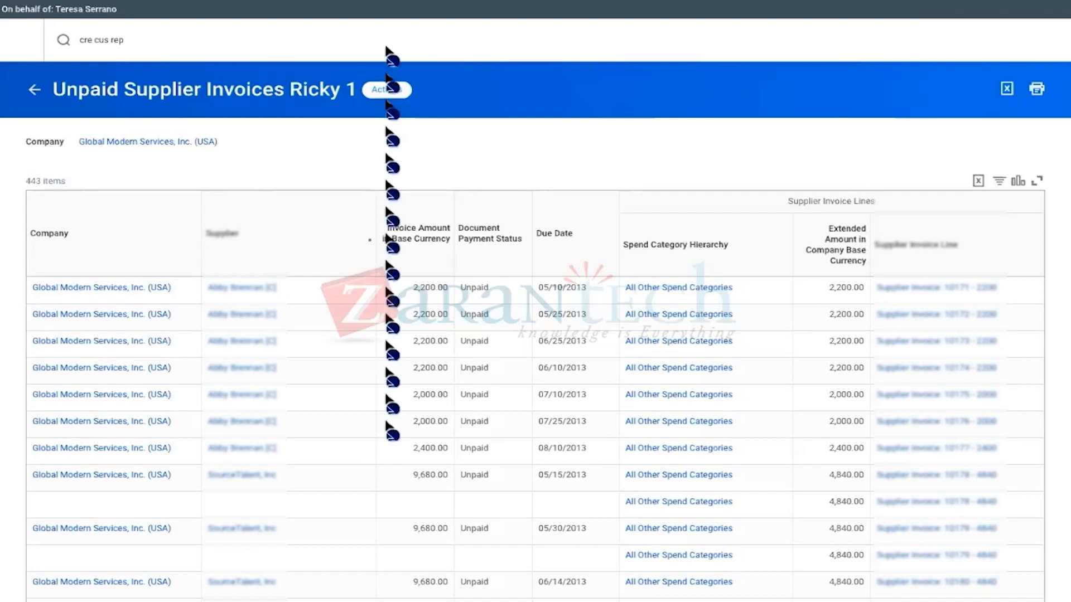
mouse_move(413, 161)
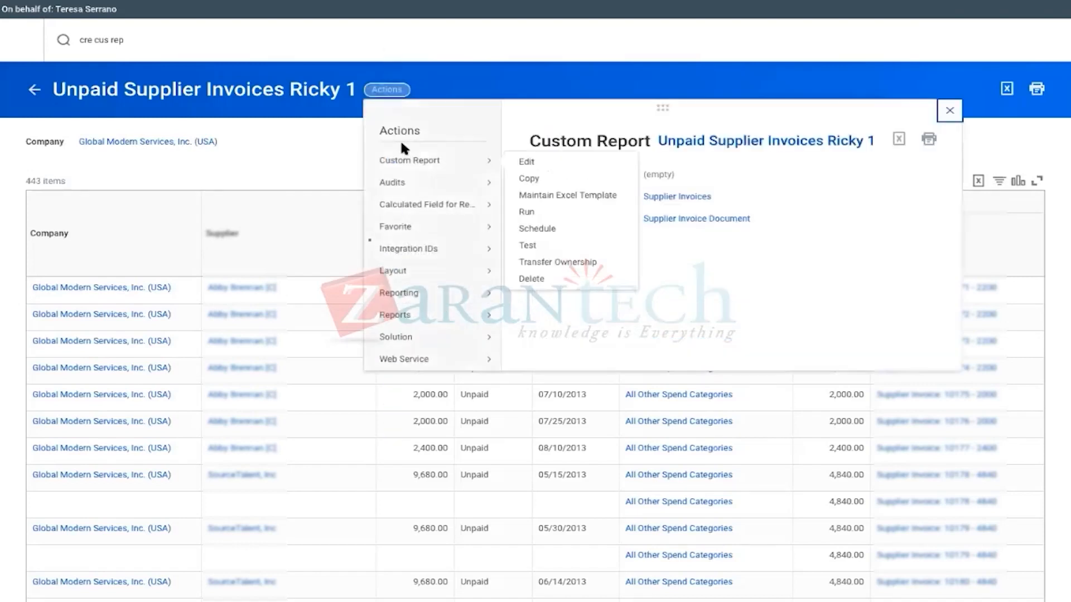
click(527, 163)
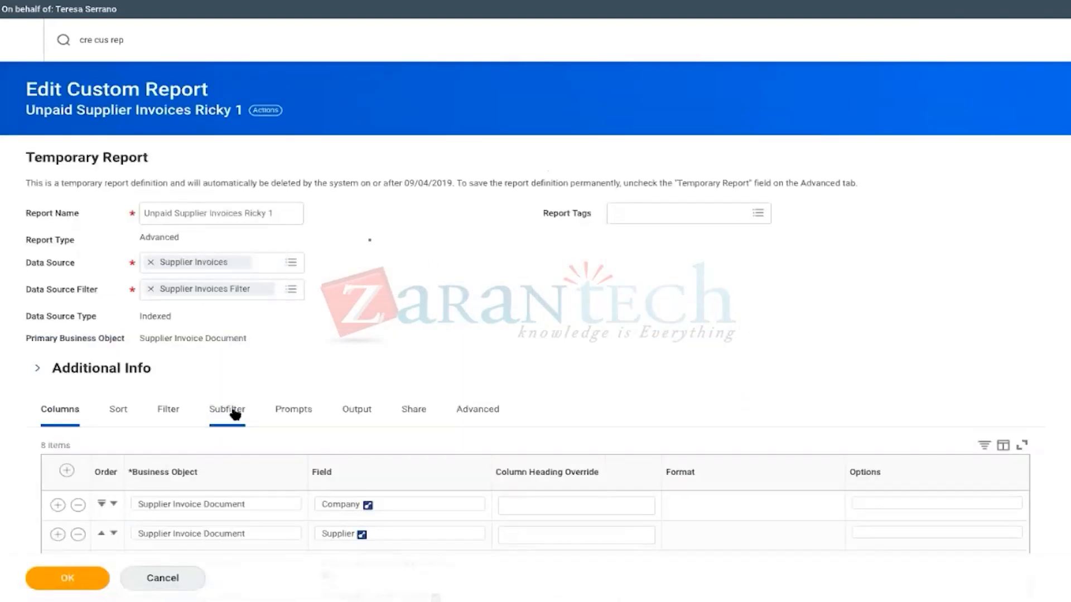
Step: Try to save the report with a blank subfilter, read the error details and remove the subfilter
click(232, 411)
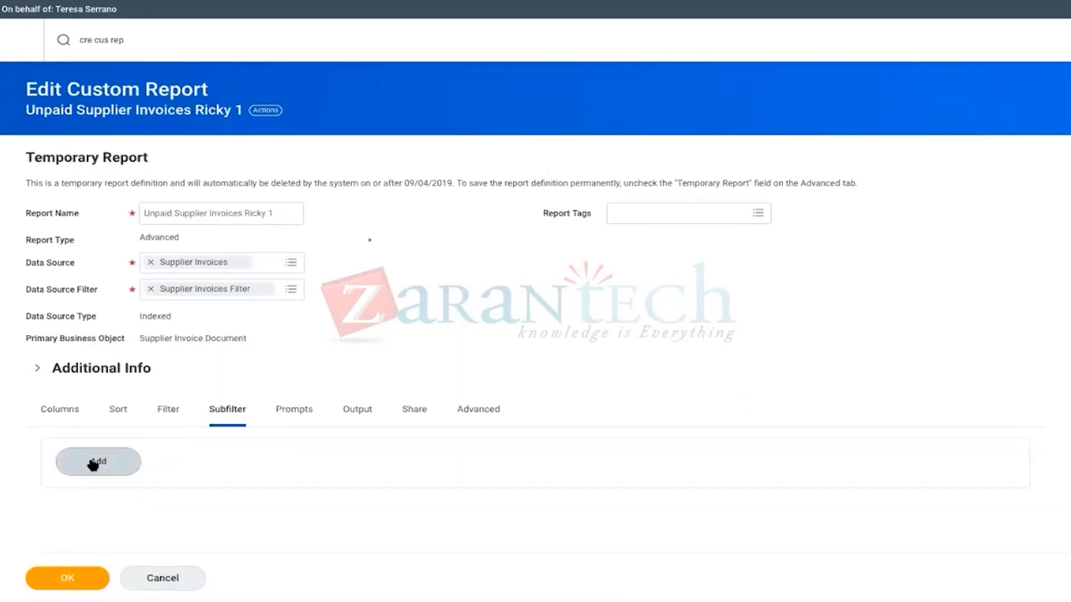
click(110, 460)
scroll(293, 437, down, 4)
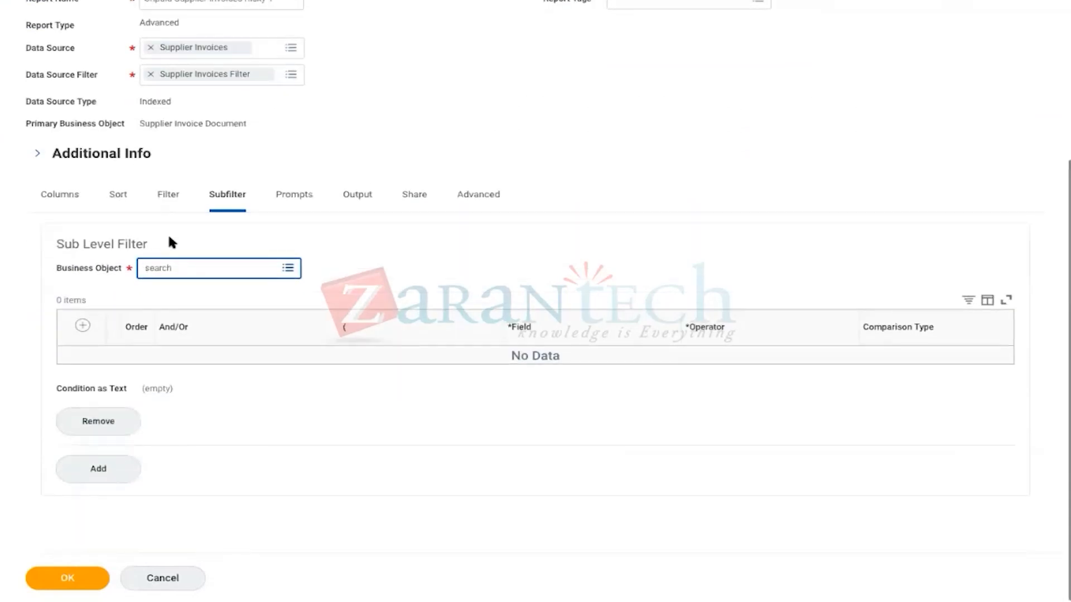
click(49, 578)
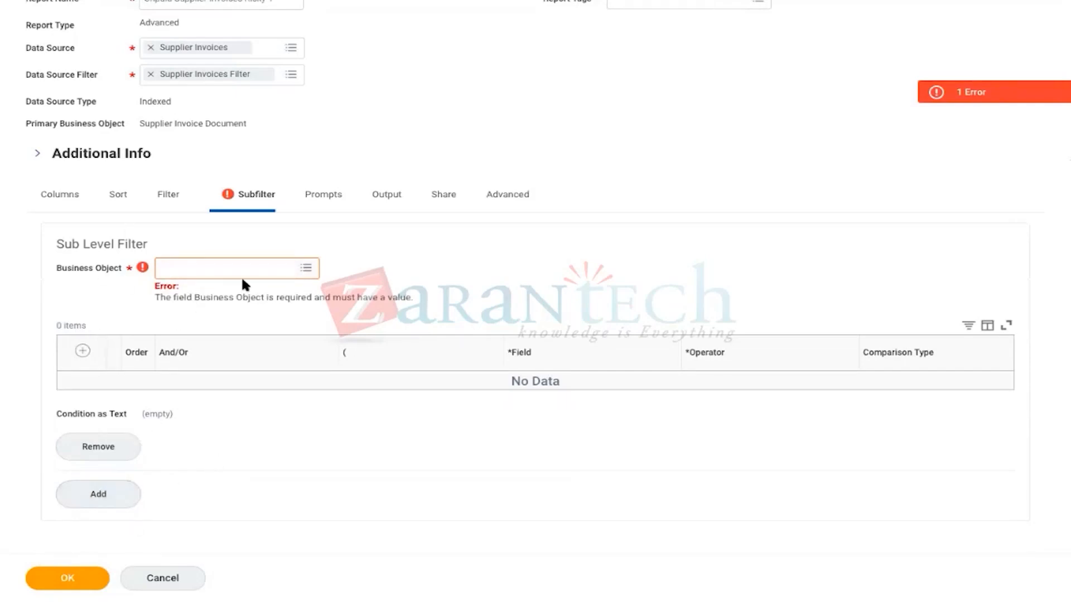
click(973, 92)
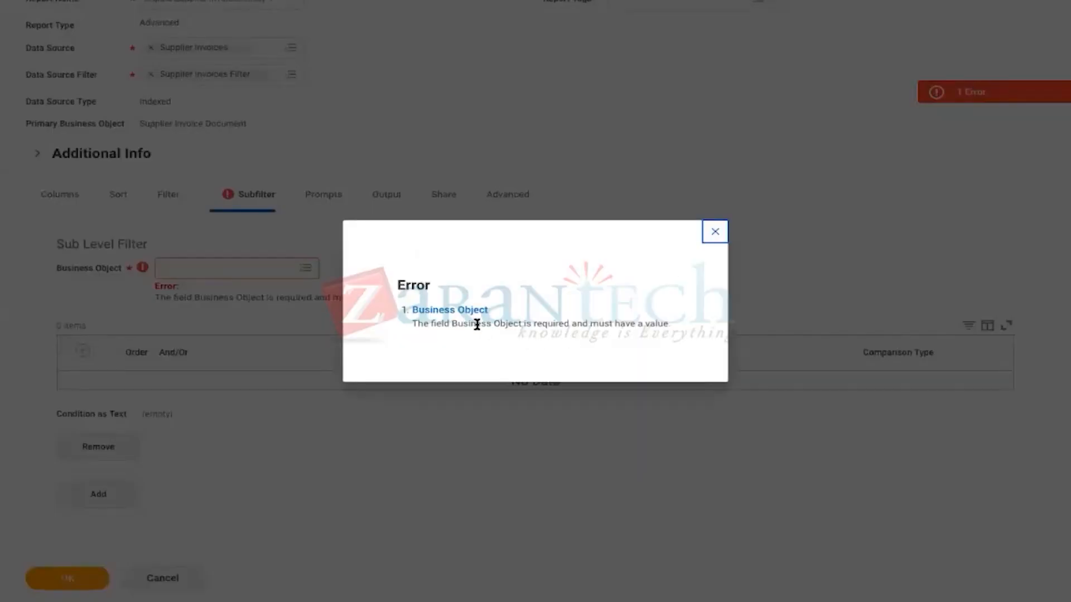
click(715, 231)
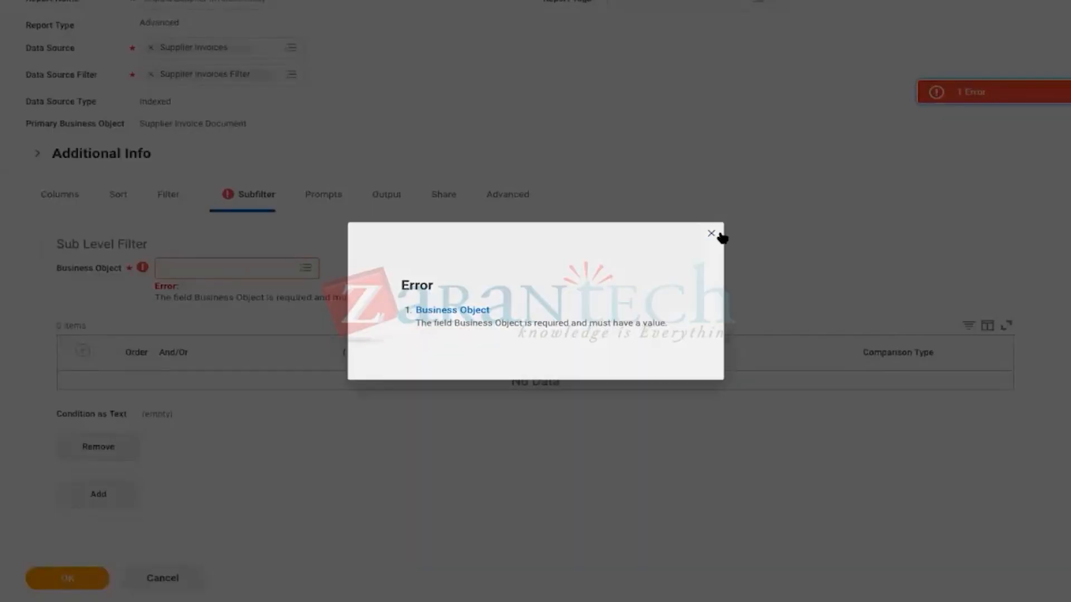
click(92, 446)
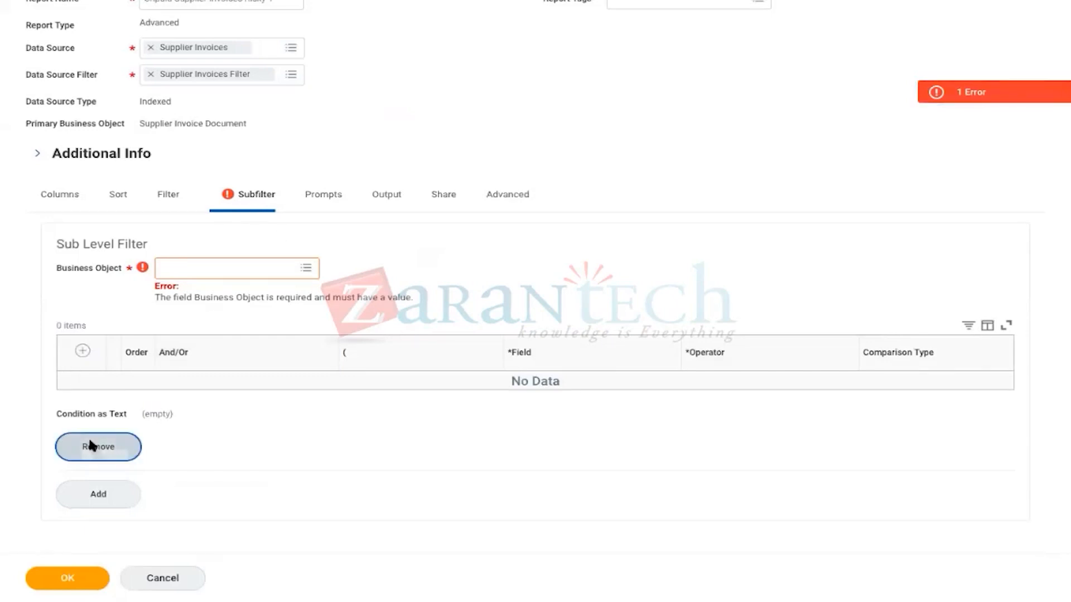
click(96, 461)
scroll(325, 394, down, 3)
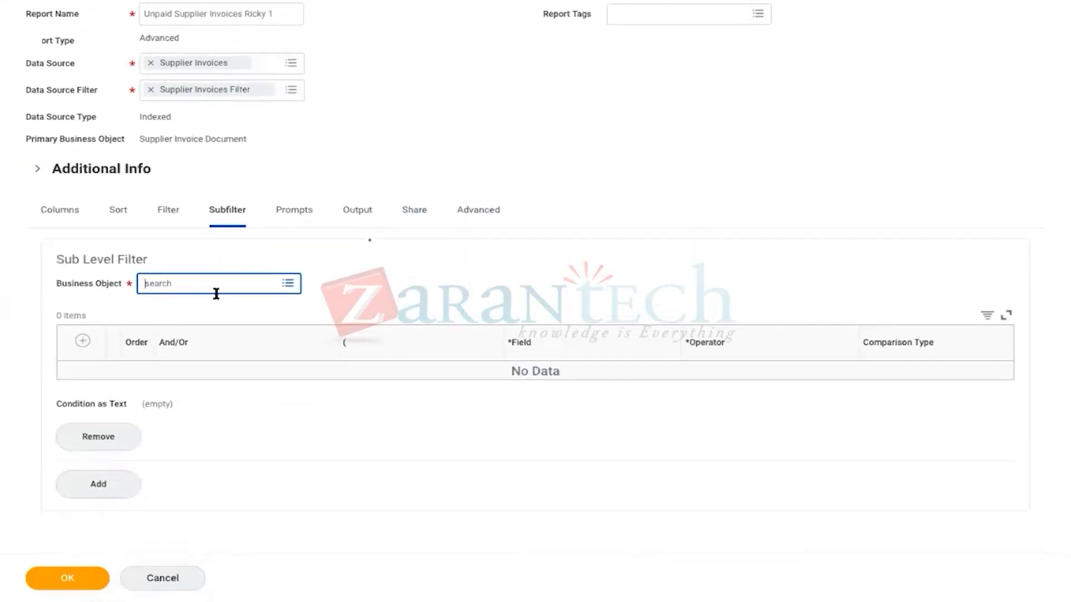
click(98, 436)
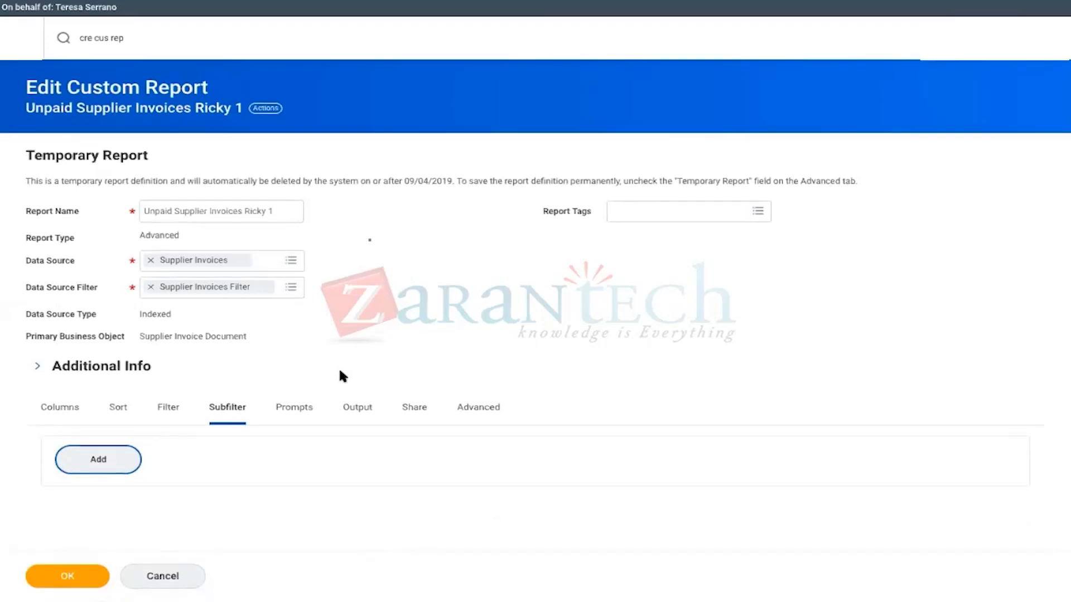
Step: Add a blank subfilter and return to the report's column definitions
click(101, 463)
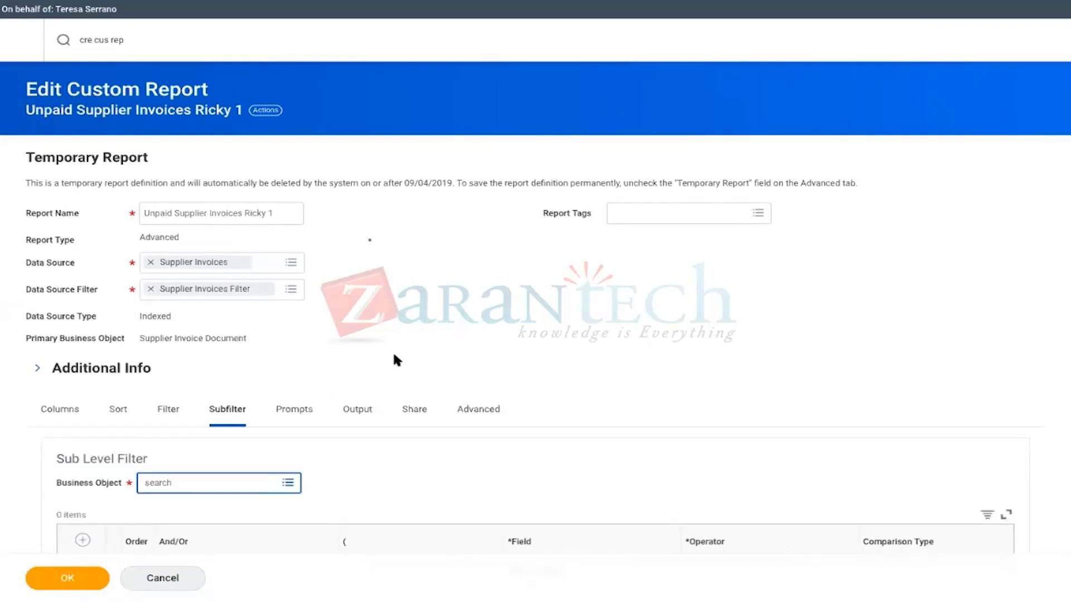
scroll(393, 350, down, 2)
click(49, 288)
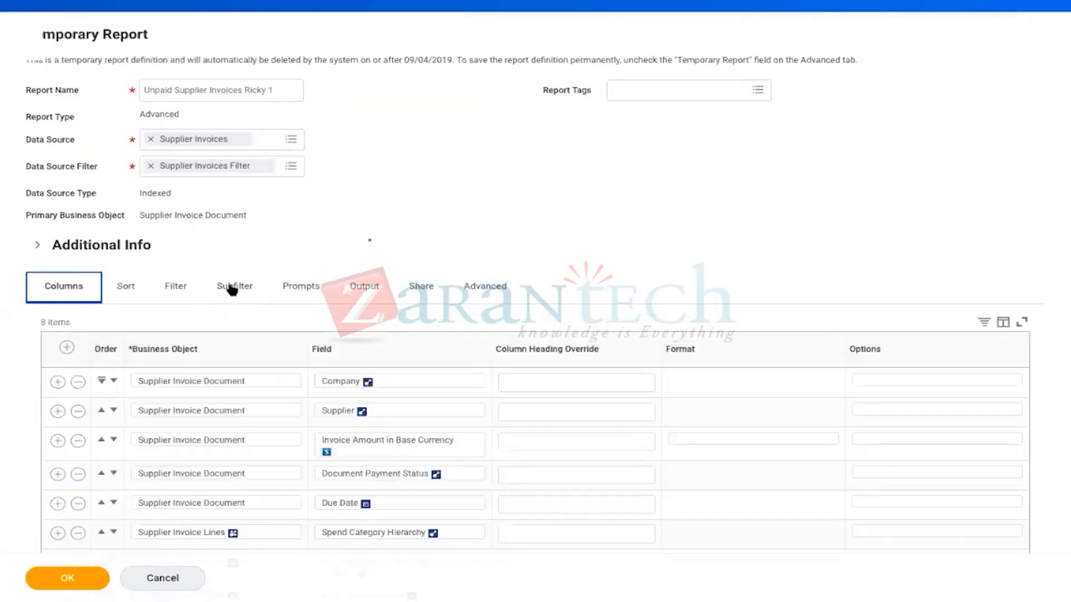
click(240, 293)
scroll(412, 414, down, 1)
scroll(413, 413, down, 2)
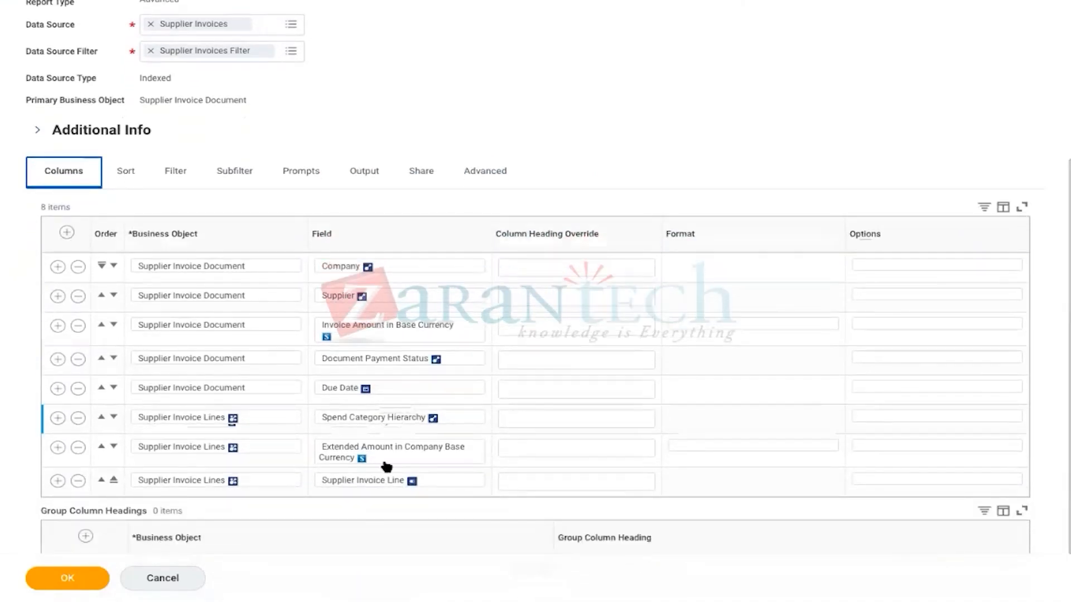
Step: Examine the report field details of the Supplier Invoice Line column and open its business object
click(425, 482)
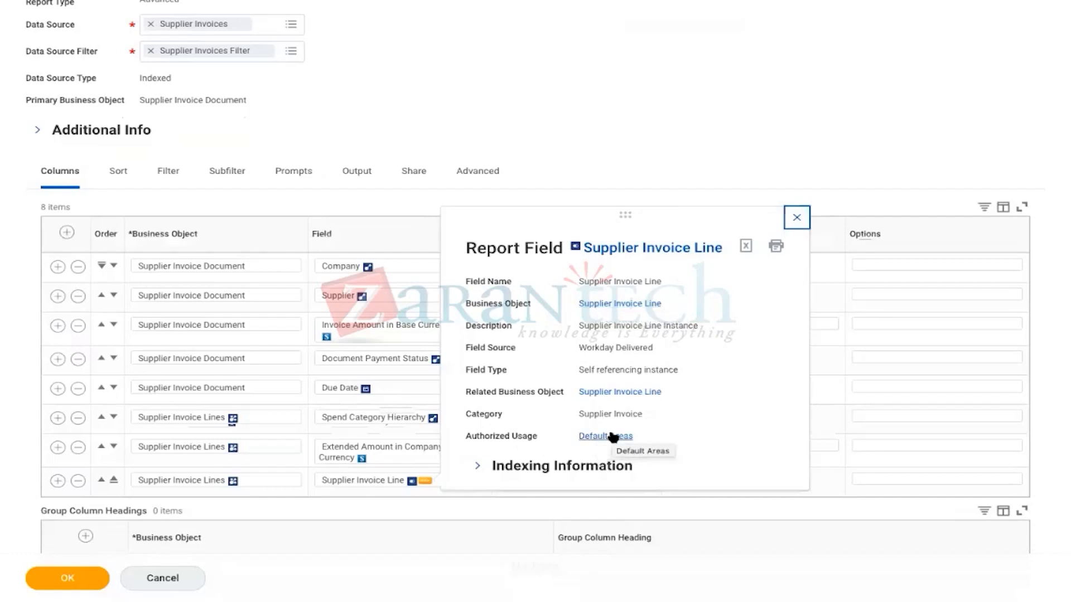
click(588, 303)
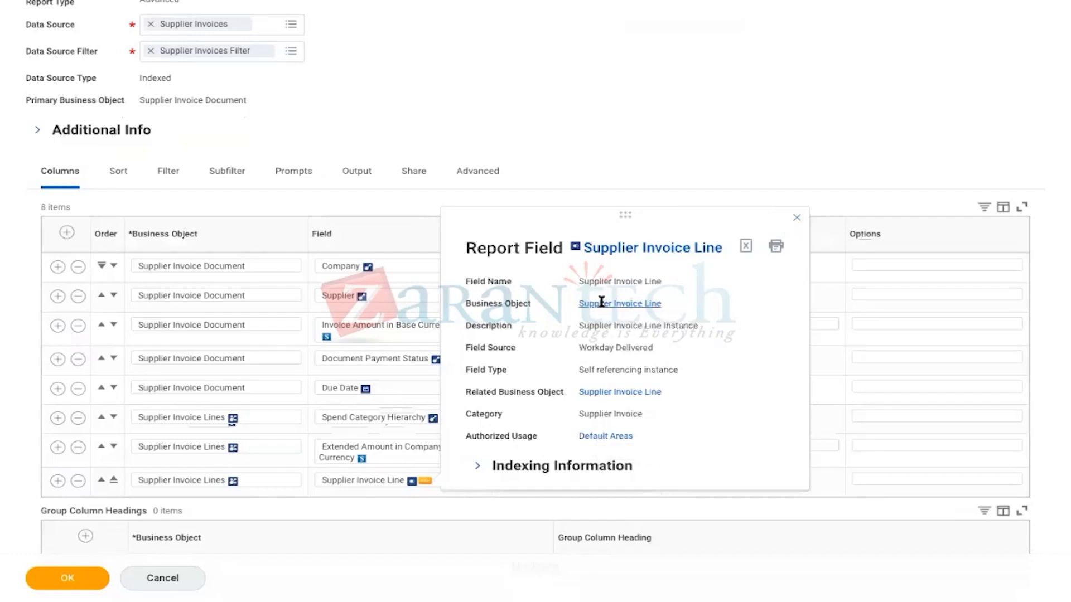
click(469, 326)
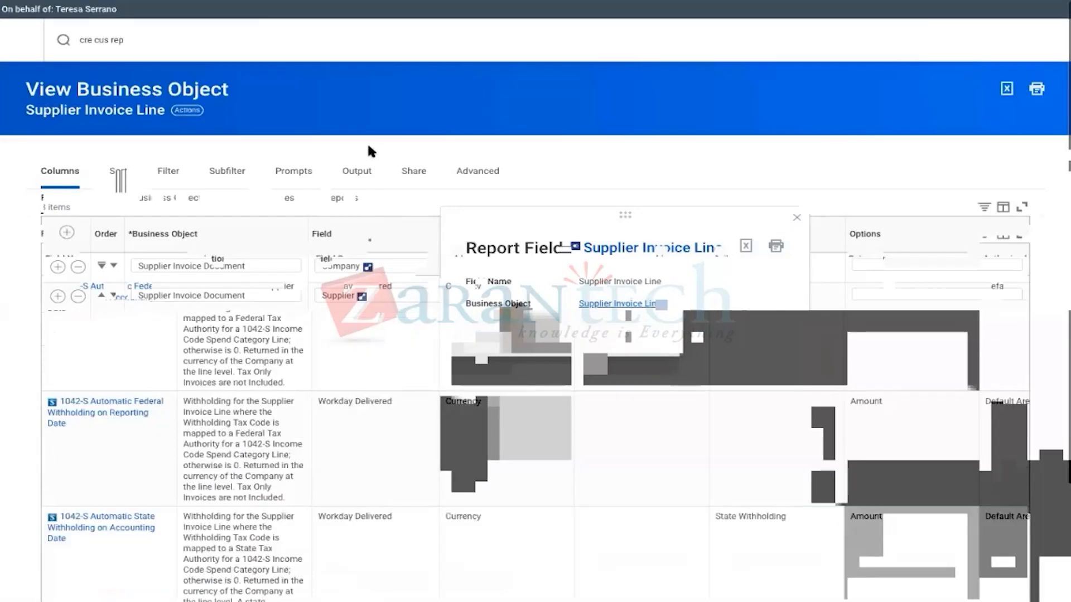
Step: Examine the data sources of the Supplier Invoice Line business object, including the more general ones
click(268, 200)
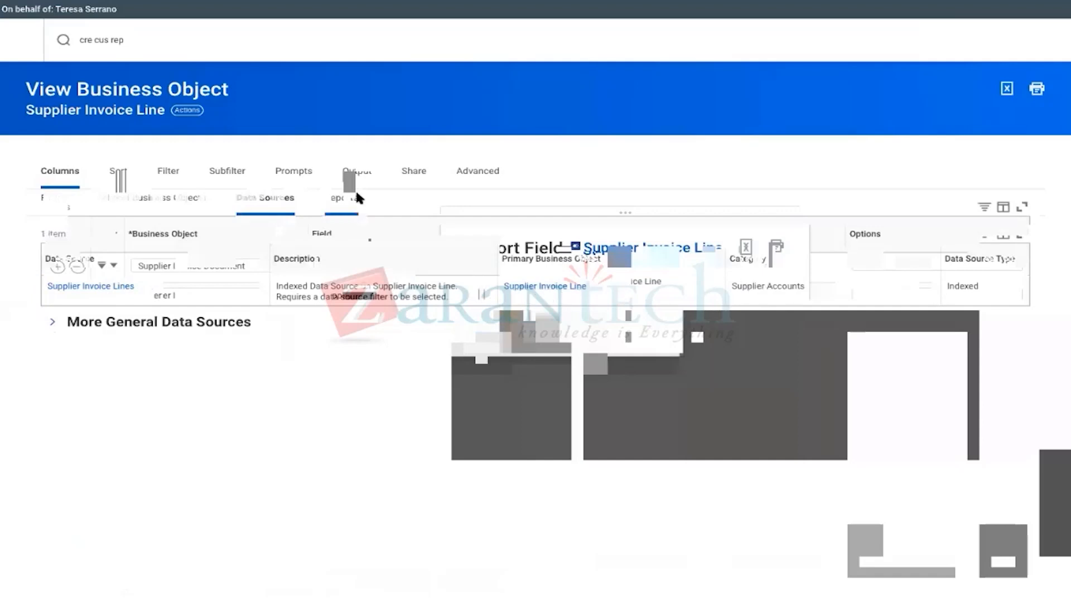
click(53, 322)
scroll(212, 394, down, 2)
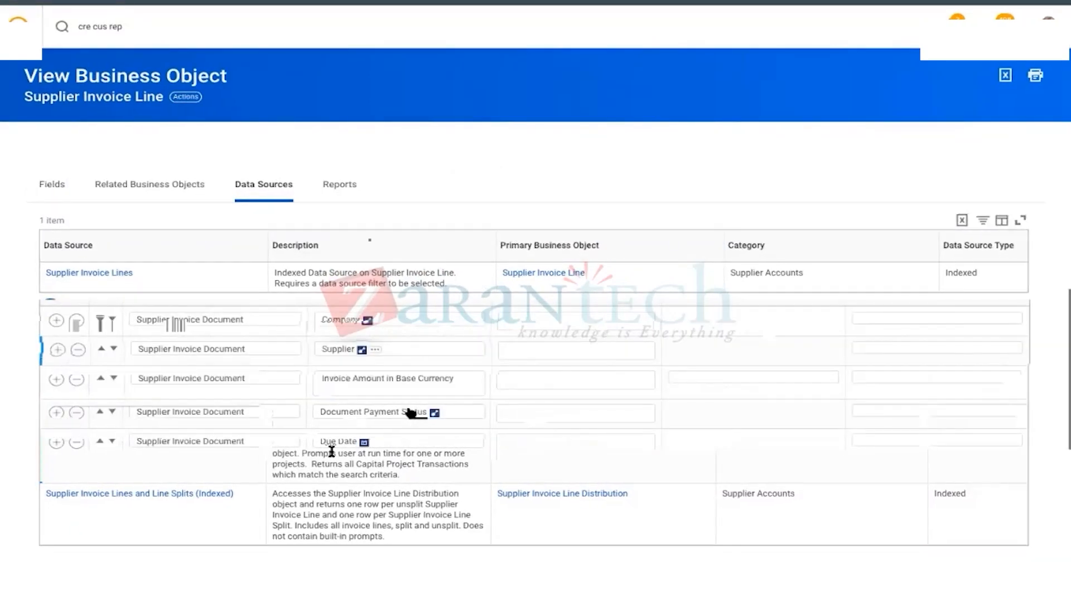
scroll(351, 463, up, 2)
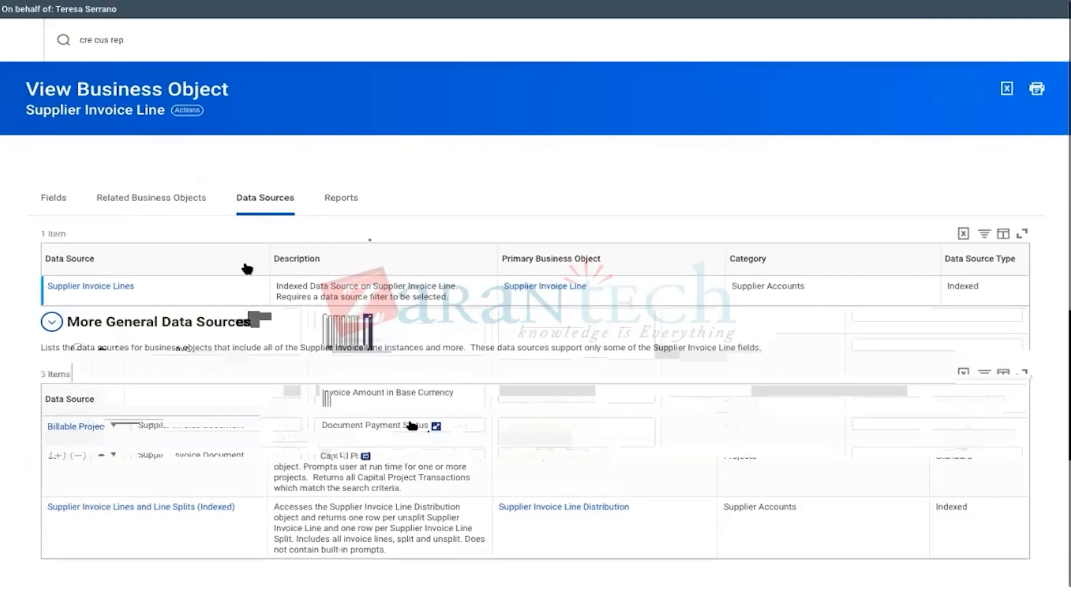
Step: Examine the related business objects of the Supplier Invoice Line business object
click(148, 203)
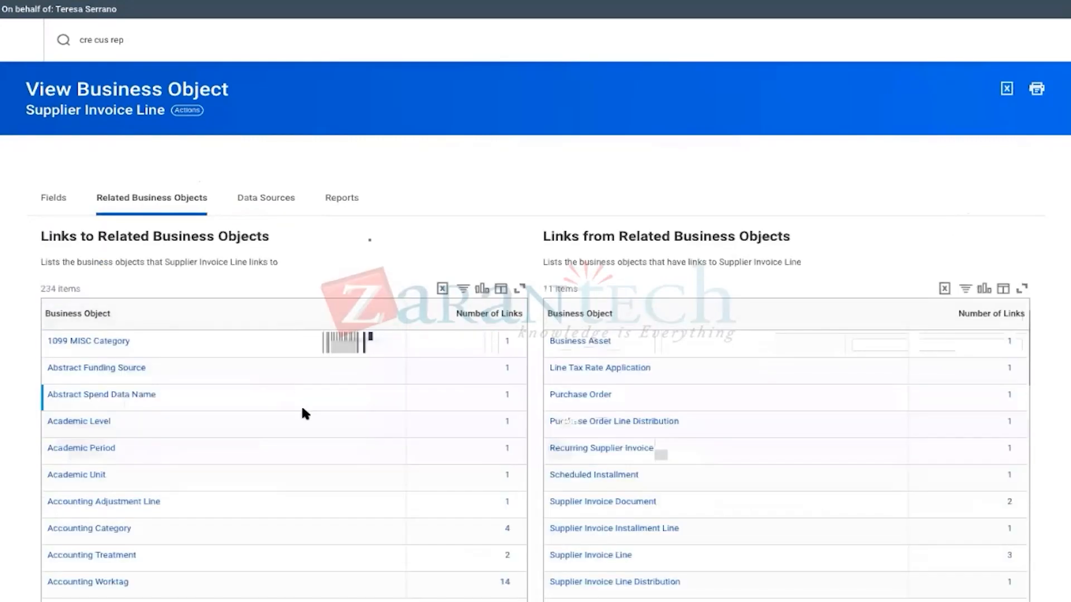
scroll(301, 413, down, 1)
scroll(301, 413, up, 1)
Step: Run the View Security for Securable Item report for the securable item Supplier Invoice Line
click(153, 43)
key(ctrl+a)
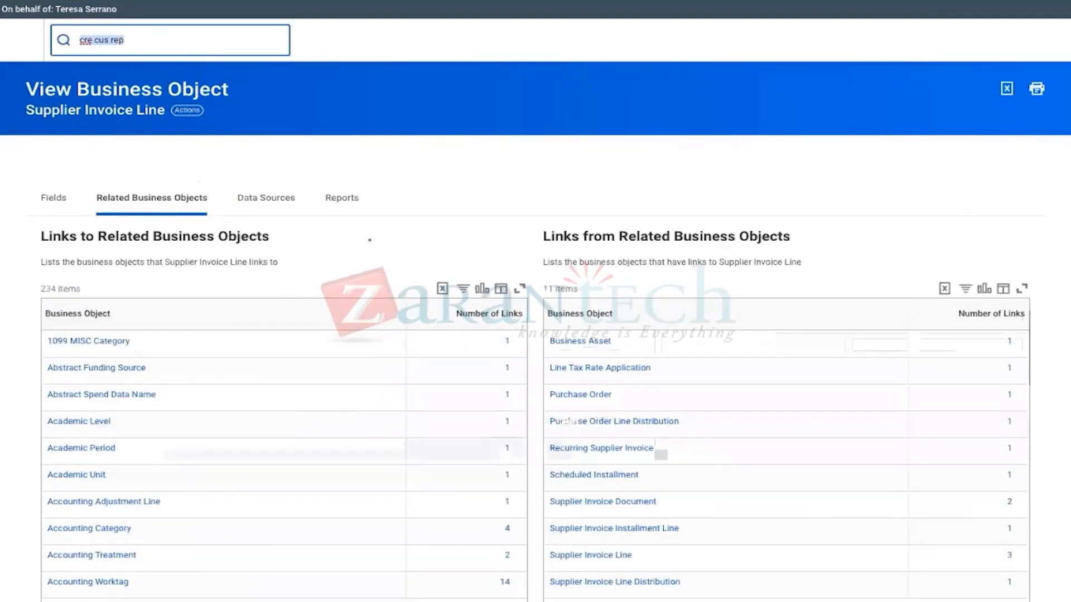
text(view sec for sec )
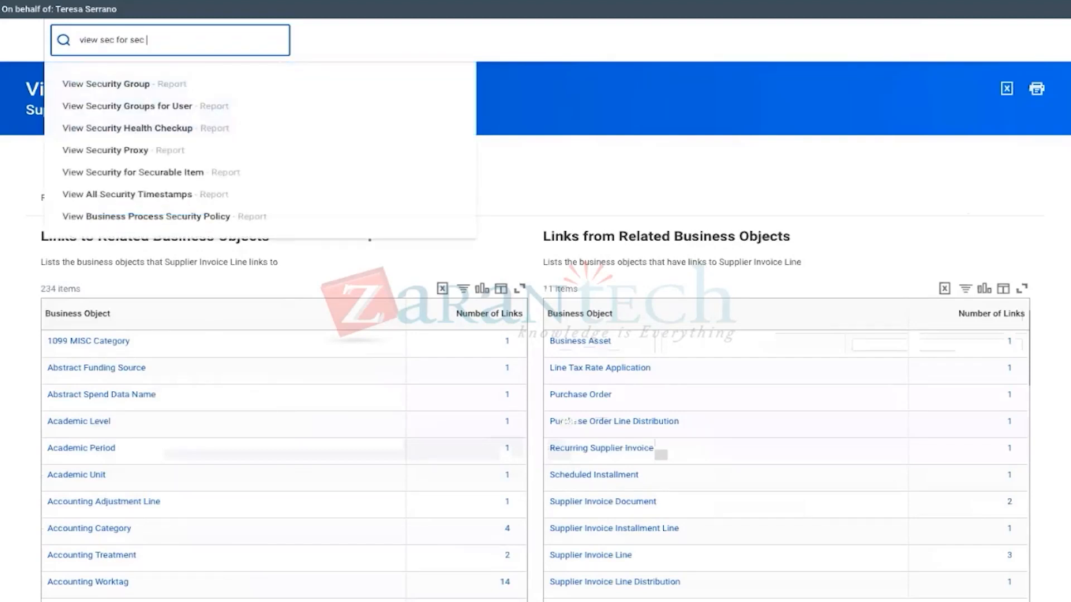
text(item)
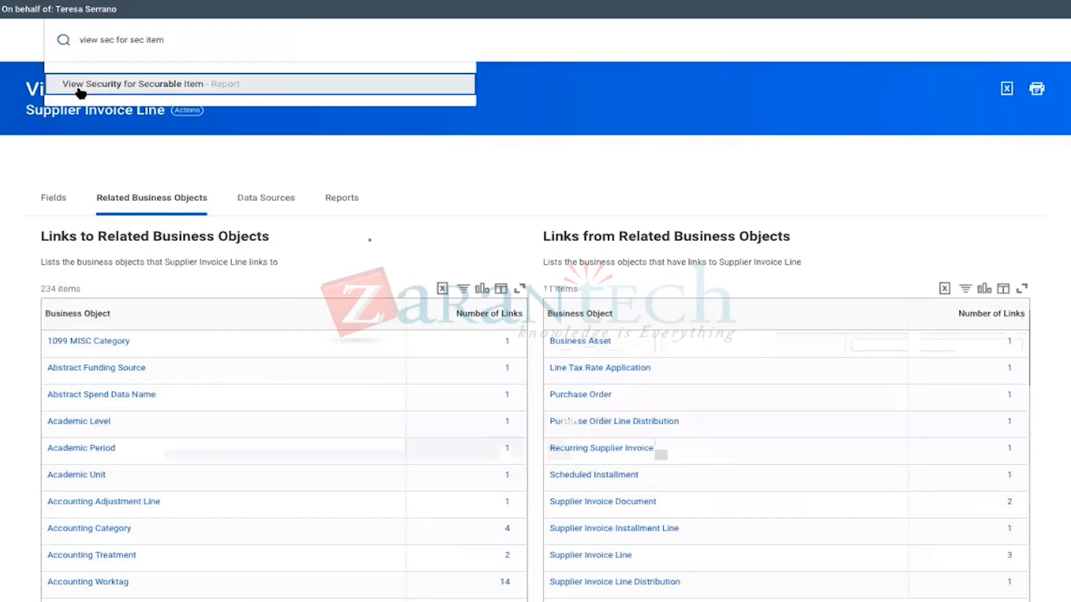
click(78, 85)
click(150, 199)
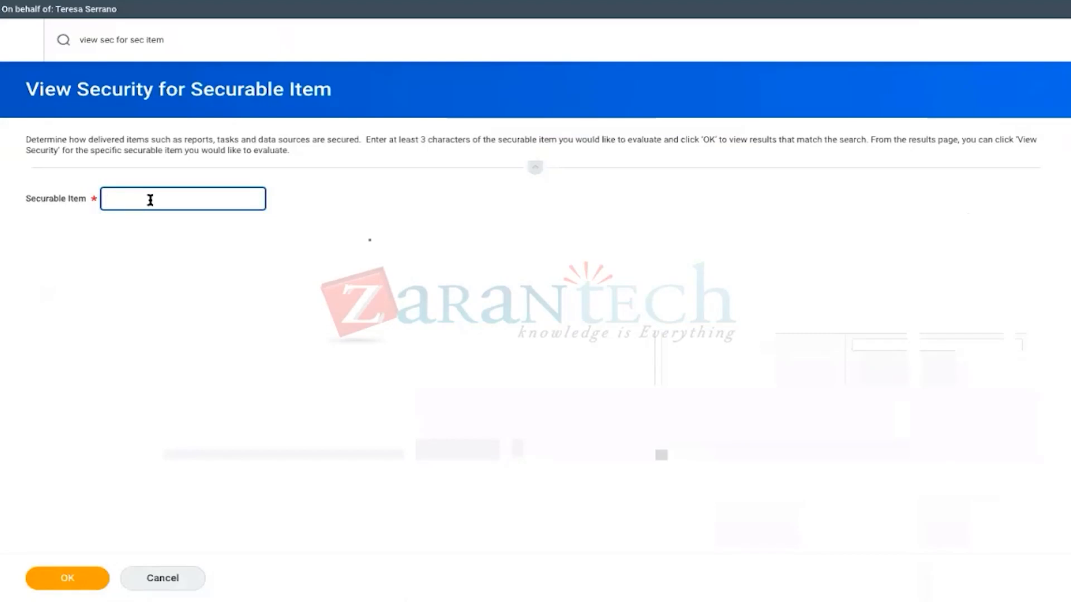
text(Supplier Invoice)
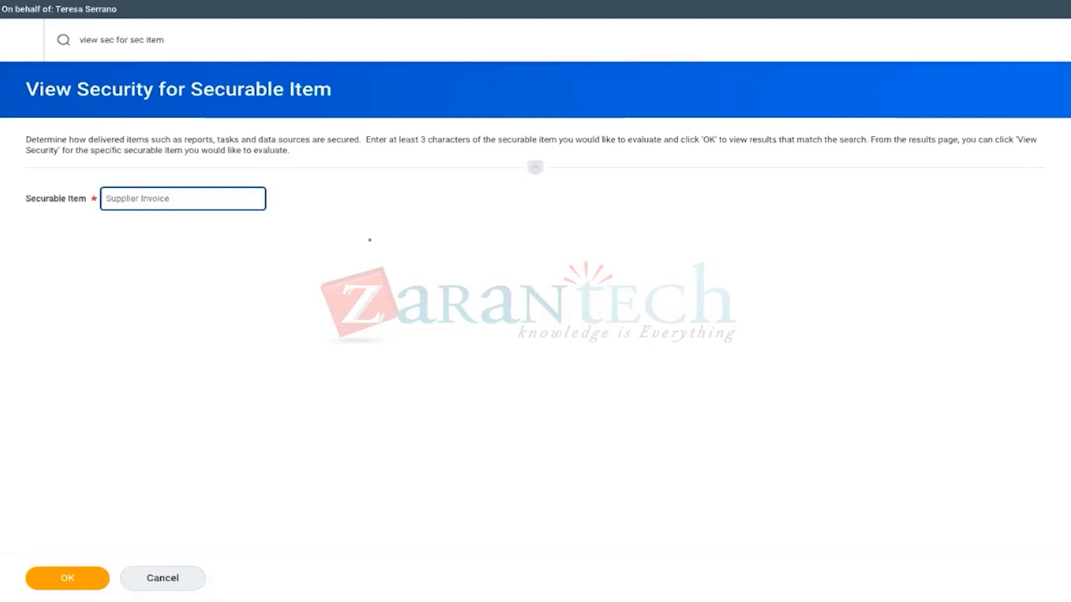
text(Line)
click(56, 580)
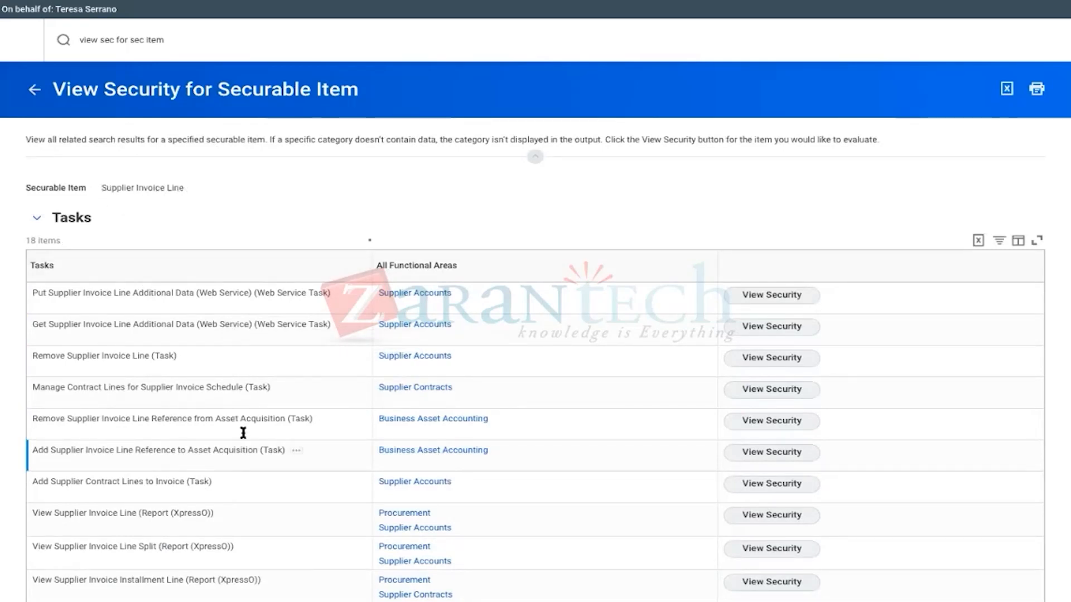
Step: Examine the tasks matching Supplier Invoice Line and the functional areas they belong to
scroll(258, 450, down, 1)
scroll(259, 453, down, 5)
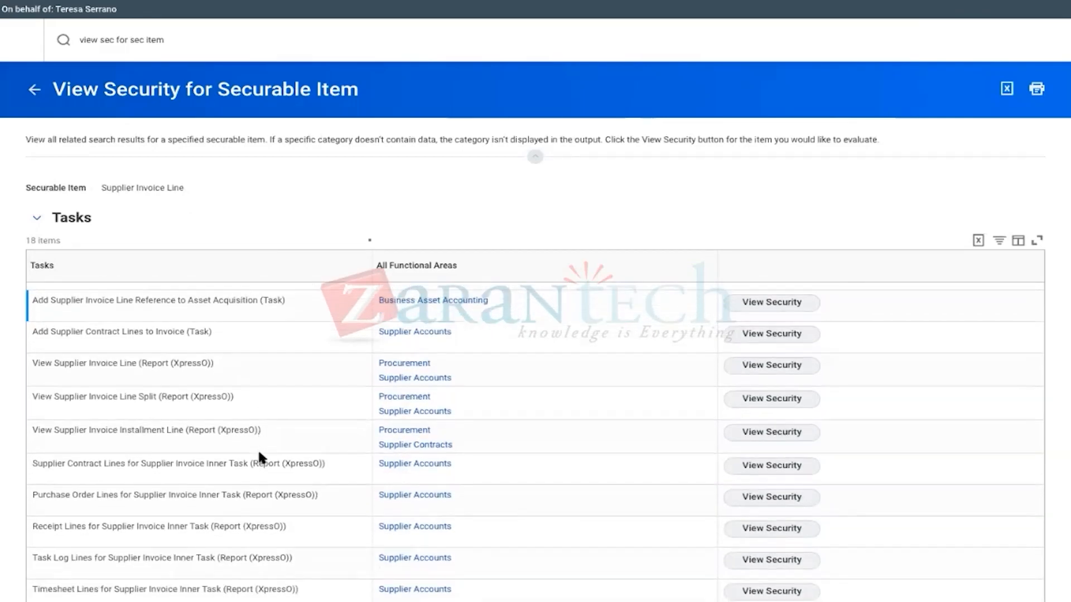
scroll(258, 453, down, 4)
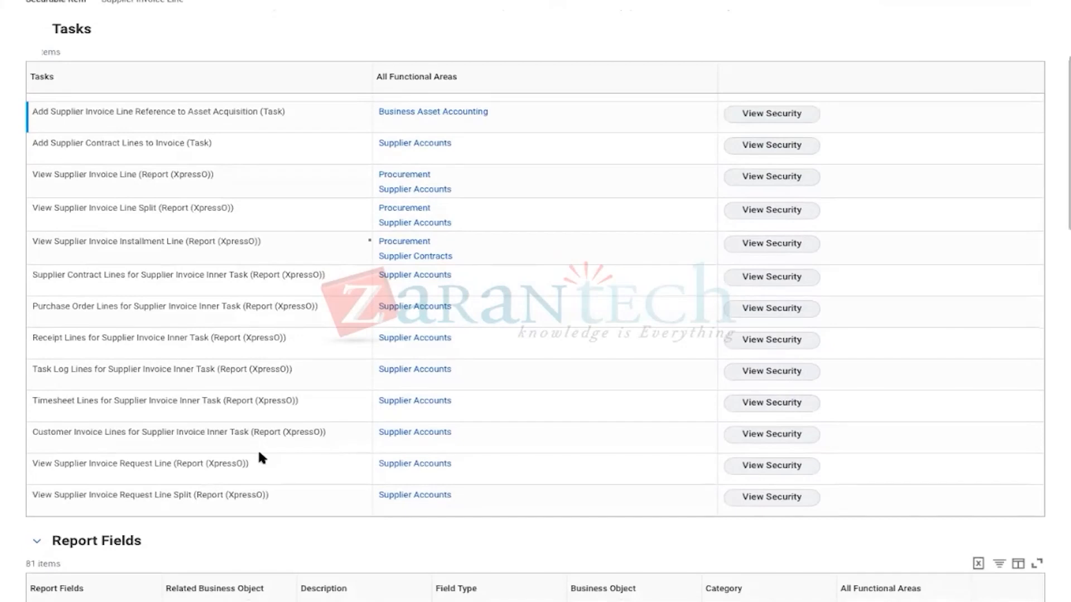
scroll(259, 454, up, 2)
scroll(258, 457, up, 4)
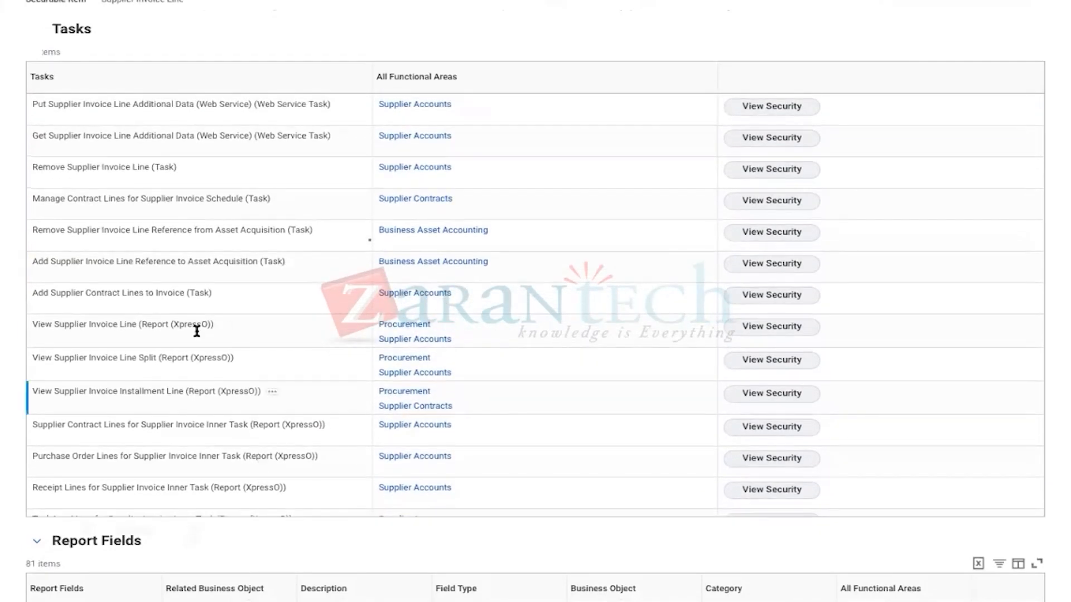
scroll(205, 313, up, 2)
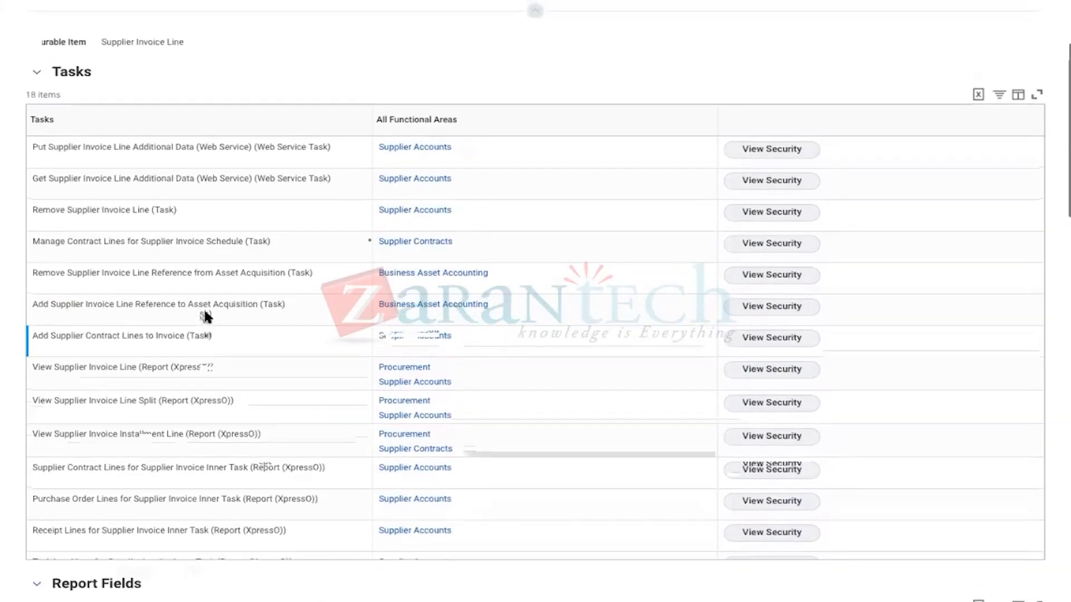
Step: Examine the report fields matching Supplier Invoice Line, including their business objects and functional areas
scroll(203, 308, down, 14)
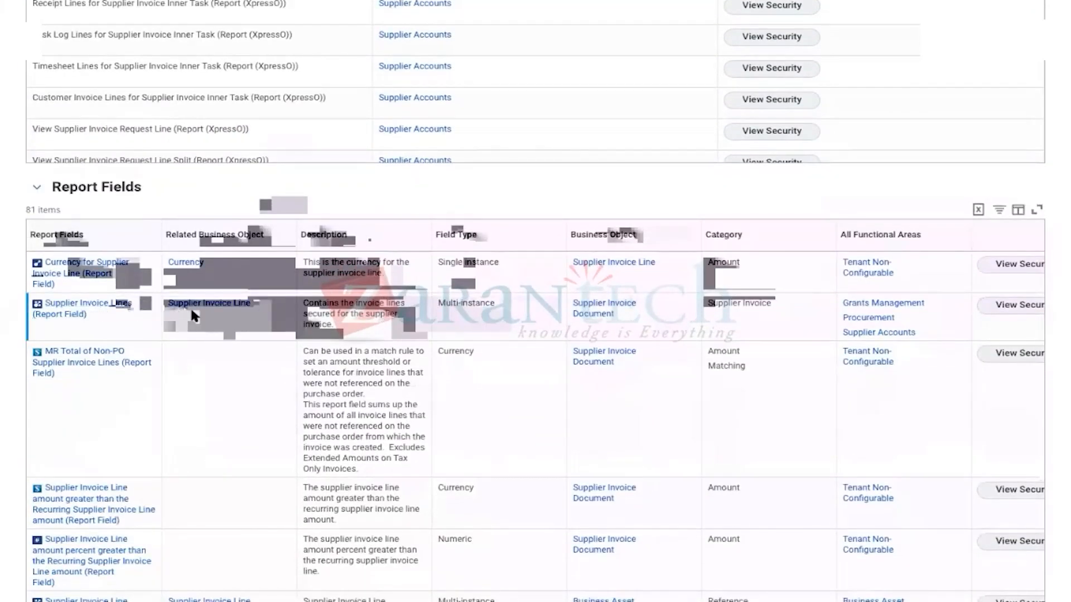
mouse_move(111, 308)
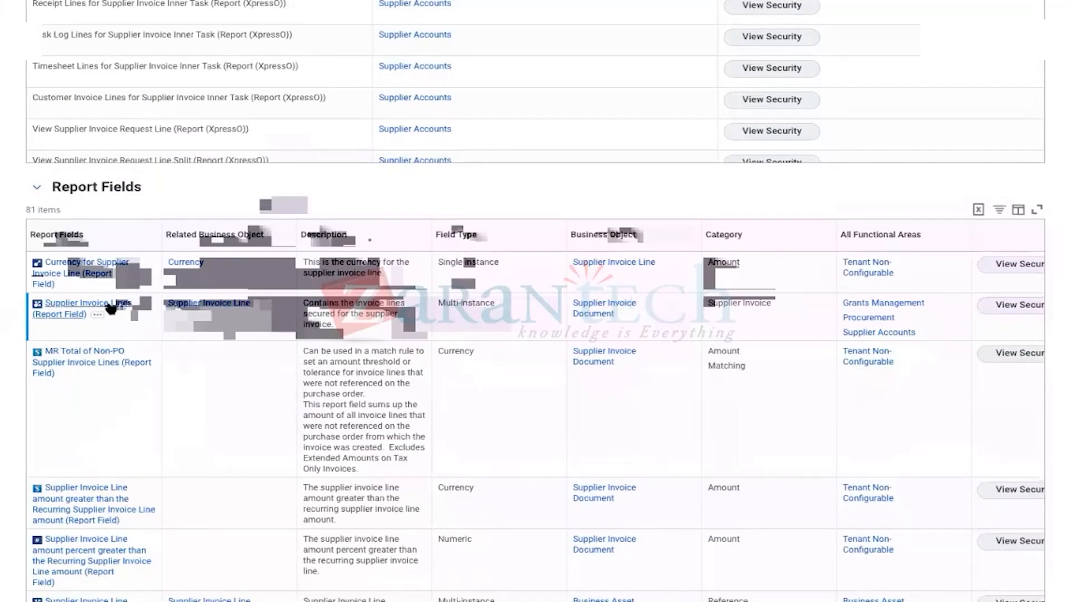
scroll(102, 384, down, 10)
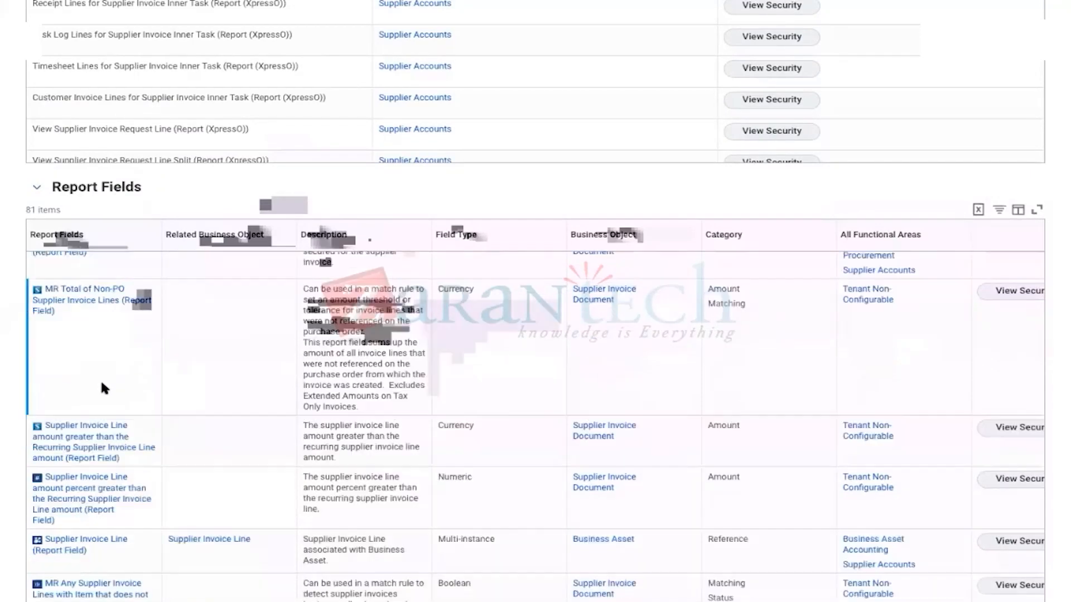
scroll(102, 389, down, 8)
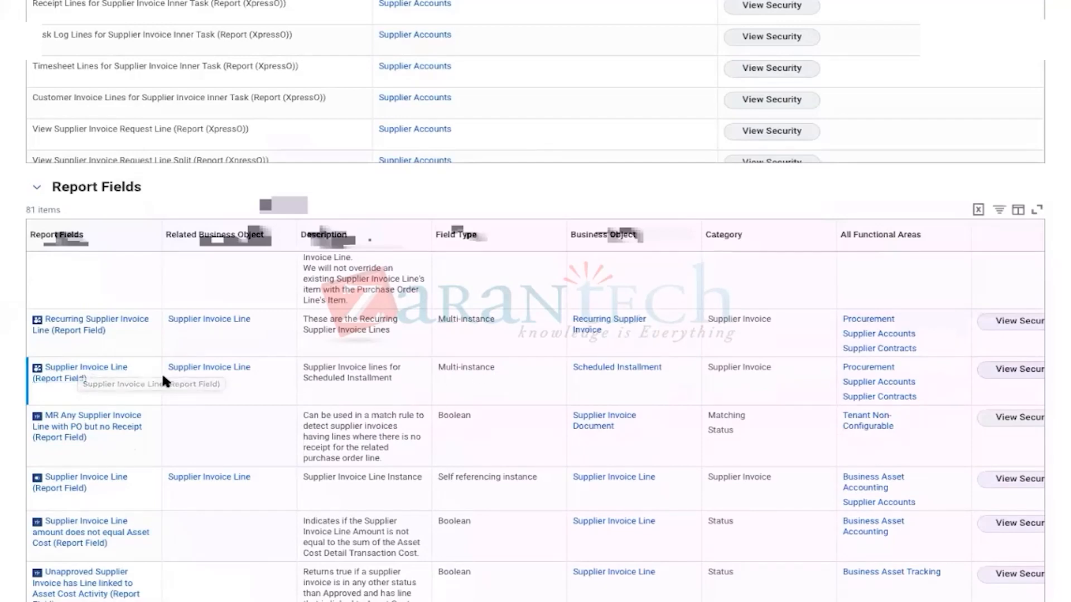
scroll(115, 382, up, 3)
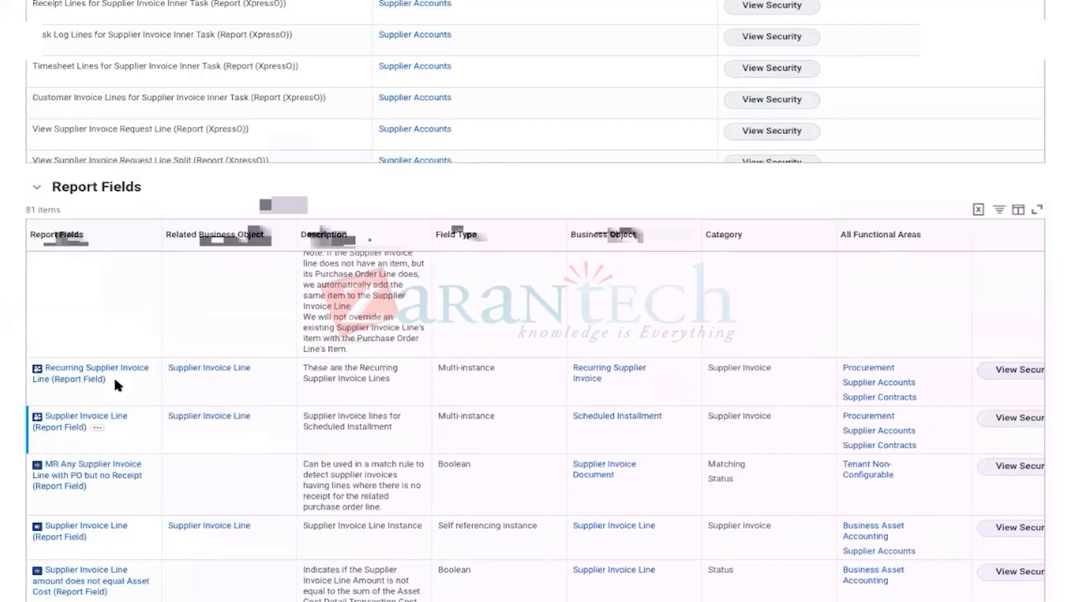
scroll(114, 376, up, 10)
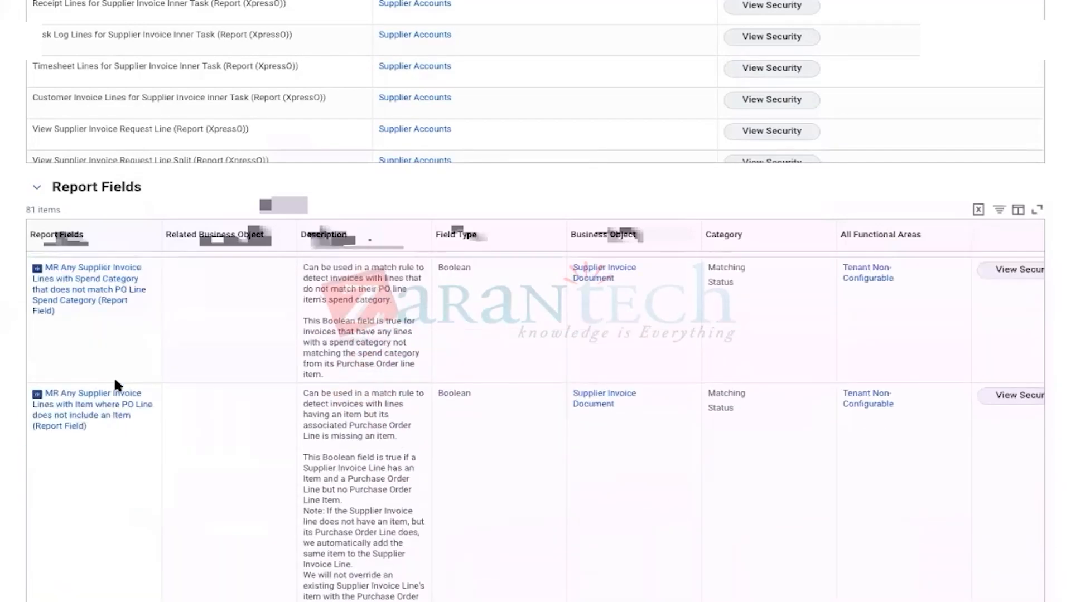
scroll(114, 376, up, 5)
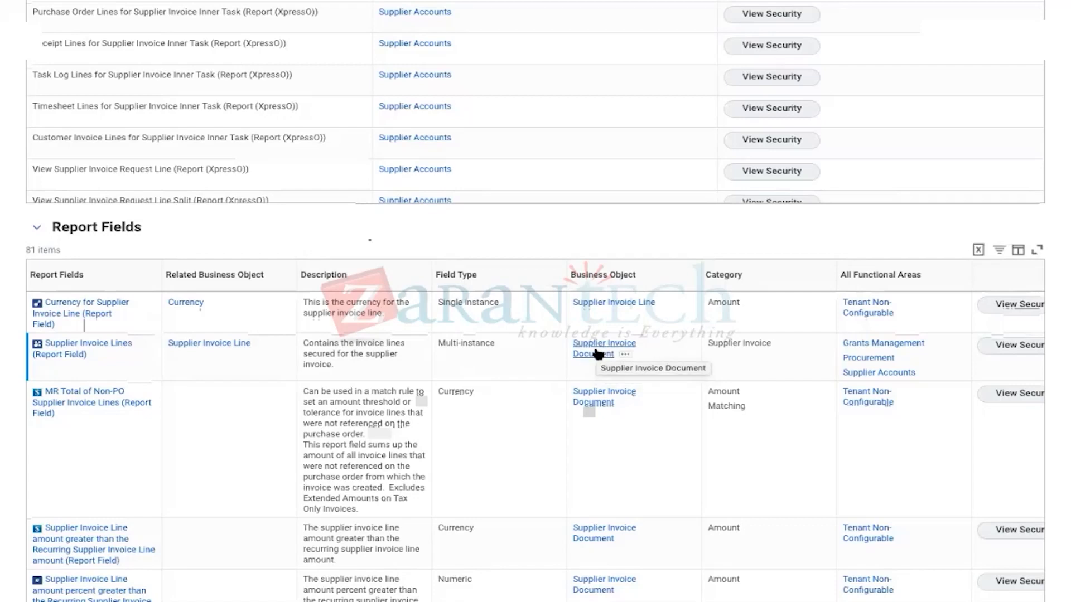
Step: From the security of the Supplier Invoice Lines report field, open the permitted Implementers security group and list all its members
click(1001, 345)
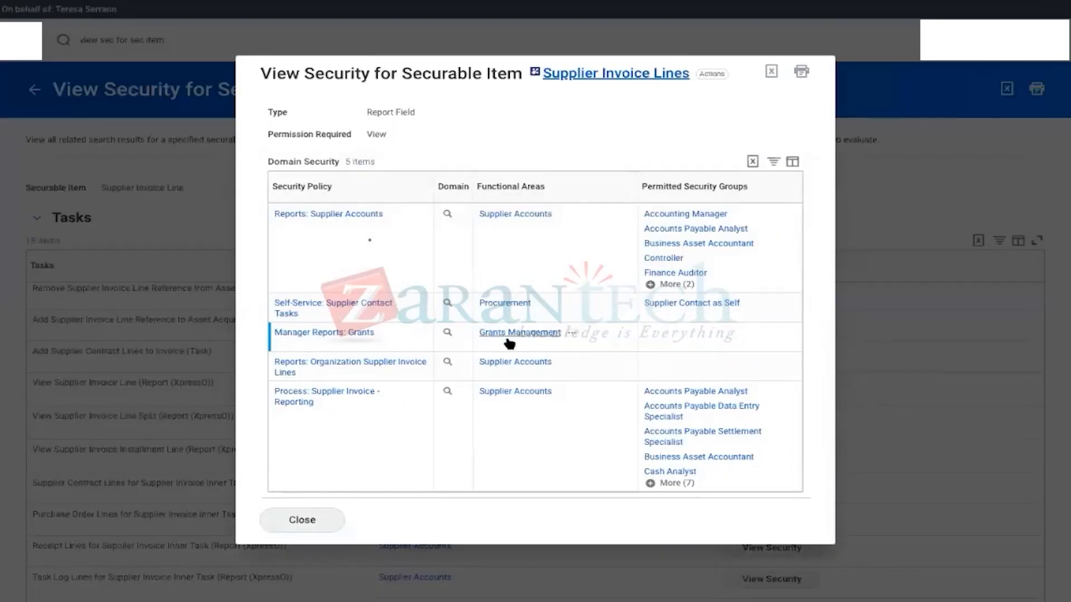
click(650, 285)
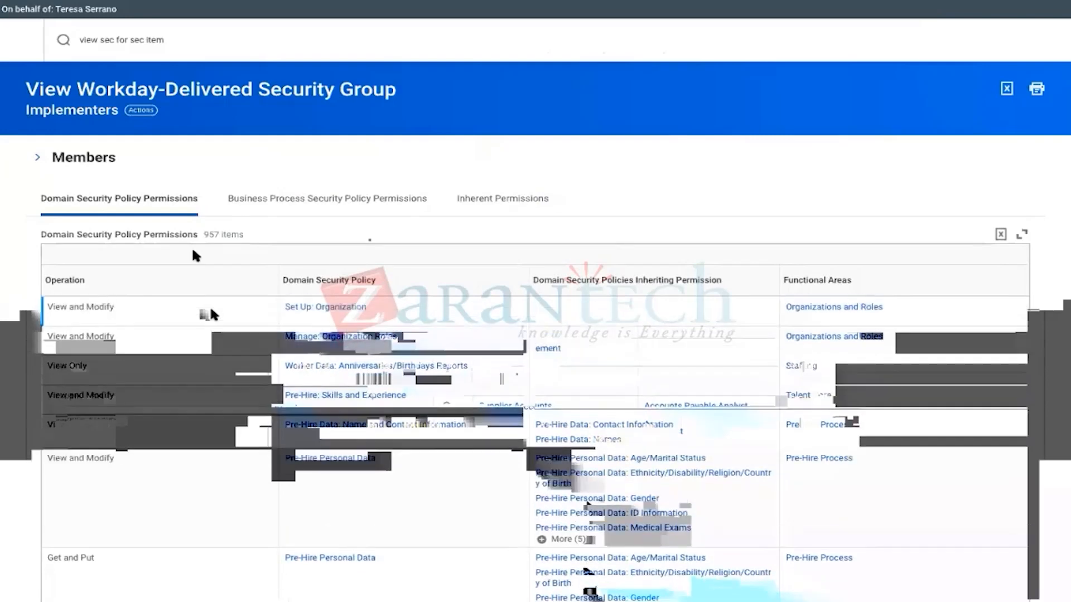
click(36, 157)
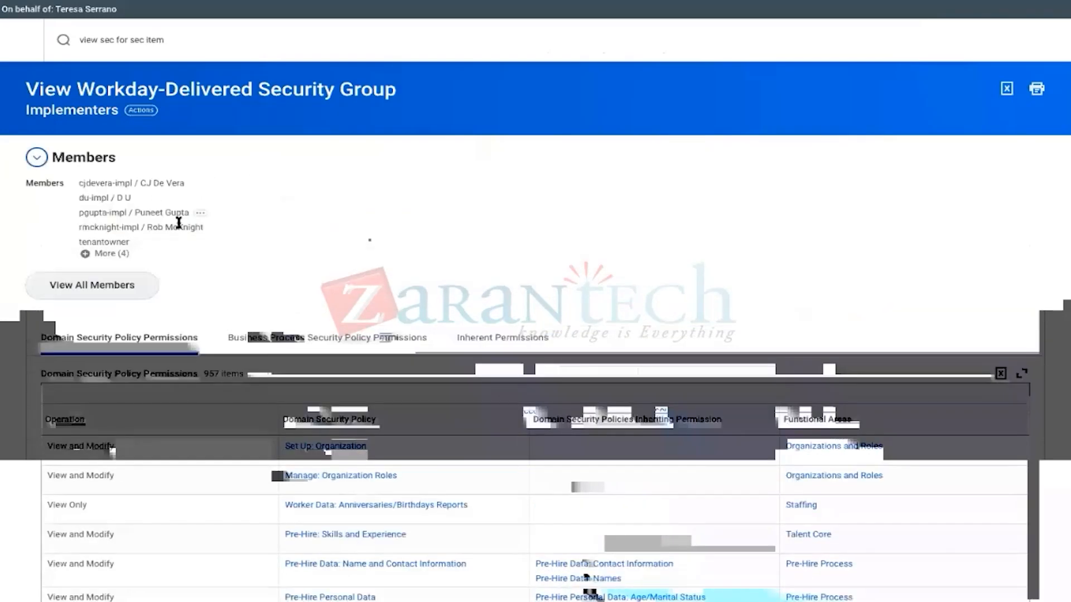
click(86, 254)
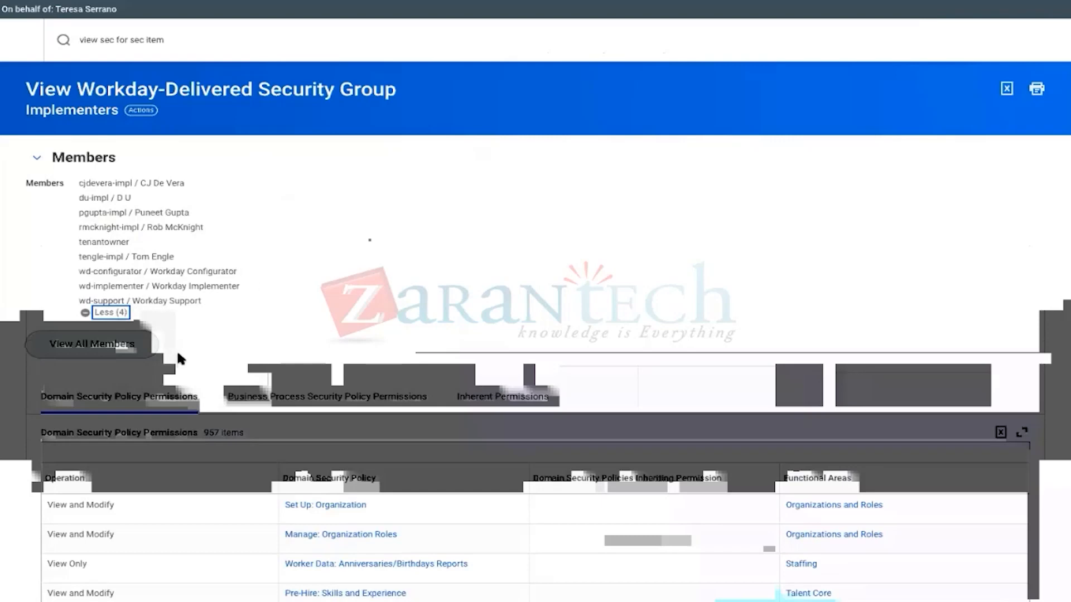
scroll(176, 349, down, 2)
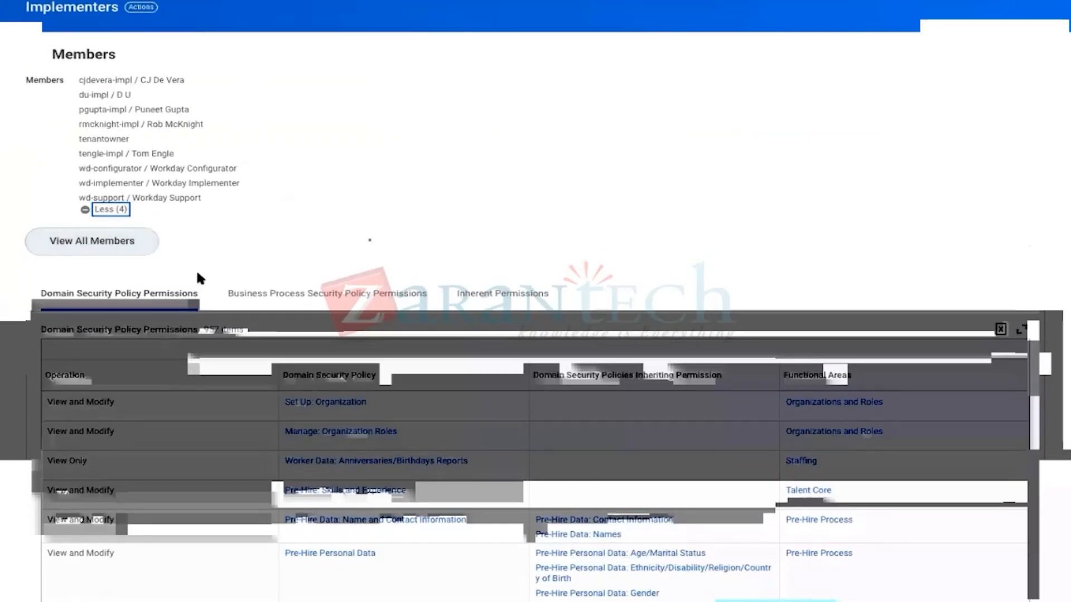
scroll(198, 277, down, 3)
scroll(195, 268, up, 3)
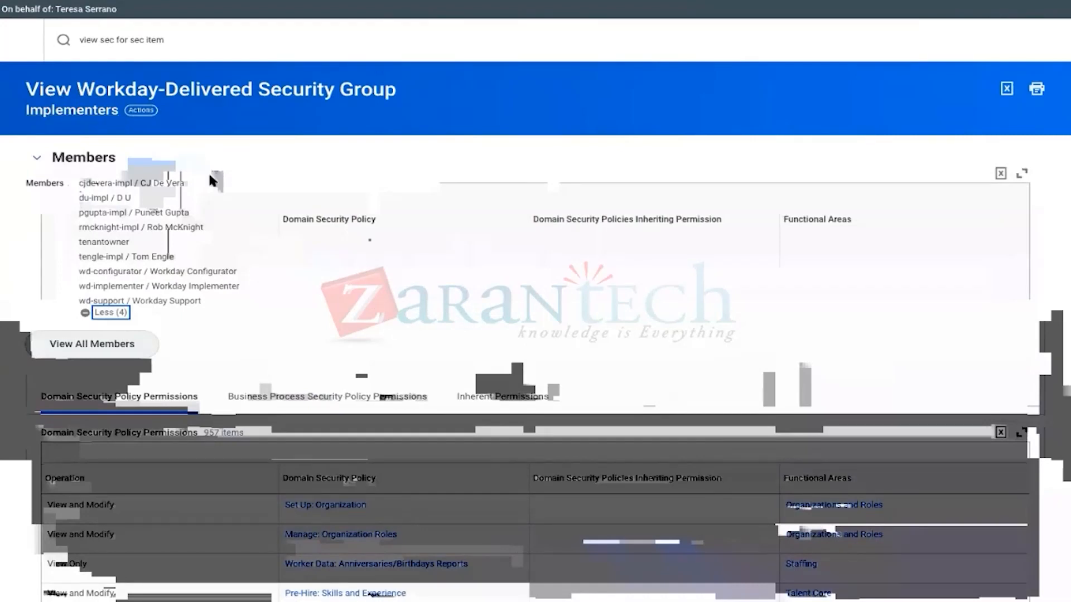
Step: Search all of Workday for the item named with the report owner's first name followed by "Test Int 1"
click(177, 40)
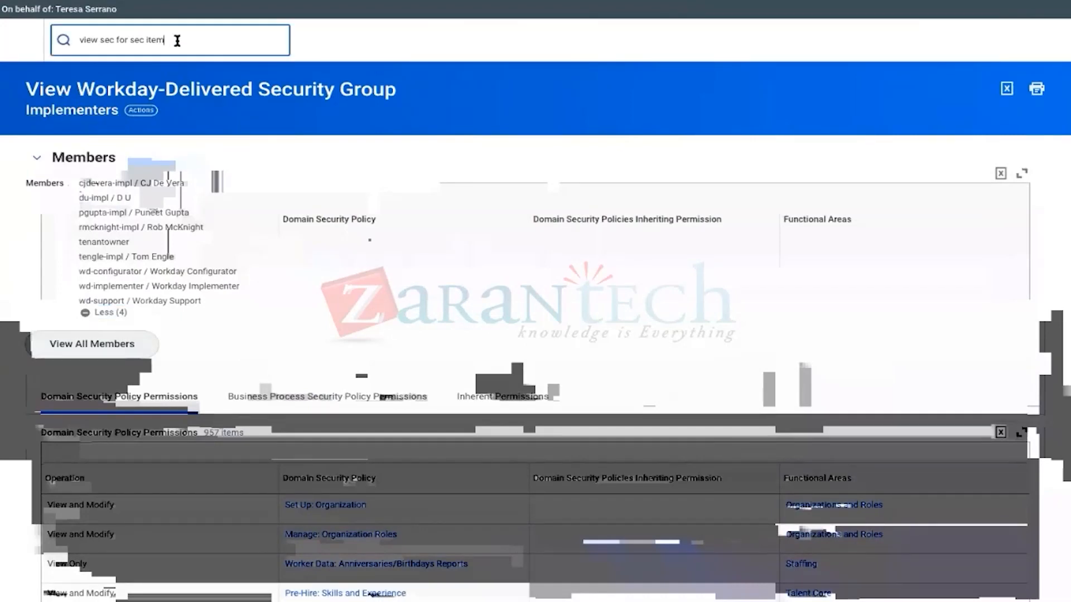
drag(177, 41, 63, 37)
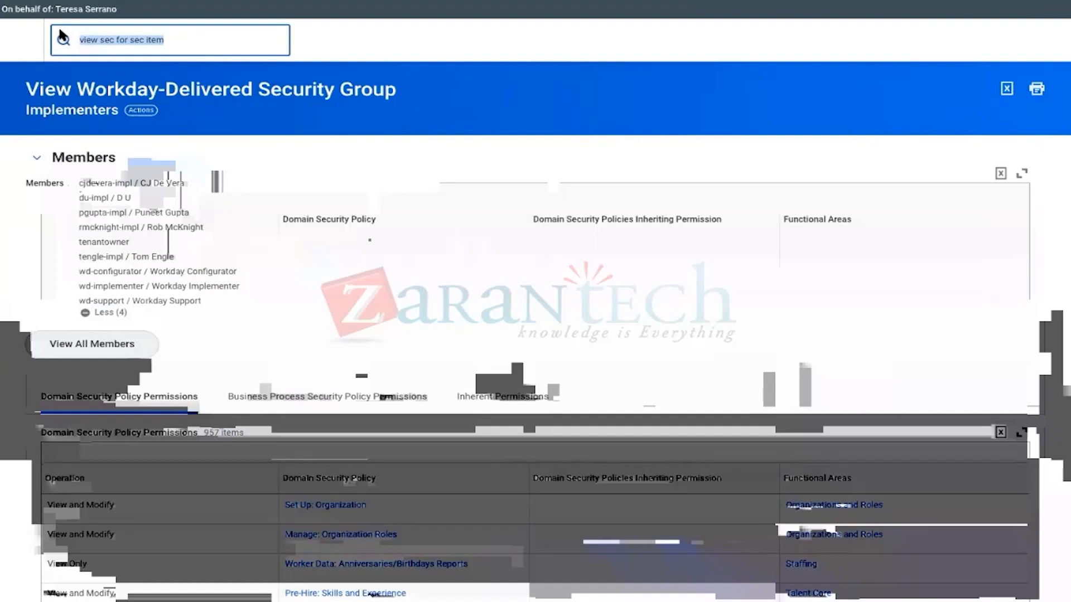
text(Ricky Test I)
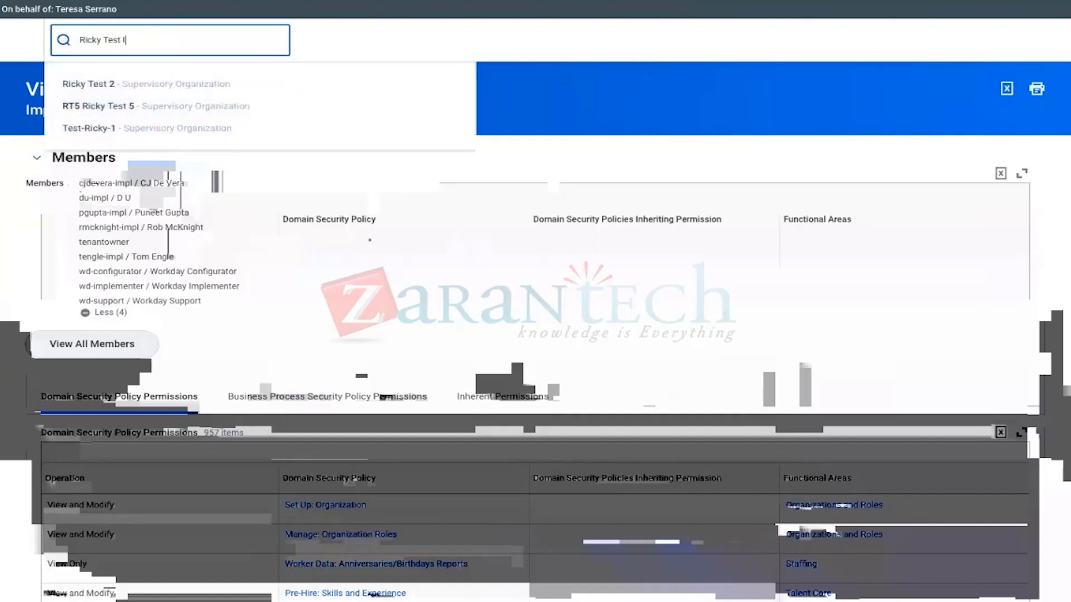
text(nt 1)
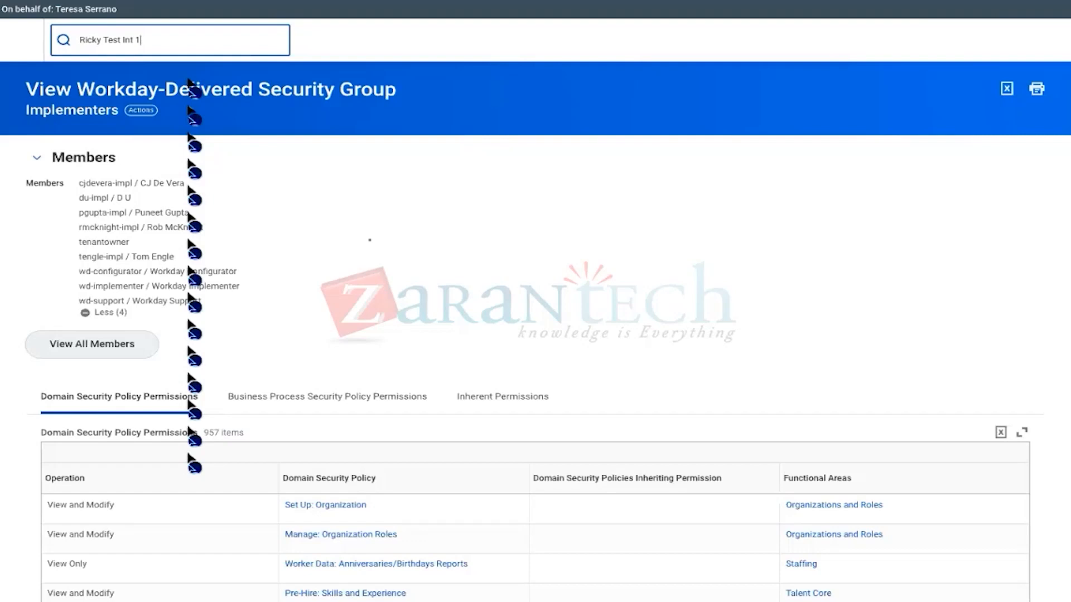
key(Return)
key(BackSpace)
key(BackSpace)
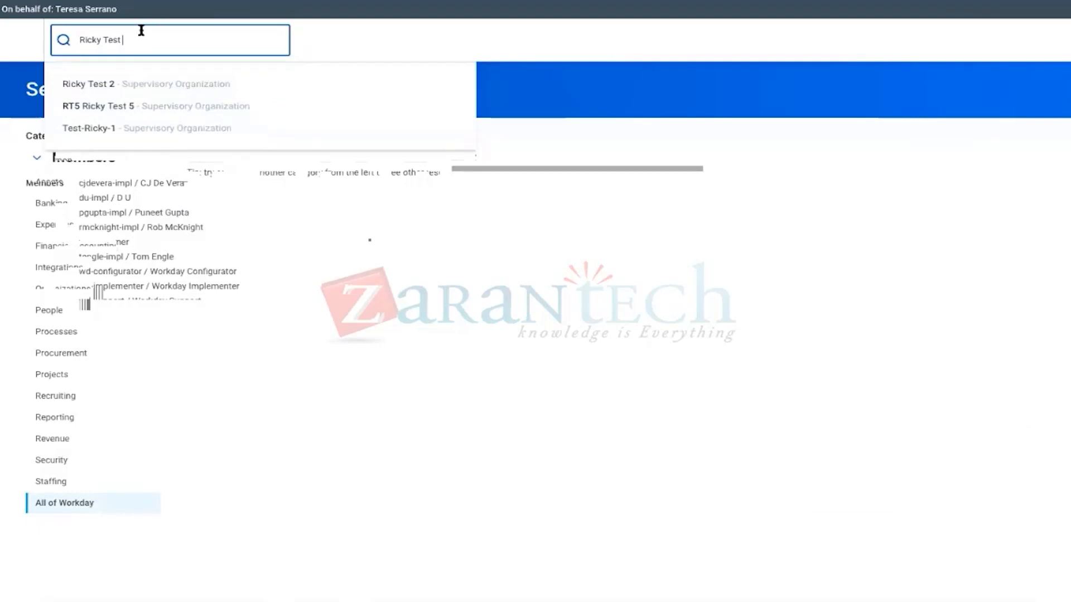
Step: Search for "Unpaid Supplier In" and open the Unpaid Supplier Invoices report that carries the owner's first name and number 1
key(ctrl+a)
text(Unpaid Supp)
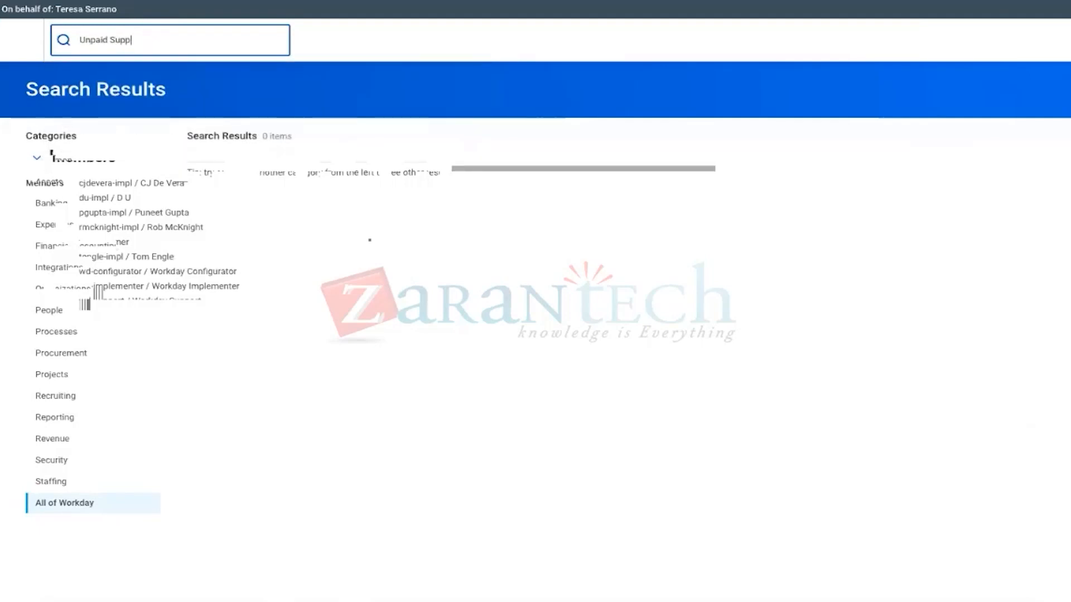
text(lier In)
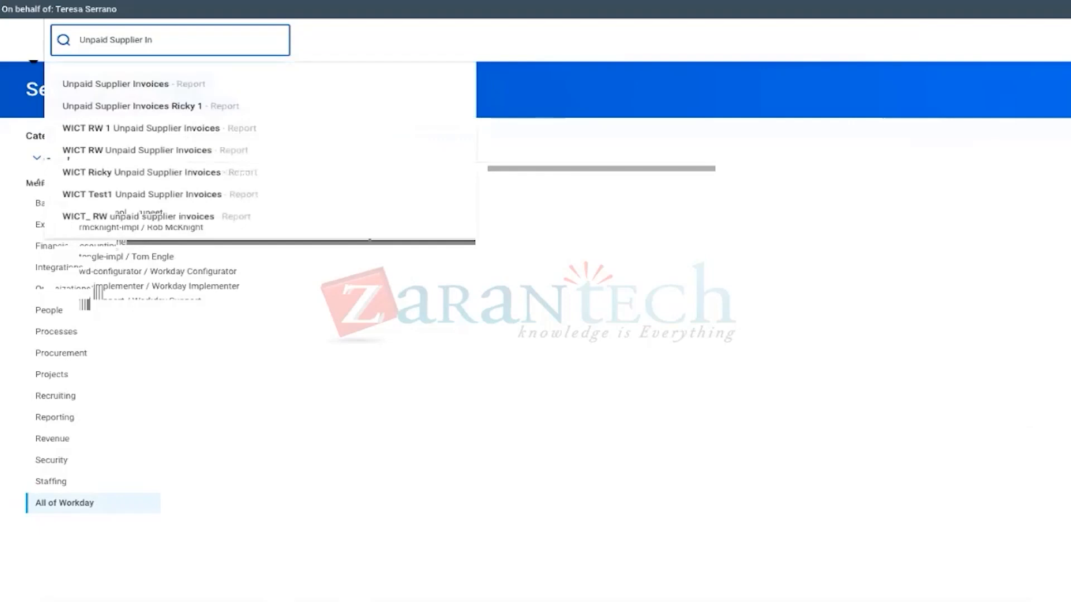
click(89, 107)
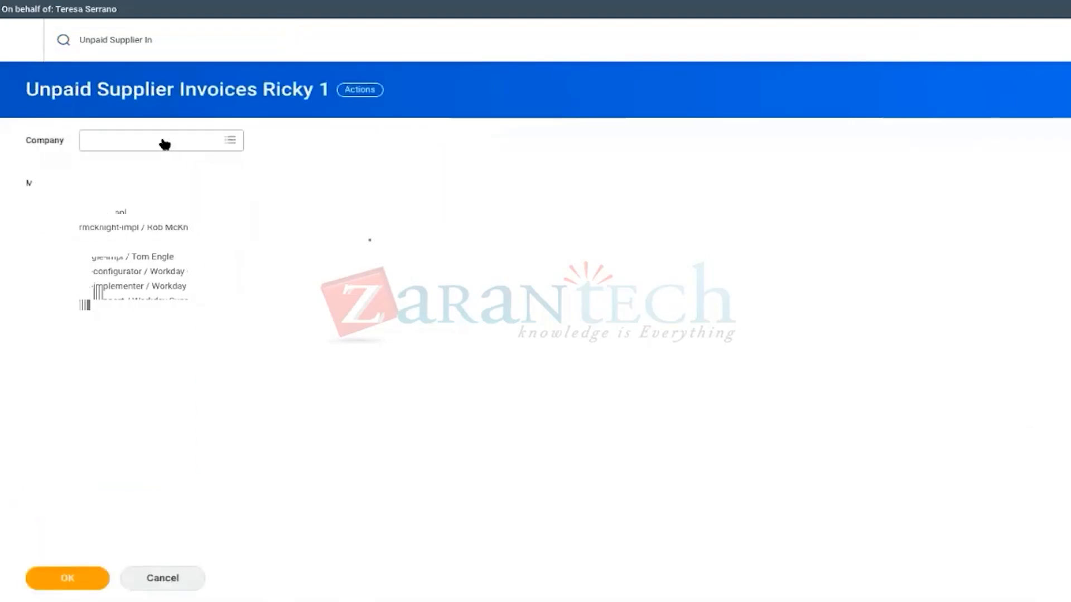
Step: Run the unpaid supplier invoices report for the company Global Modern Services AB (Sweden)
click(141, 142)
text(Global)
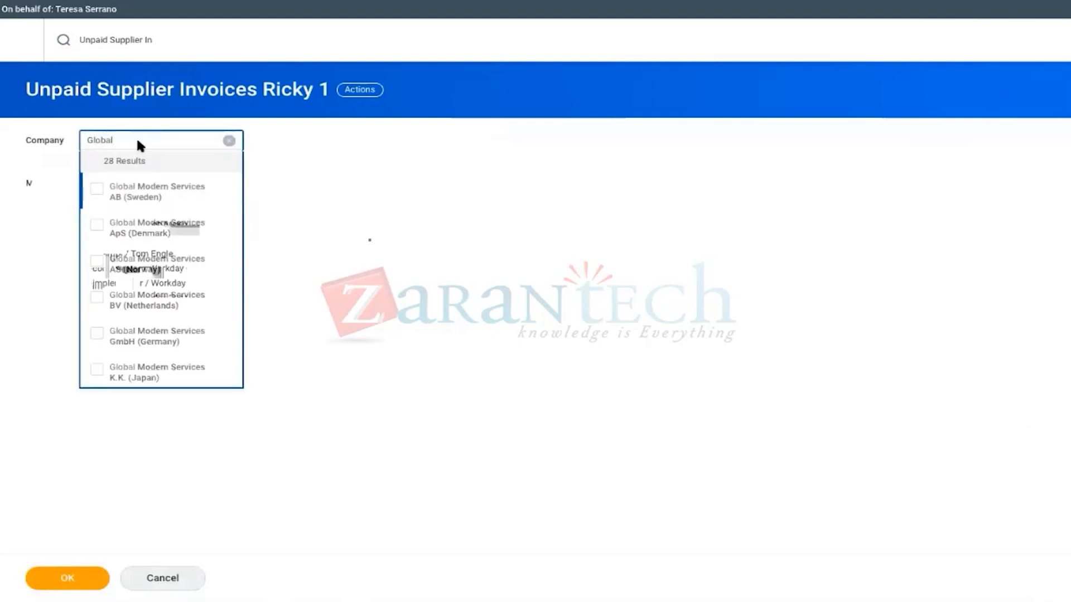
click(108, 189)
click(59, 578)
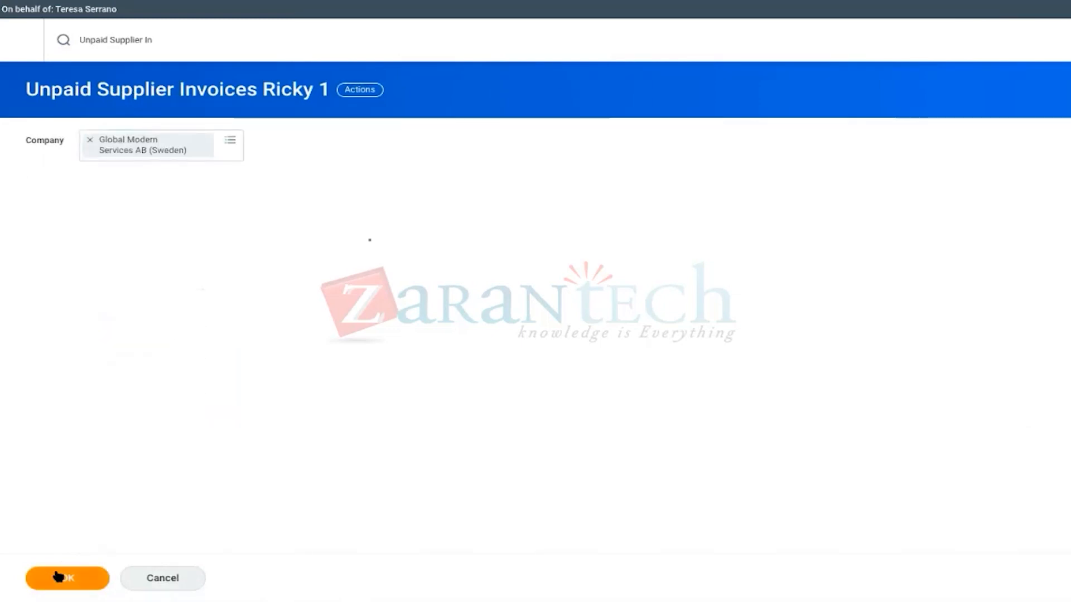
Step: Open the definition of the unpaid supplier invoices custom report for editing and go to its columns
click(384, 91)
mouse_move(410, 161)
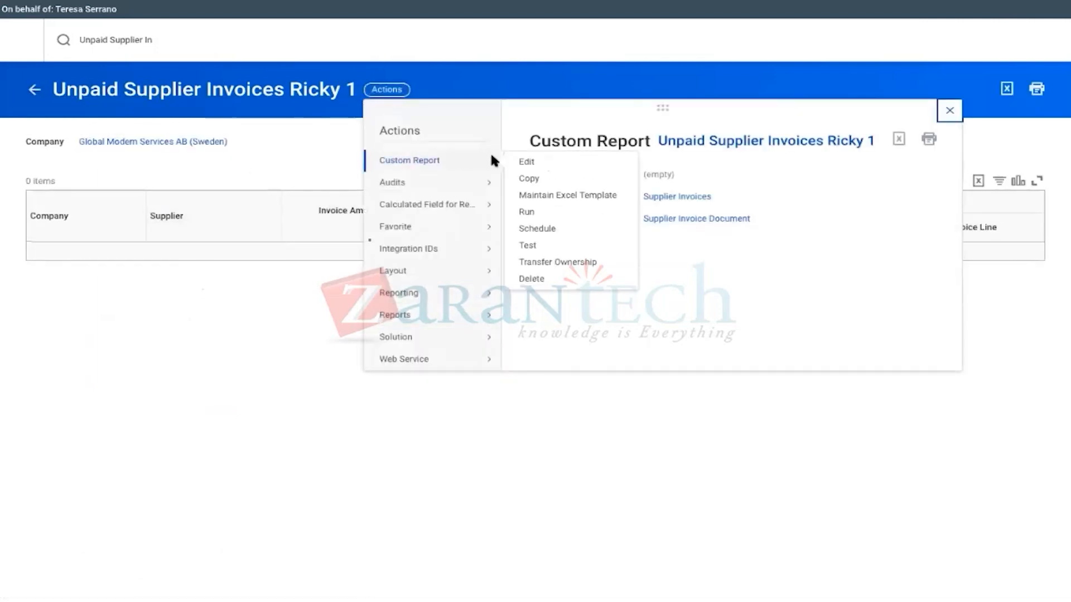
click(526, 162)
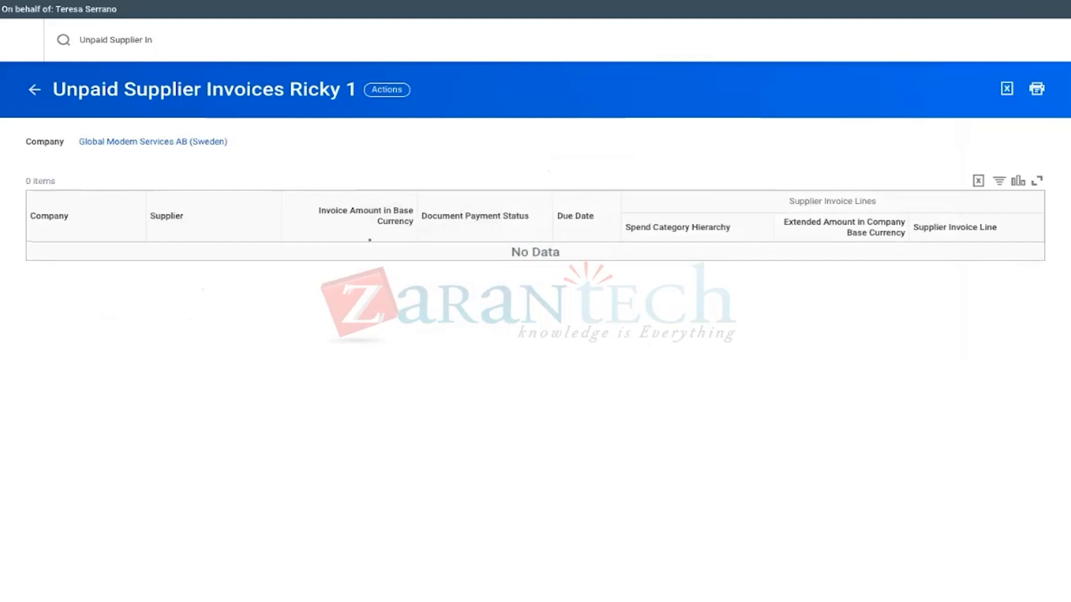
scroll(311, 371, down, 1)
scroll(310, 366, down, 5)
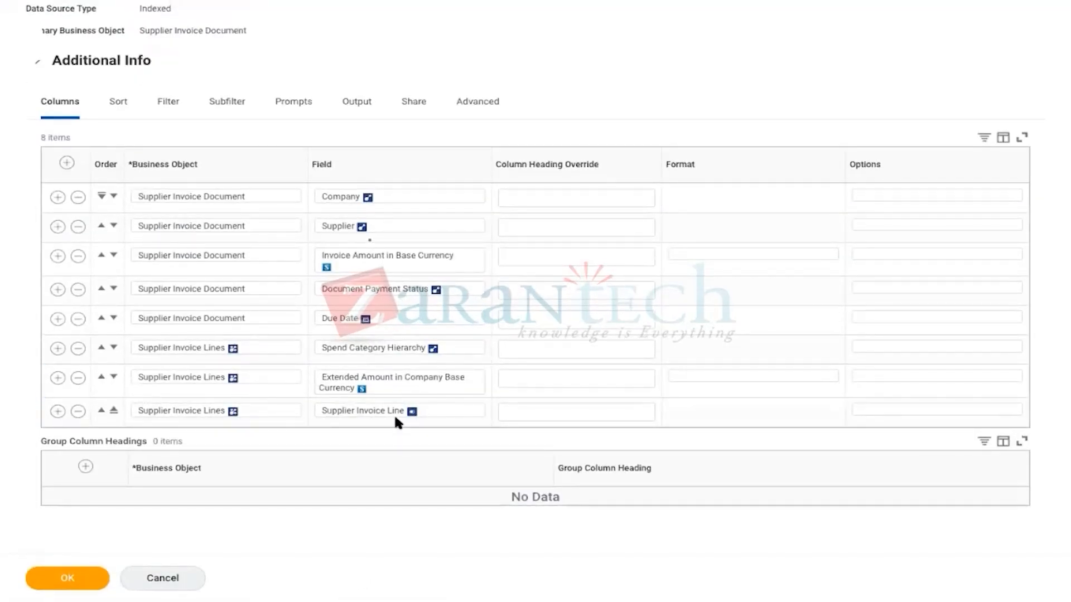
Step: Add a column below Company with the Supplier Invoice Document business object and the Supplier Invoice Lines field
click(58, 199)
click(58, 198)
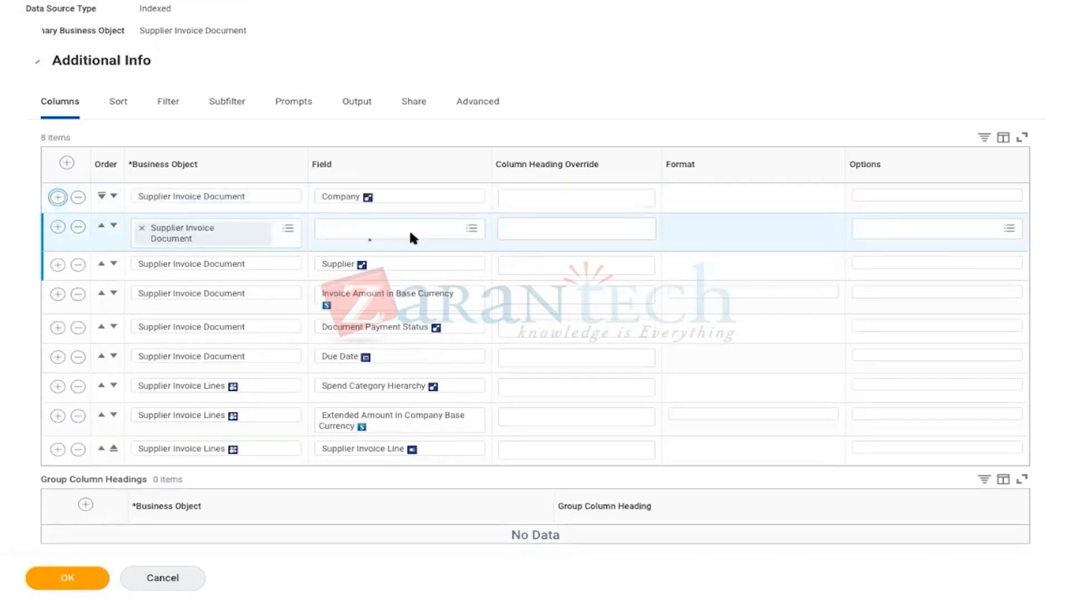
click(368, 230)
text(Supplier )
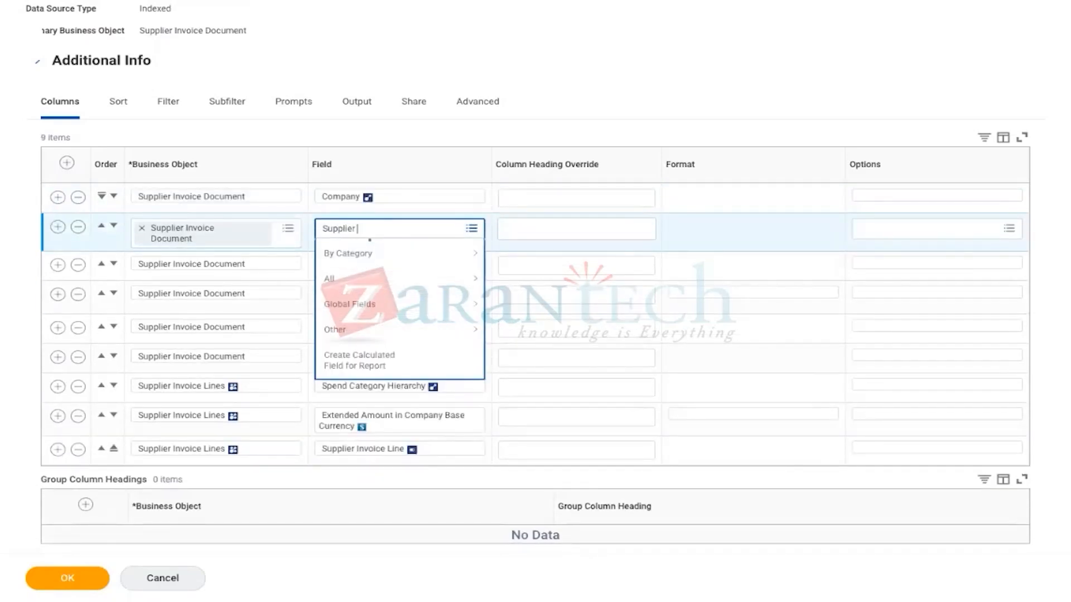
text(Invoice Line)
key(Return)
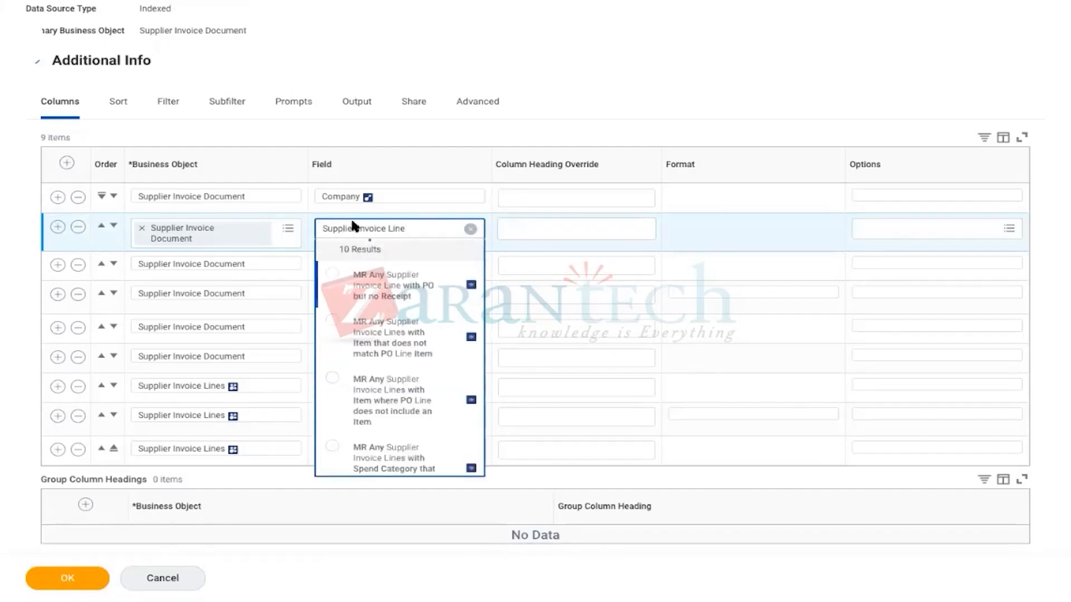
scroll(402, 355, down, 6)
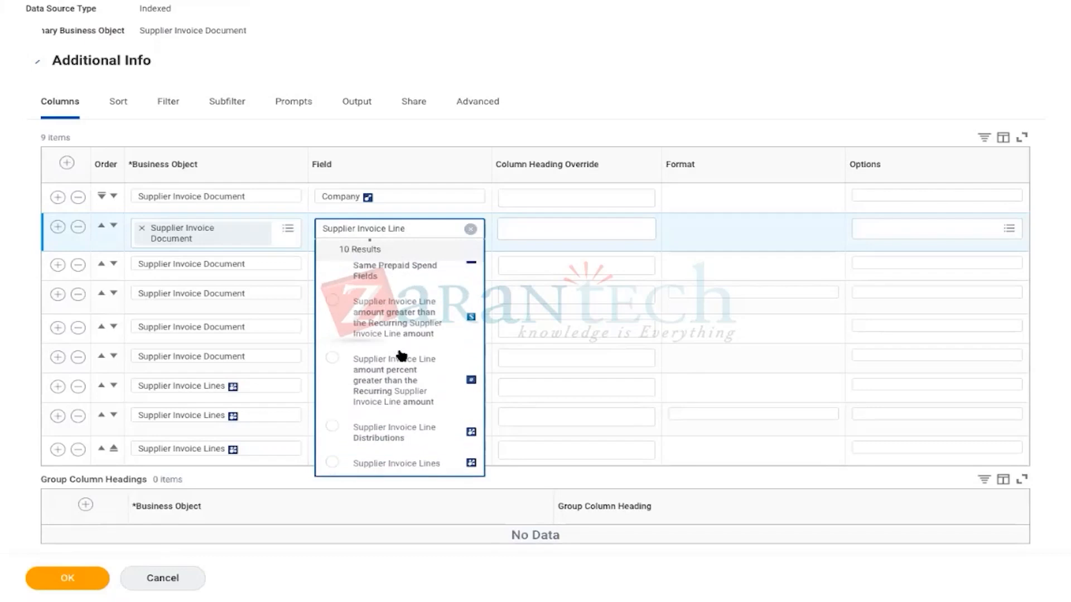
scroll(401, 355, down, 2)
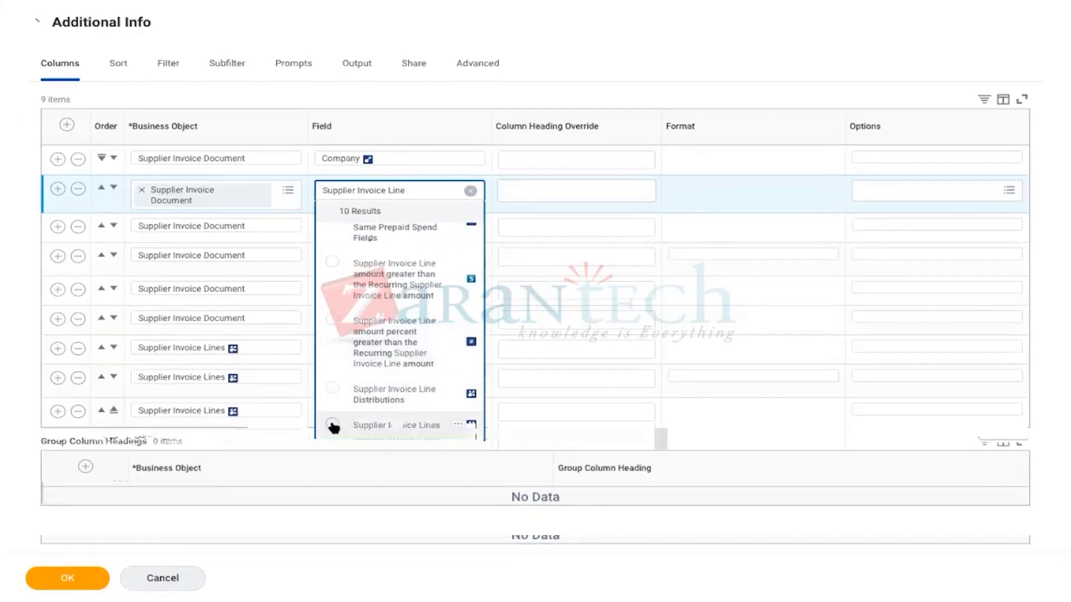
click(402, 428)
click(411, 88)
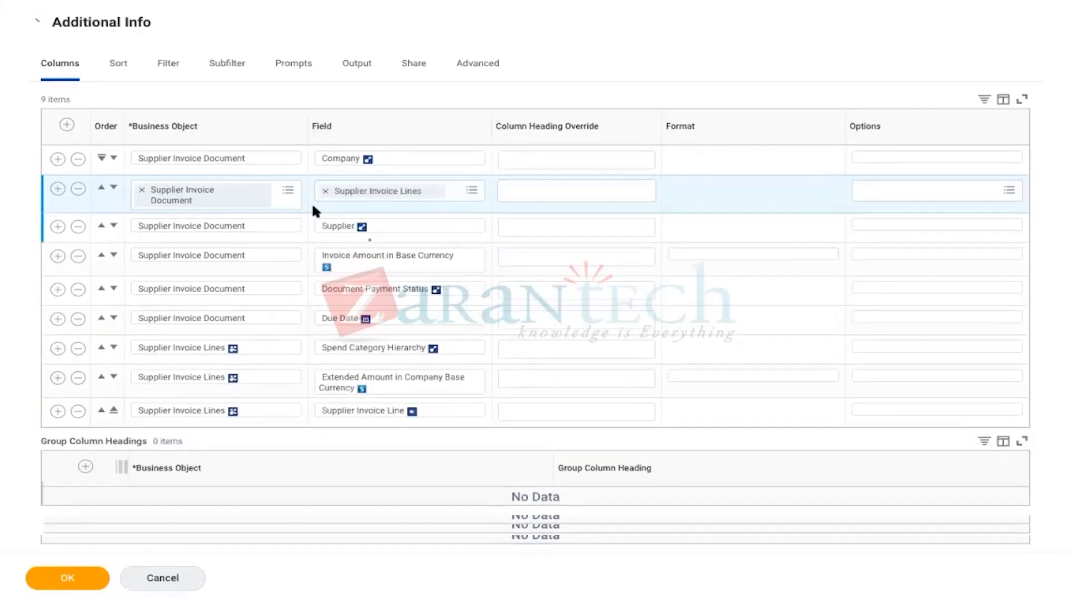
Step: Add a sub level filter to the report with Supplier Invoice Lines as its business object
scroll(172, 243, up, 1)
click(229, 99)
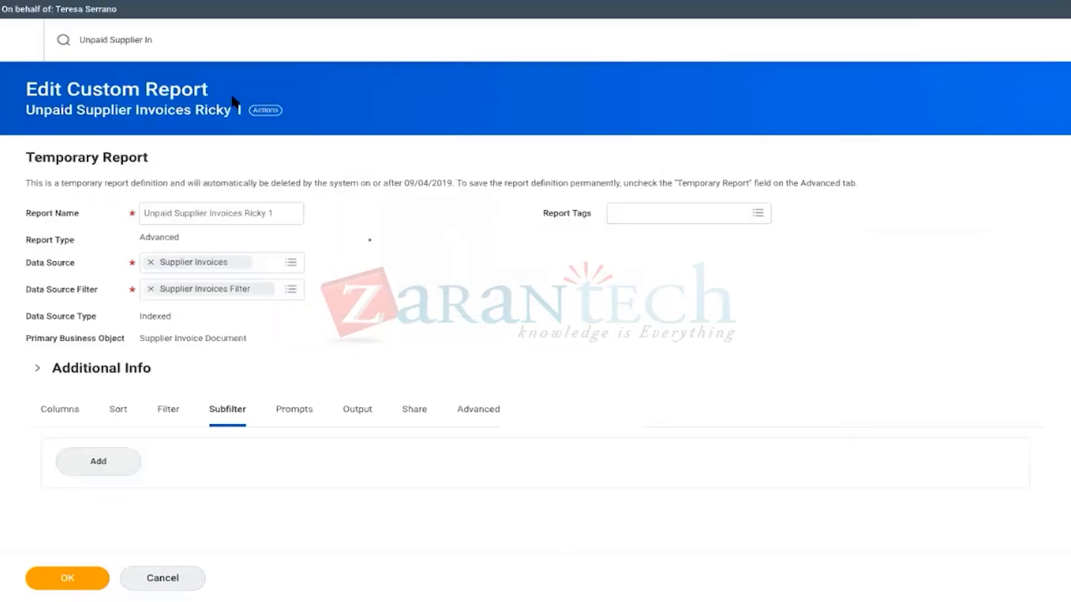
click(110, 469)
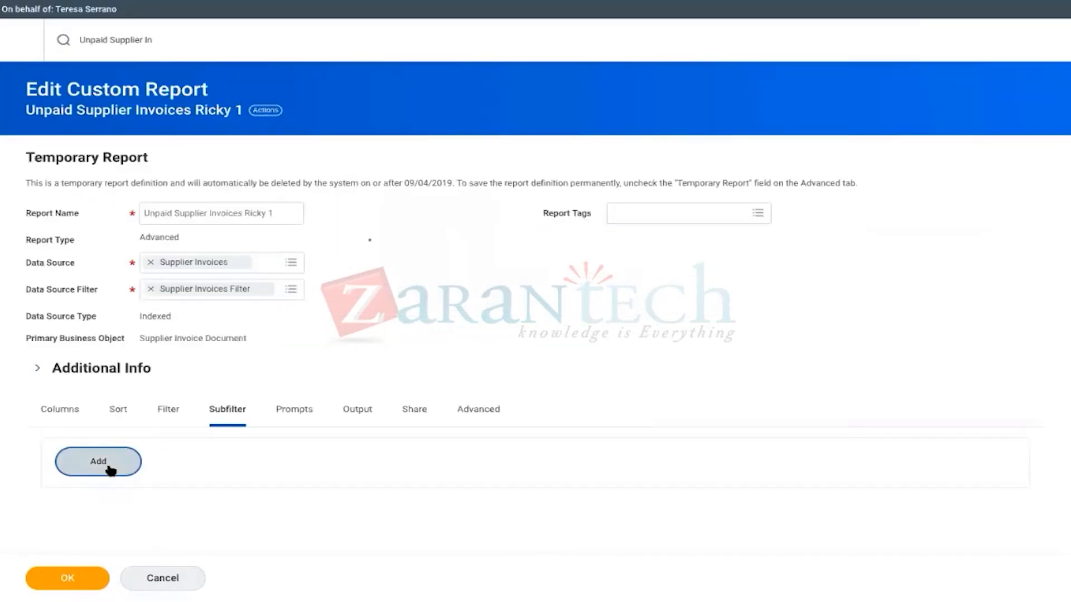
scroll(311, 383, down, 3)
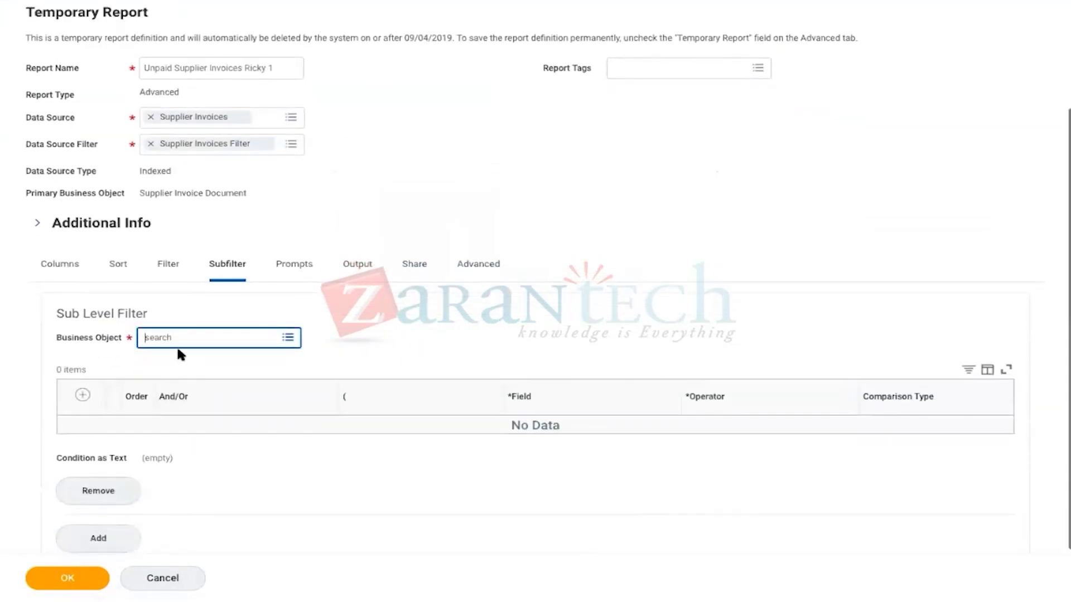
text(Su)
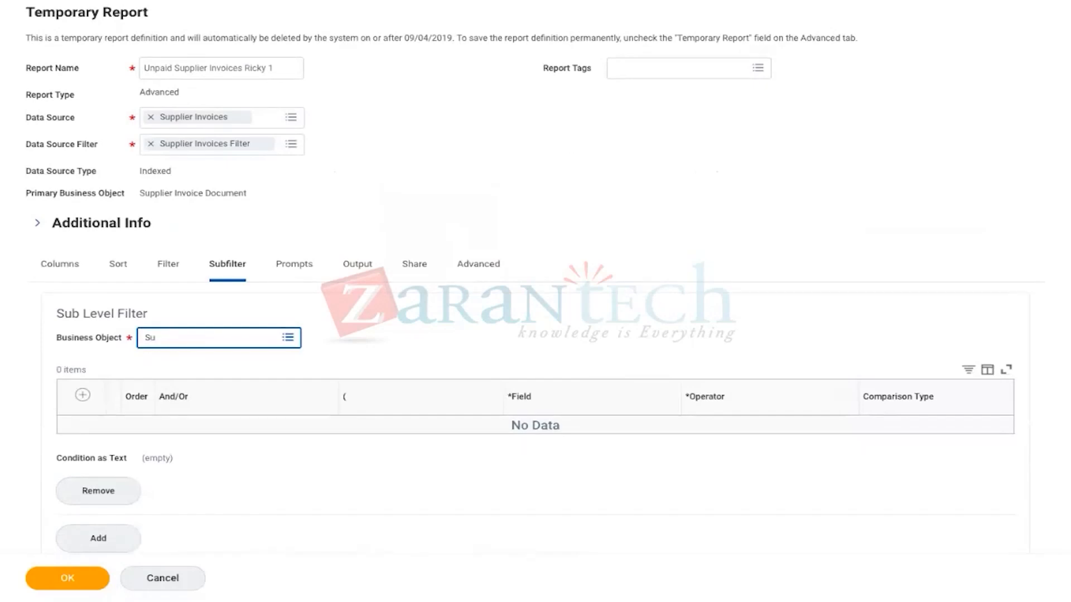
text(pplier In)
text(voice Lines)
key(Return)
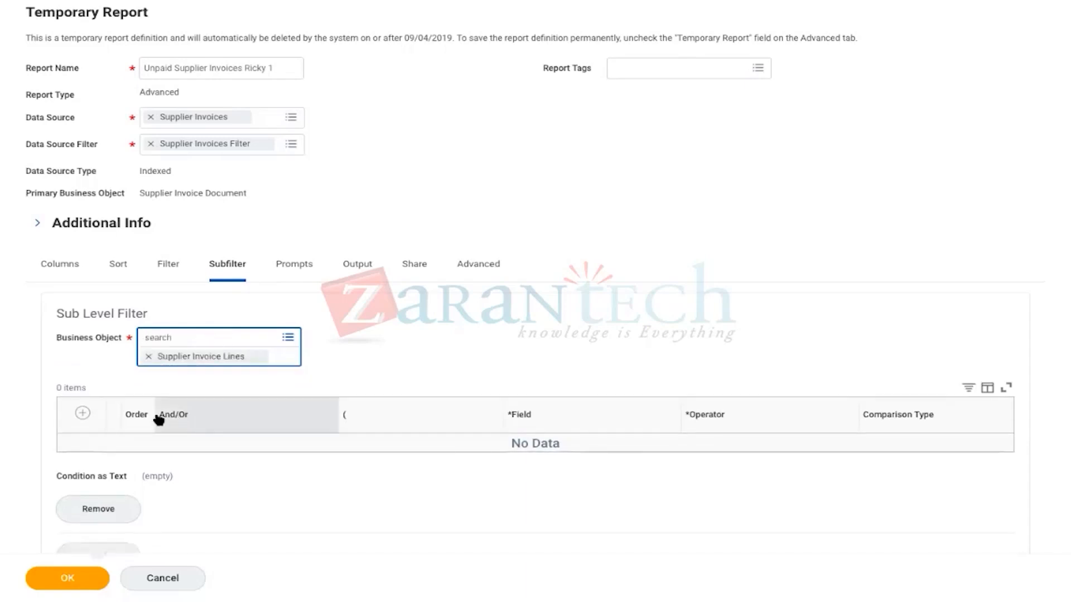
Step: Add a subfilter condition requiring that Spend Category Hierarchies as Worktag is not empty
click(83, 413)
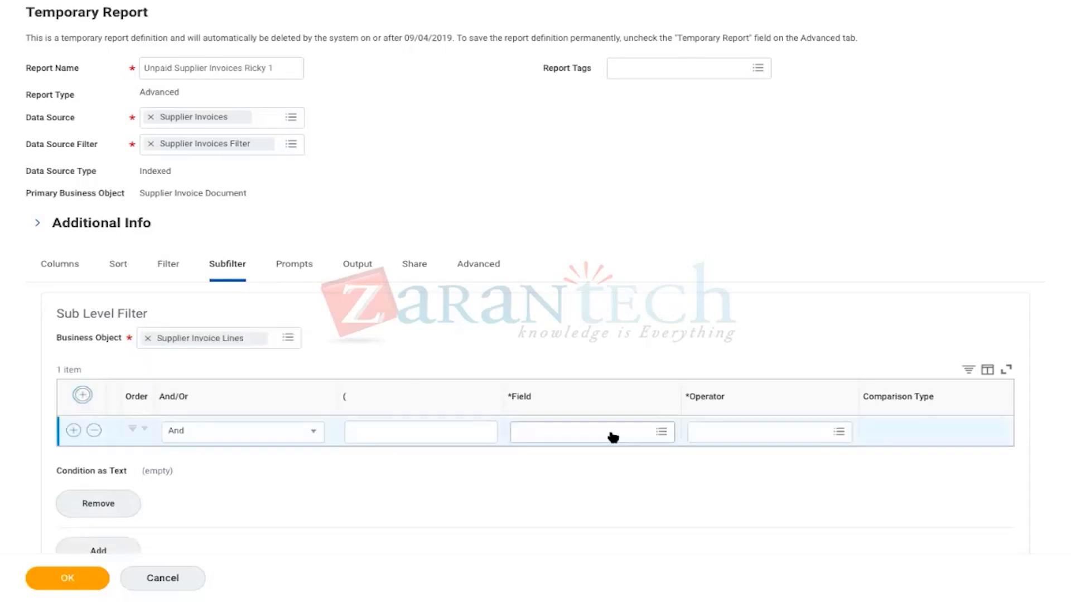
click(543, 434)
text(Spend Category)
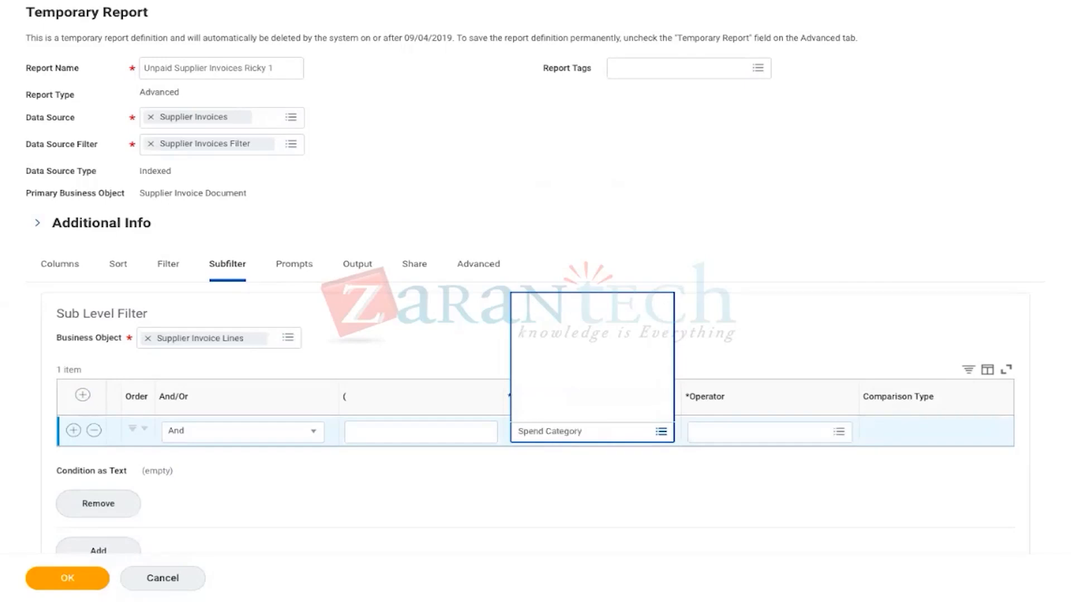
key(Return)
click(737, 433)
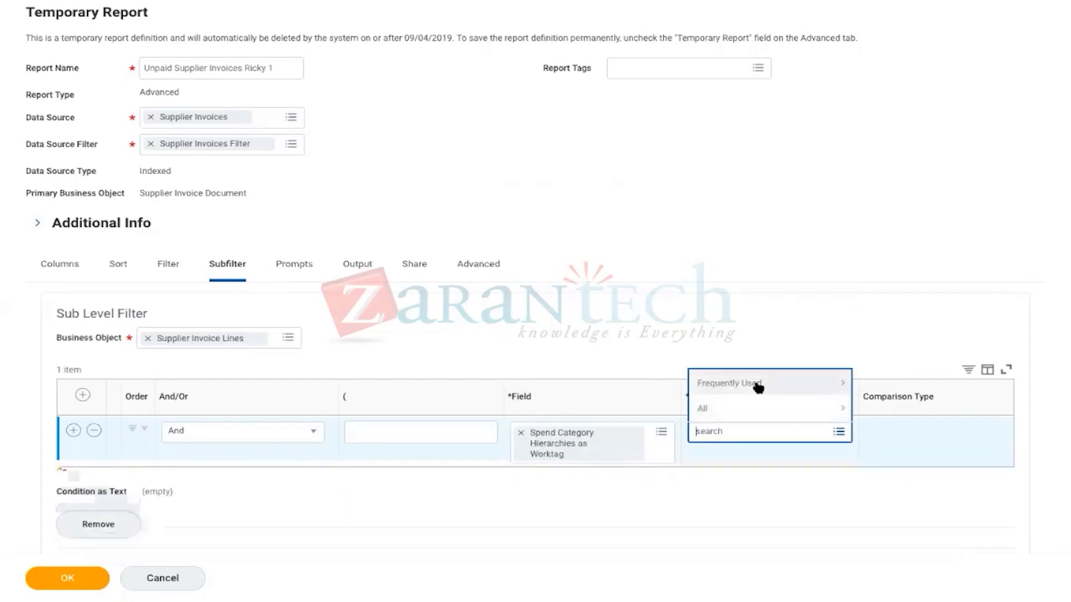
click(758, 385)
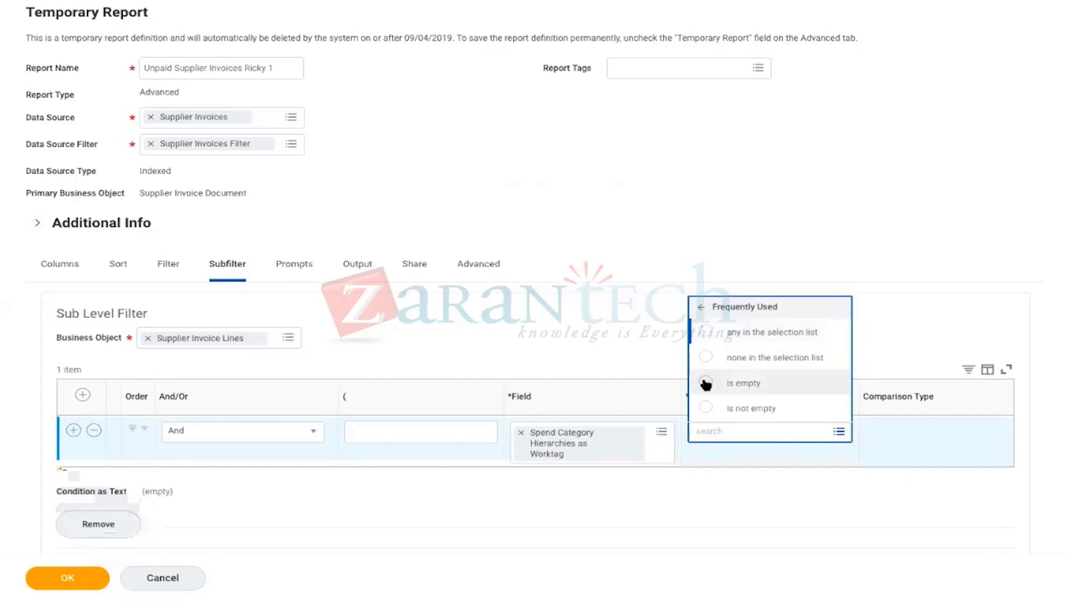
click(705, 408)
click(725, 340)
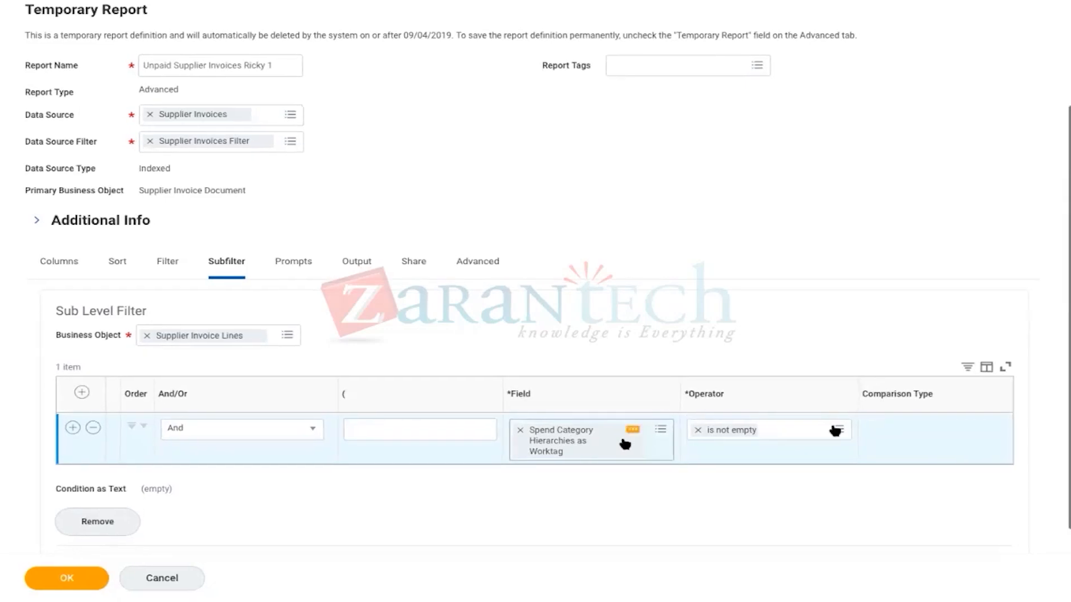
Step: Look through the full list of operators available for the spend category subfilter condition
click(839, 429)
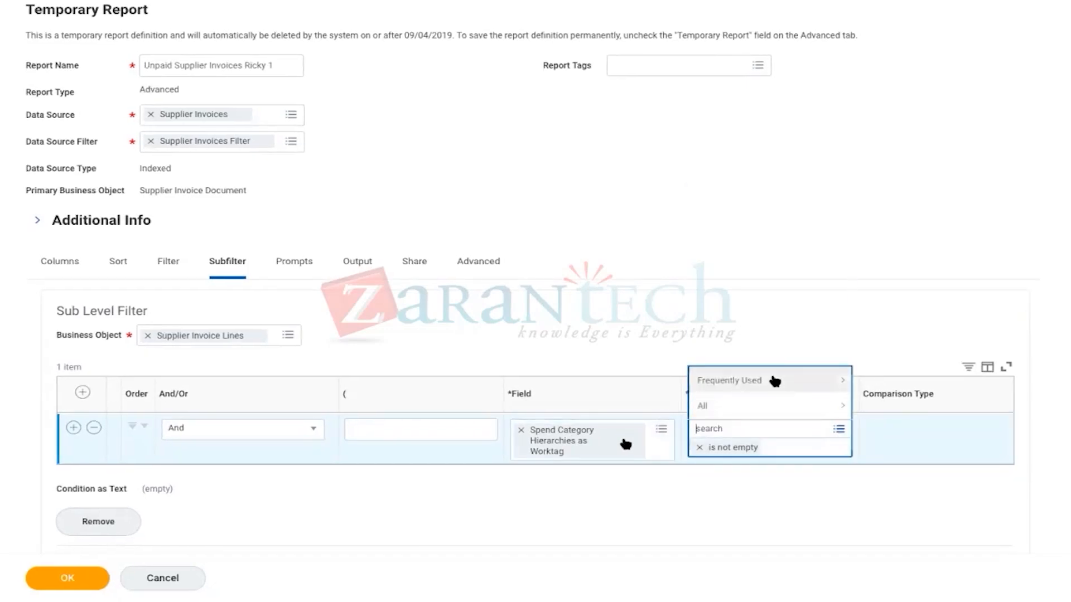
click(756, 407)
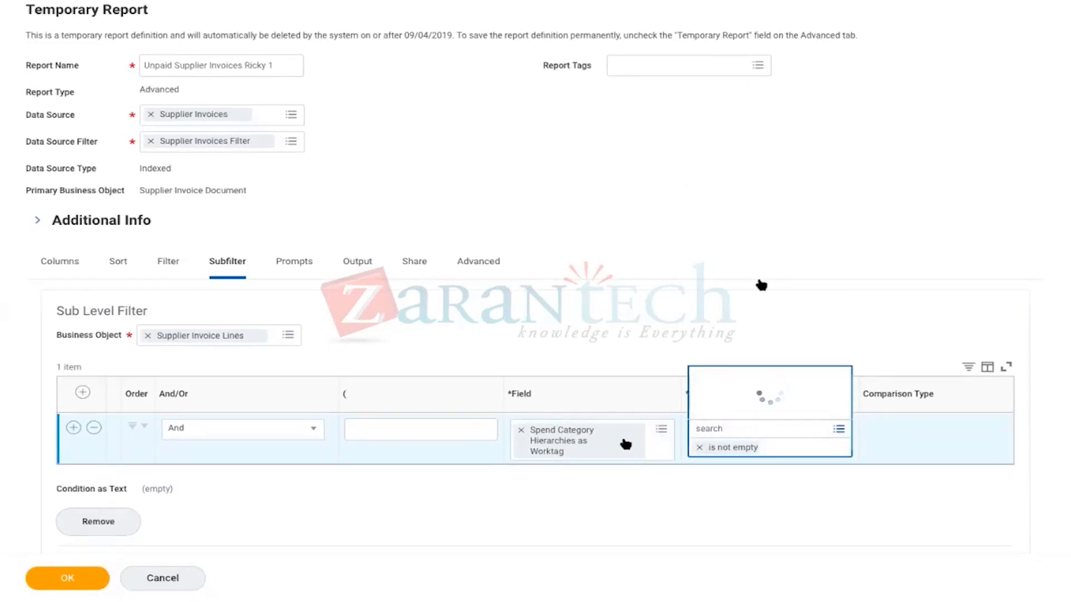
scroll(748, 304, down, 1)
scroll(747, 303, down, 3)
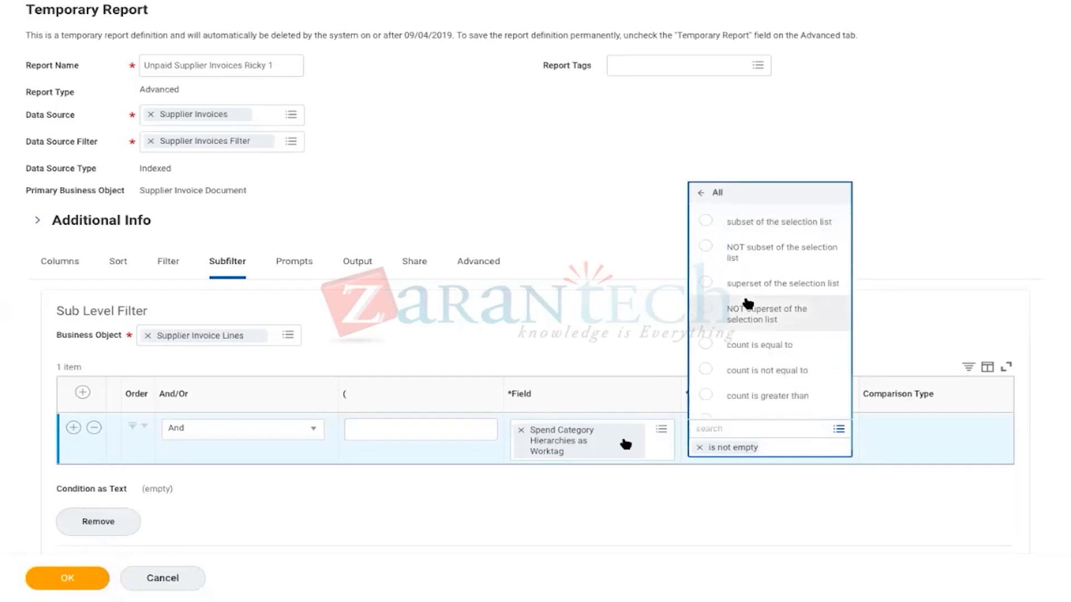
scroll(748, 304, up, 8)
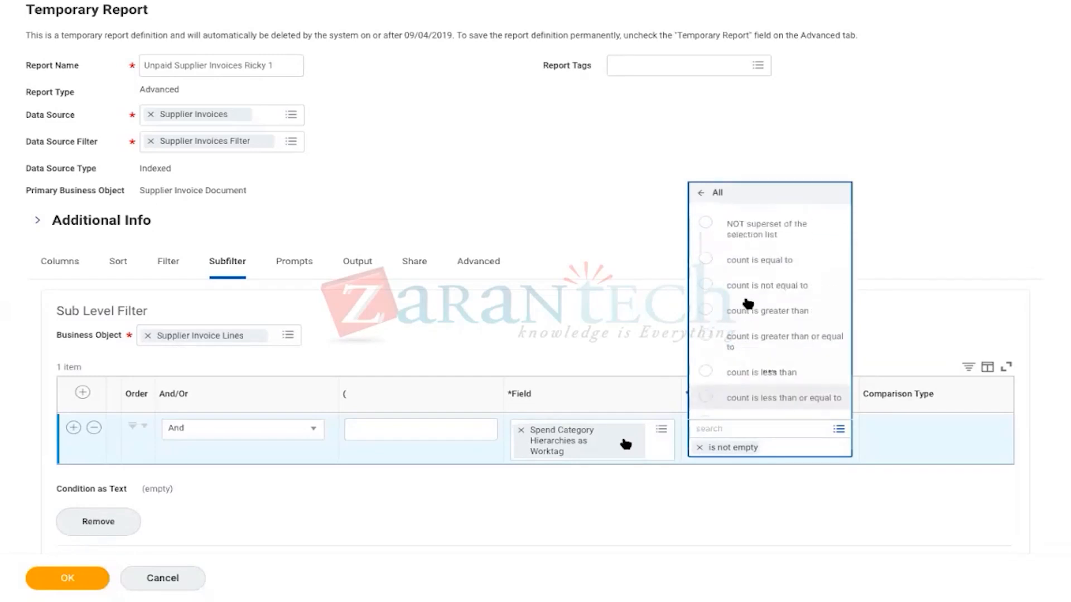
scroll(605, 322, down, 4)
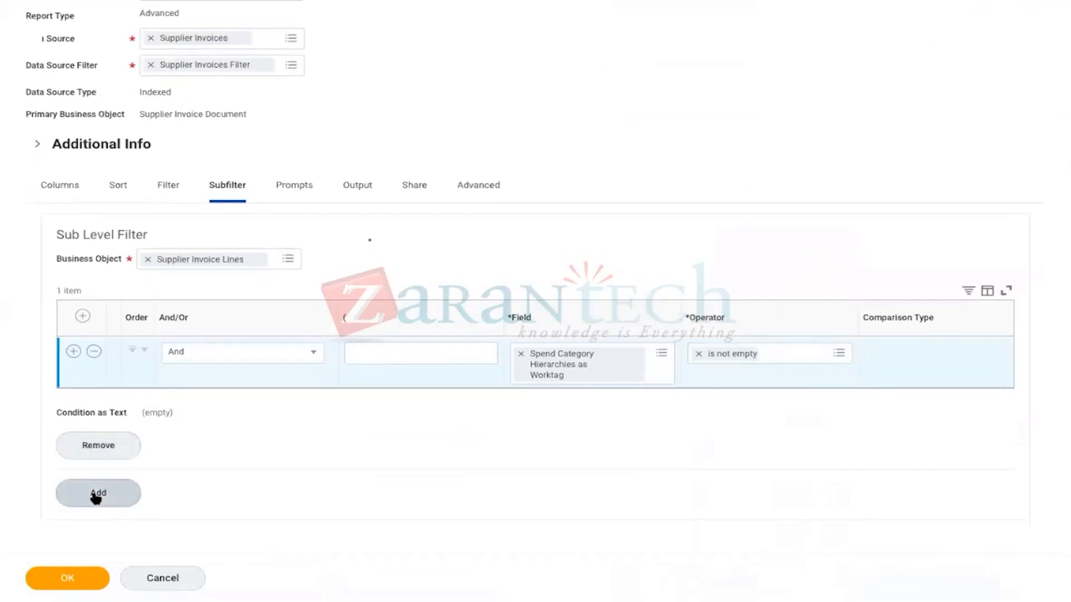
Step: Save the report changes and run the report for the company Global Modern Services, Inc. (USA)
click(64, 580)
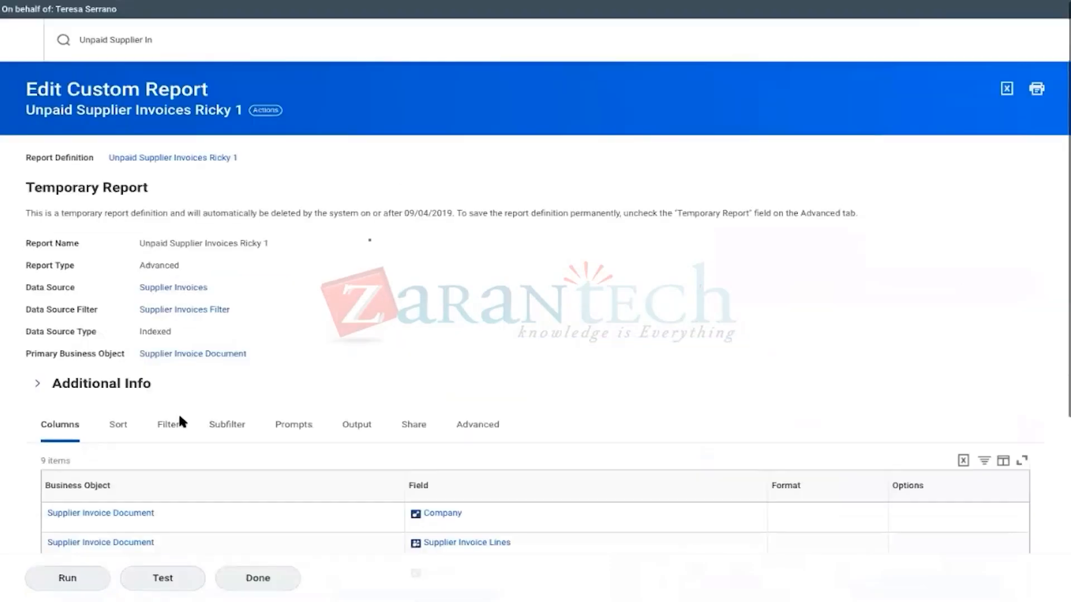
click(68, 580)
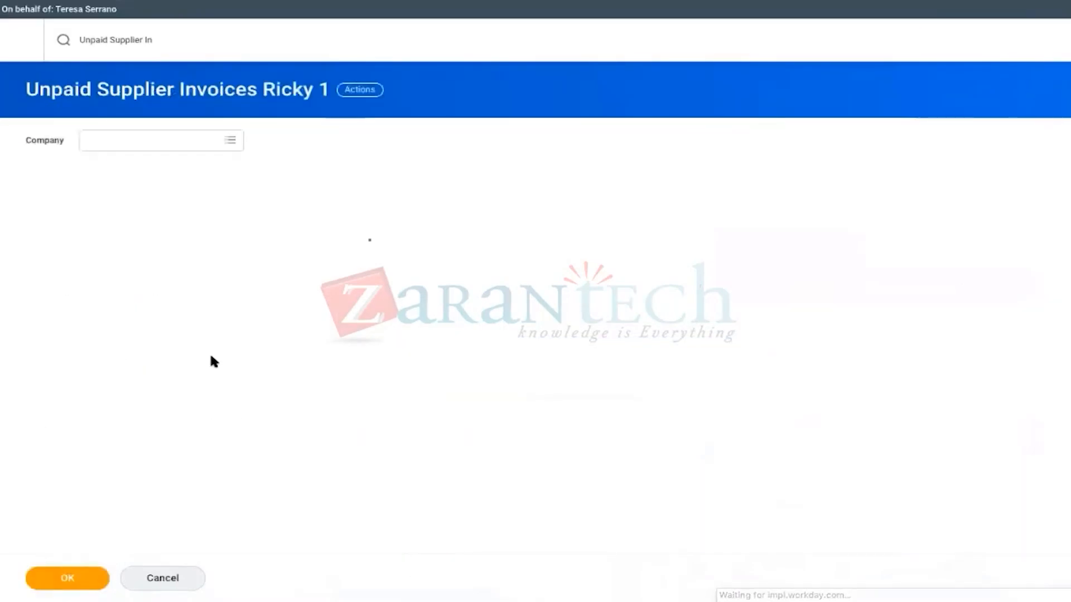
click(105, 143)
text(Glo)
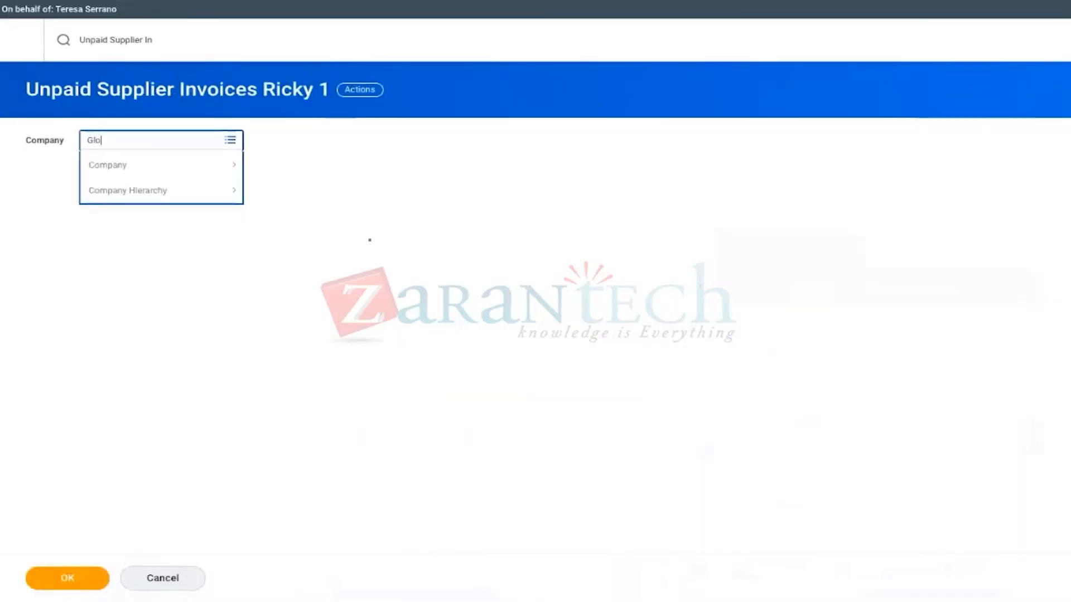
text(bal Modern Service s (USA)
key(Return)
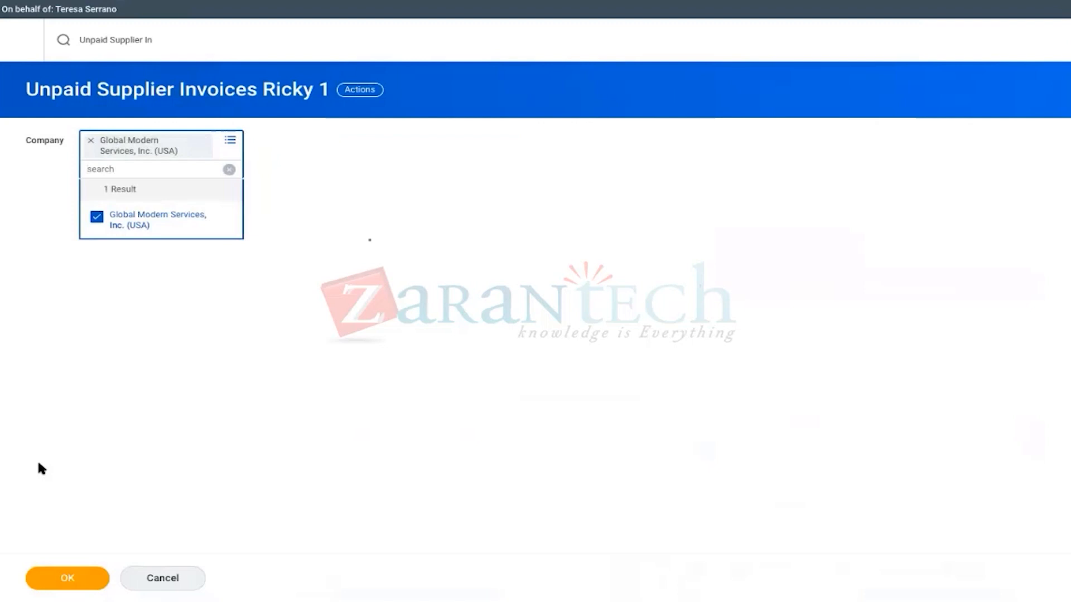
click(52, 576)
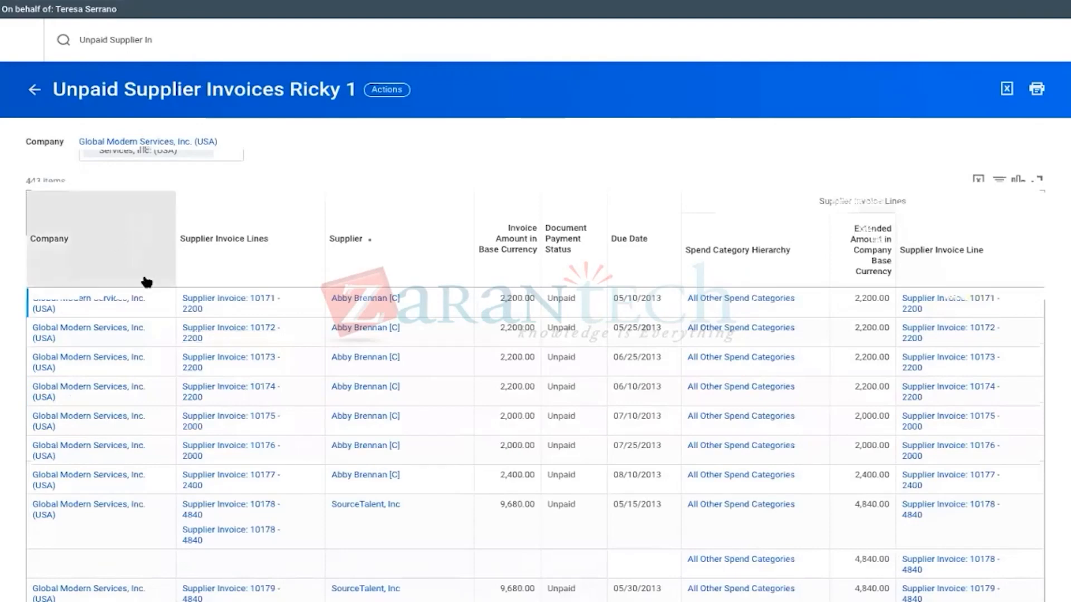
scroll(146, 281, down, 1)
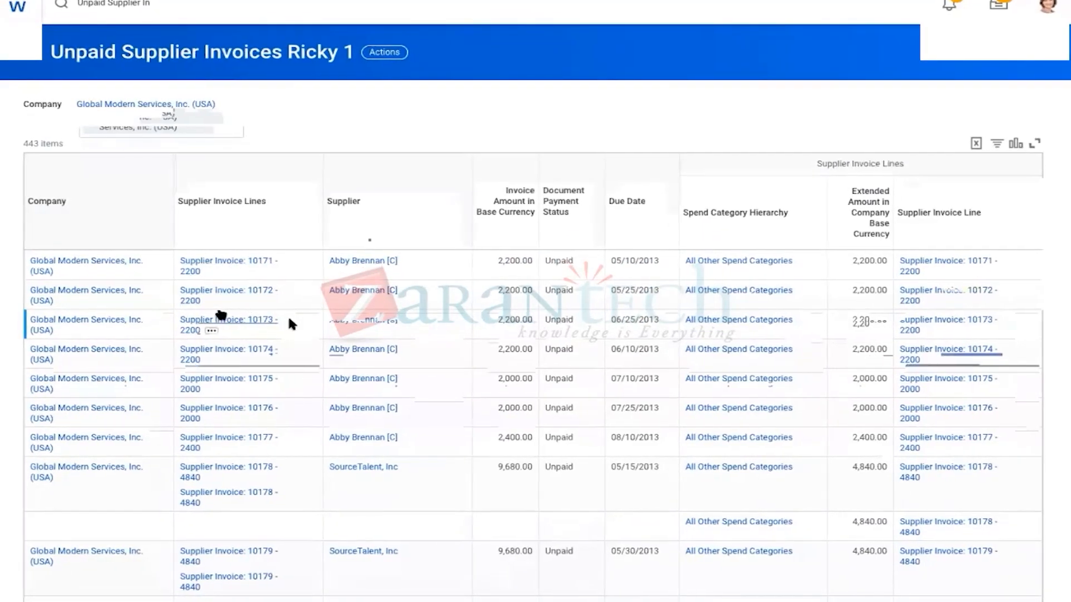
scroll(629, 311, up, 1)
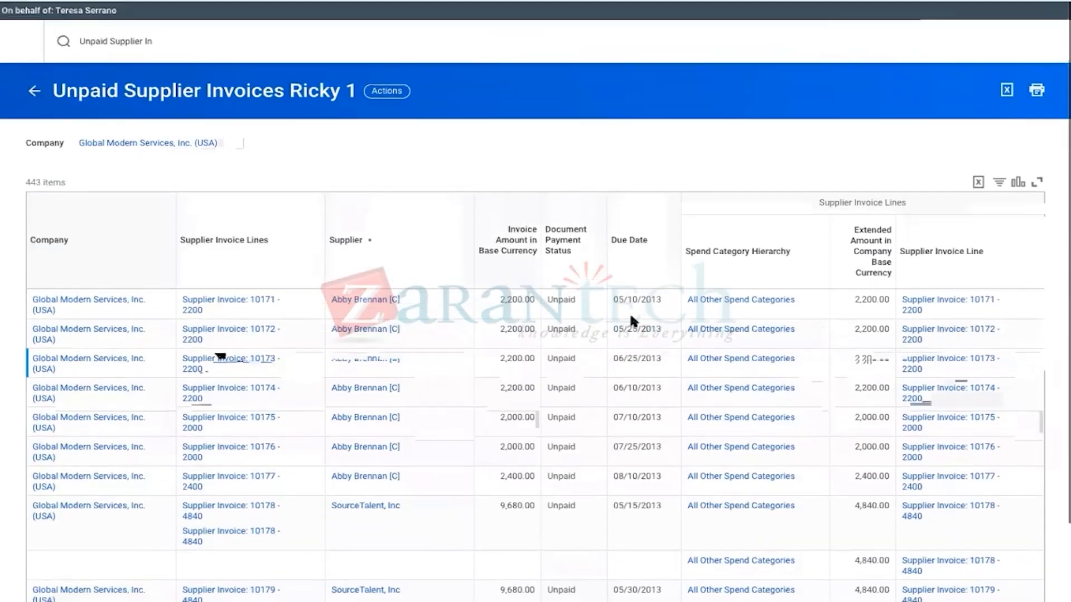
Step: Leave the invoice report results, search for Employee Talent, and open the Employee Talent Analysis report
click(35, 90)
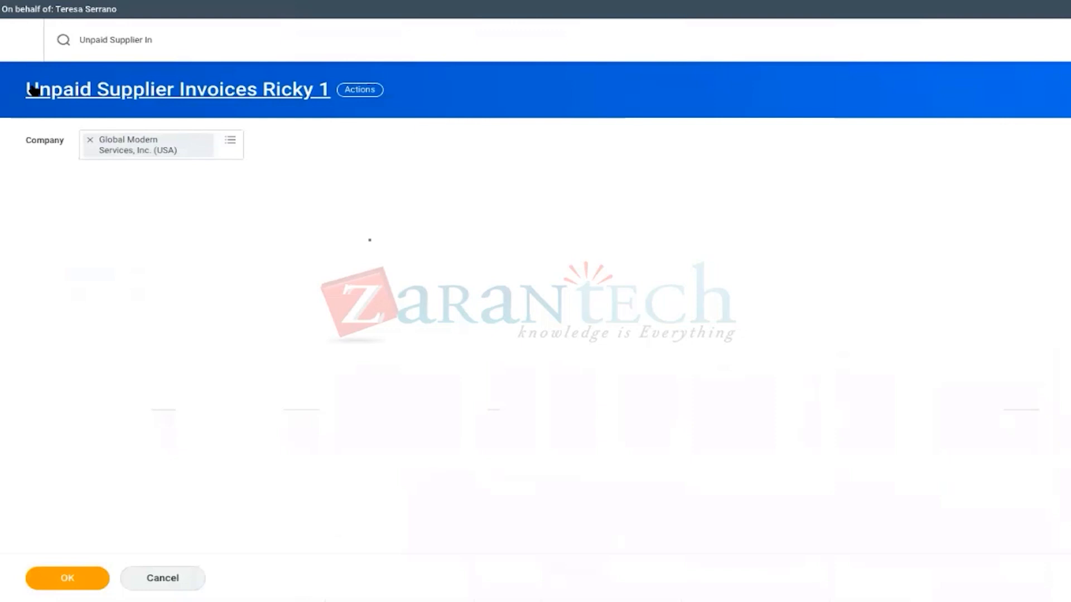
click(165, 40)
drag(165, 40, 43, 25)
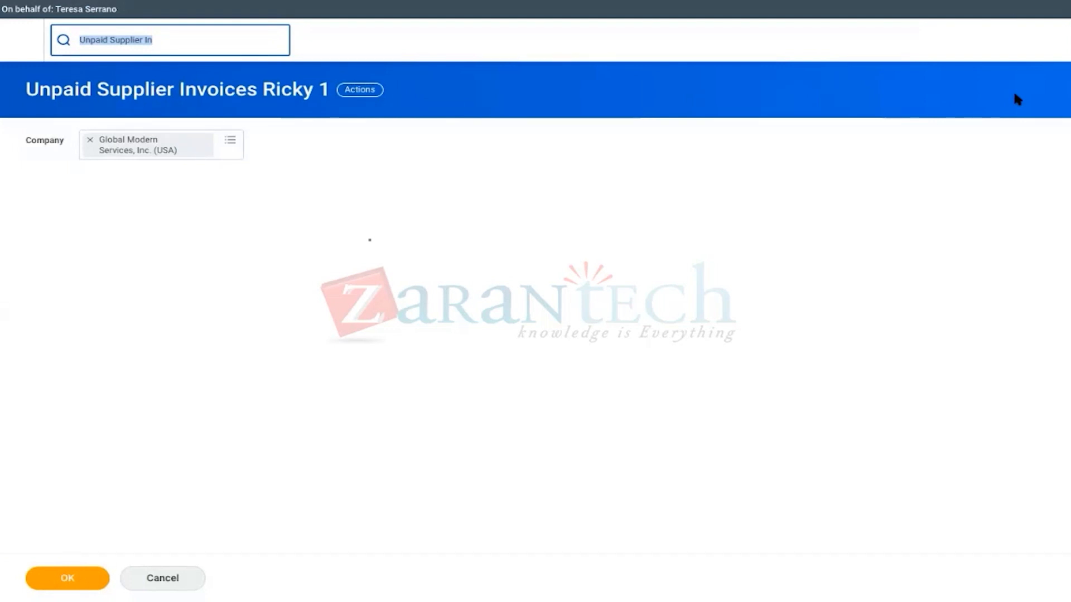
click(225, 32)
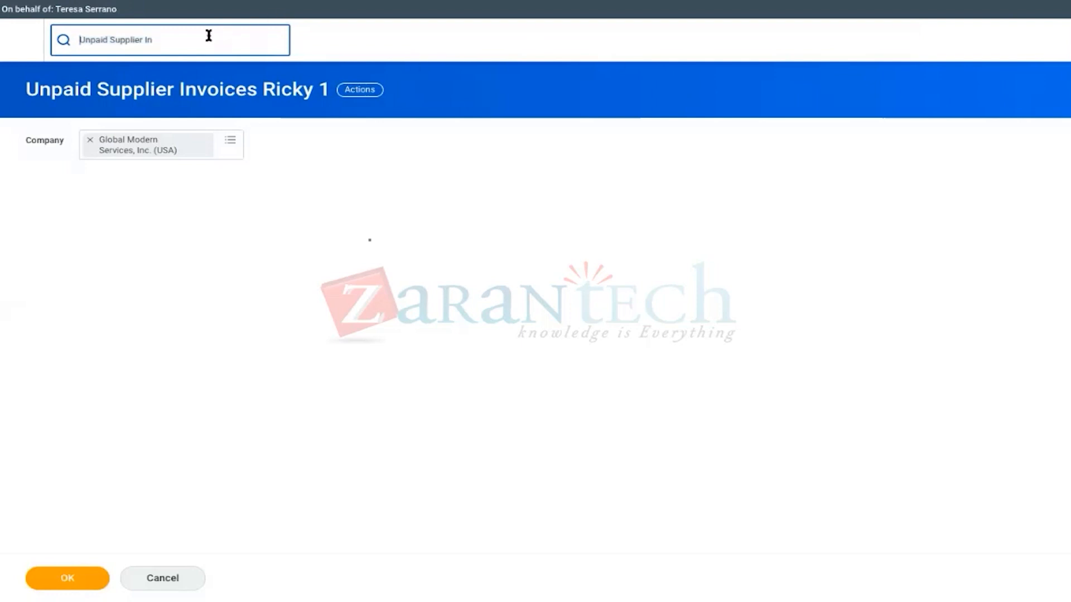
drag(190, 38, 84, 36)
text(Emplu)
key(BackSpace)
text(oyee Ta)
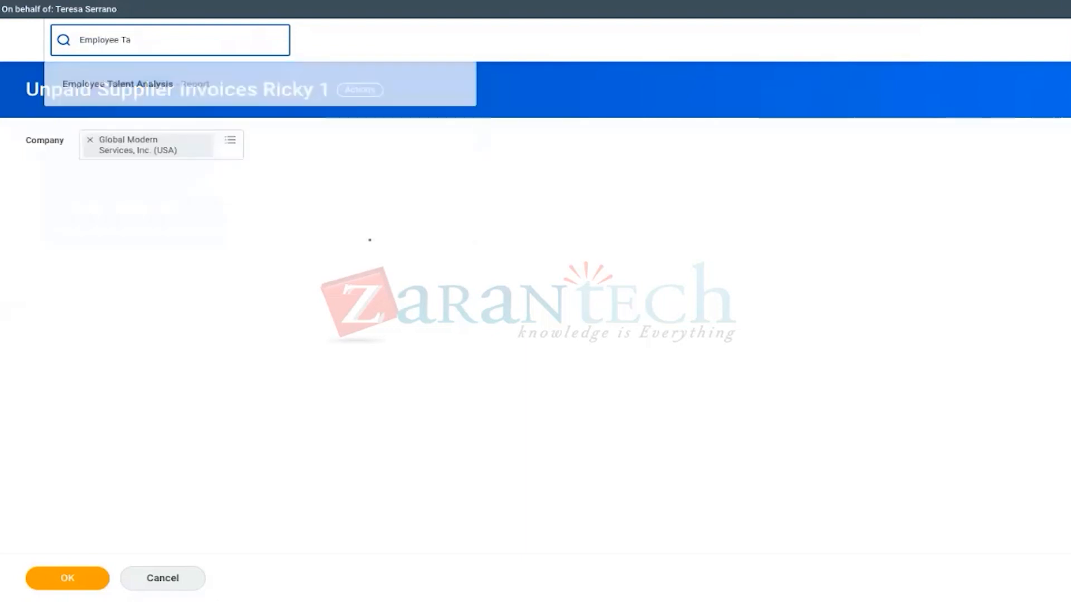
click(93, 85)
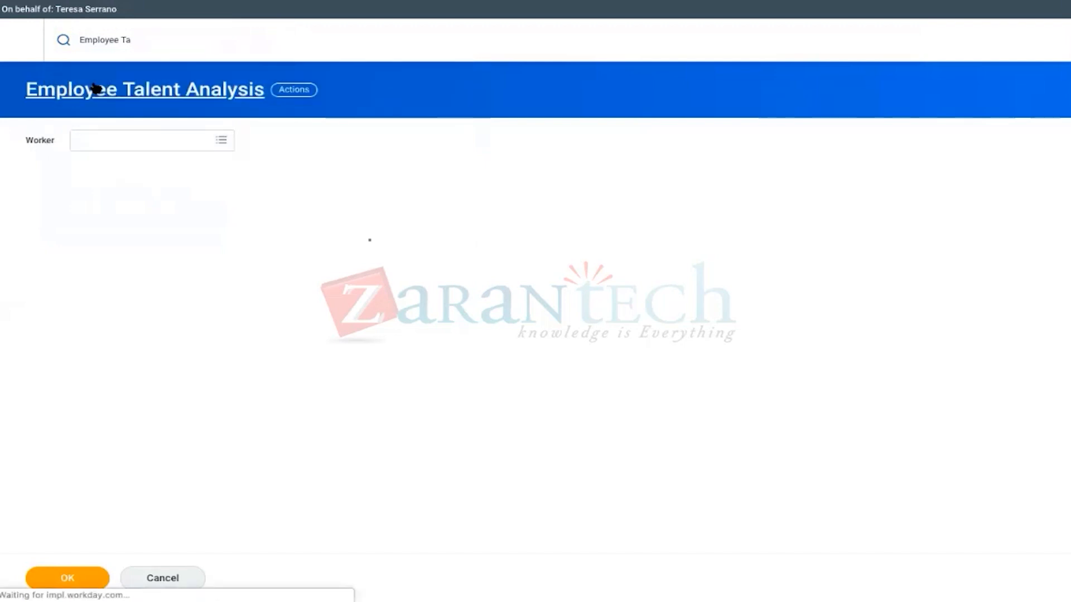
Step: Find the employee by first name as the Worker and run the Employee Talent Analysis report for that person
click(119, 141)
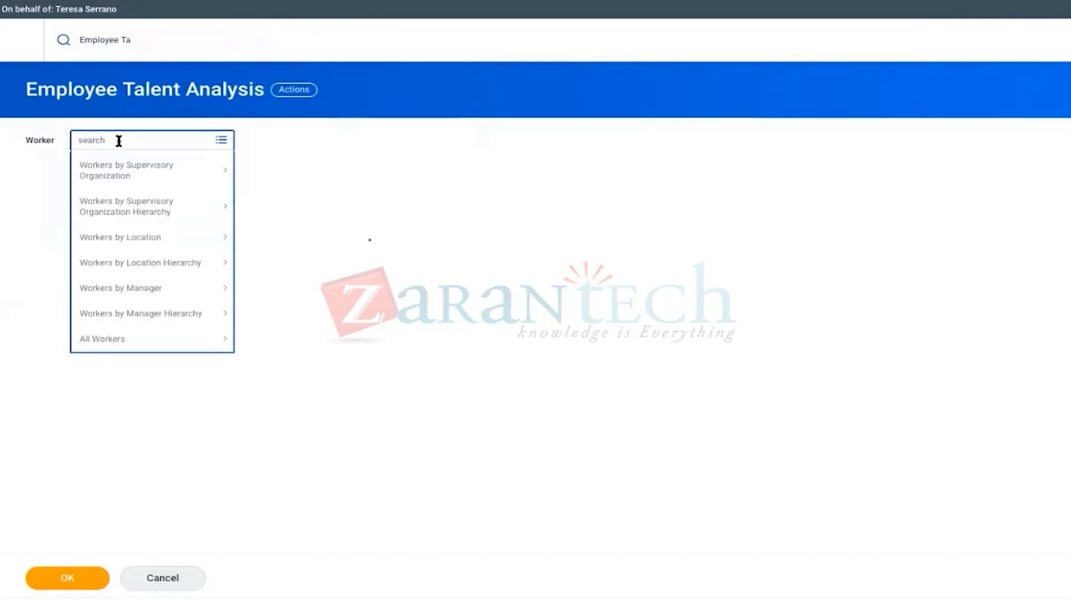
text(Betty)
key(Return)
click(108, 299)
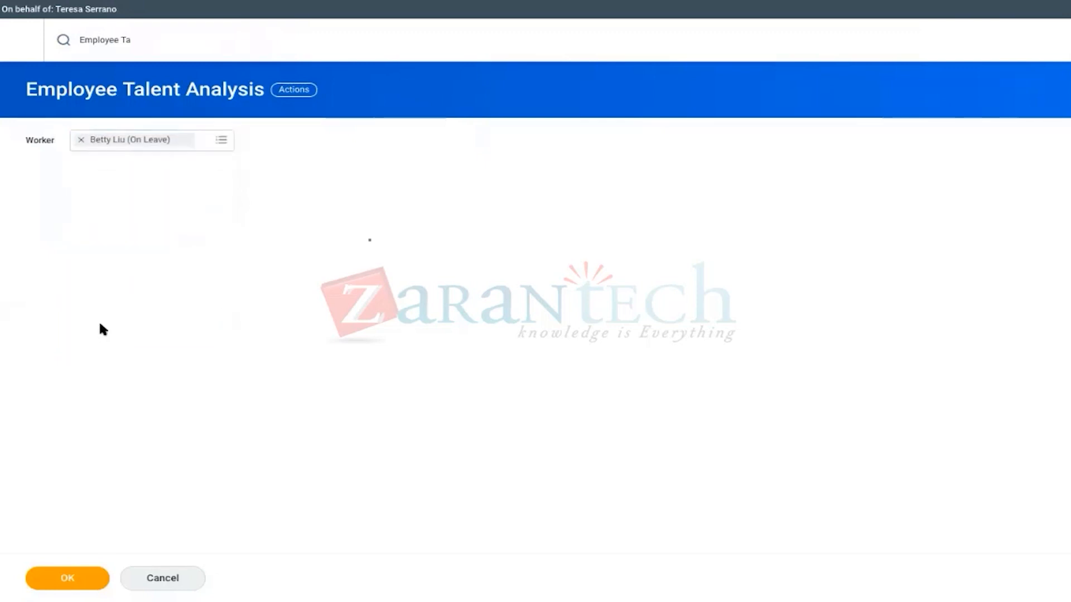
click(63, 577)
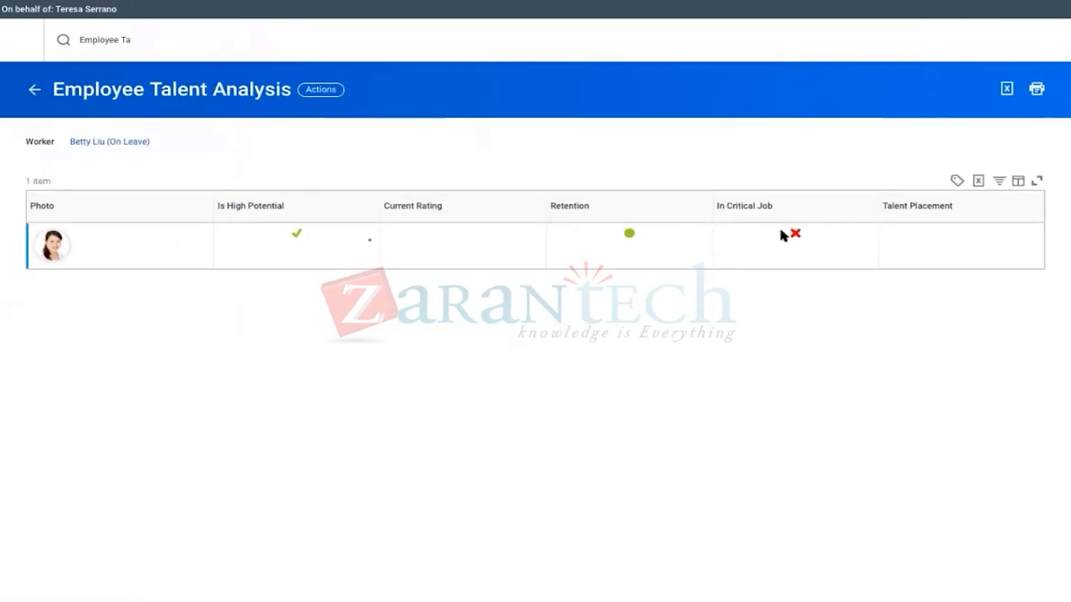
Step: Leave the talent report results, search for Unpaid, and open the Unpaid Supplier Invoices Ricky 1 report
click(35, 93)
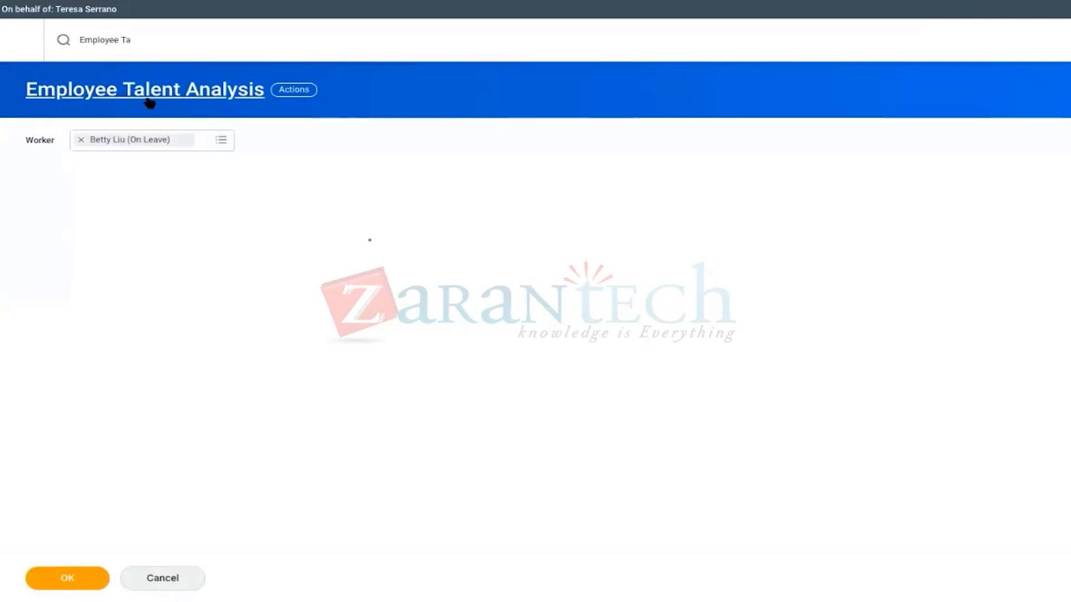
click(143, 45)
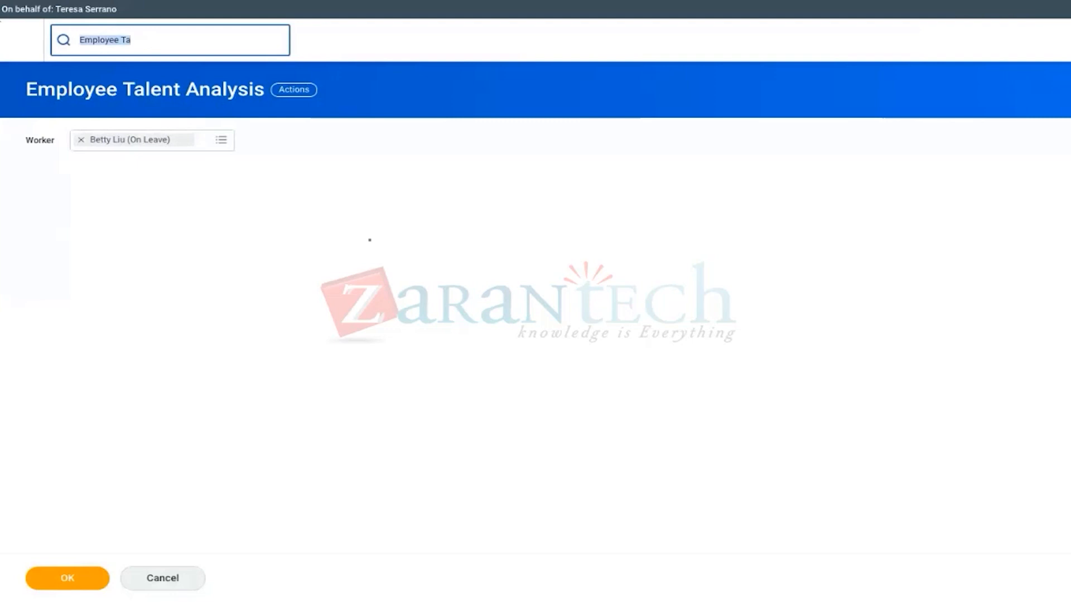
text(u)
key(BackSpace)
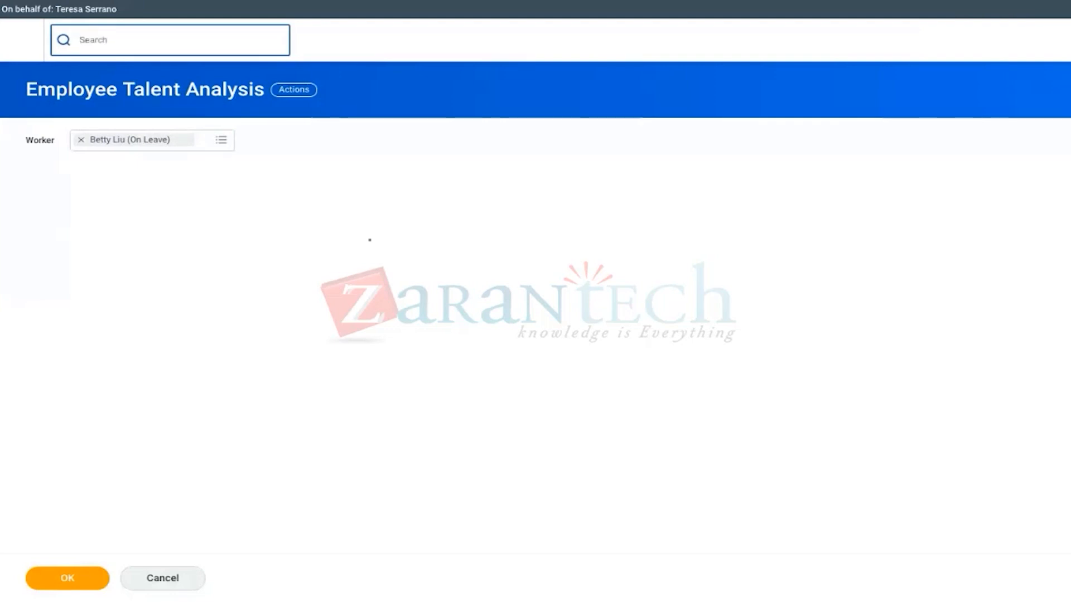
text(Unpaid)
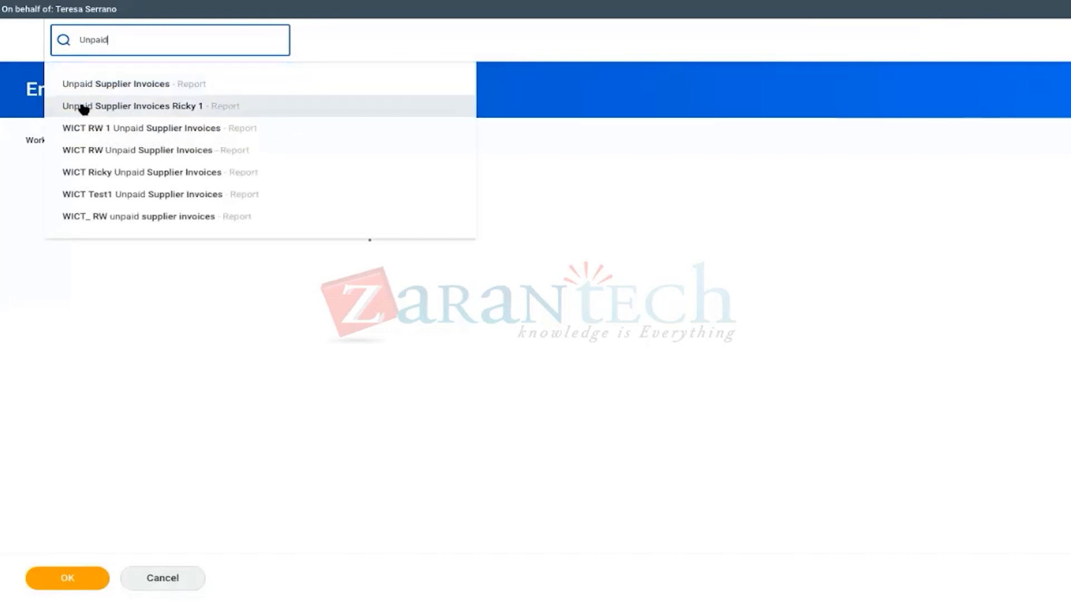
click(83, 108)
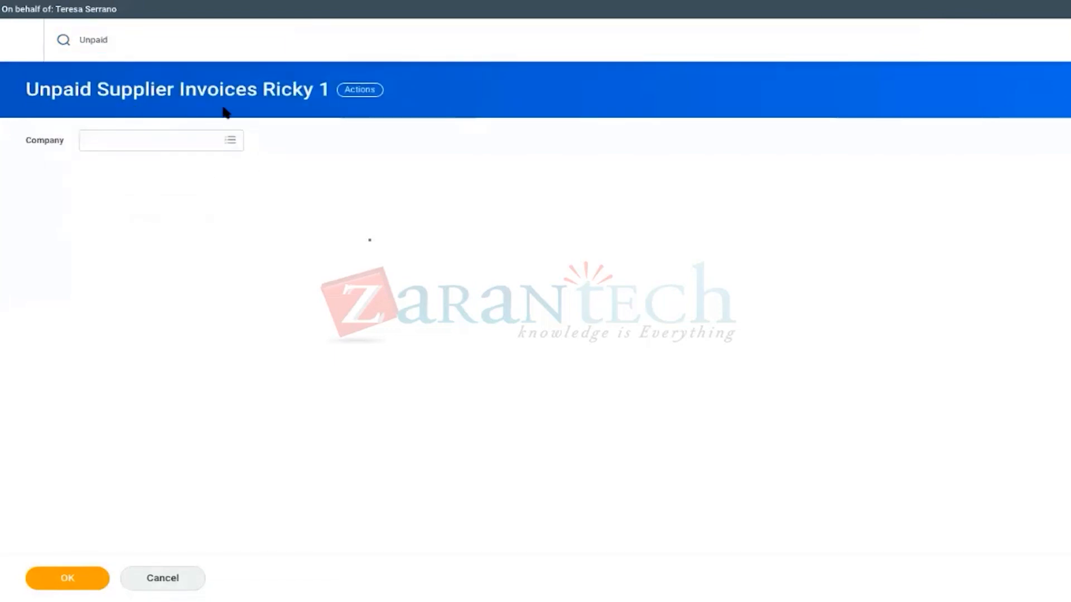
Step: Select Global Modern Services AB (Sweden) as the company and run the unpaid supplier invoices report
click(143, 138)
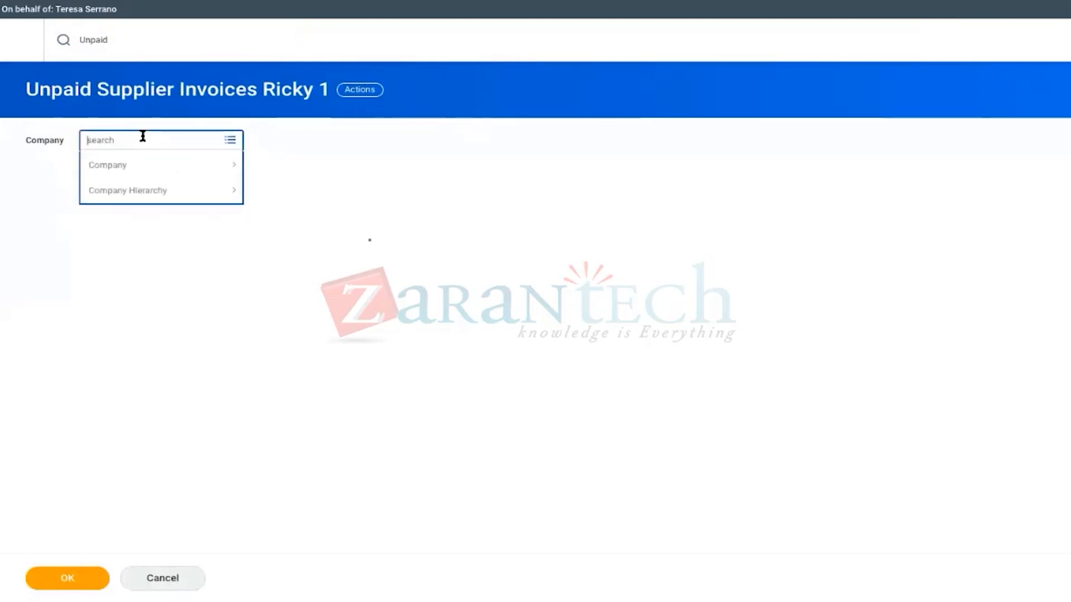
text(Gloabl)
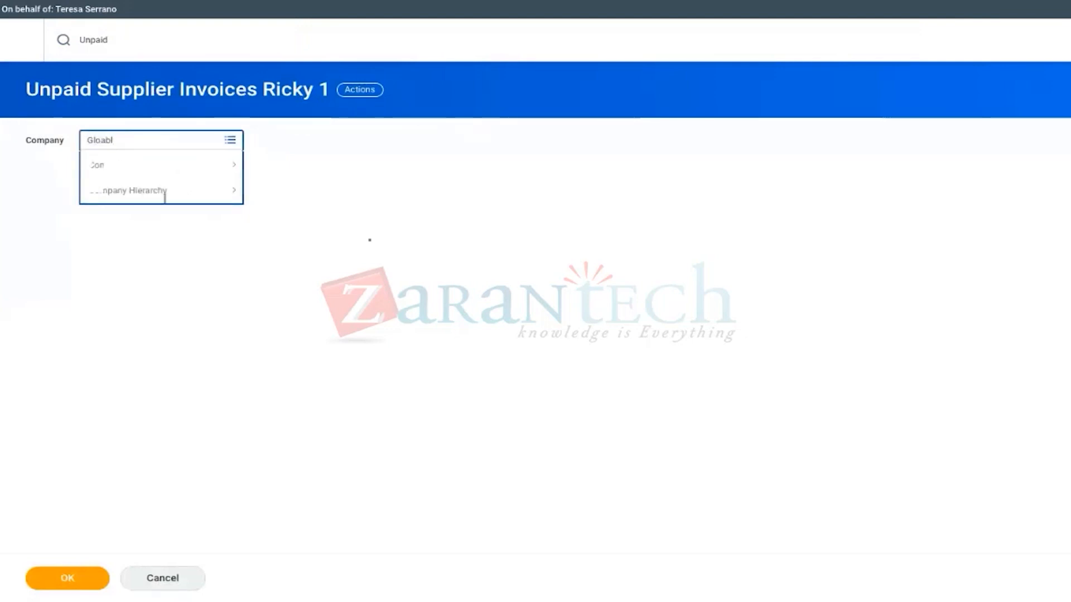
key(Return)
text(global)
key(Return)
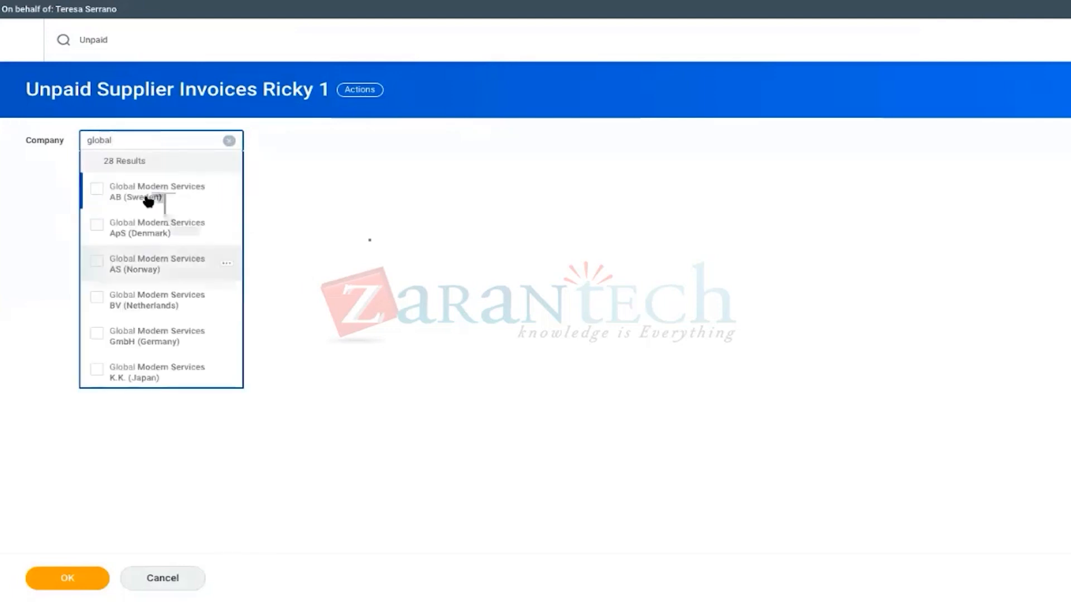
click(97, 188)
click(463, 223)
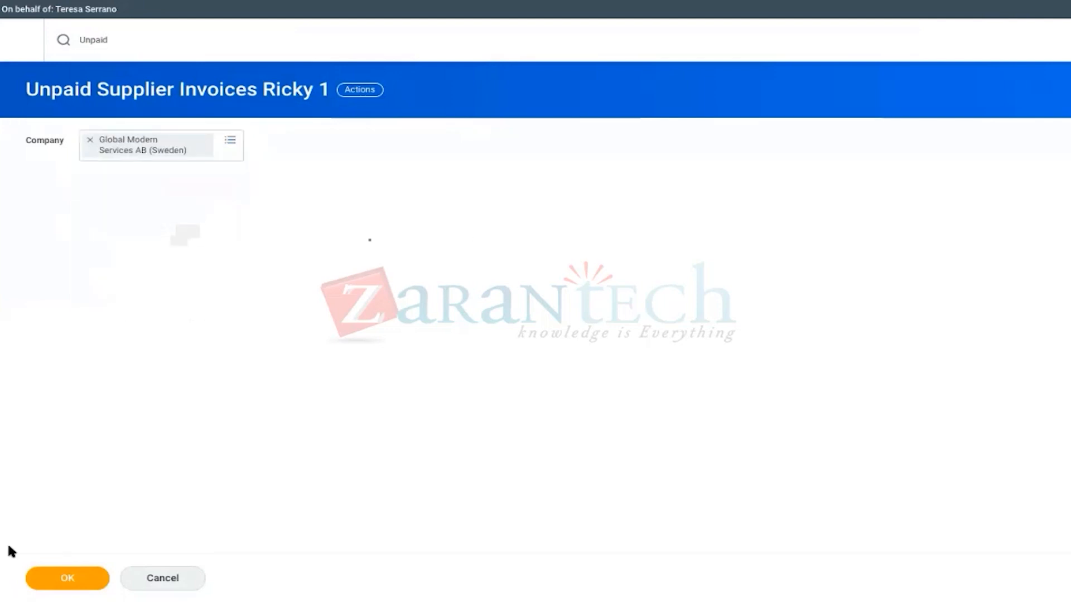
click(39, 579)
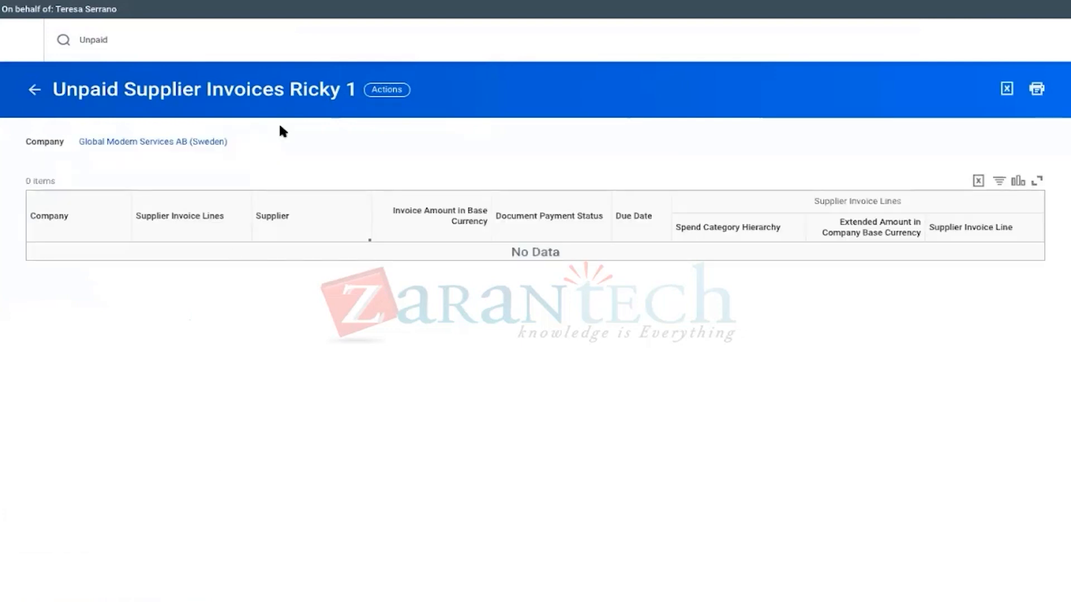
Step: Open the custom report definition for editing and display its sharing options
click(377, 91)
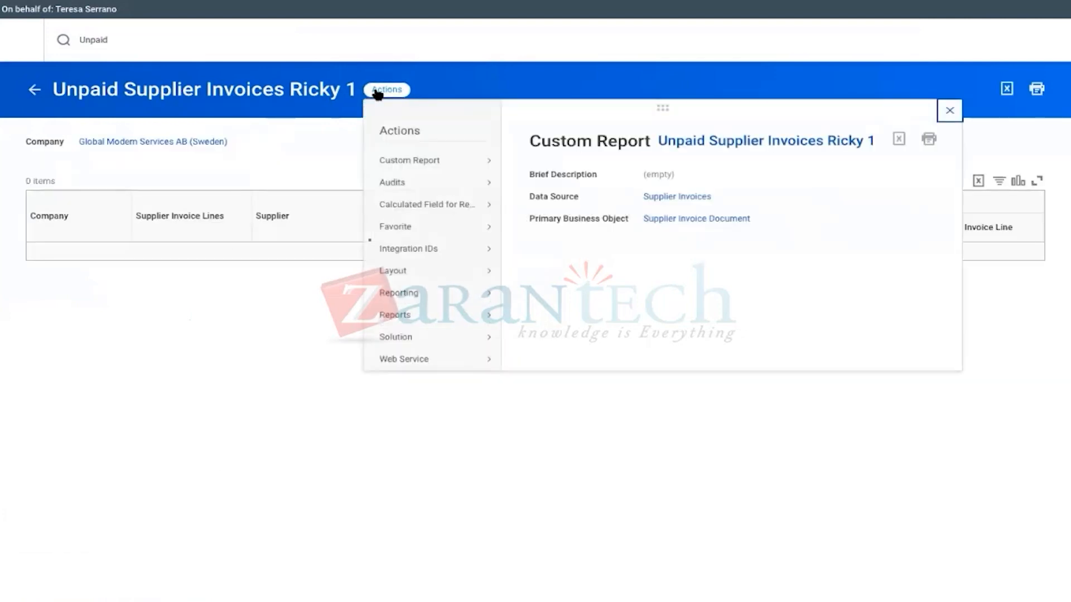
mouse_move(415, 162)
click(526, 162)
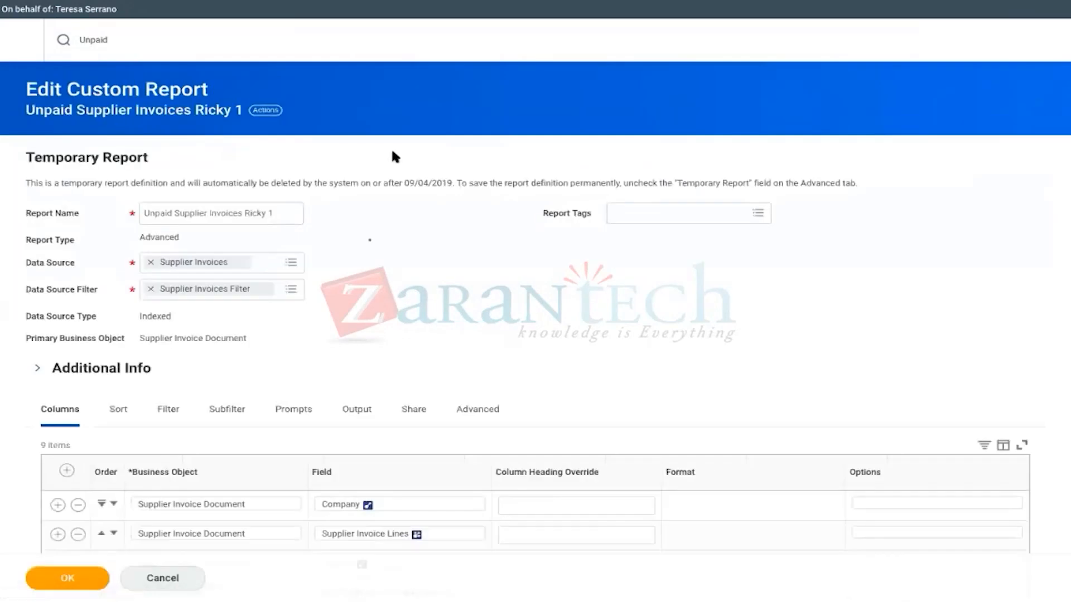
scroll(308, 302, down, 3)
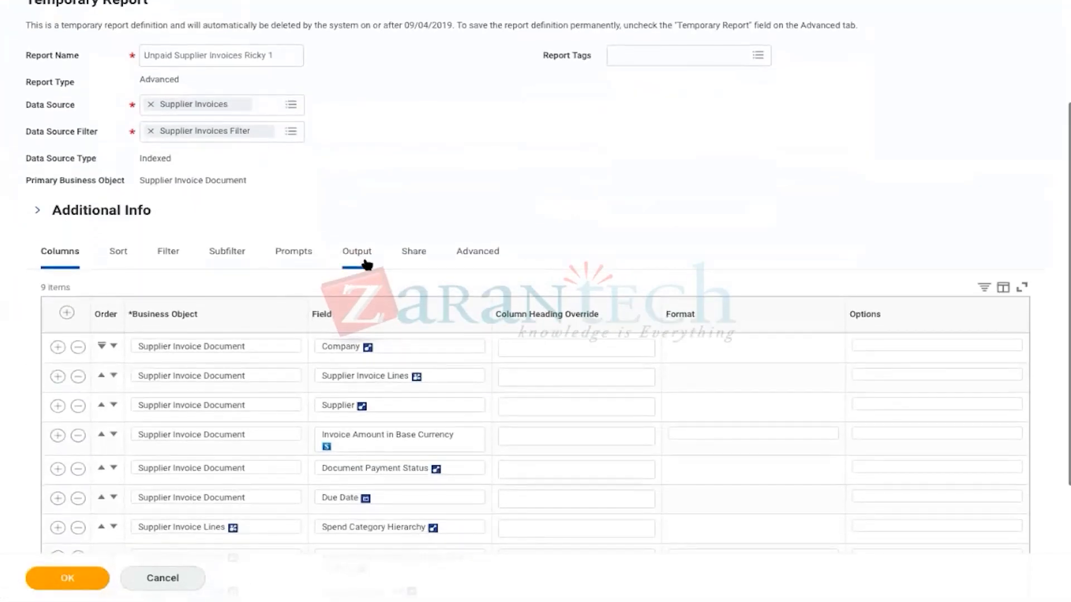
click(412, 252)
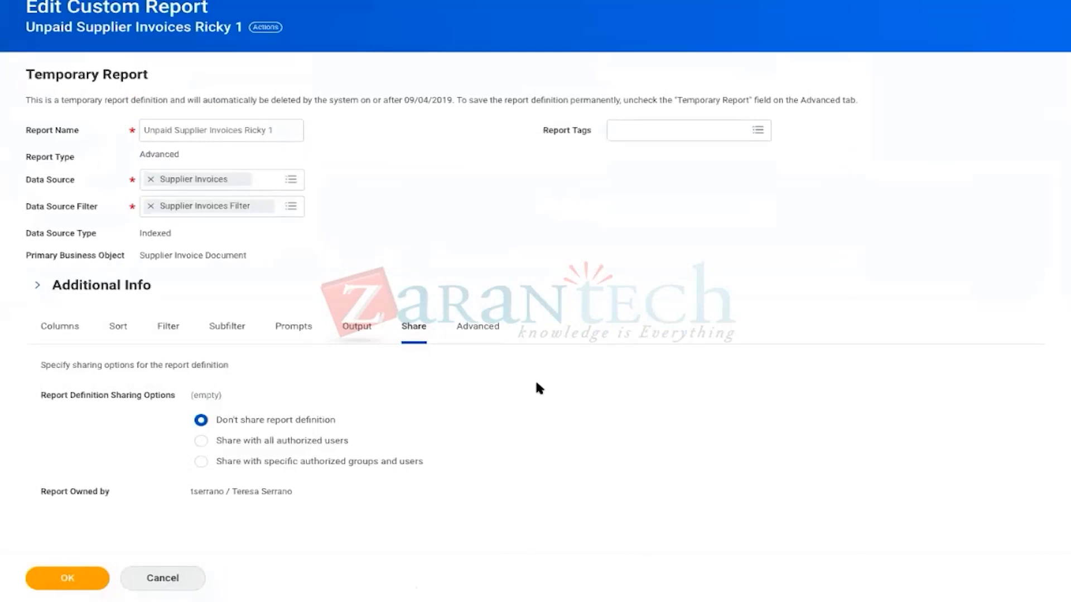
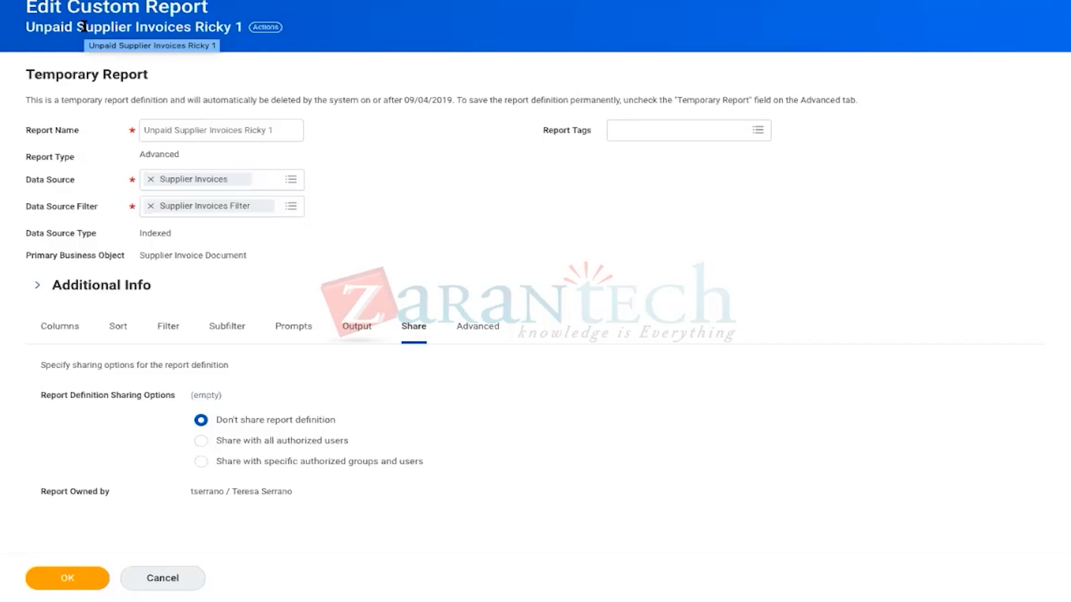
Step: Share the report definition with specific authorized groups and users, adding an authorized user found by first name
scroll(486, 215, up, 3)
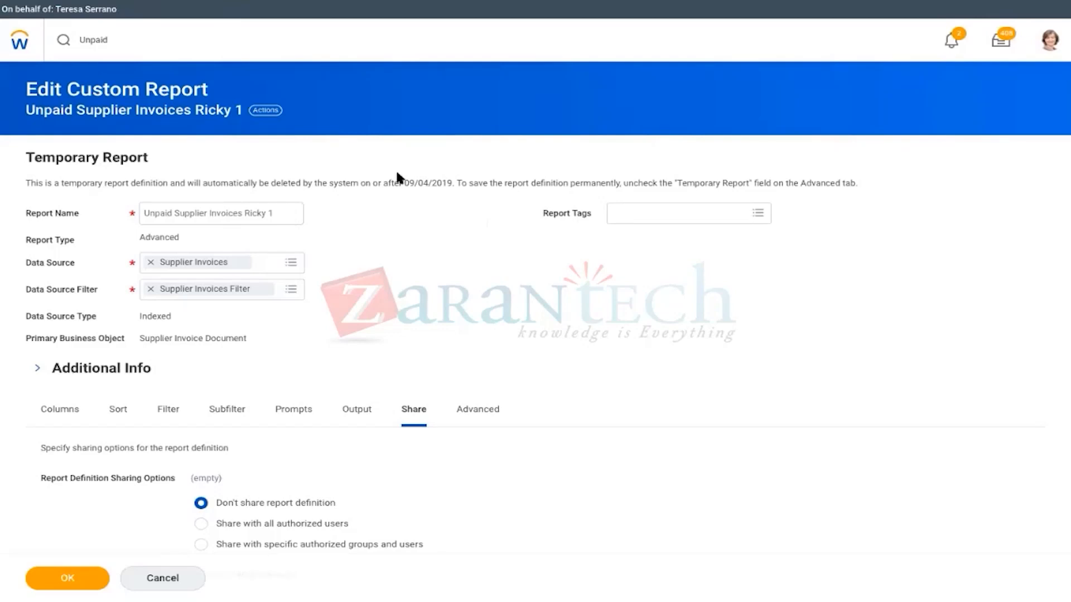
scroll(367, 286, down, 2)
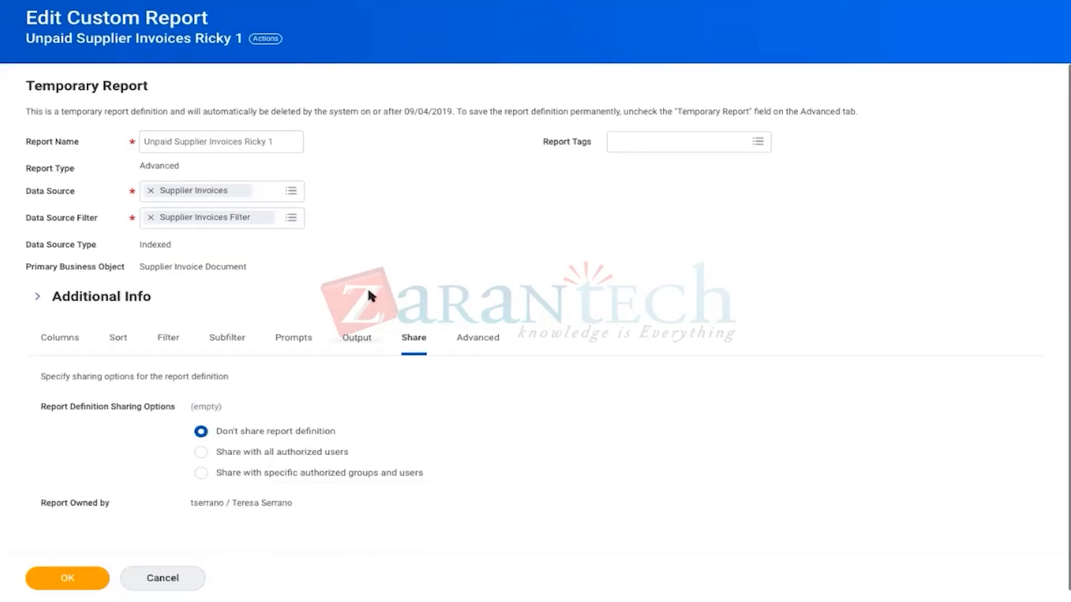
click(201, 474)
scroll(523, 493, down, 2)
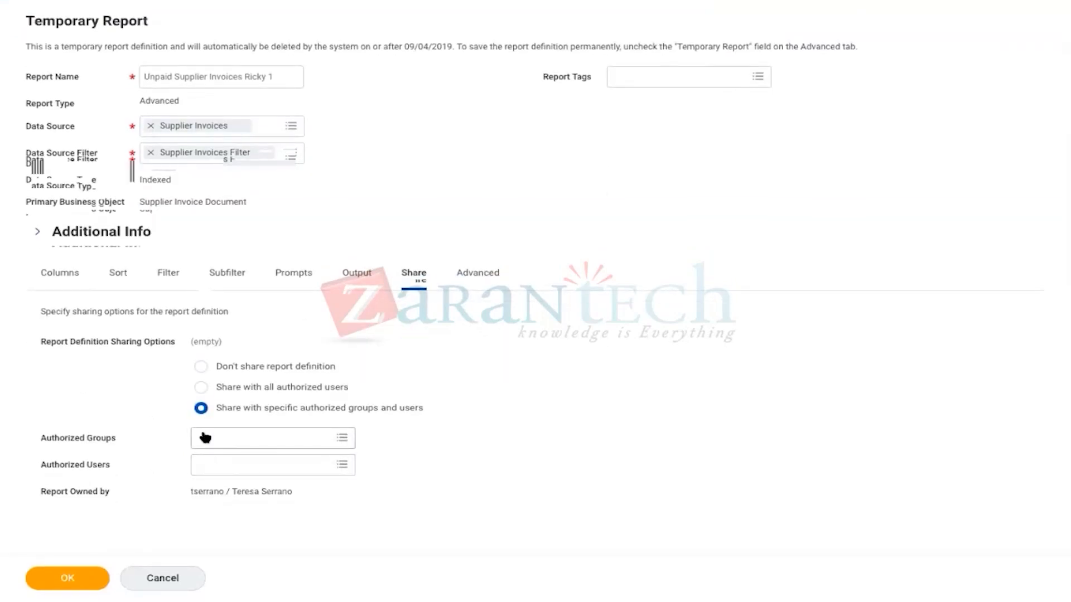
click(208, 473)
text(Logan)
key(Return)
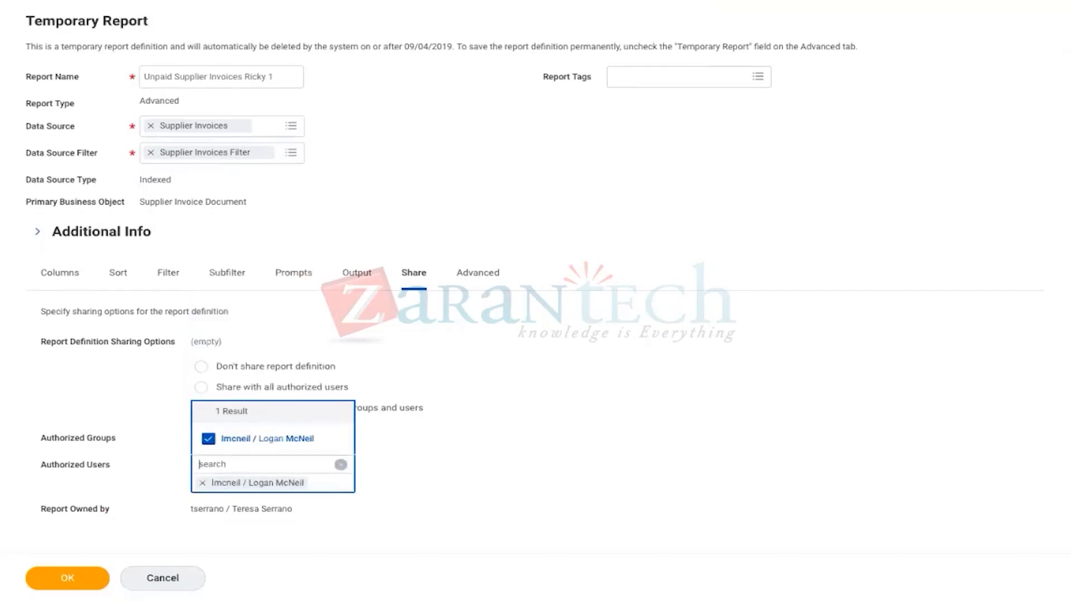
Step: Try to add a second authorized user by username and by surname, and remove the wrongly added user
text(jtaylor)
key(Return)
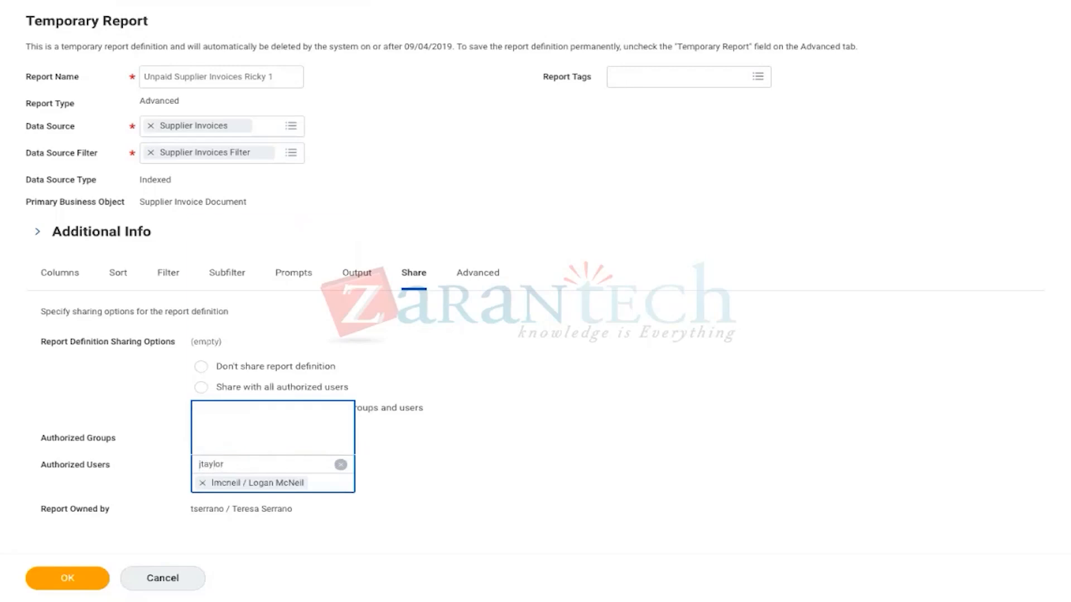
text(jackson)
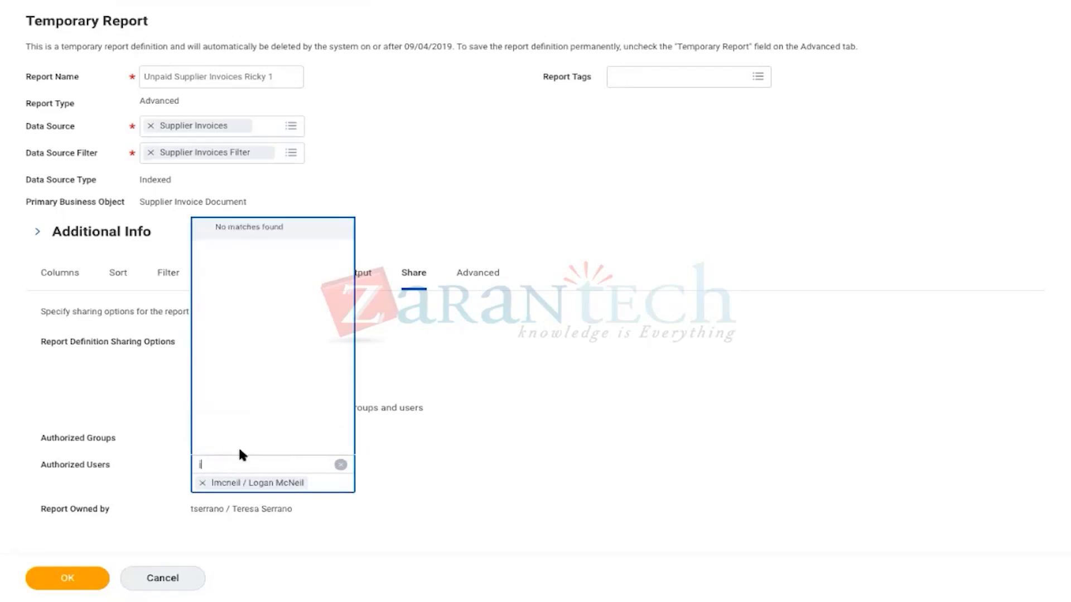
key(Return)
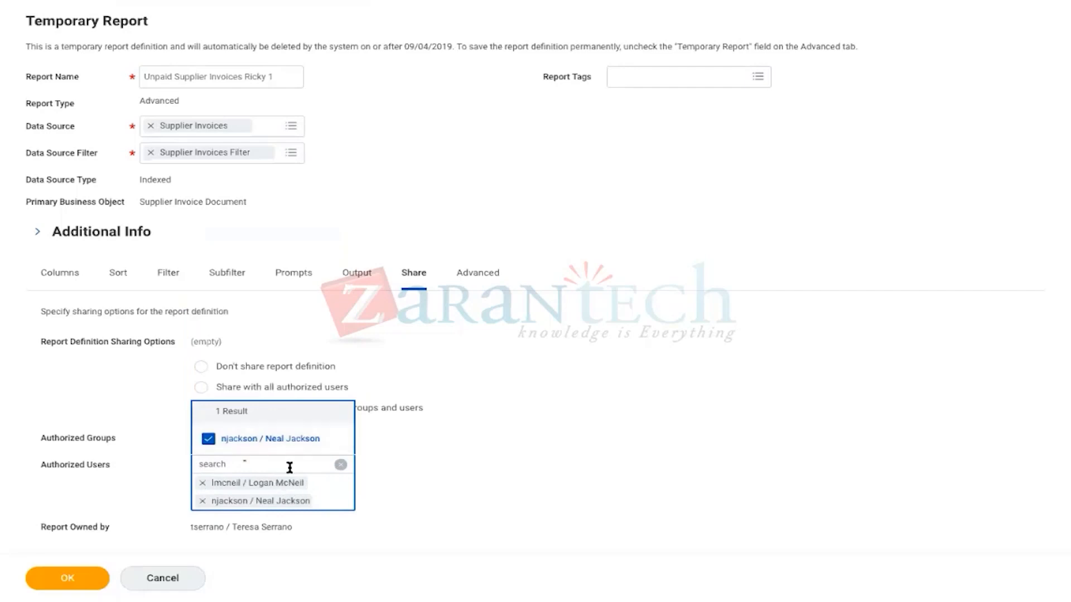
click(203, 500)
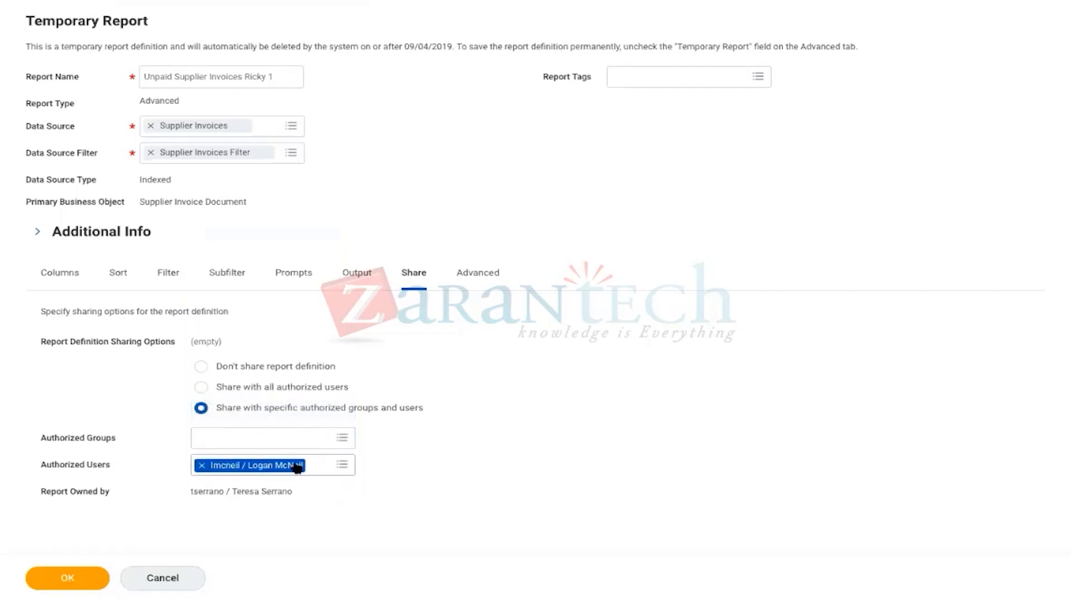
click(407, 447)
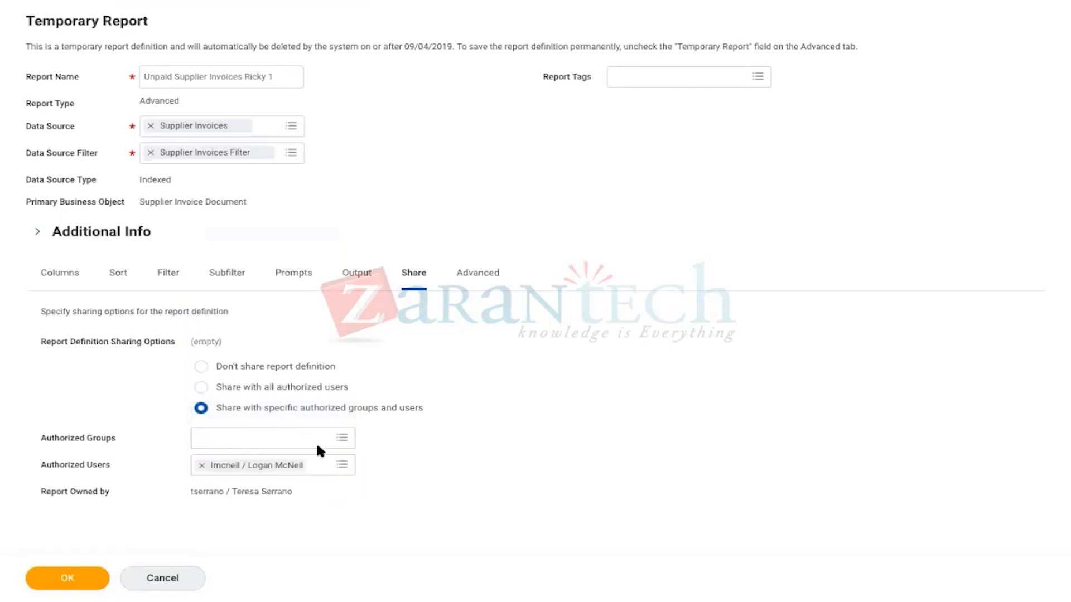
Step: Try to add another authorized user to the report's sharing list by full name
click(339, 466)
text(Jack Taylor)
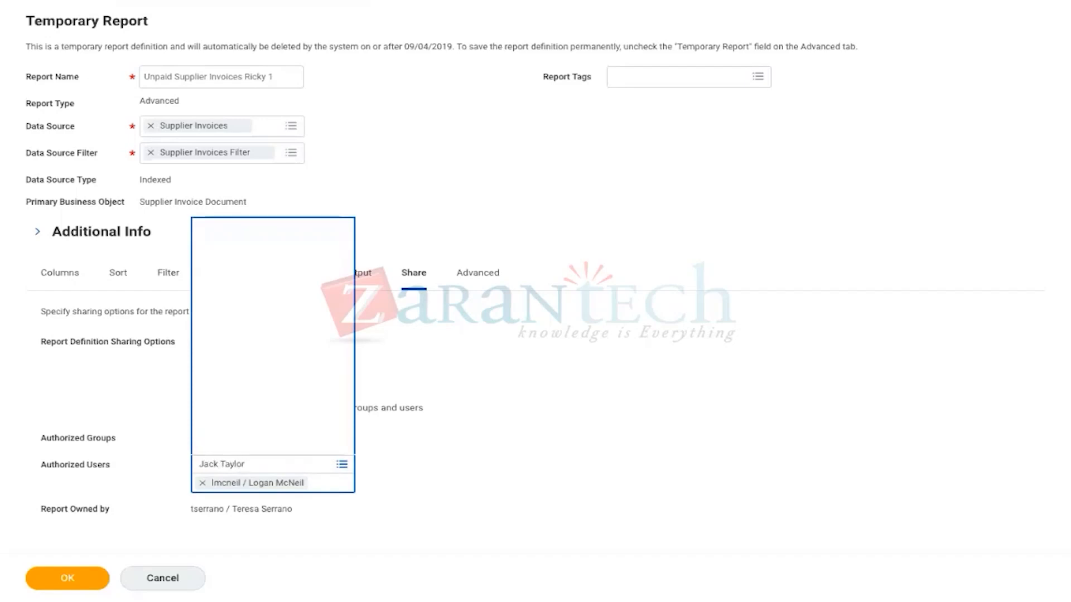
key(Return)
click(341, 466)
click(414, 483)
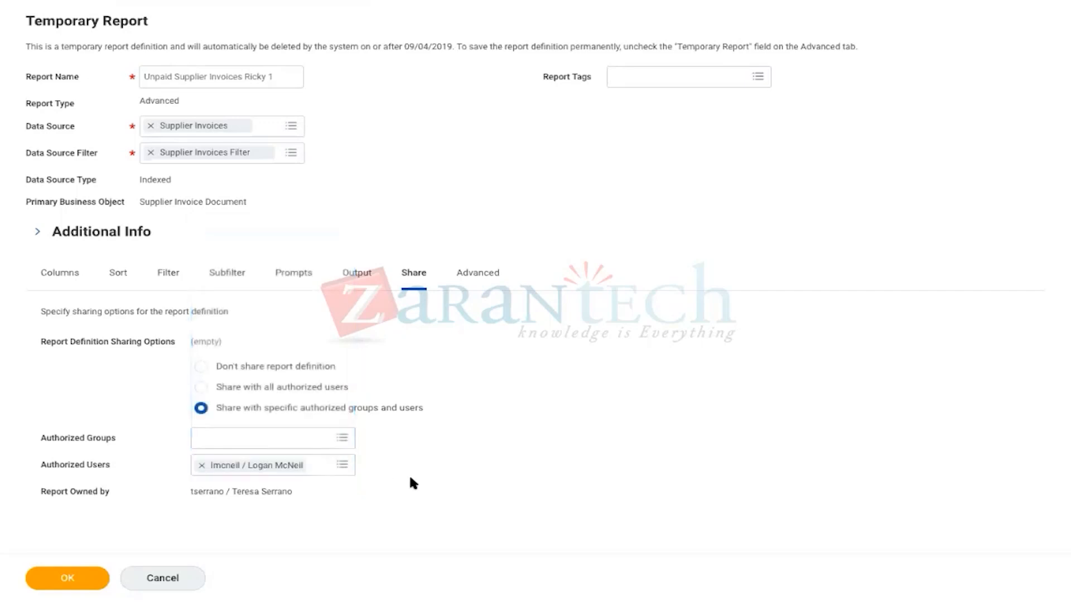
scroll(468, 404, up, 1)
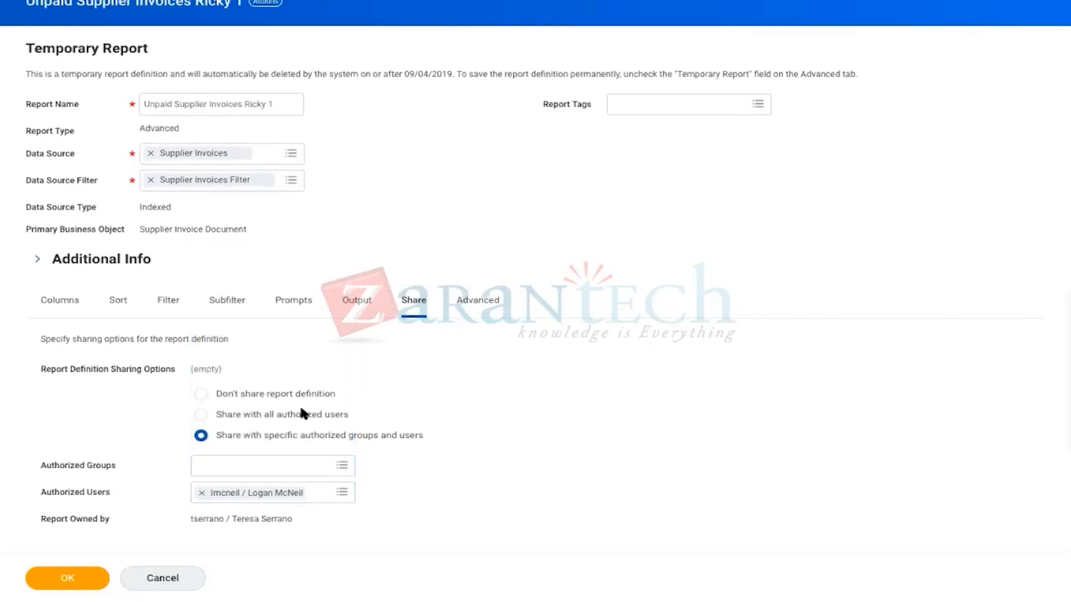
Step: Save the report definition with its specific authorized users sharing settings and finish editing
scroll(243, 392, up, 1)
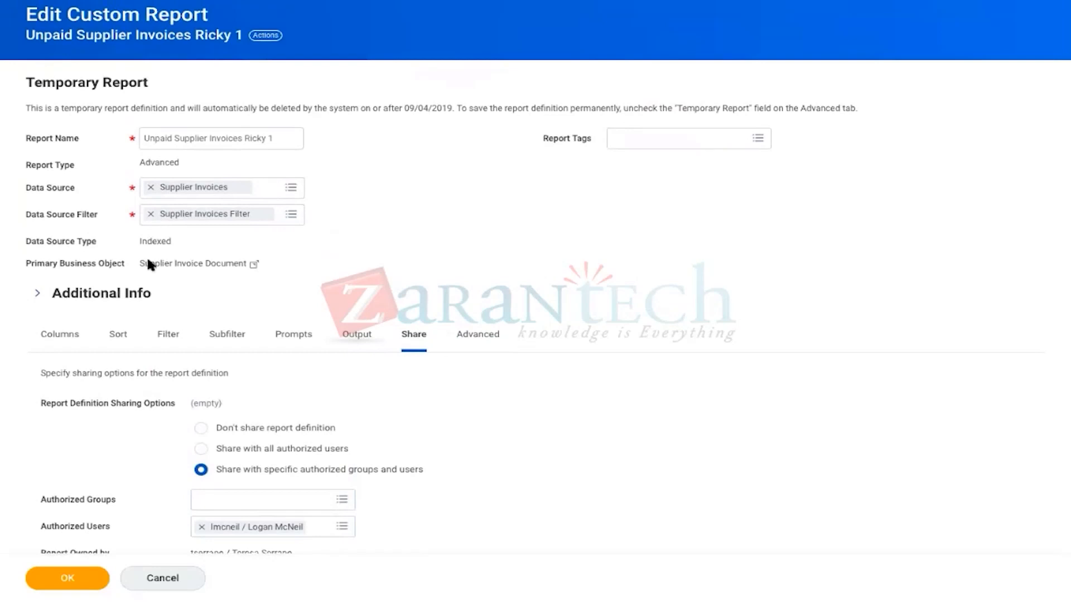
scroll(226, 341, down, 1)
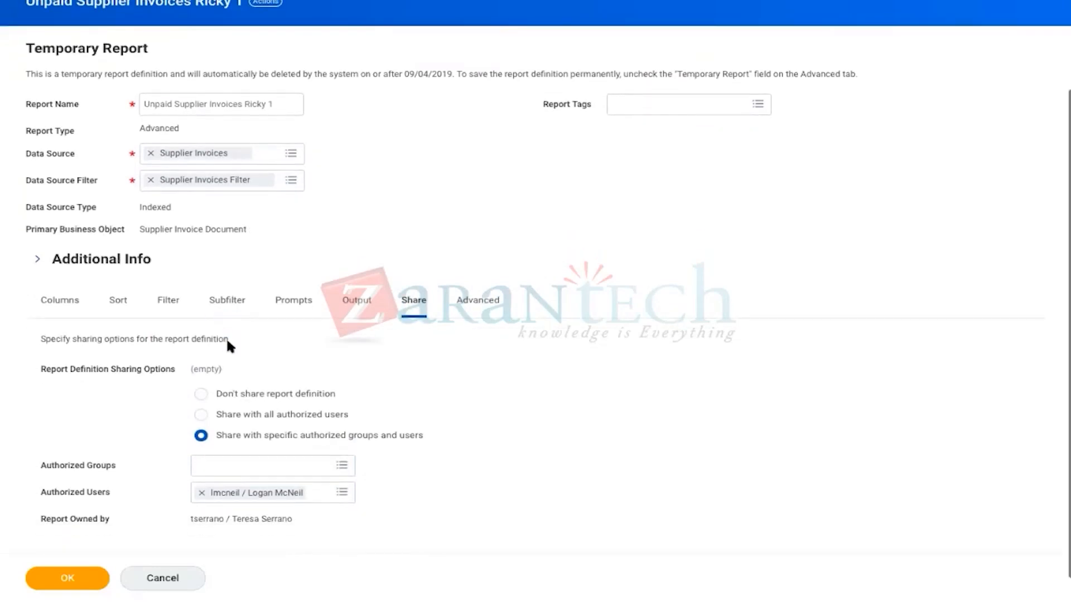
scroll(378, 389, down, 1)
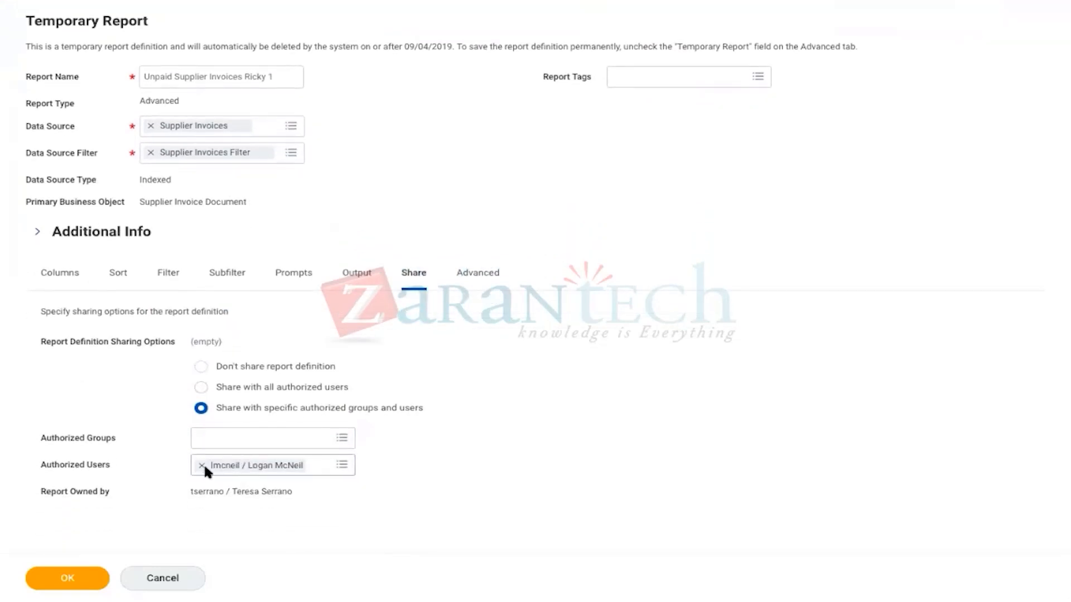
click(59, 579)
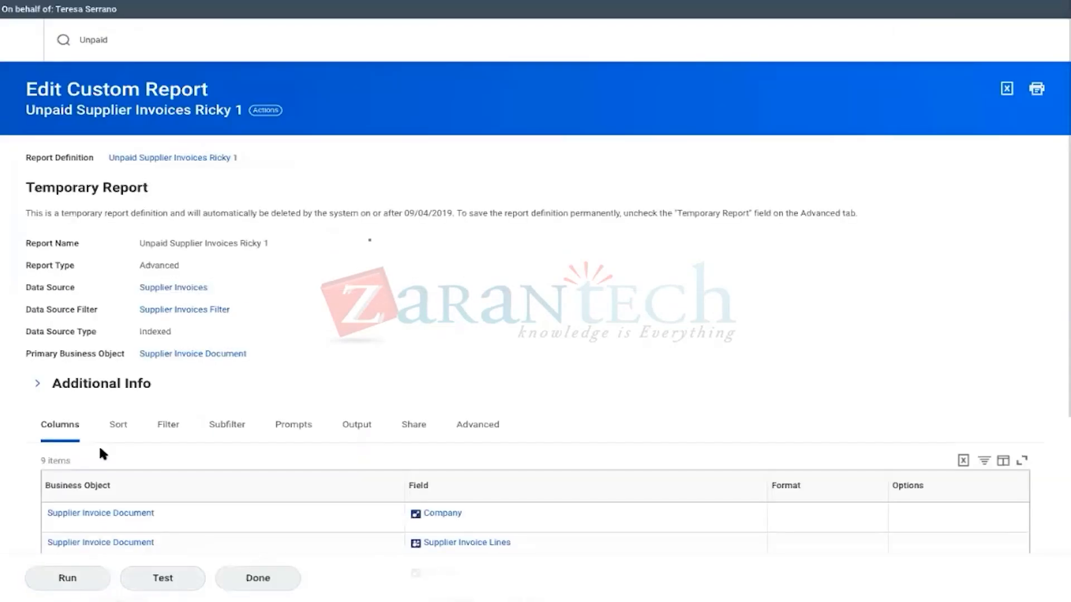
click(246, 580)
Step: Find the Stop Proxy task and end the current proxy session
click(118, 40)
drag(117, 39, 66, 40)
text(S)
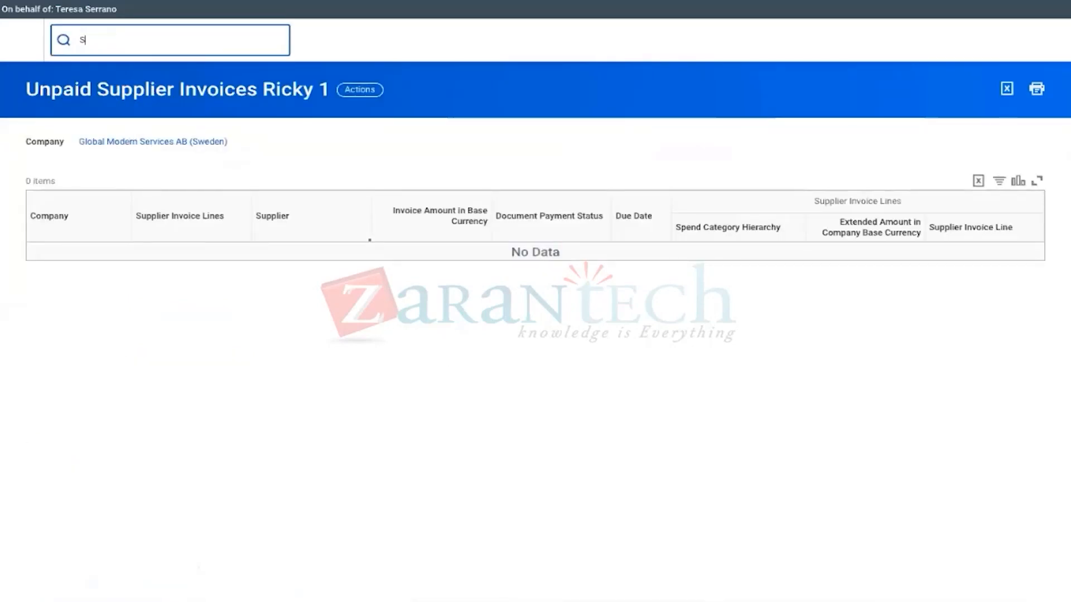
text(top Proxy)
click(79, 87)
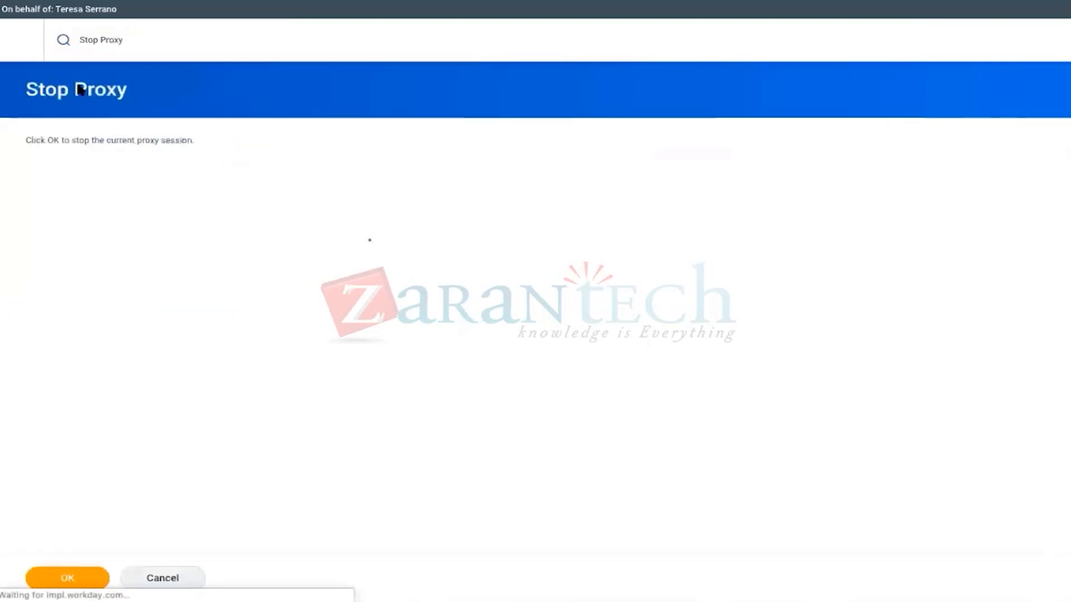
click(65, 578)
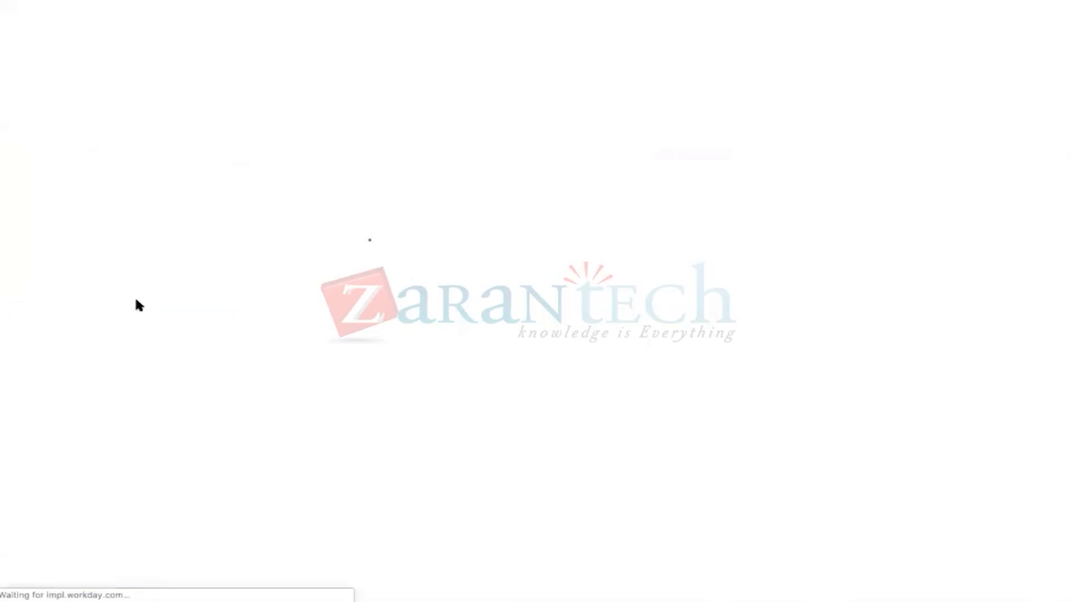
Step: Search Workday for "unpaid supplier invoices" from the original account, then retry with "Unpaid Supplier"
mouse_move(421, 1)
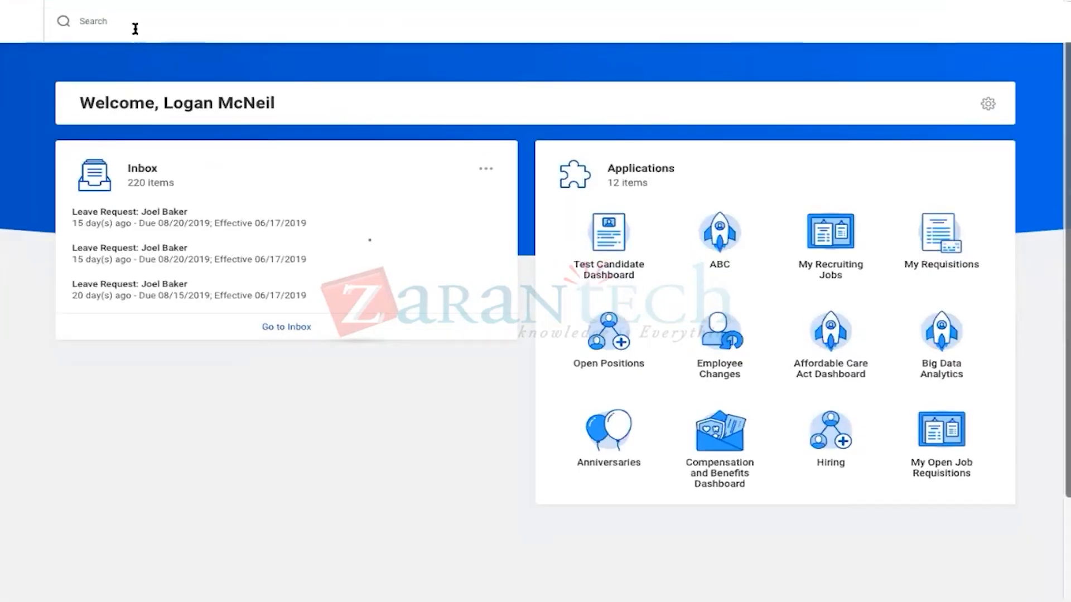
click(132, 20)
text(unp)
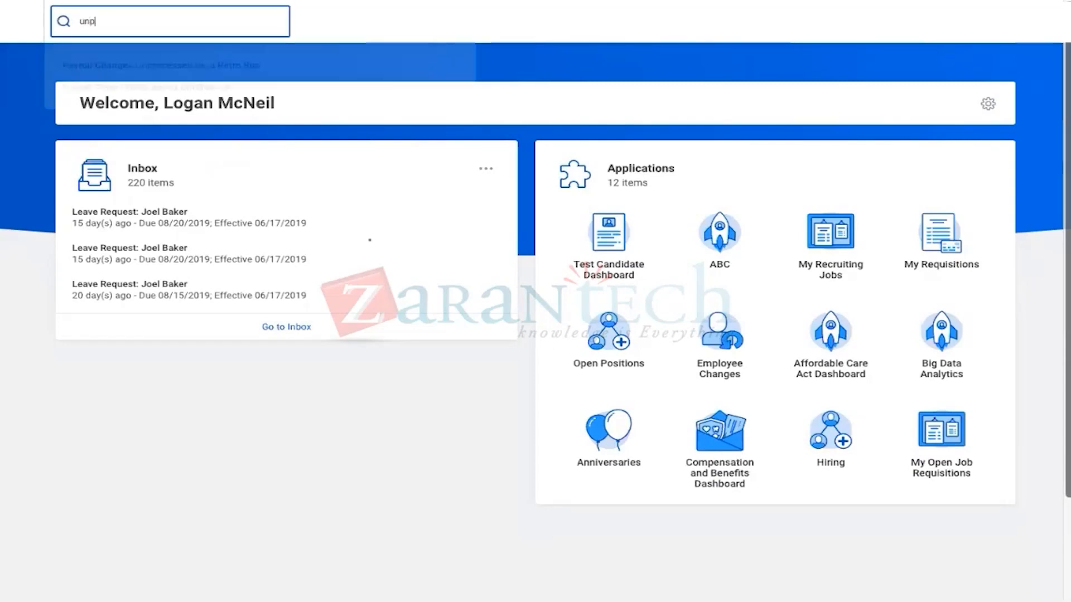
text(aid supplier)
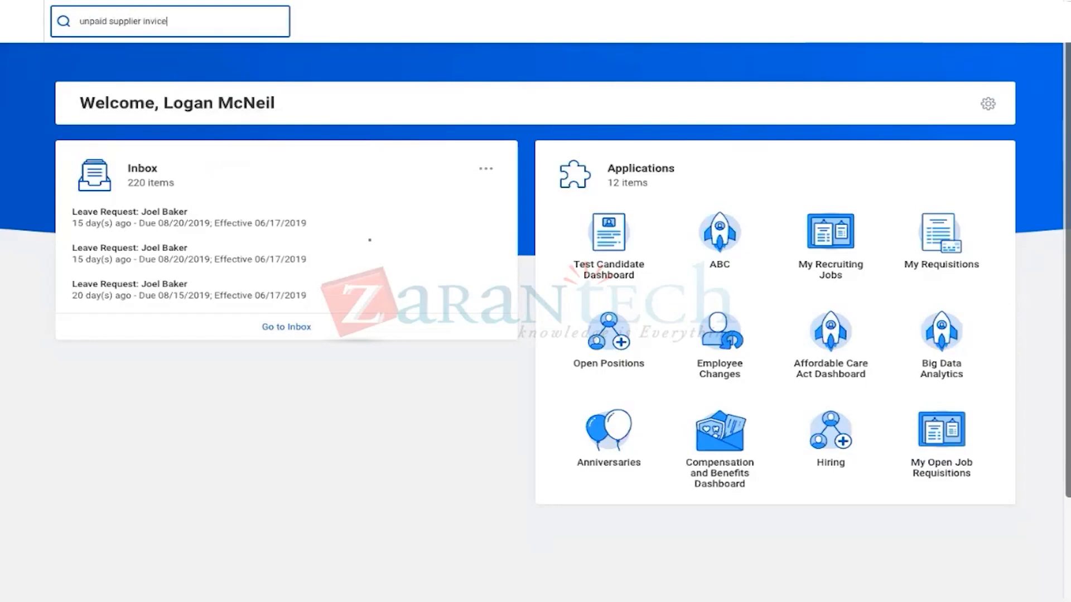
text(invoices)
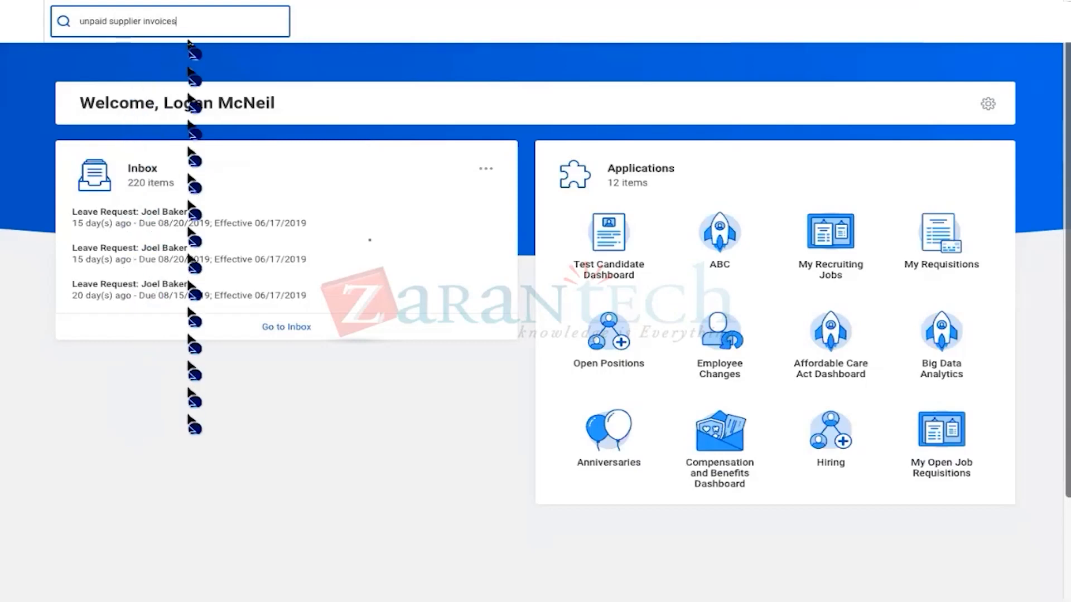
key(Return)
click(195, 27)
drag(194, 24, 46, 14)
key(BackSpace)
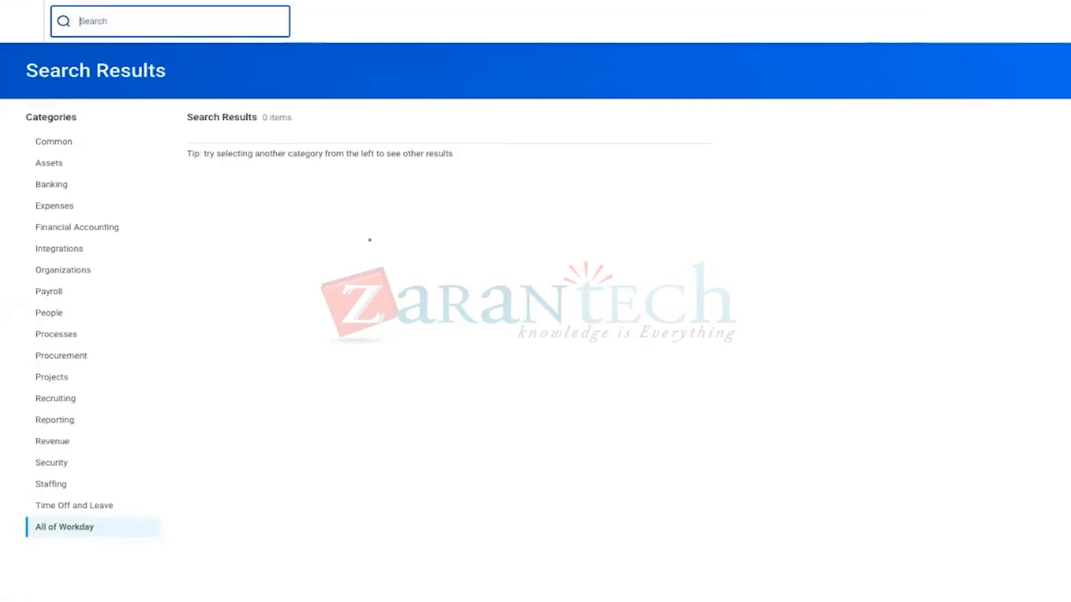
text(Unpaid Su)
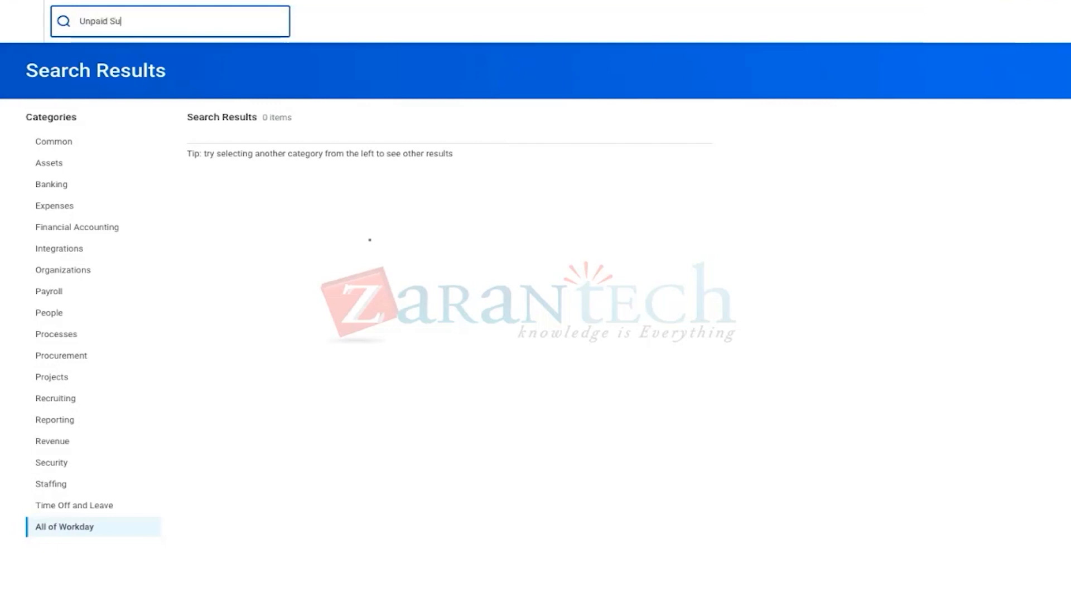
text(pplier)
Step: Find the Start Proxy task and start a proxy session acting as the report owner
key(ctrl+a)
text(start proxy)
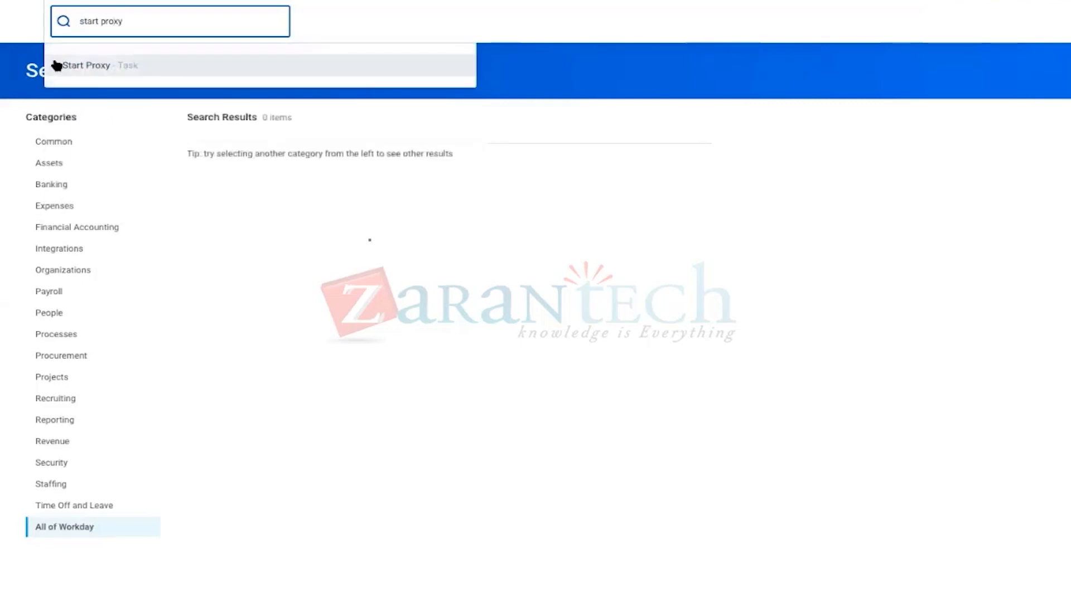
click(67, 67)
click(153, 144)
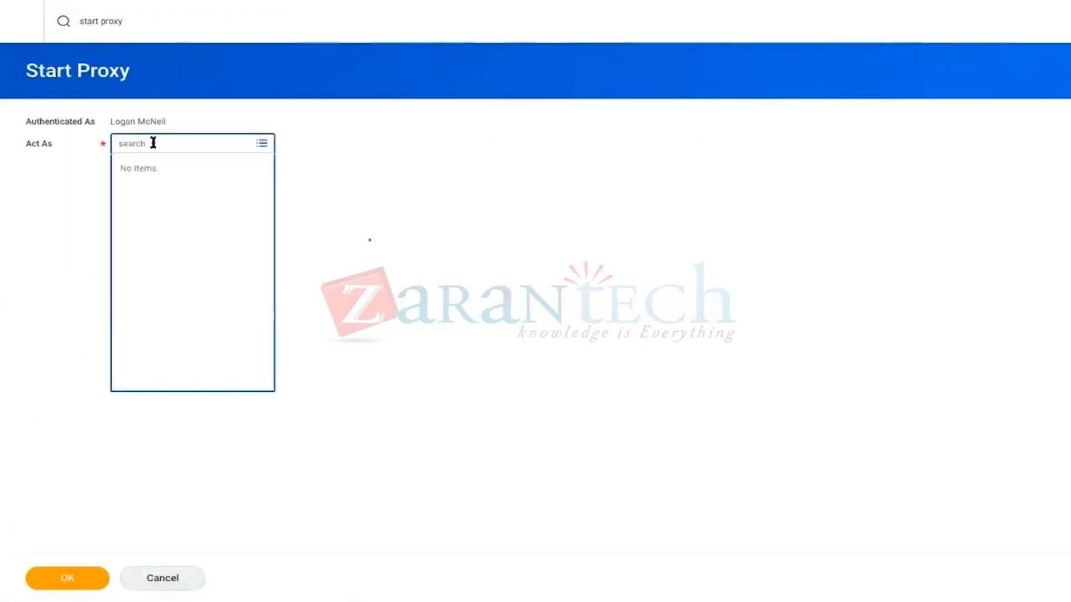
text(tserrano)
key(Return)
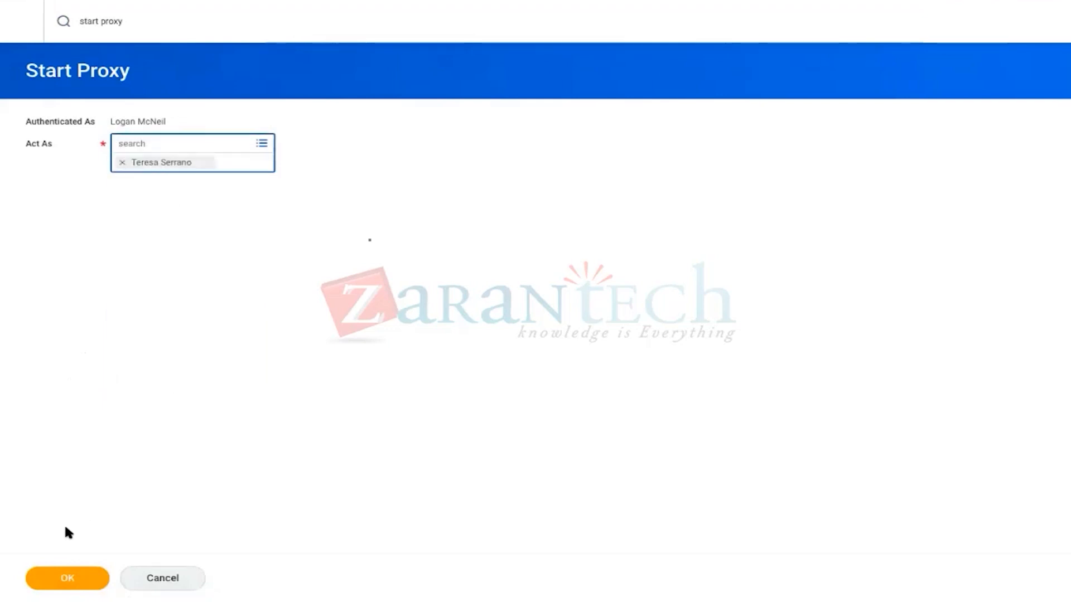
click(64, 579)
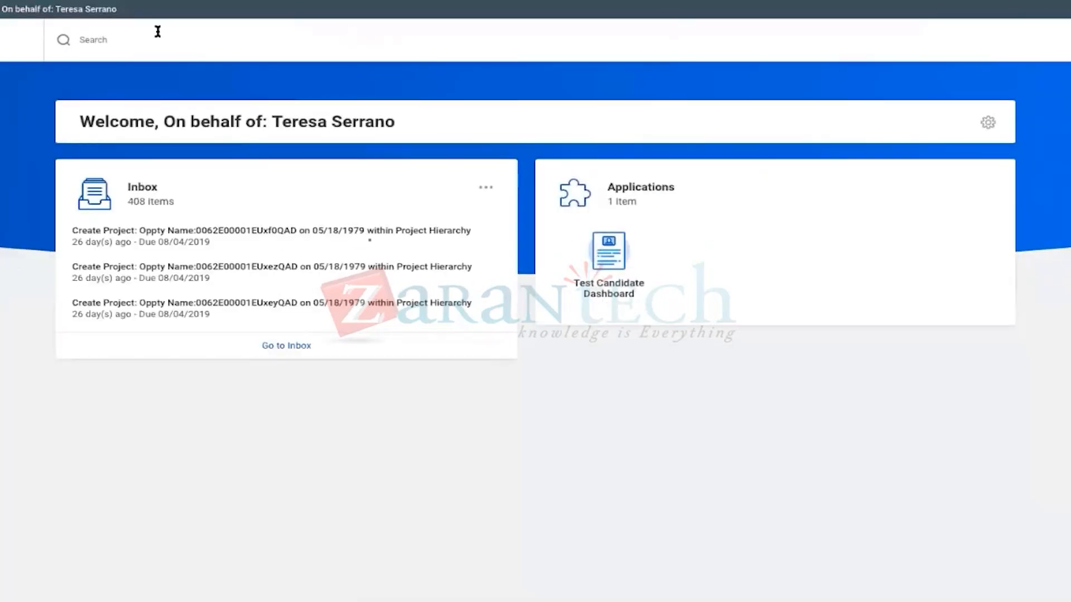
Step: Find the custom unpaid supplier invoices report and run it for Global Modern Services AB (Sweden)
click(157, 32)
text(unpaid)
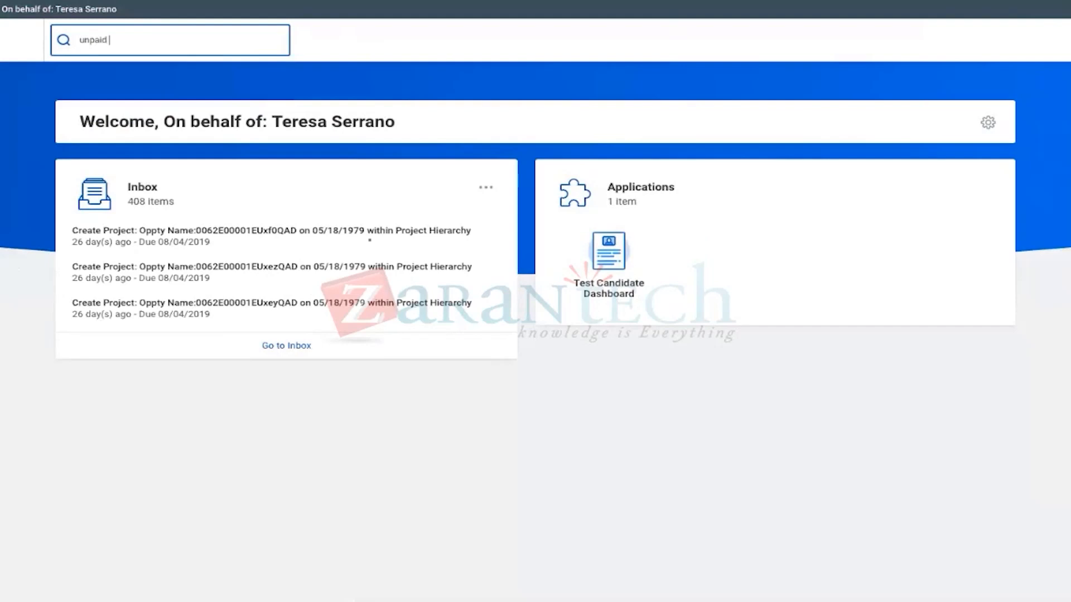
click(174, 106)
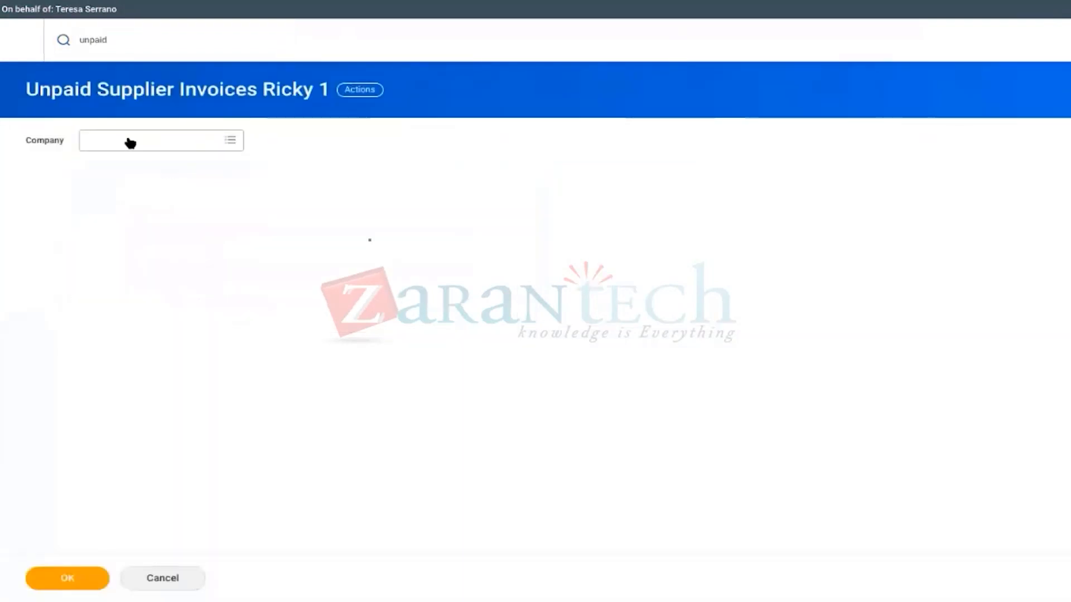
click(128, 139)
text(global)
key(Return)
click(127, 193)
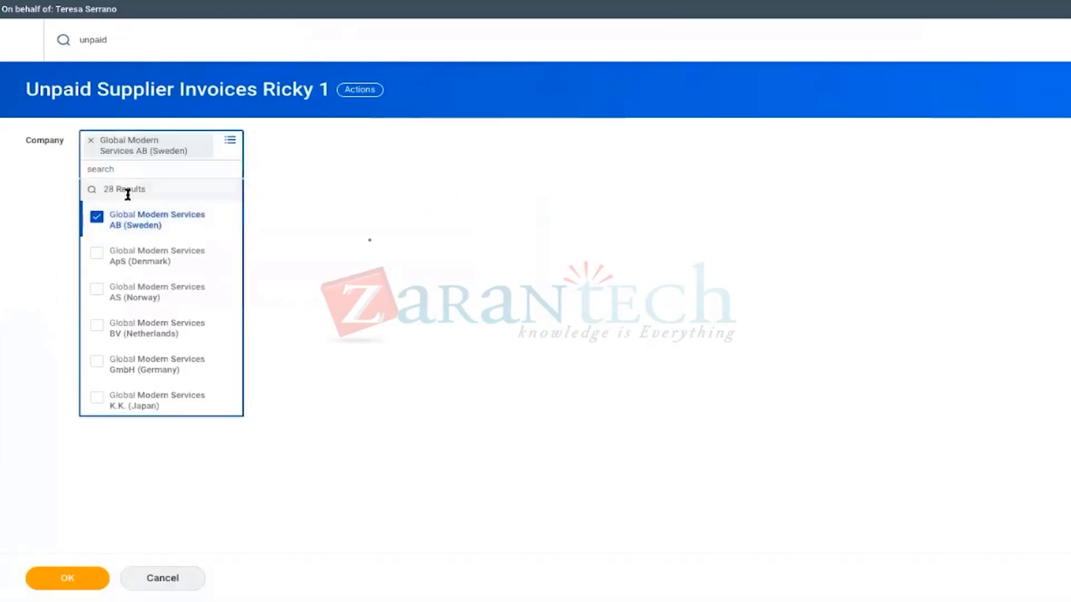
click(43, 576)
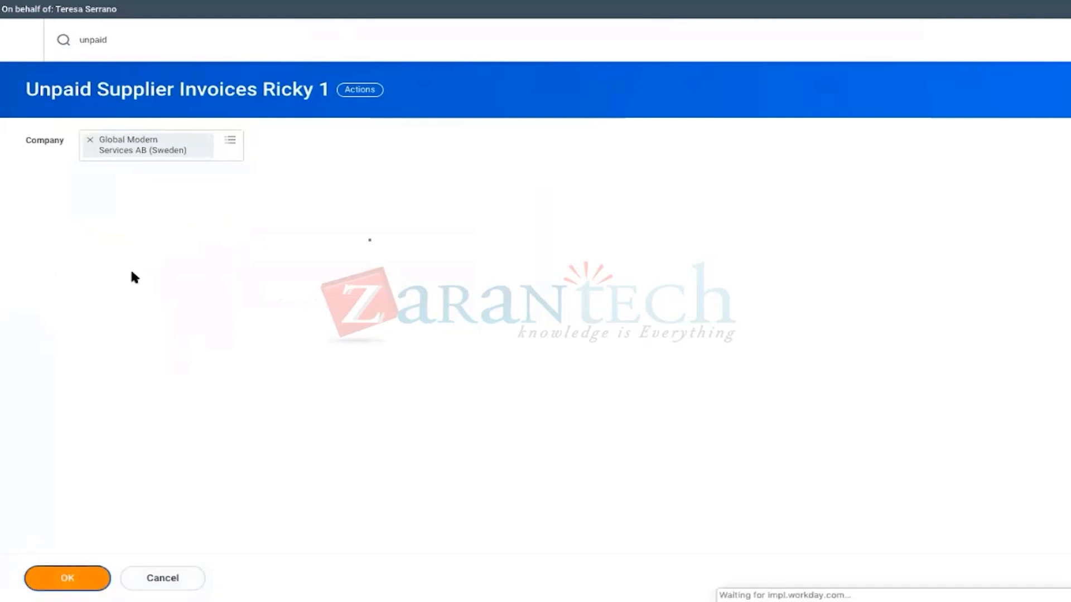
Step: Open the unpaid supplier invoices report definition for editing and display its sharing options
click(386, 89)
mouse_move(418, 241)
mouse_move(411, 160)
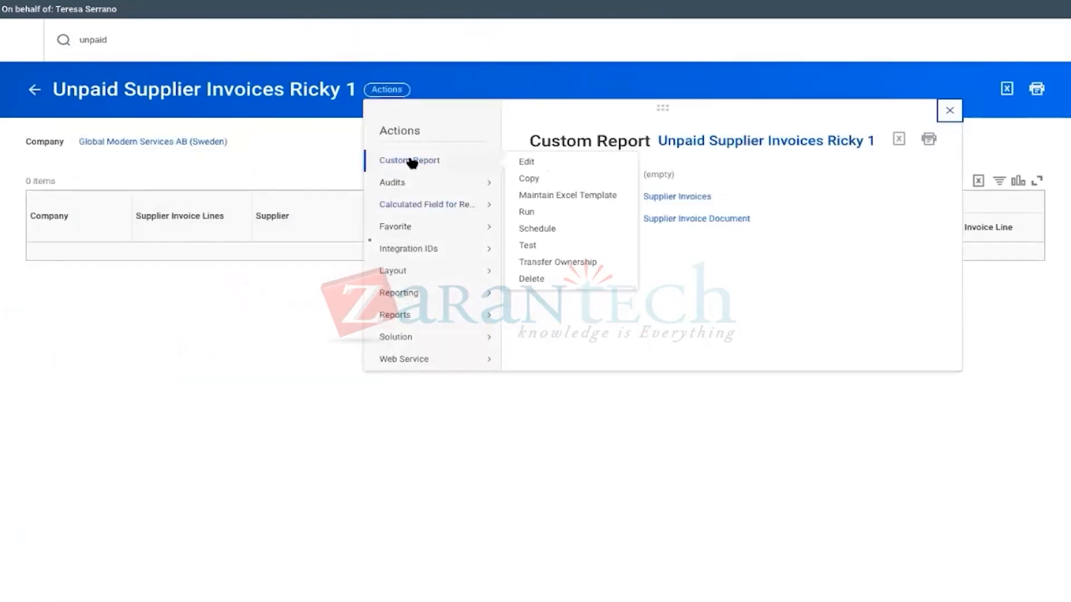
click(528, 162)
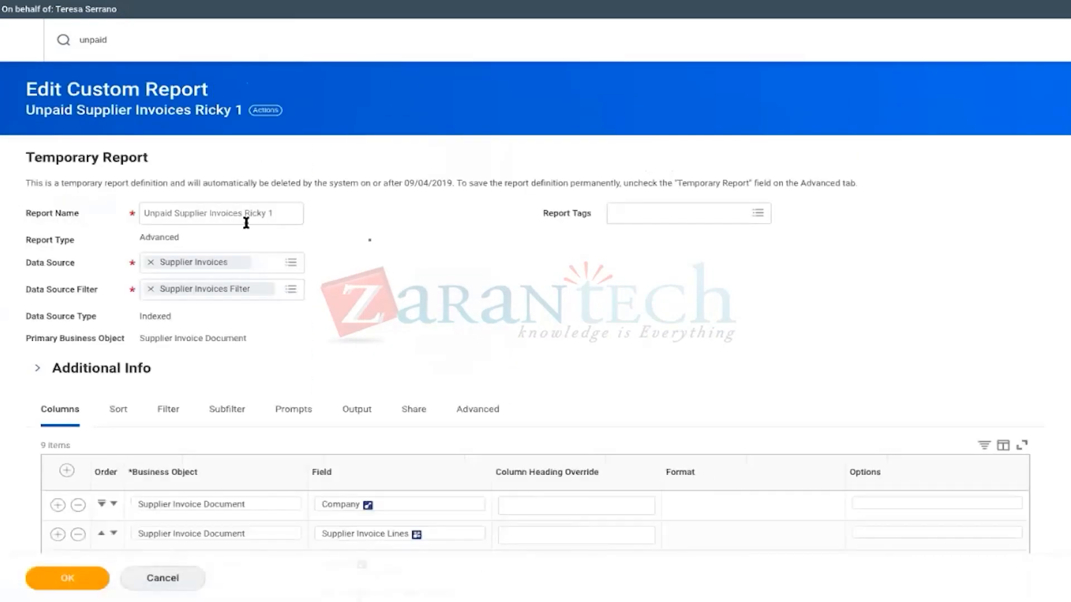
click(415, 411)
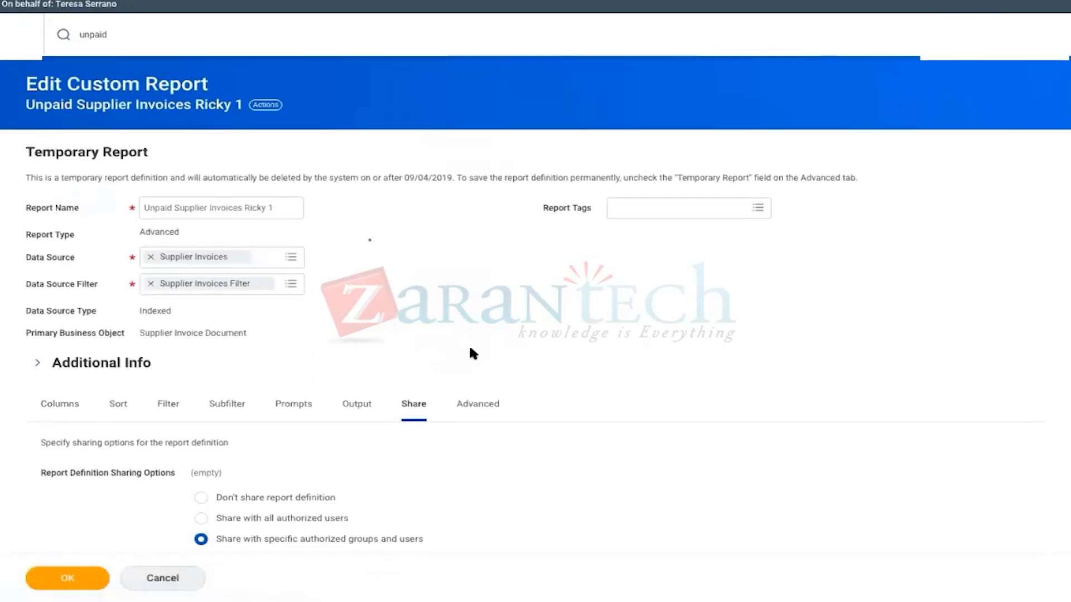
Step: Change the report definition to share with all authorized users, save it and finish editing
scroll(470, 351, down, 3)
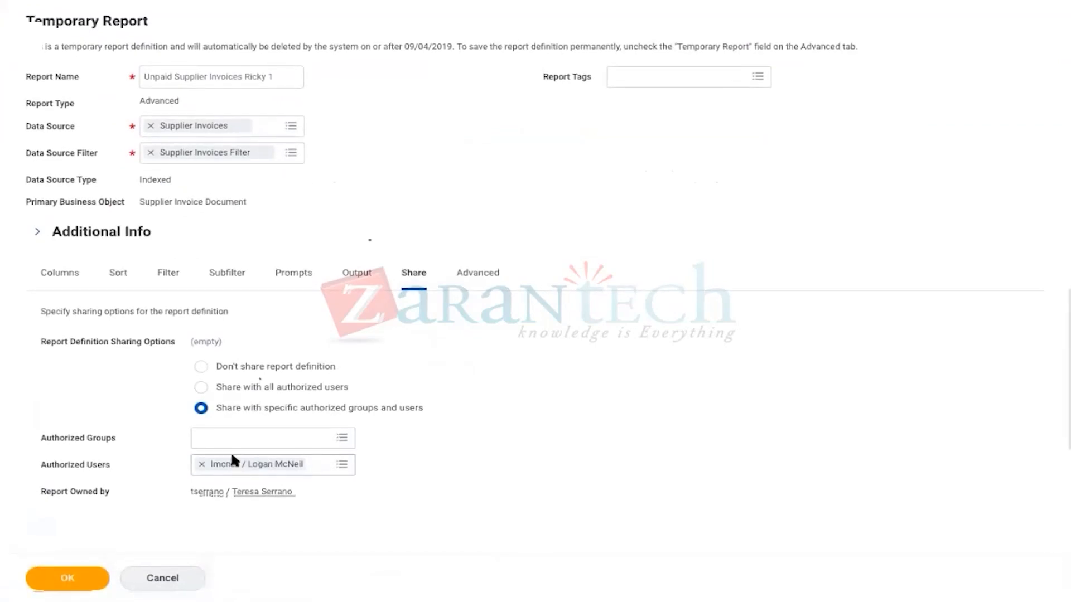
click(201, 387)
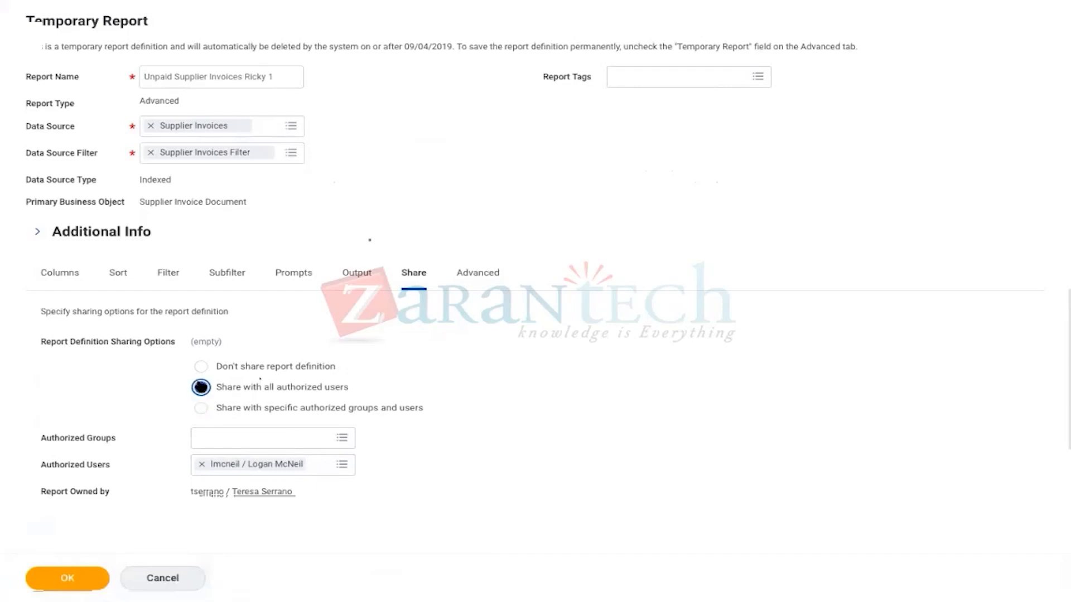
click(61, 579)
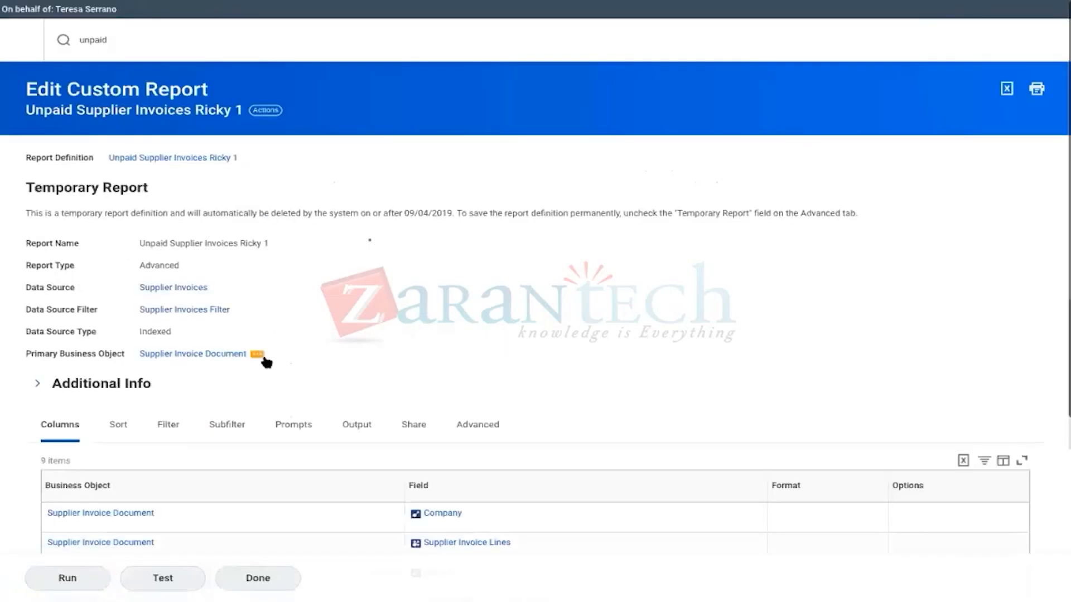
click(235, 580)
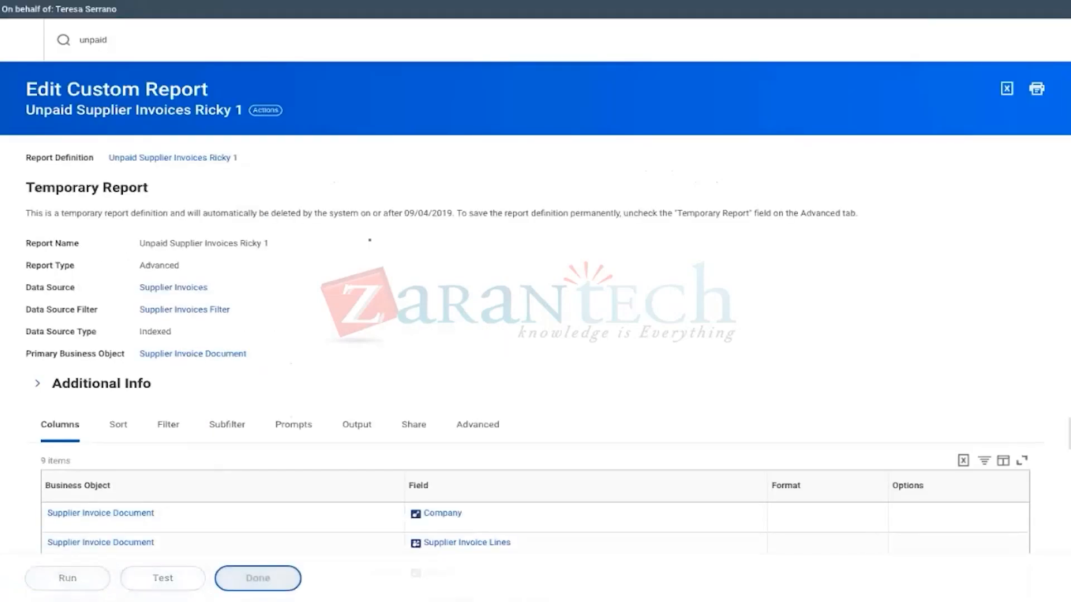
Step: Find the Stop Proxy task and end the report owner's proxy session
click(129, 44)
key(ctrl+a)
text(stop proxy)
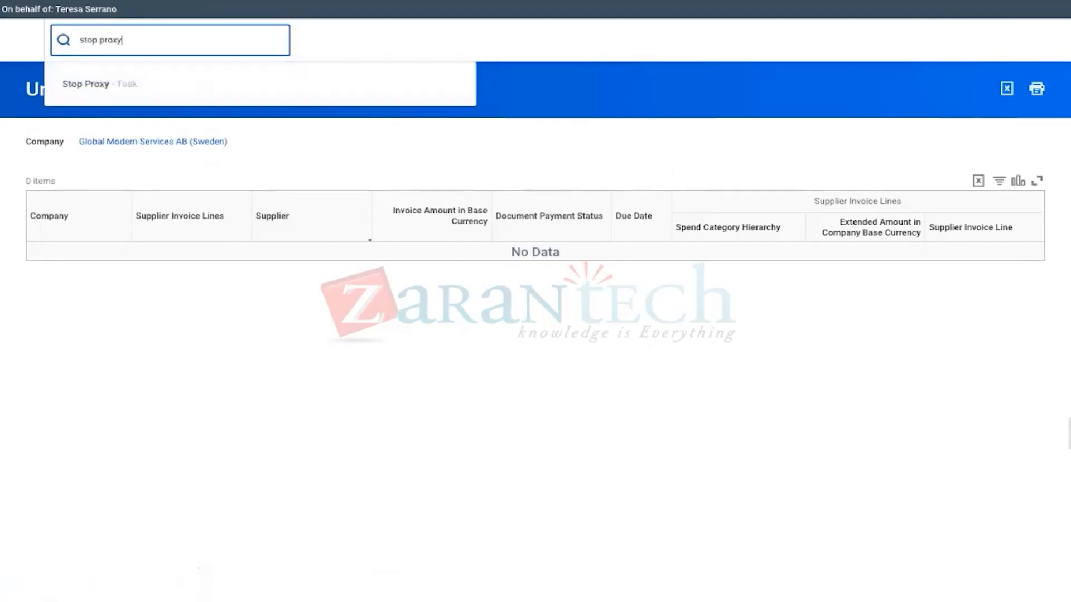
click(86, 85)
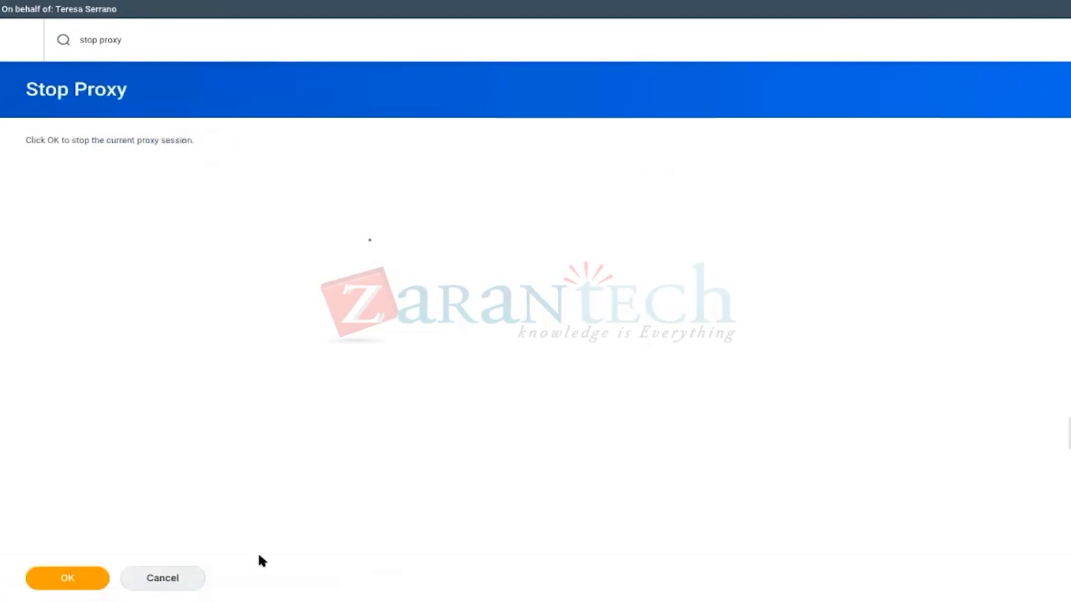
click(70, 579)
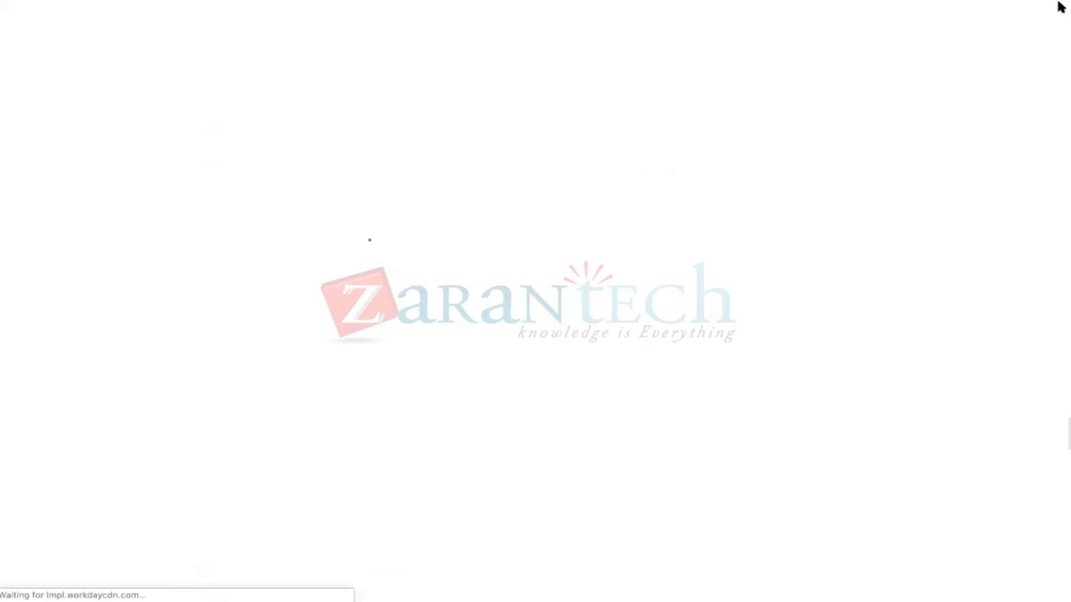
Step: Search Workday for "Unpaid Supplier Invoices" from the original account
mouse_move(1059, 6)
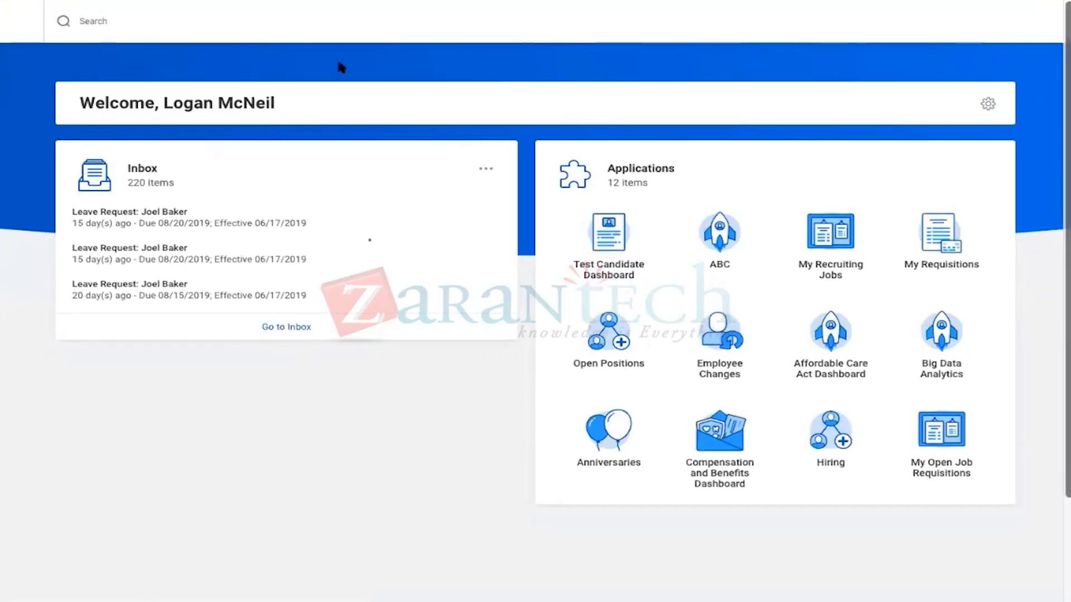
click(237, 30)
text(unpaid )
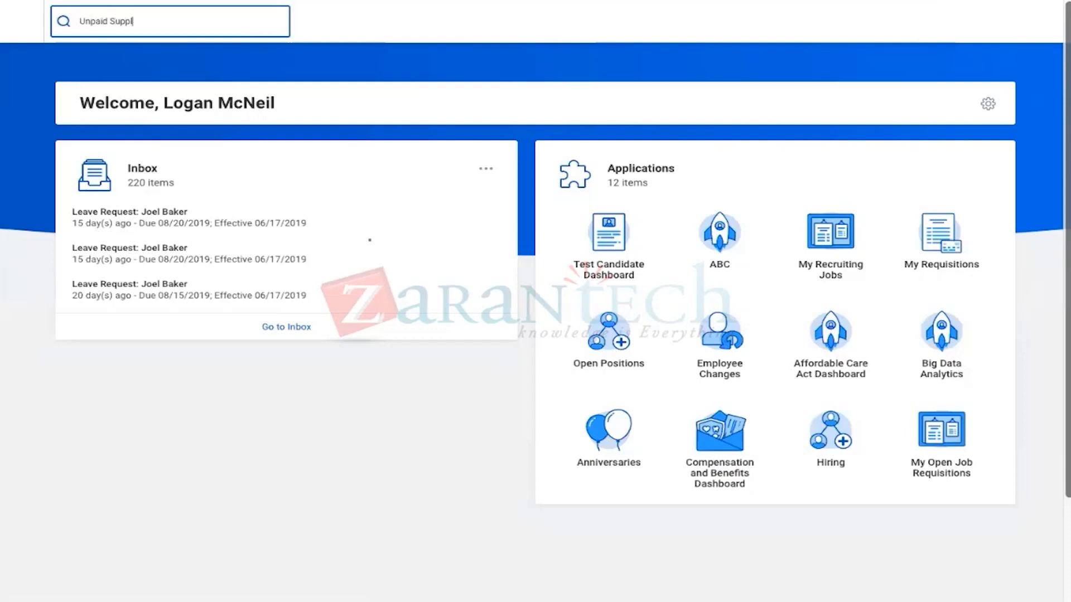
text(Supplier Invoices)
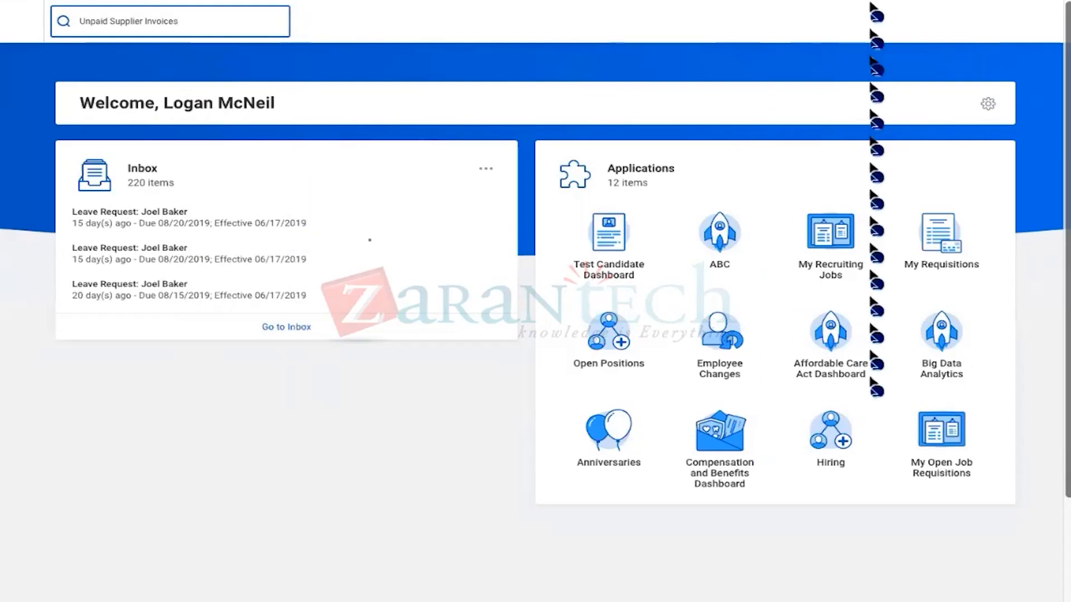
key(Return)
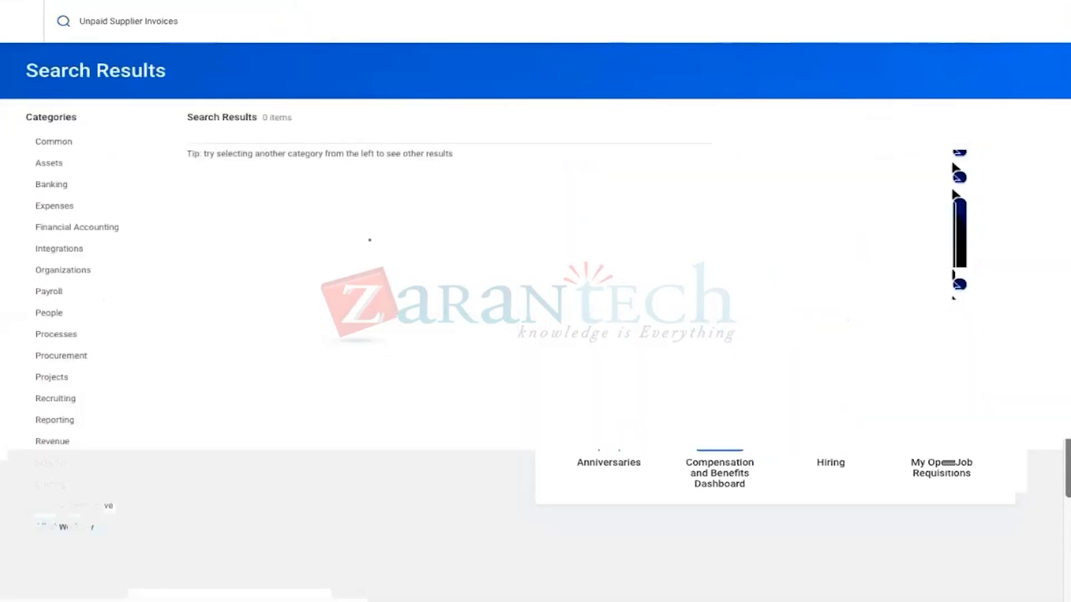
Step: Look over the notifications and the signed-in account's menu, and return to the home page
click(970, 22)
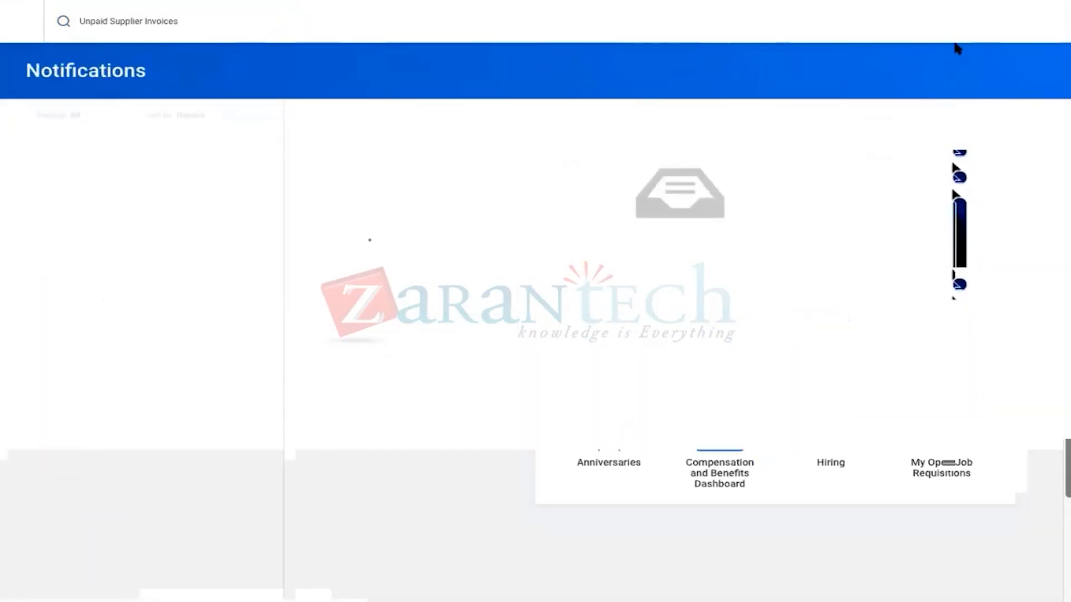
click(1052, 22)
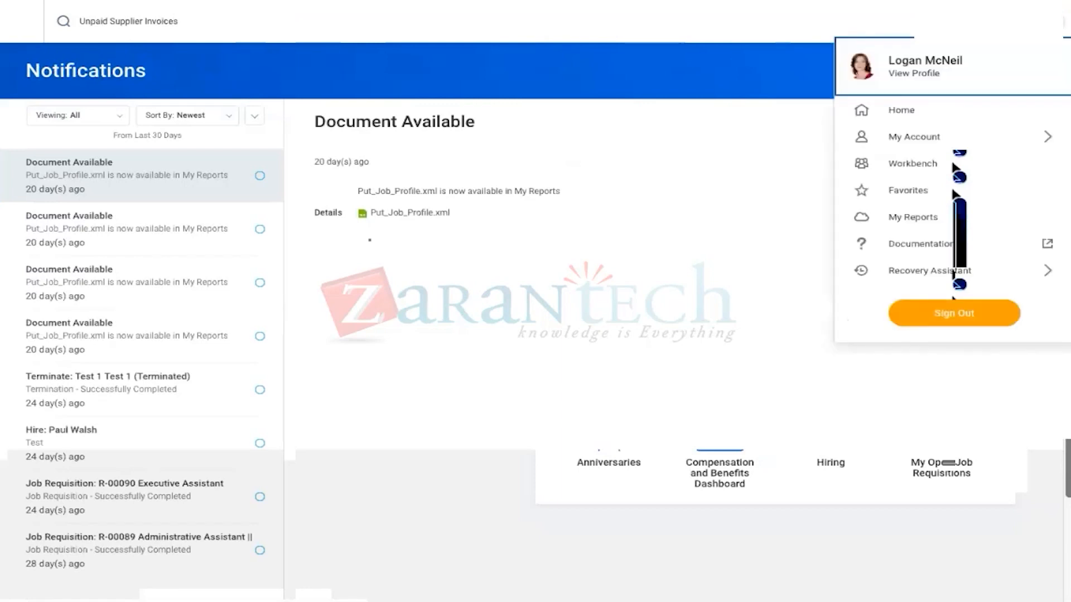
click(325, 53)
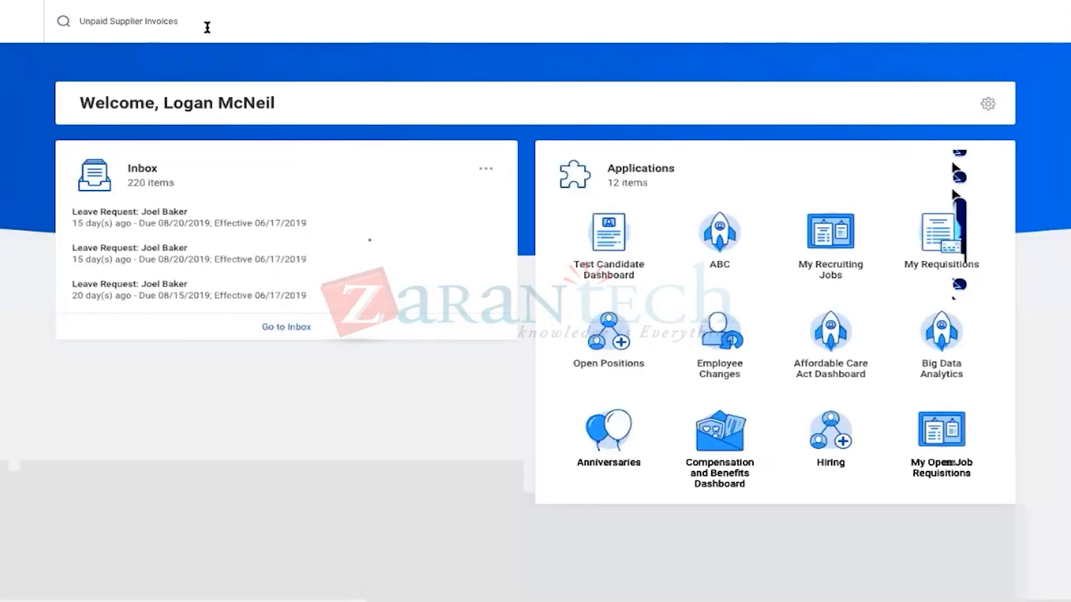
click(207, 28)
key(ctrl+a)
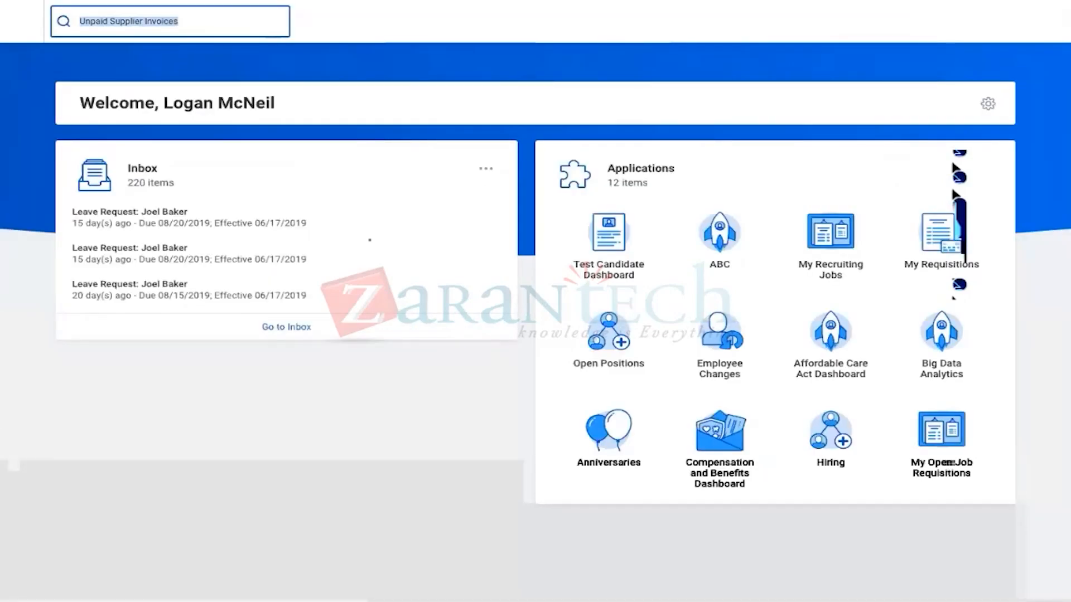
key(BackSpace)
text(stop proxy)
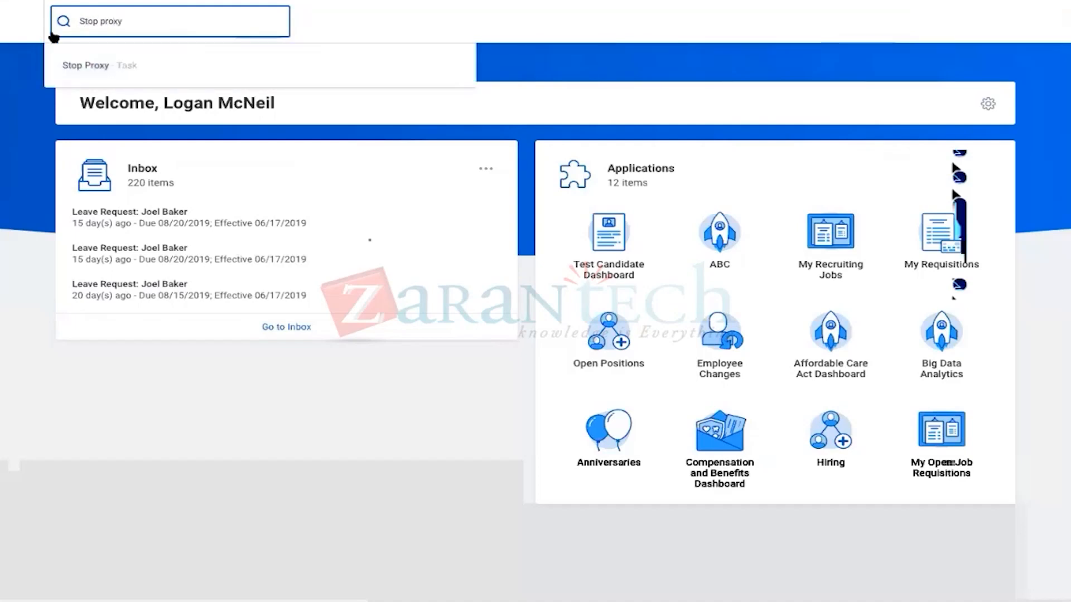
key(ctrl+a)
text(star)
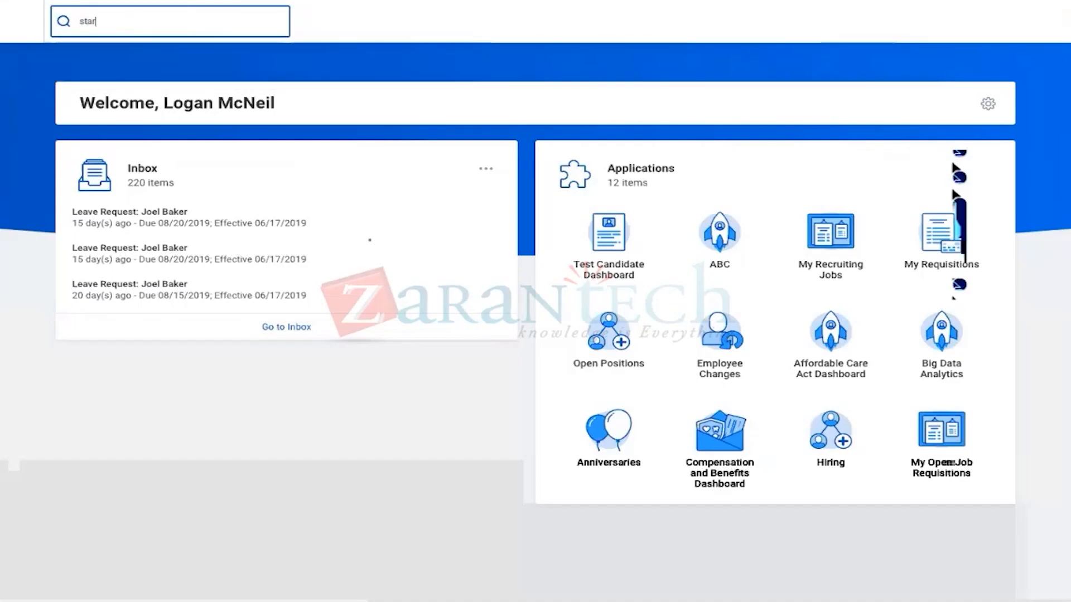
text(t pro)
key(BackSpace)
key(BackSpace)
key(BackSpace)
key(BackSpace)
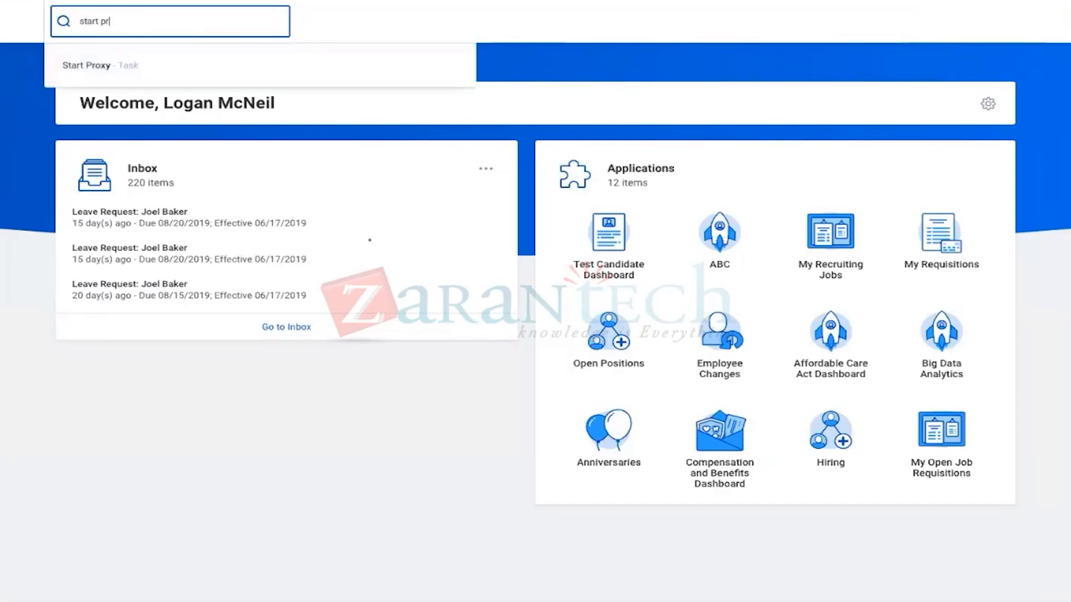
key(BackSpace)
key(BackSpace)
key(BackSpace)
key(BackSpace)
key(BackSpace)
Step: Create a temporary custom report named "Test 1" of type Simple with All Workers as the data source
text(create custom repo)
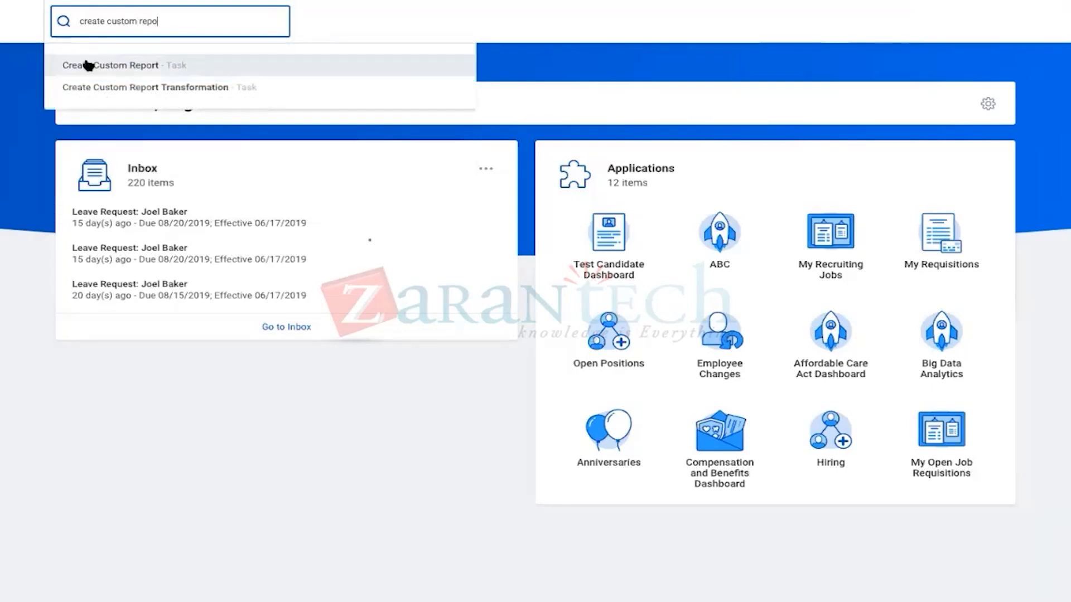
click(88, 65)
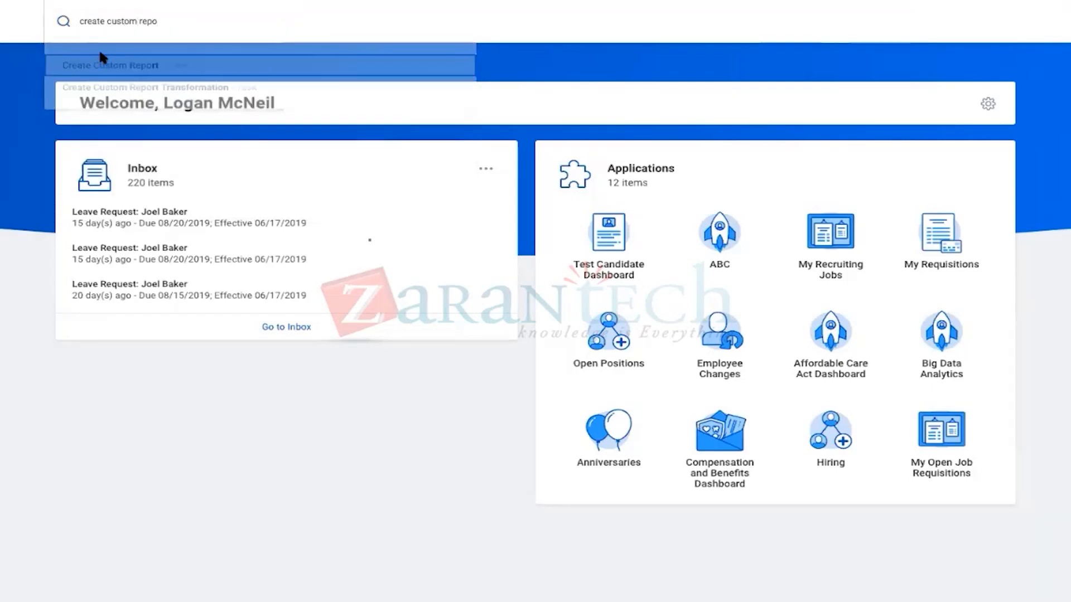
click(156, 119)
text(Test 1)
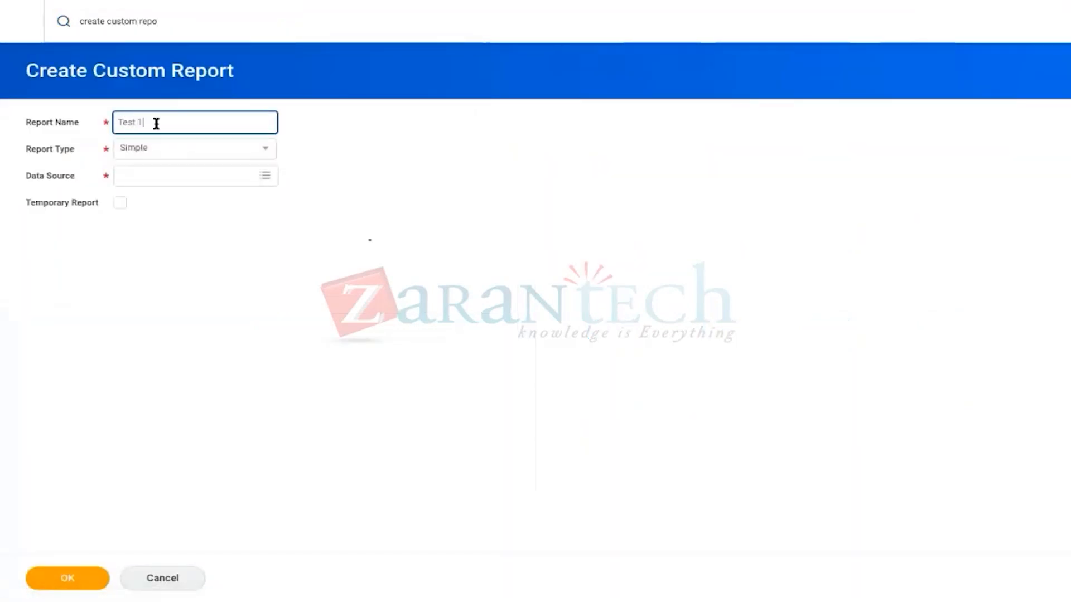
click(136, 183)
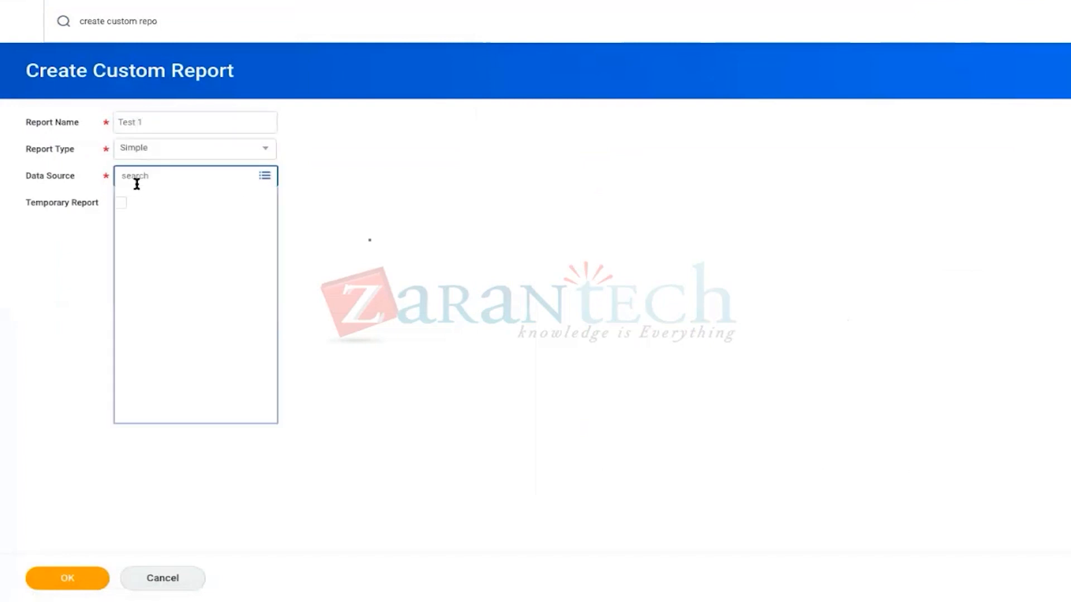
text(All )
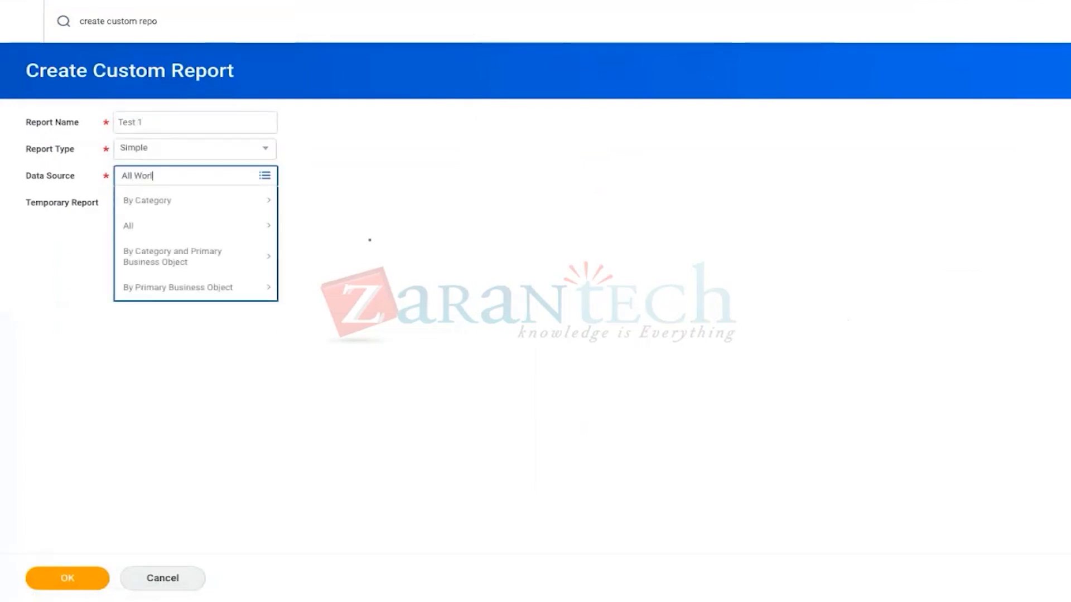
text(Workers)
key(Return)
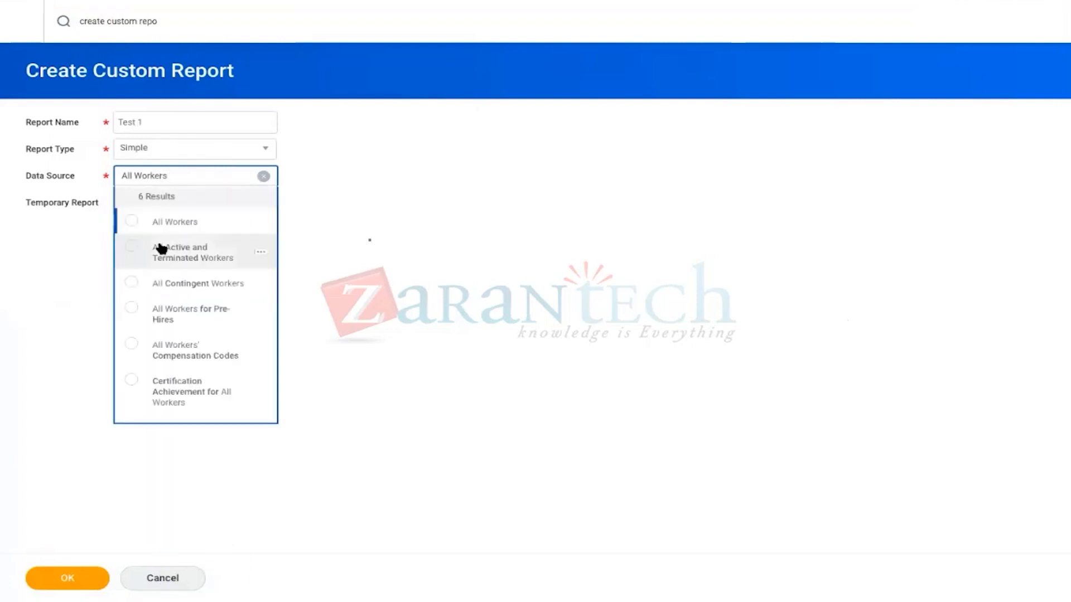
click(125, 222)
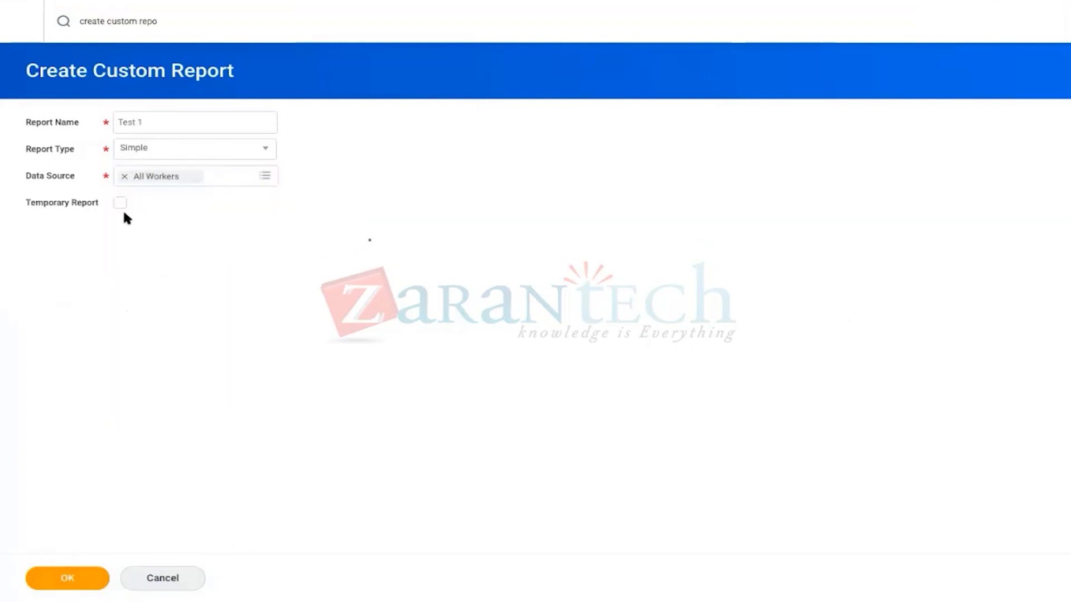
click(121, 203)
click(56, 580)
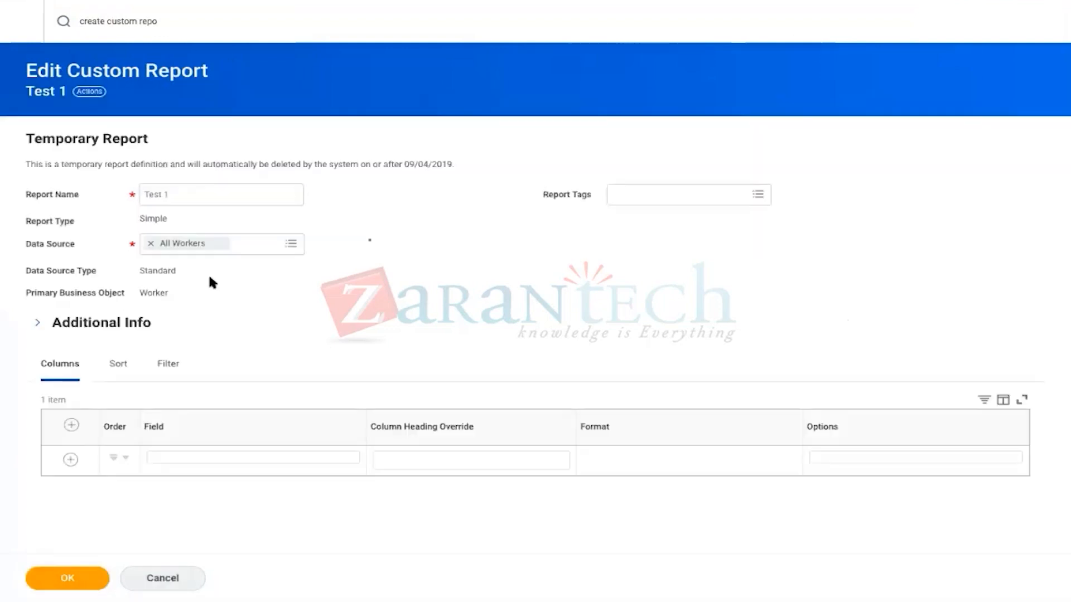
Step: Add the First Name field as a column of the Test 1 report and save the definition
click(193, 459)
text(F)
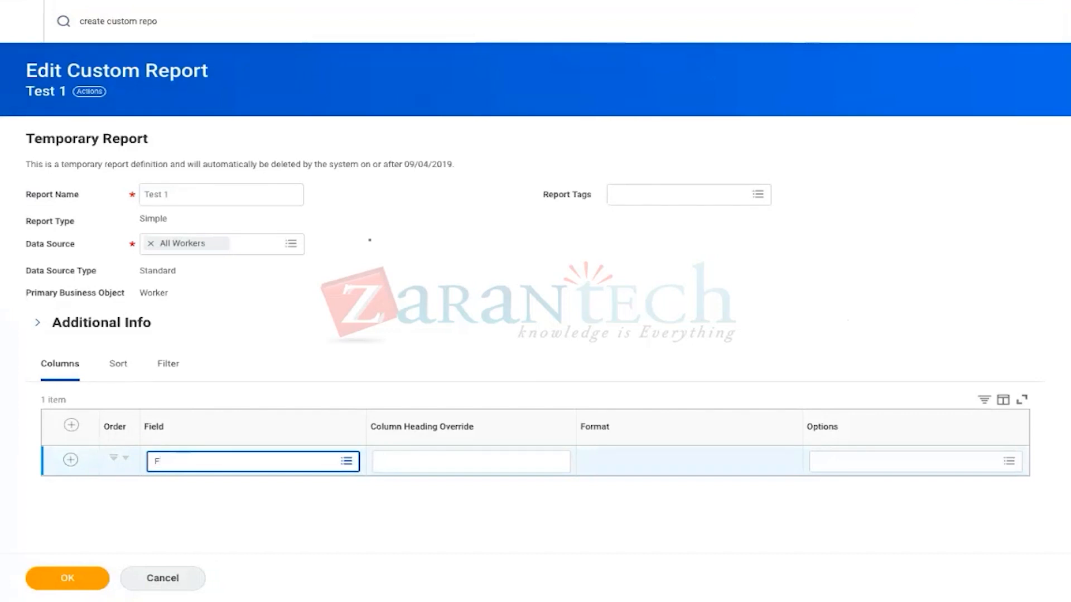
text(irst Name)
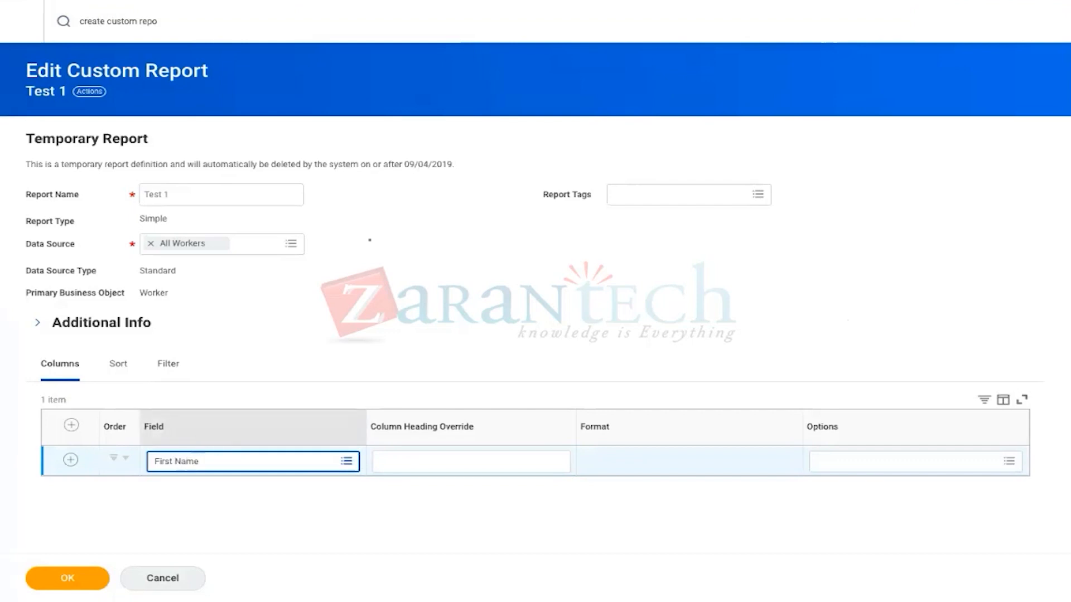
key(Return)
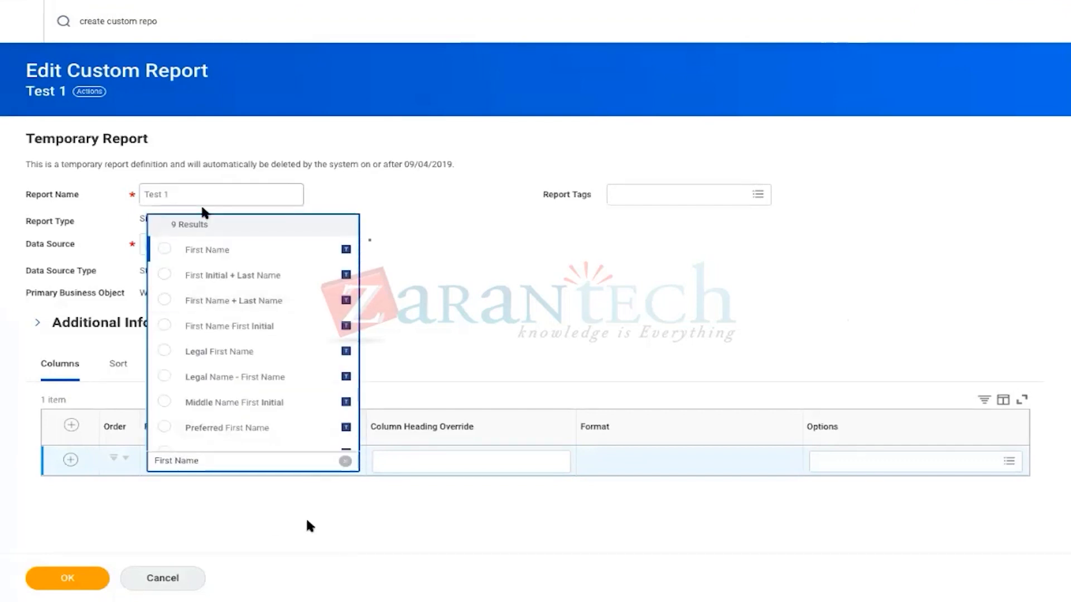
click(165, 247)
click(71, 577)
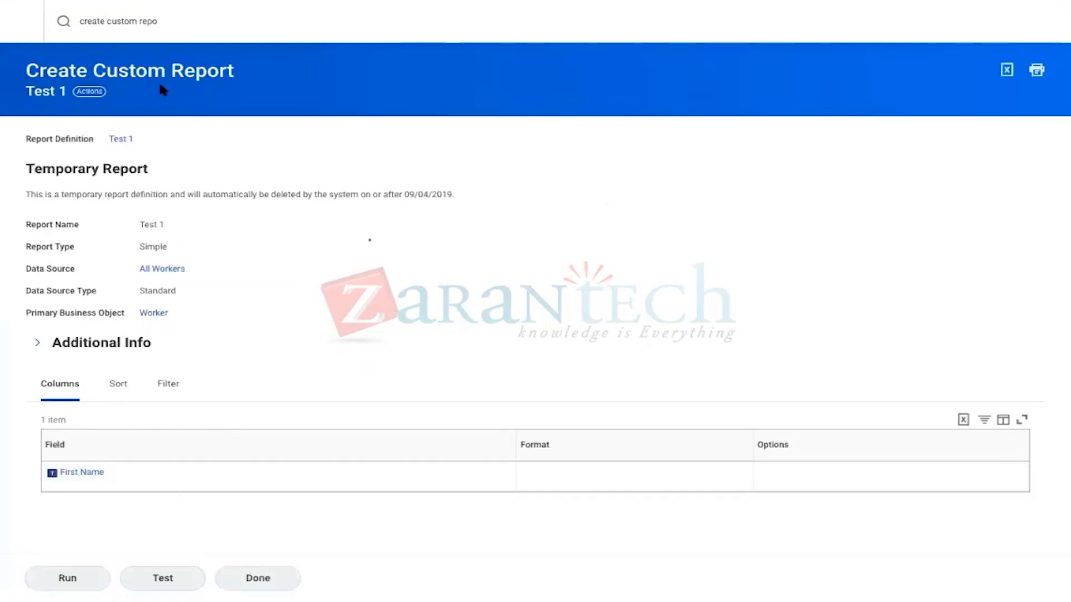
Step: Reopen the Test 1 report for editing, examine its filter options and leave without saving
click(91, 92)
mouse_move(161, 162)
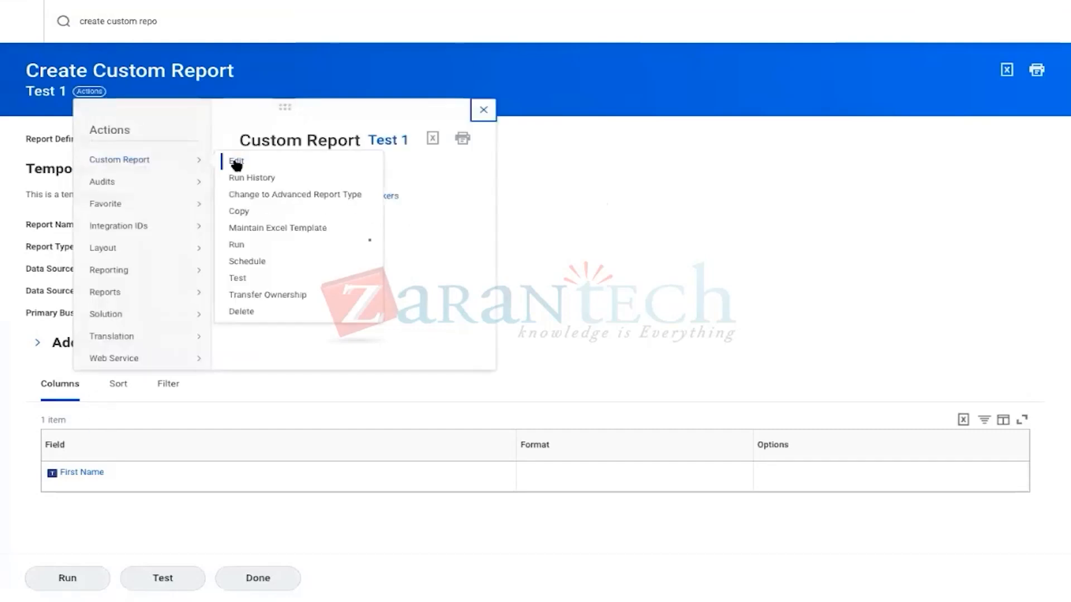
click(233, 157)
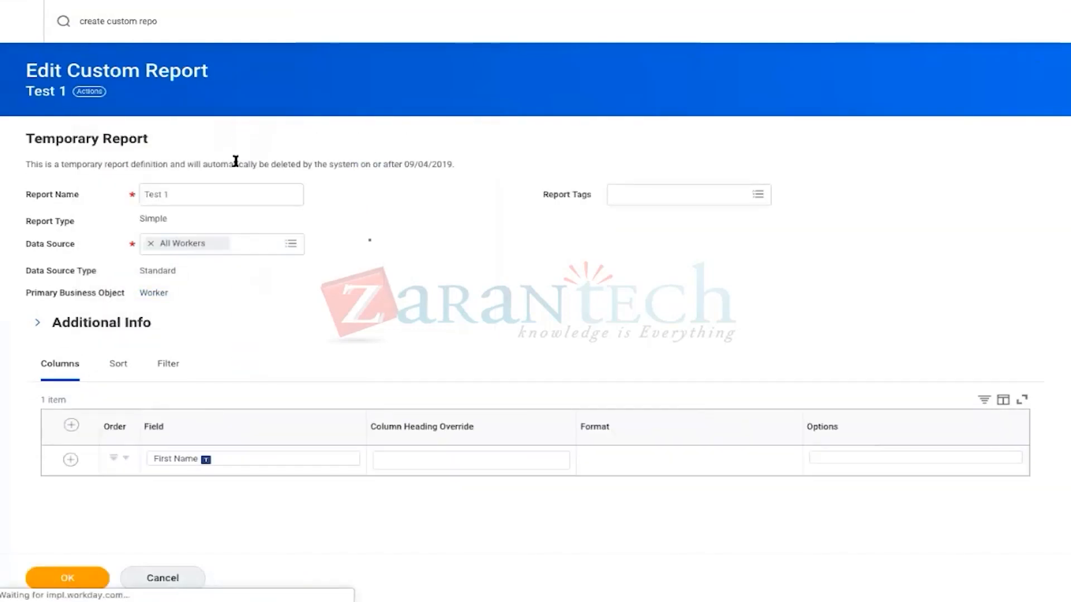
click(177, 364)
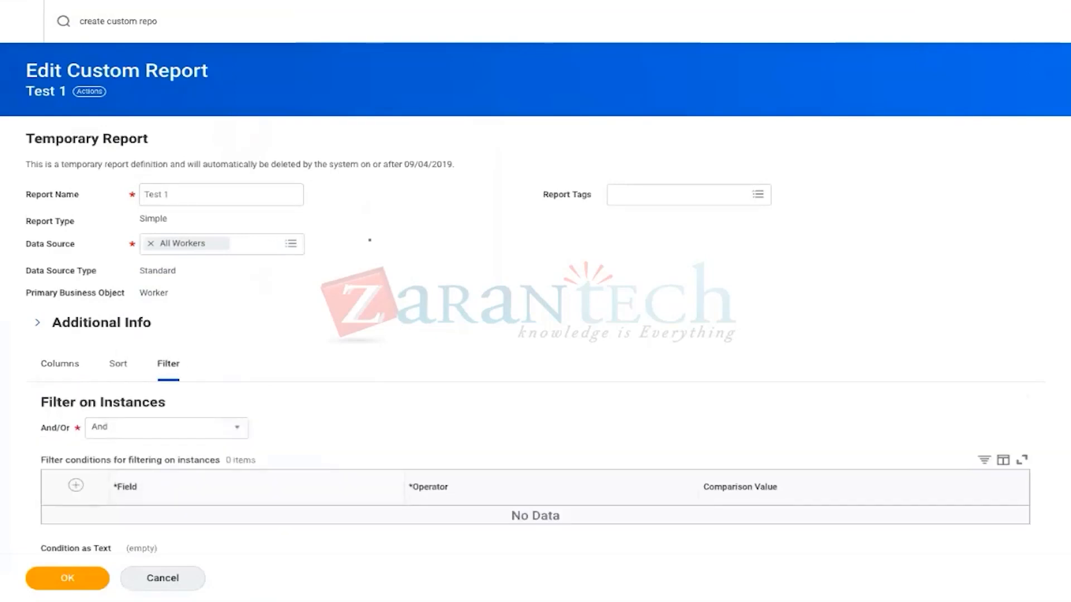
click(161, 580)
Step: Create a temporary custom report named "test 2" of type Advanced with All Workers as the data source
click(128, 124)
text(test 2)
click(177, 149)
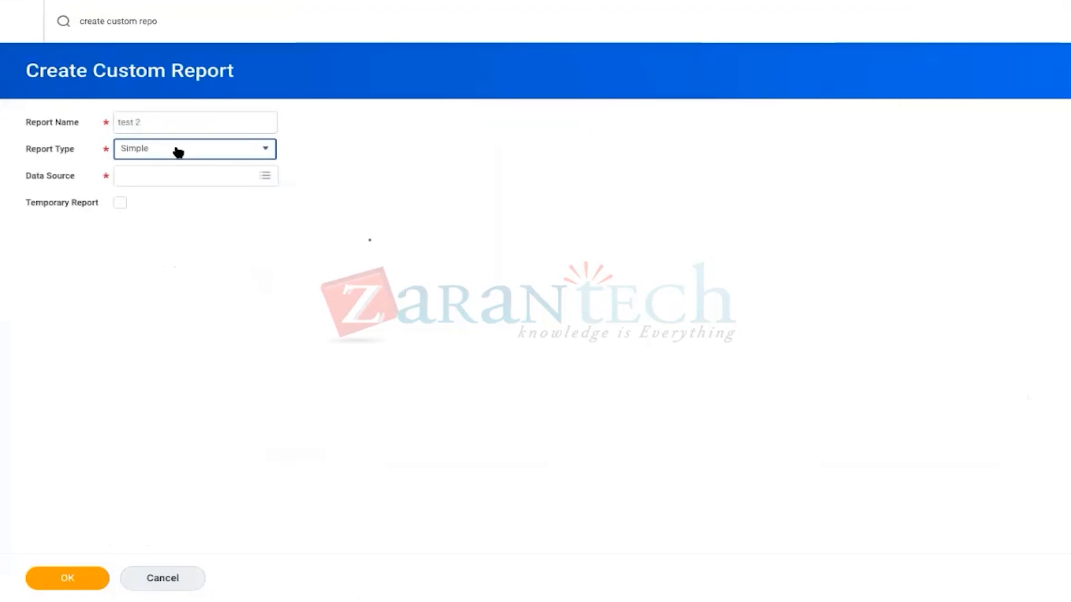
click(155, 197)
click(151, 177)
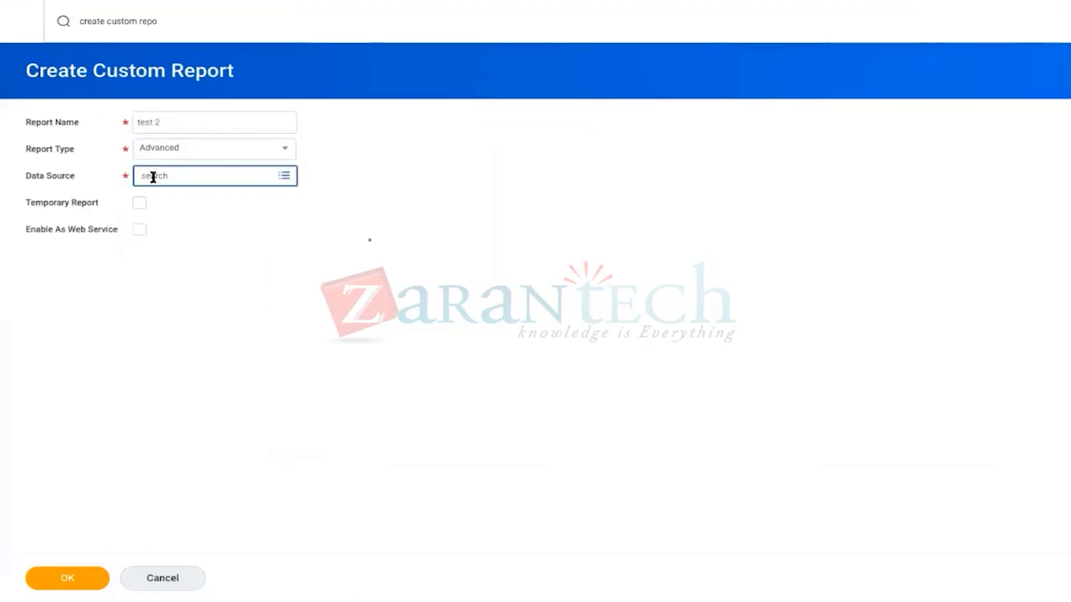
text(All Workers)
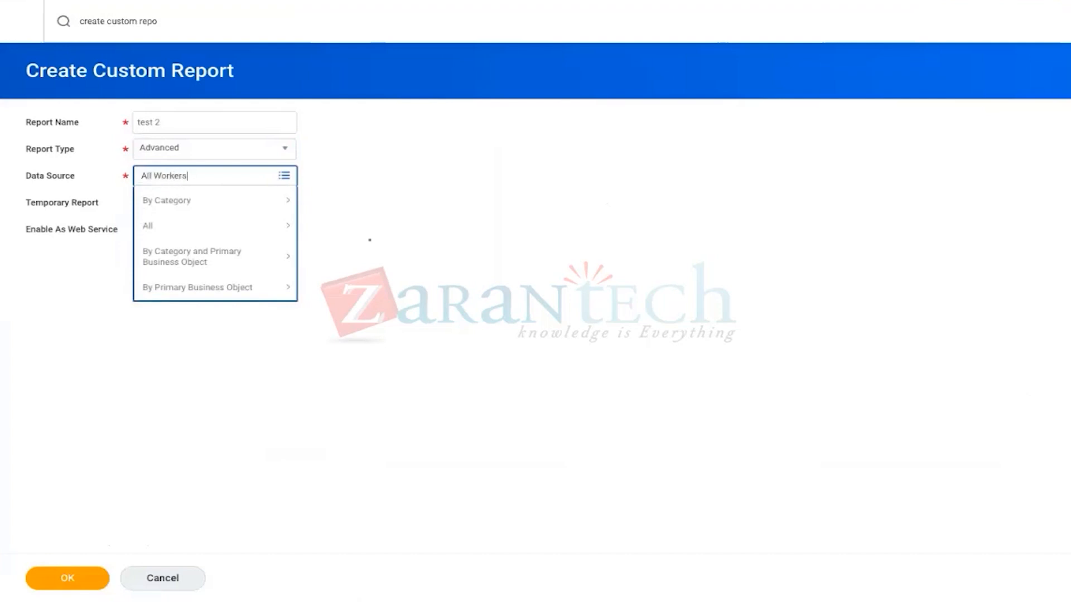
key(Return)
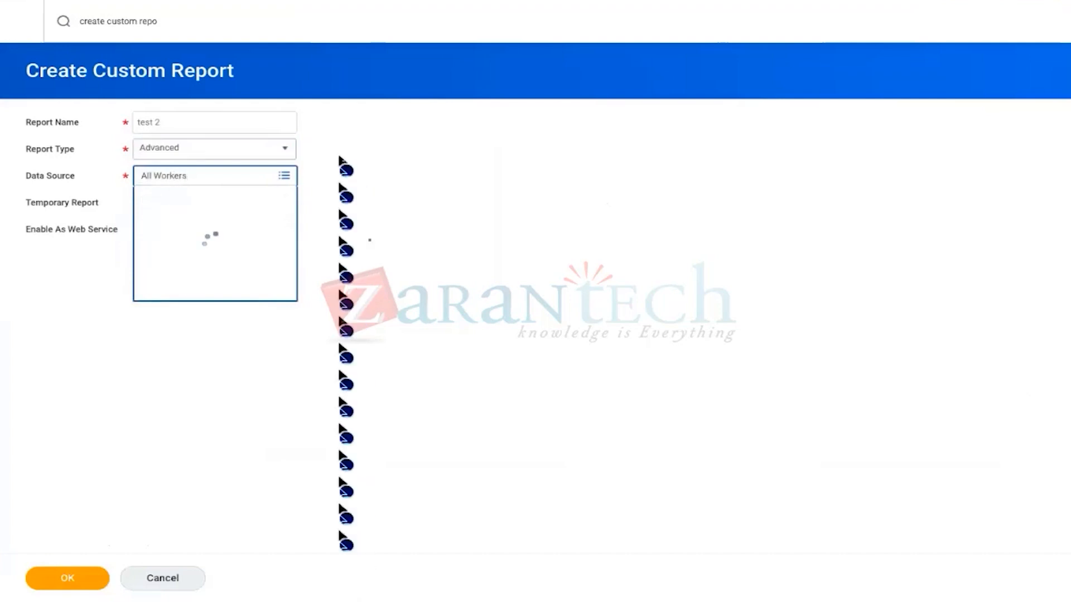
click(149, 221)
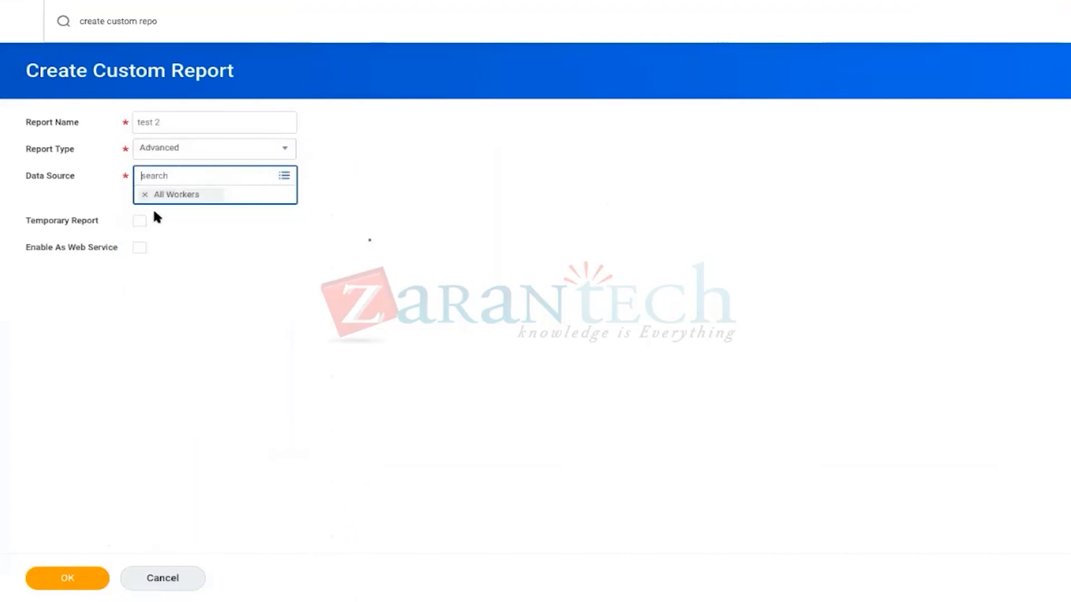
click(140, 221)
click(59, 580)
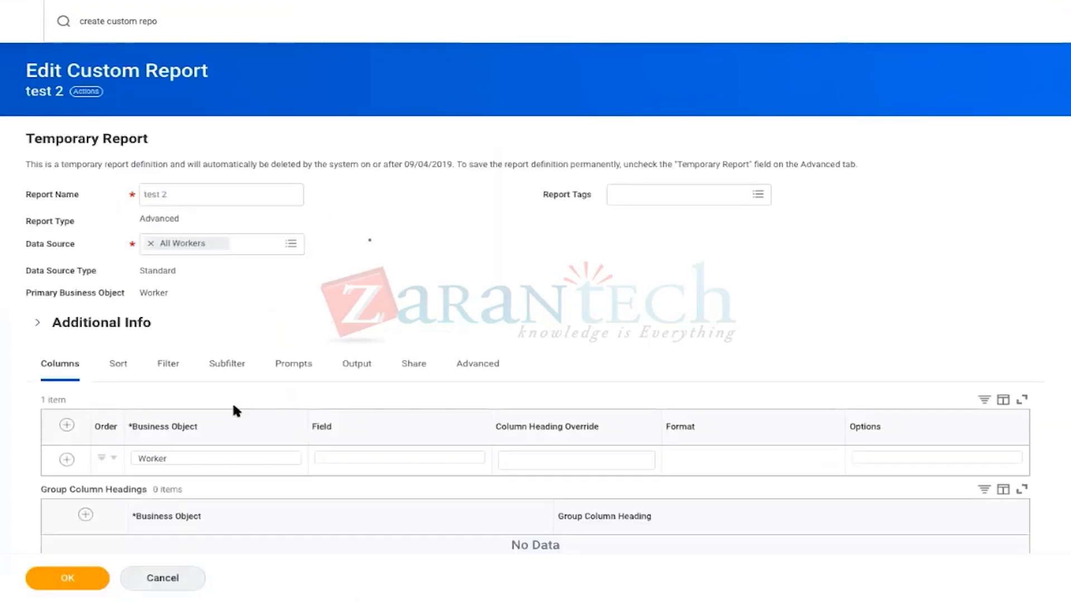
Step: Add the Worker object's First Name field as a column of the test 2 report
click(347, 462)
text(First name)
key(BackSpace)
text(me)
key(Return)
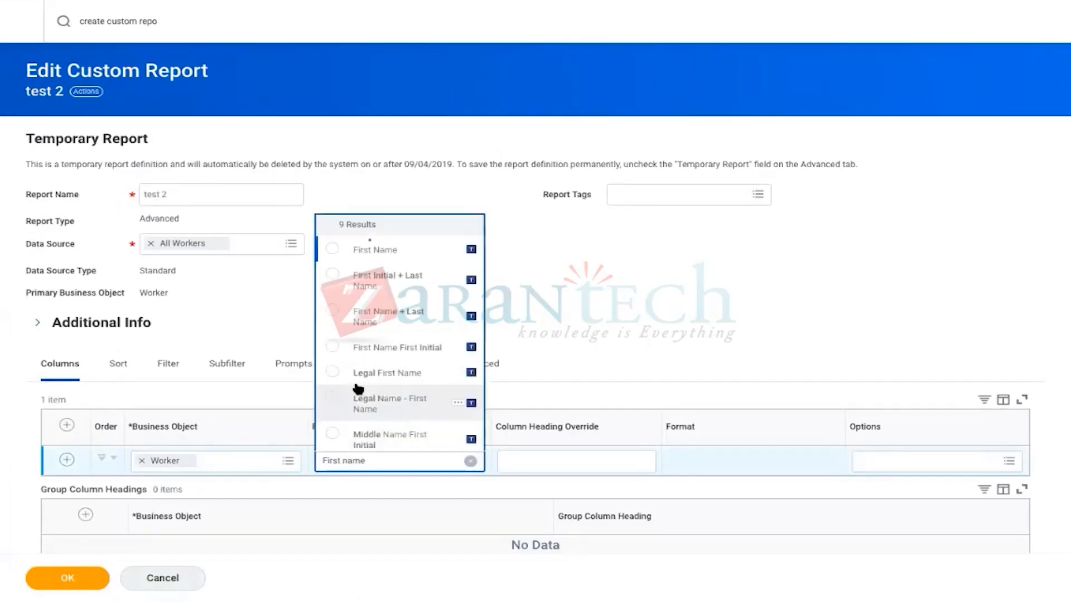
click(331, 249)
Step: Share test 2 with specific authorized groups and users, add the intended person's account as an authorized user, and save the report
click(420, 361)
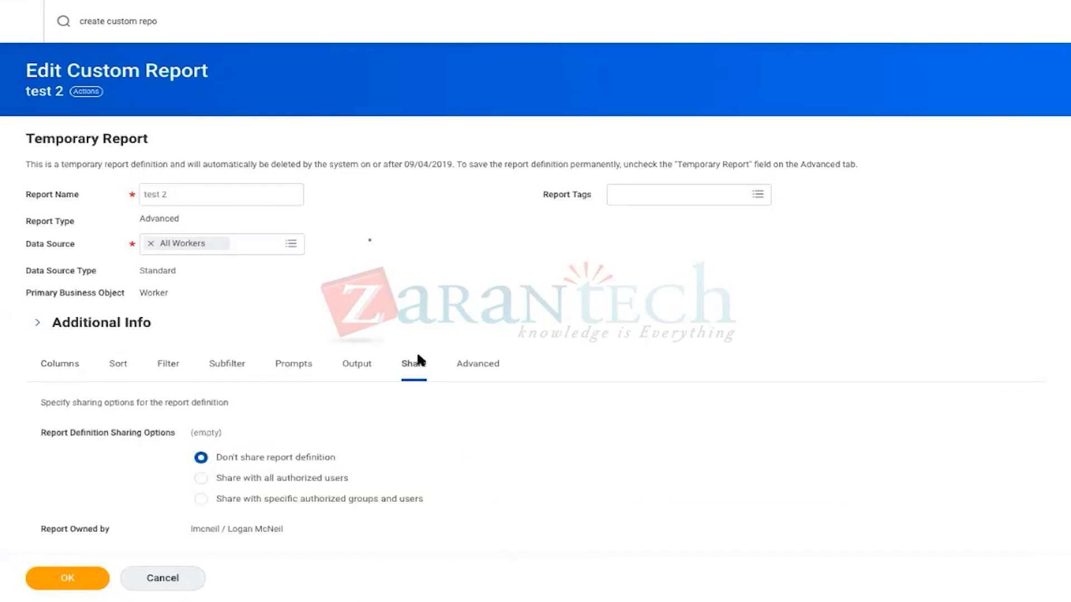
scroll(322, 430, down, 1)
scroll(298, 319, up, 1)
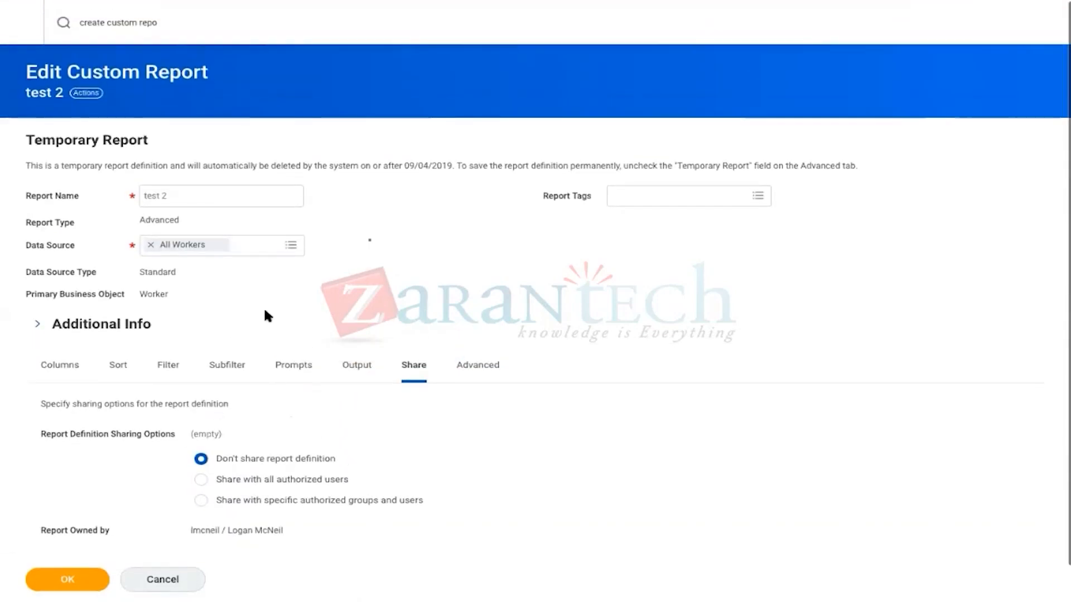
scroll(665, 178, down, 1)
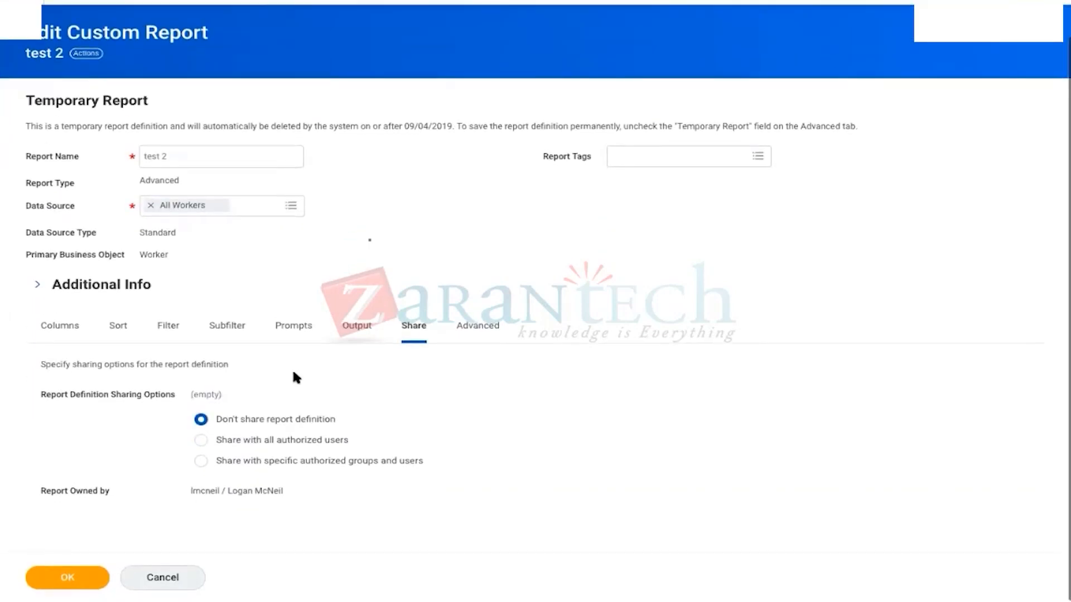
click(201, 461)
click(222, 519)
text(Tserra)
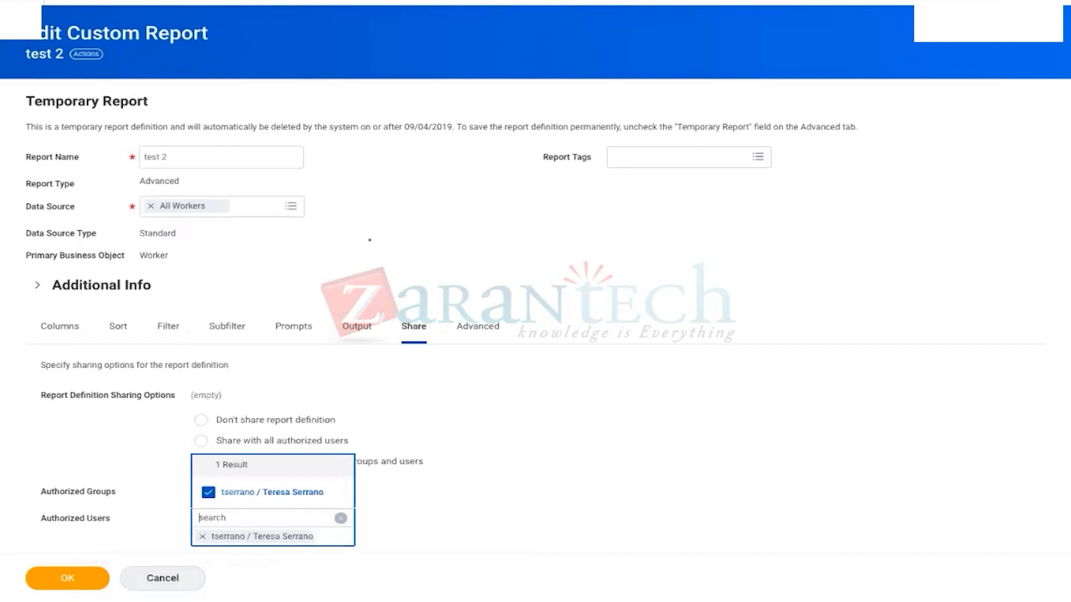
click(515, 502)
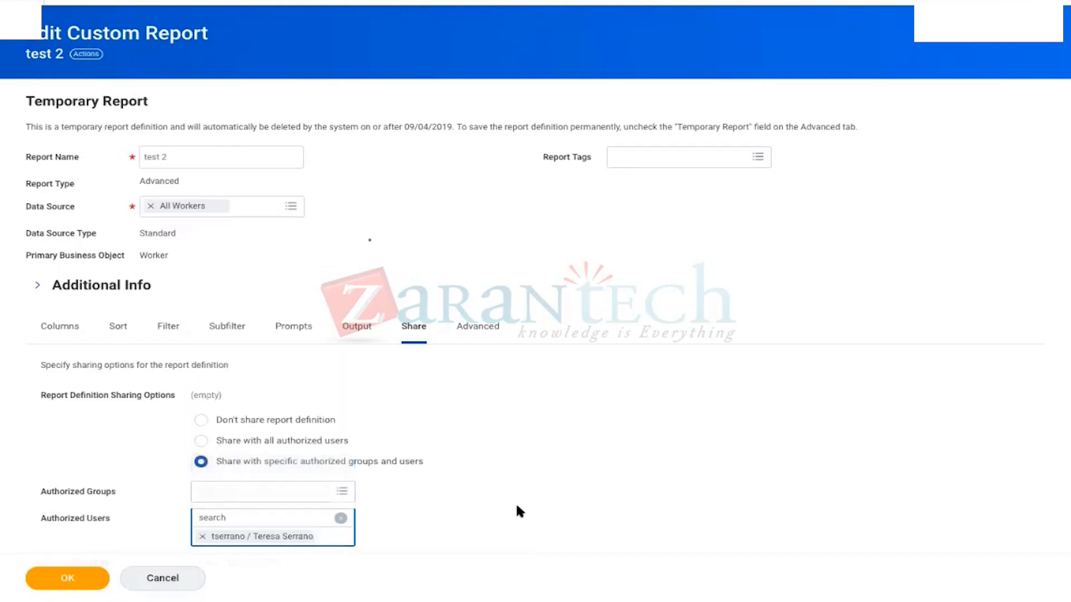
click(59, 585)
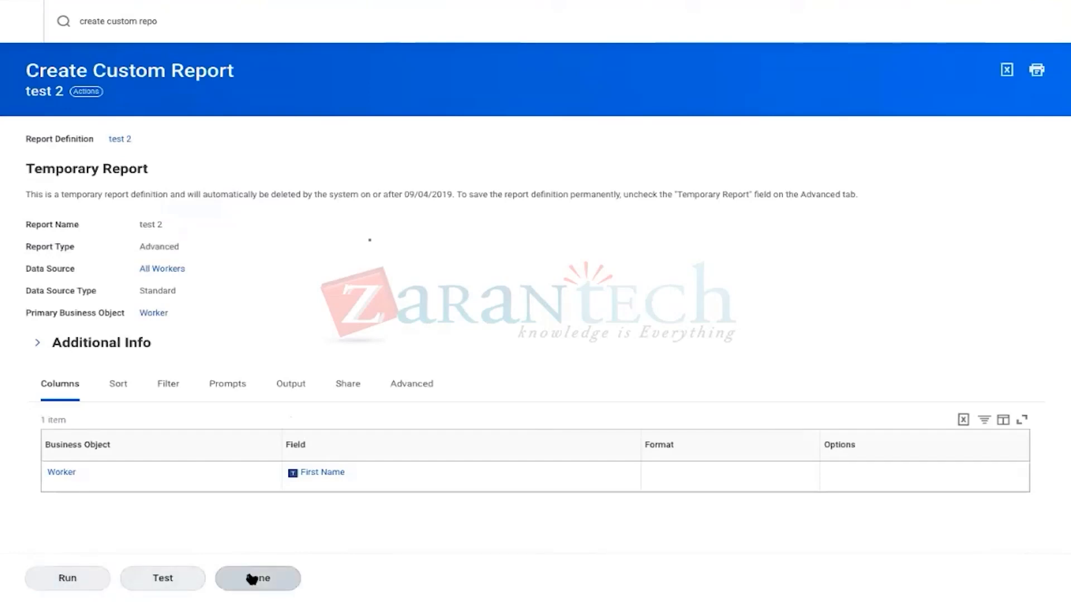
Step: Finish the test 2 report and start a proxy session acting as the user it was shared with
click(251, 579)
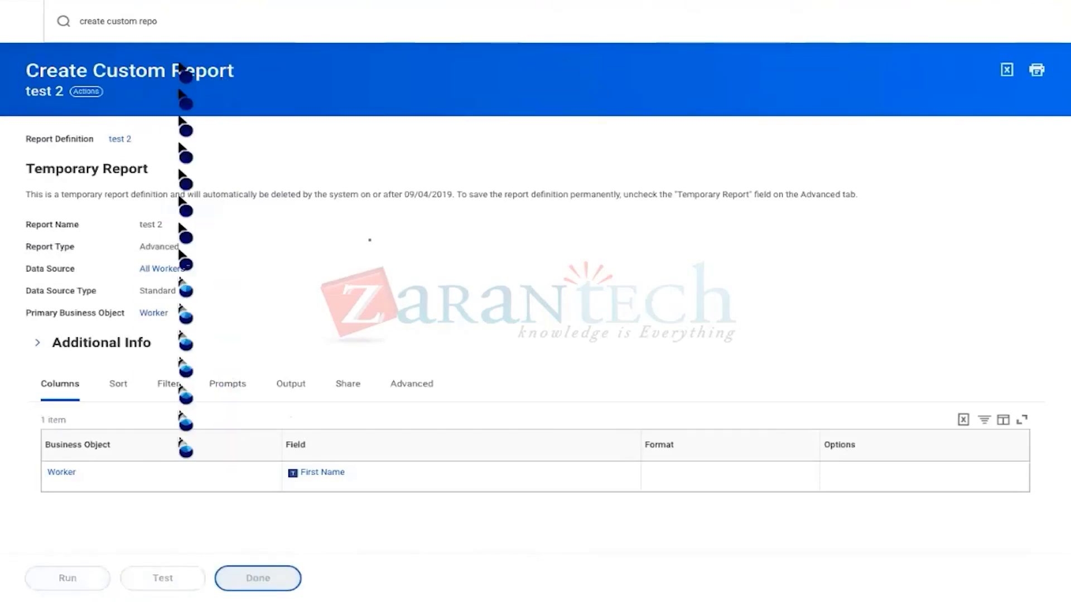
click(174, 22)
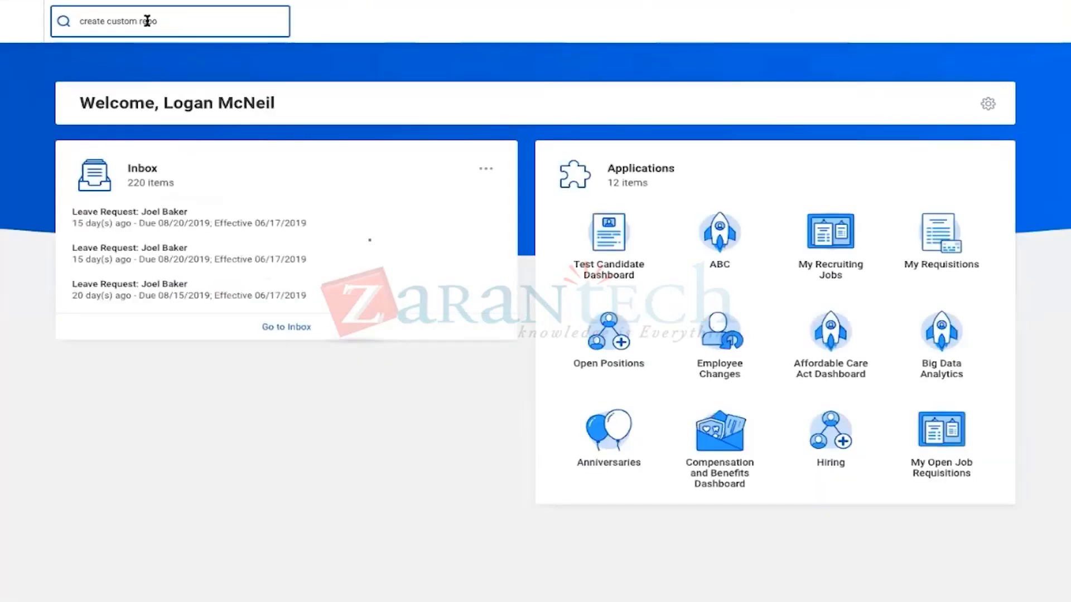
drag(179, 21, 52, 5)
text(start proxy)
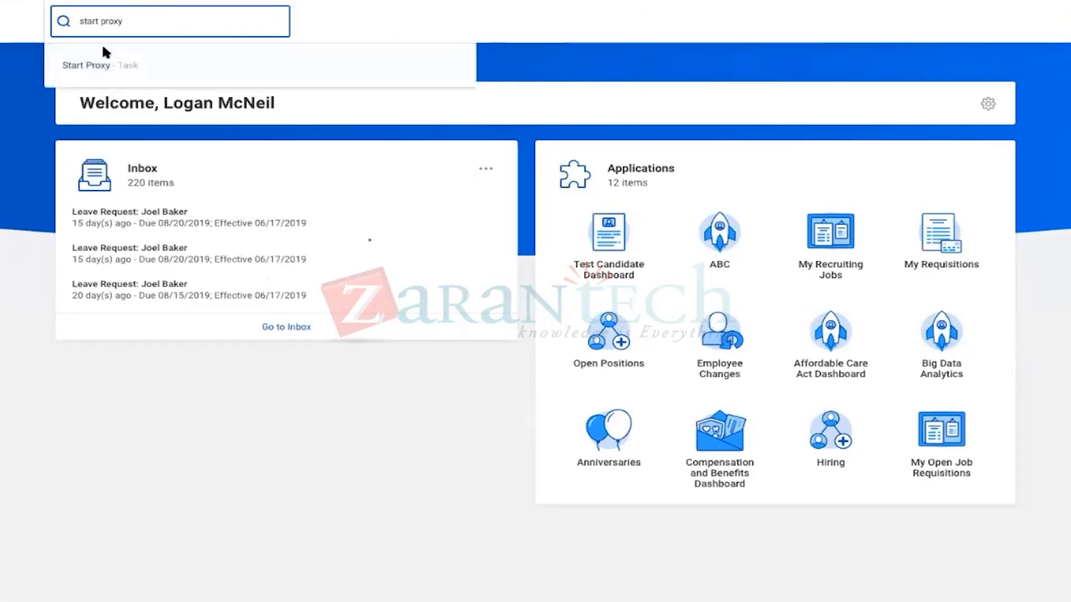
click(85, 66)
click(137, 143)
text(tse)
key(BackSpace)
key(BackSpace)
text(sa Serrano)
key(Return)
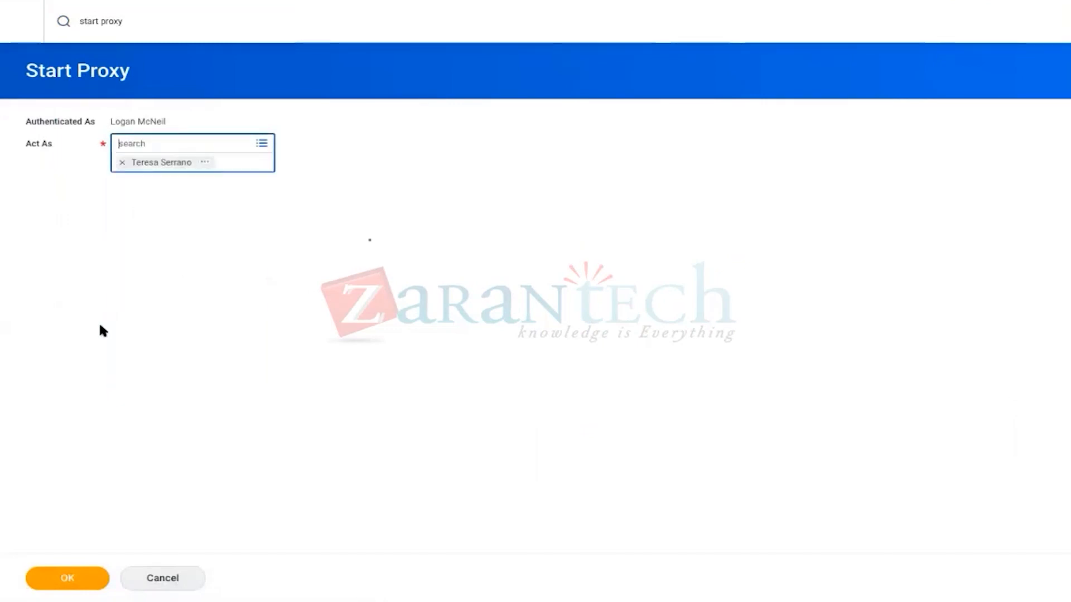
click(60, 569)
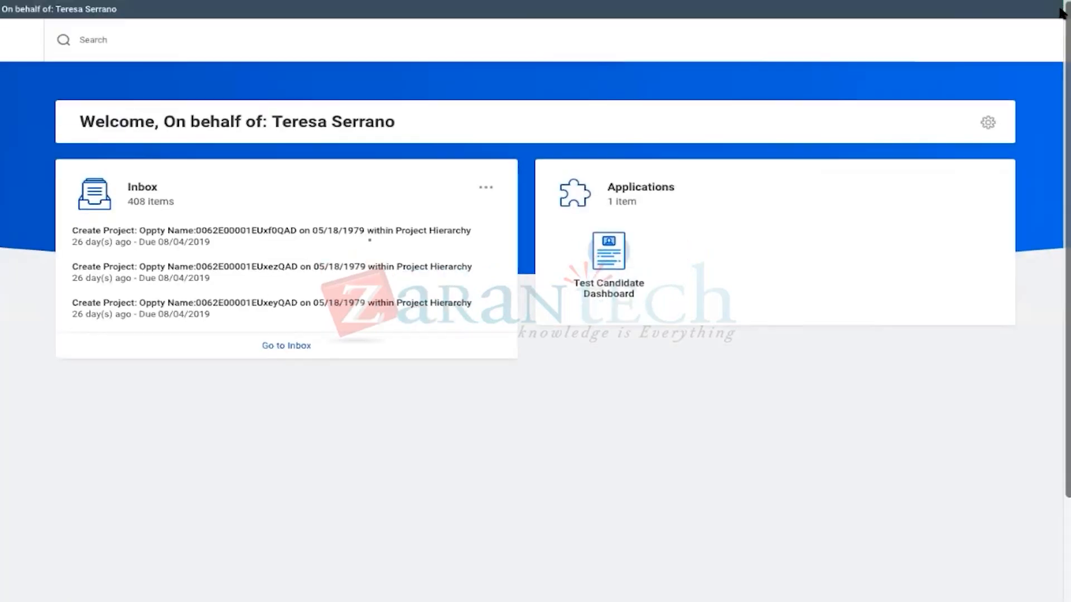
Step: Search for the test 2 report from the proxied account, run it and look through its rows
click(128, 45)
text(Test 2)
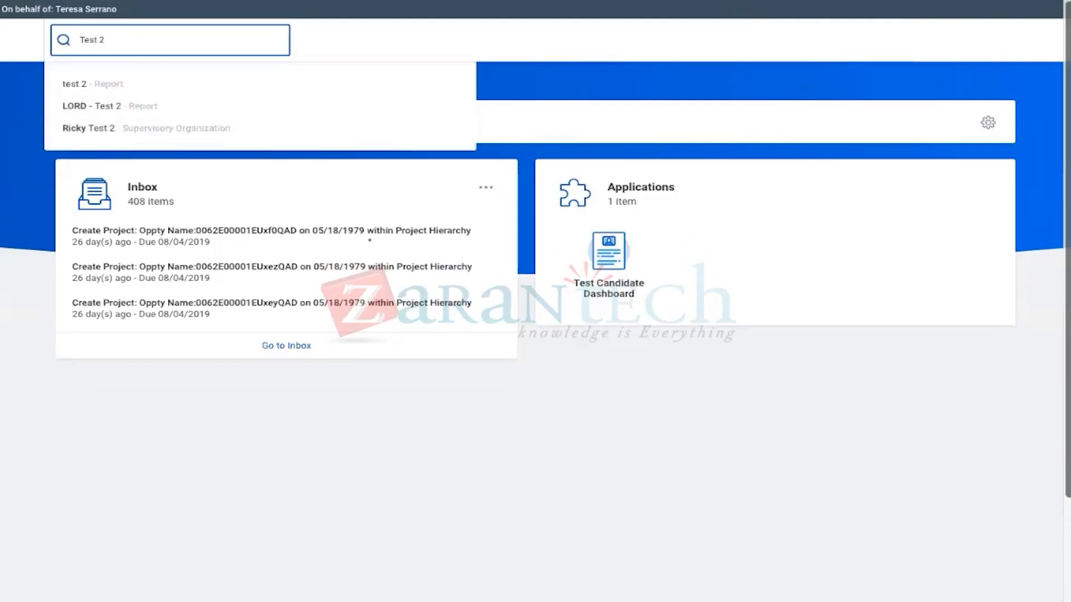
click(104, 84)
scroll(216, 242, down, 2)
scroll(215, 242, up, 2)
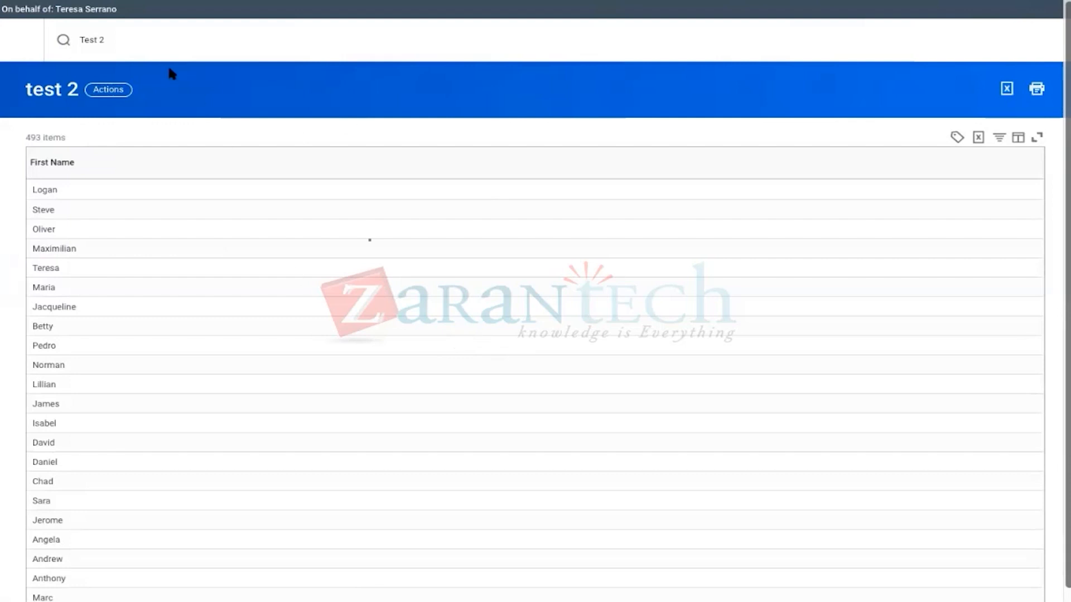
Step: Search for "Unpaid Supp" and open the Unpaid Supplier Invoices Ricky 1 report
click(115, 40)
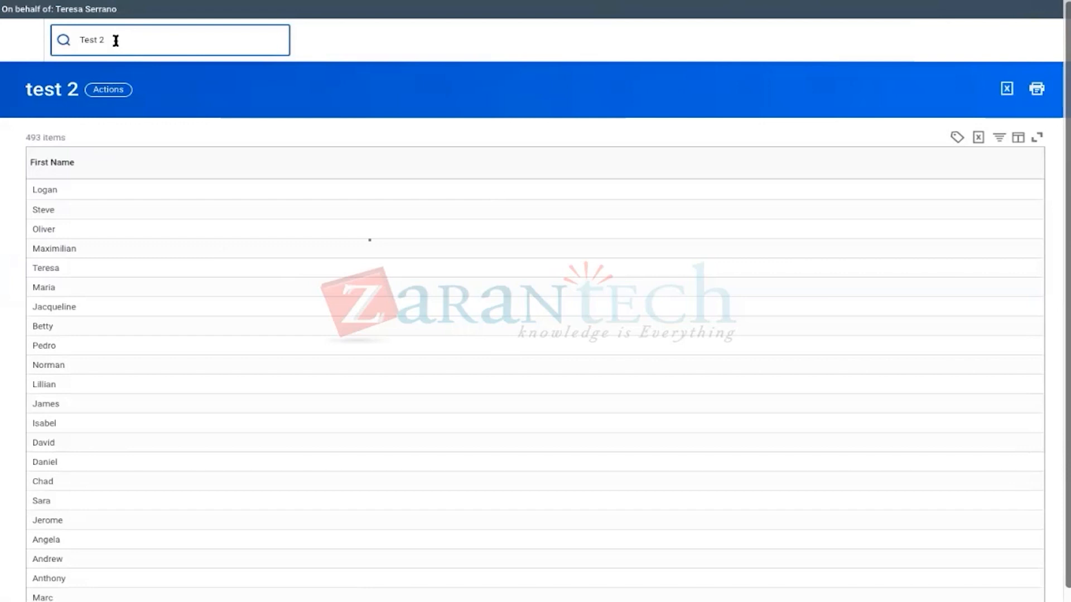
drag(116, 40, 100, 40)
key(BackSpace)
key(BackSpace)
key(BackSpace)
key(BackSpace)
key(BackSpace)
key(BackSpace)
text(Unpaid S)
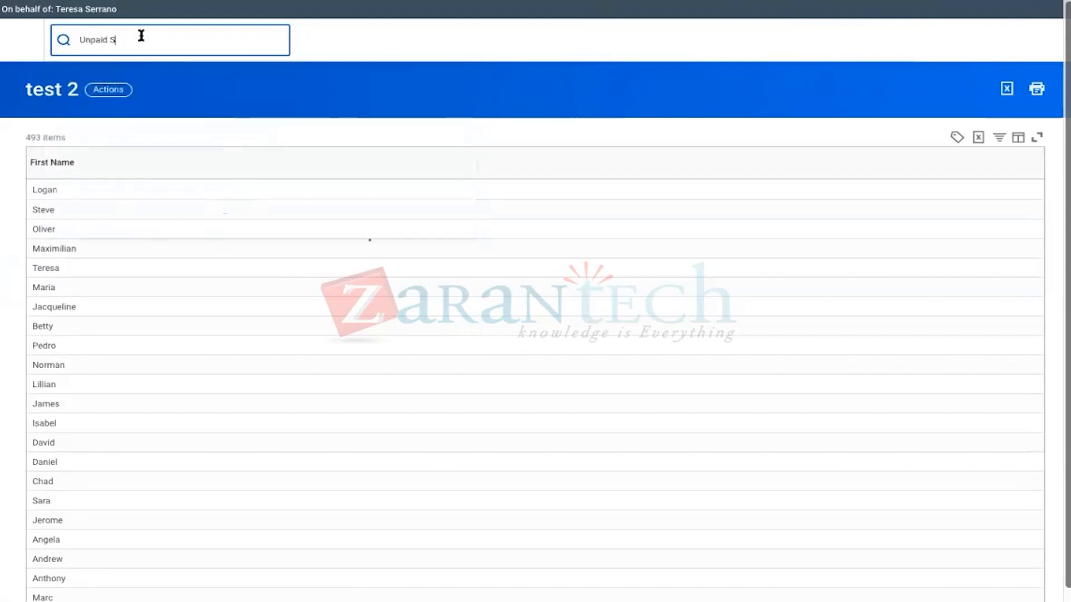
text(upp)
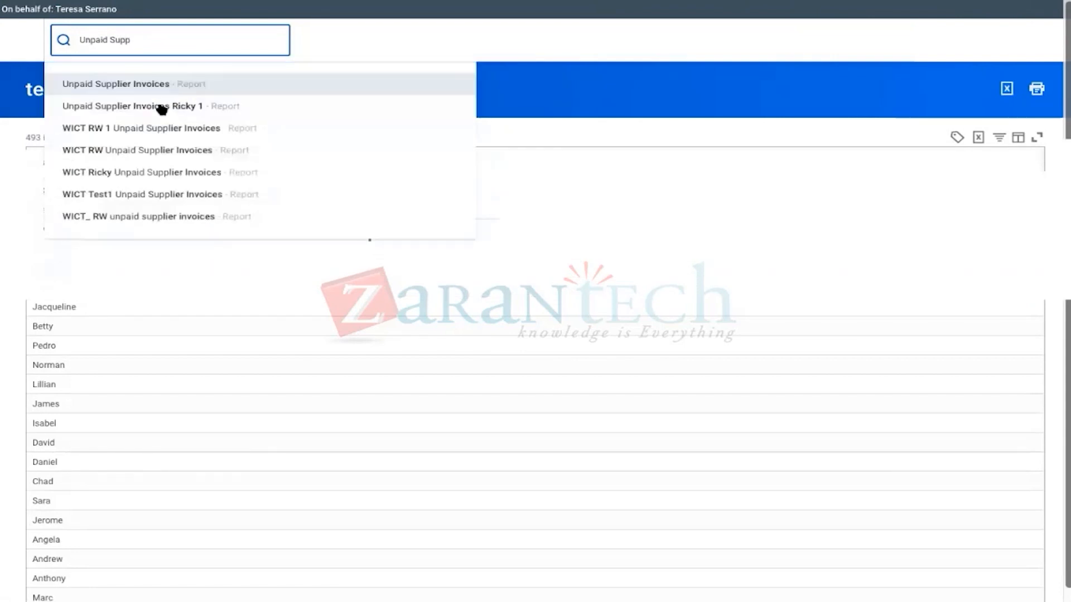
click(161, 107)
Step: Run the unpaid invoices report for the company Global Modern Services AB (Sweden)
click(111, 142)
text(Global)
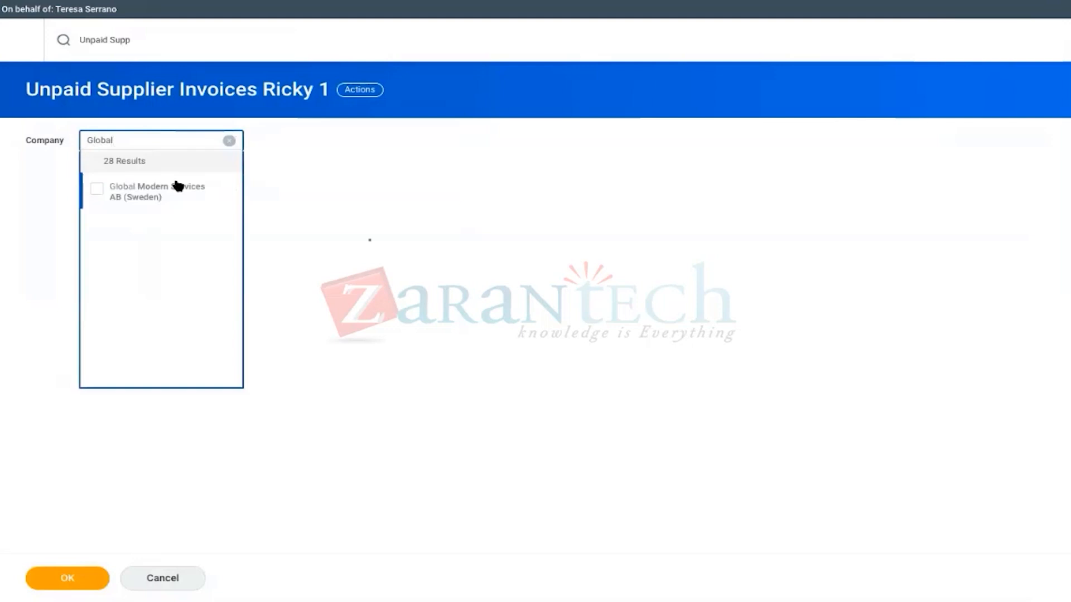
click(99, 188)
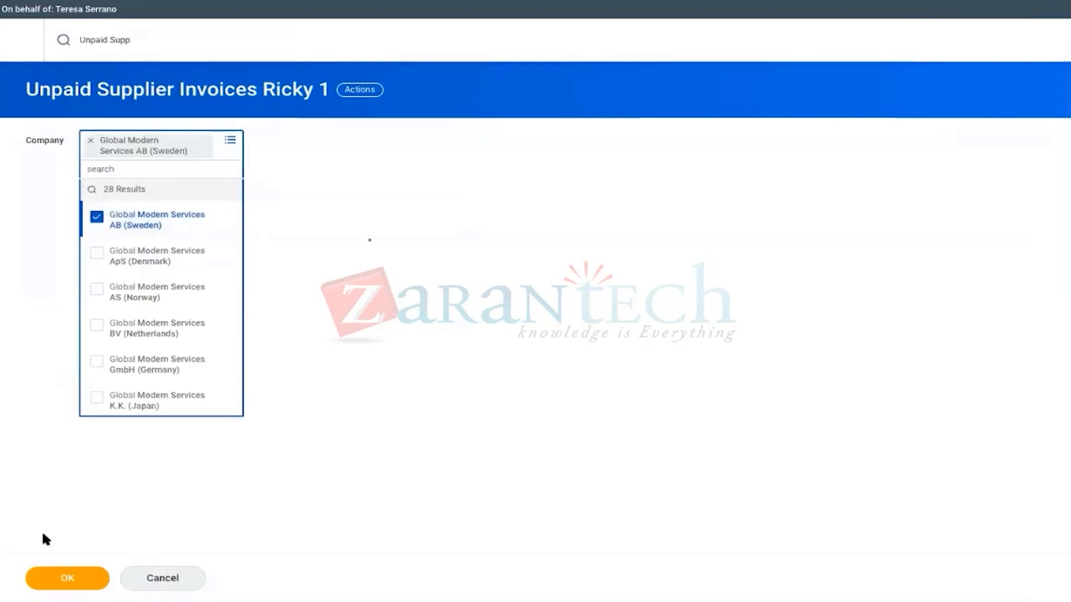
click(66, 580)
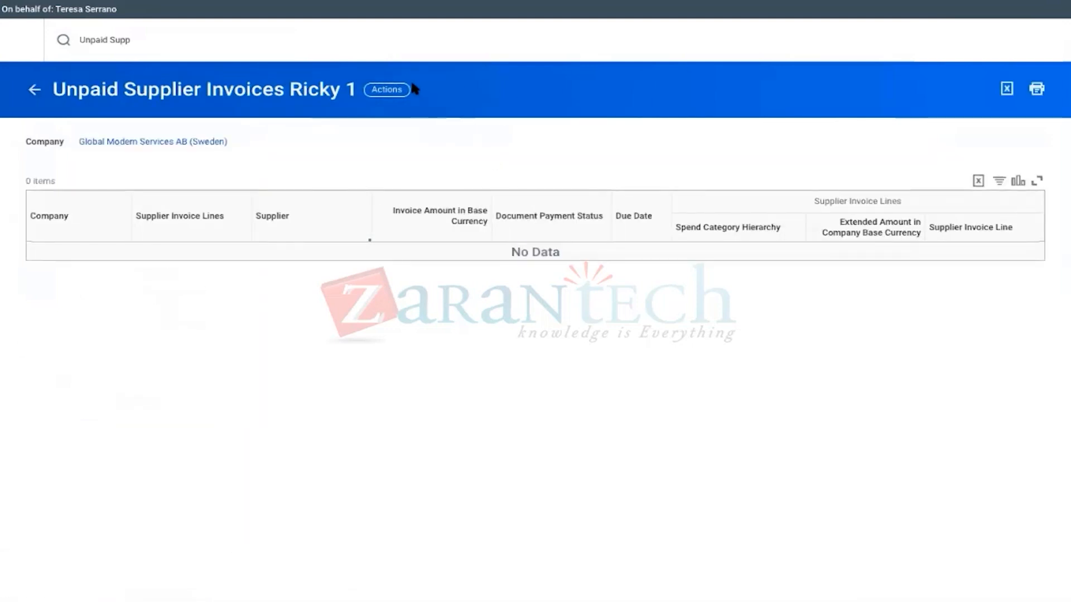
Step: Open the Unpaid Supplier Invoices Ricky 1 definition for editing and examine its sharing options and report owner
click(384, 92)
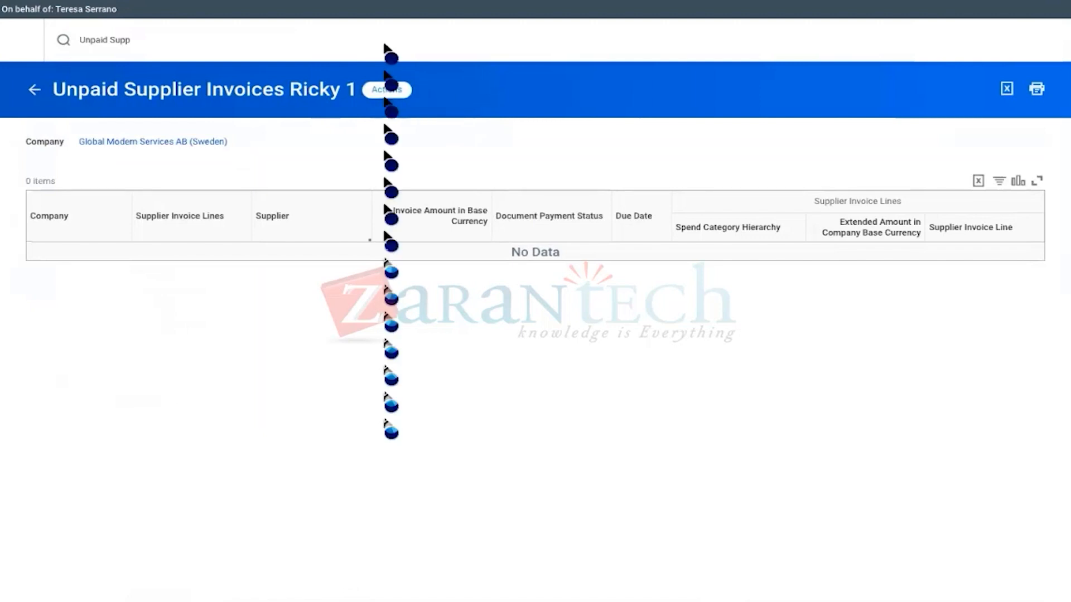
mouse_move(429, 160)
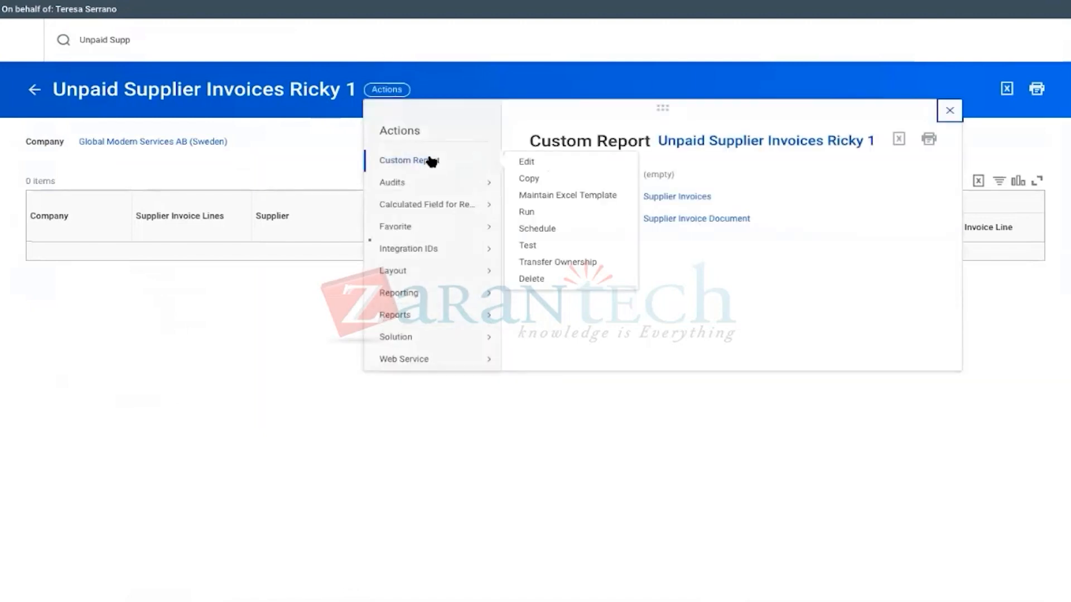
click(528, 162)
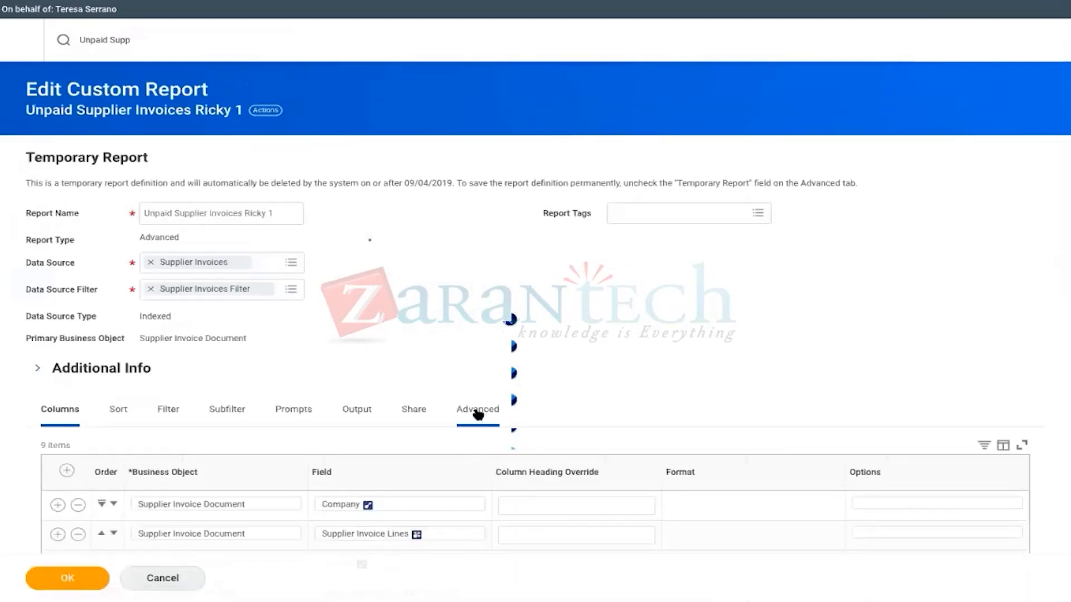
click(414, 410)
scroll(455, 349, down, 2)
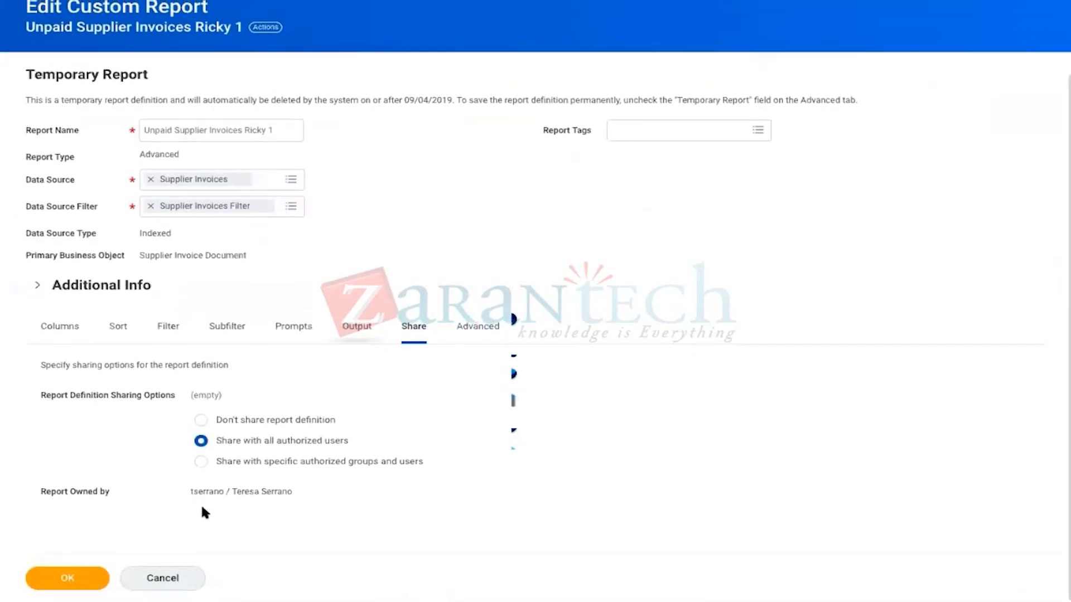
drag(201, 494, 292, 491)
mouse_move(751, 17)
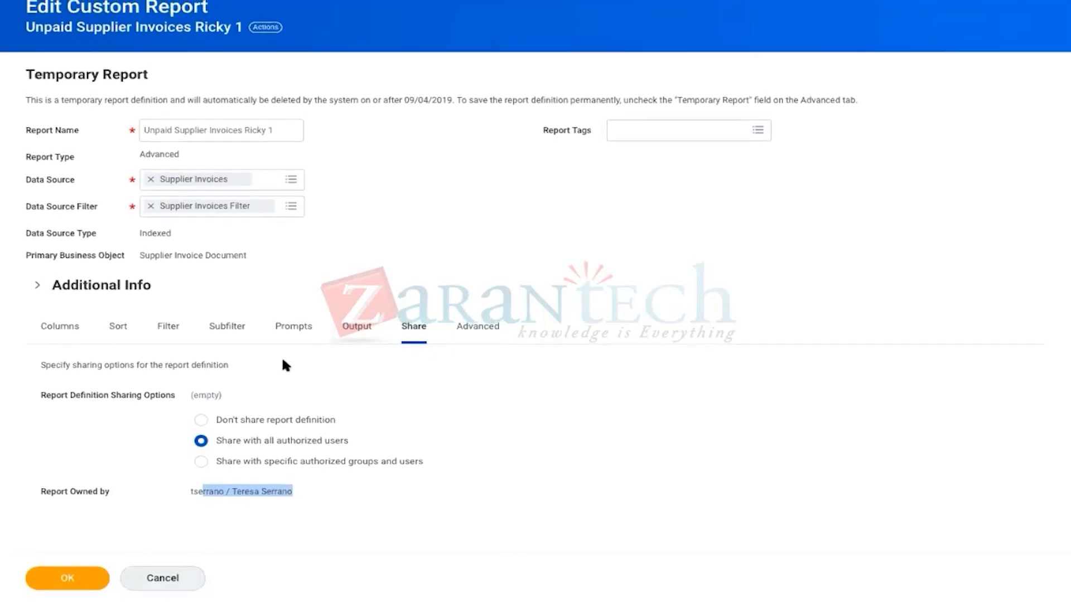
Step: Check the related actions of the report being edited, recheck its sharing options and save the definition
scroll(357, 334, up, 3)
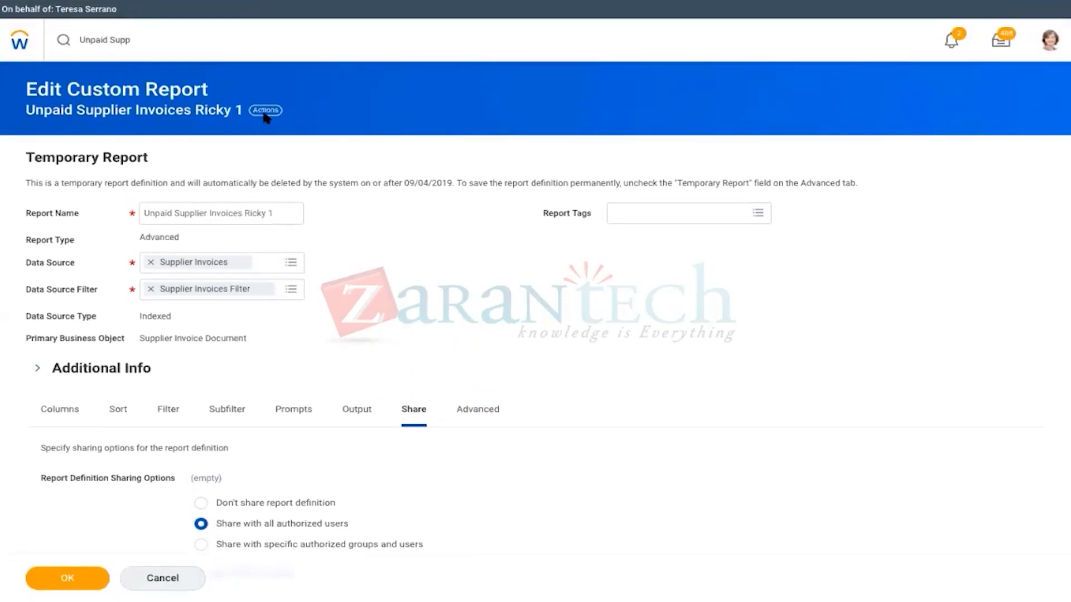
click(265, 111)
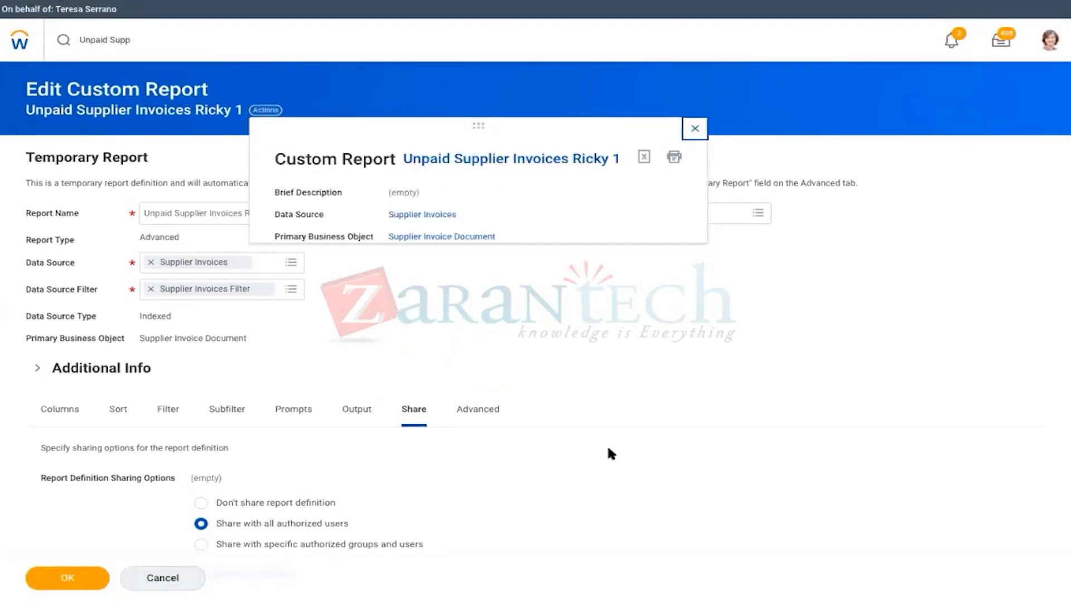
click(596, 547)
scroll(588, 549, down, 2)
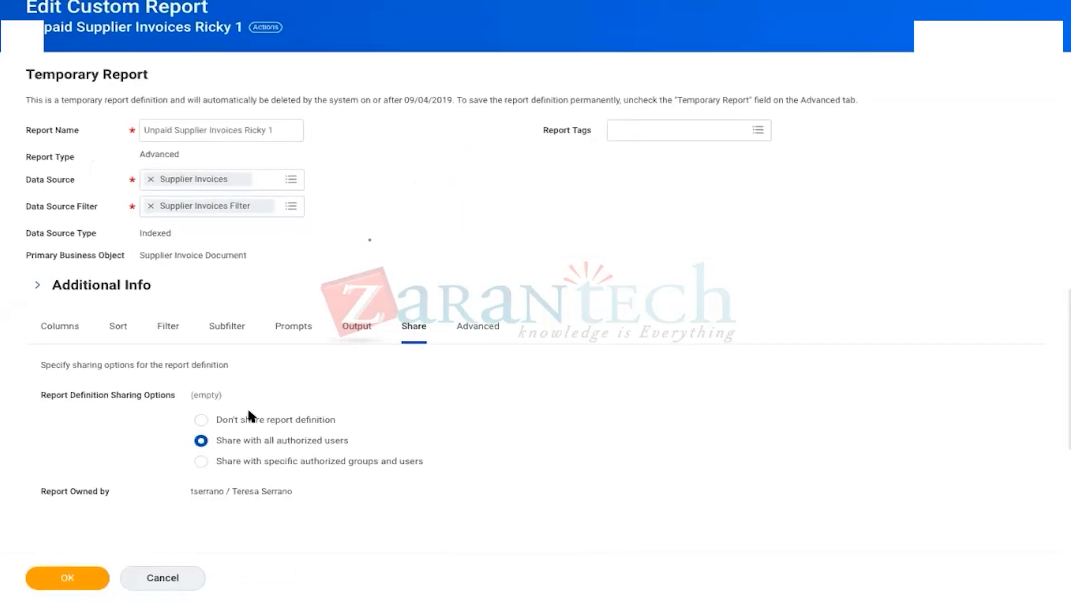
scroll(249, 416, up, 1)
click(70, 579)
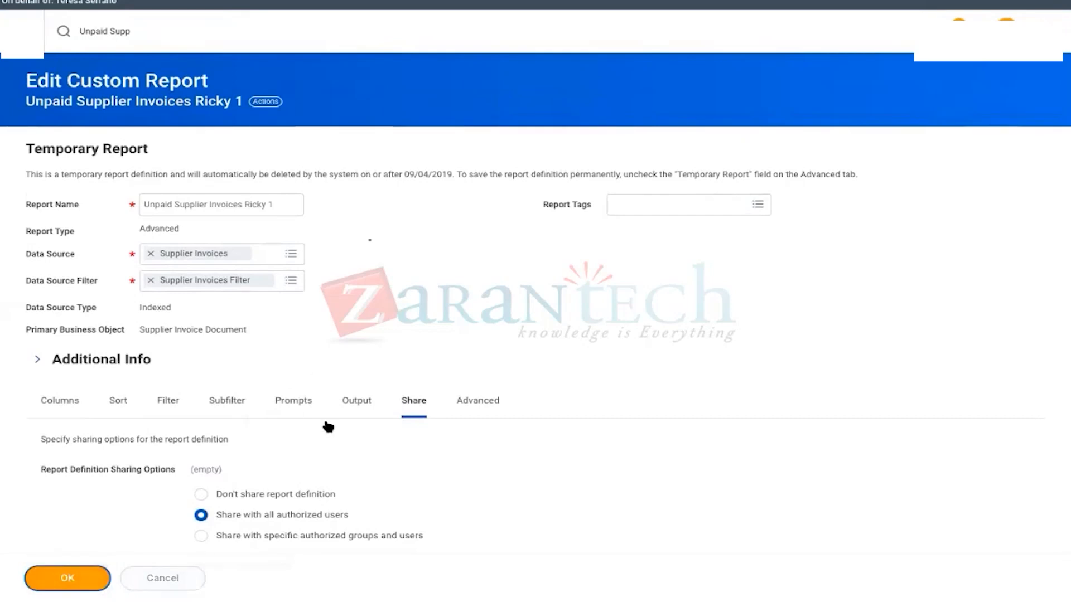
Step: Transfer ownership of Unpaid Supplier Invoices Ricky 1 to the original administrator's account and finish the transfer
click(267, 111)
mouse_move(317, 182)
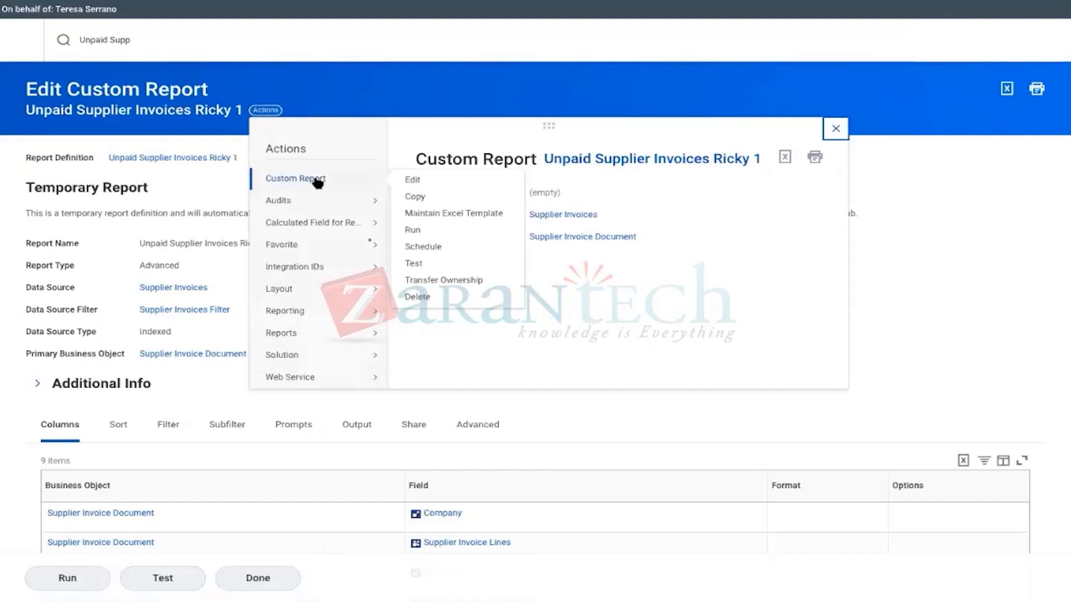
click(436, 280)
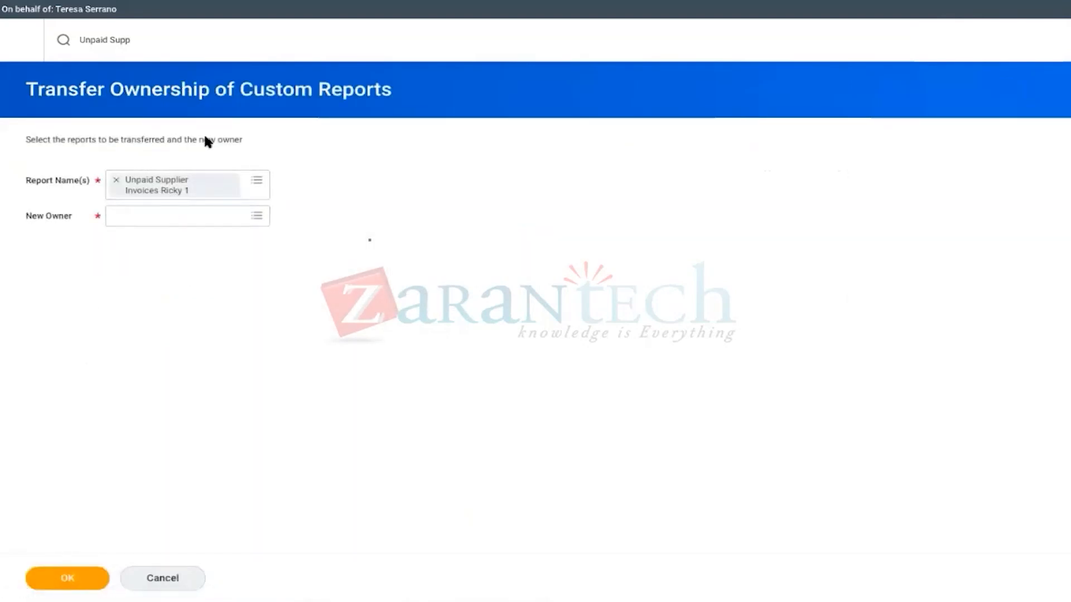
click(137, 217)
text(Logan Mc)
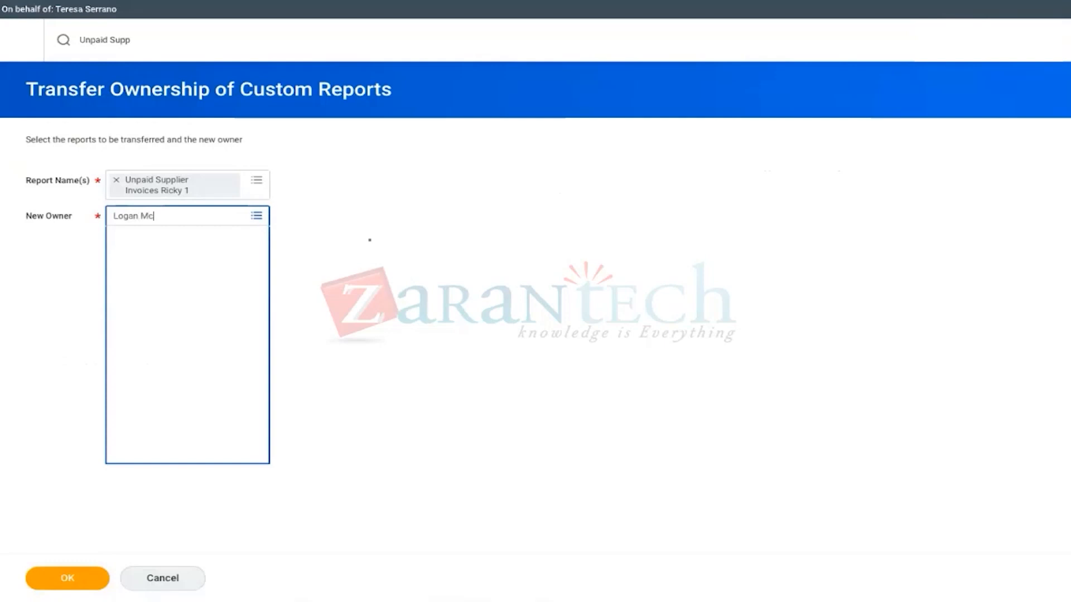
key(Return)
click(78, 578)
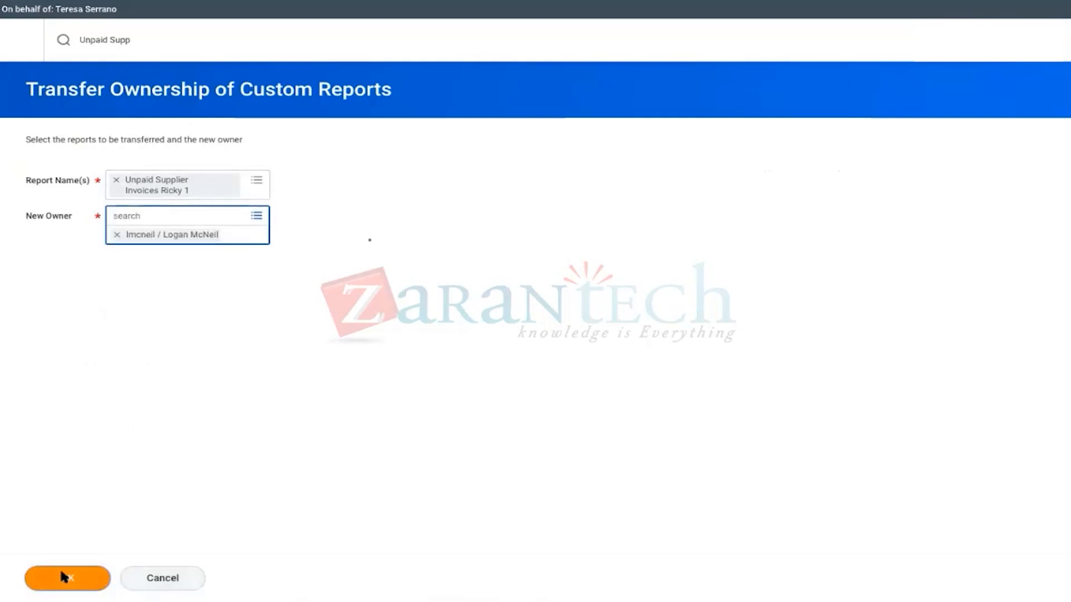
click(66, 578)
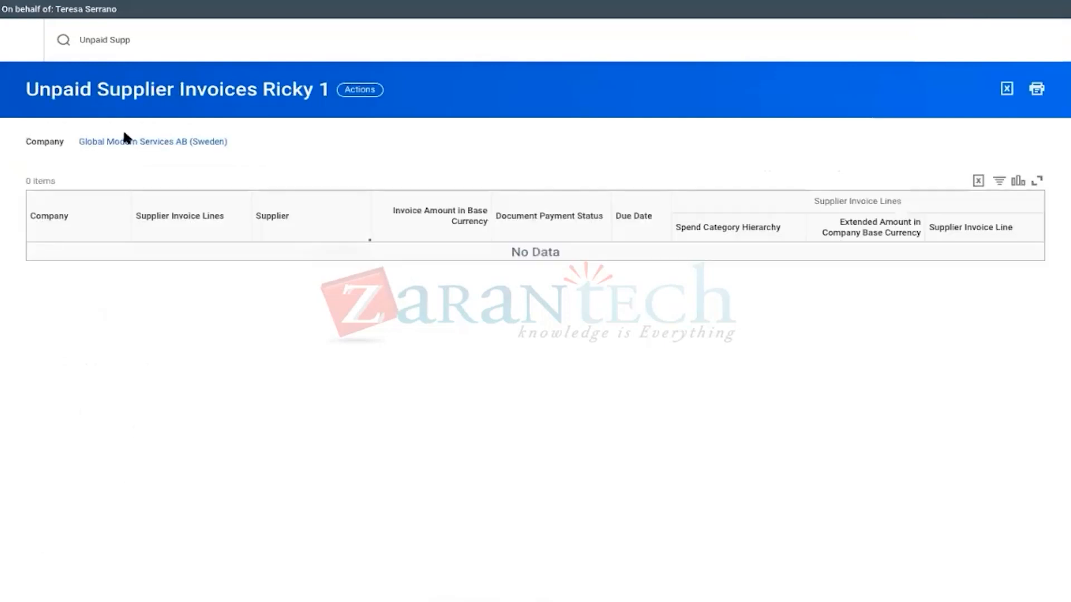
Step: Stop the proxy session to return to the original account, and dismiss the implementation environment banner
click(144, 40)
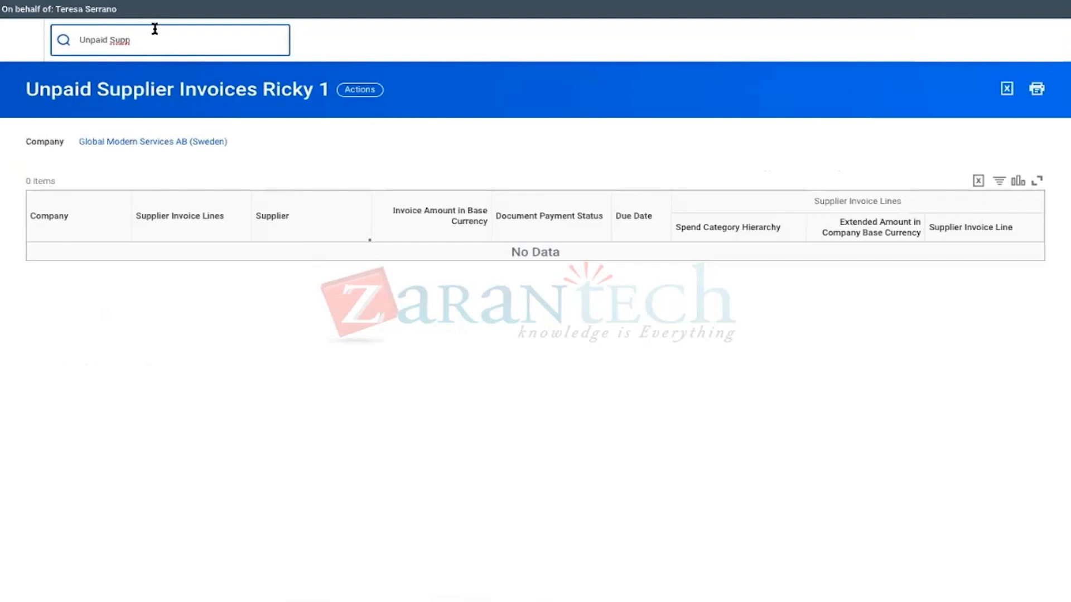
drag(148, 43, 43, 33)
text(stop proxy)
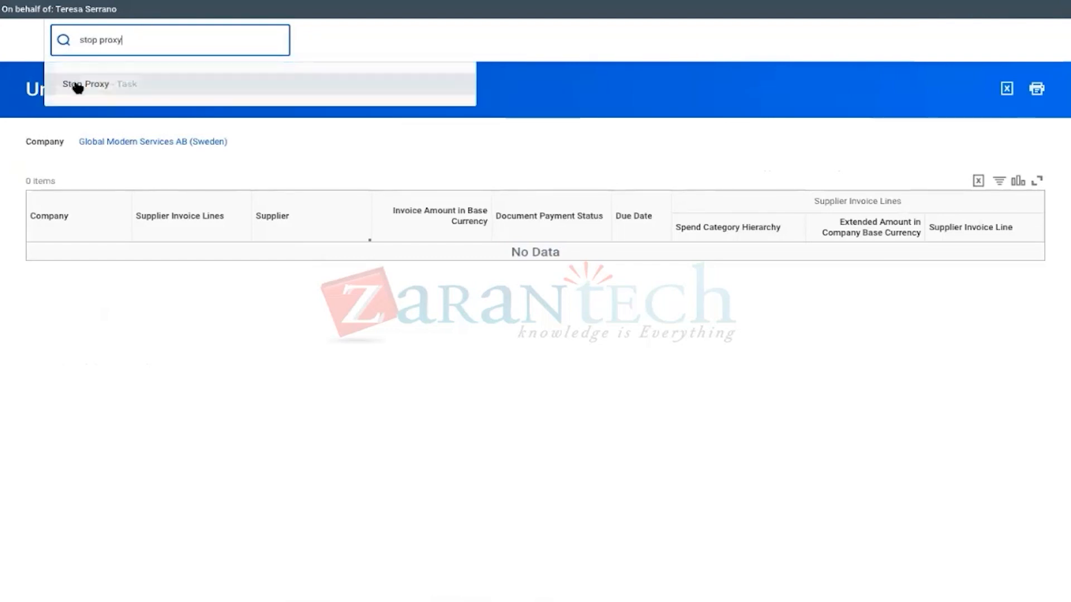
click(75, 85)
click(65, 581)
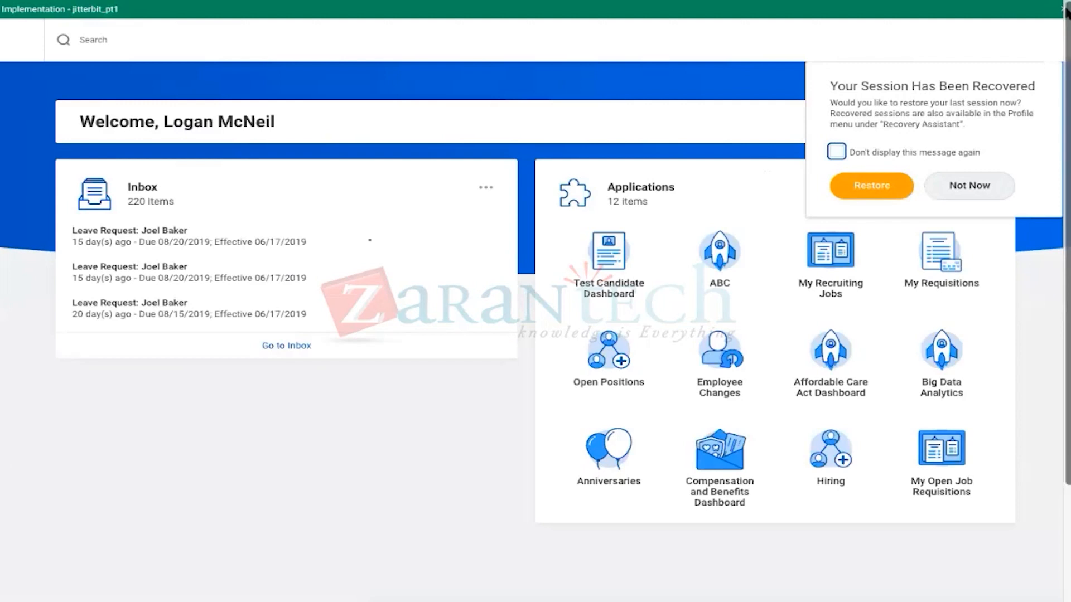
click(1063, 9)
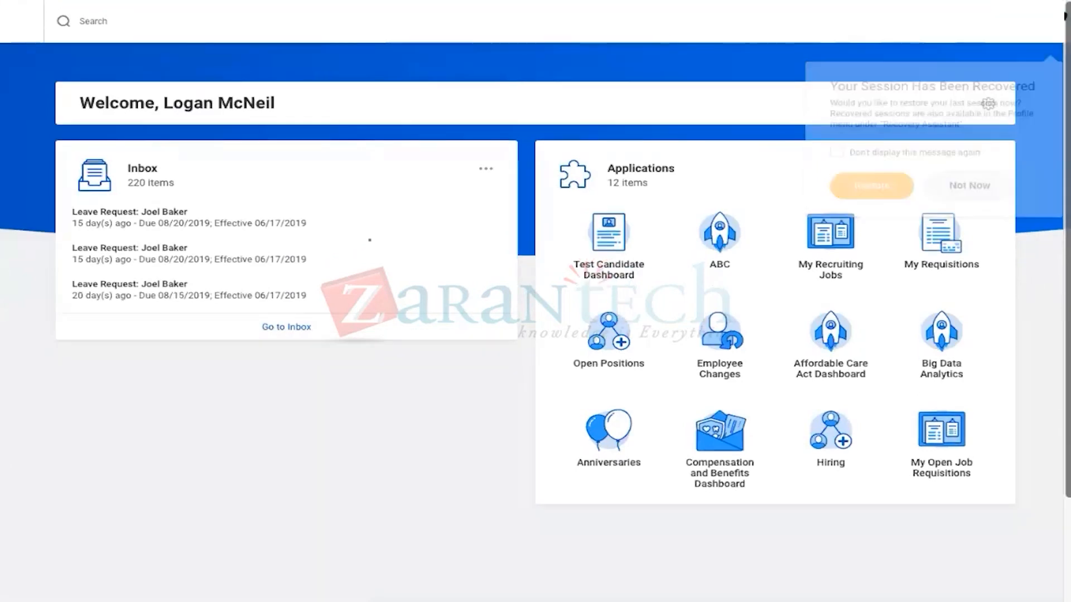
Step: Search for "Unpaid Supplier" from the original account and open the Unpaid Supplier Invoices Ricky 1 report definition
click(151, 19)
text(Unpai)
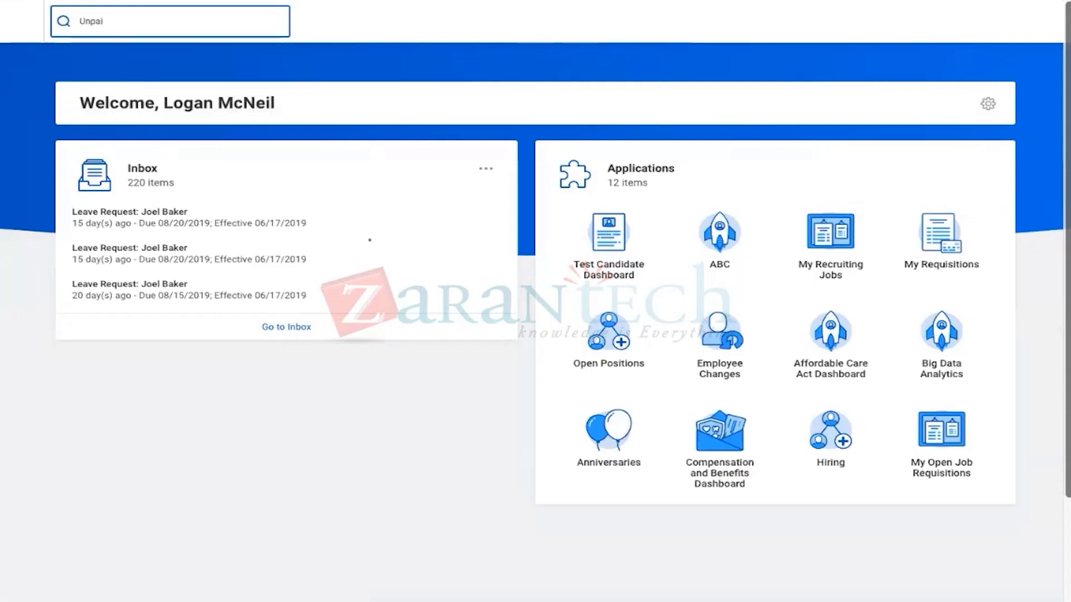
text(d Supplier)
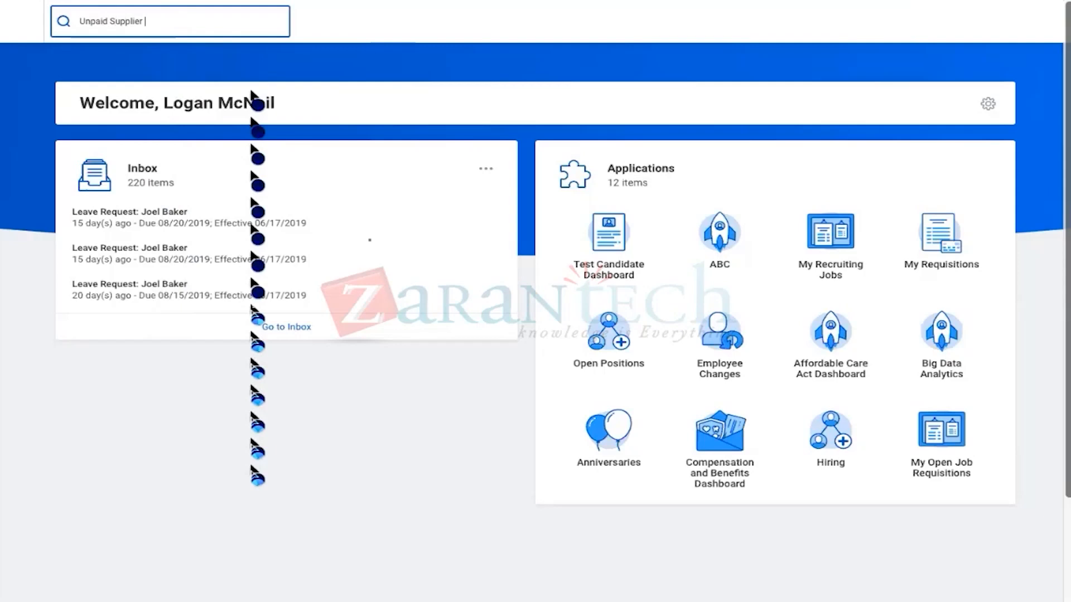
key(Return)
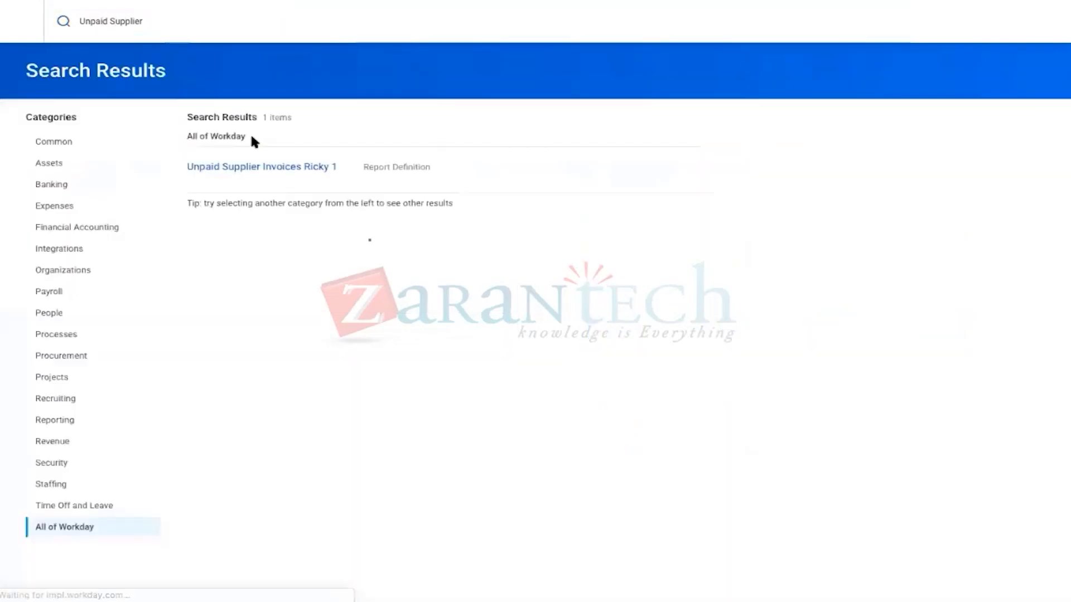
click(223, 168)
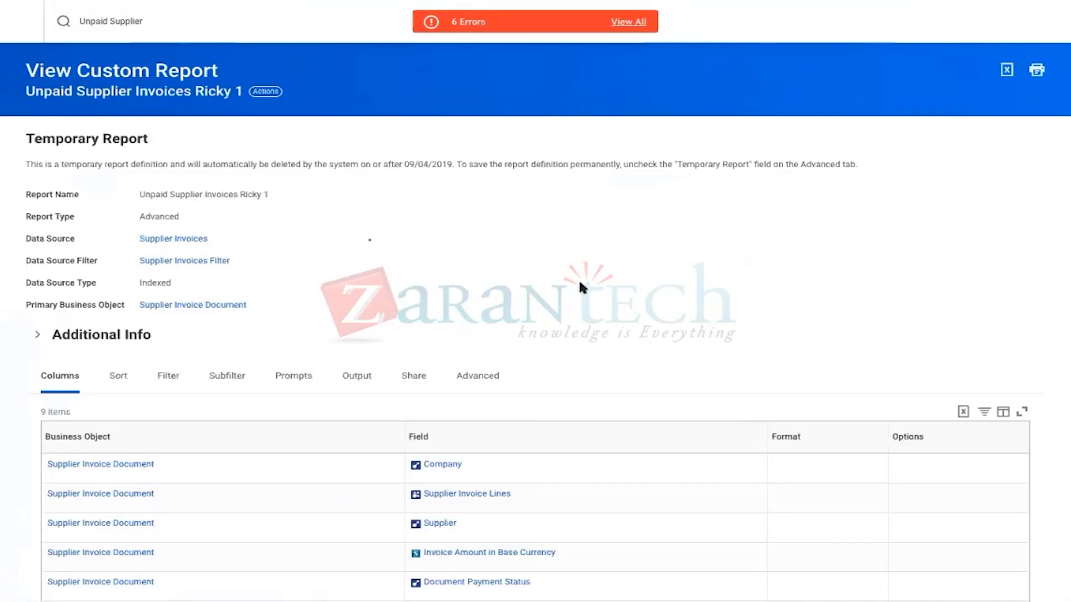
Step: Review all page errors listed for the report, close the list, and check which custom report actions are available for it
click(628, 22)
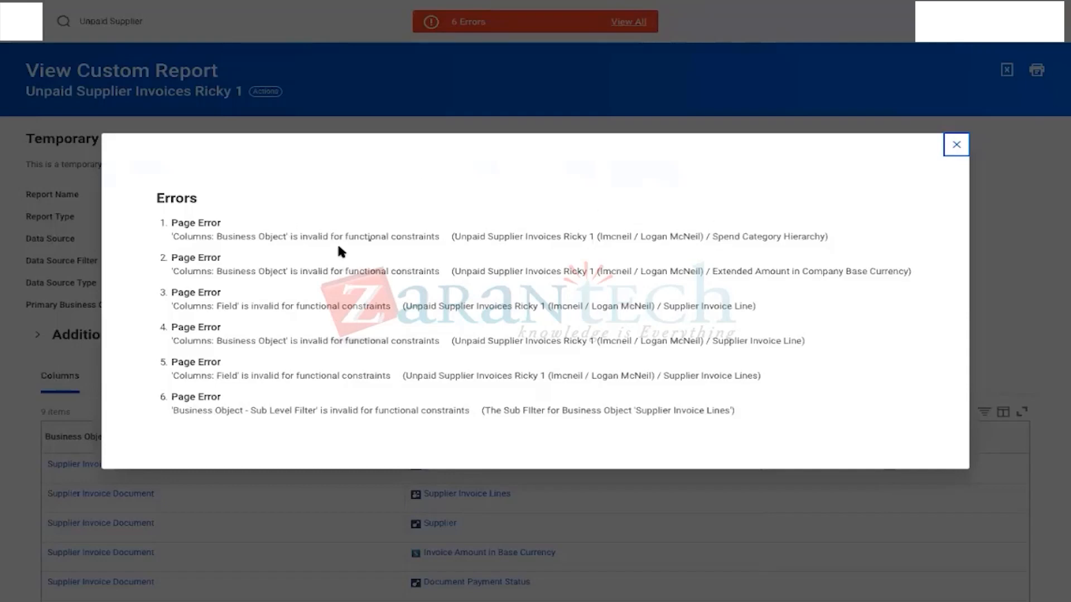
drag(345, 238, 434, 236)
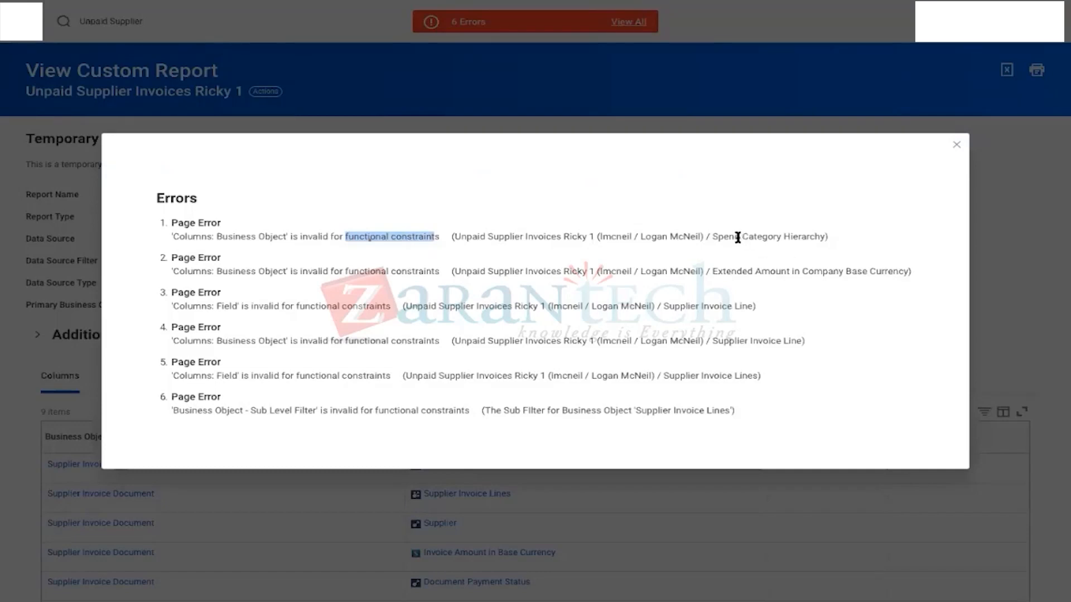
triple_click(756, 237)
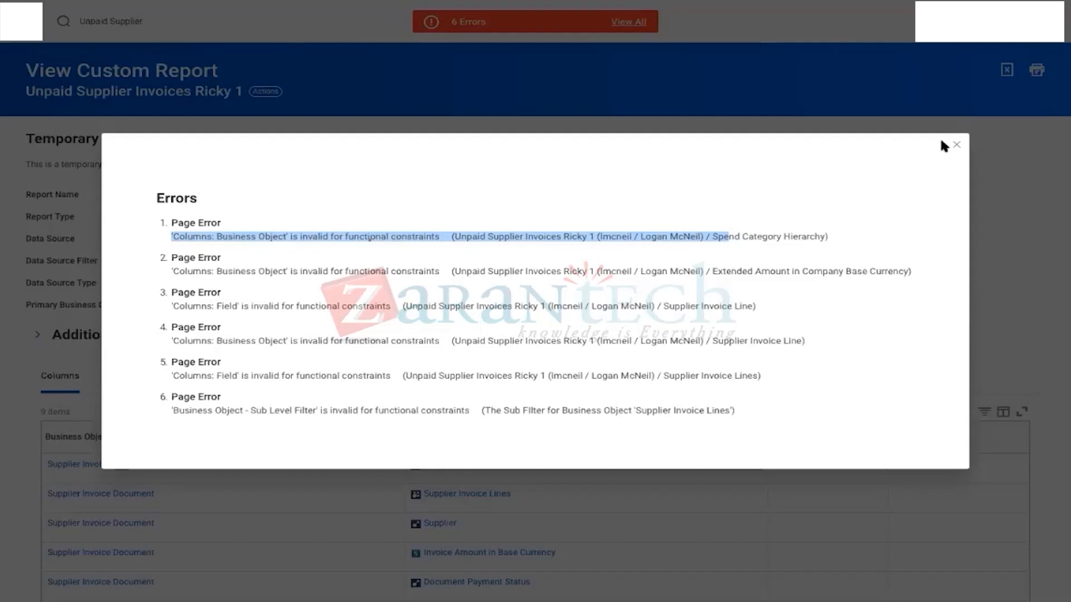
click(957, 144)
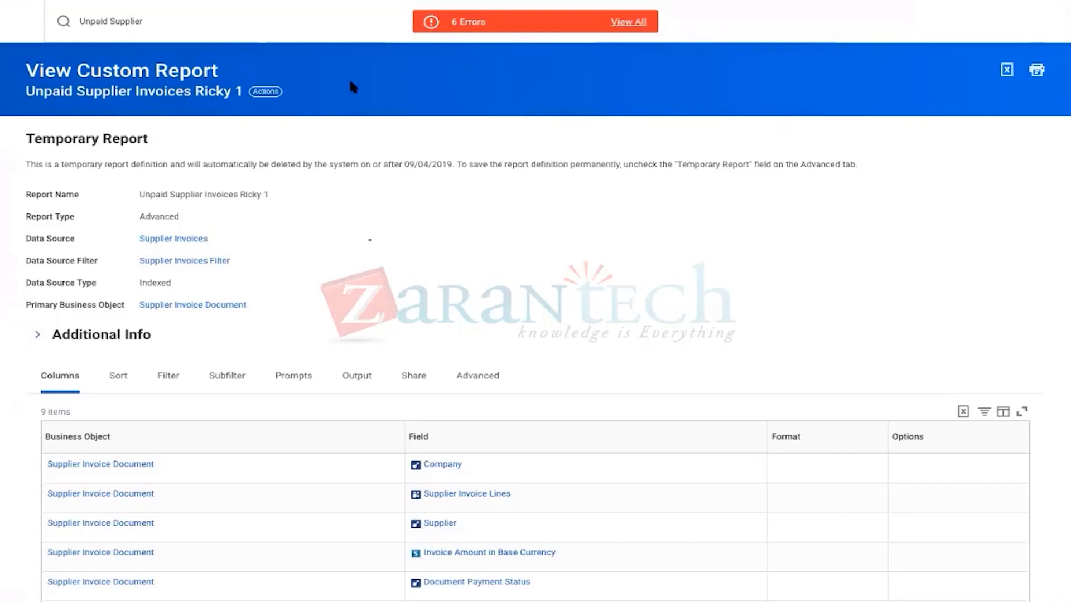
click(265, 94)
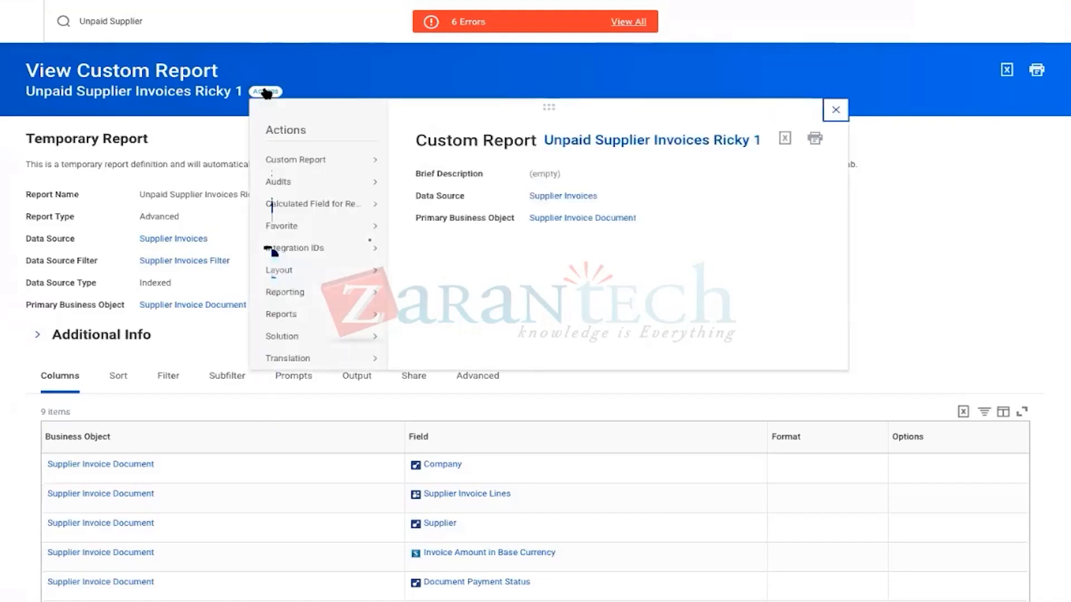
mouse_move(307, 164)
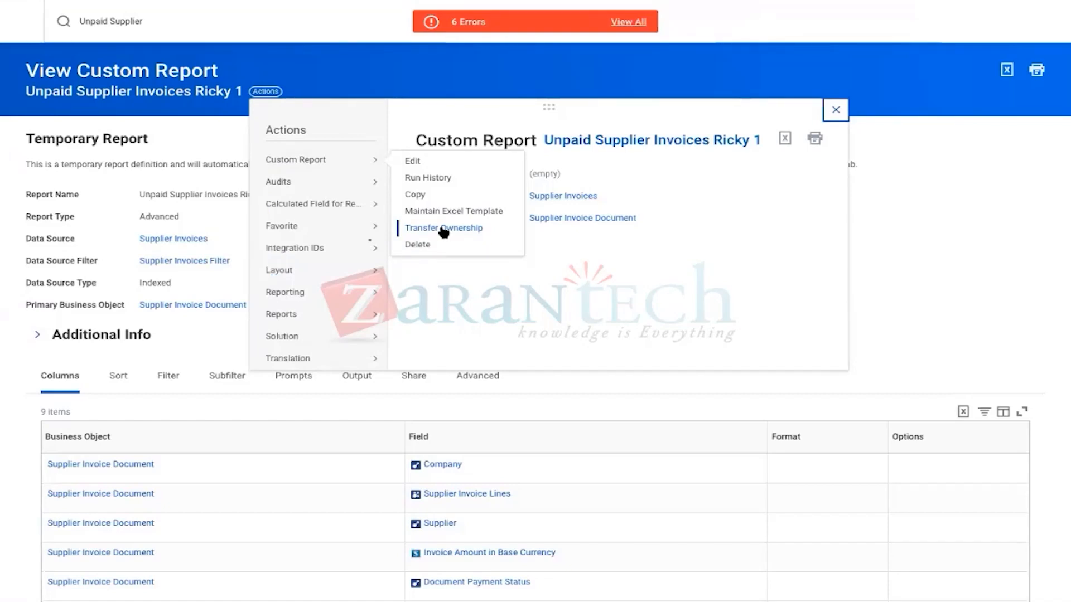
Step: Search for "View Sec" and open the View Security Groups for User report
click(180, 21)
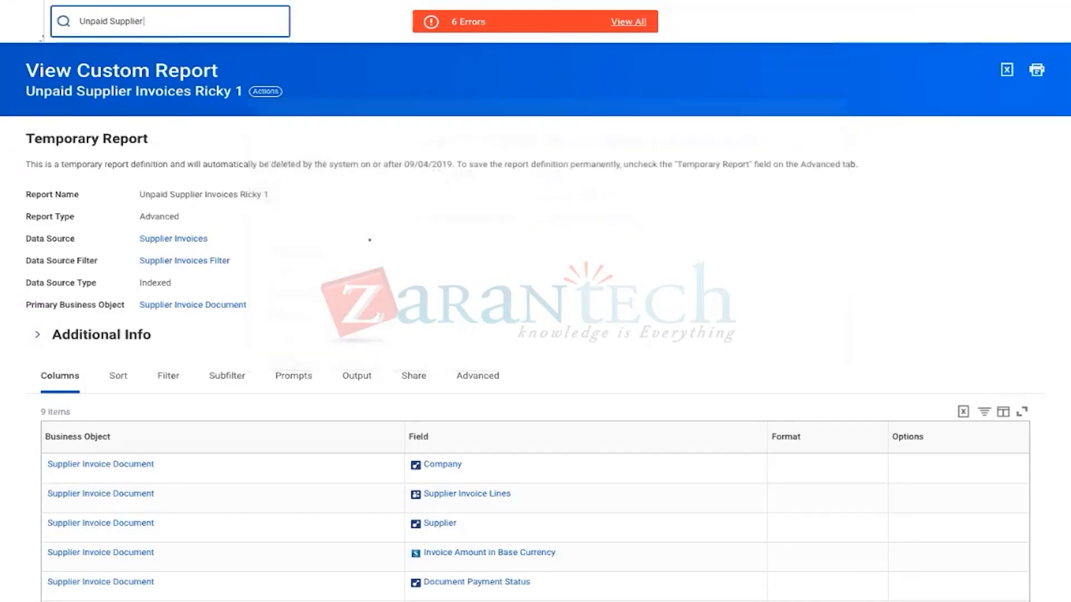
key(BackSpace)
key(BackSpace)
key(BackSpace)
key(BackSpace)
key(BackSpace)
key(BackSpace)
key(BackSpace)
key(BackSpace)
key(BackSpace)
key(BackSpace)
key(BackSpace)
key(BackSpace)
key(BackSpace)
key(BackSpace)
key(BackSpace)
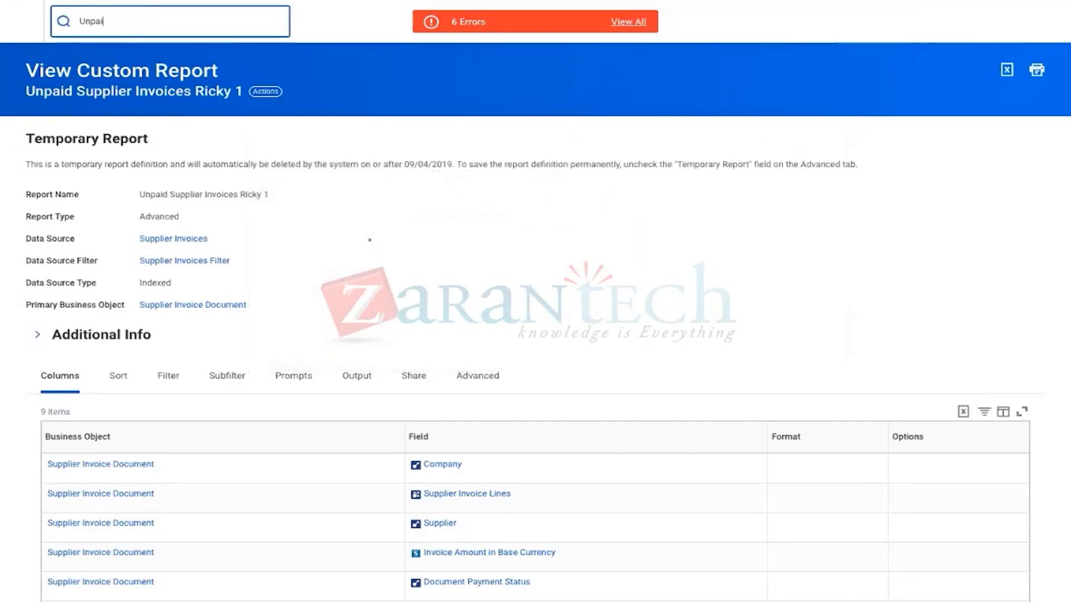
text(View Sec)
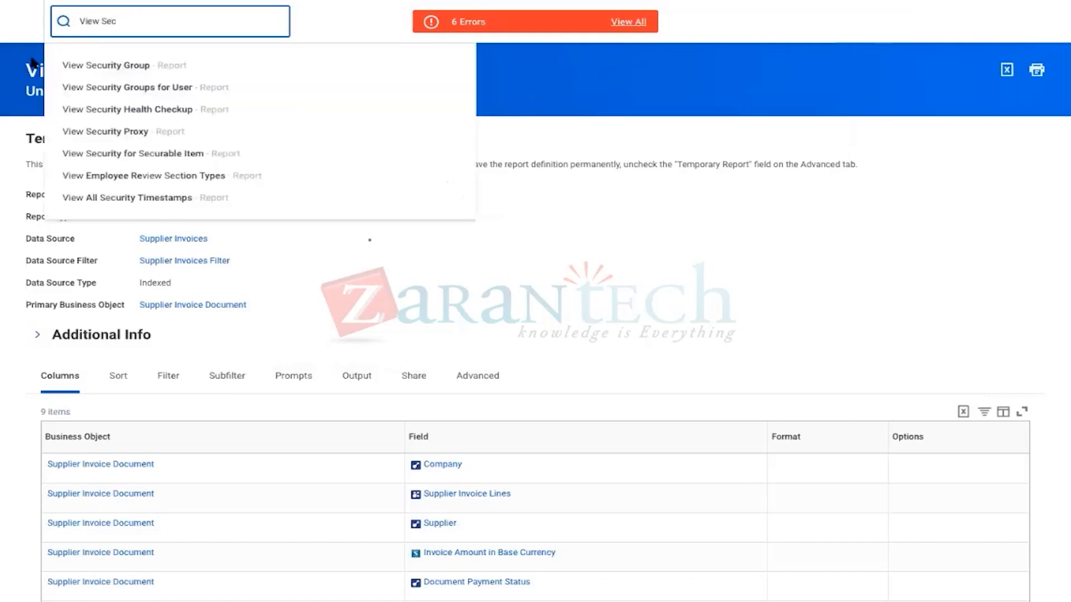
click(103, 91)
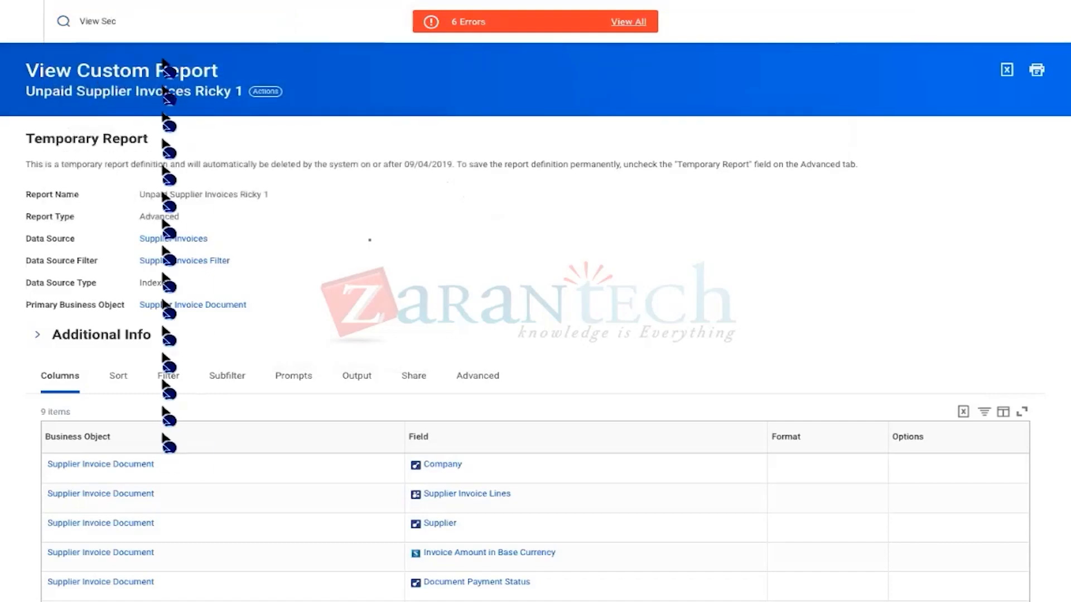
Step: Run the security groups report for the original administrator's account
click(121, 115)
text(logan)
key(Return)
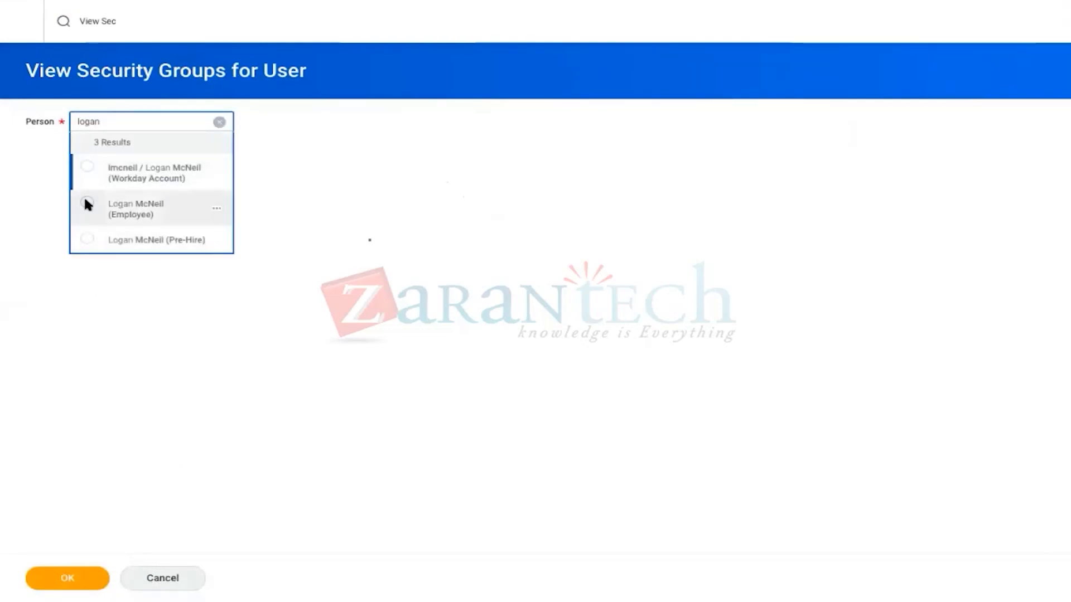
click(88, 205)
click(82, 281)
click(71, 577)
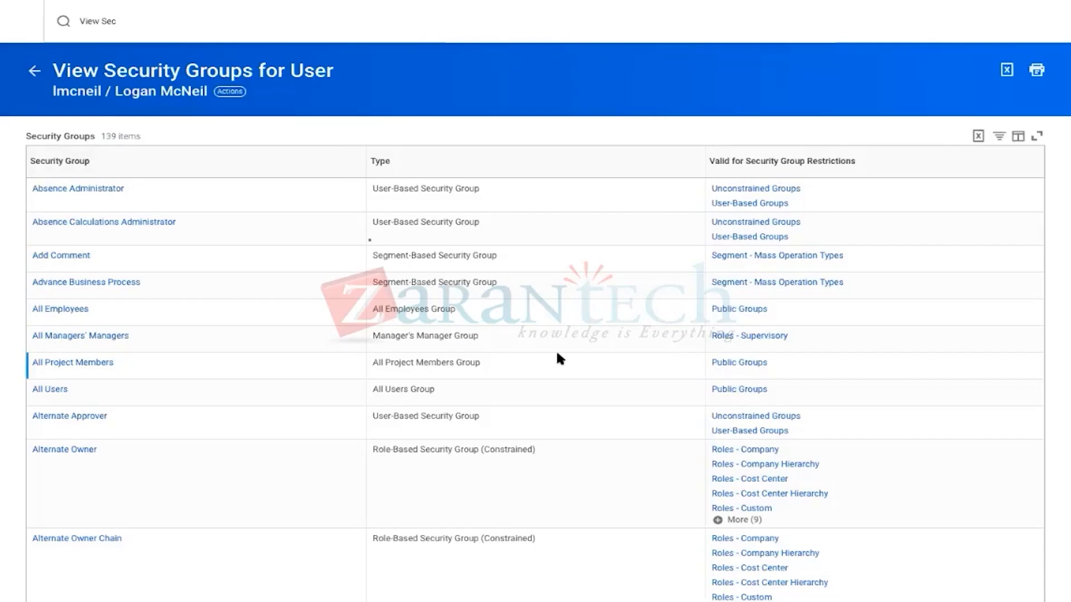
Step: Examine the administrator's assigned security groups, from Absence Administrator through the reporting and supplier-related groups
scroll(603, 417, down, 3)
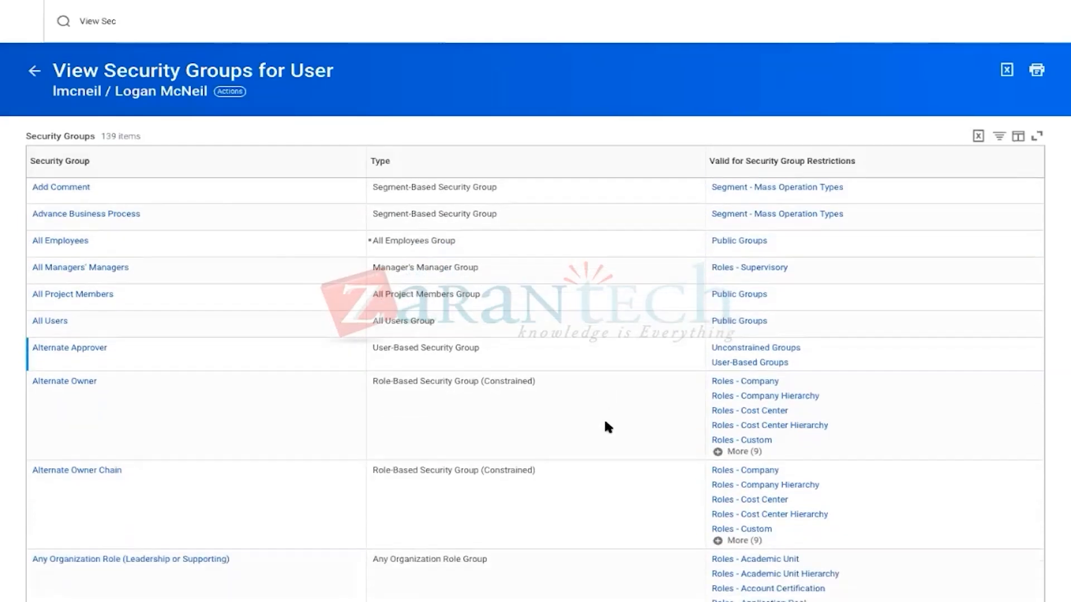
scroll(608, 427, down, 3)
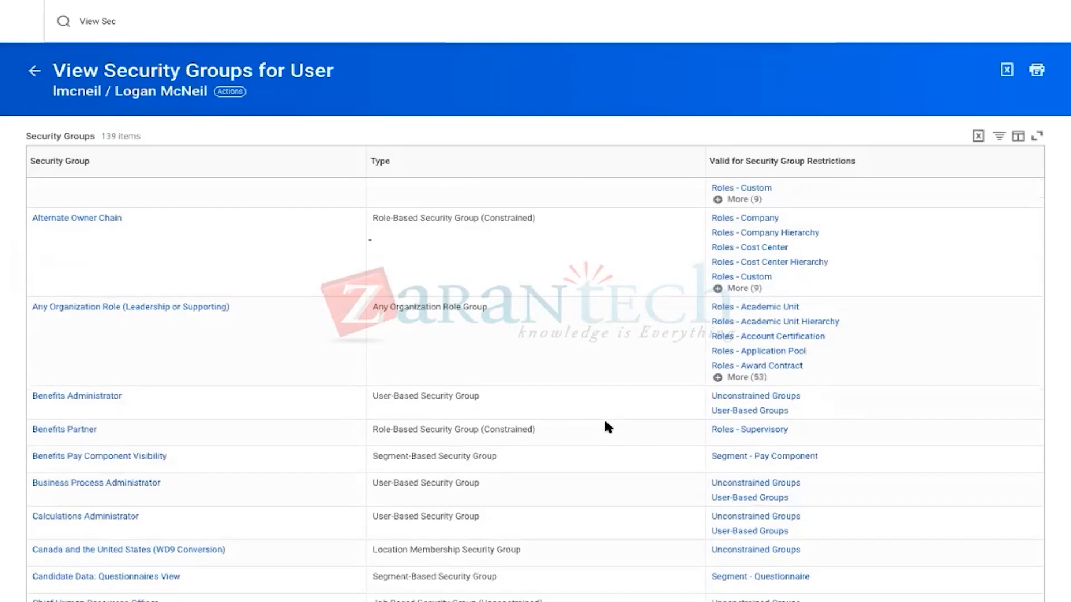
scroll(605, 422, down, 5)
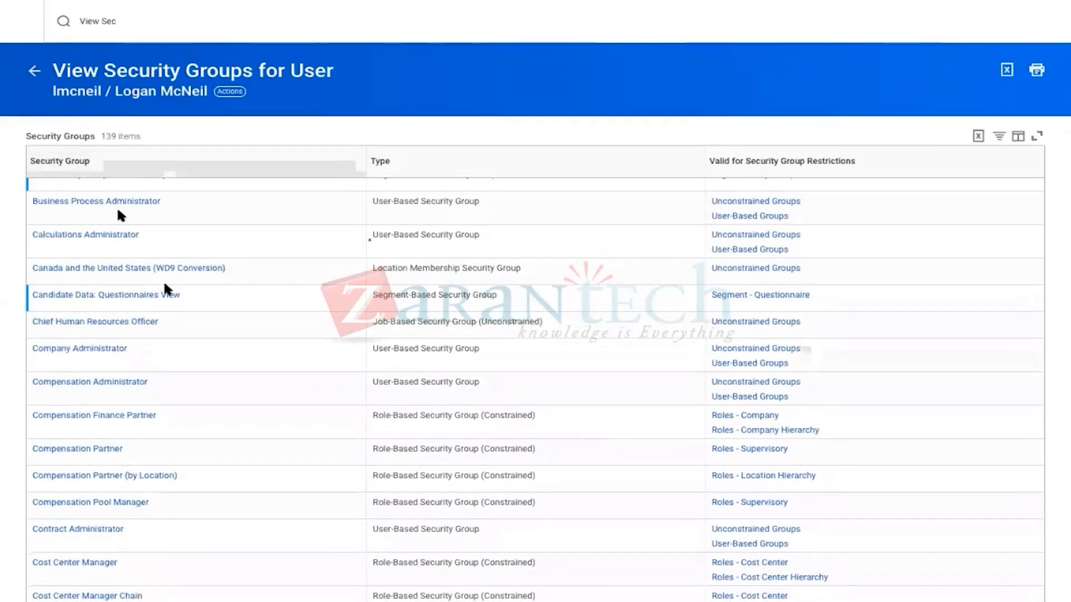
scroll(166, 289, up, 3)
scroll(166, 289, down, 3)
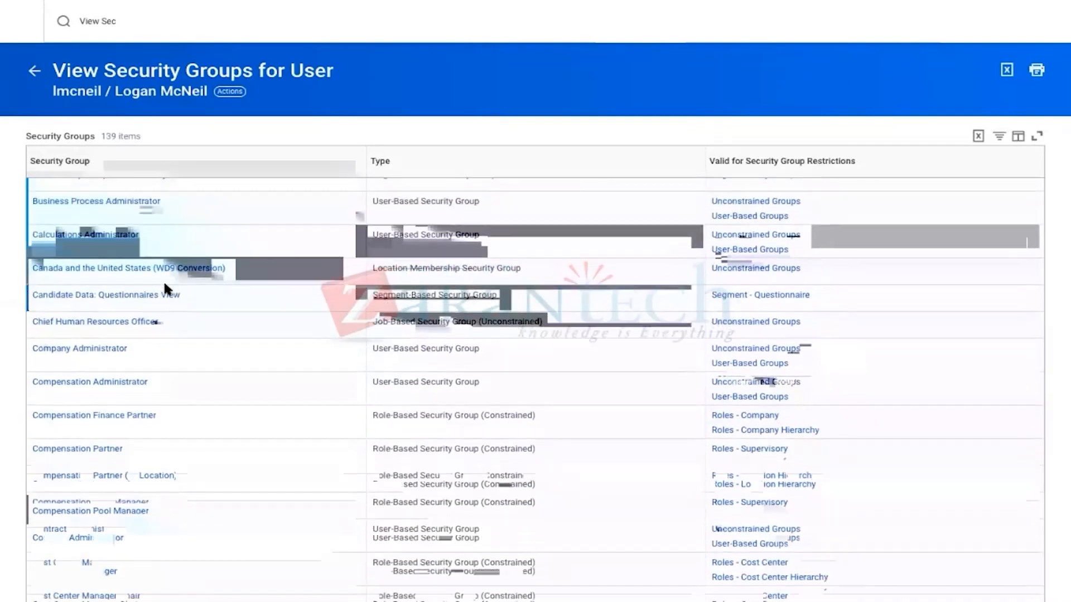
scroll(165, 288, down, 8)
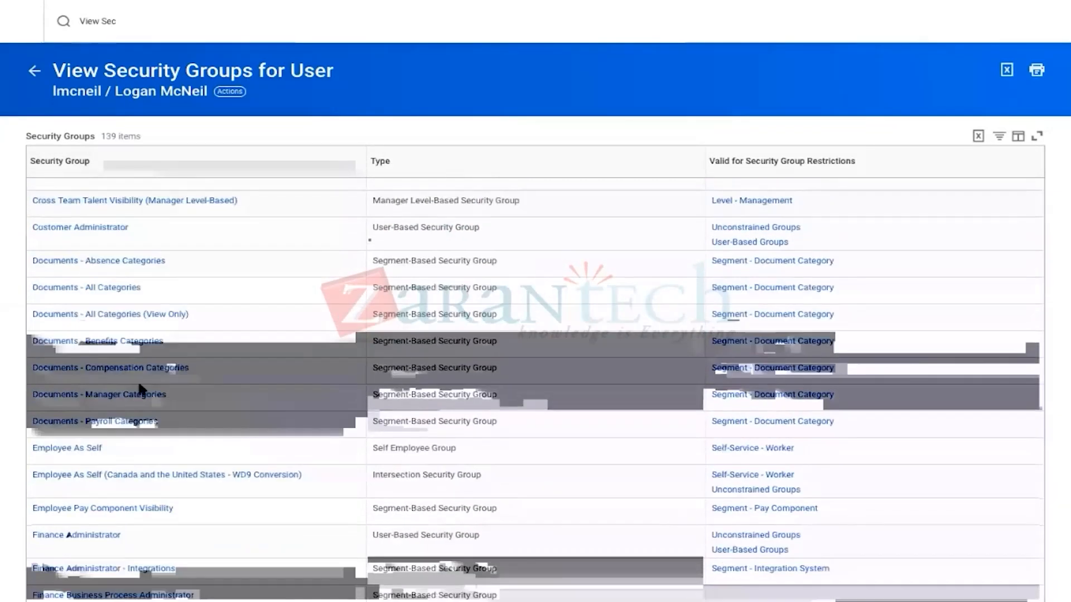
scroll(205, 446, down, 5)
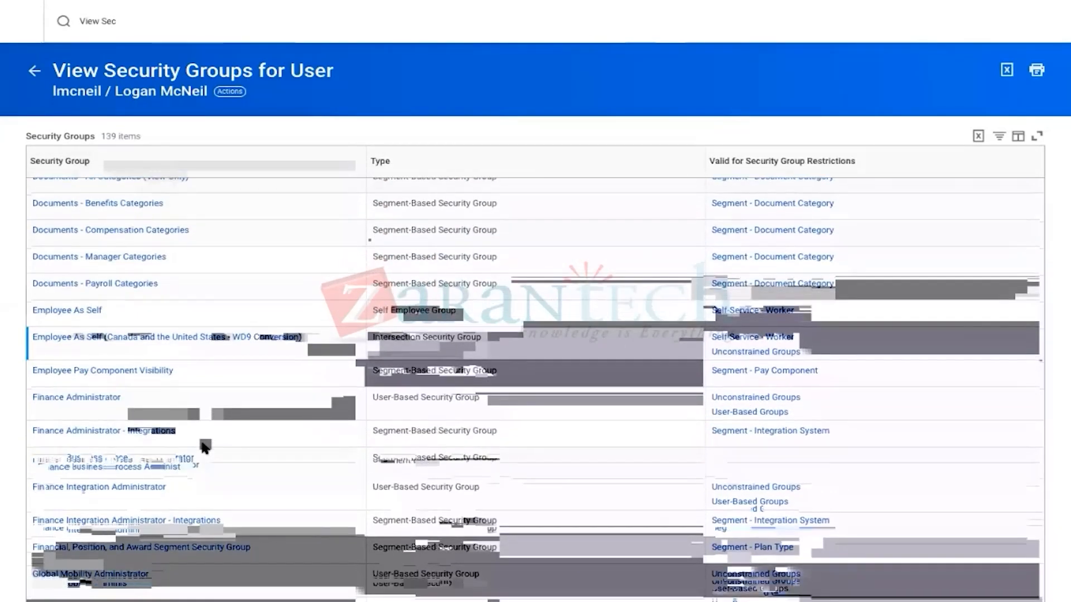
scroll(206, 446, down, 10)
scroll(204, 447, down, 10)
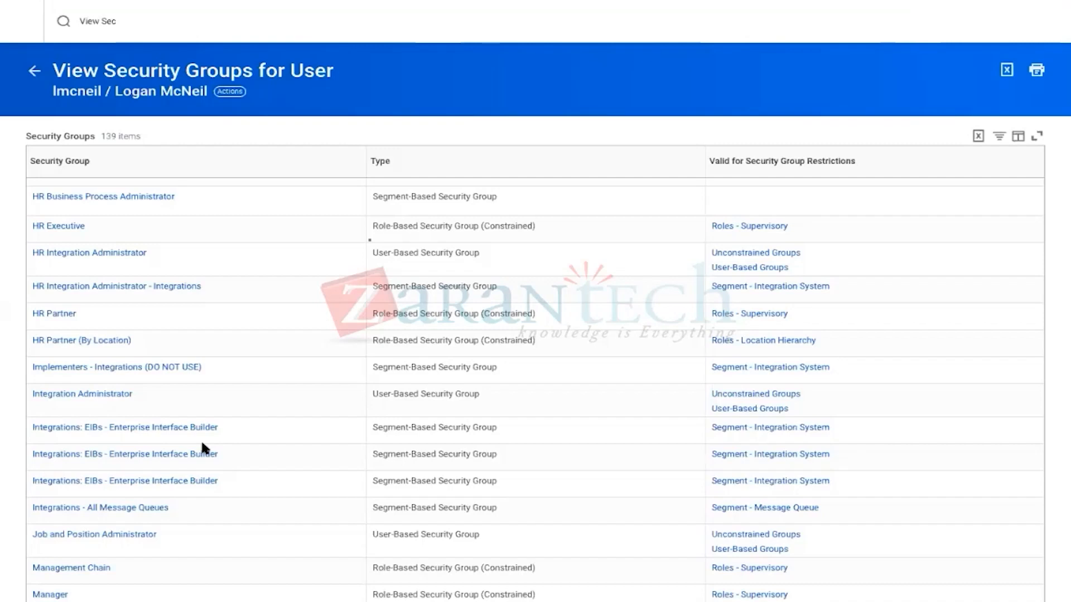
scroll(239, 437, down, 3)
scroll(240, 433, down, 10)
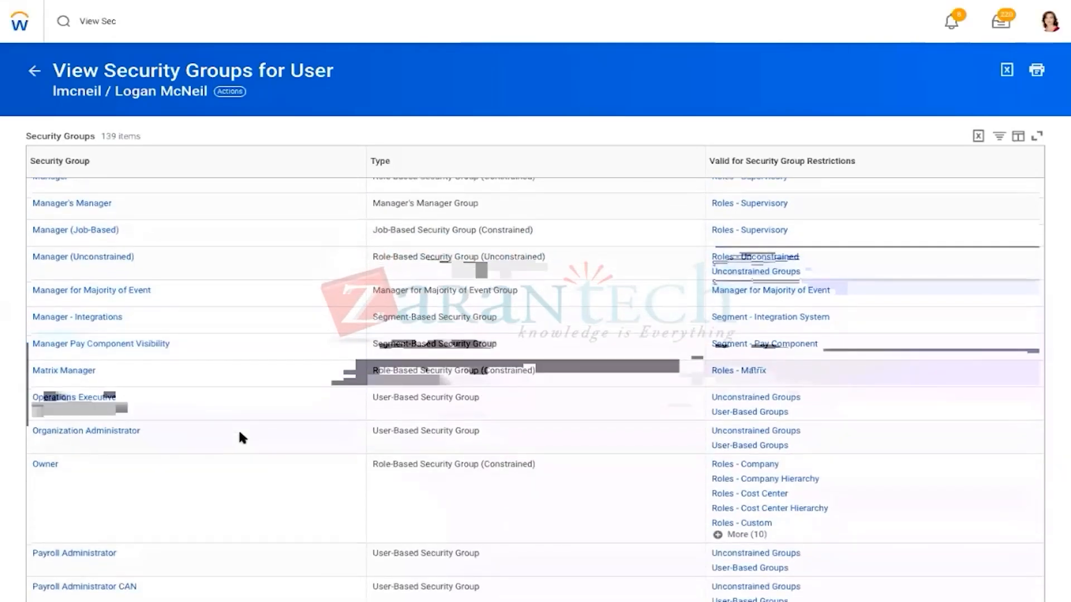
scroll(240, 434, down, 7)
scroll(240, 433, down, 20)
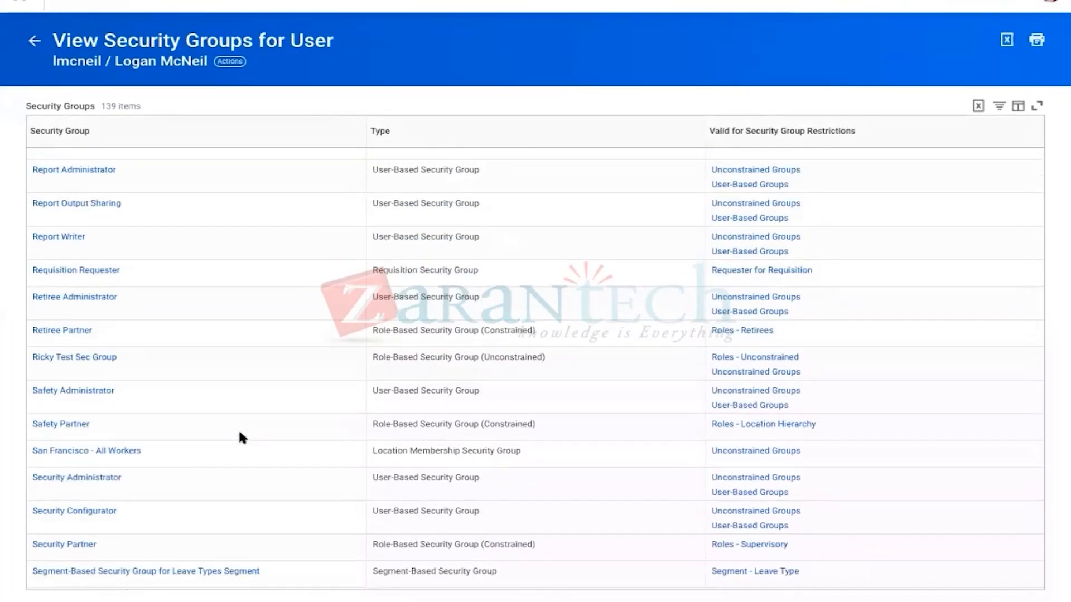
scroll(239, 433, down, 5)
scroll(243, 439, down, 8)
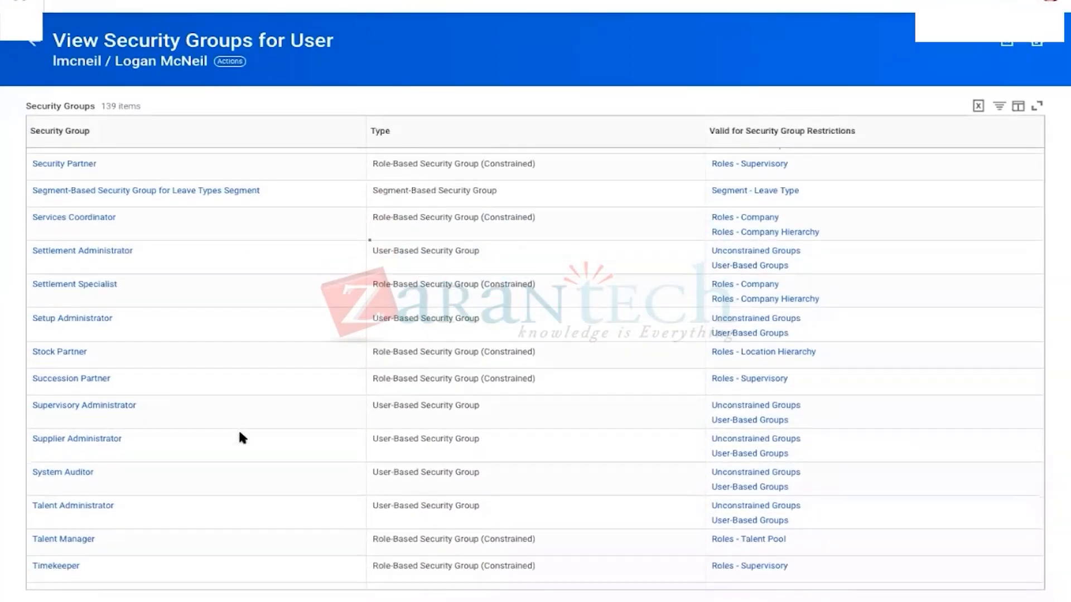
scroll(240, 432, down, 1)
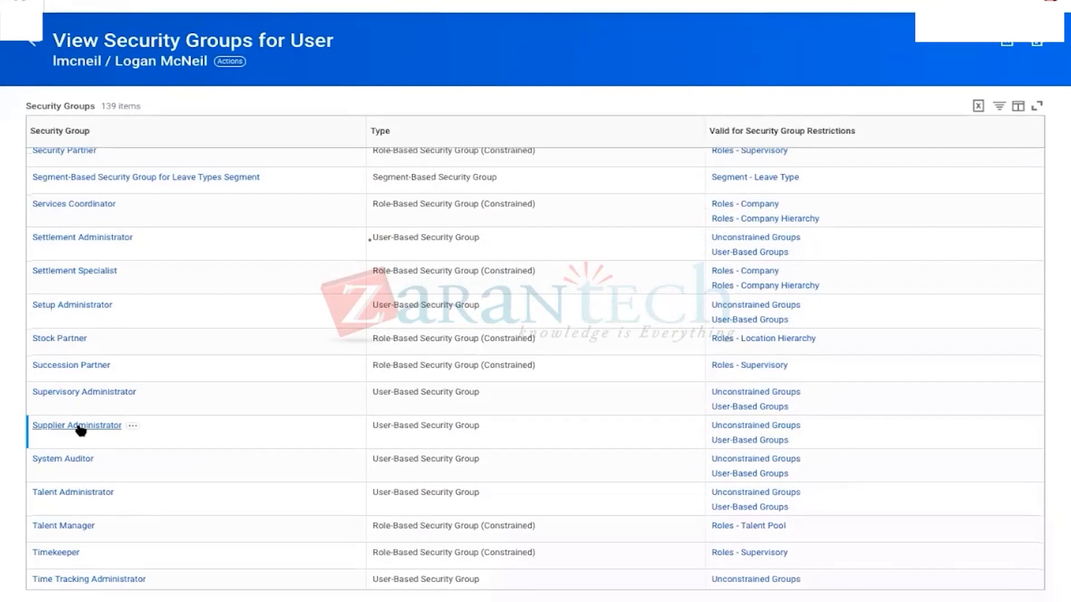
Step: Open the Supplier Administrator security group and examine its domain security policy permissions
click(89, 433)
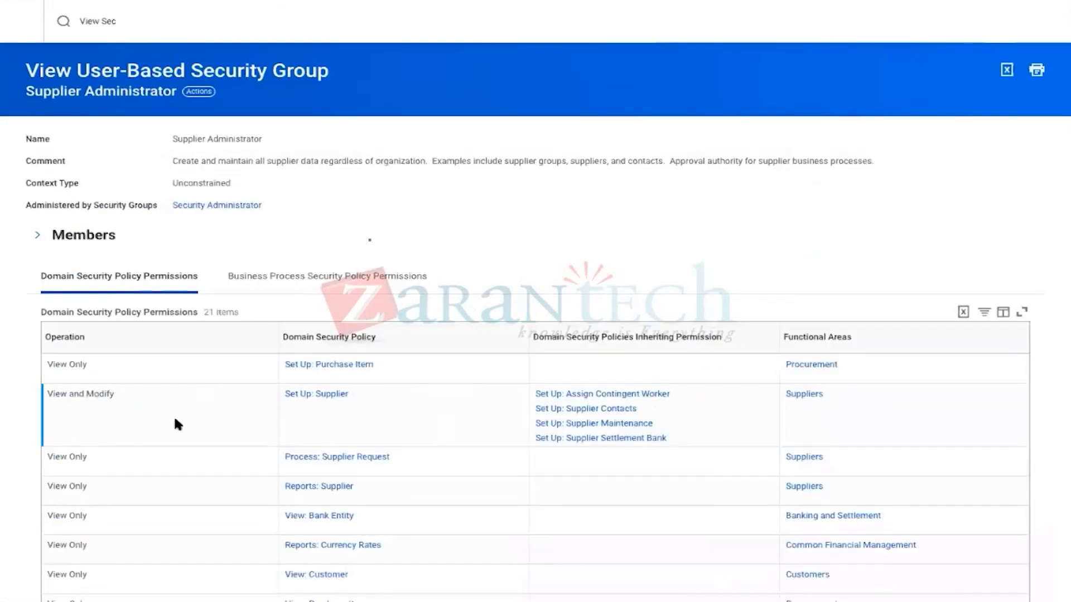
scroll(363, 404, down, 1)
scroll(399, 461, down, 3)
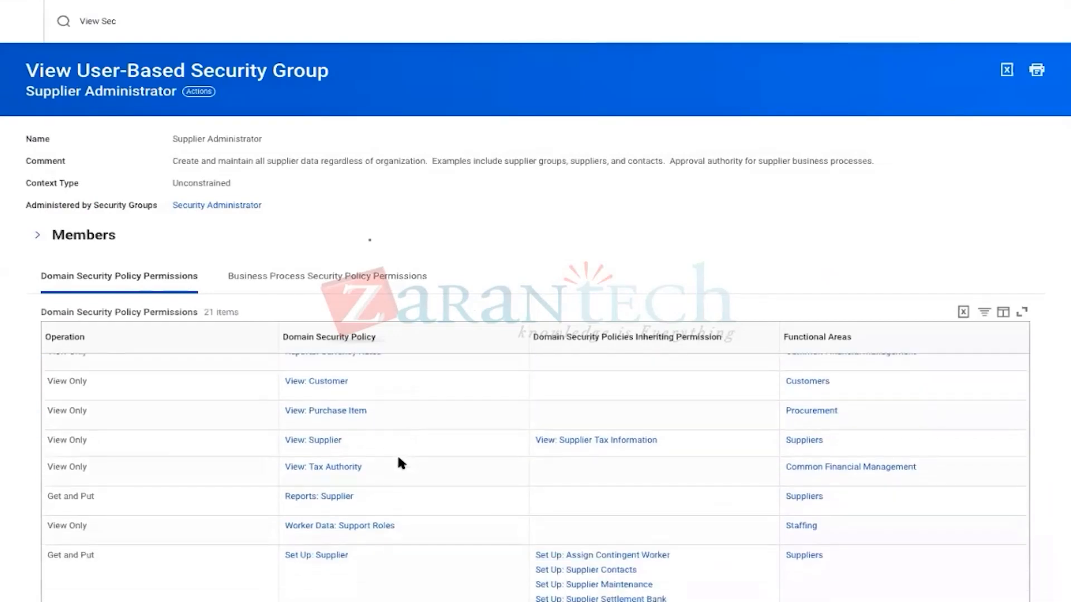
scroll(398, 459, down, 1)
scroll(398, 459, down, 3)
scroll(399, 461, down, 2)
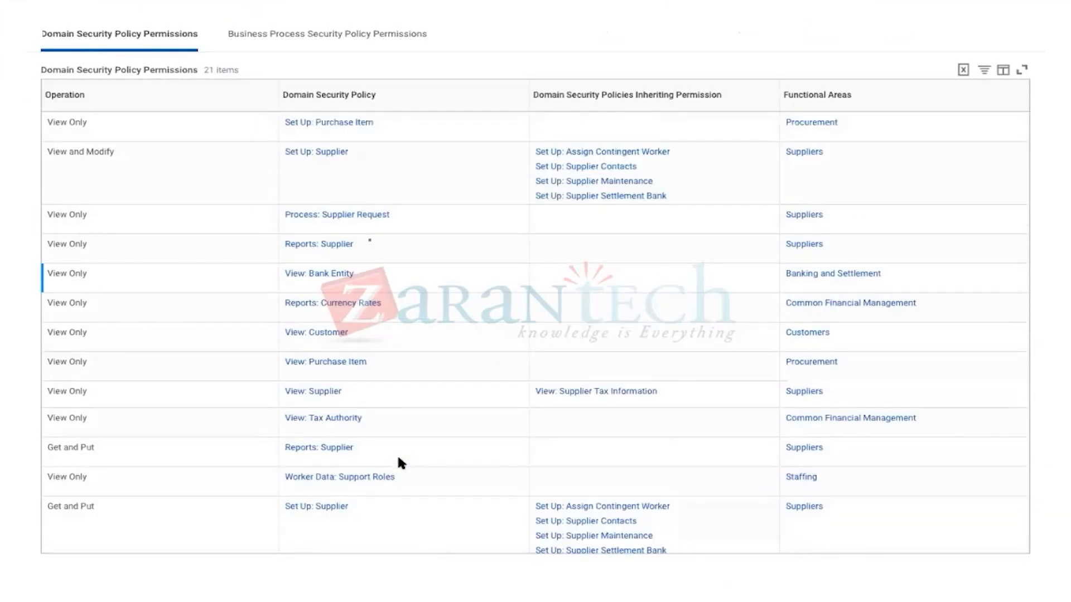
scroll(397, 462, up, 5)
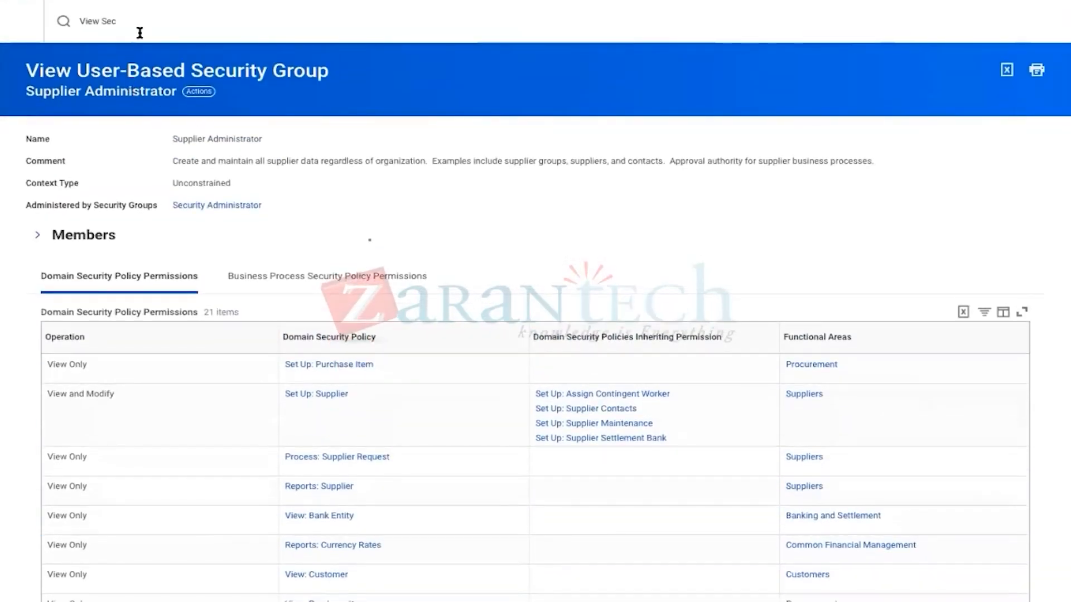
Step: Search for "compare sec" and open the Compare Security of Two Worker Accounts report
click(129, 28)
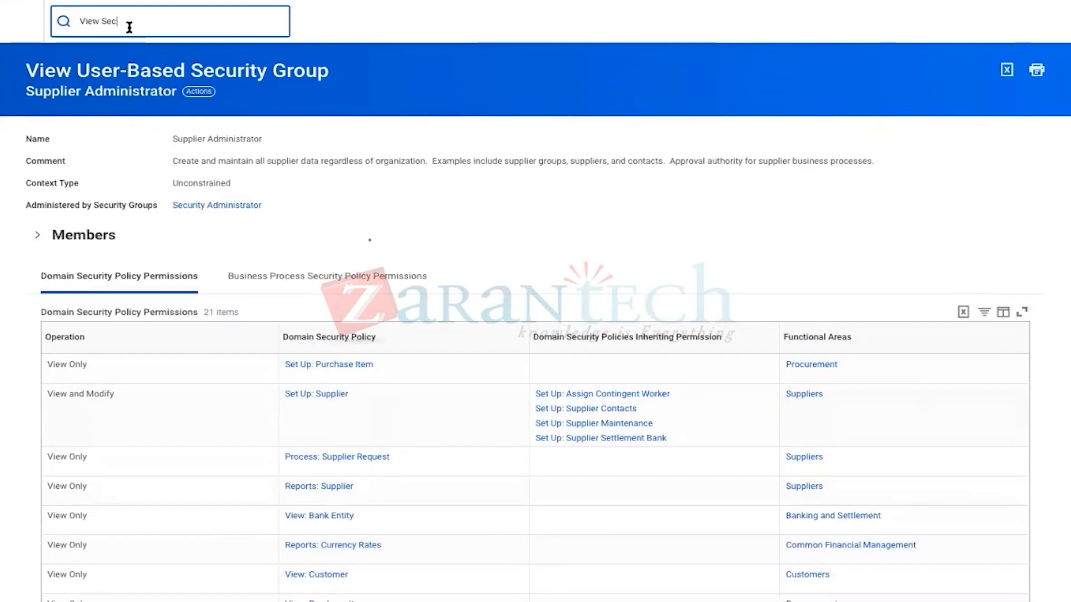
key(ctrl+a)
key(BackSpace)
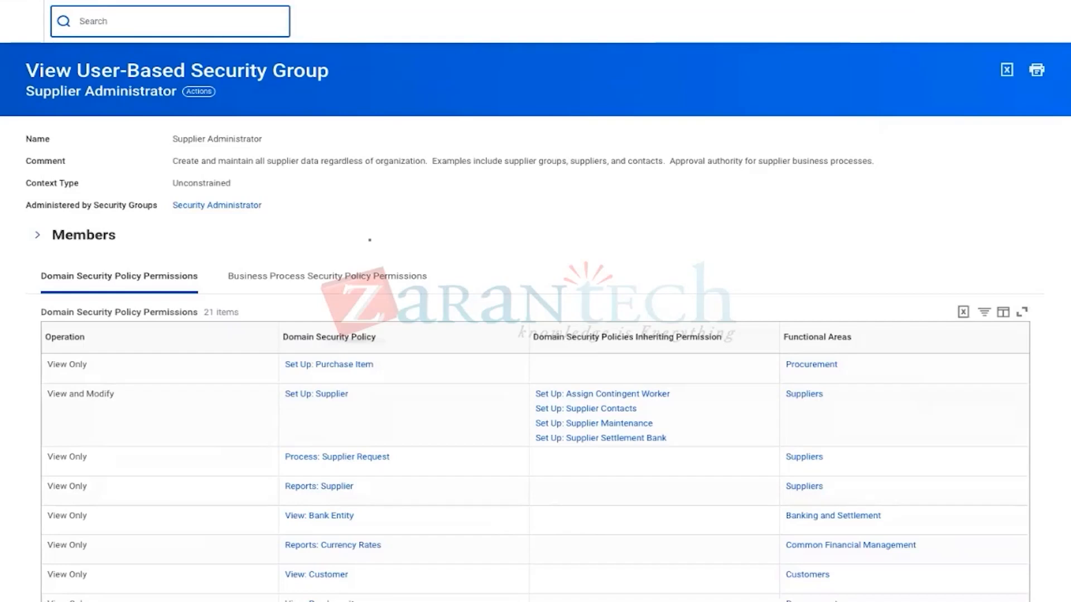
text(compare)
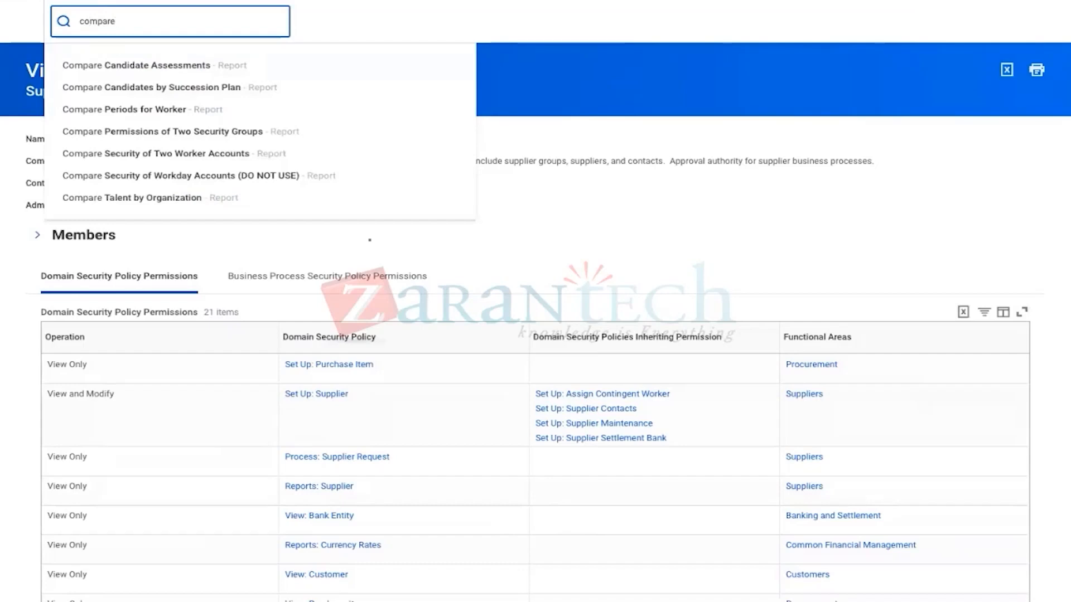
text(sec)
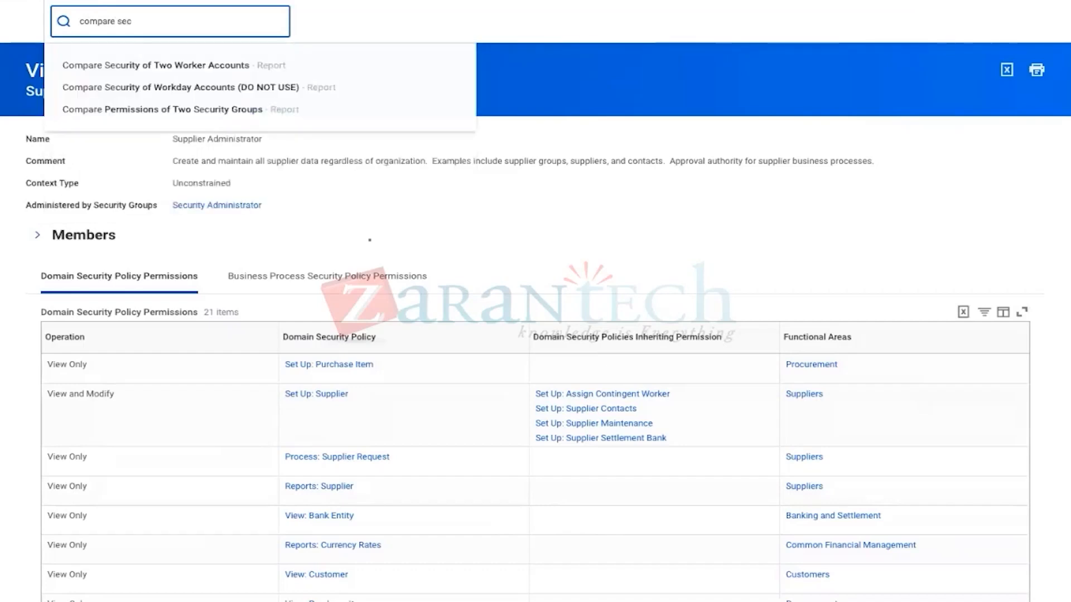
click(121, 69)
Step: Run the security comparison with the original administrator as Worker 1 and the previously proxied worker as Worker 2
click(120, 161)
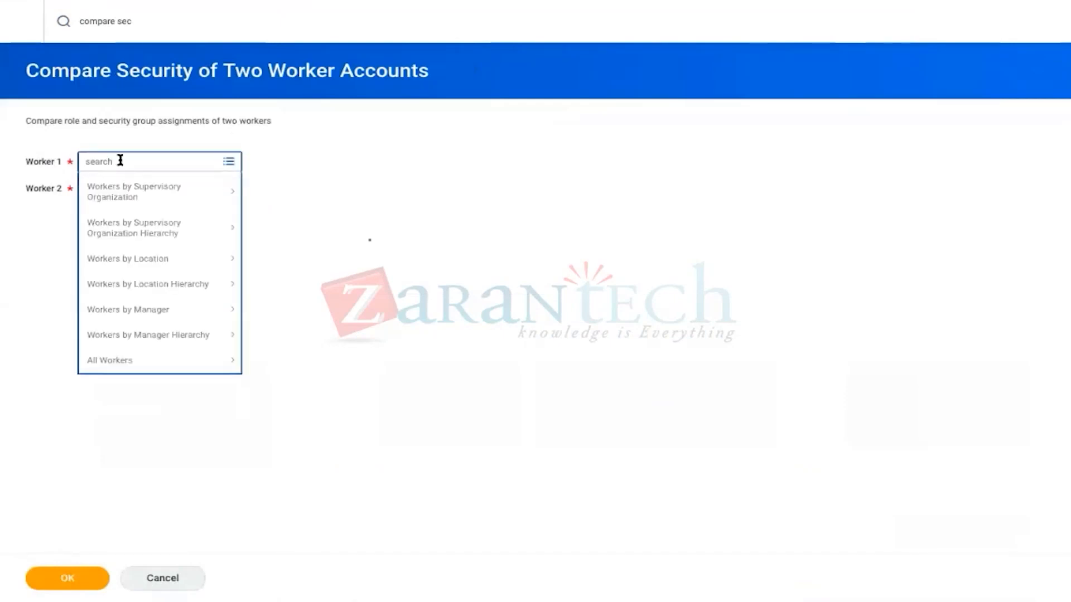
text(Logan )
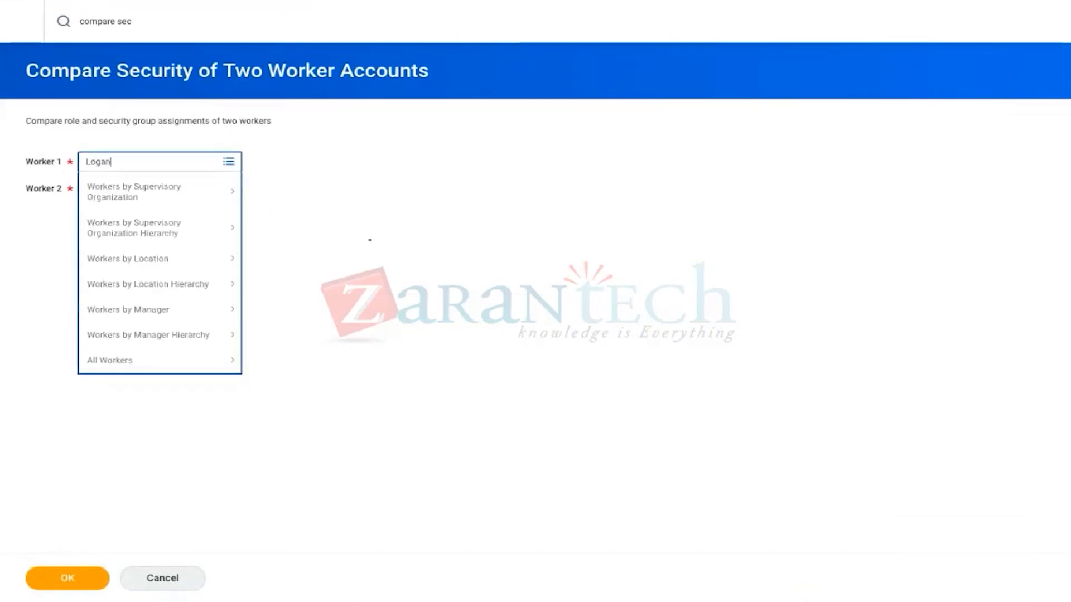
text(McN)
key(Return)
click(120, 206)
text(T)
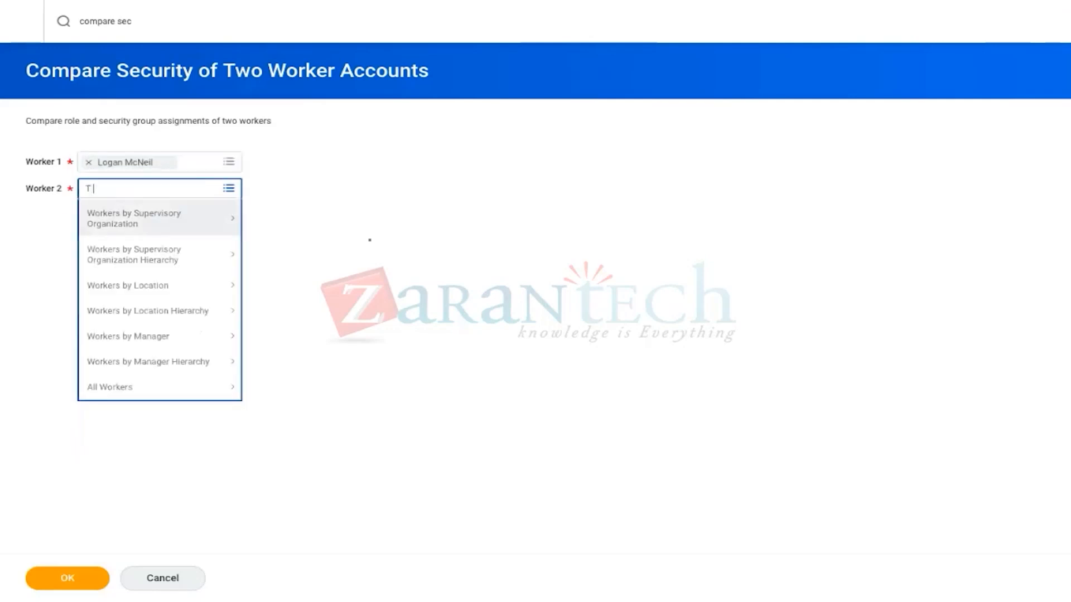
text(eresa Serrano)
key(Return)
click(323, 274)
click(45, 578)
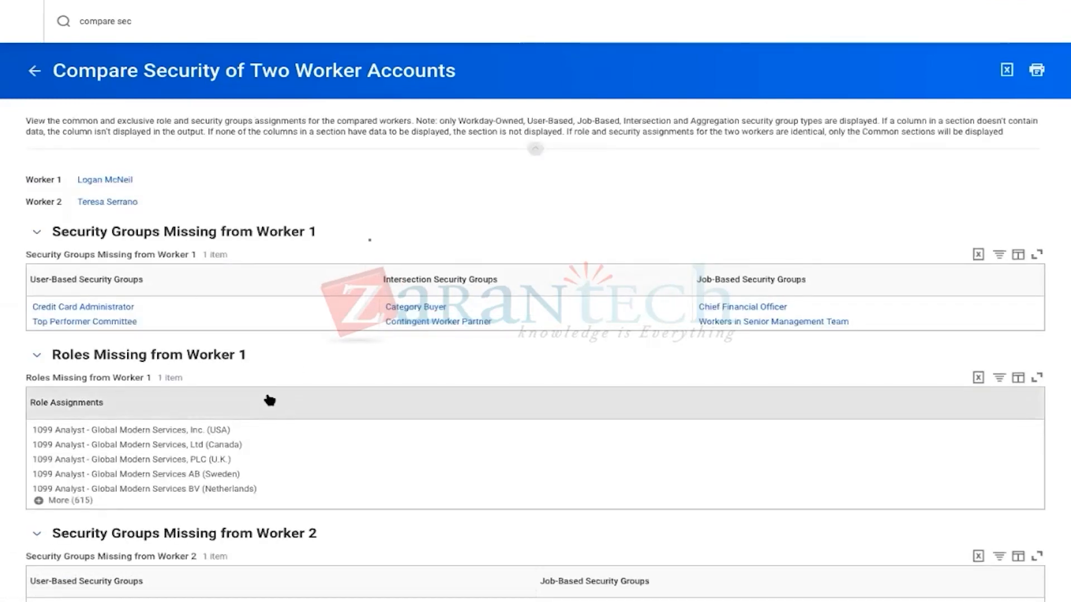
Step: Examine the comparison's missing security groups and roles for both workers, along with their common security groups and role assignments
scroll(274, 372, down, 1)
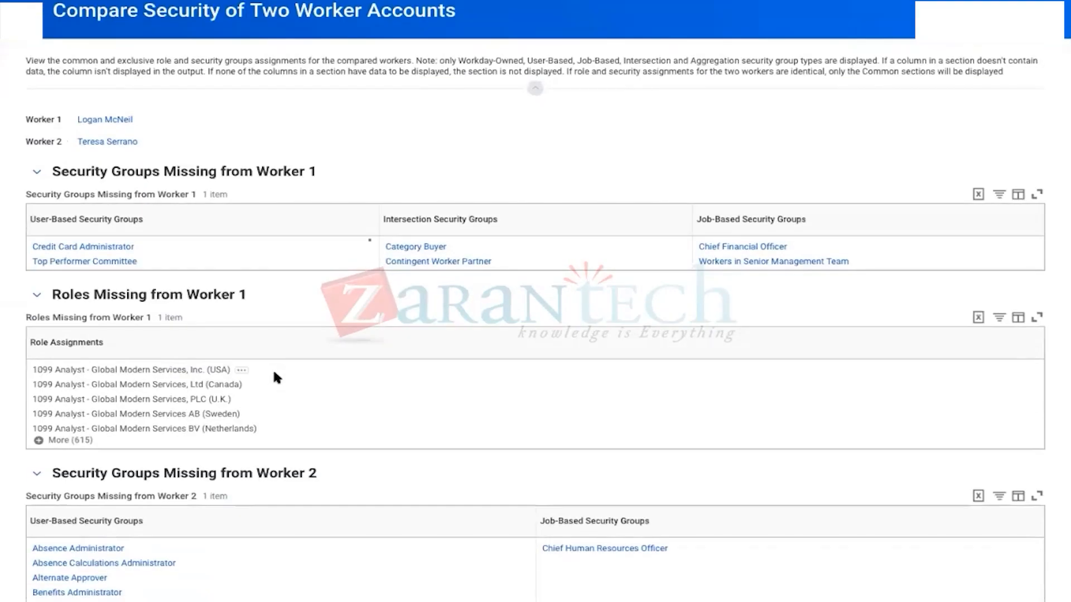
scroll(274, 374, down, 1)
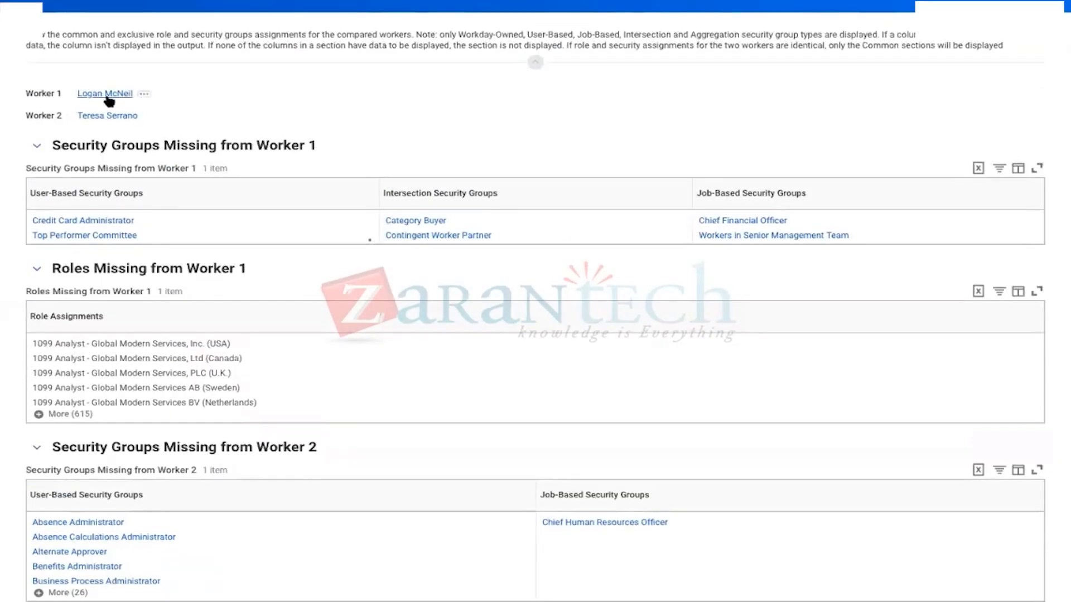
scroll(232, 374, down, 3)
scroll(231, 370, down, 2)
scroll(210, 413, up, 1)
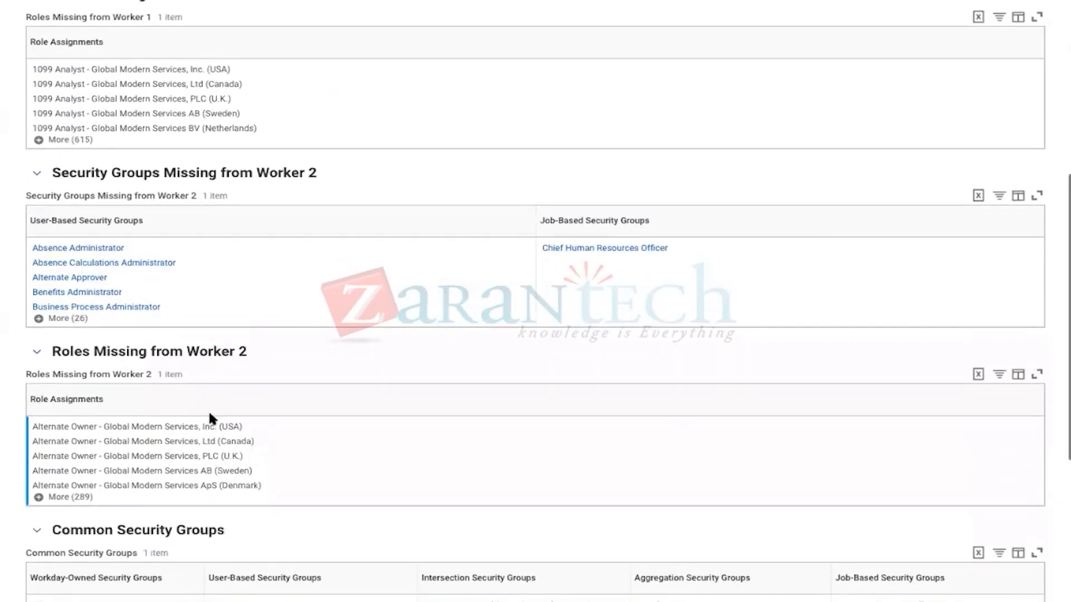
scroll(211, 415, up, 2)
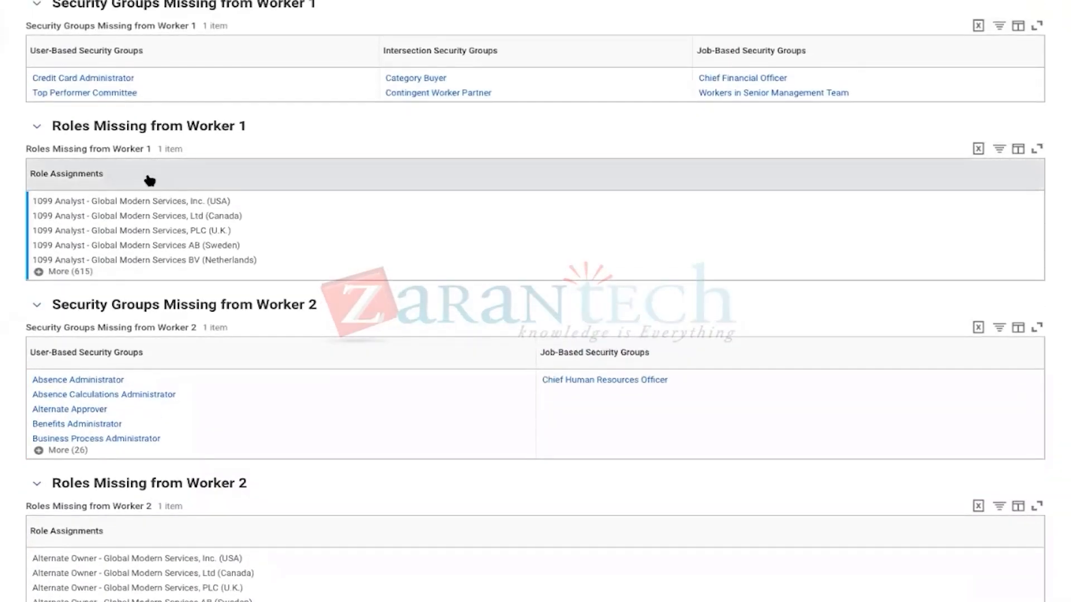
scroll(167, 187, down, 1)
scroll(194, 460, down, 5)
scroll(193, 461, down, 2)
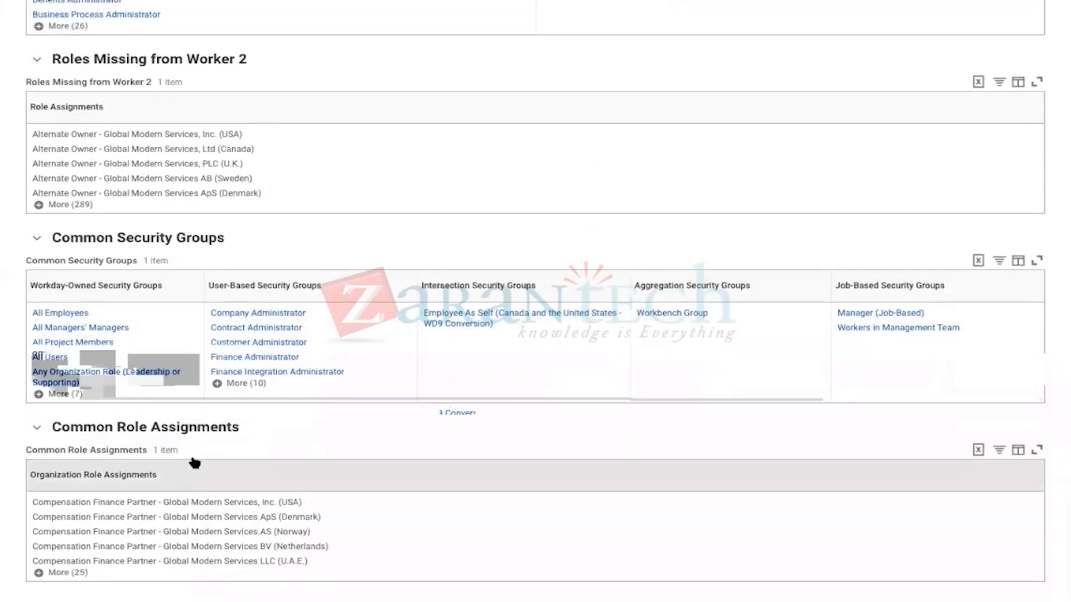
scroll(193, 463, up, 6)
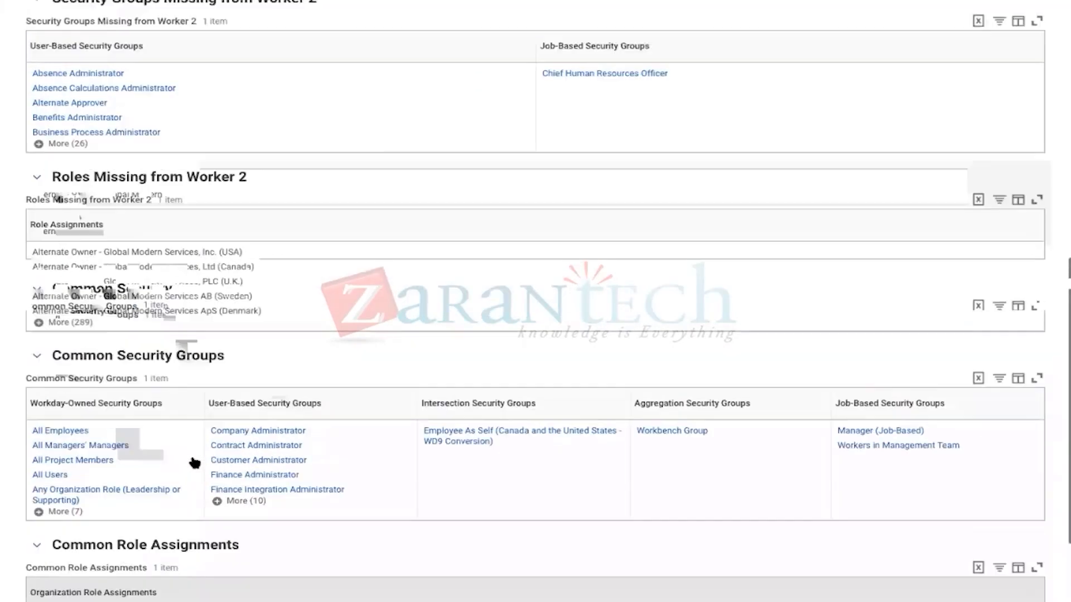
scroll(194, 462, up, 3)
scroll(194, 462, down, 1)
scroll(191, 461, down, 1)
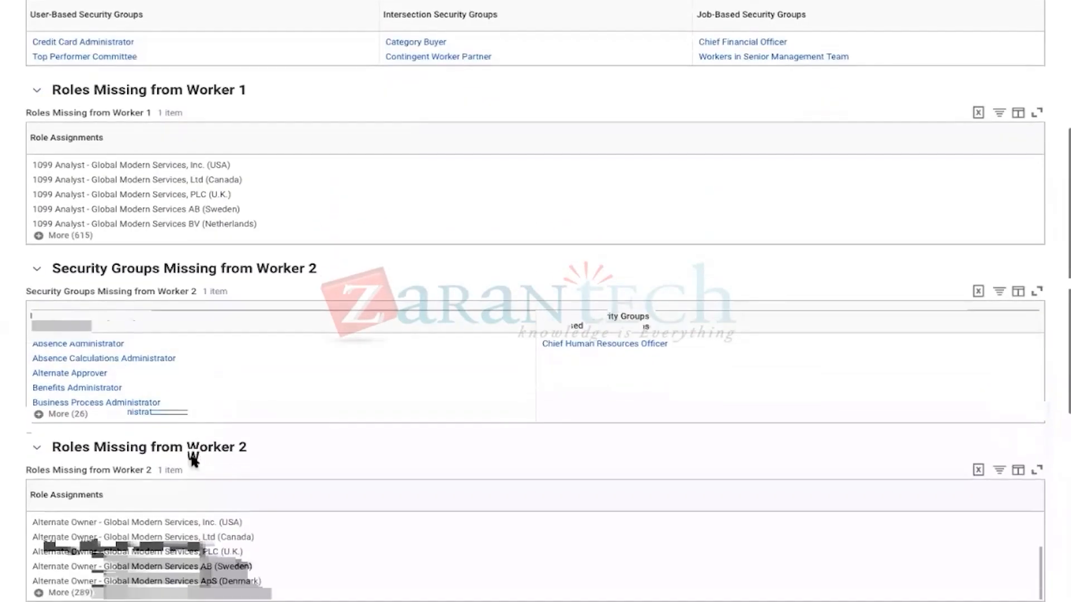
Step: Expand the full list of roles missing from Worker 1, collapse that section, and review the remaining comparison sections
click(39, 236)
scroll(143, 342, down, 1)
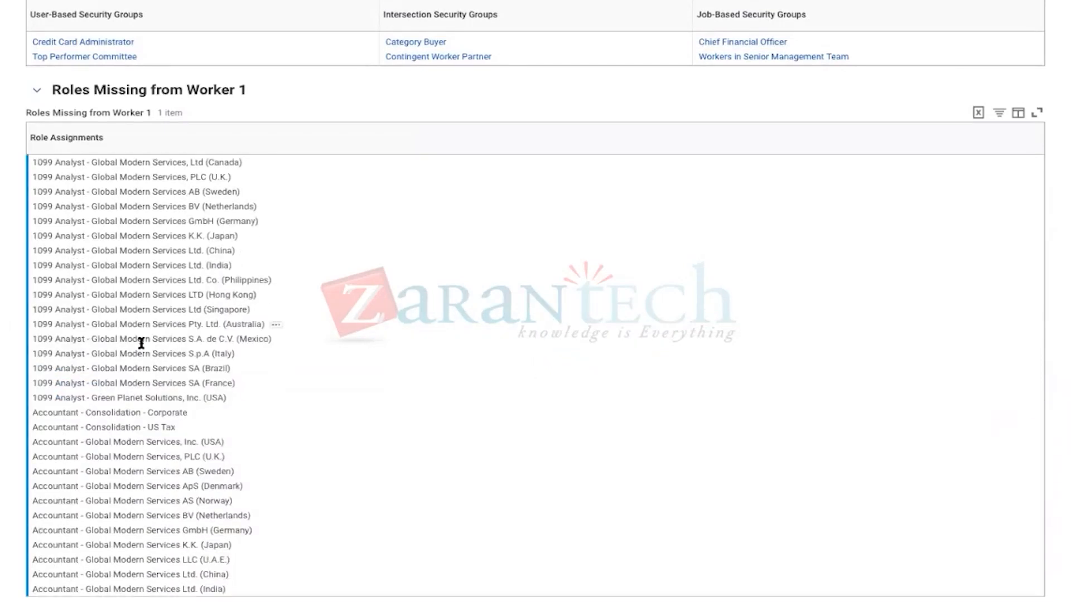
click(36, 91)
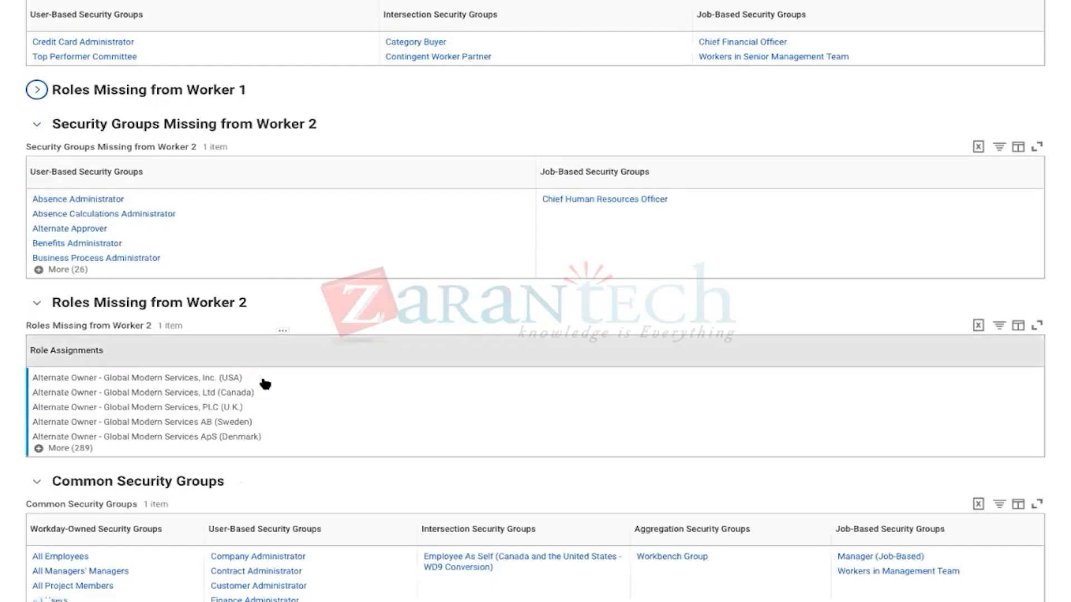
scroll(265, 384, down, 3)
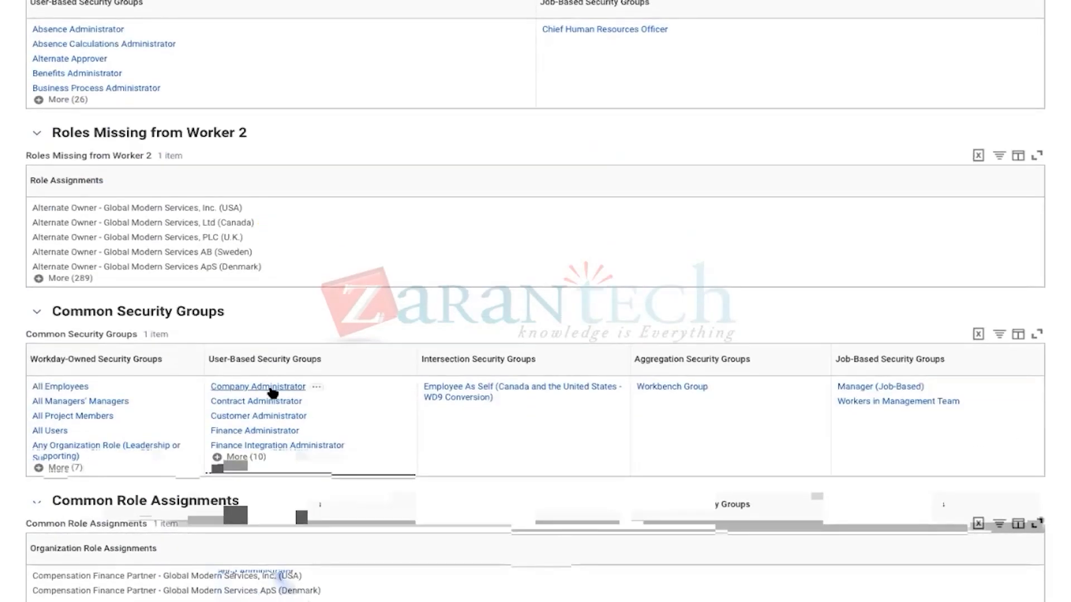
scroll(272, 393, down, 1)
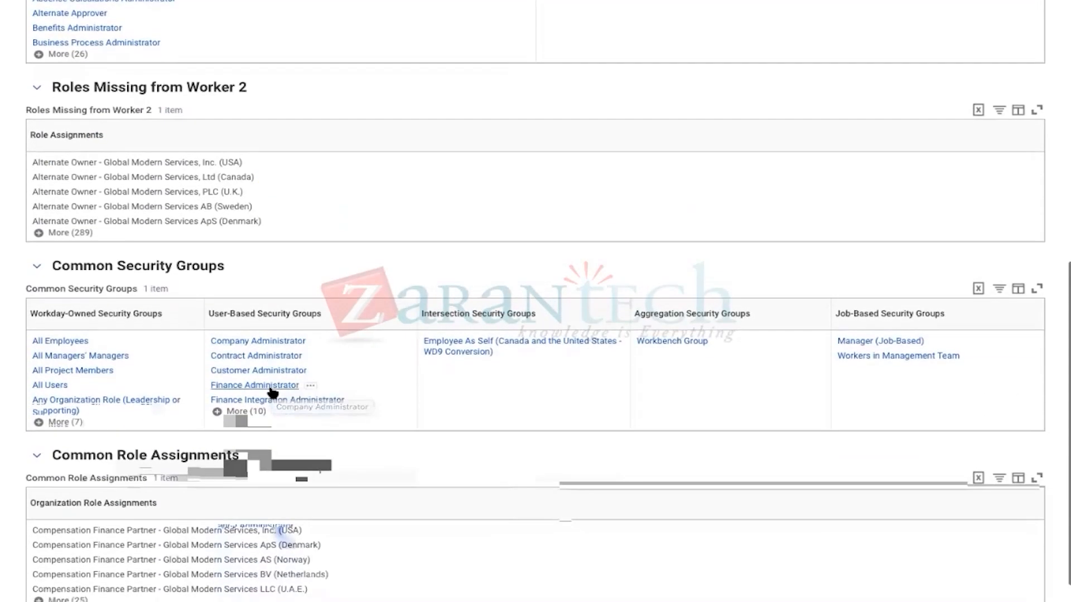
scroll(167, 316, up, 3)
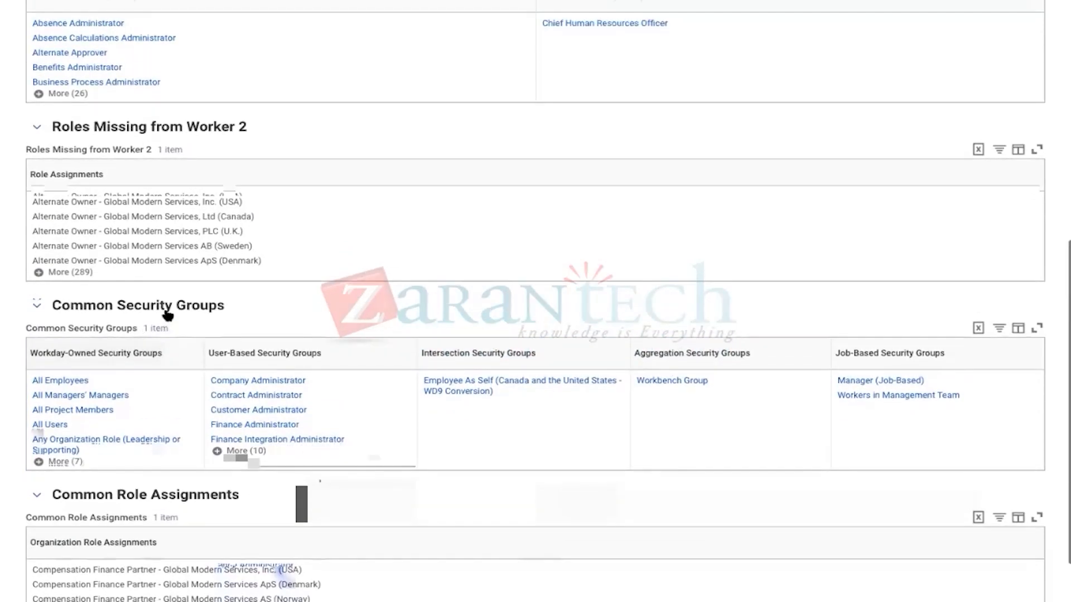
scroll(167, 316, up, 5)
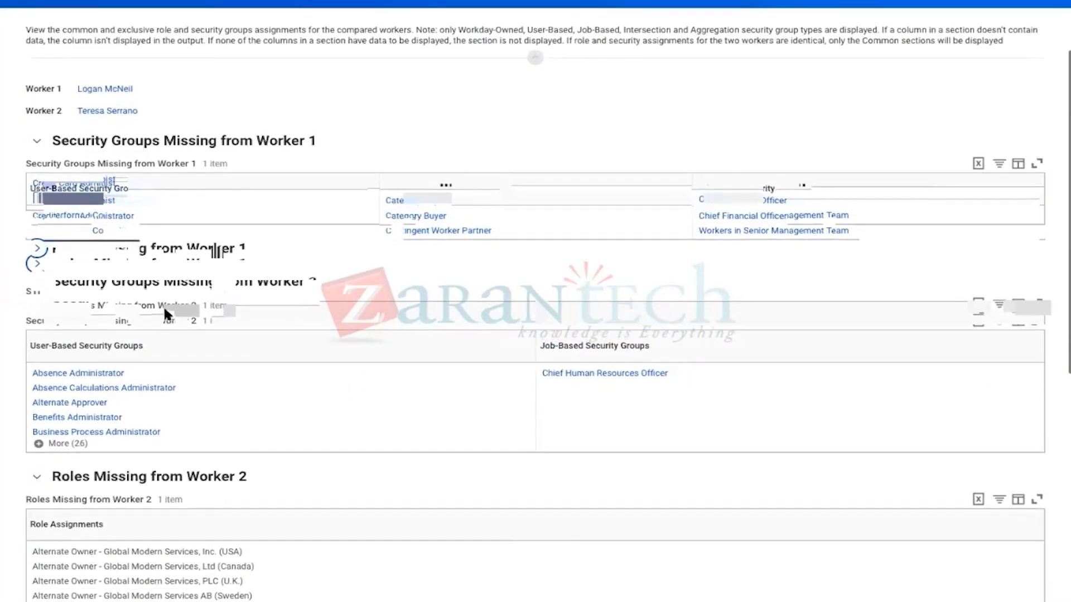
scroll(165, 314, up, 1)
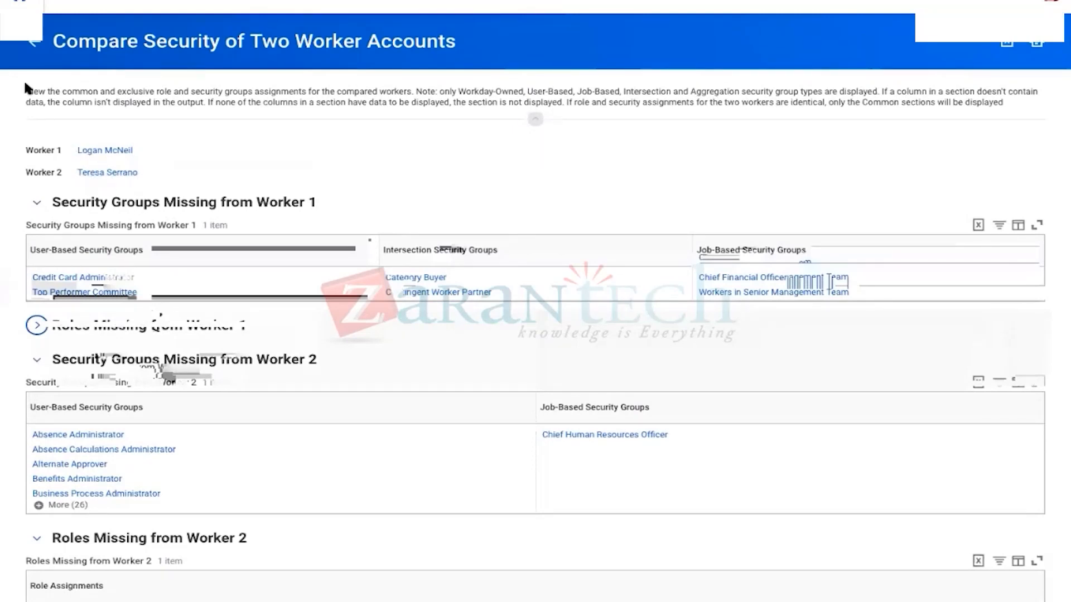
Step: Leave the worker comparison results and search for "compare sec for two sec groups"
click(35, 44)
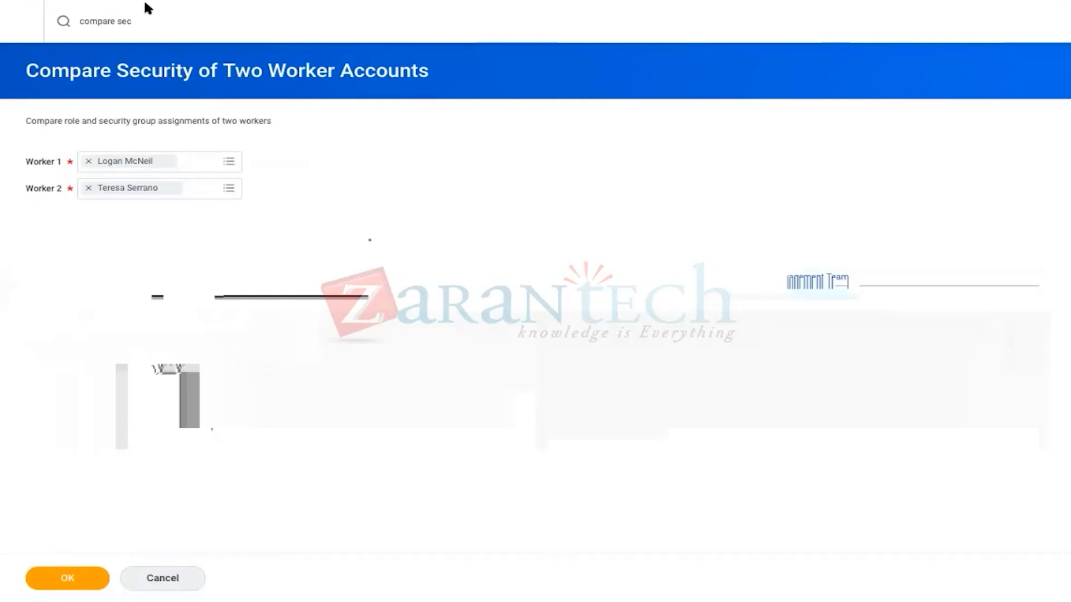
click(144, 21)
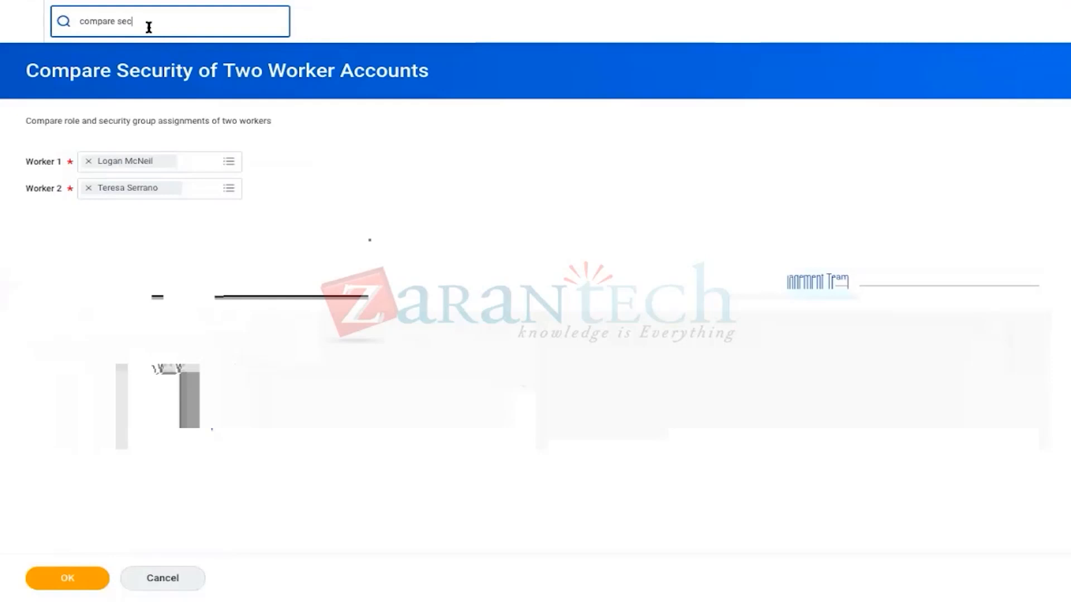
drag(118, 22, 170, 22)
text(sec for two sec )
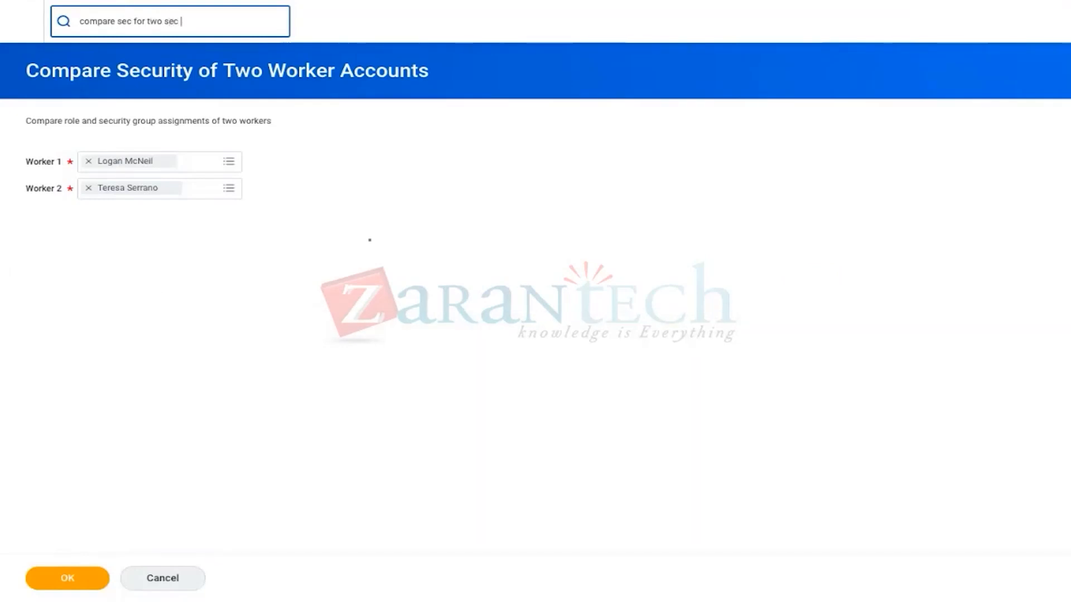
text(groups)
key(Return)
Step: Search for "compare secu", open Compare Permissions of Two Security Groups, and look at the Security Group 1 selection options
drag(214, 21, 84, 19)
key(BackSpace)
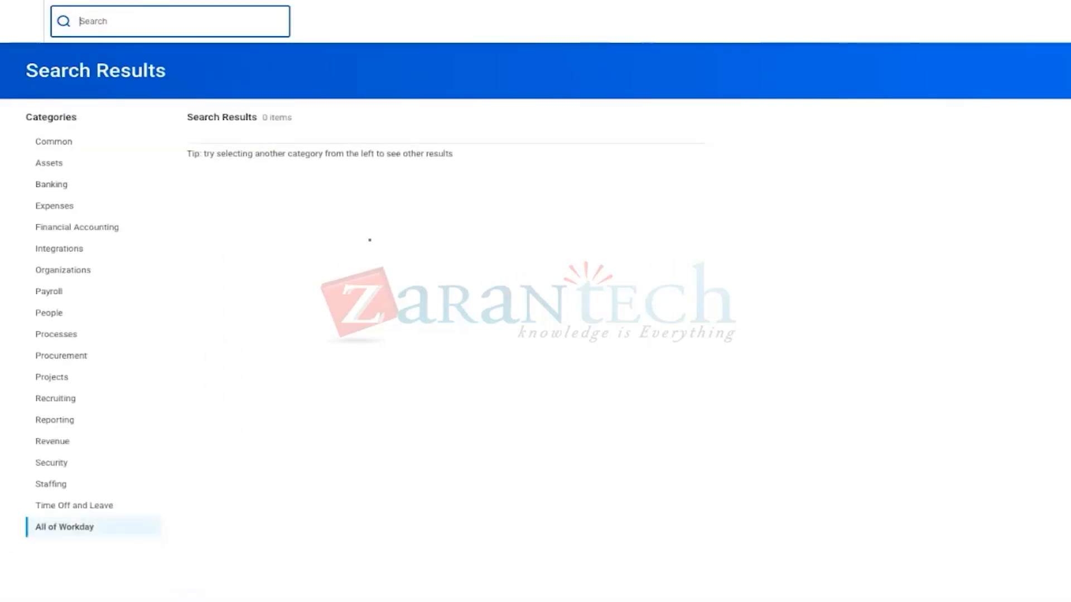
text(comp sec for)
key(BackSpace)
key(BackSpace)
key(BackSpace)
key(BackSpace)
key(BackSpace)
key(BackSpace)
key(BackSpace)
key(BackSpace)
key(BackSpace)
text(are secu)
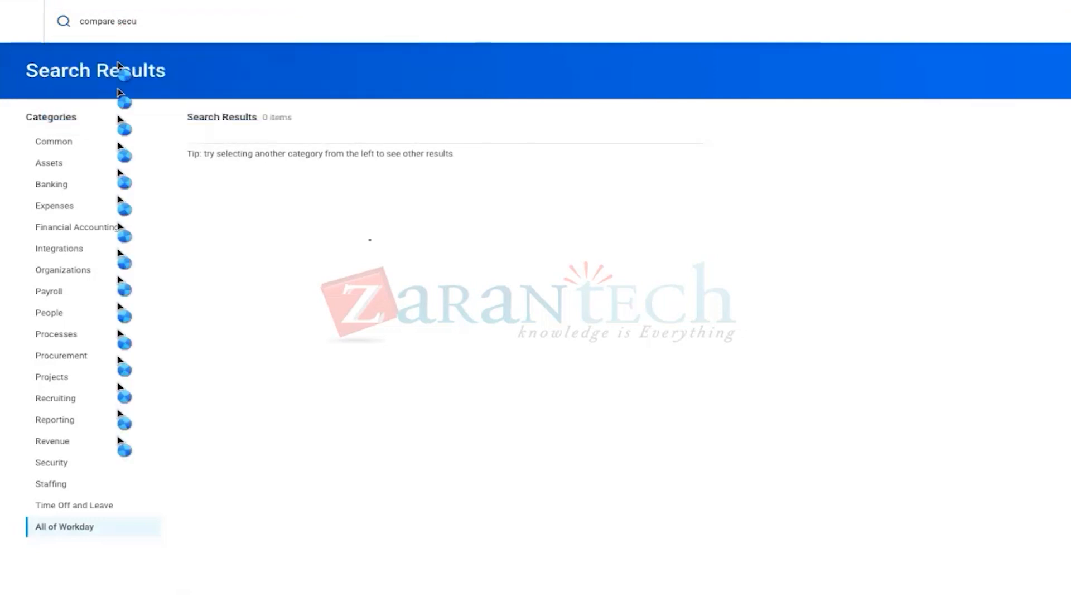
click(260, 162)
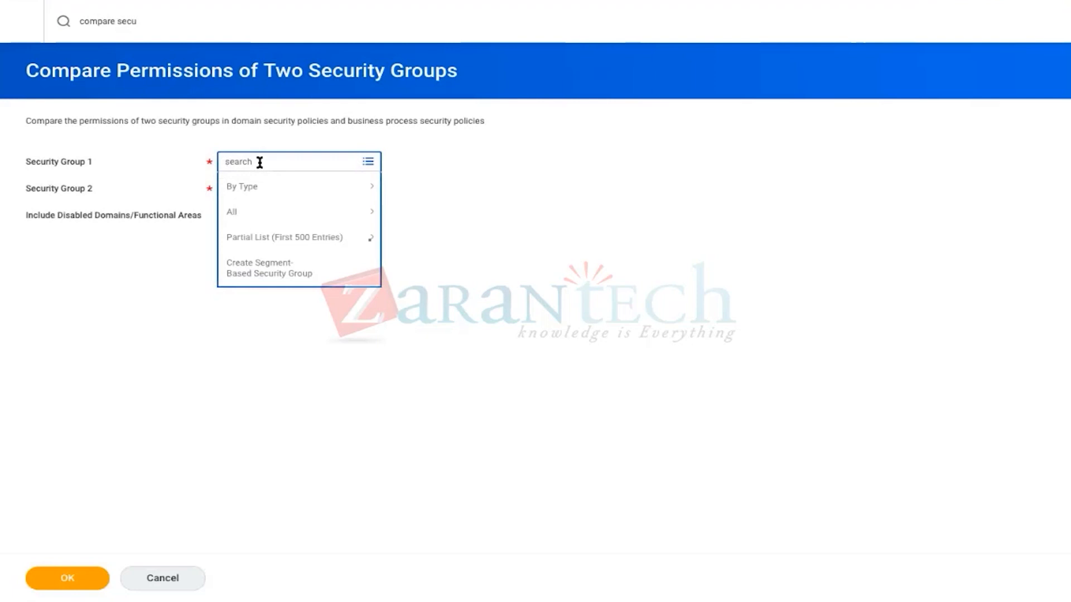
click(85, 121)
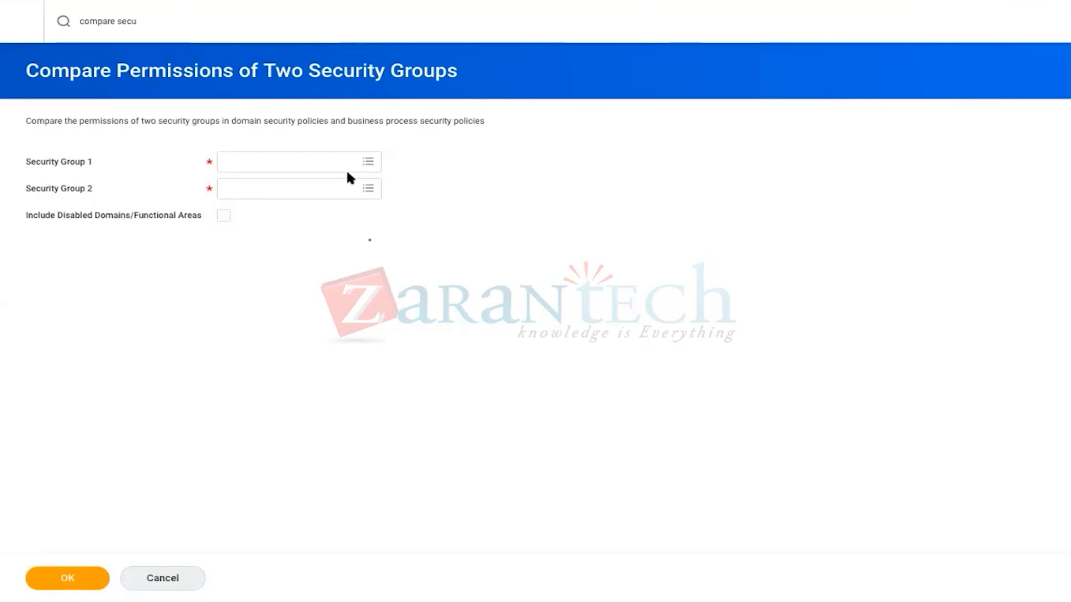
Step: Search for "Unpaid Supplier Invoice" and open the matching custom report definition
click(156, 20)
key(ctrl+a)
key(BackSpace)
text(Un)
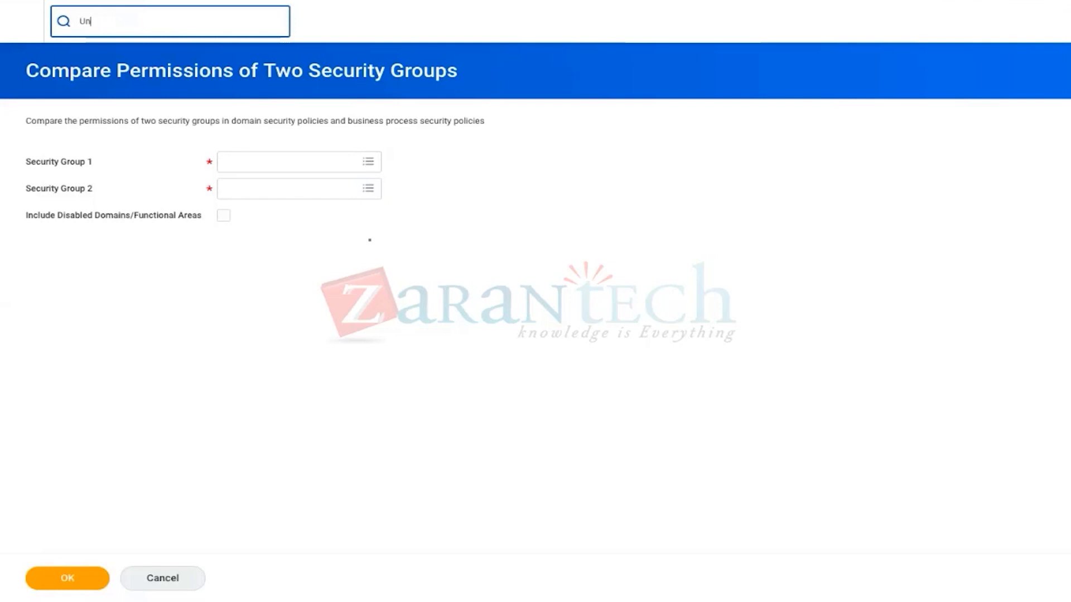
text(paid Supplier Invoice)
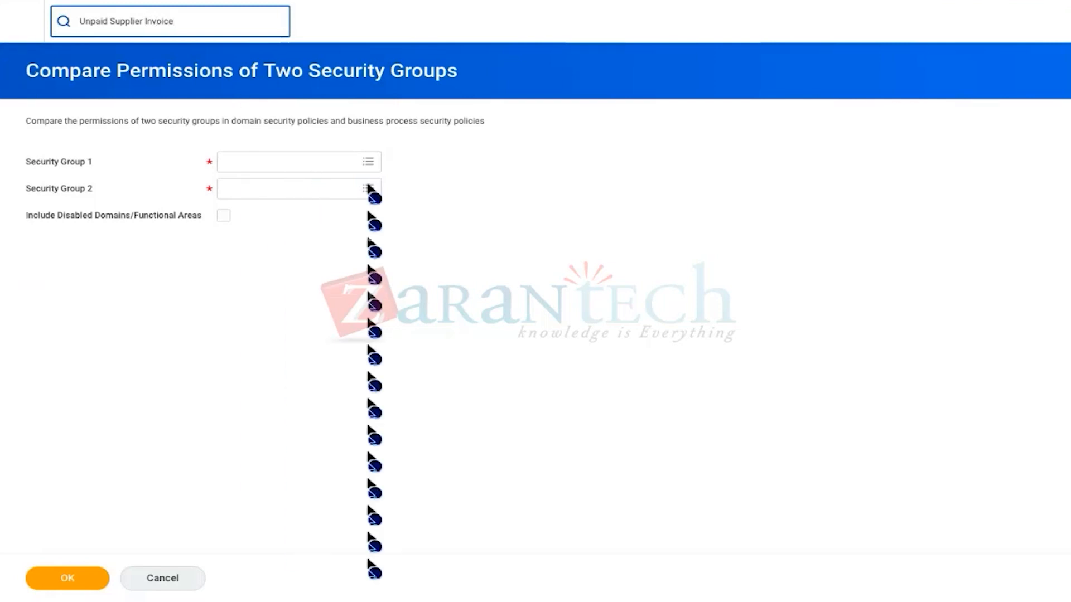
key(Return)
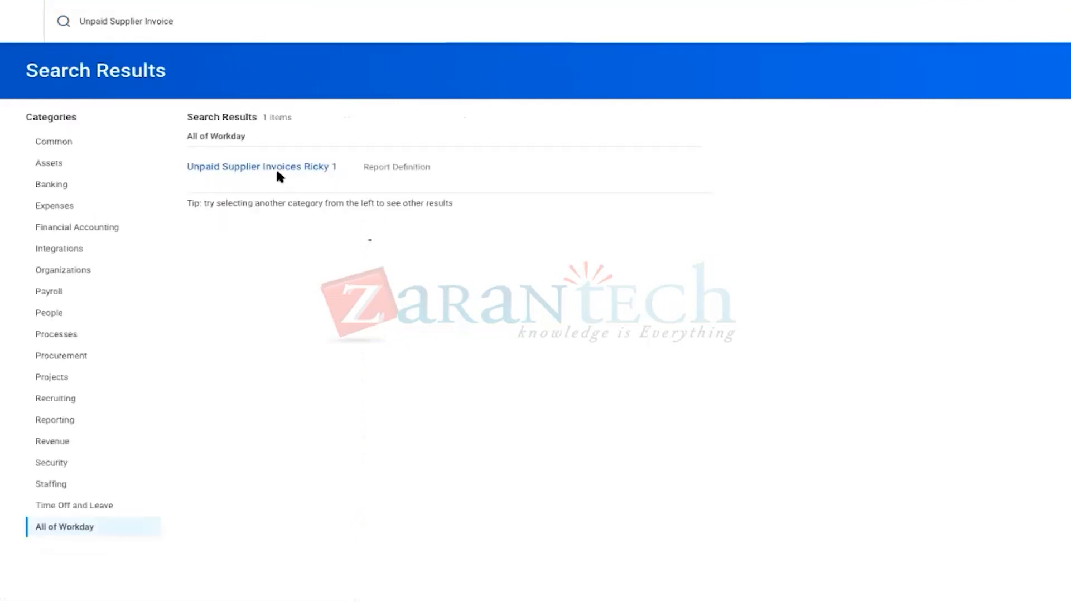
click(328, 166)
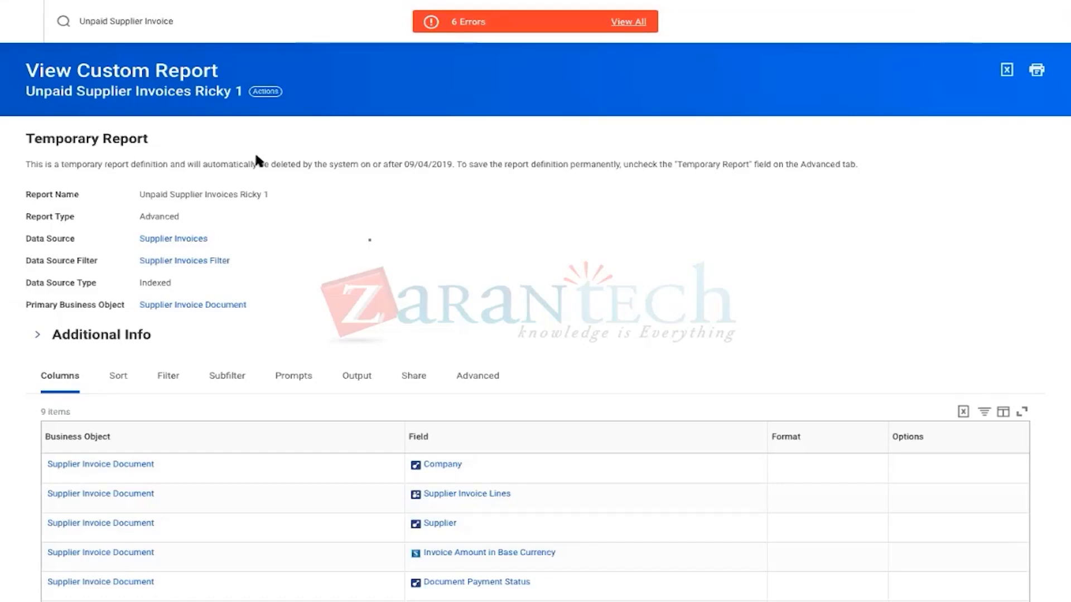
Step: Look through the unpaid supplier invoices report's related actions and open Scheduled Future Processes for it
click(267, 92)
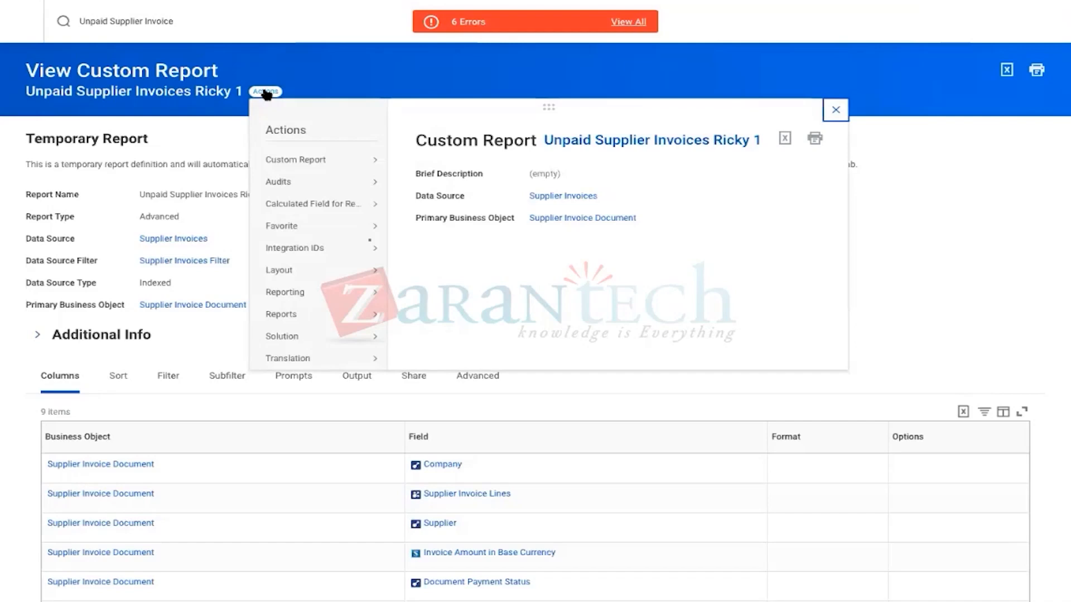
mouse_move(279, 163)
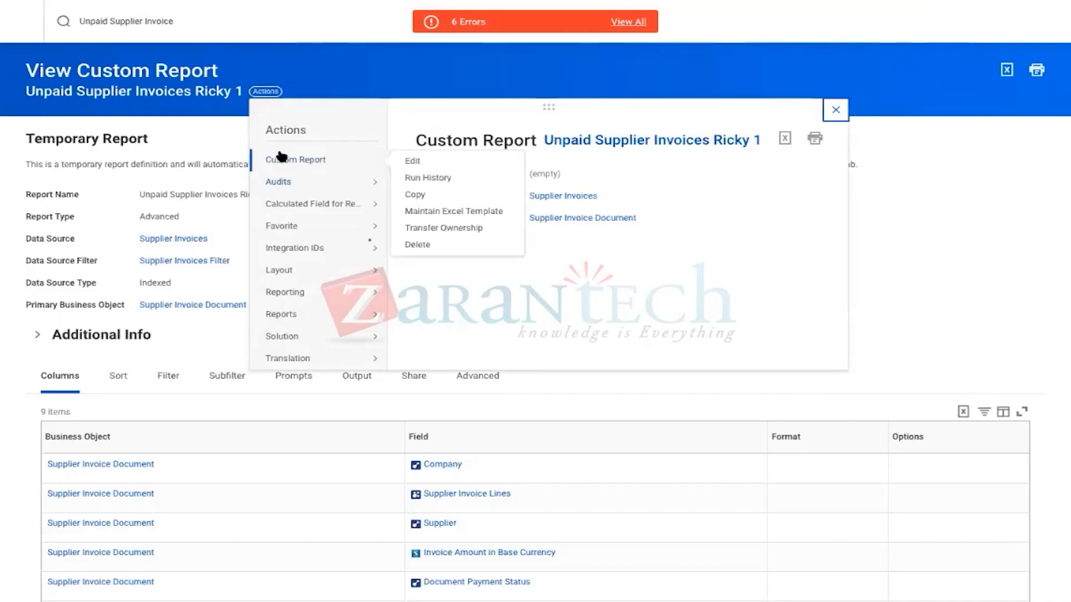
mouse_move(278, 273)
mouse_move(280, 318)
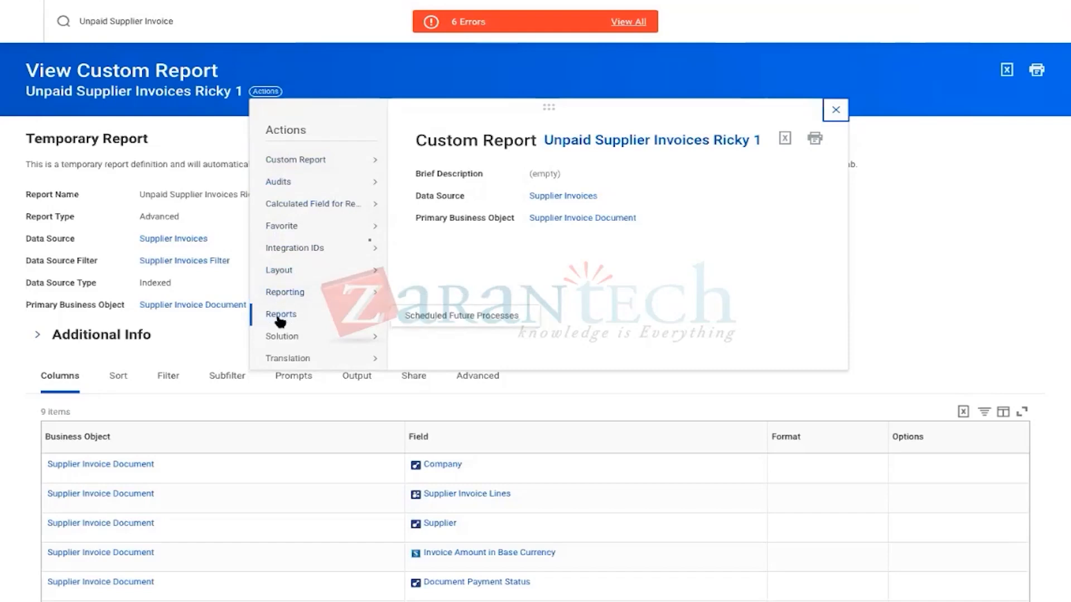
click(428, 316)
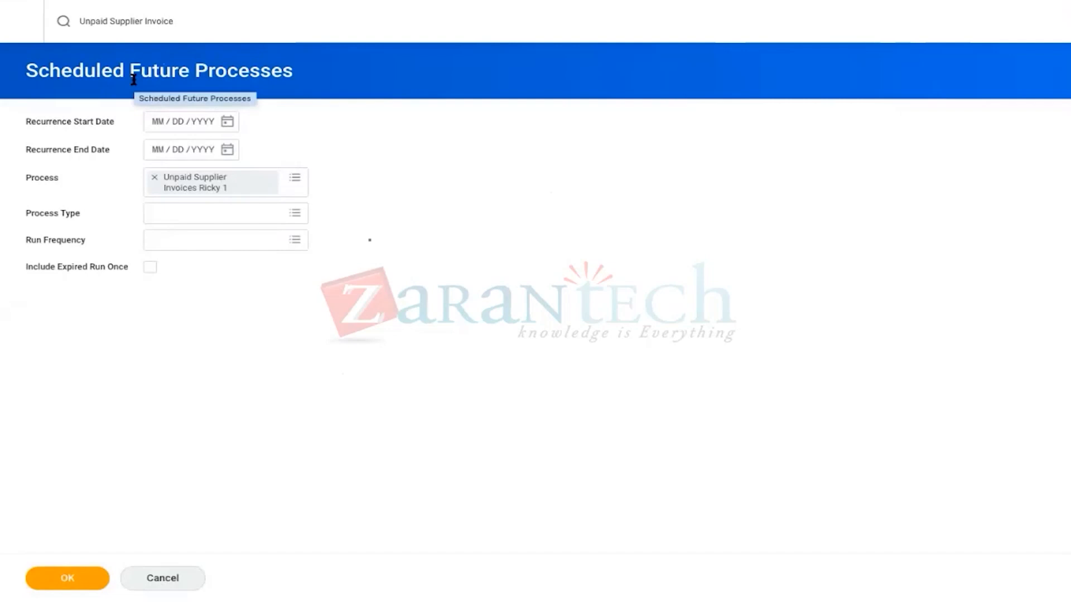
click(190, 24)
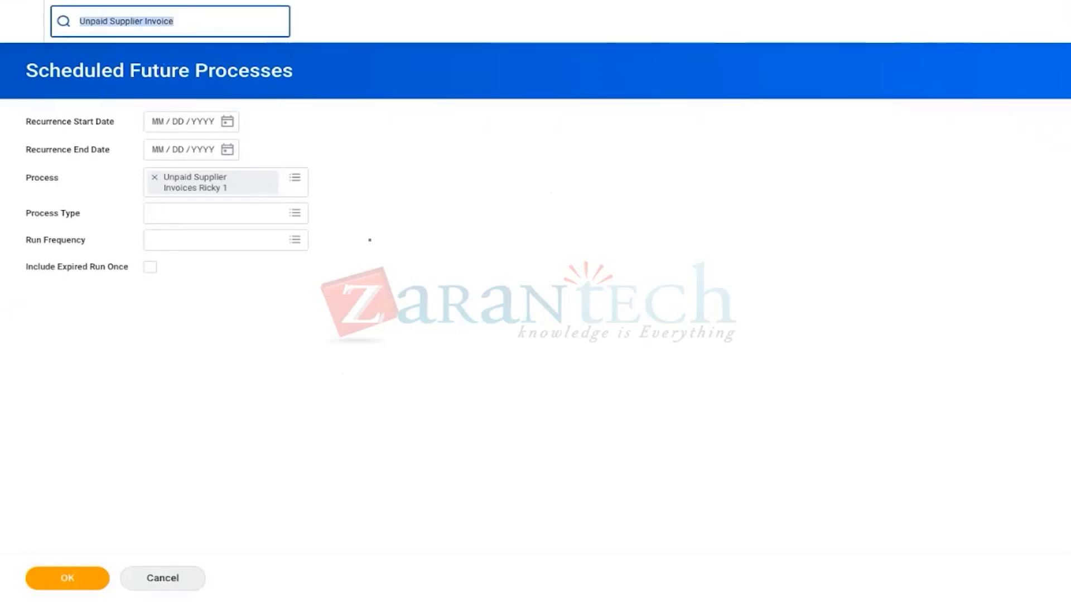
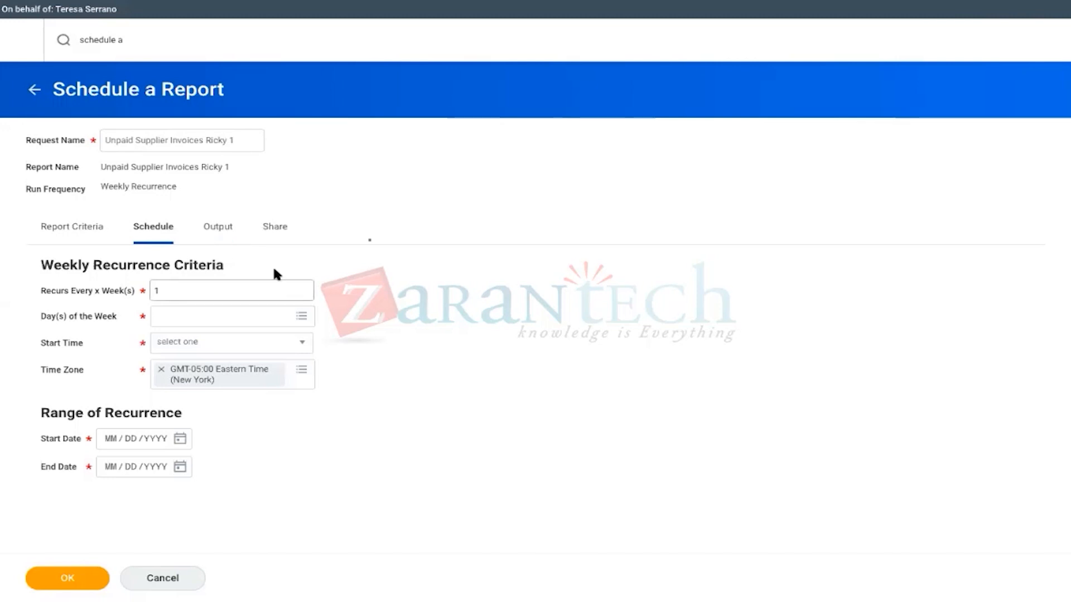
Step: Examine the output, sharing and weekly recurrence settings for scheduling the unpaid supplier invoices report
click(222, 229)
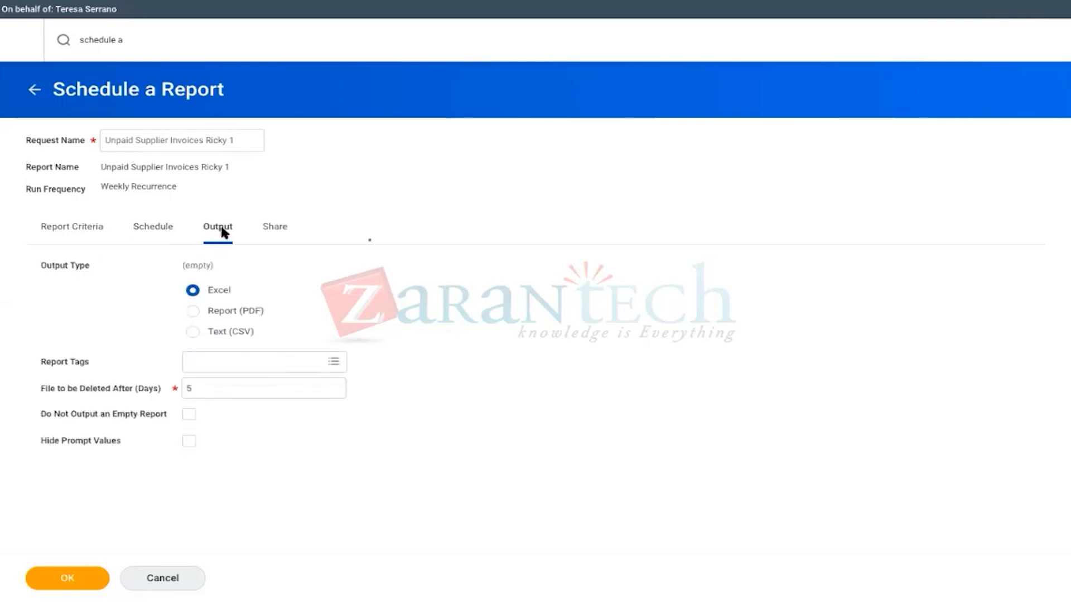
click(268, 229)
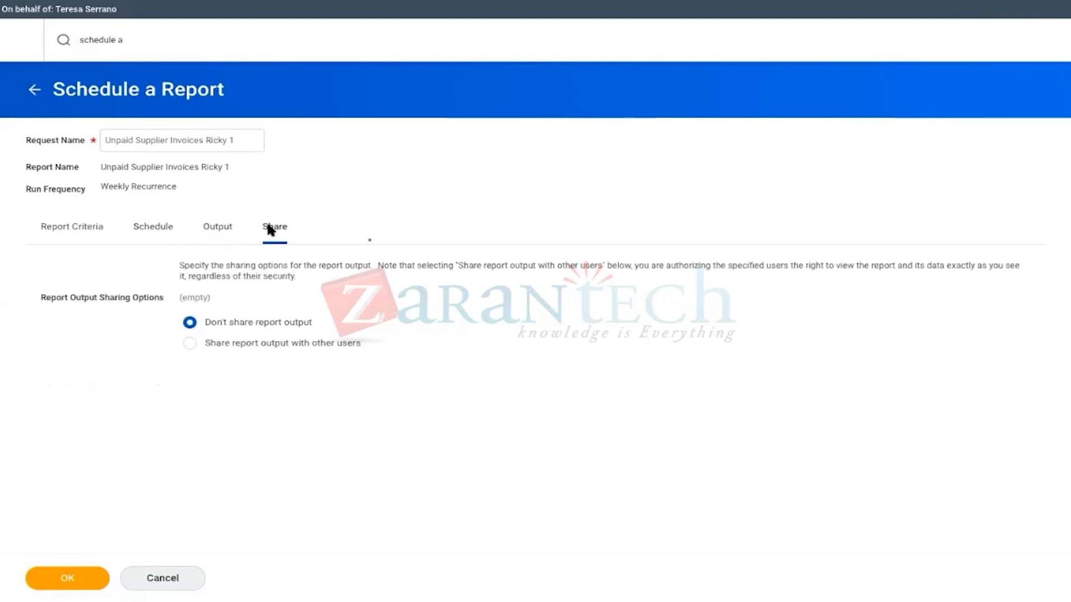
click(150, 232)
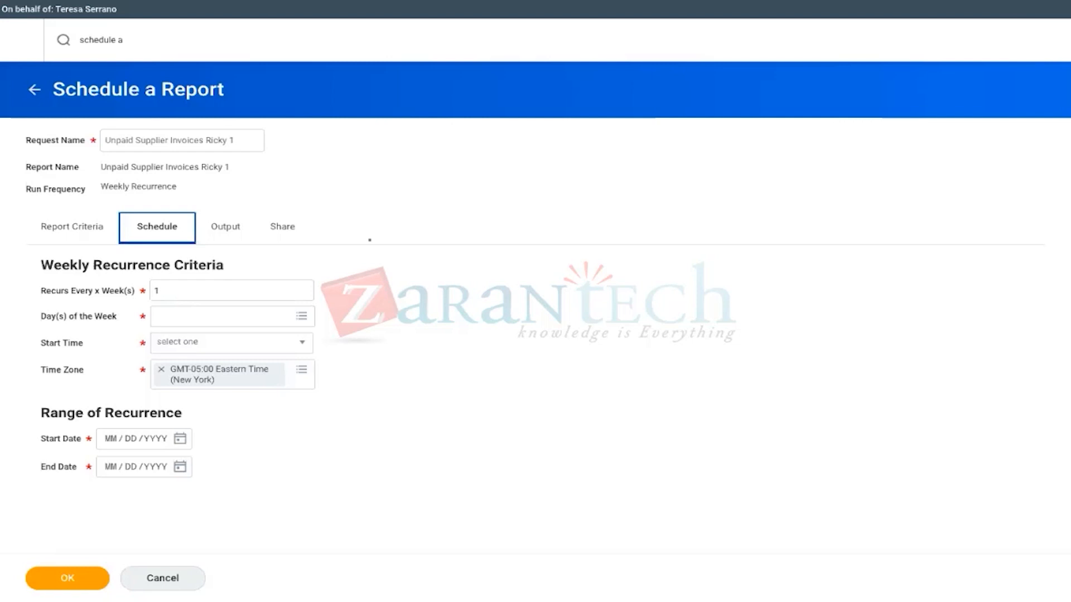
click(215, 224)
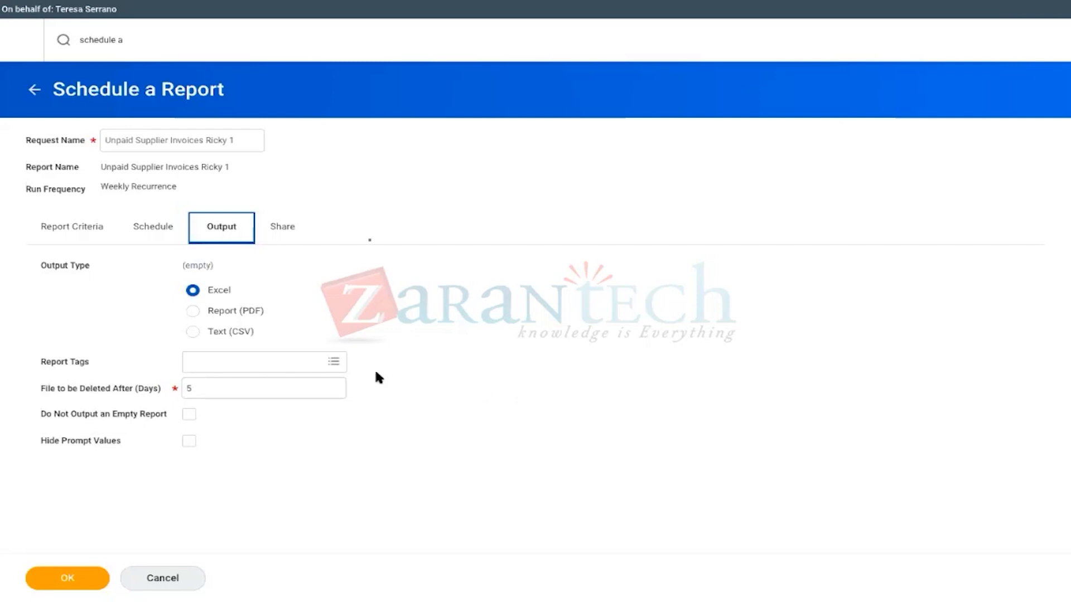
Step: Look at the report tag options in the schedule's output settings, and open My Reports for the proxied account
click(338, 364)
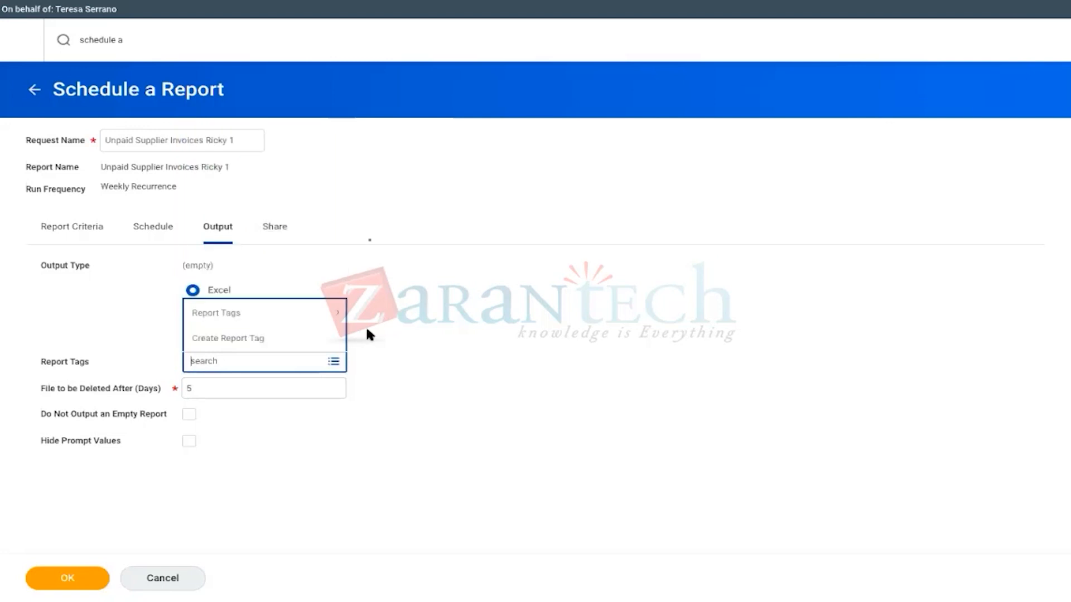
click(494, 259)
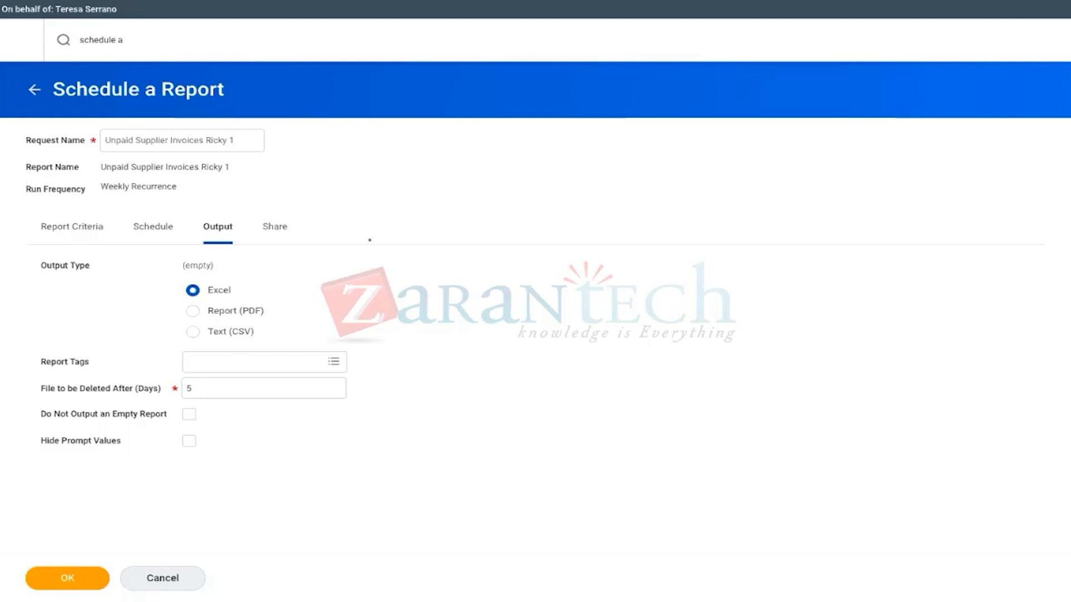
click(1048, 40)
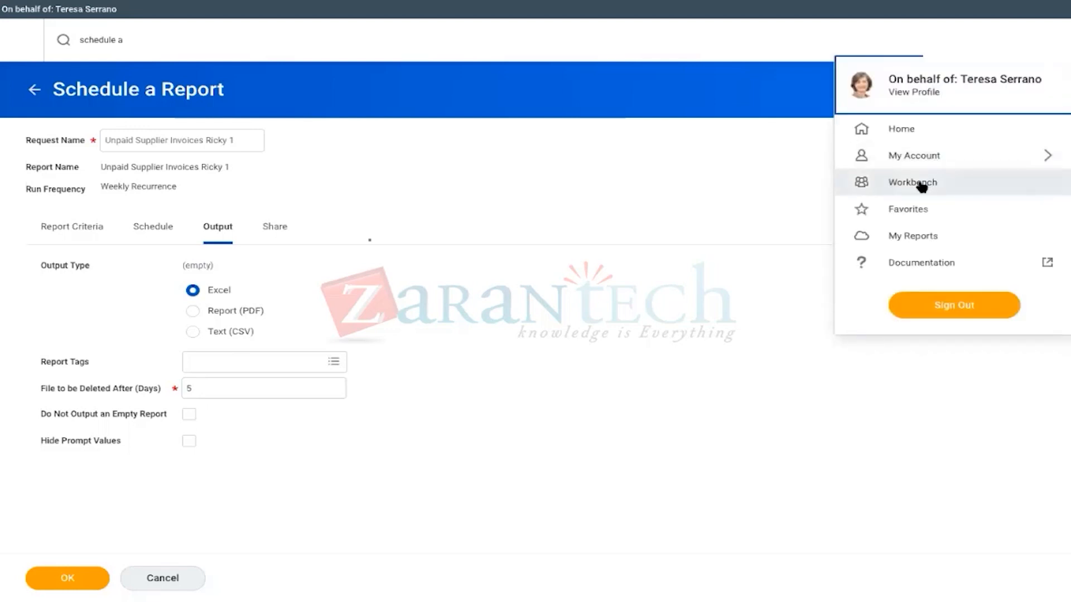
click(902, 239)
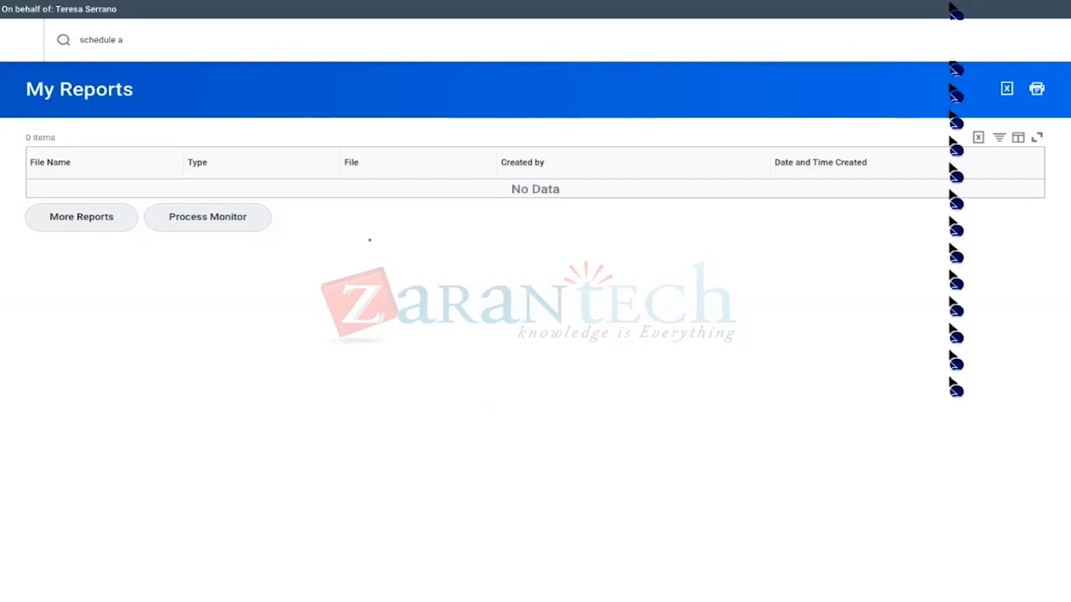
Step: Check the proxied account's notifications and inbox, and go back to its My Reports list
click(951, 38)
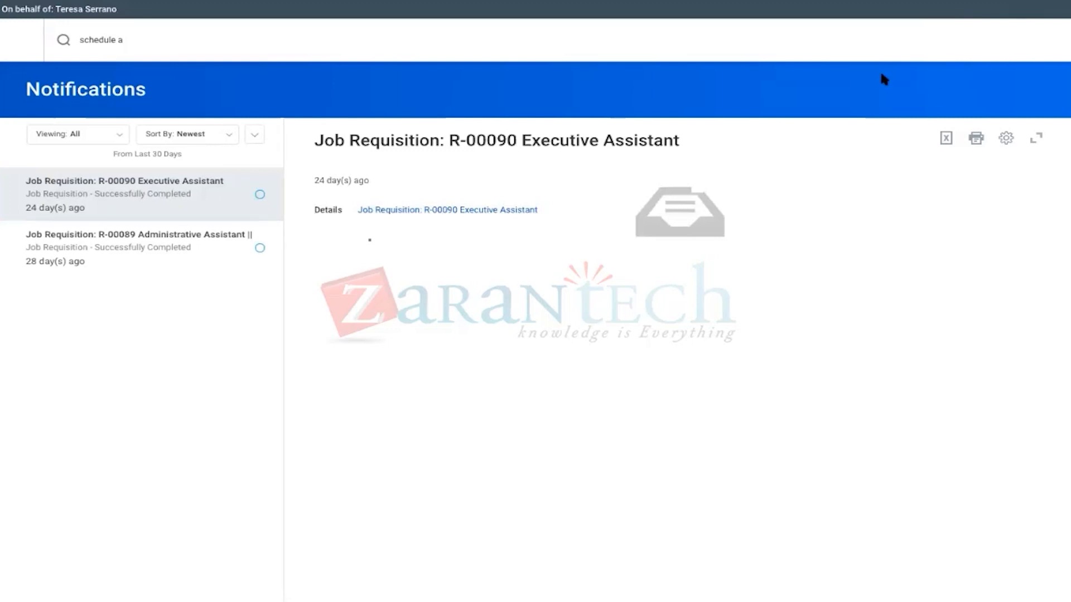
click(1009, 41)
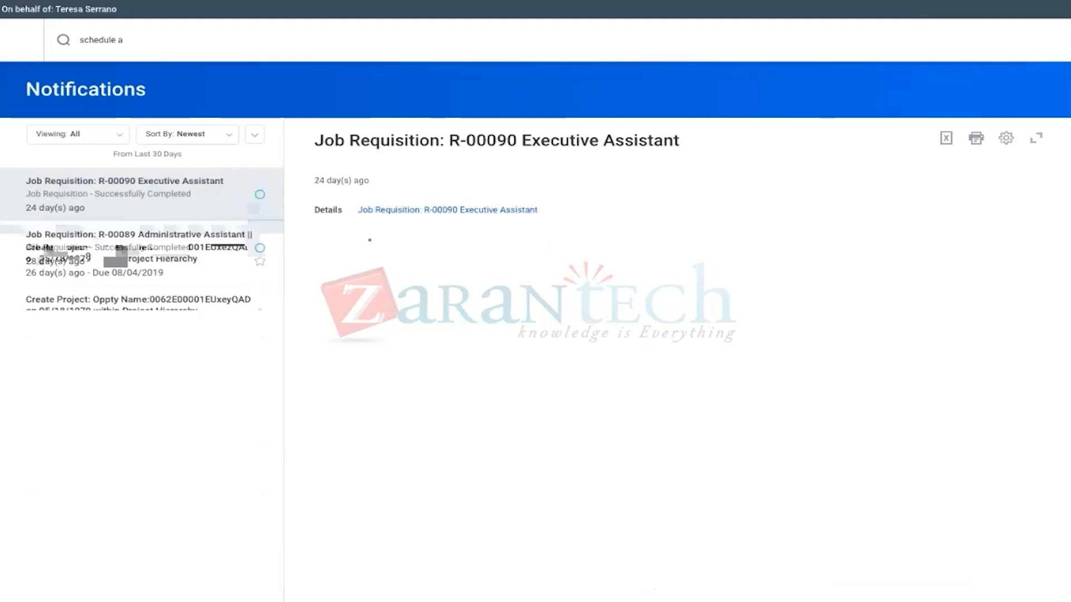
click(1044, 39)
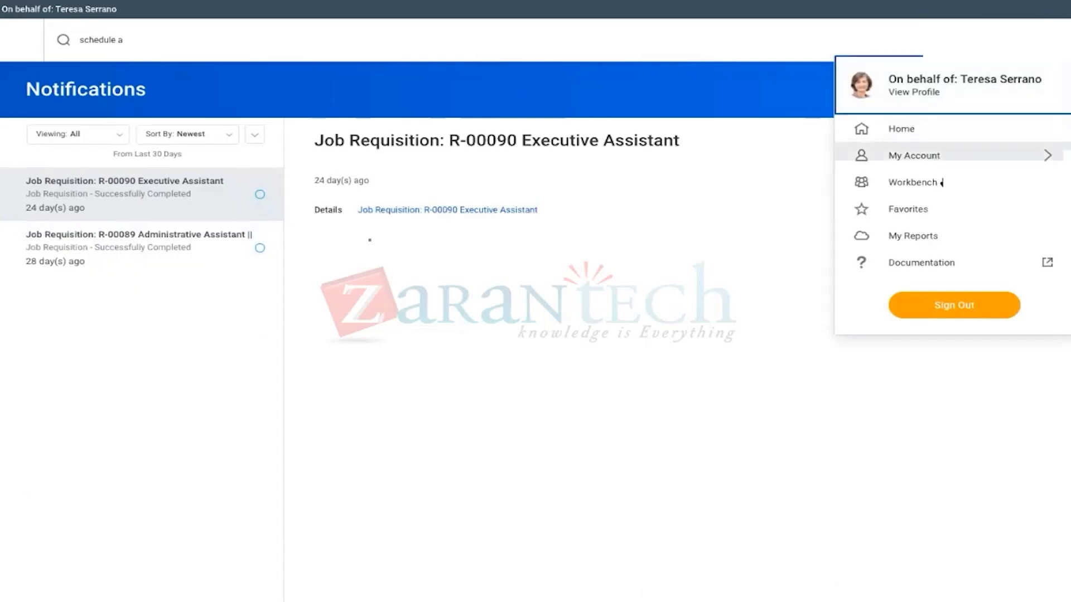
click(906, 240)
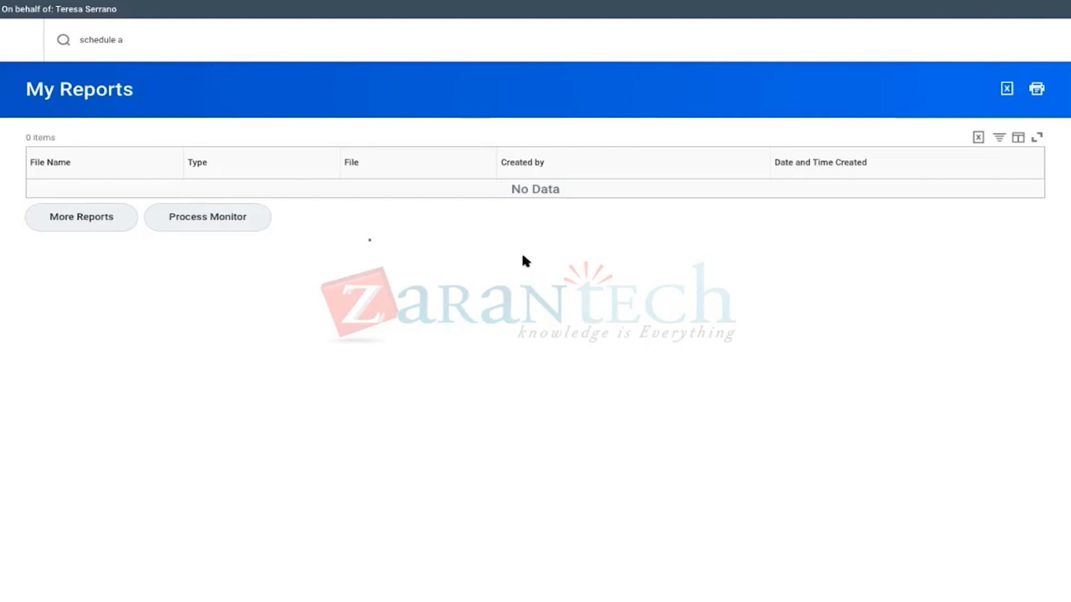
Step: Search for "stop proxy", open the Stop Proxy task and end the current proxy session
click(164, 43)
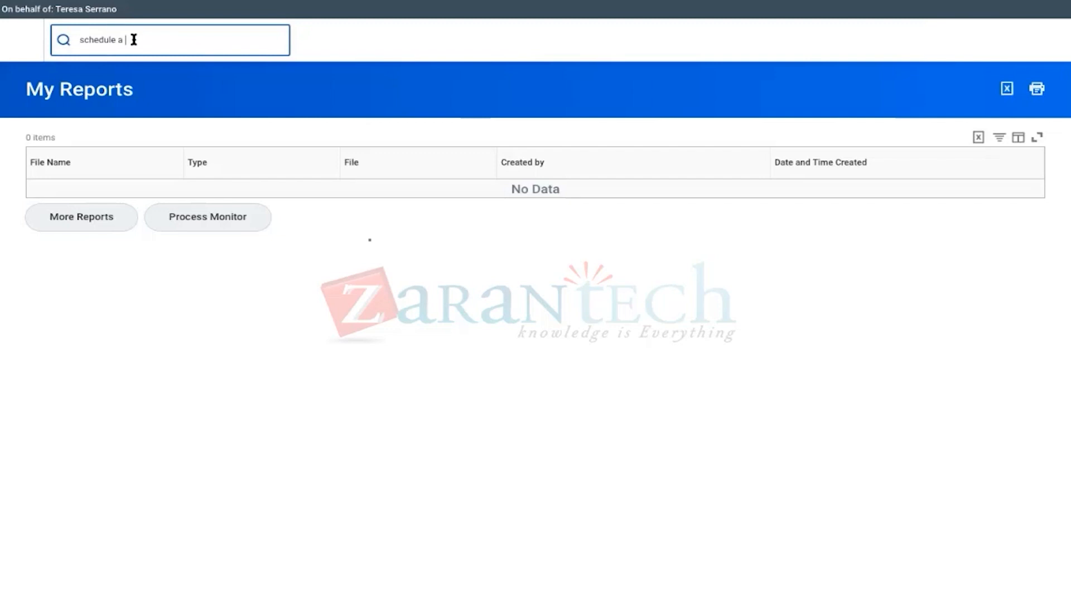
drag(131, 39, 42, 39)
text(stop proxy)
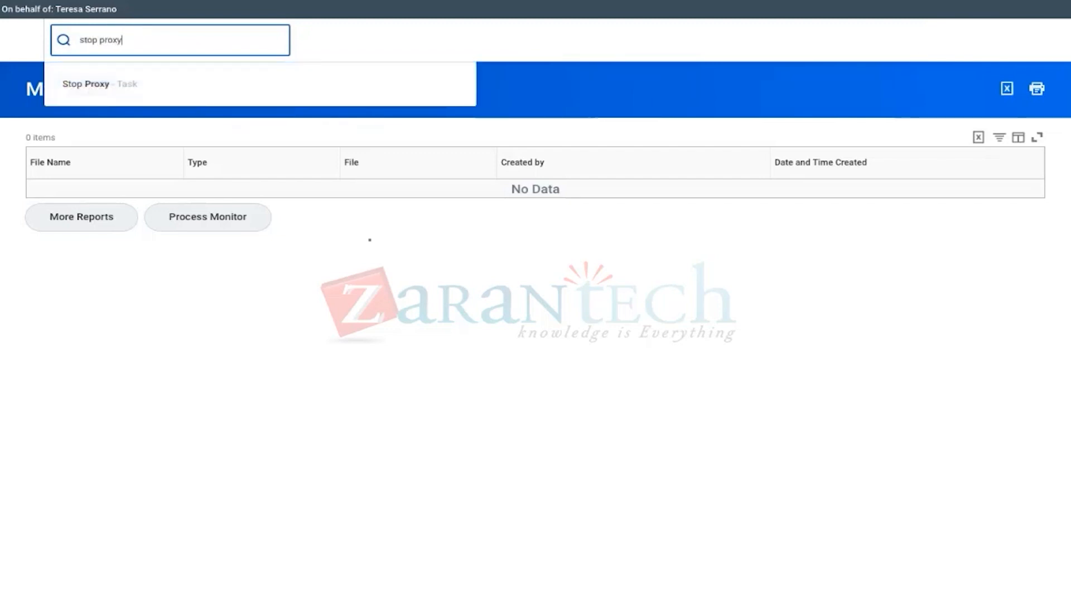
click(78, 84)
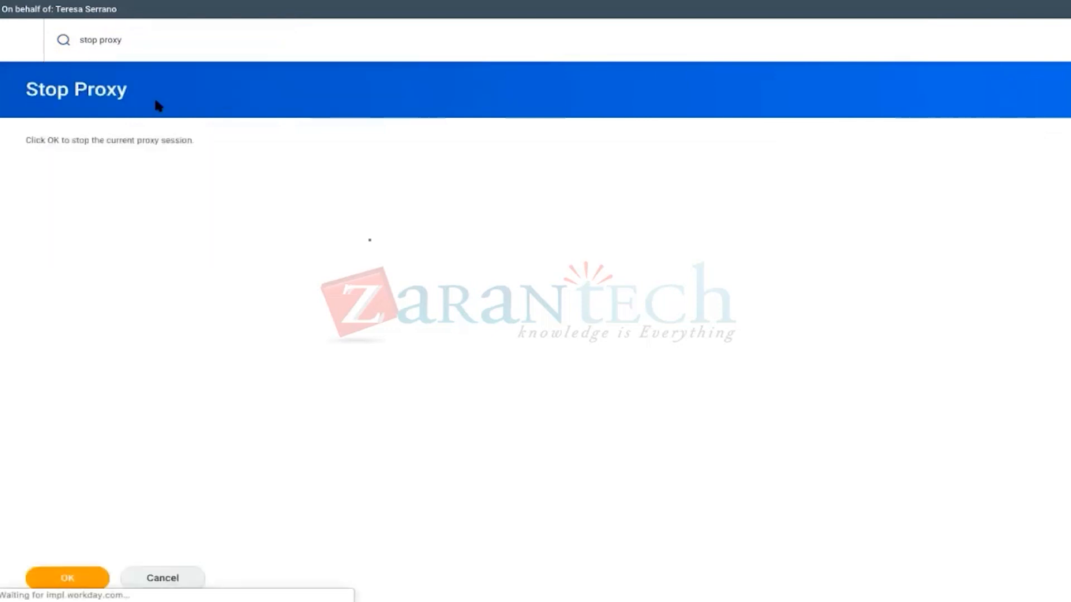
click(69, 580)
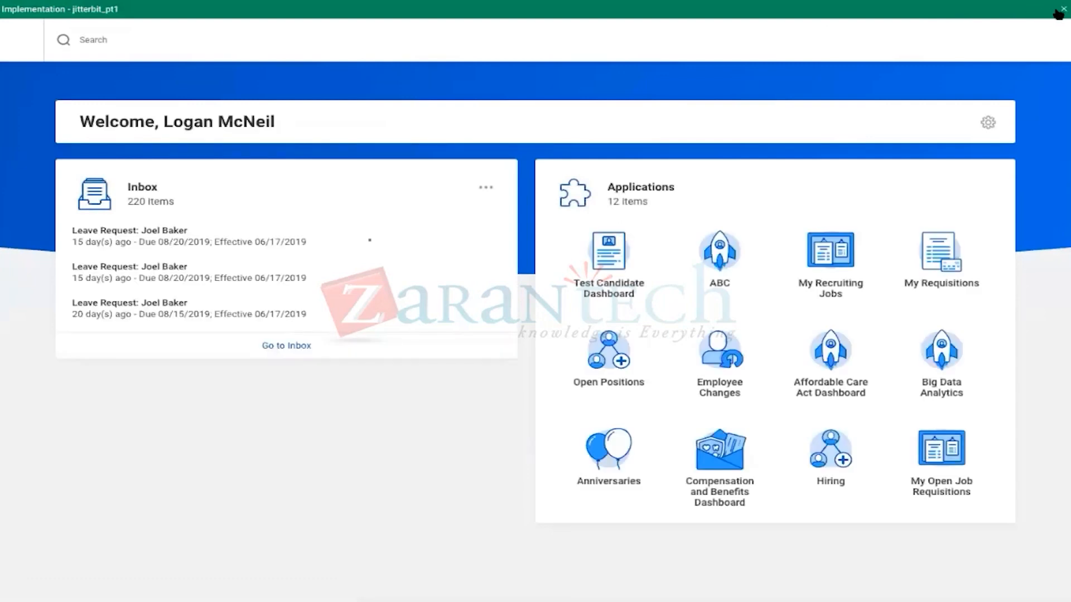
Step: Open My Reports for the original account and view the upload and error summaries in the newest FailureReport.html
click(1049, 19)
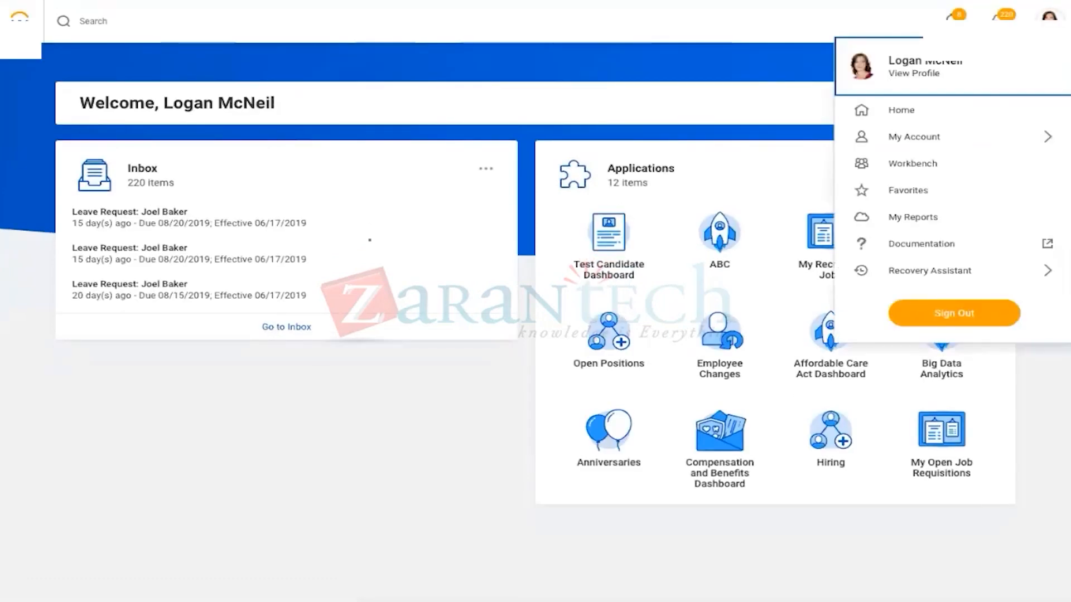
click(941, 218)
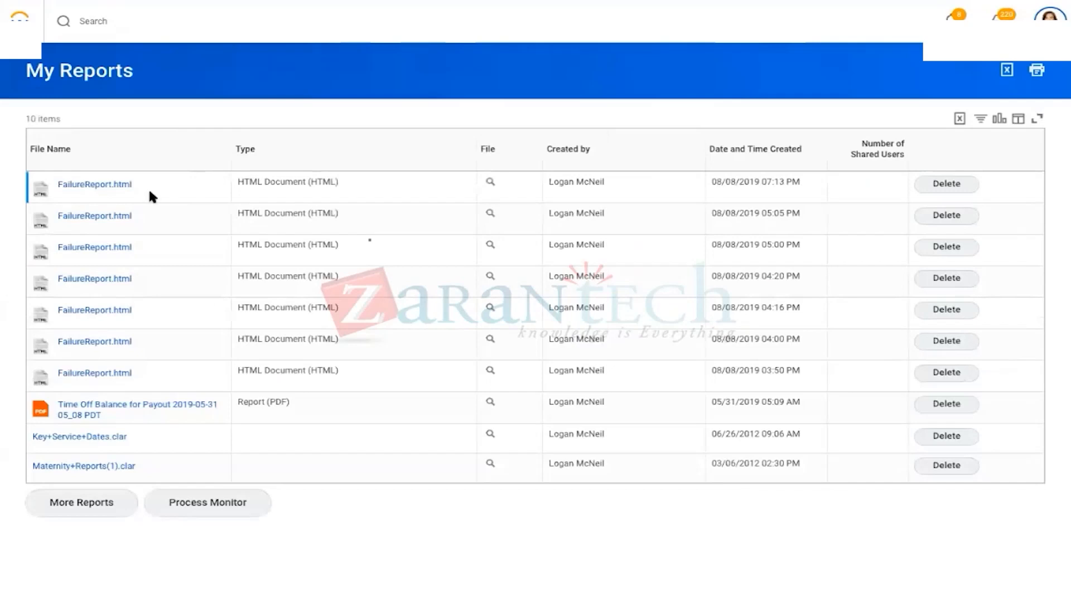
click(96, 192)
click(79, 580)
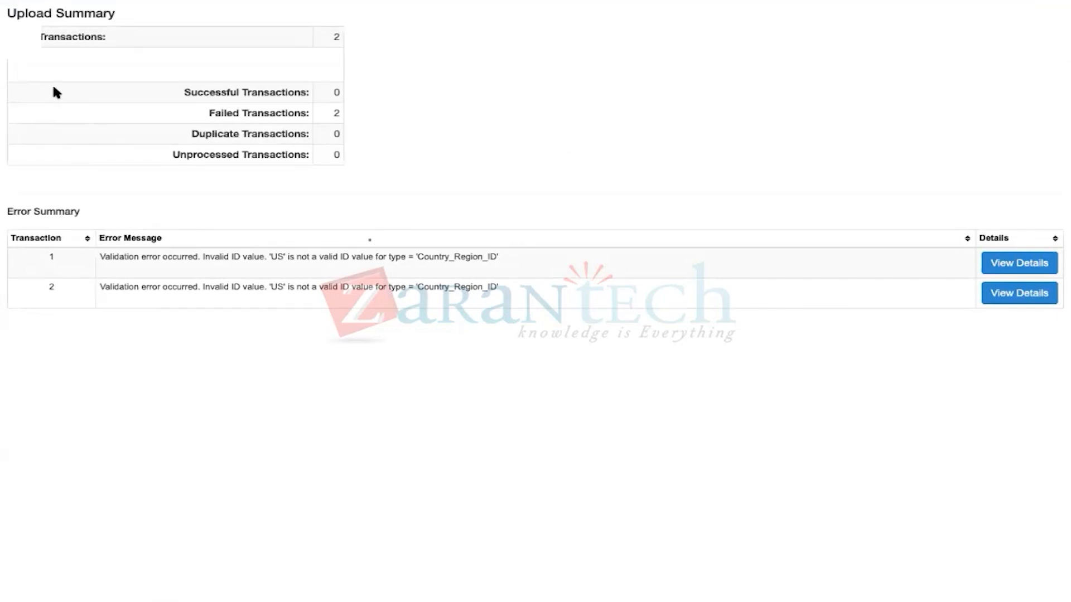
mouse_move(30, 1)
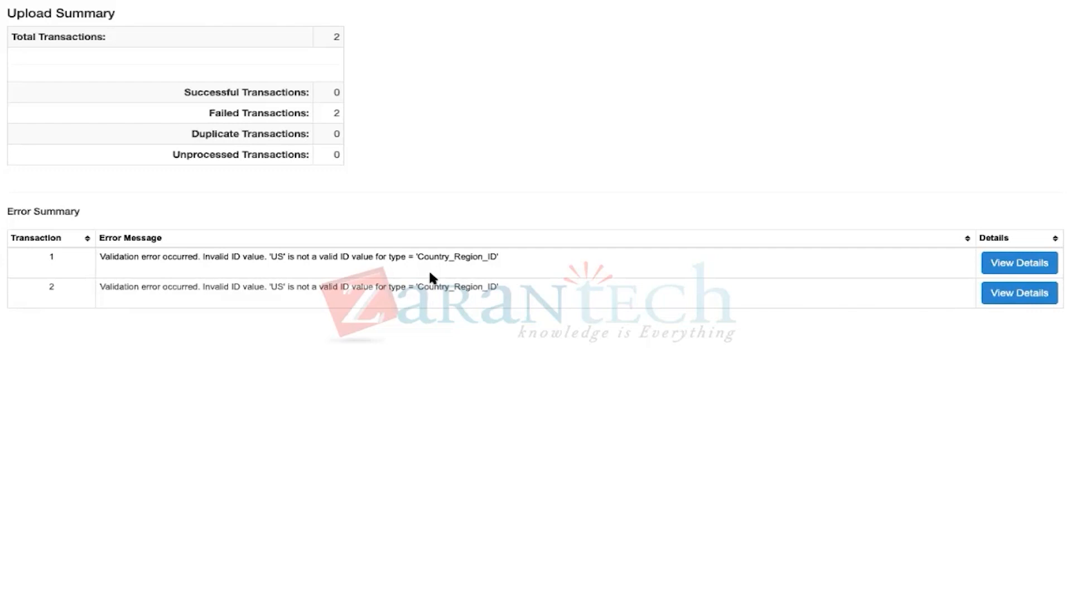
mouse_move(573, 3)
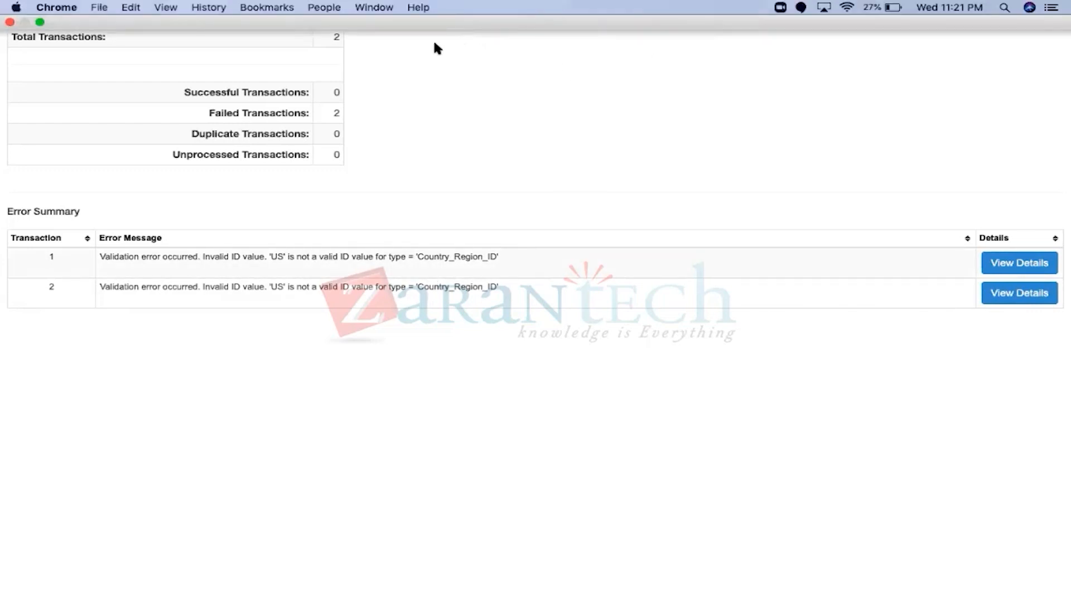